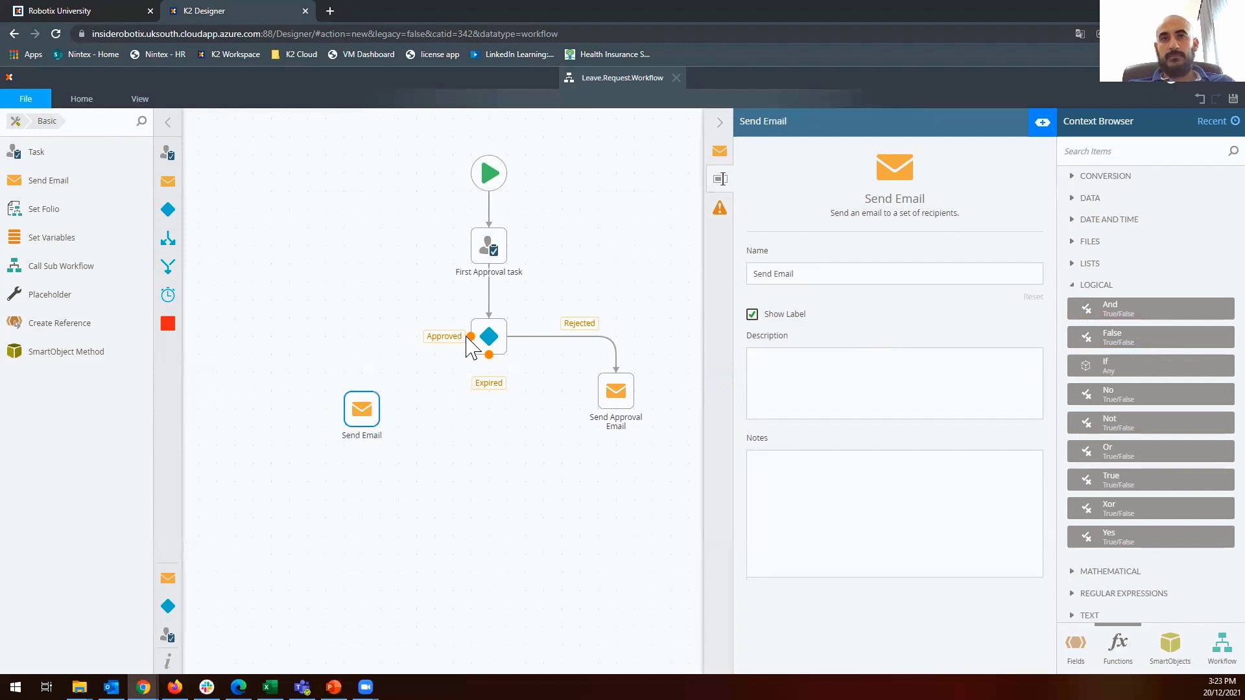
Align the unconnected Send Email step with the other email step and link the decision's Approved outcome to it.
drag(363, 419, 363, 400)
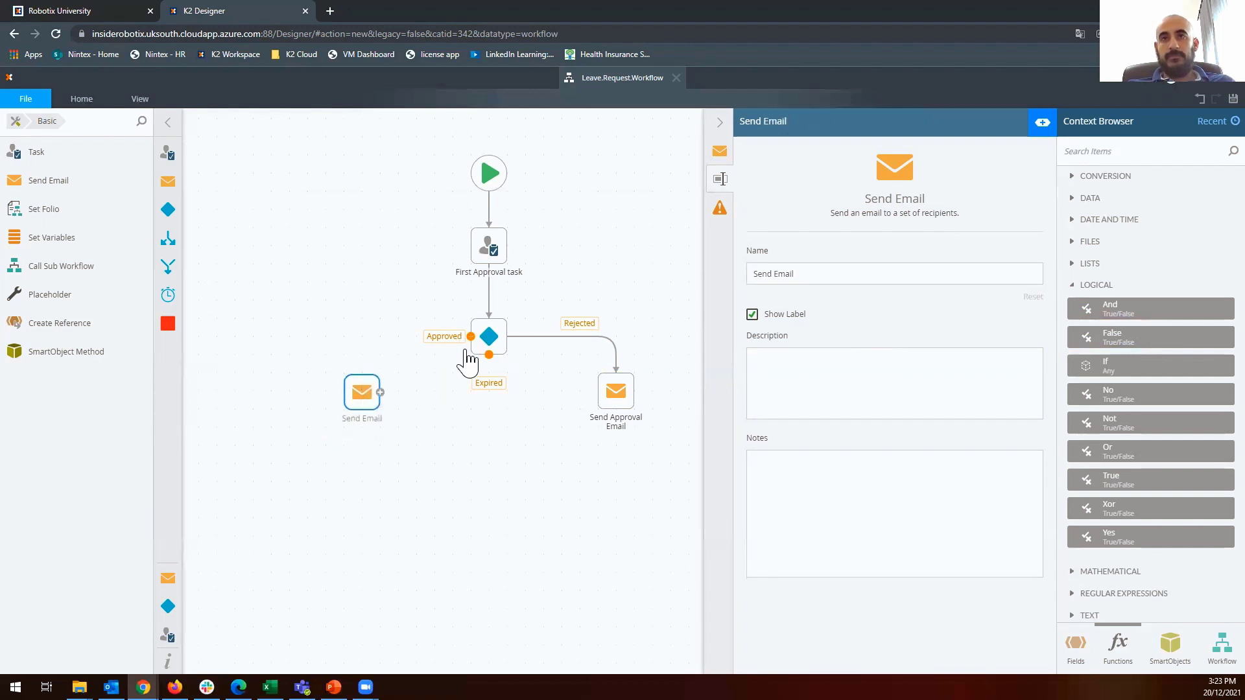
mouse_move(468, 337)
mouse_down()
mouse_move(361, 376)
mouse_move(361, 389)
mouse_up()
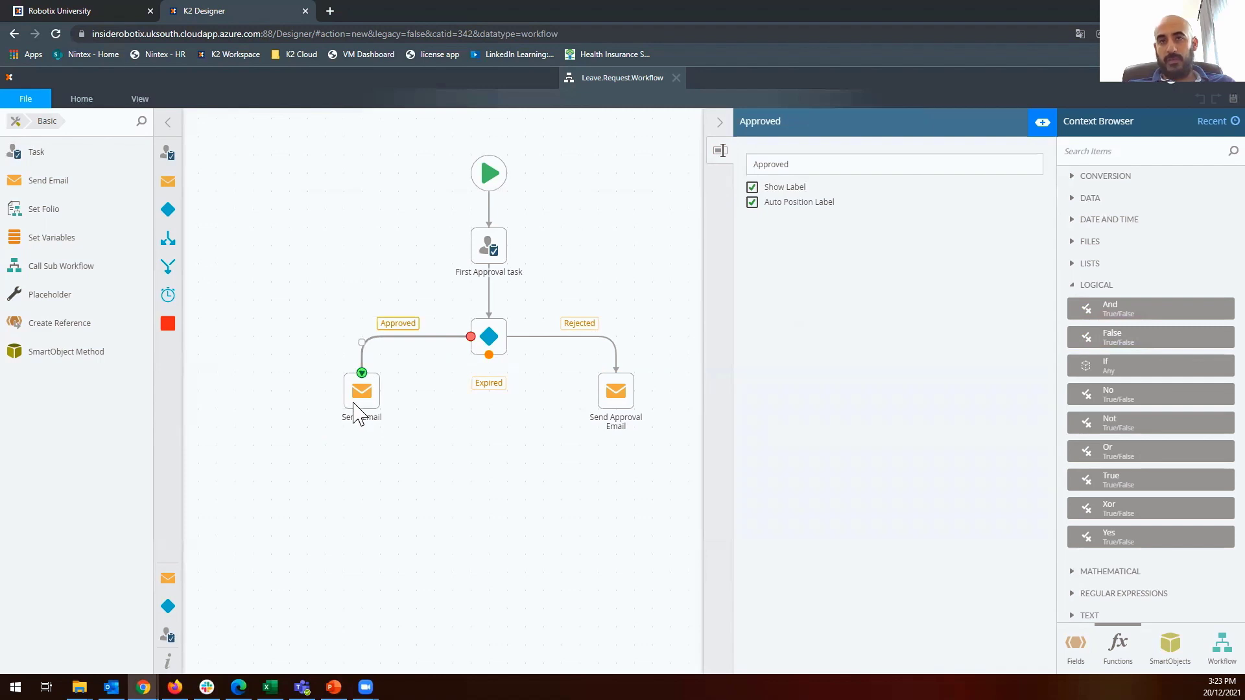
click(359, 409)
Rename the email step on the Rejected path as Send Rejection Email.
click(625, 392)
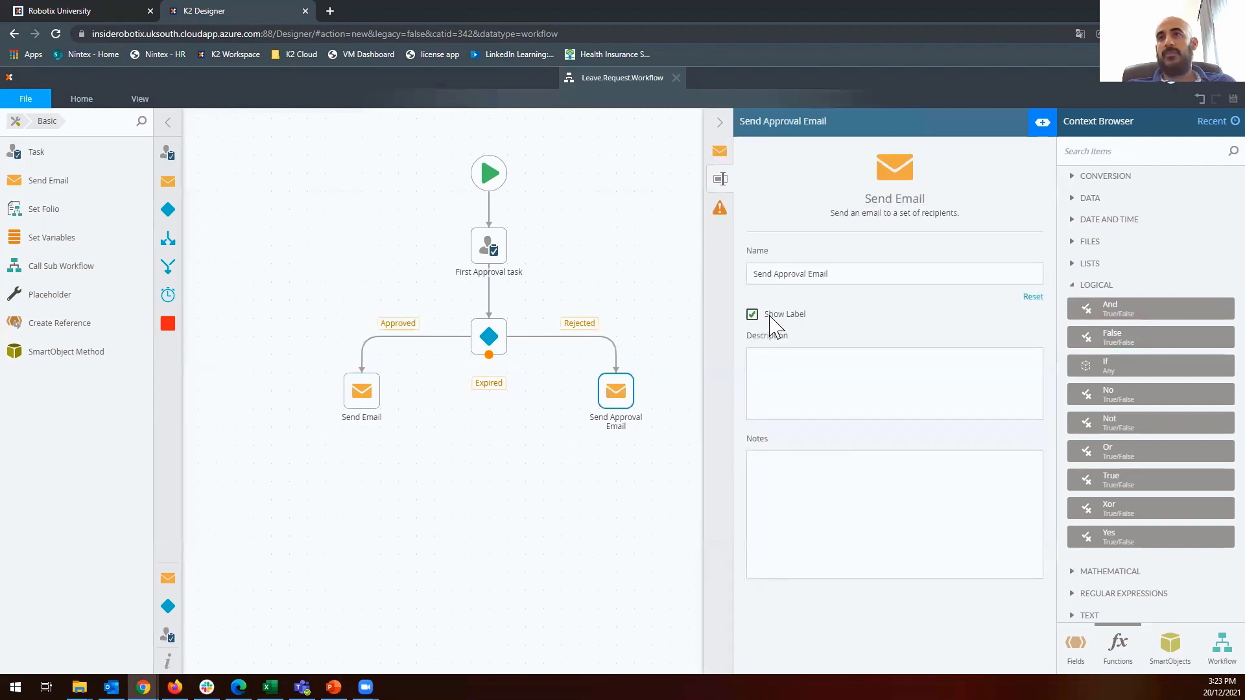
double_click(791, 273)
text(Rejection)
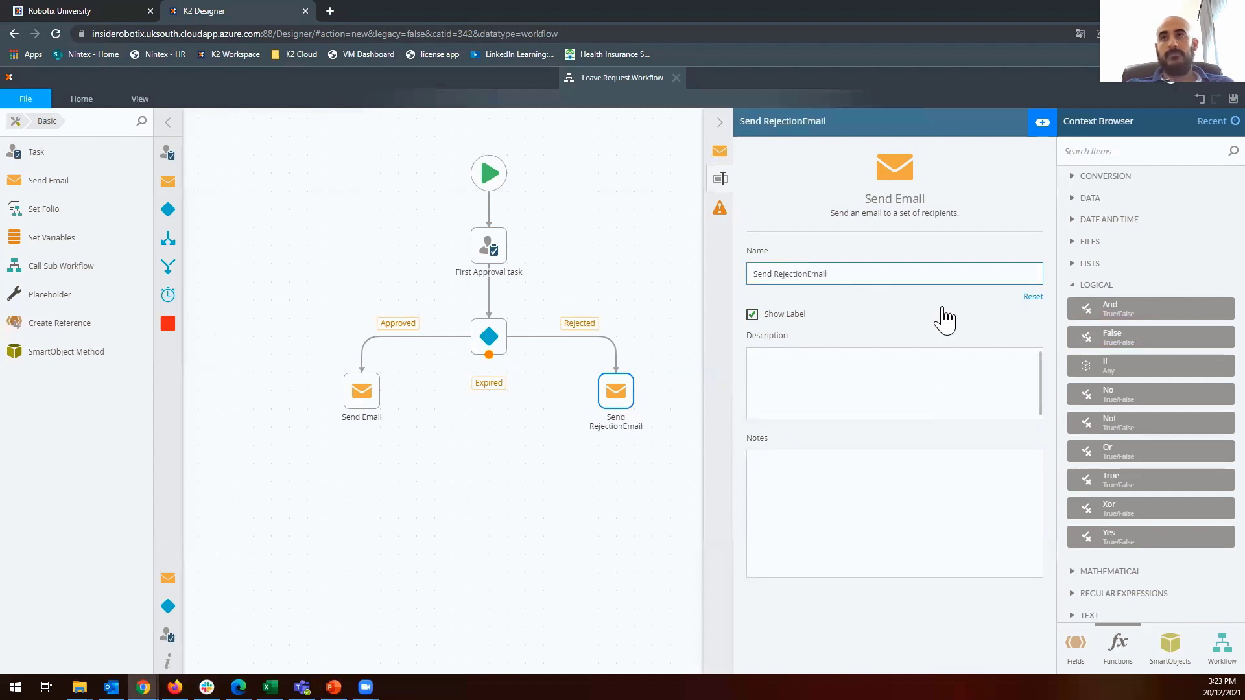
Rename the email step on the Approved path as Send Approval Email.
click(364, 399)
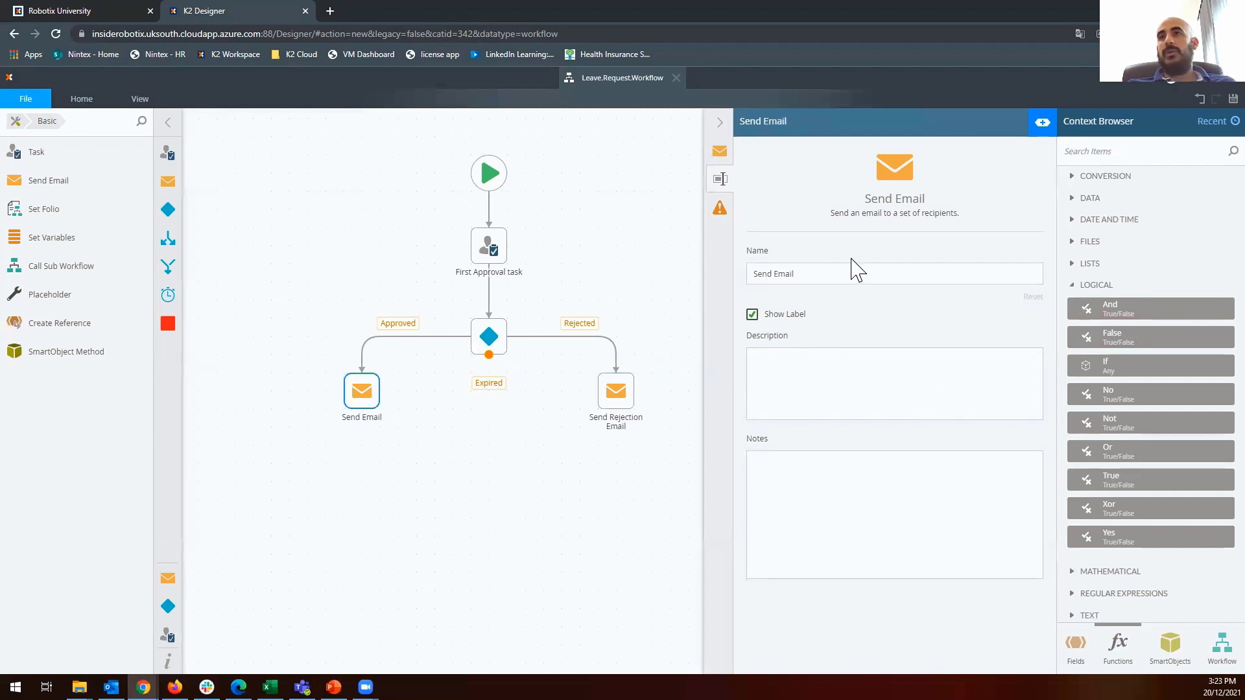
click(776, 272)
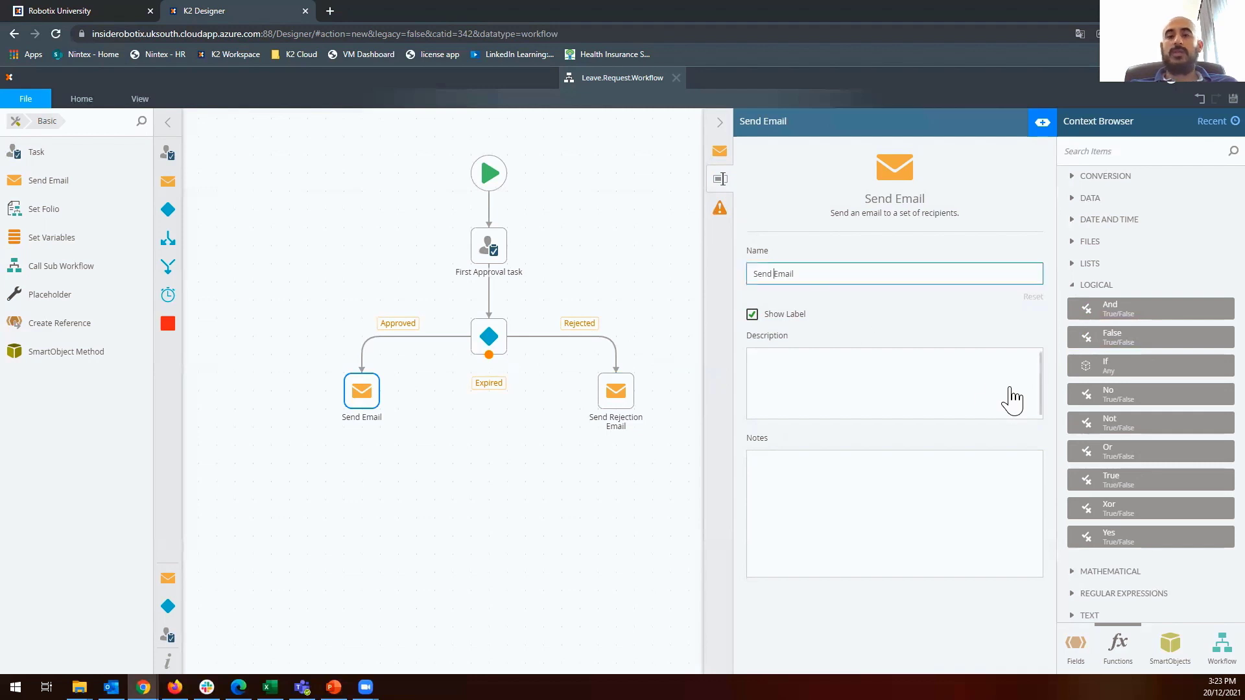
text(Approval)
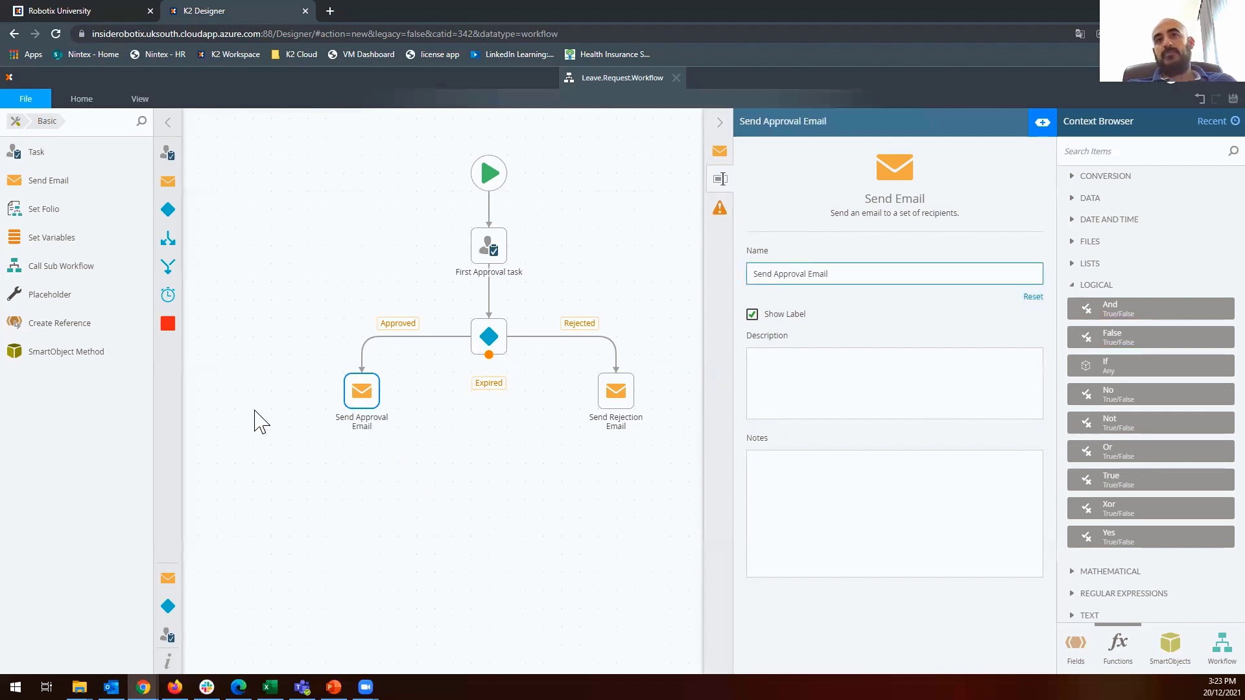
Examine the Send Rejection Email step's message settings and its body text editor, including the HTML mode.
click(614, 393)
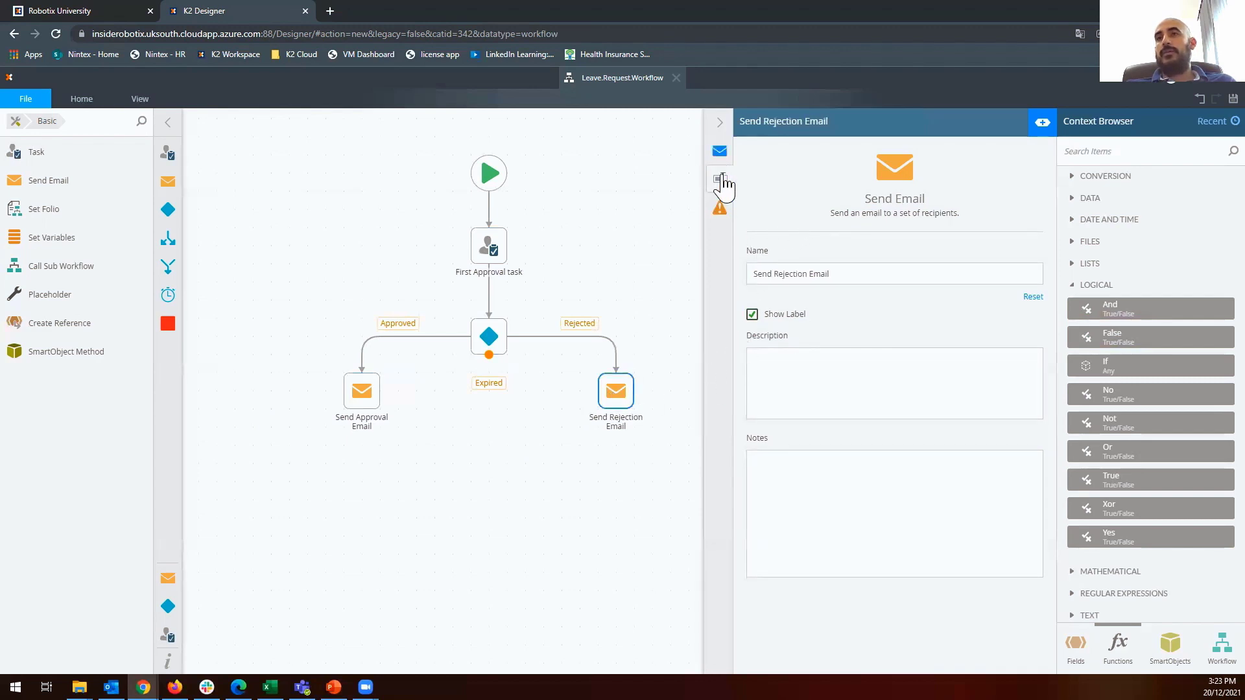
click(720, 151)
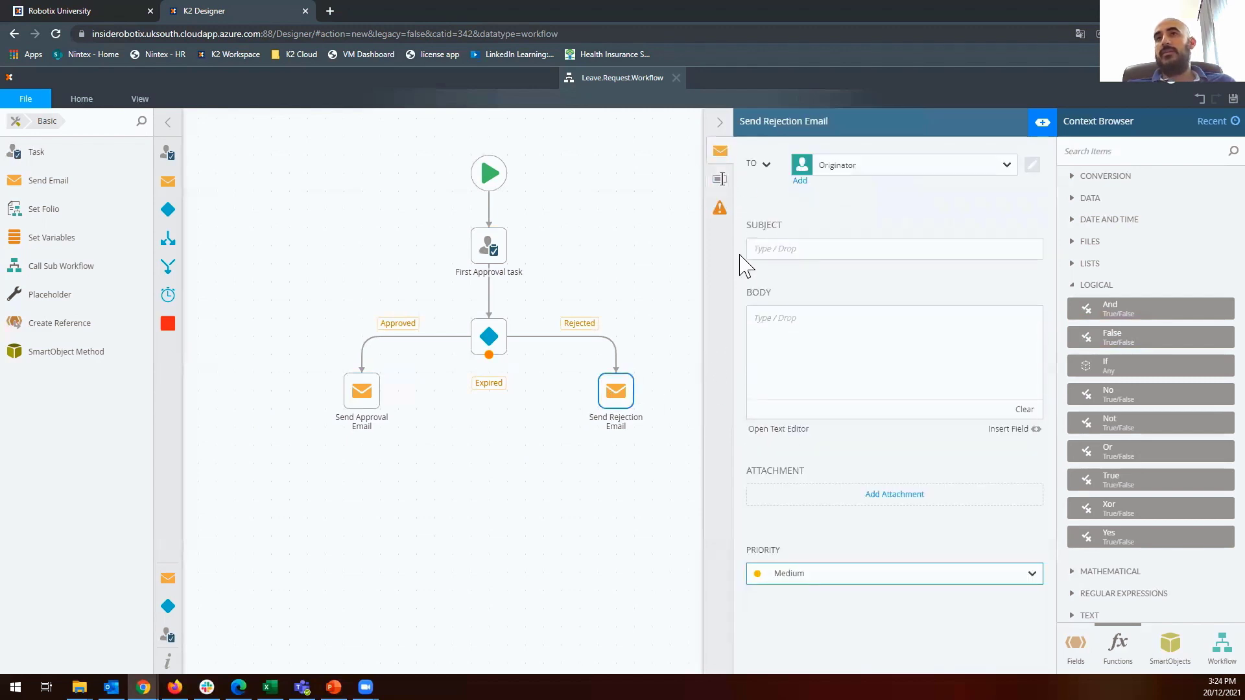
click(848, 331)
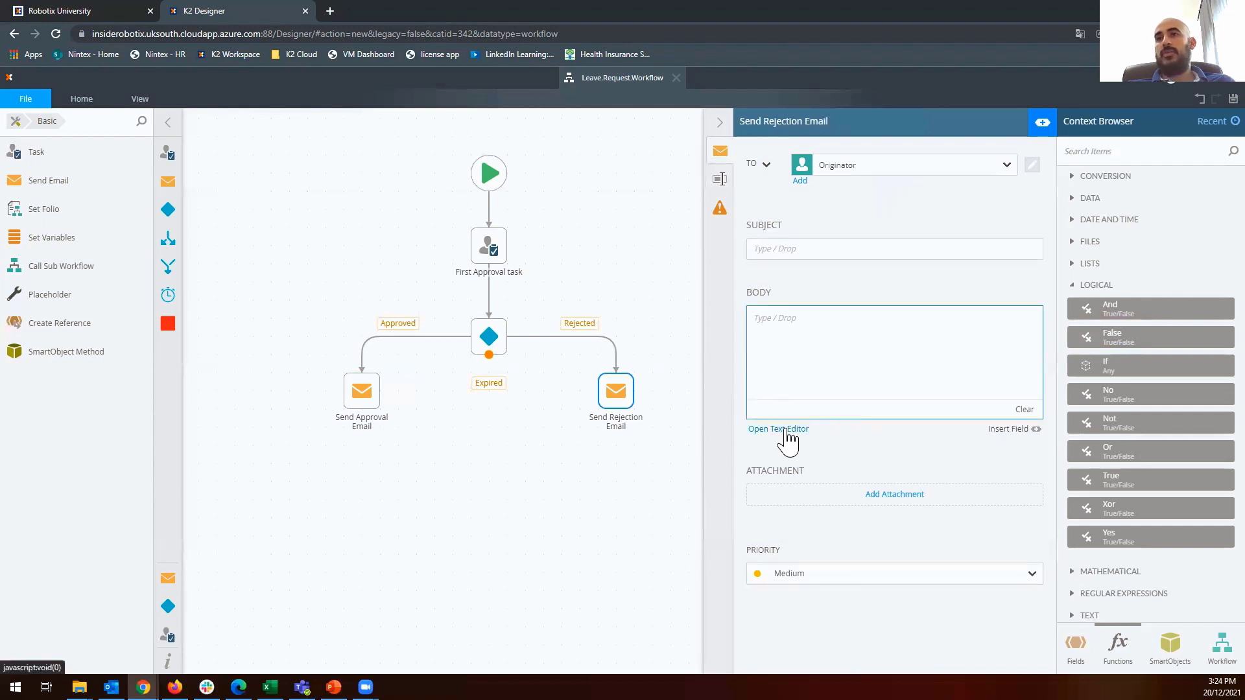
click(777, 430)
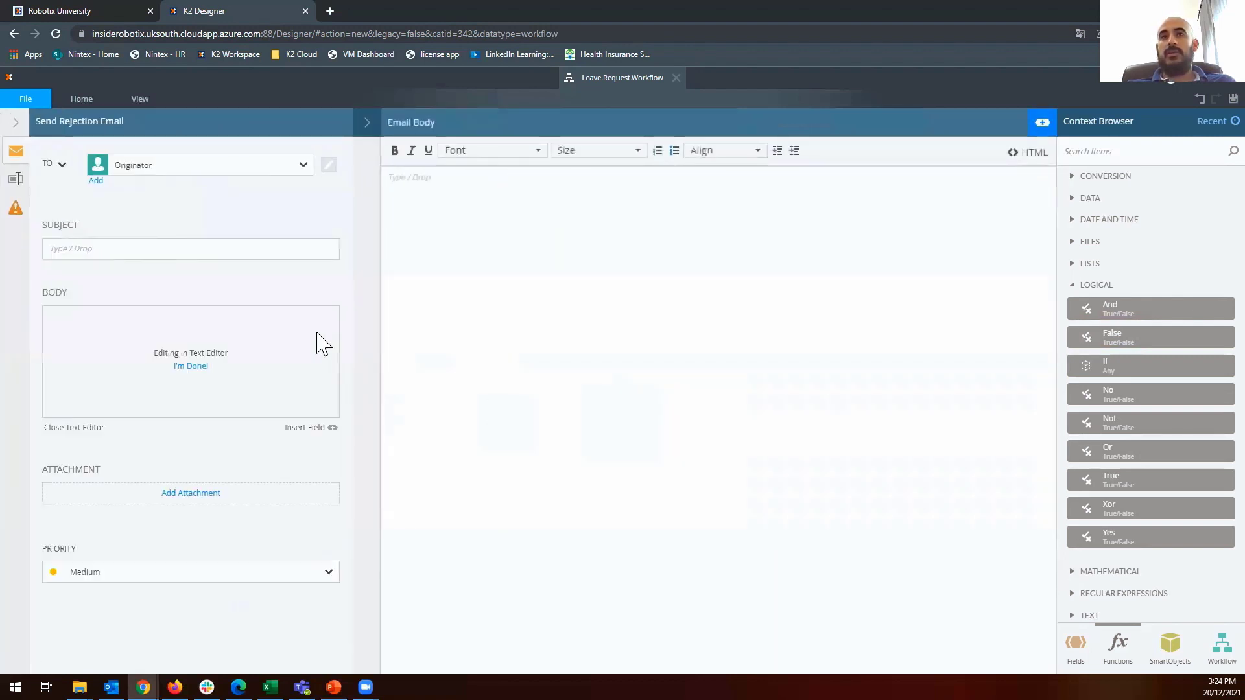
click(1028, 153)
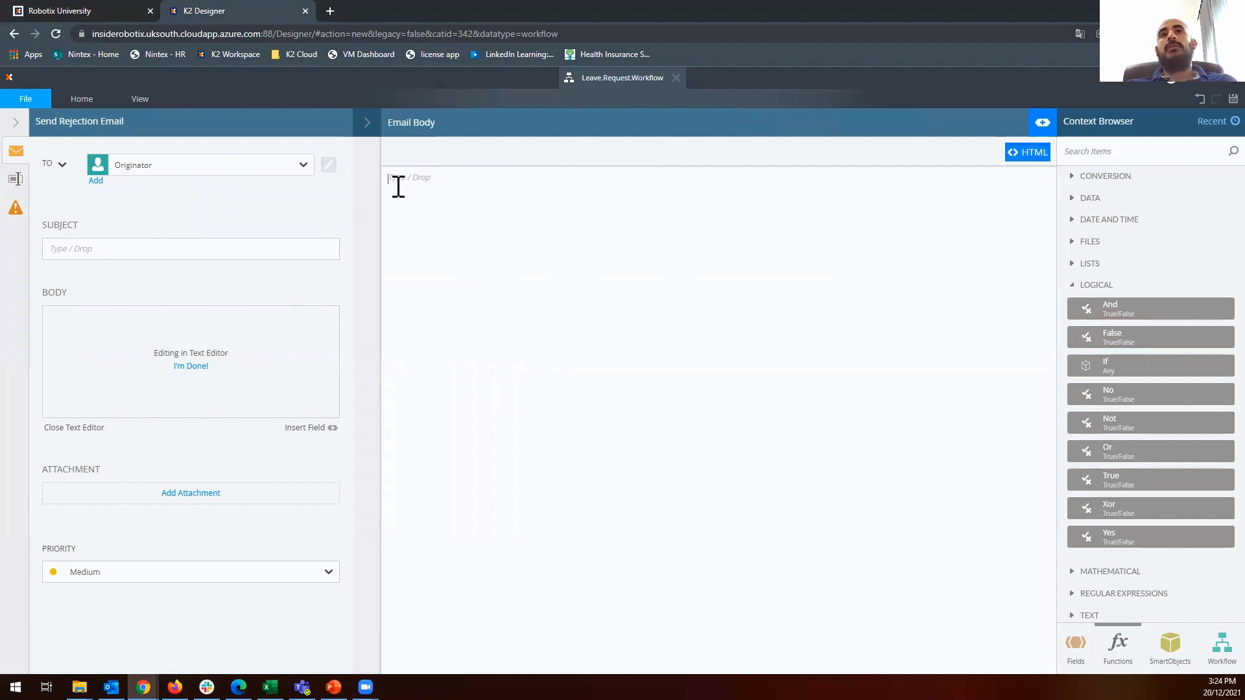
click(1028, 153)
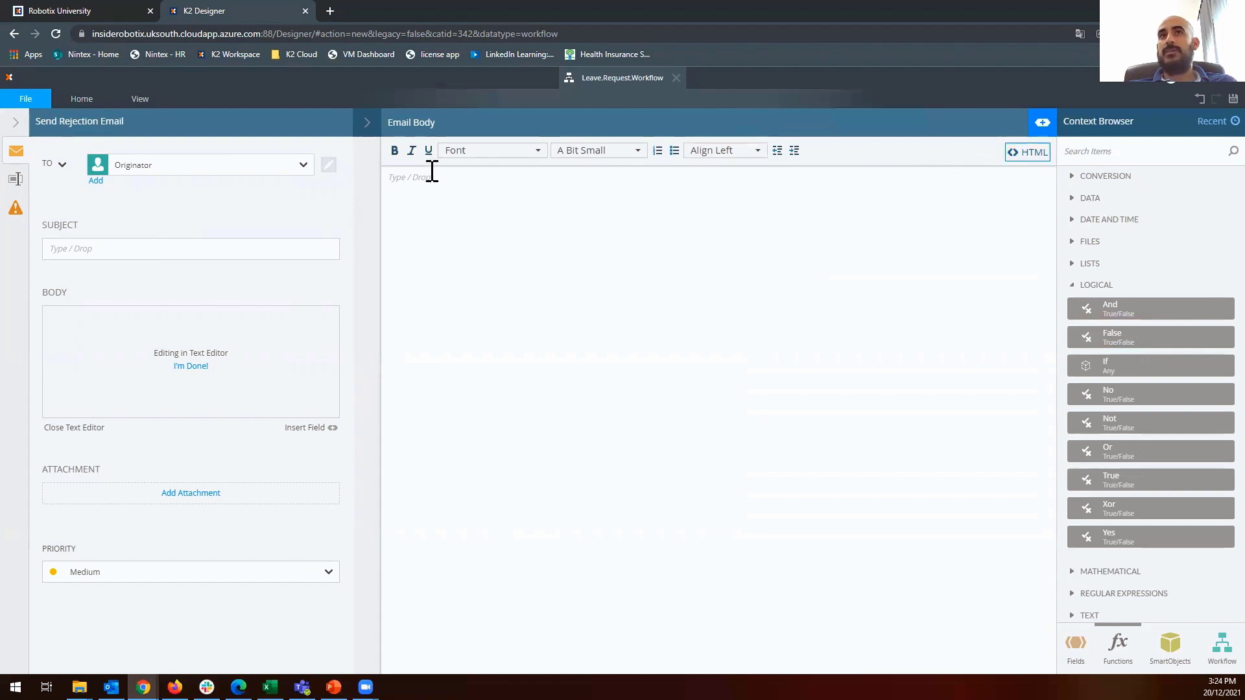
click(368, 122)
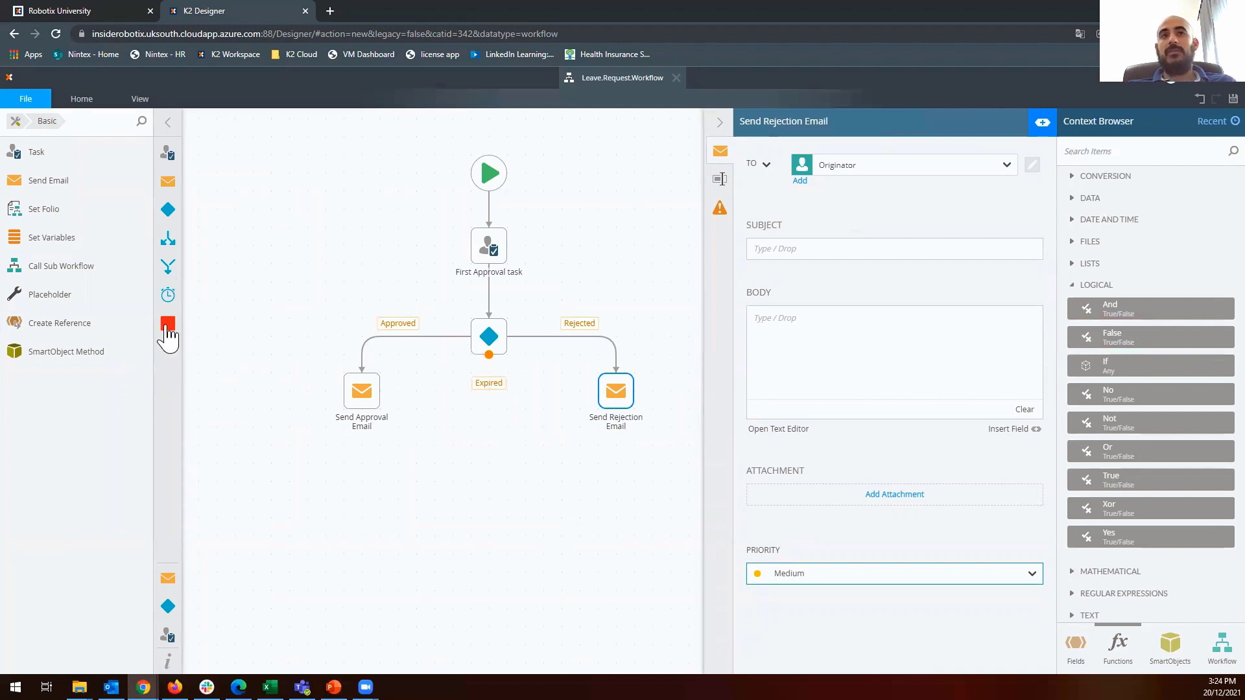
Add an End step below the decision and connect the Expired outcome and both email steps to it.
drag(168, 327, 491, 493)
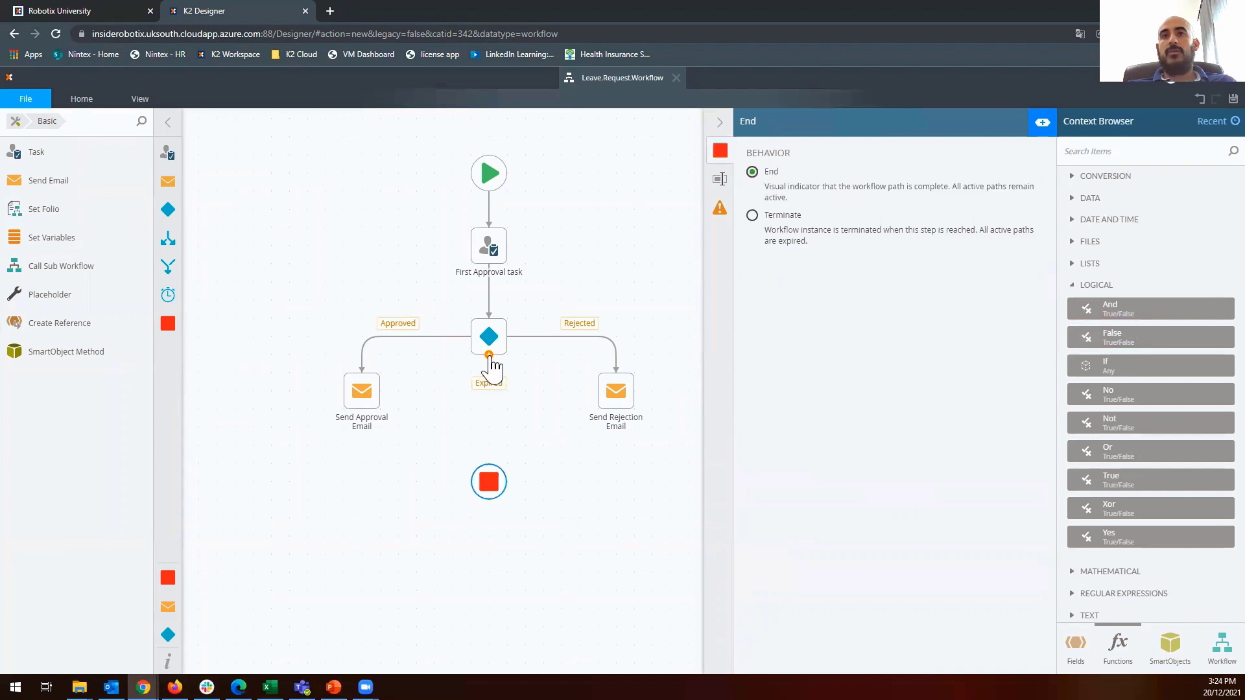
drag(490, 356, 489, 481)
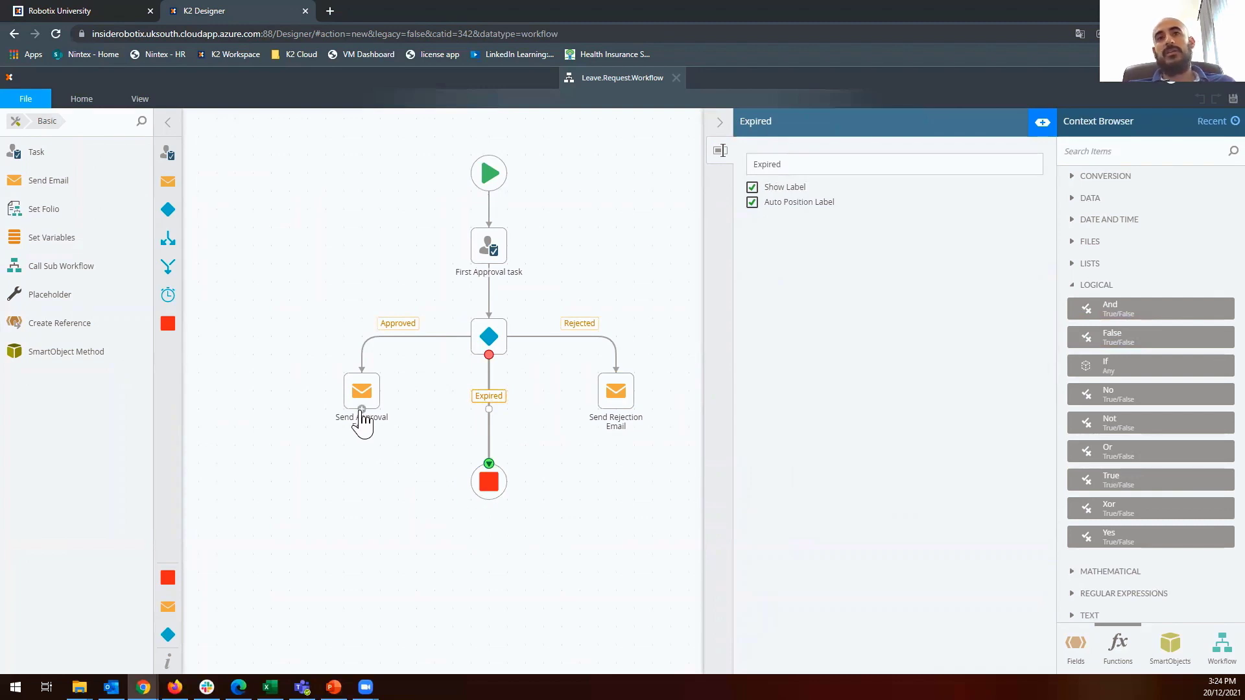
drag(361, 412, 471, 482)
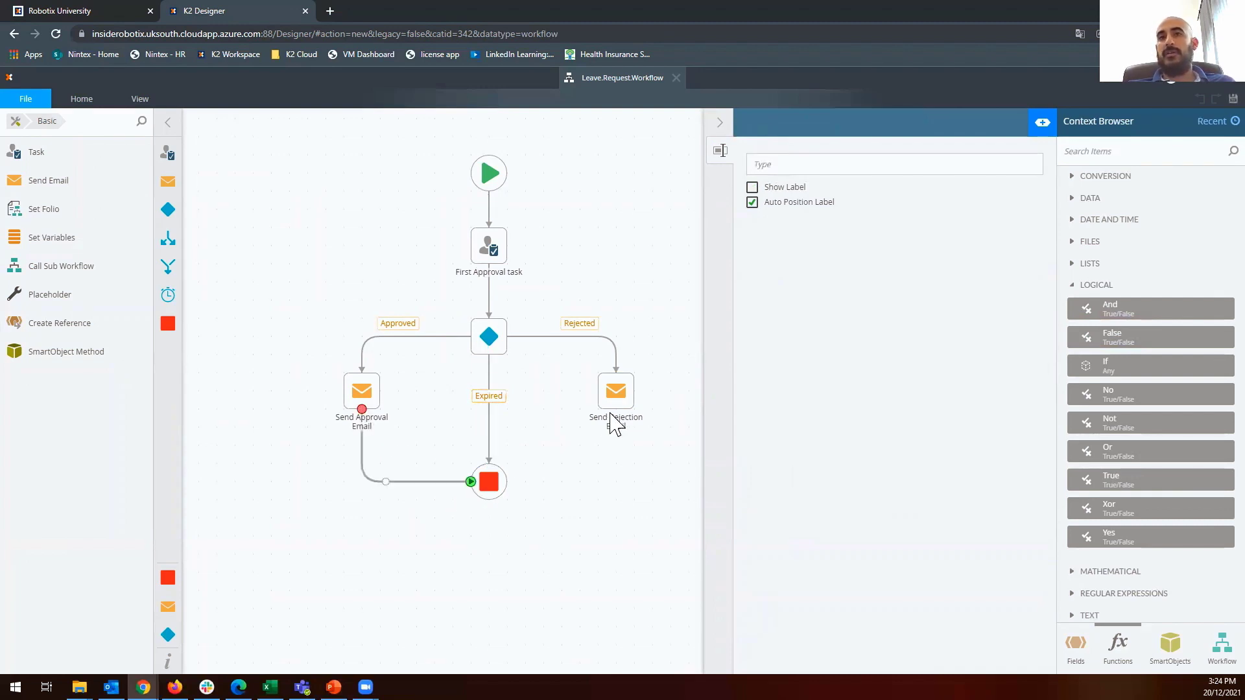
drag(616, 410, 511, 485)
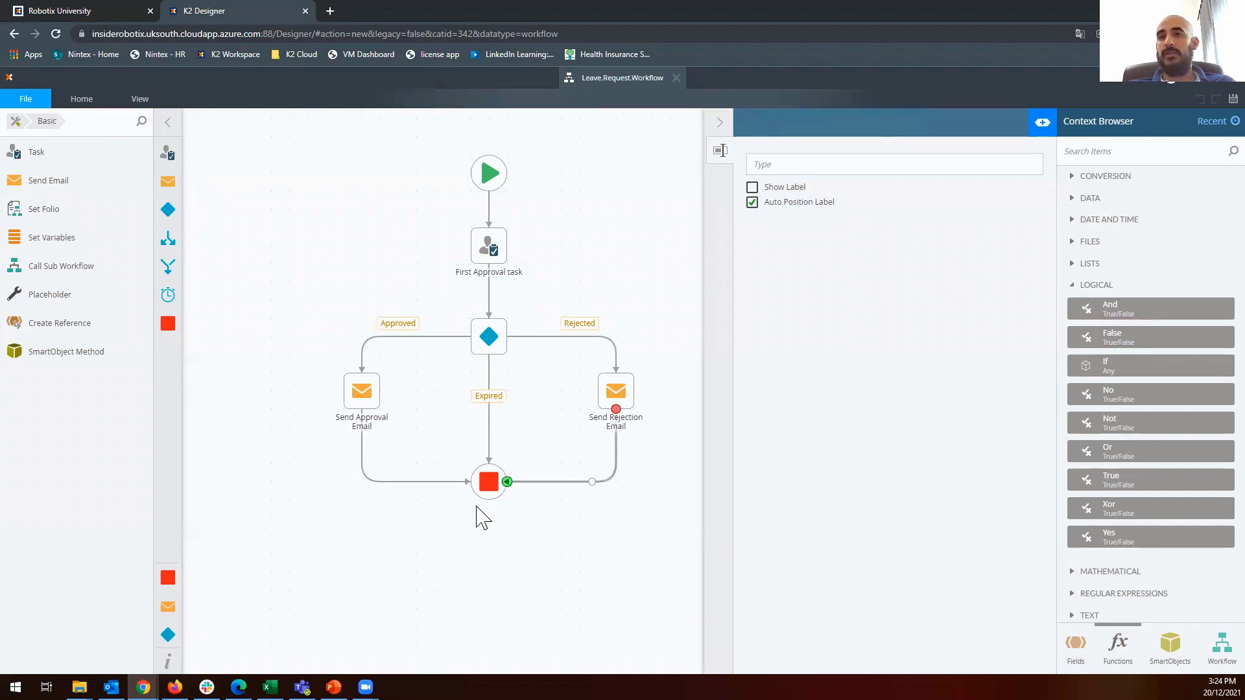
Review the configuration of the End, First Approval task, Decision, Send Rejection Email and Send Approval Email steps.
click(487, 491)
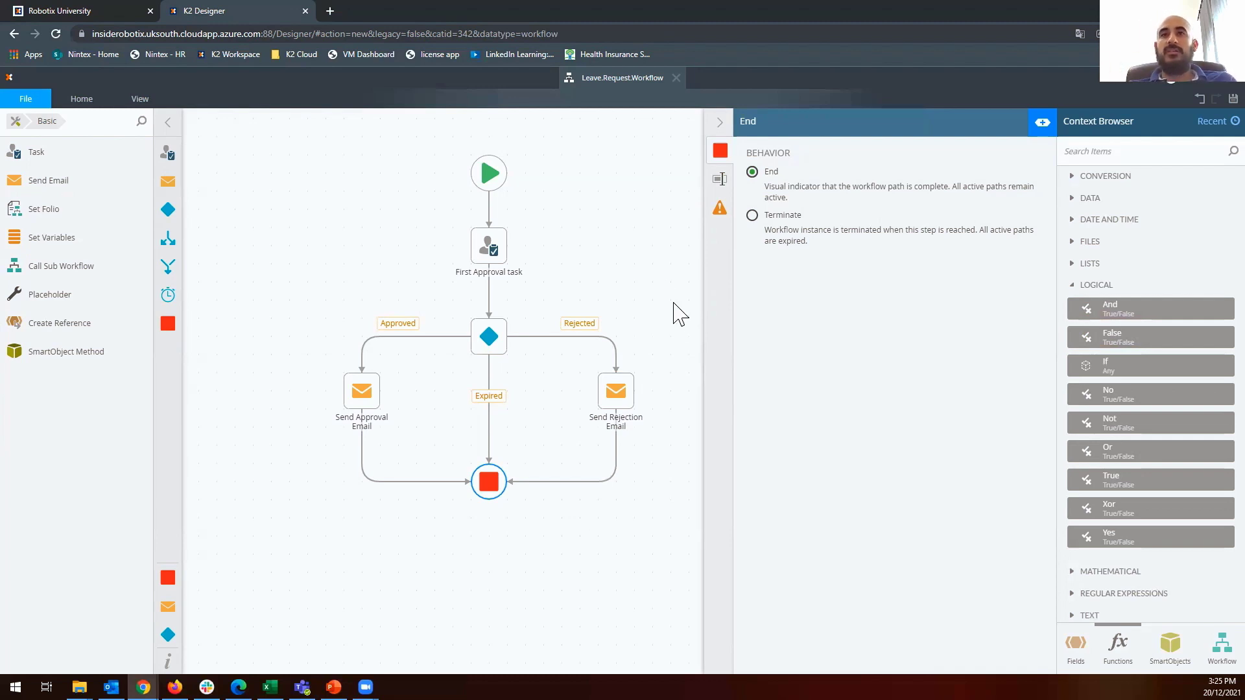
click(490, 248)
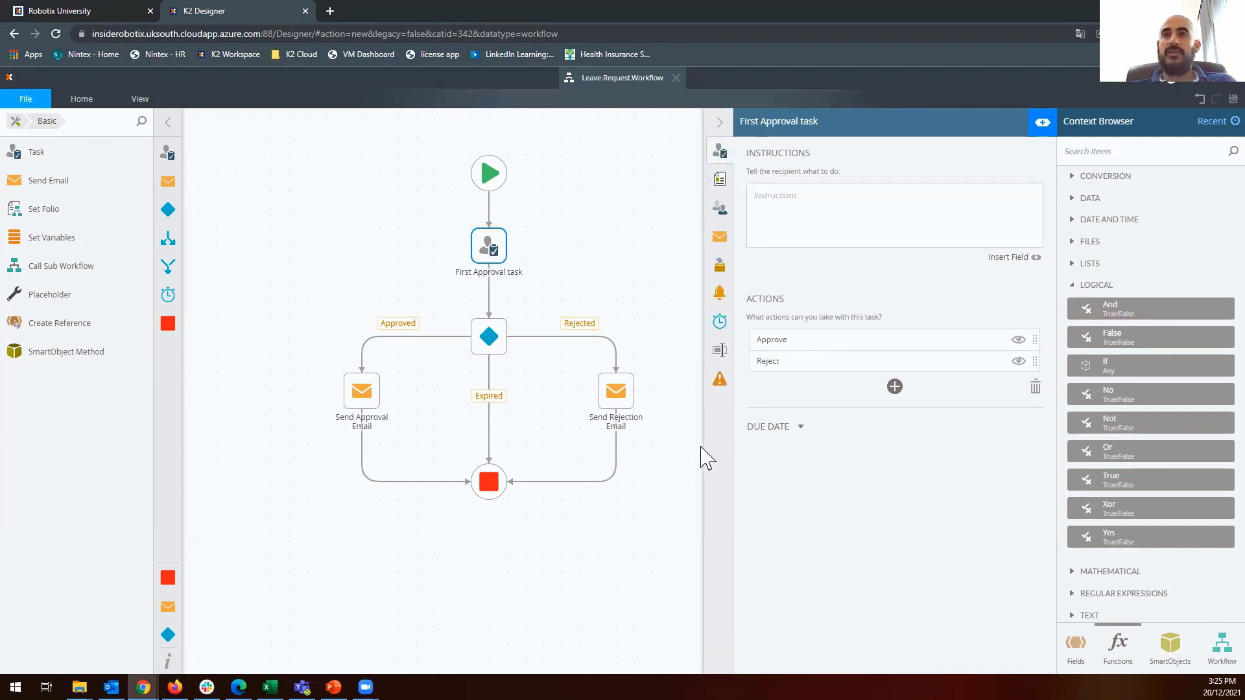
click(484, 336)
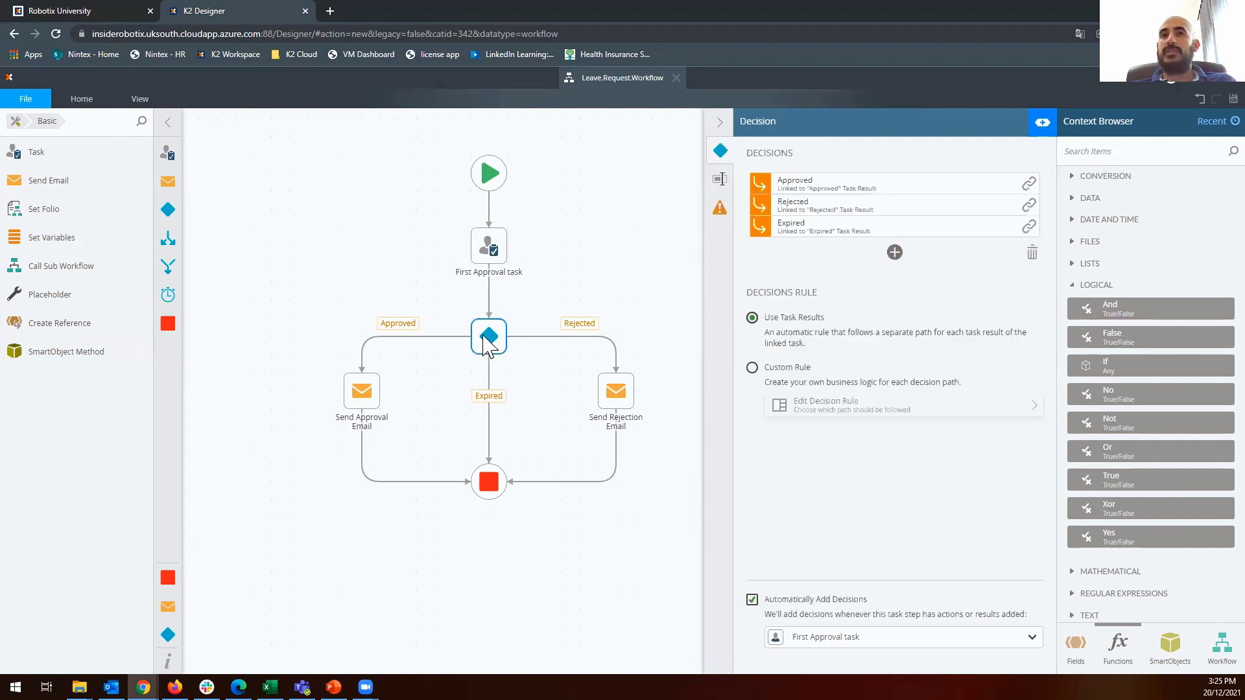
click(621, 397)
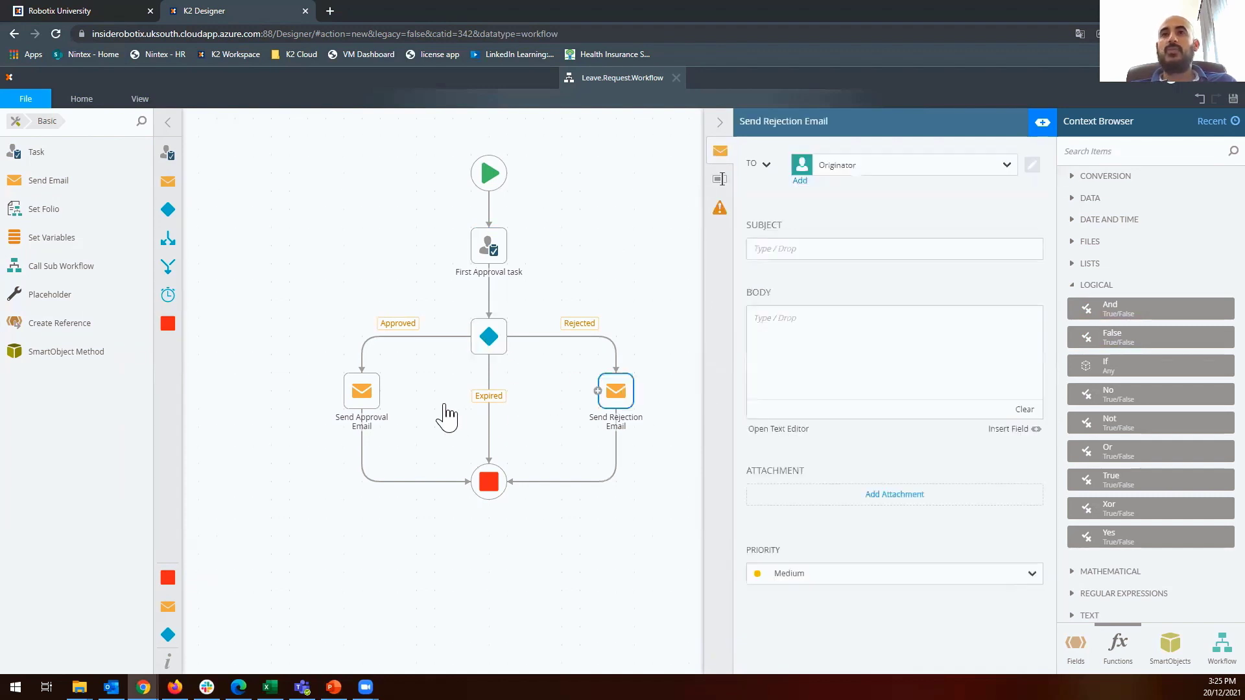
click(358, 391)
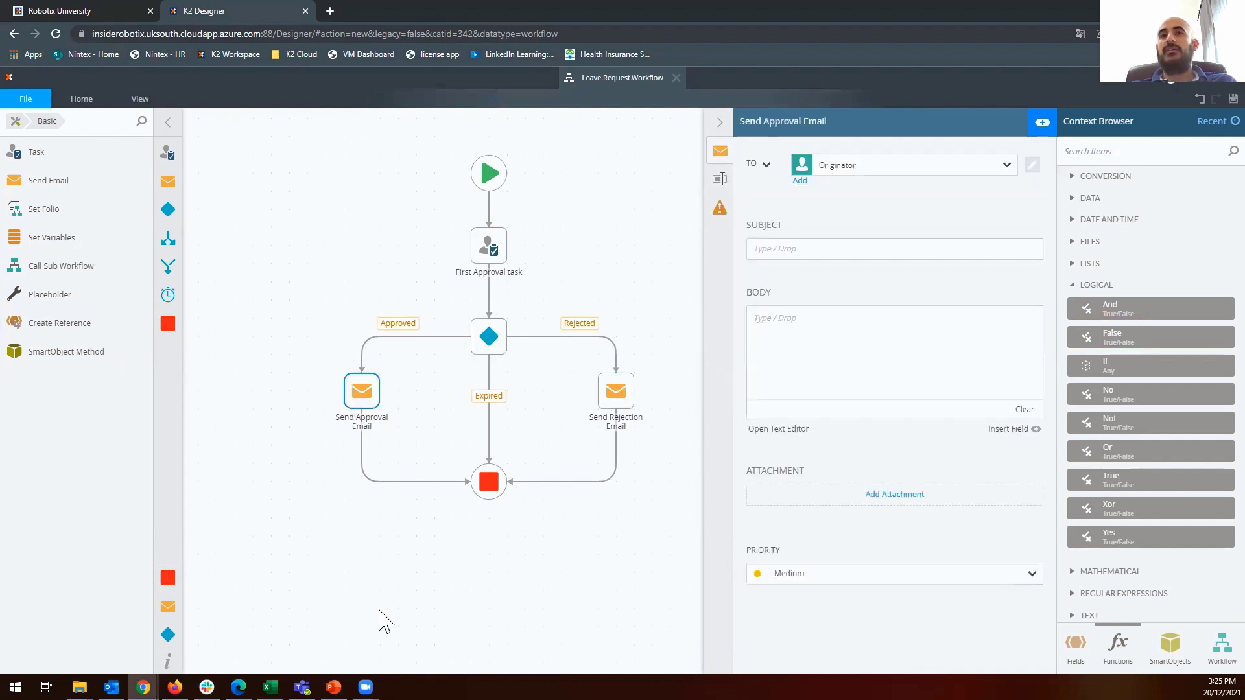
click(494, 492)
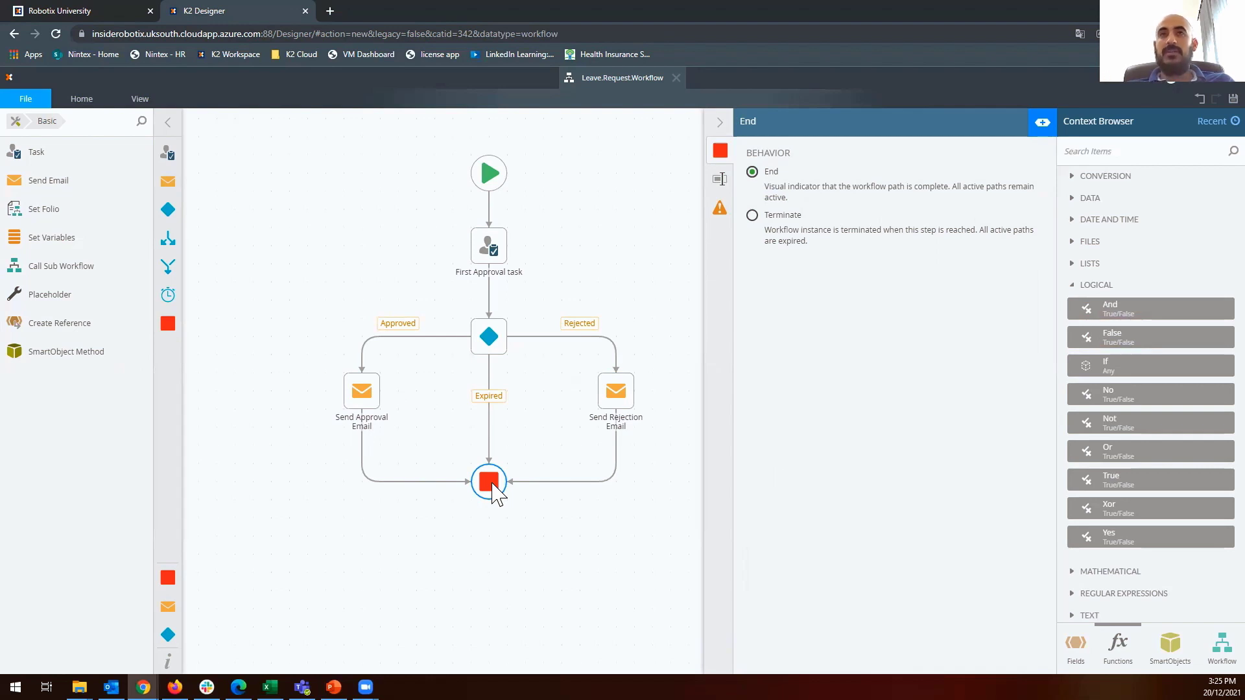
Set the workflow's Start step to start with a form, choosing LeaveRequest.Form from the Leave Request Forms folder.
click(490, 173)
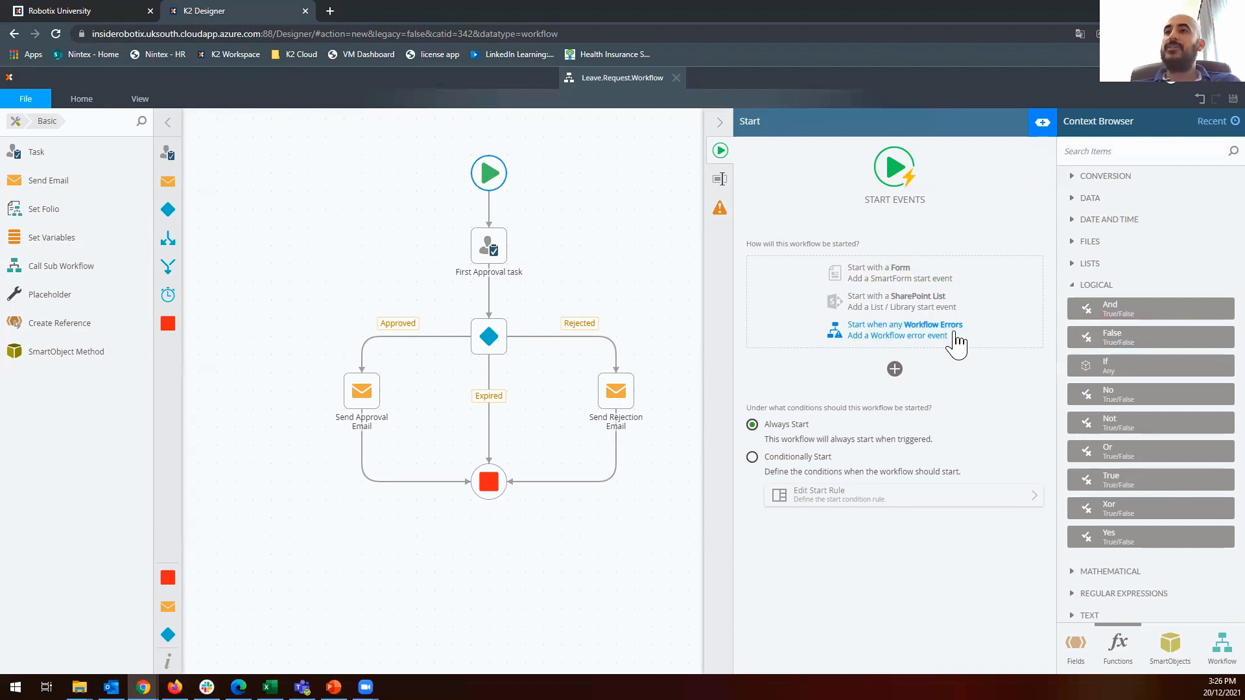
click(883, 277)
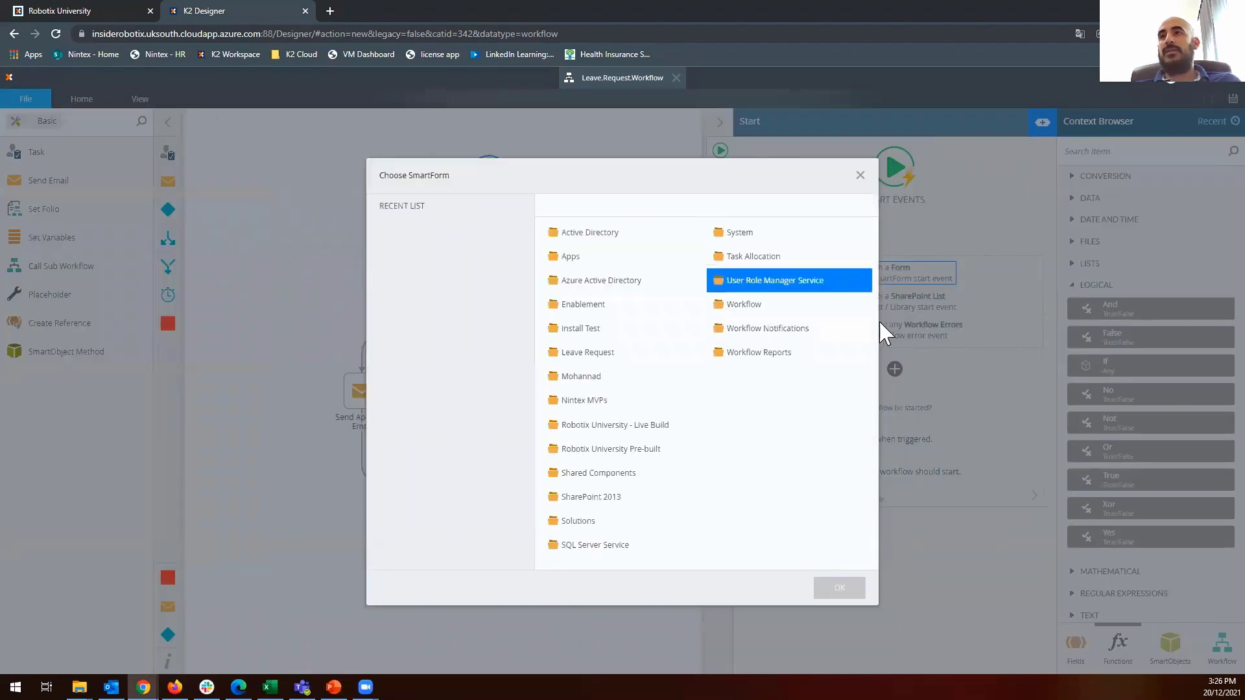
click(697, 381)
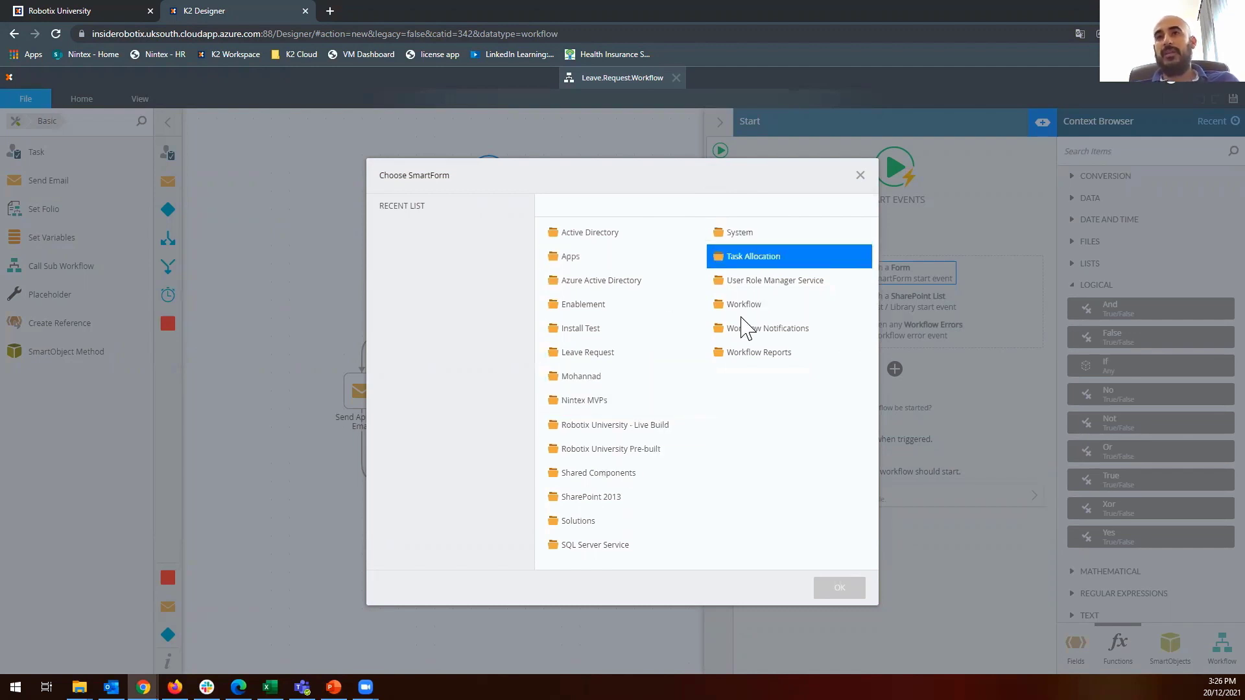
double_click(591, 353)
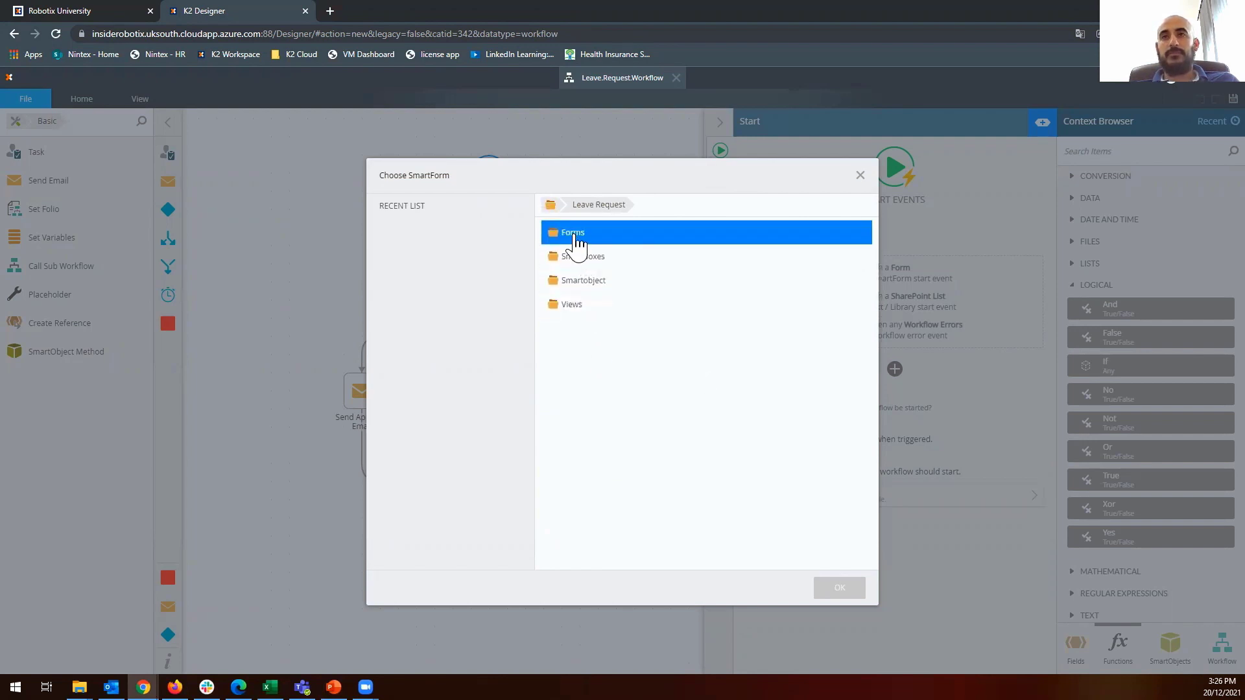
double_click(573, 236)
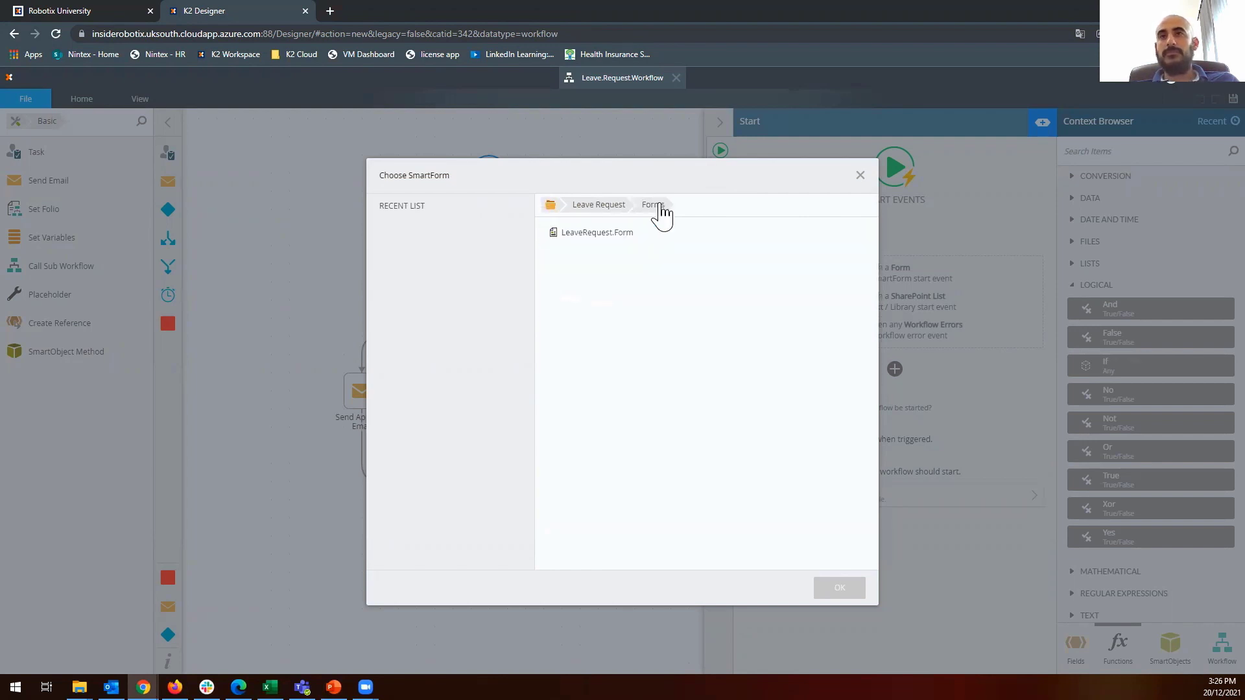
click(585, 237)
click(840, 588)
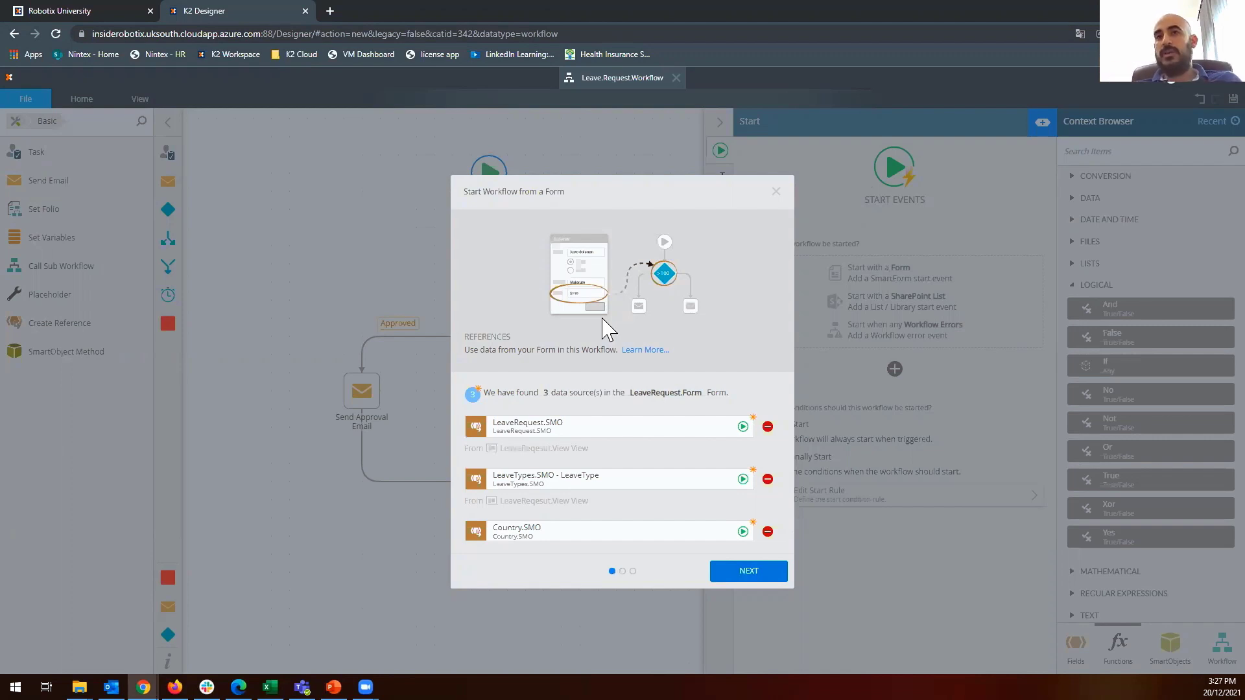
Exclude the LeaveRequest.SMO, LeaveTypes.SMO and Country.SMO references from the form start configuration and continue to the start rule.
click(768, 427)
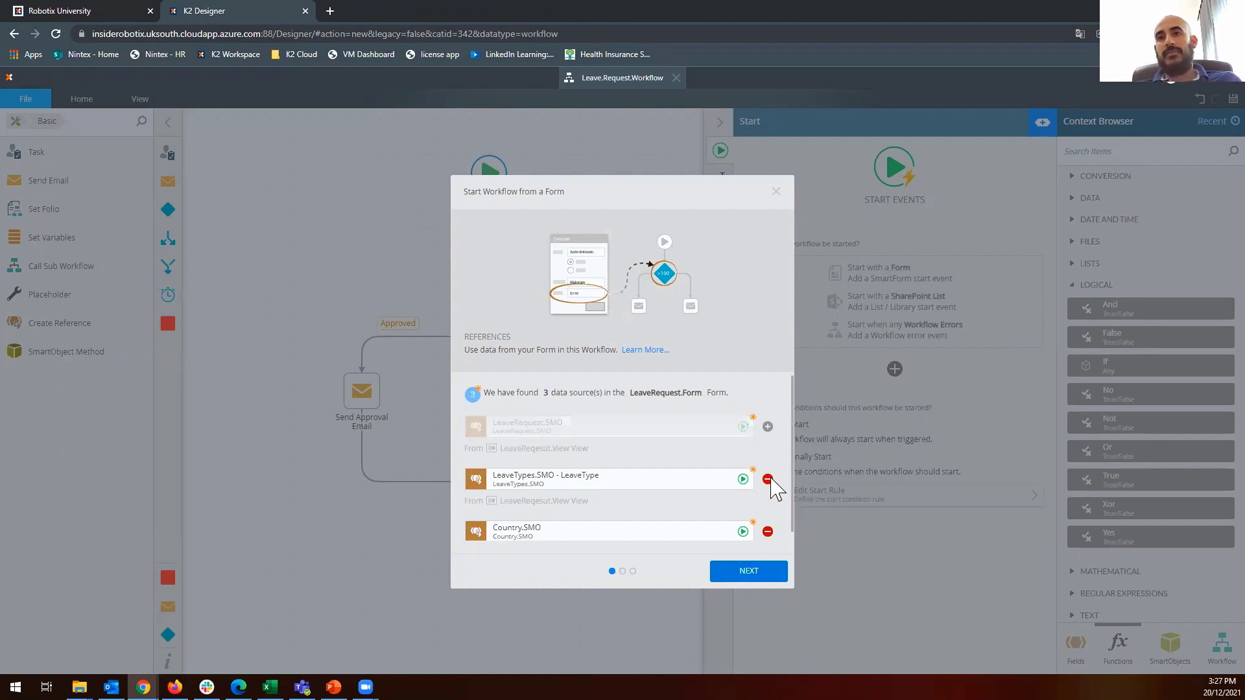
click(769, 479)
click(767, 531)
scroll(695, 415, down, 1)
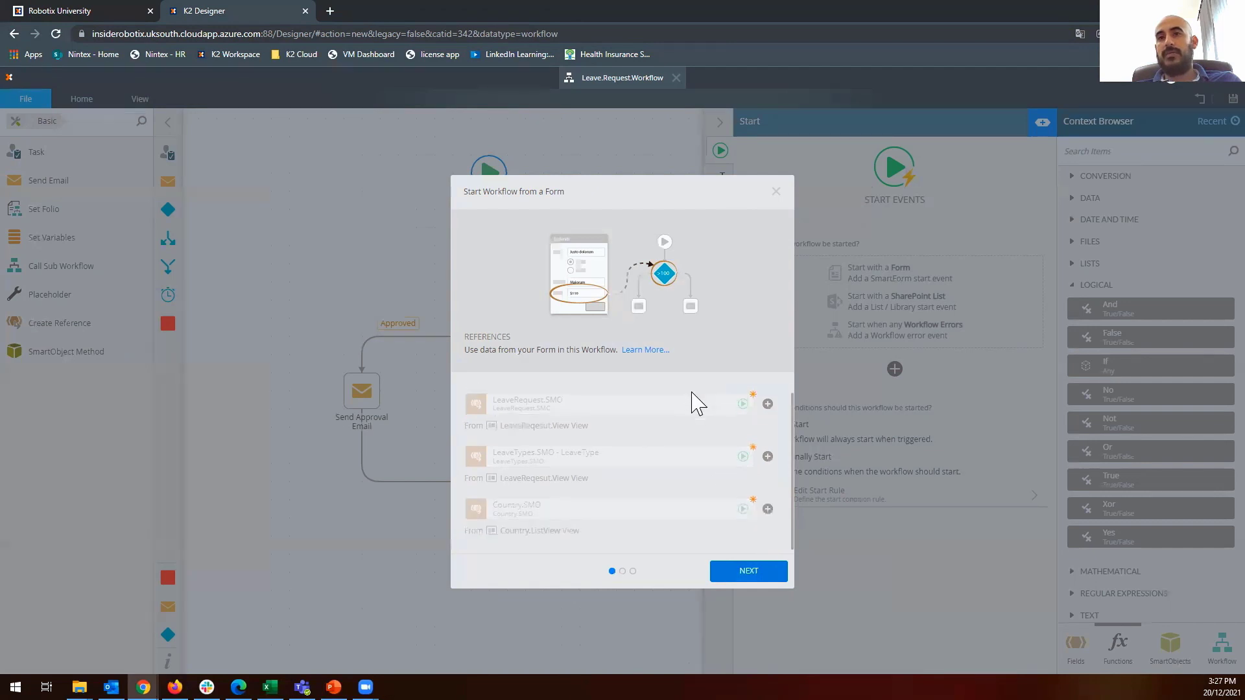
click(746, 574)
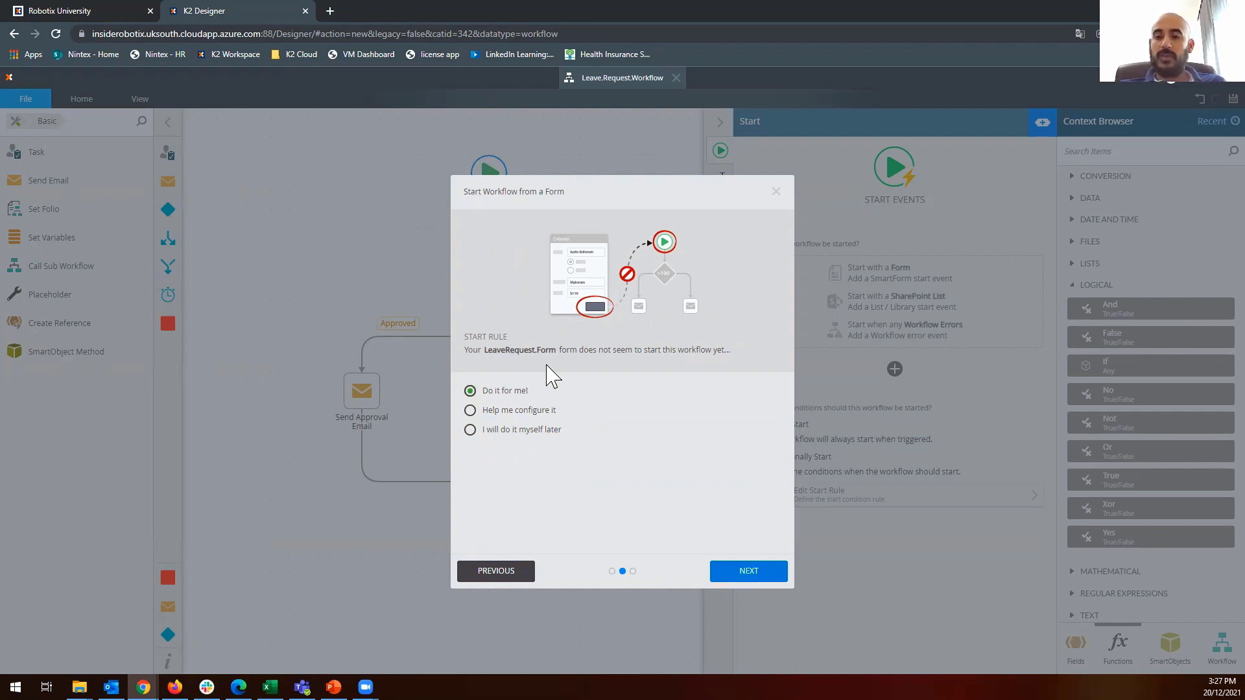
Choose "Help me configure it" for the form's start rule and continue to the form state settings.
click(537, 411)
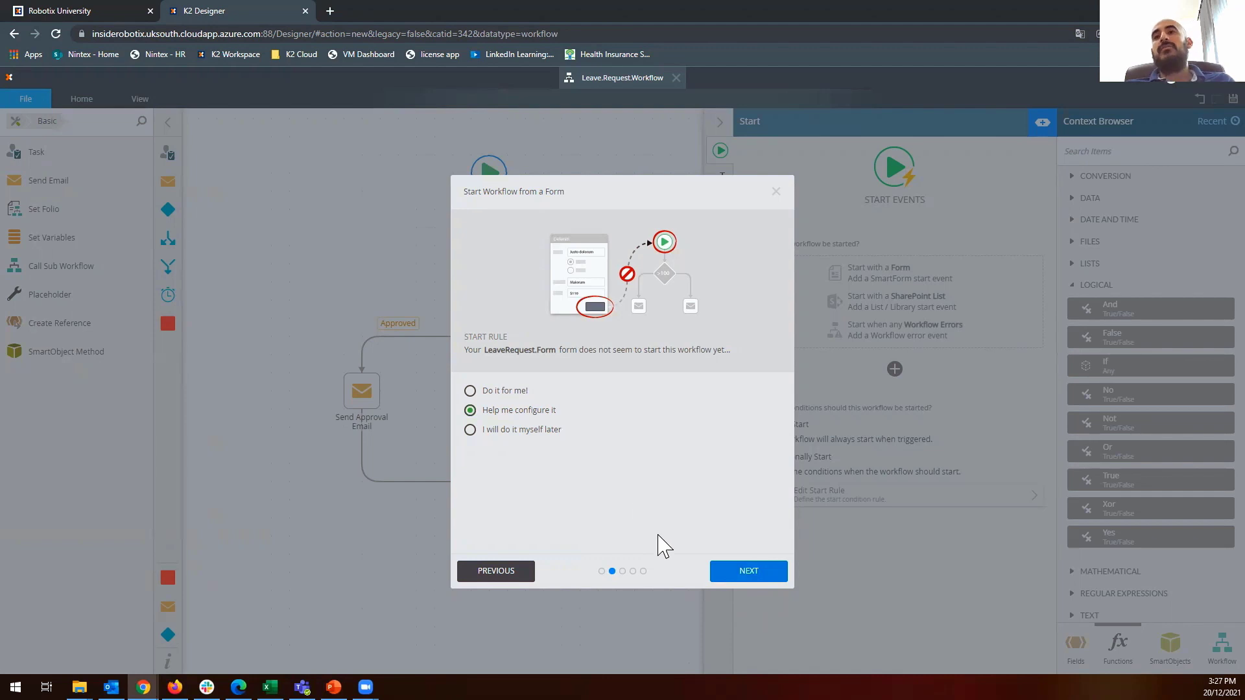
click(732, 573)
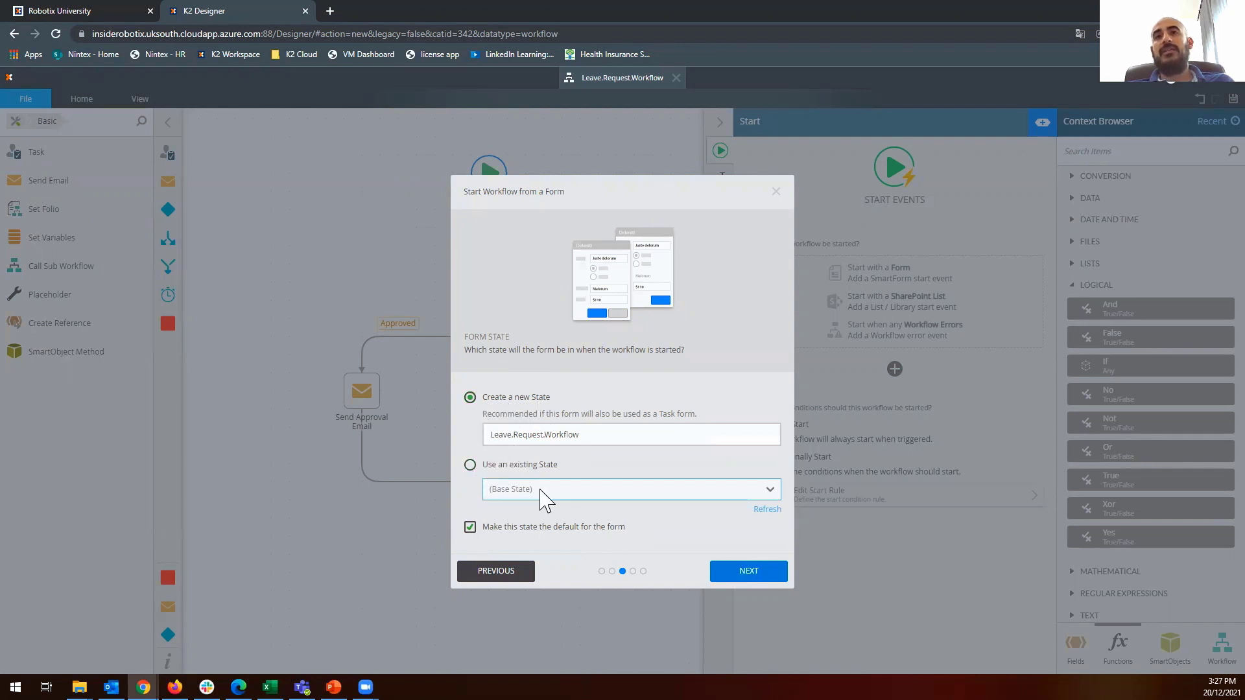
Set the form to start the workflow from the existing (Base State) with the "When Submit Button is Clicked - (LeaveReqesut.View)" rule, and save the configuration.
click(533, 466)
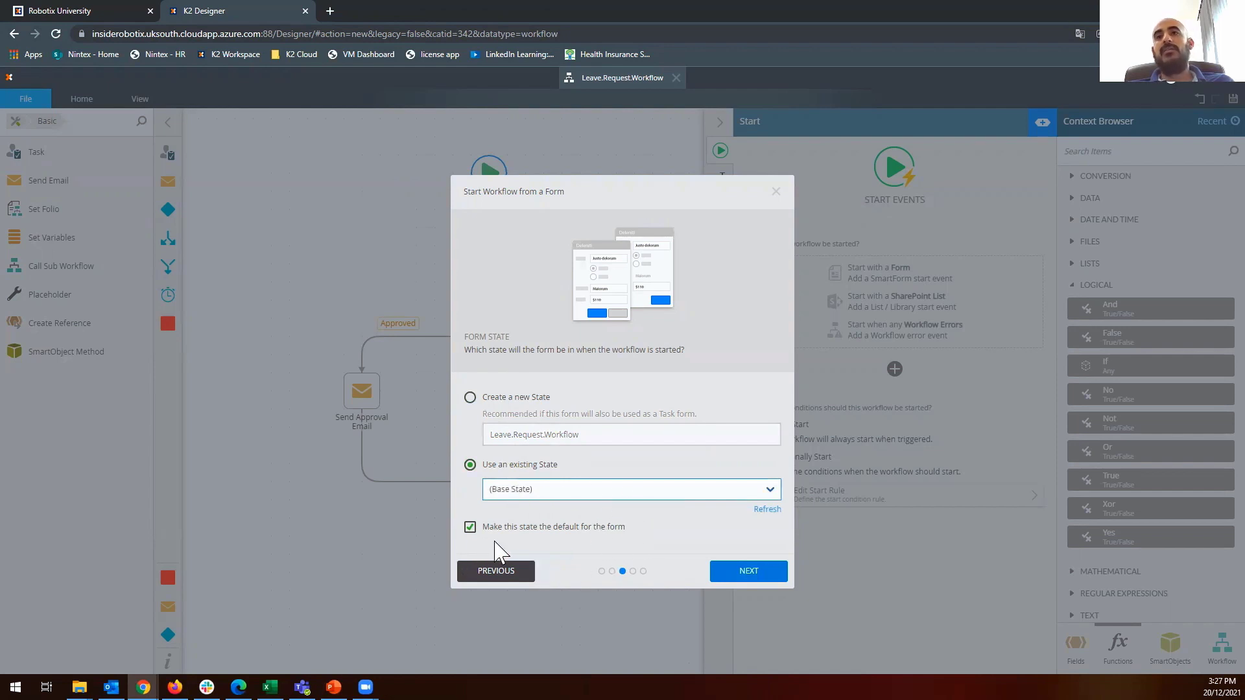
click(731, 573)
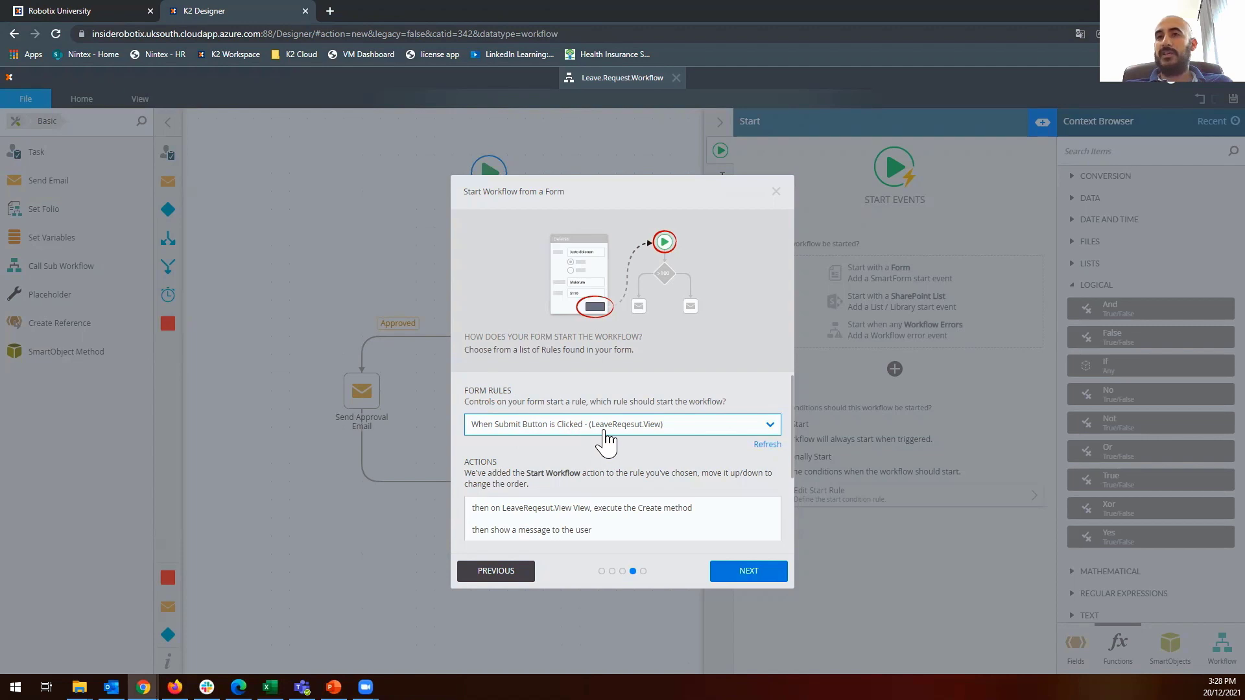
click(697, 433)
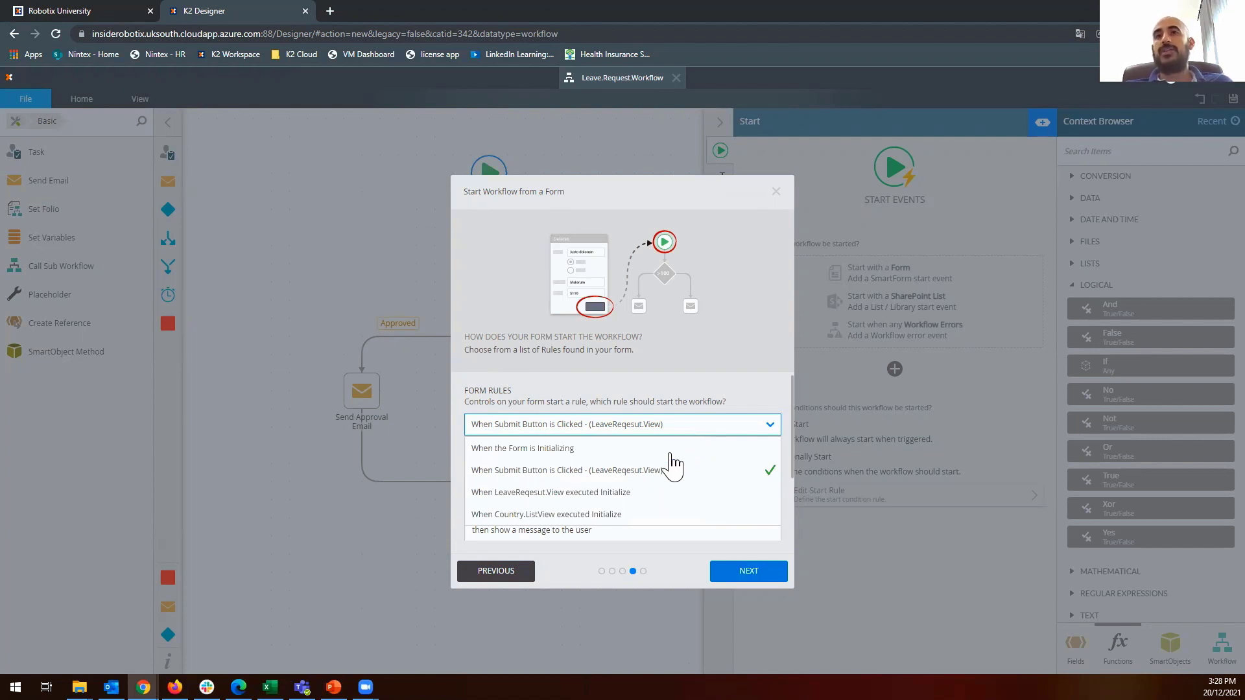
click(654, 471)
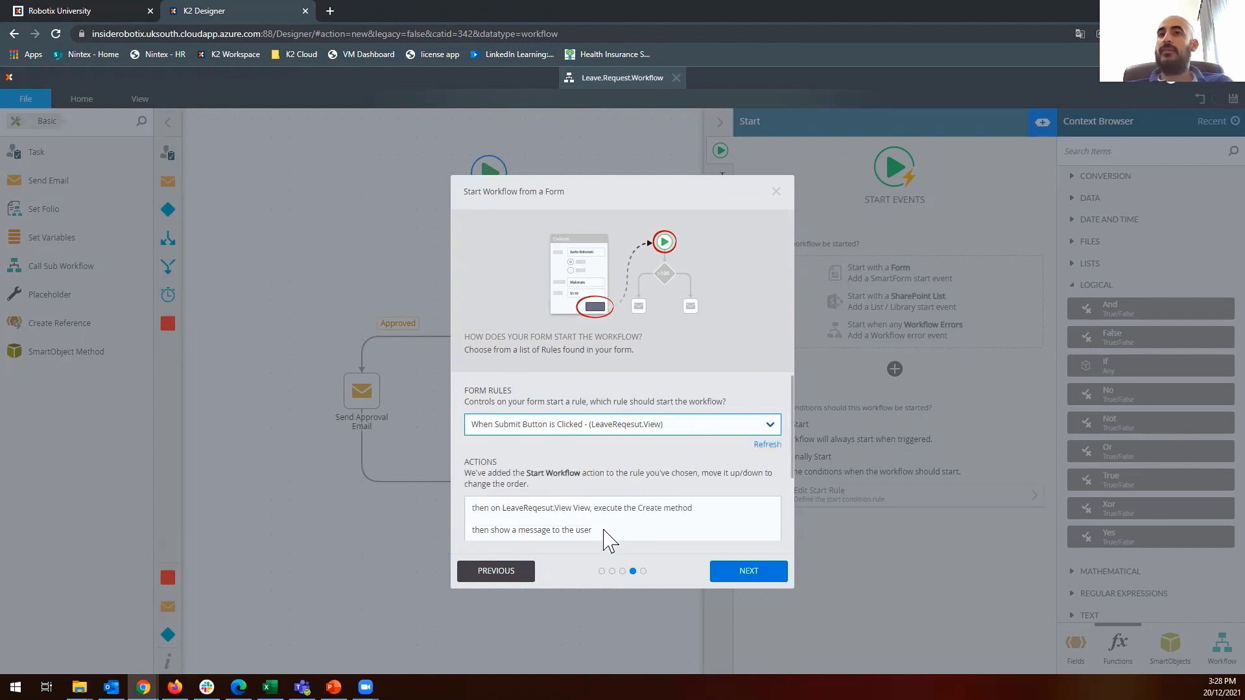
click(769, 582)
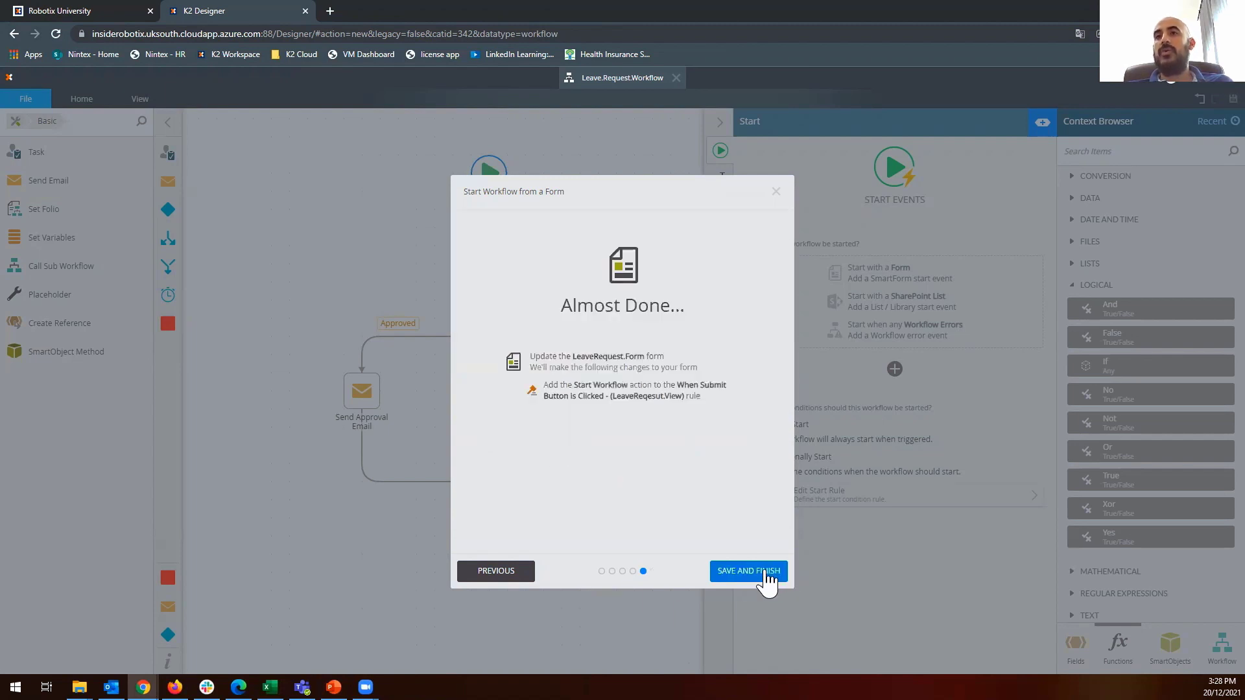
click(743, 577)
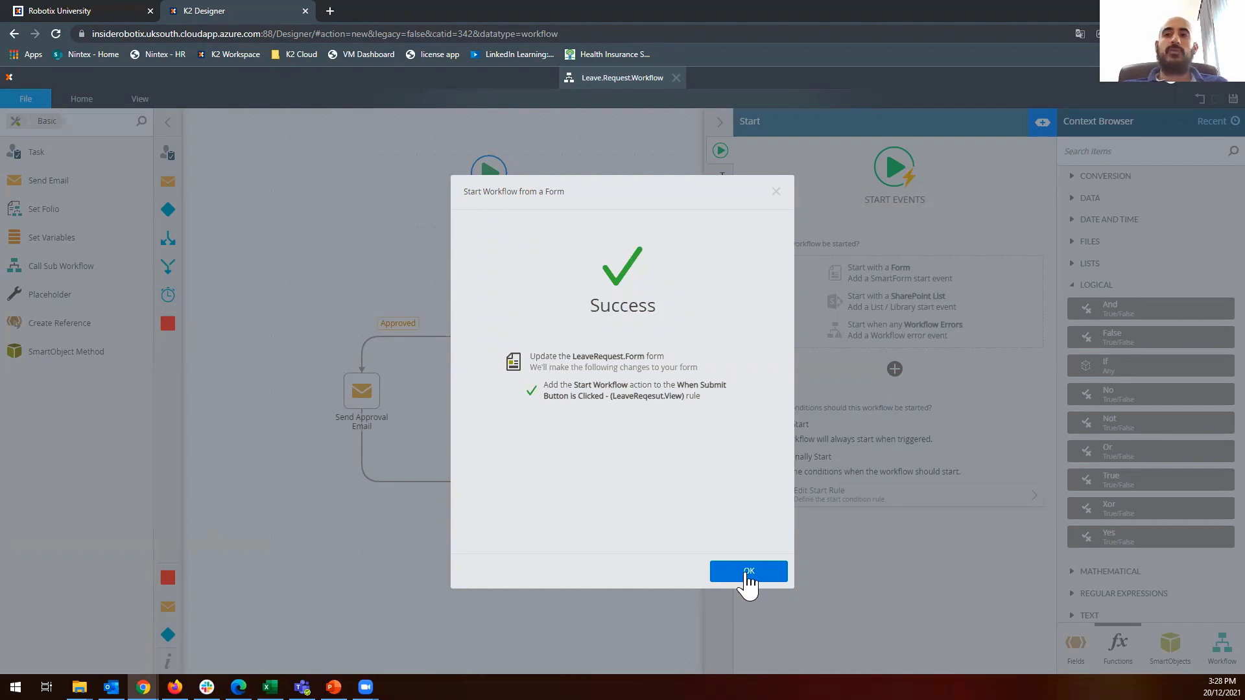
click(749, 572)
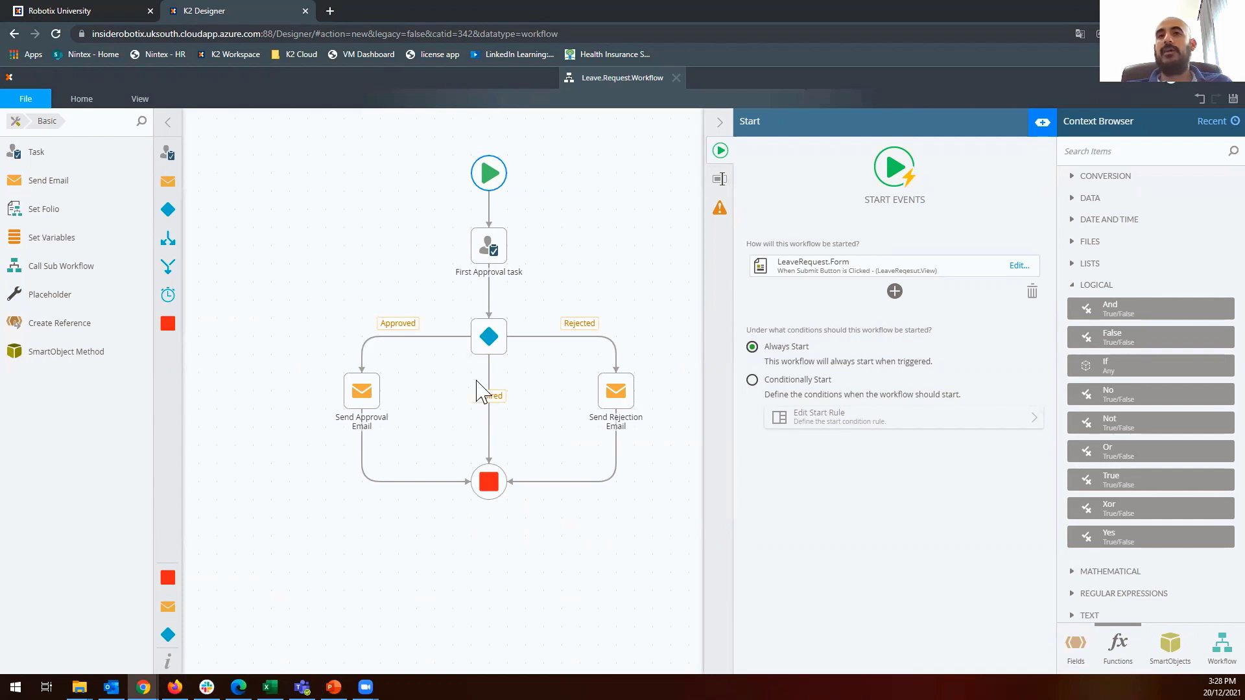
Move the End step lower and insert a Task step beneath the Decision, connected to its Expired line.
click(488, 456)
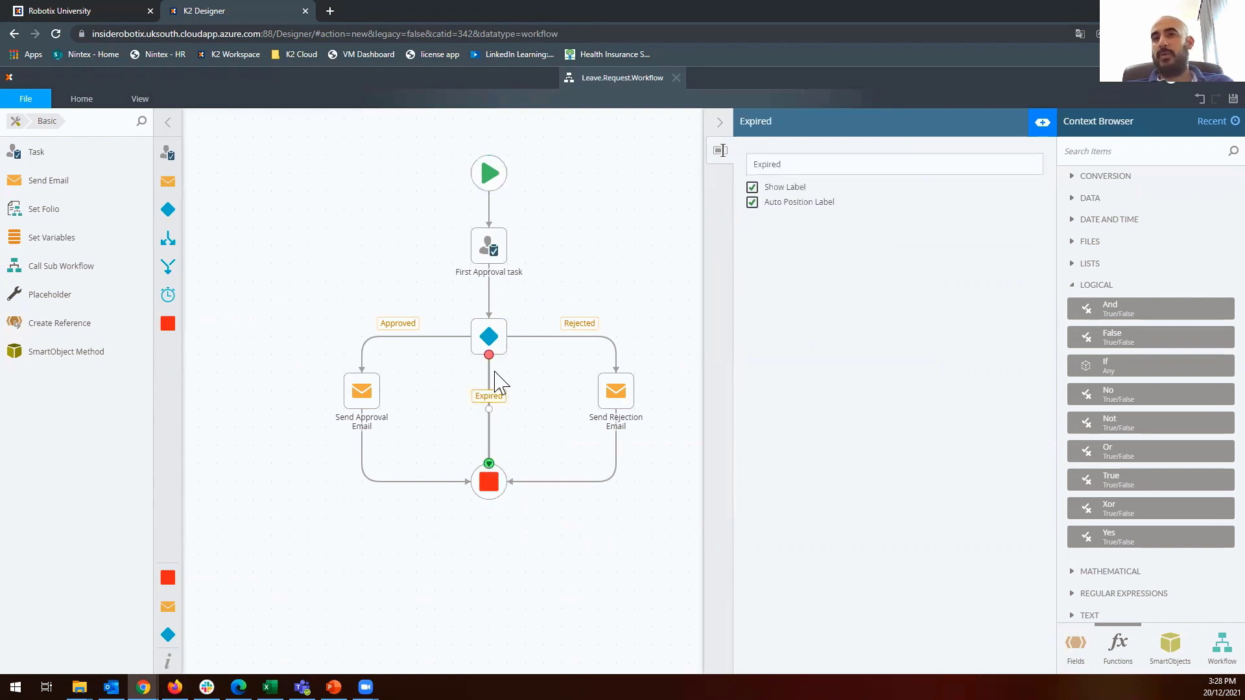
drag(488, 465, 491, 403)
drag(167, 153, 492, 420)
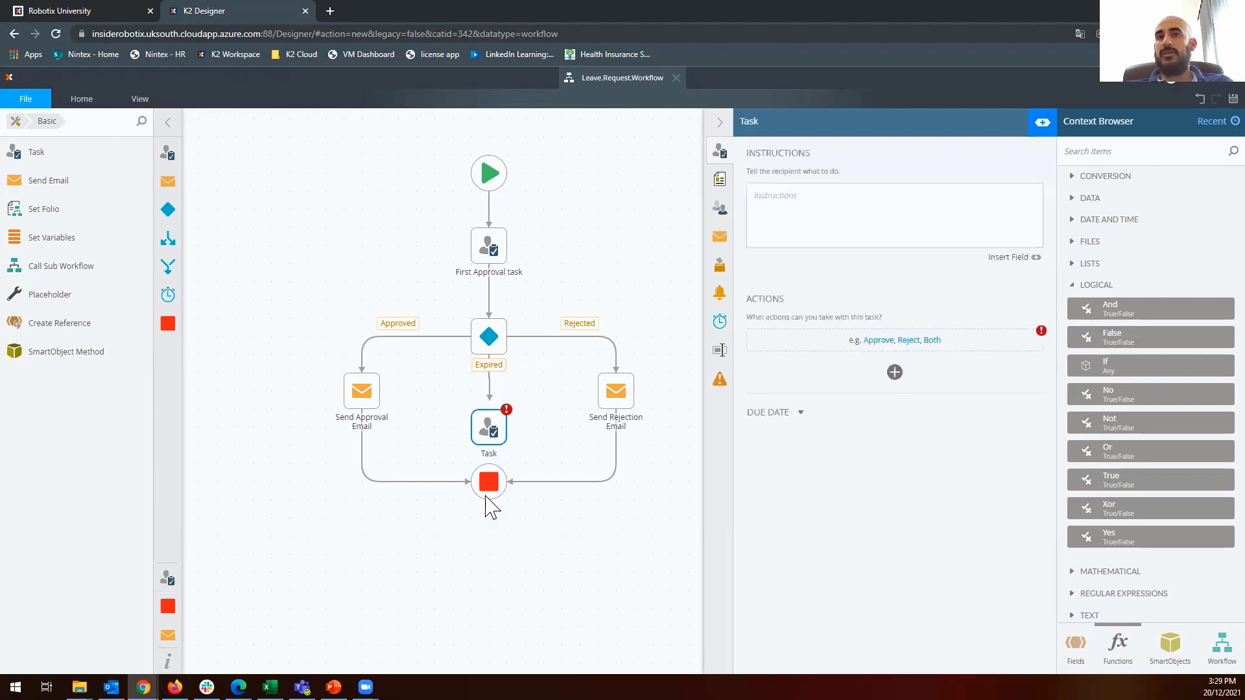
click(486, 606)
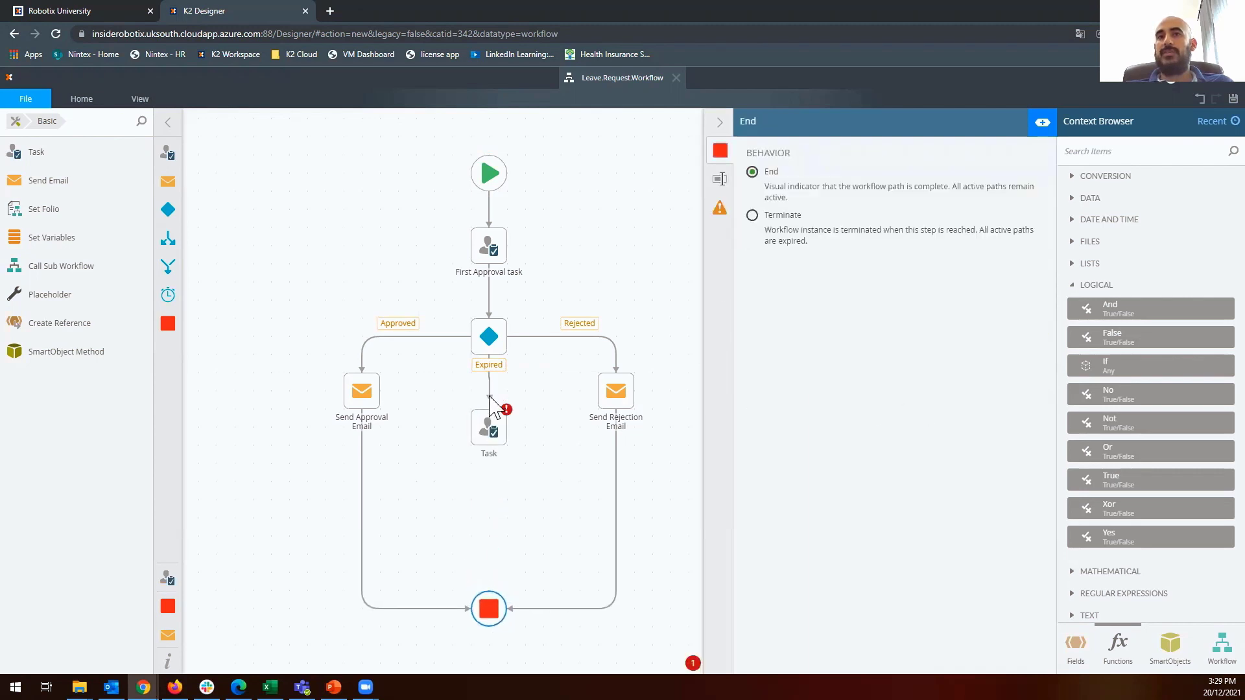
click(490, 397)
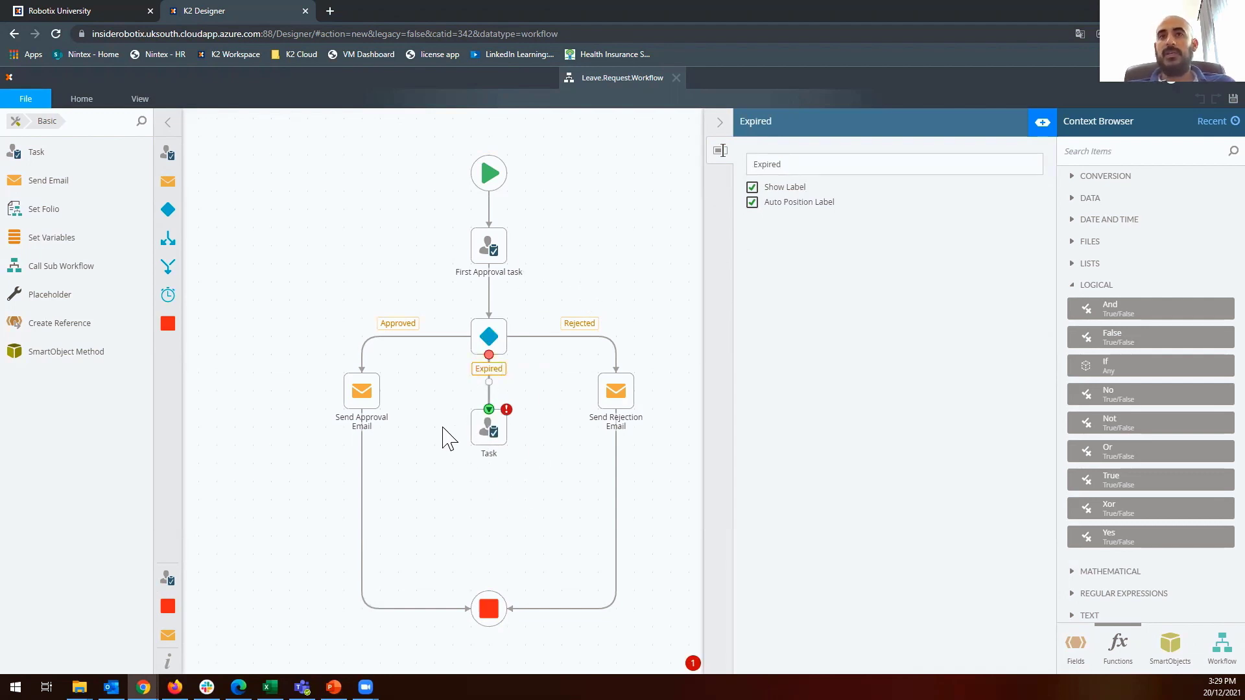
click(493, 432)
key(Escape)
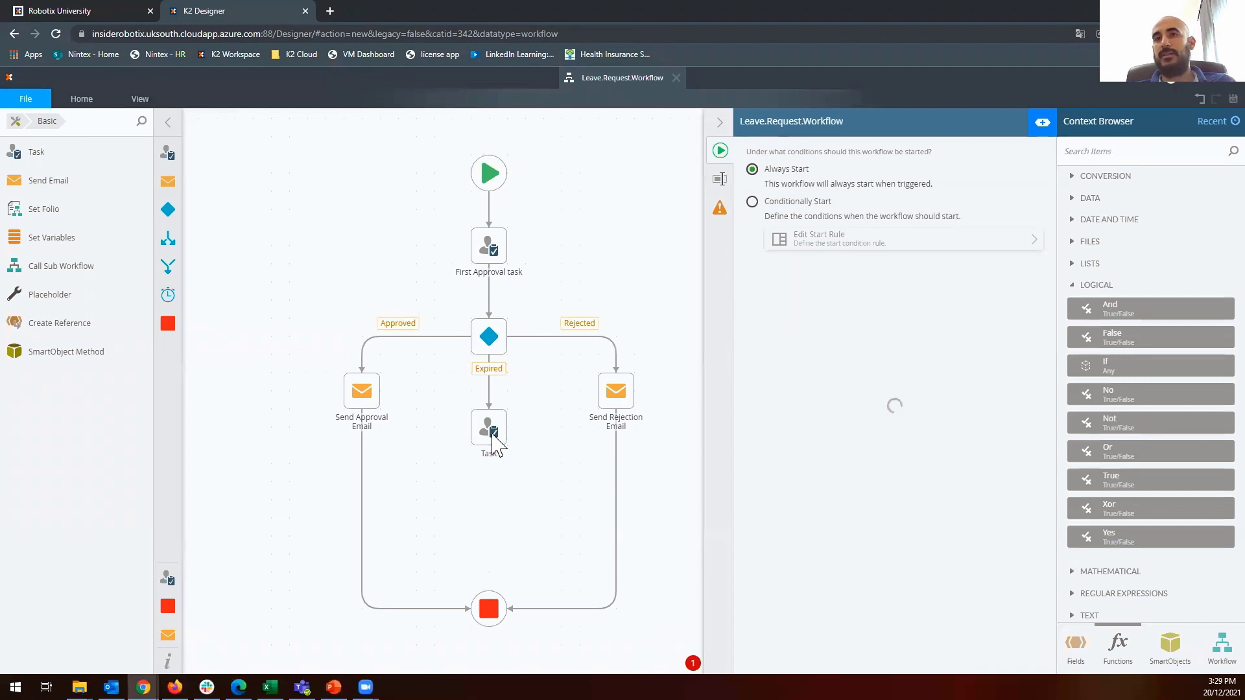
Delete the added Task step and its leftover placeholder, reconnecting the Expired line from the Decision to the End step.
click(493, 431)
key(Delete)
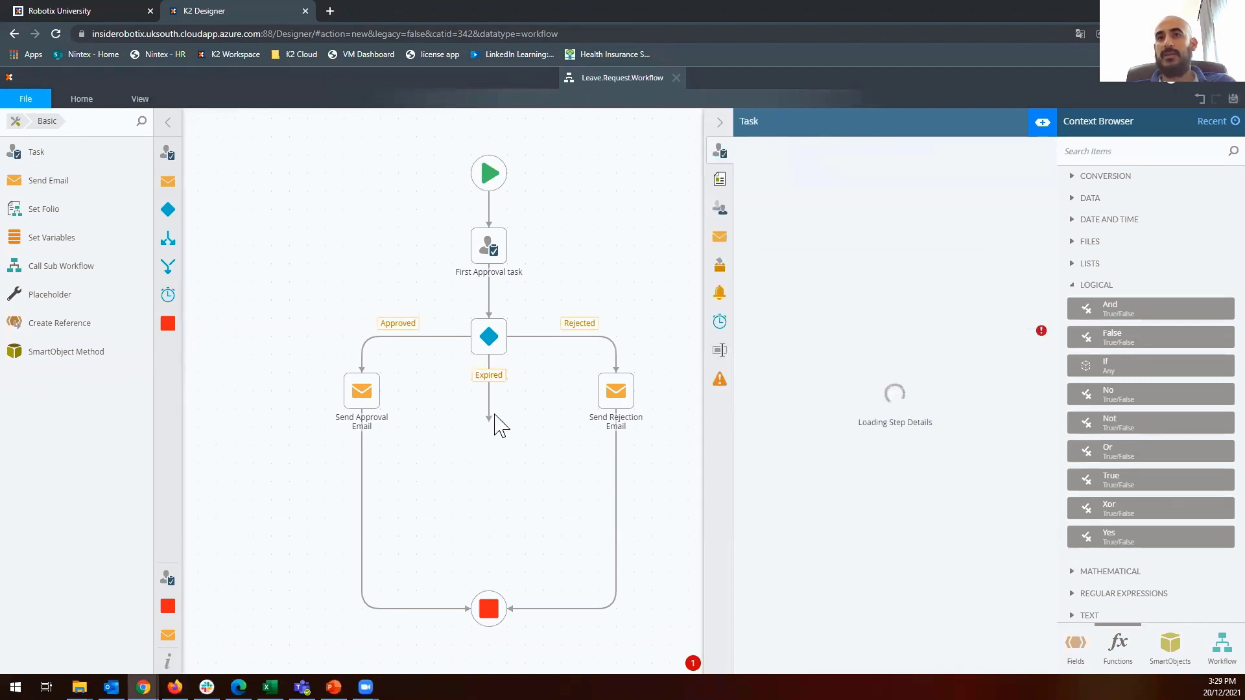
click(491, 428)
drag(493, 437, 492, 472)
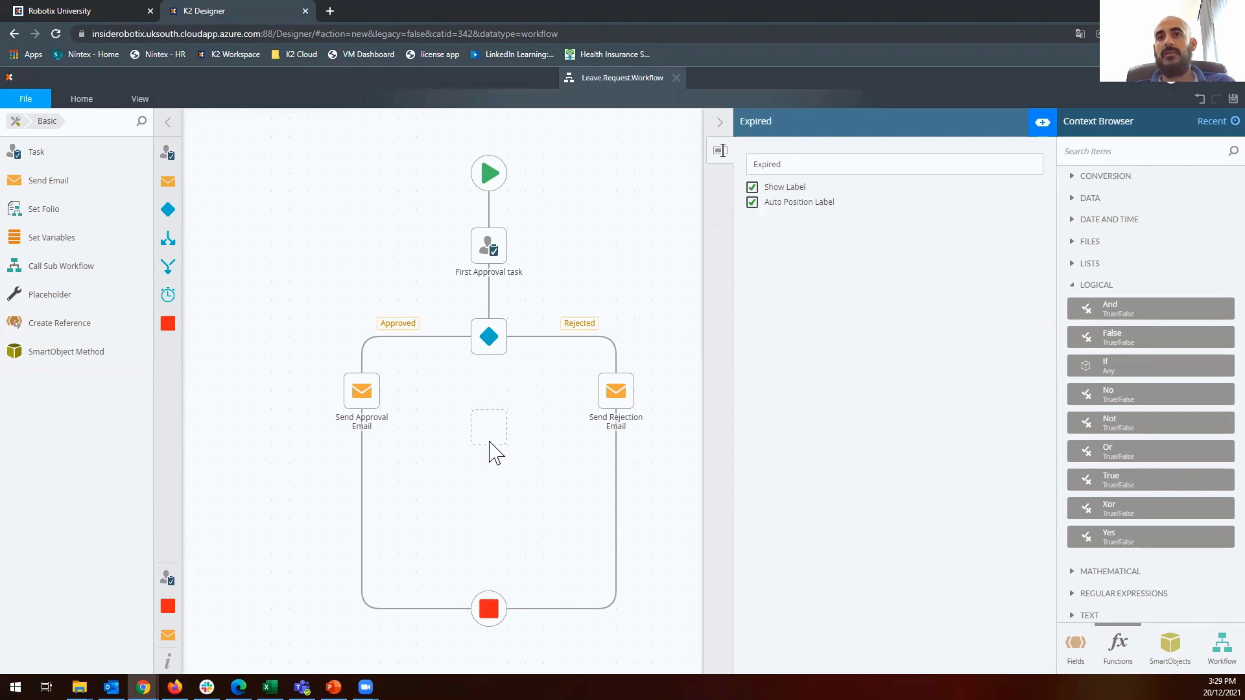
click(487, 430)
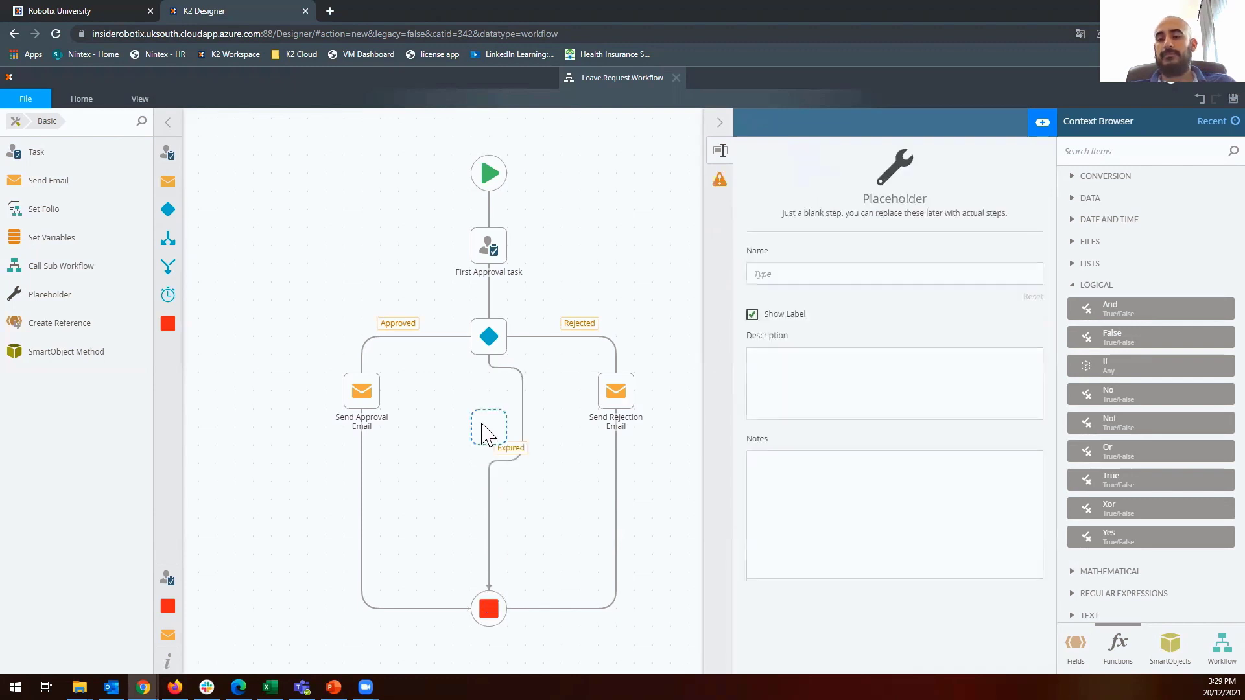
key(Delete)
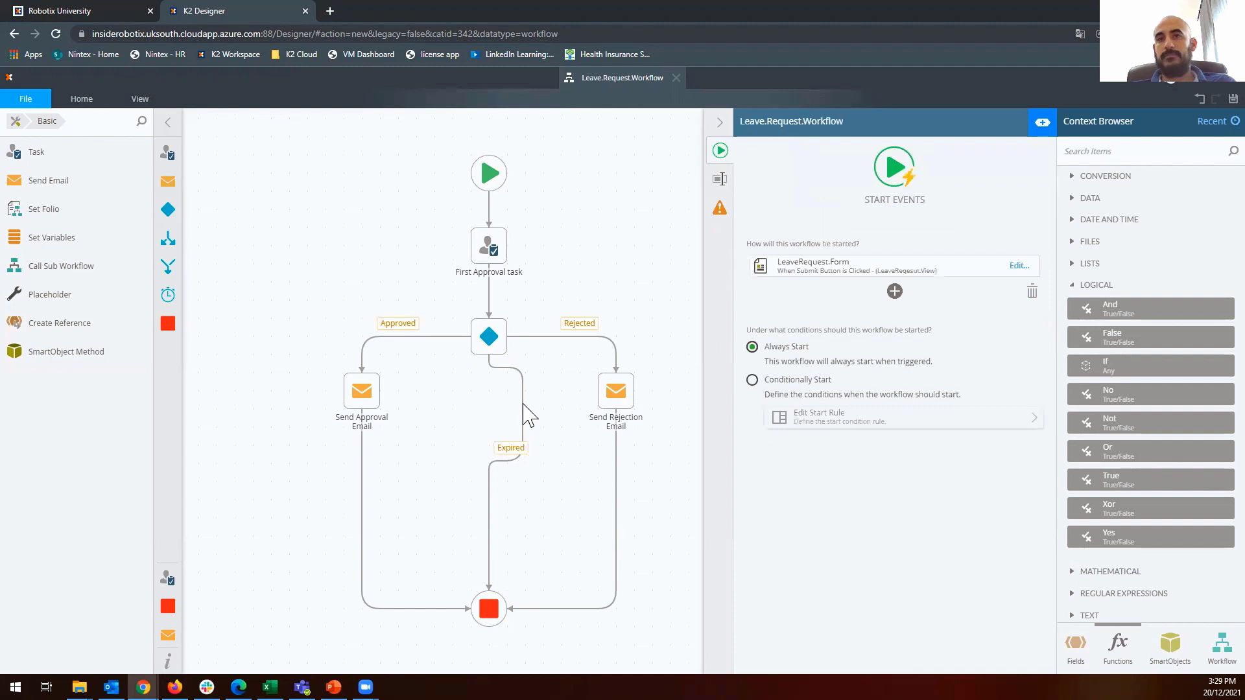
Move the End step up closer to the Decision and redraw the Expired line straight between them.
click(524, 406)
drag(520, 409, 488, 410)
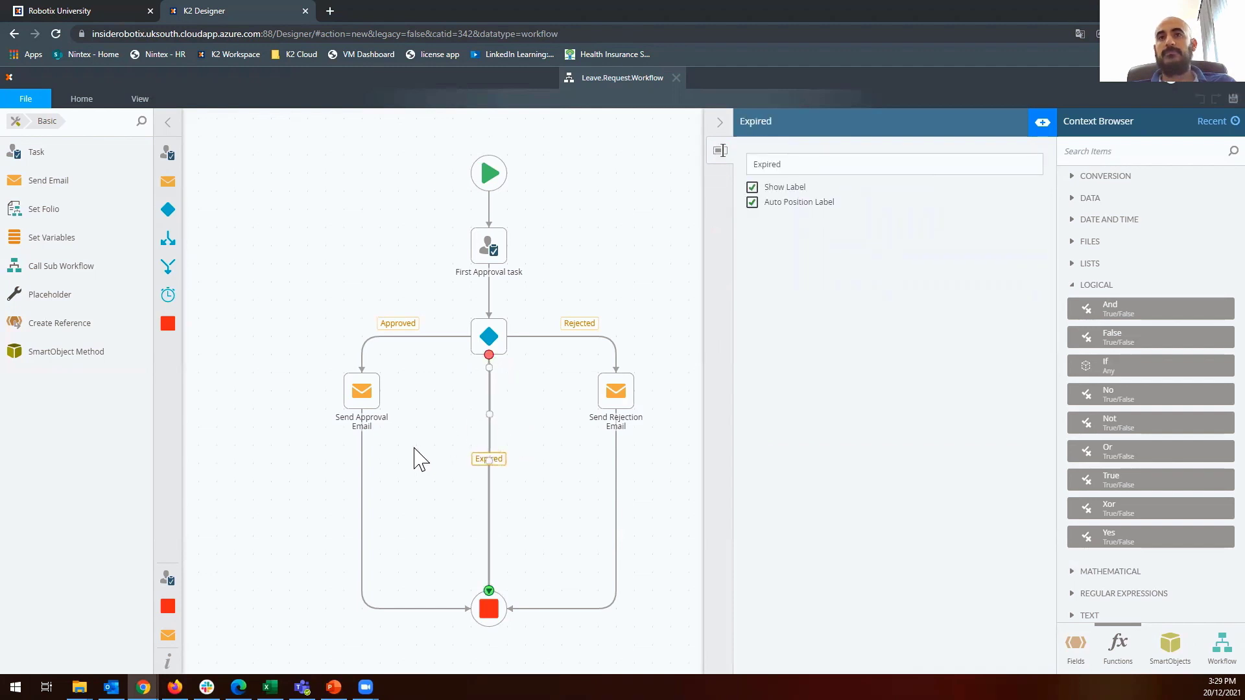
drag(493, 619, 488, 452)
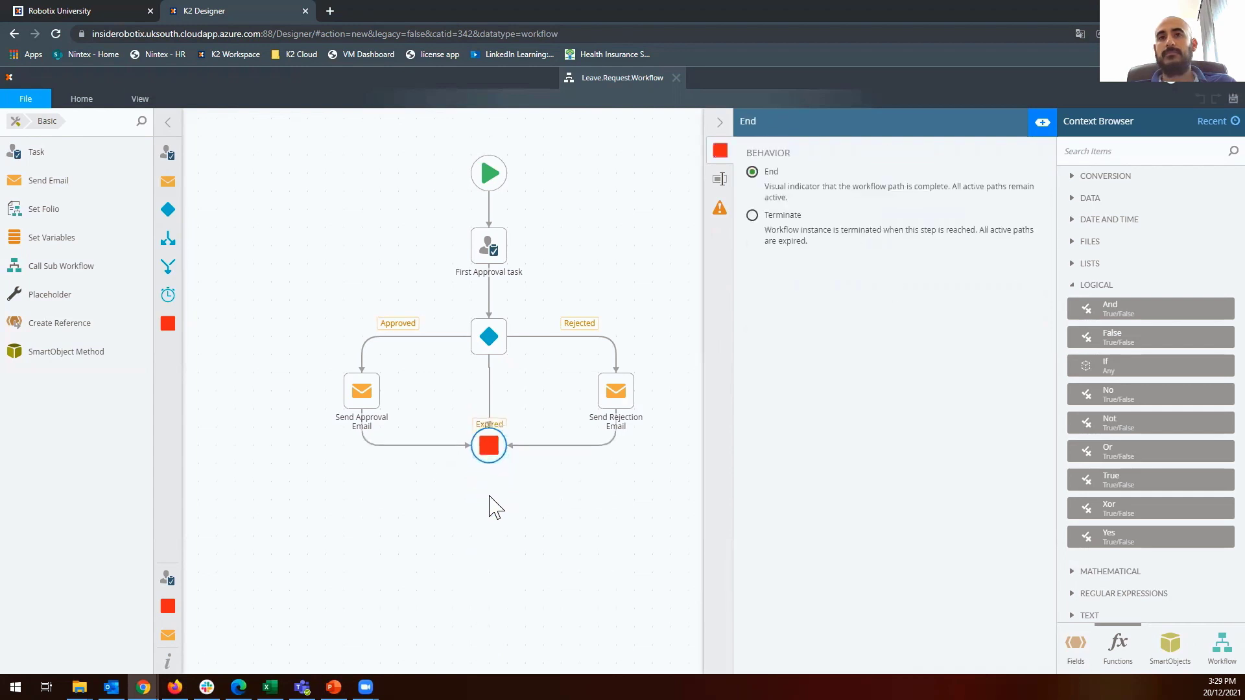
click(489, 384)
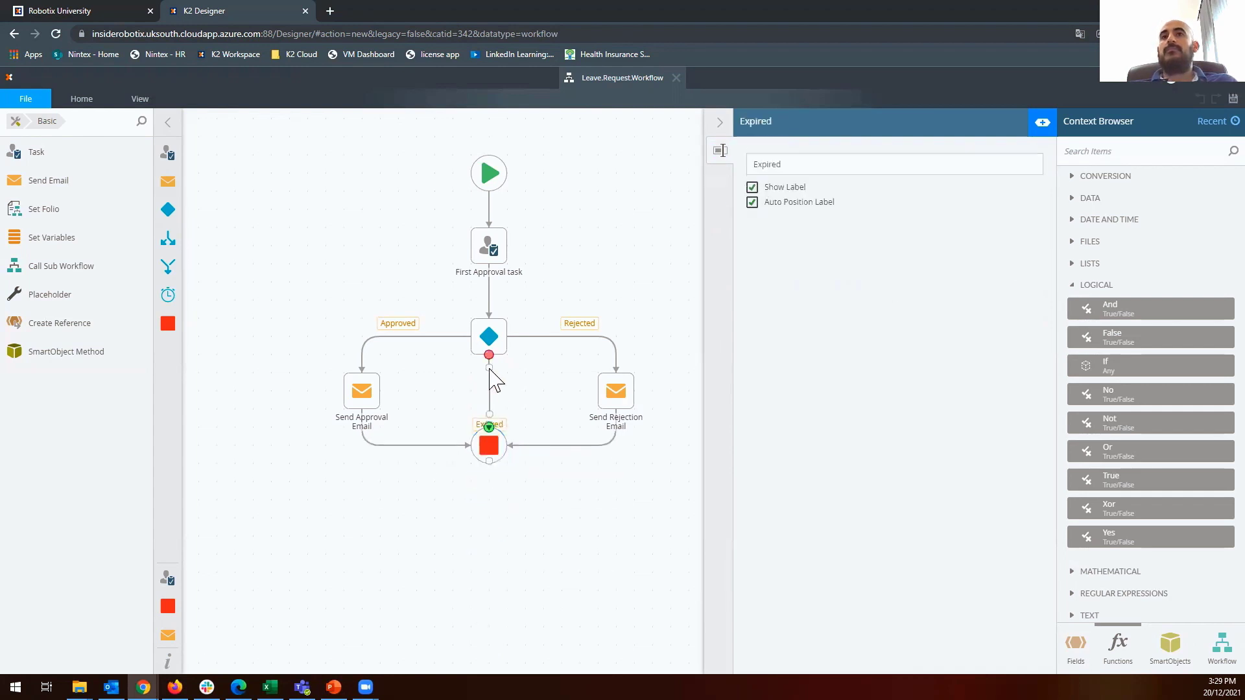
click(536, 501)
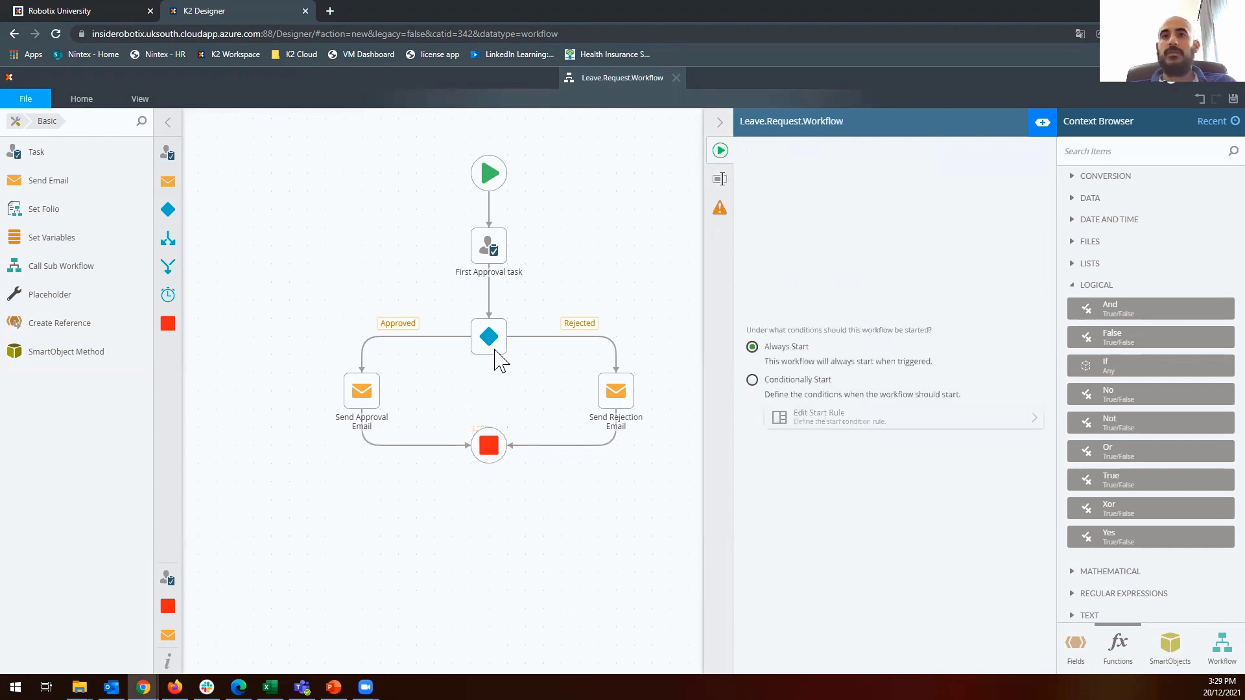
drag(491, 367, 490, 443)
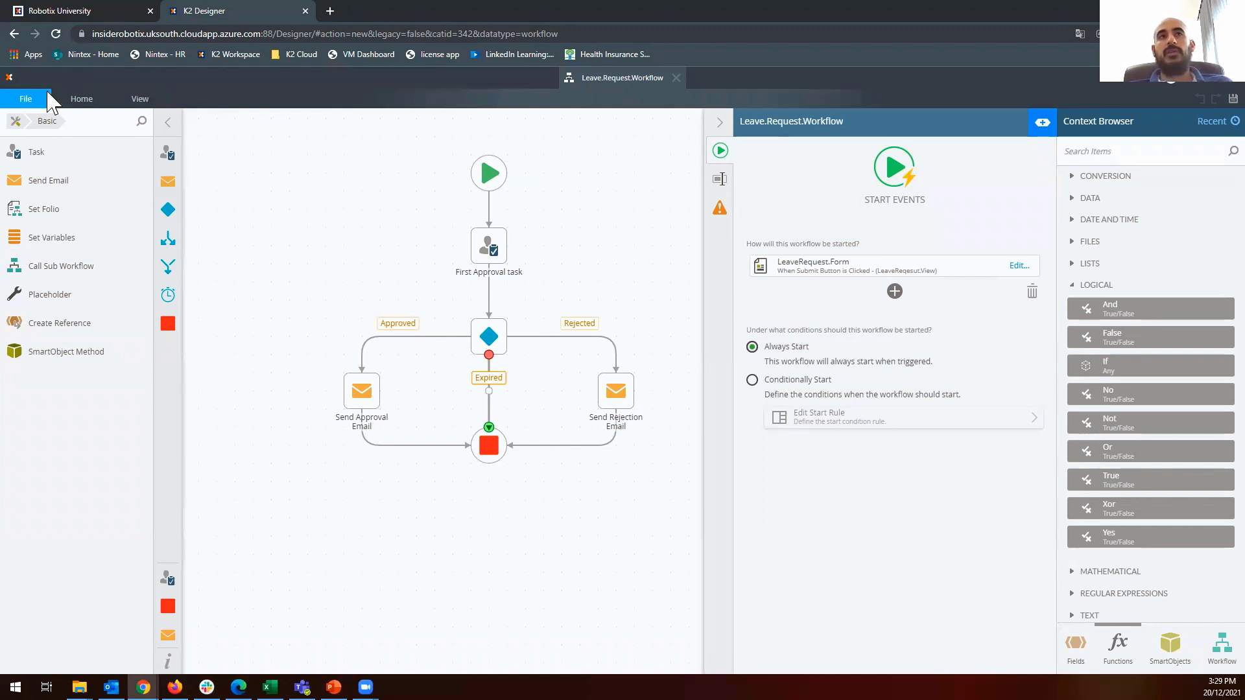
Deploy a major version of Leave.Request.Workflow and return to the workflow canvas.
click(26, 99)
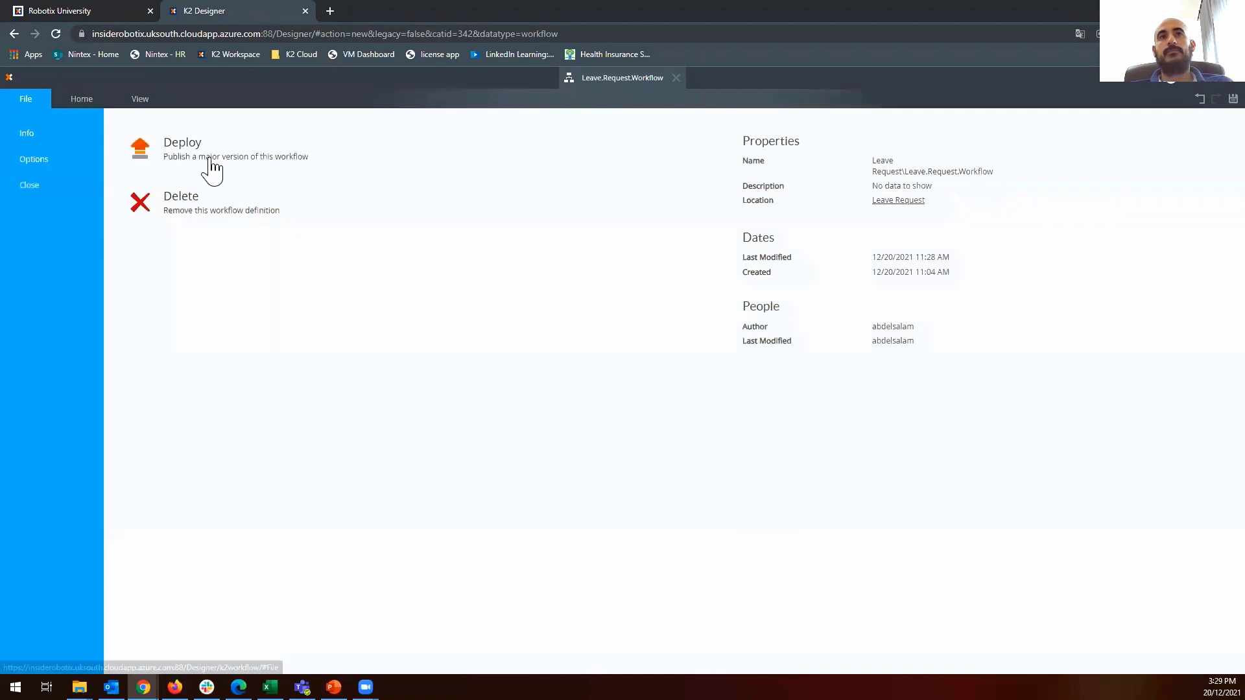
click(216, 164)
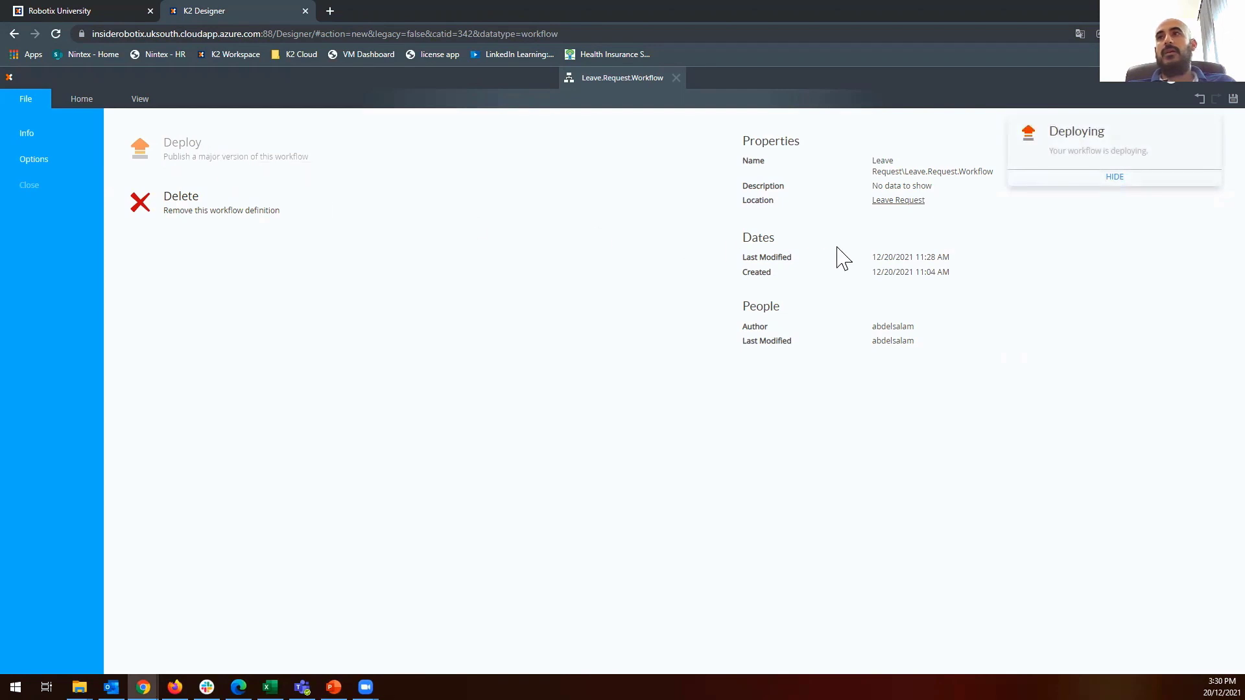
click(26, 99)
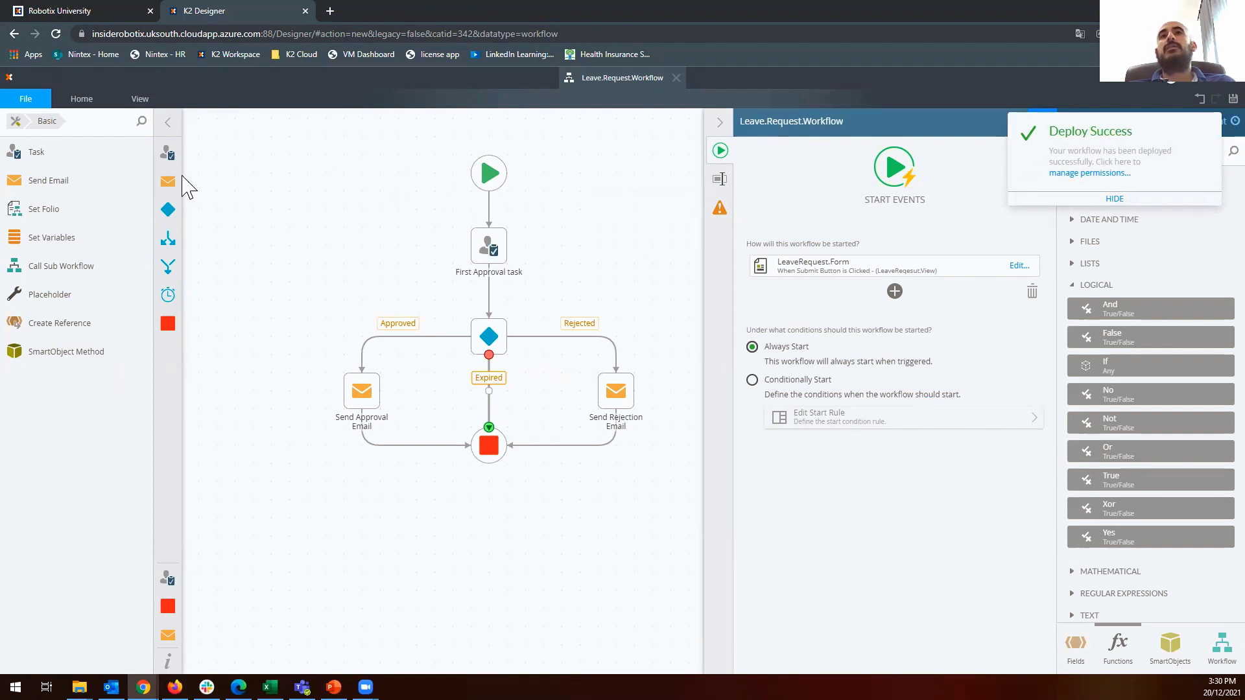
Switch to the K2 Management site, open Leave.Request.Workflow from the Leave Request folder of the workflow server, and view its versions.
click(65, 10)
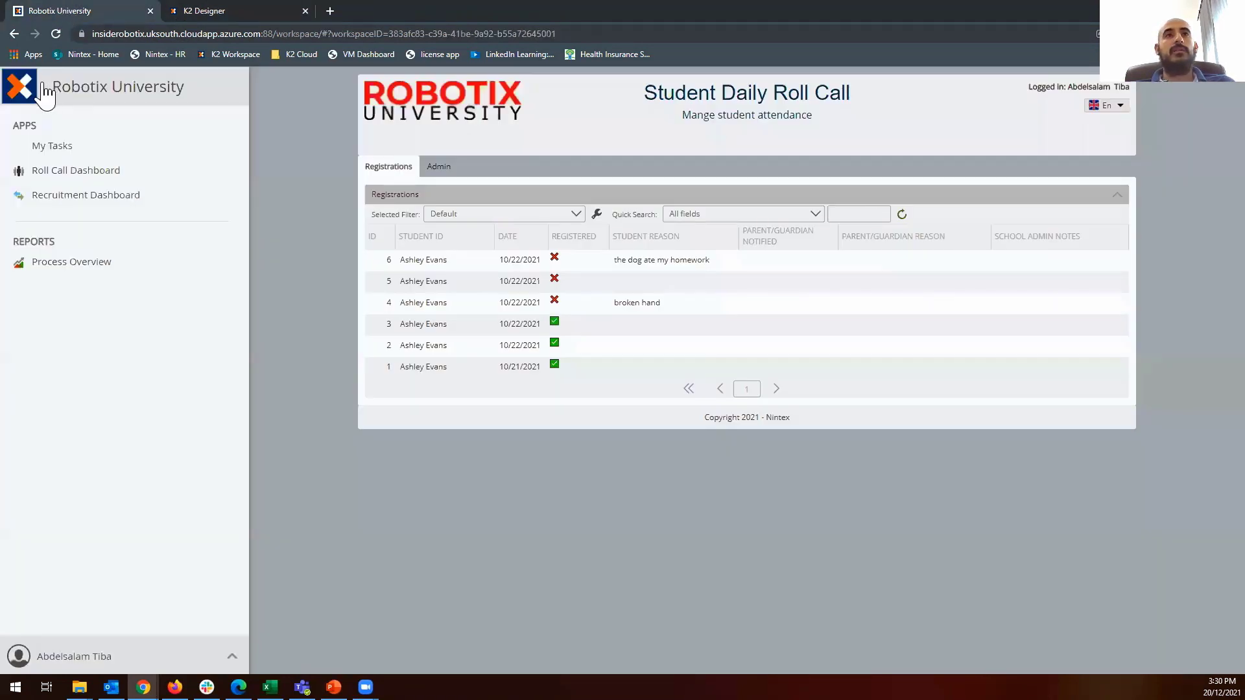
click(21, 88)
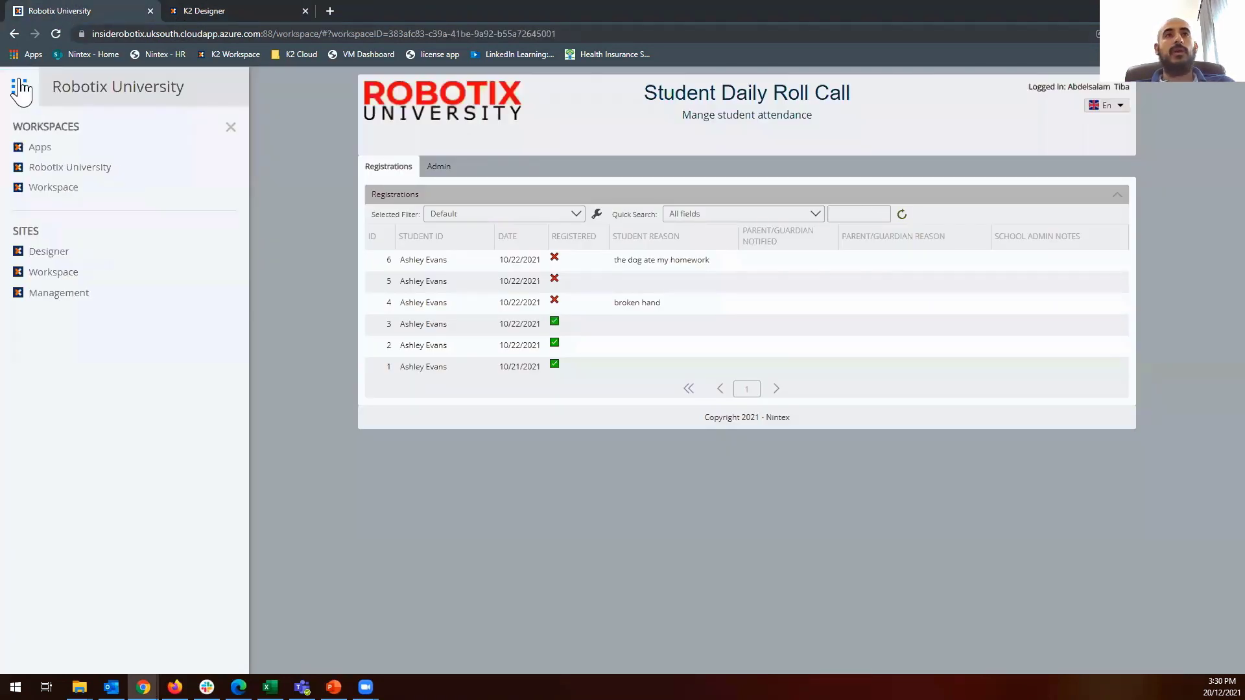
click(56, 293)
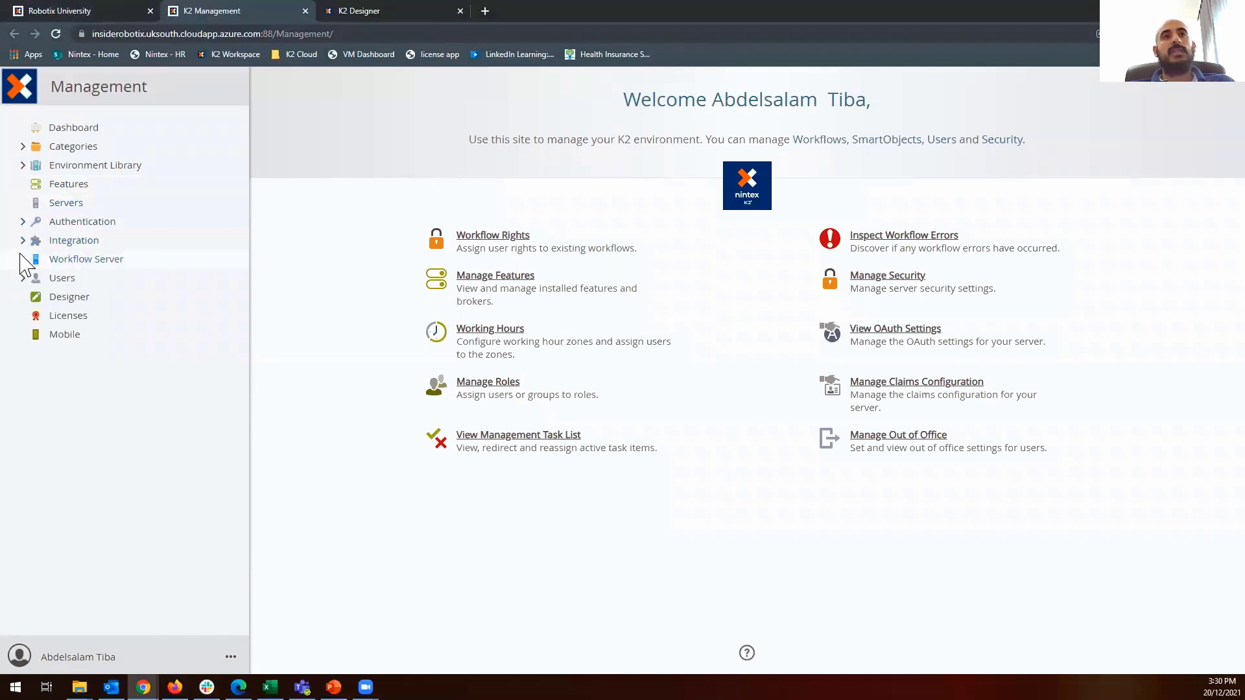
click(23, 260)
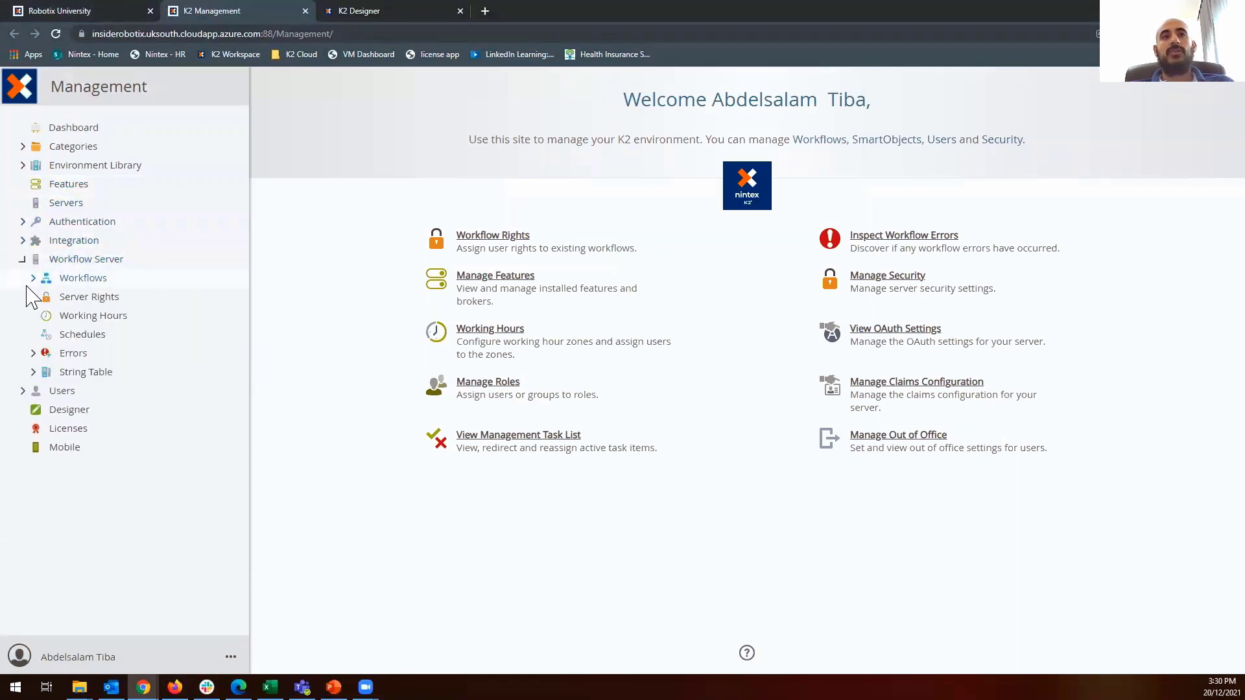
click(33, 279)
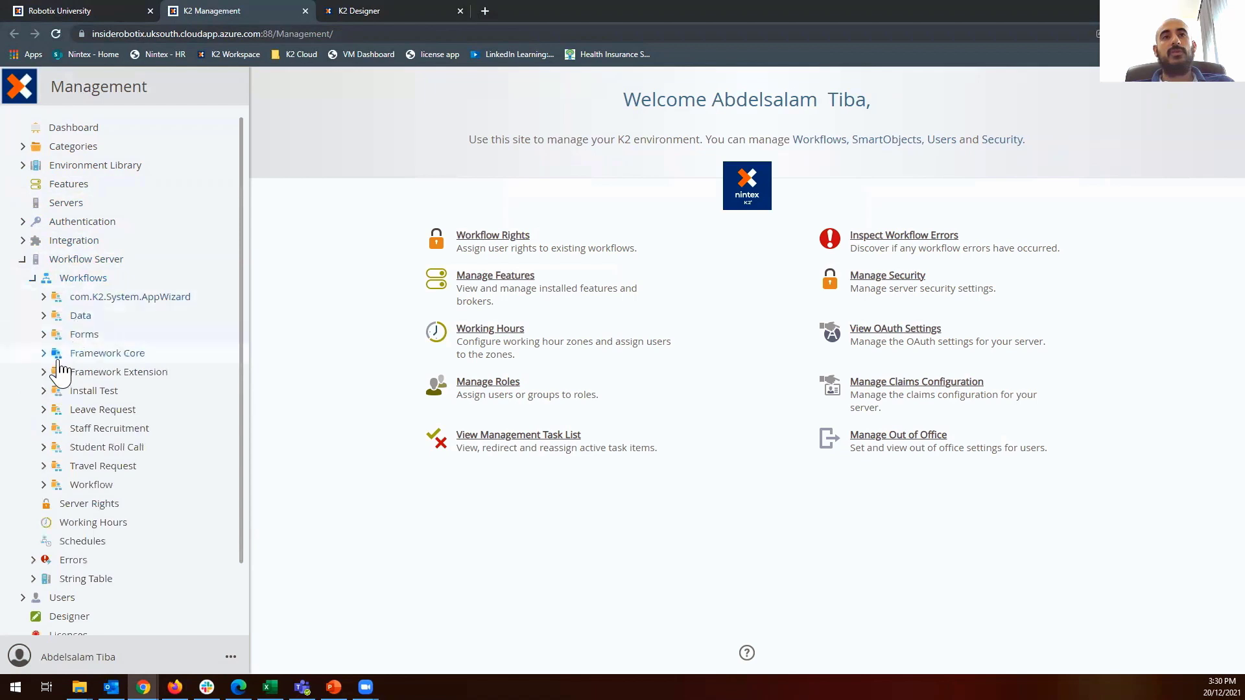
click(42, 410)
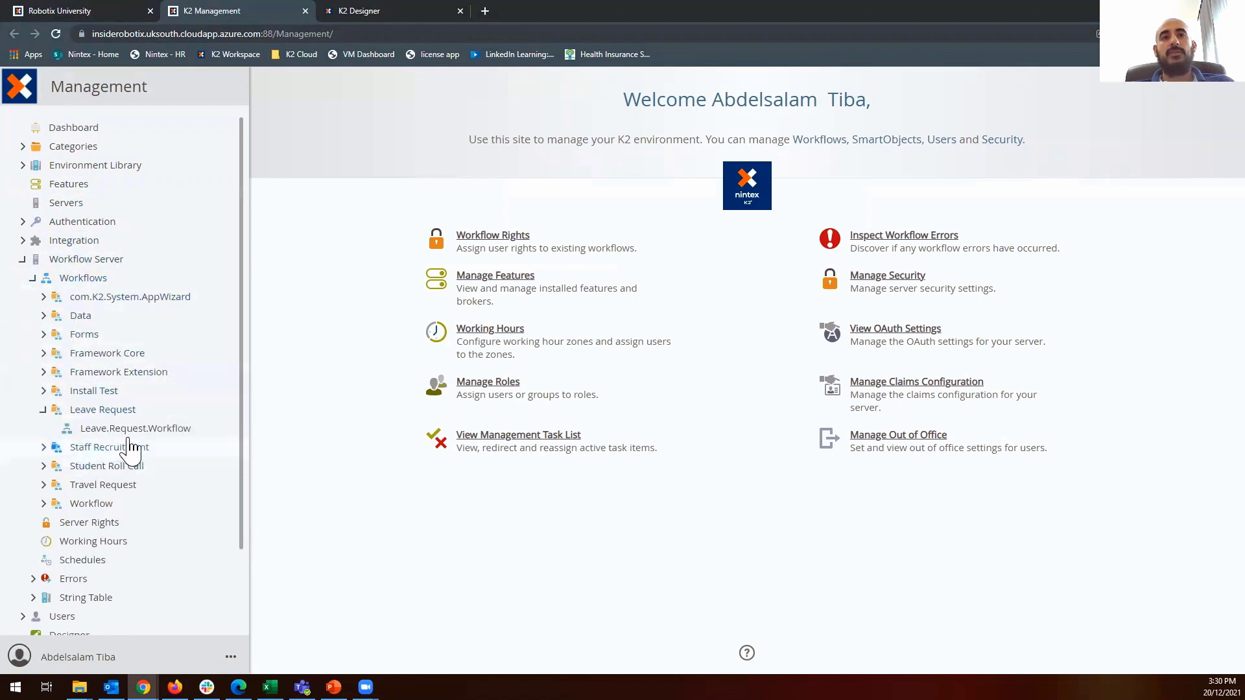
click(134, 430)
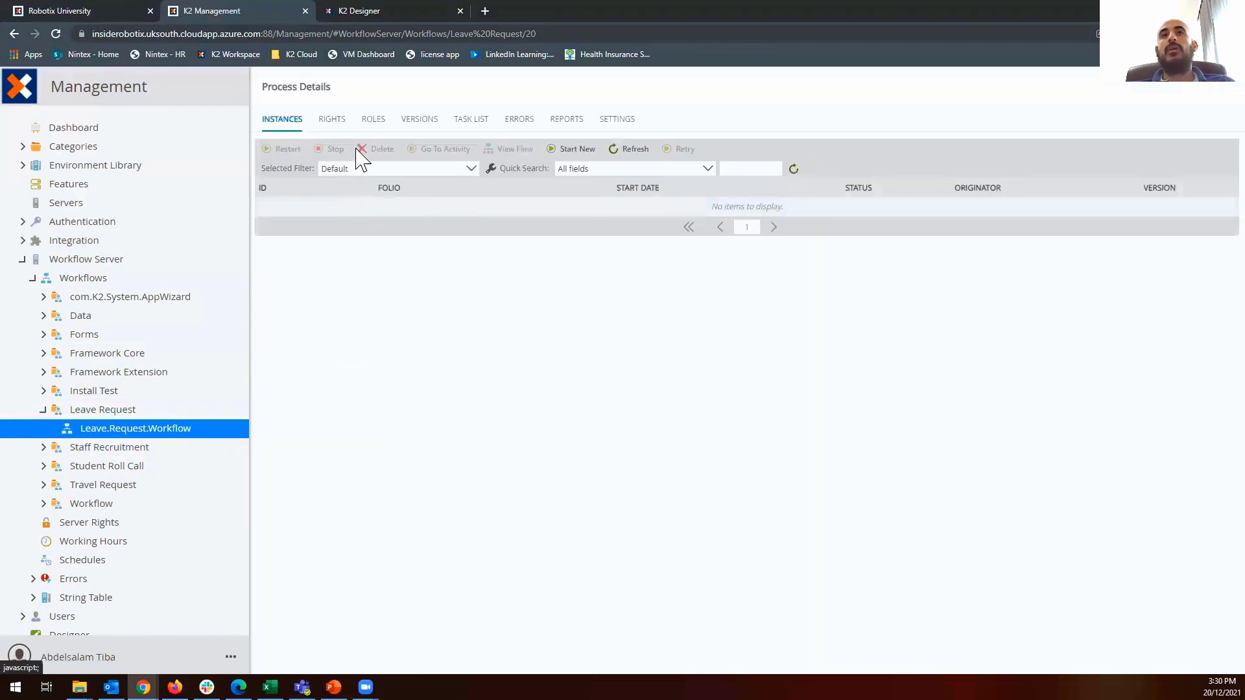
click(422, 123)
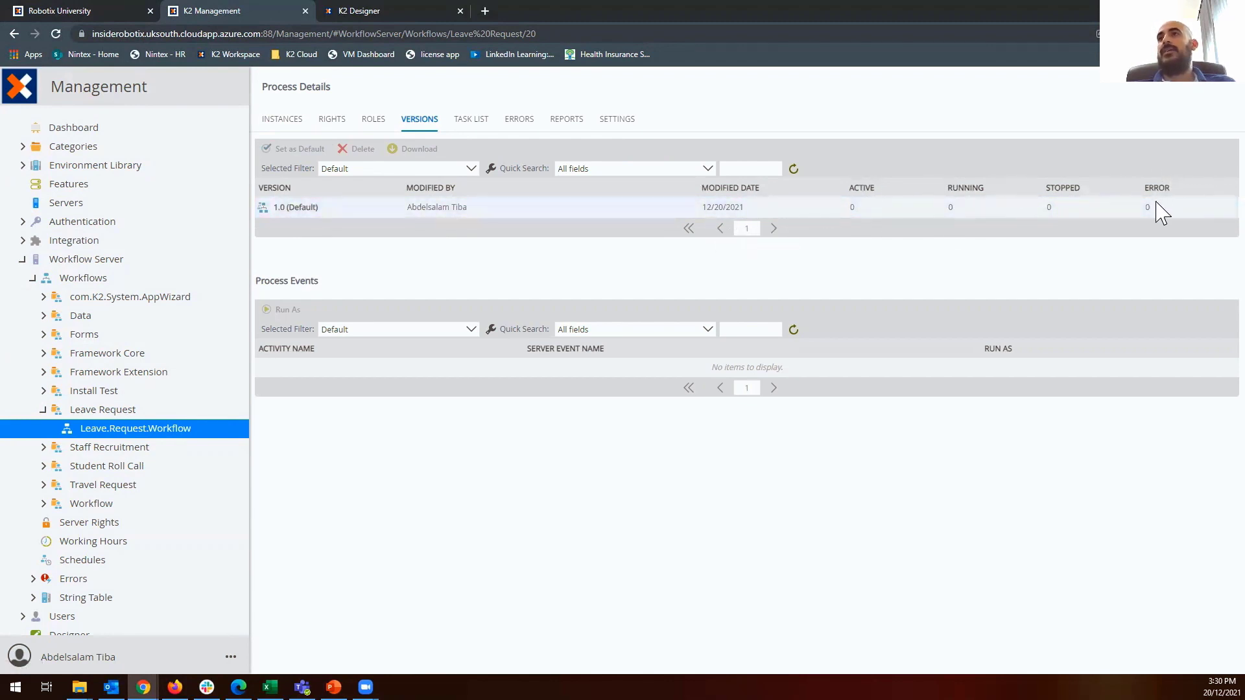
Open the rights of Leave.Request.Workflow, search all users and groups for "everyone", and add the Everyone group to the selection.
click(330, 120)
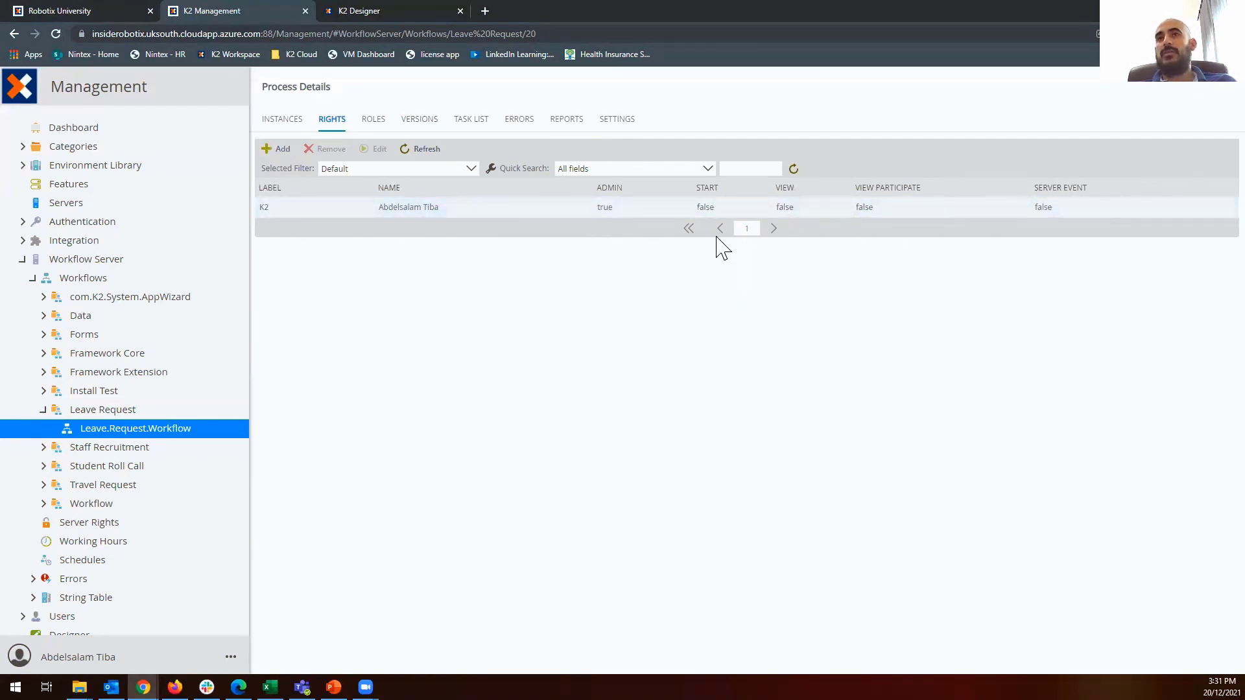
click(282, 155)
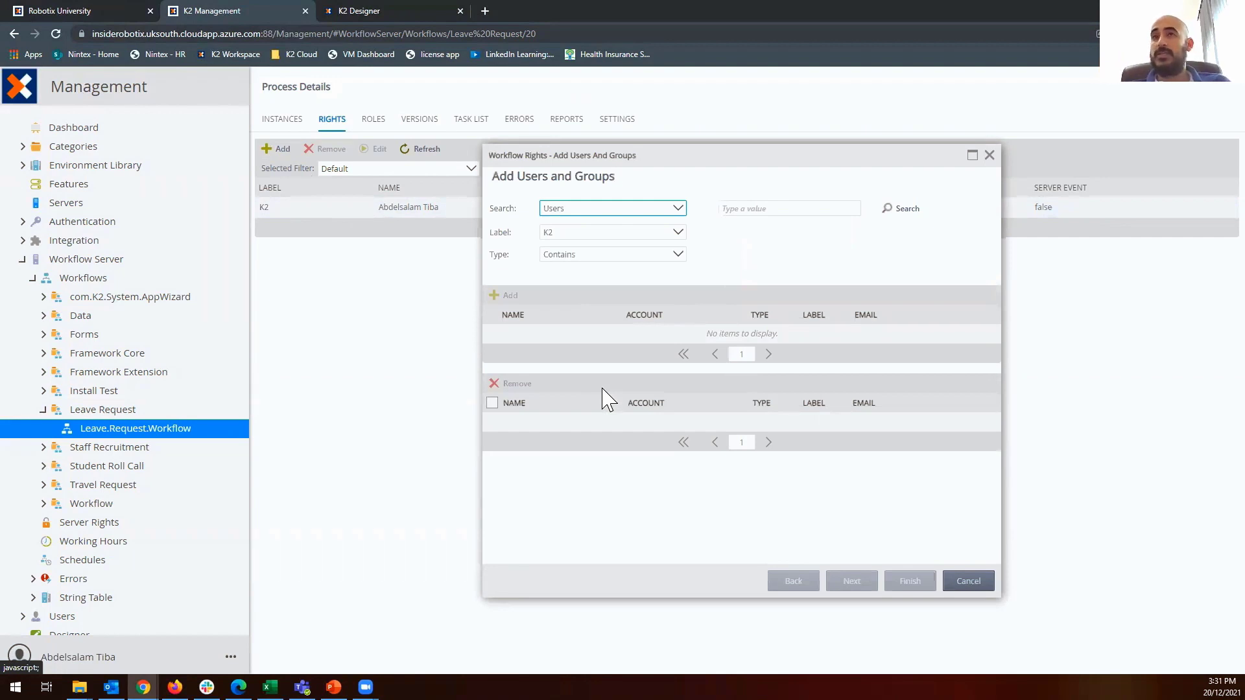
click(744, 209)
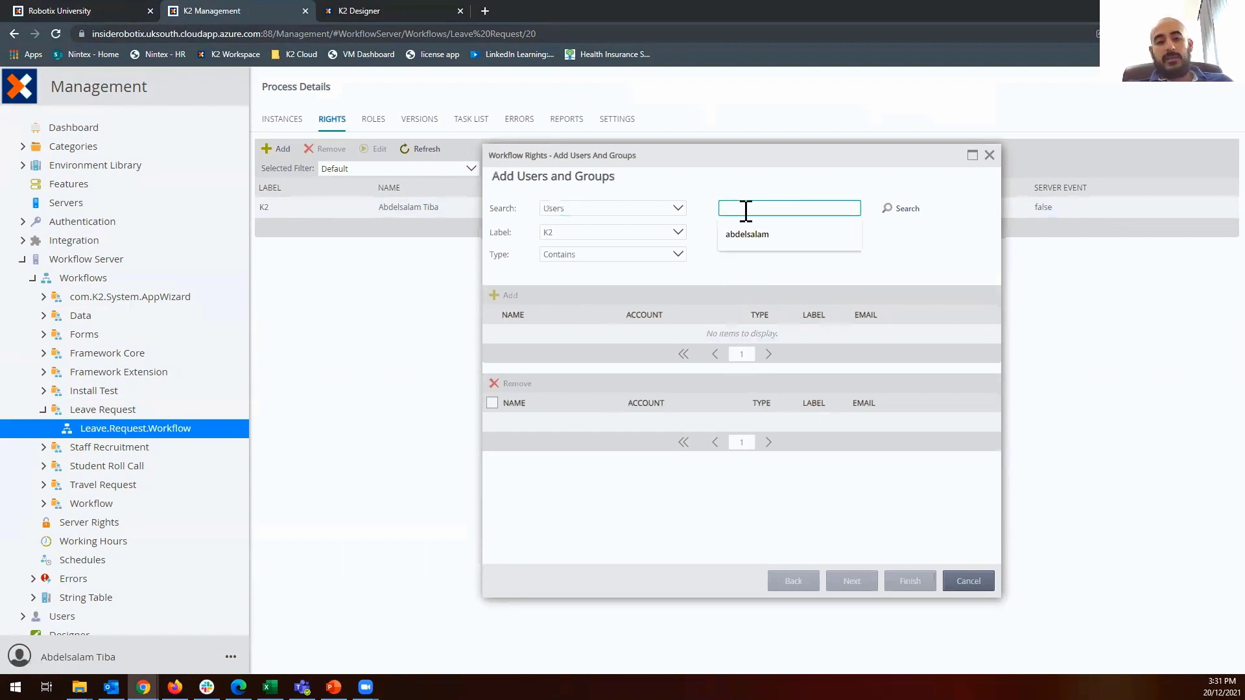
text(e)
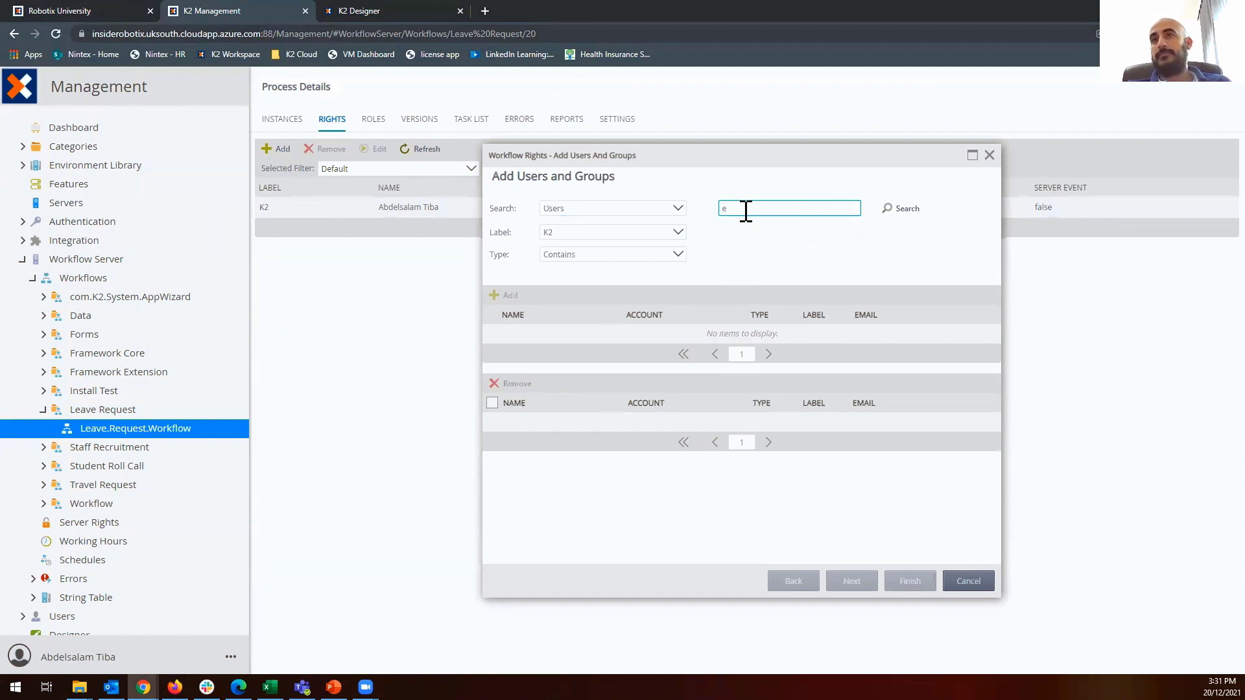
text(orveryone)
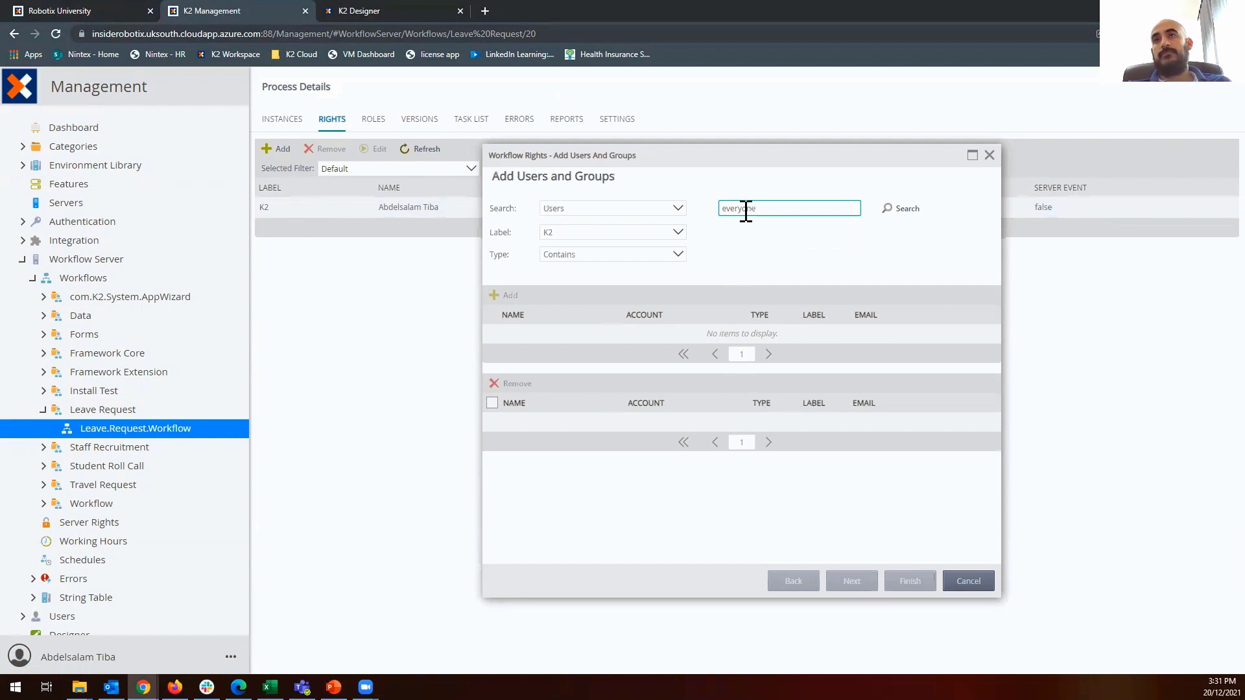
click(902, 214)
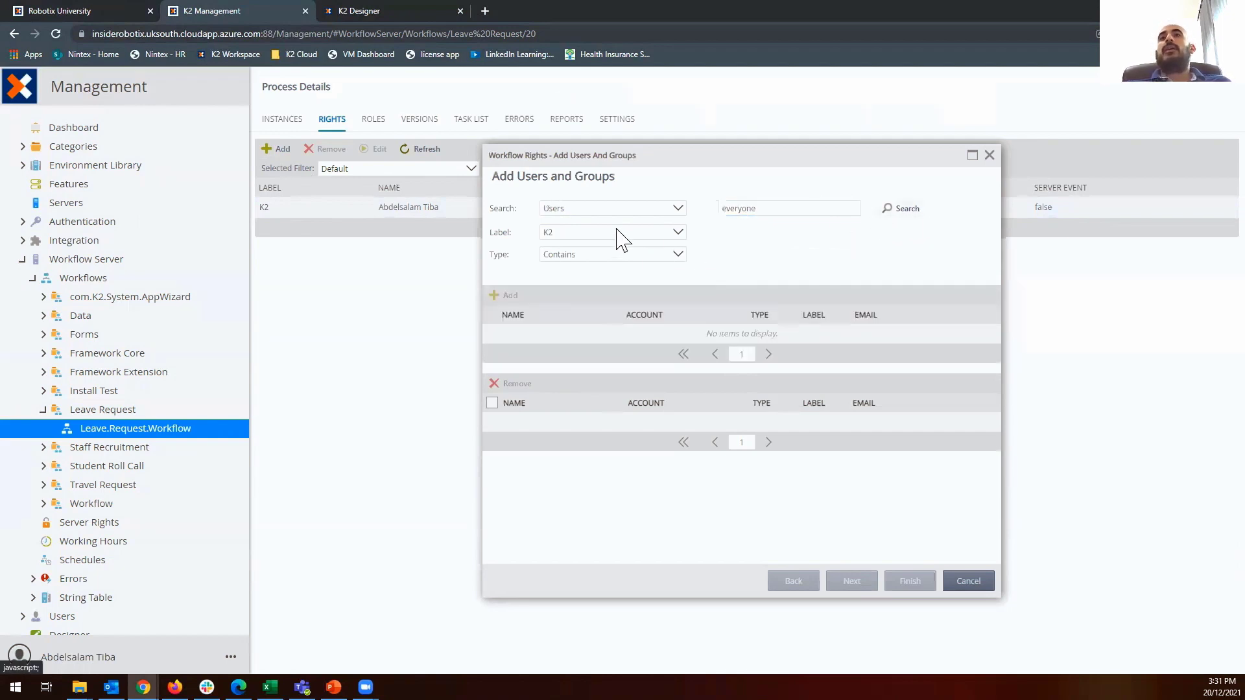
click(677, 208)
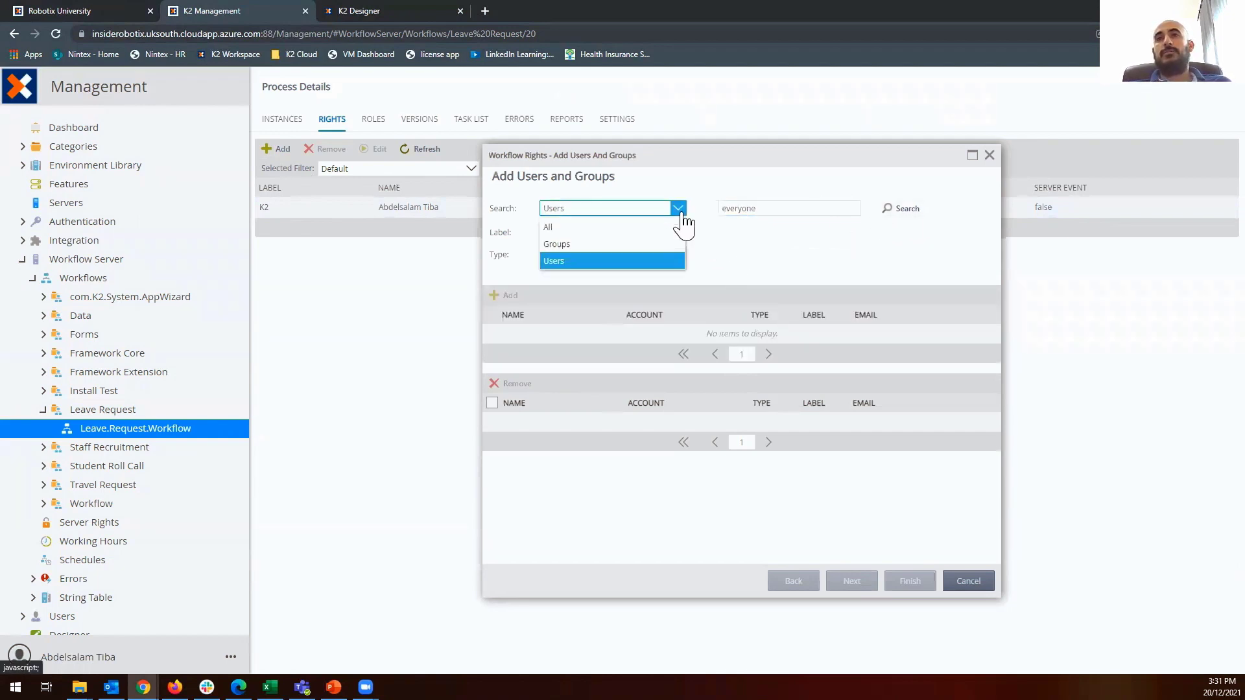
click(633, 228)
click(900, 217)
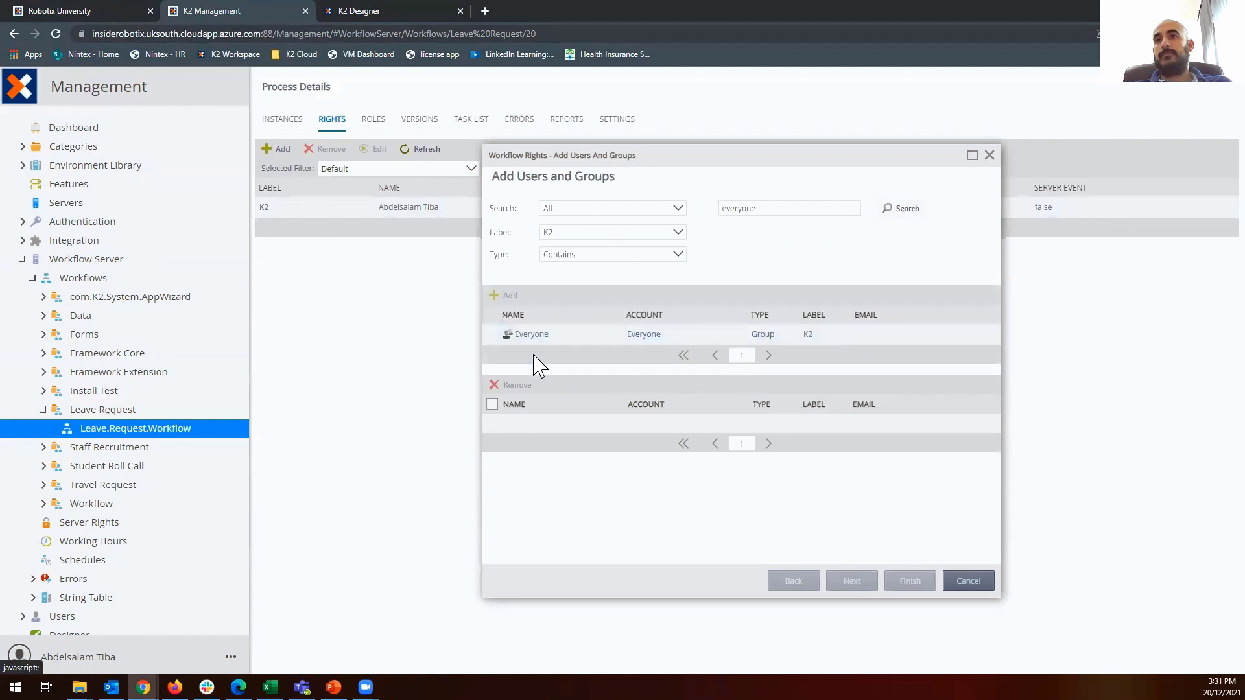
click(534, 336)
click(505, 297)
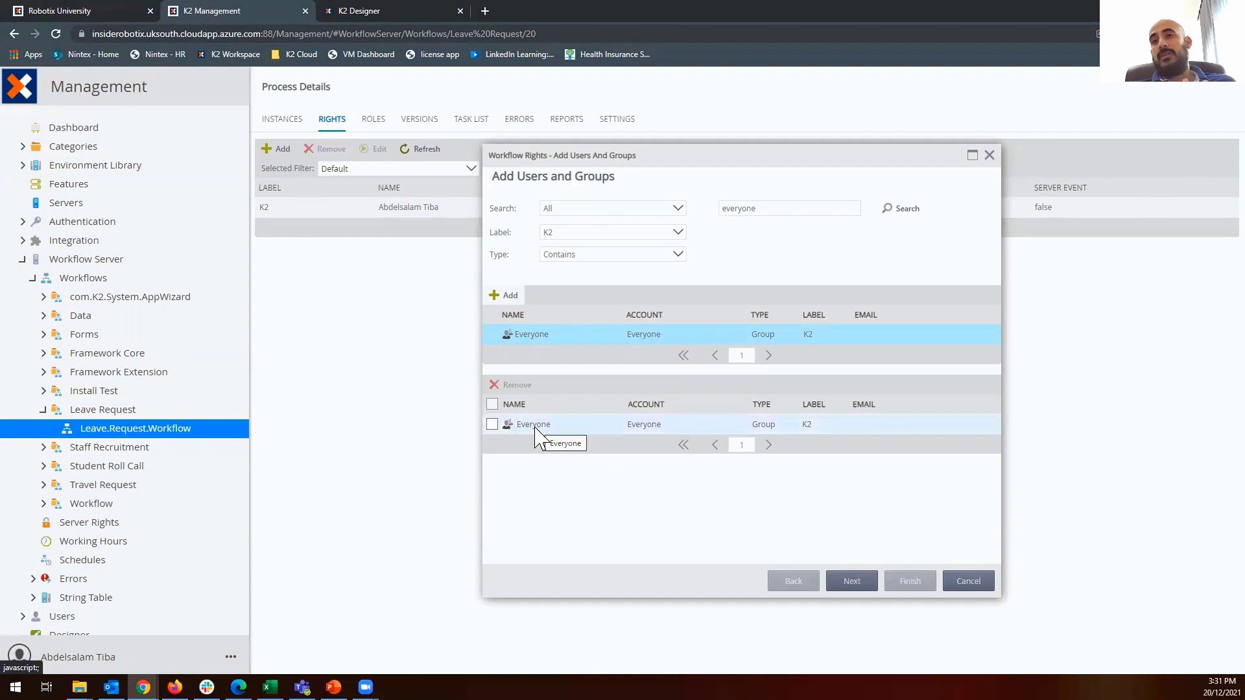
Grant the Everyone group Start and View Participate rights on the workflow and finish the assignment.
click(851, 582)
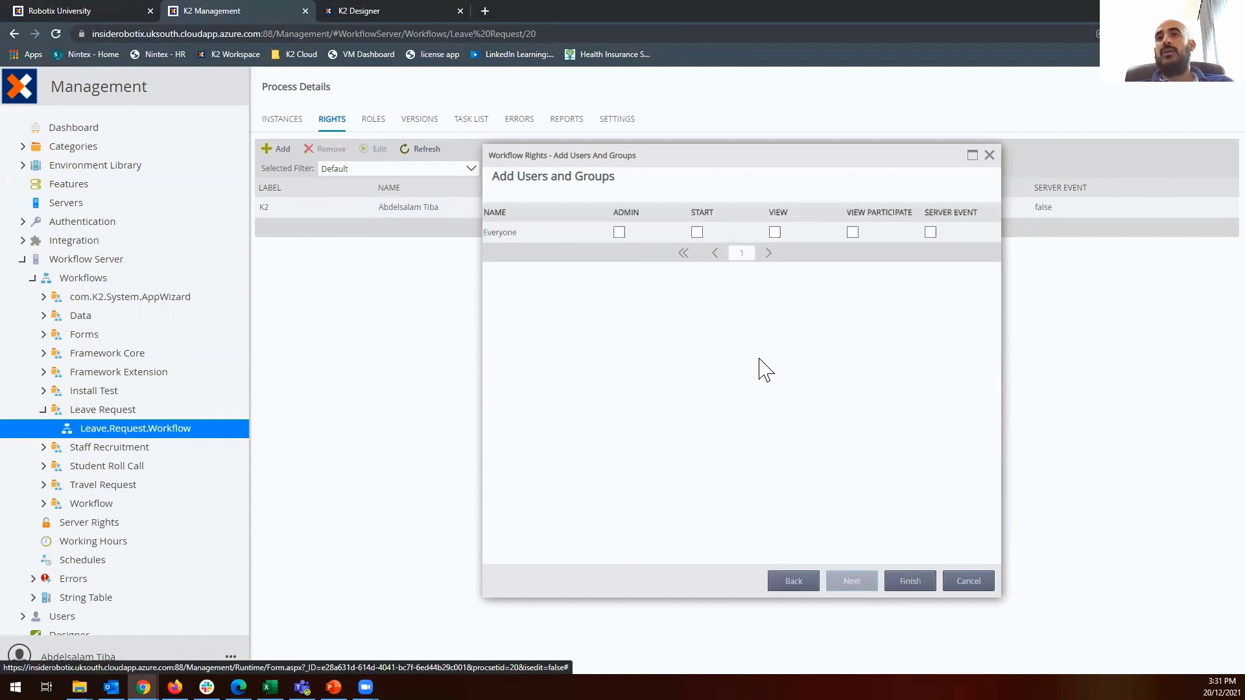
click(696, 232)
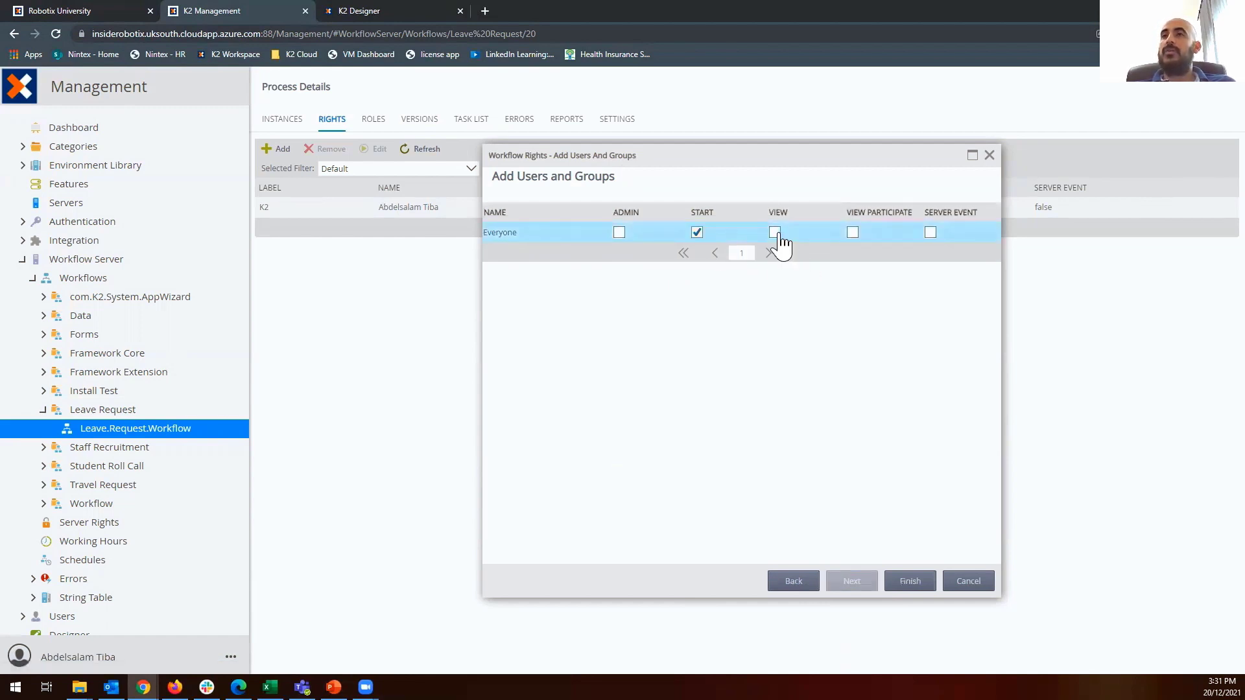
click(852, 232)
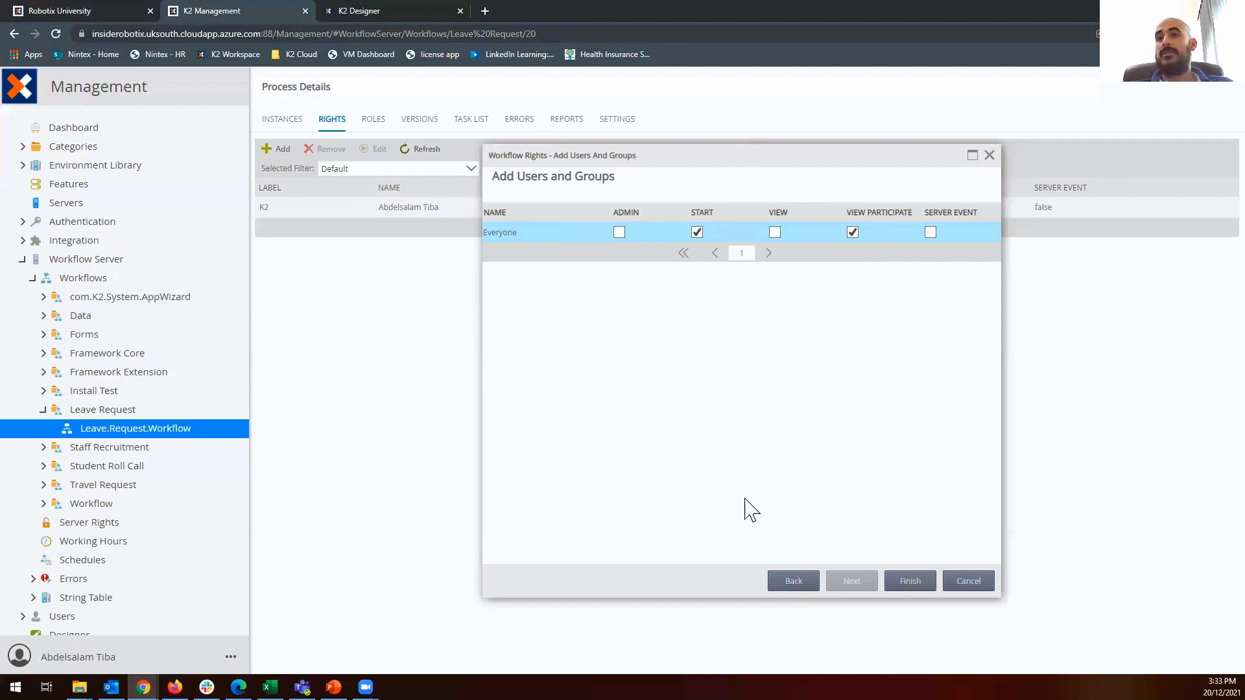
click(910, 581)
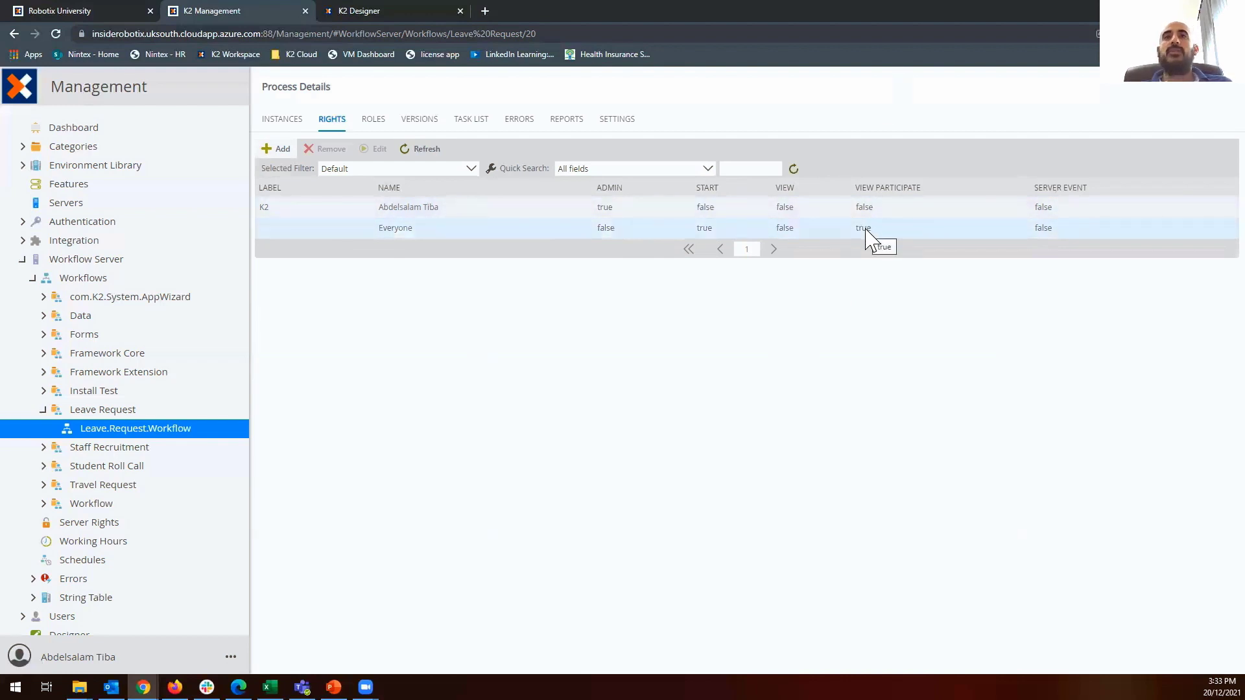
Start a new asynchronous instance of Leave.Request.Workflow with the date as folio, and refresh the instance list.
click(293, 120)
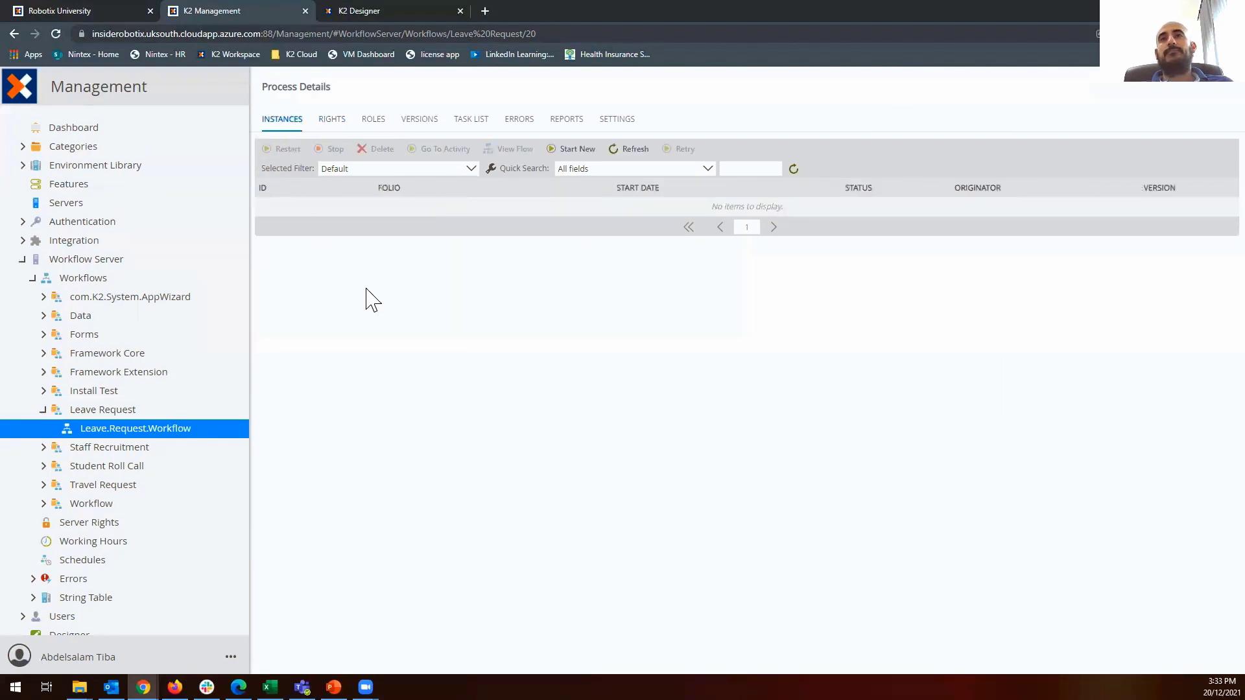
click(583, 151)
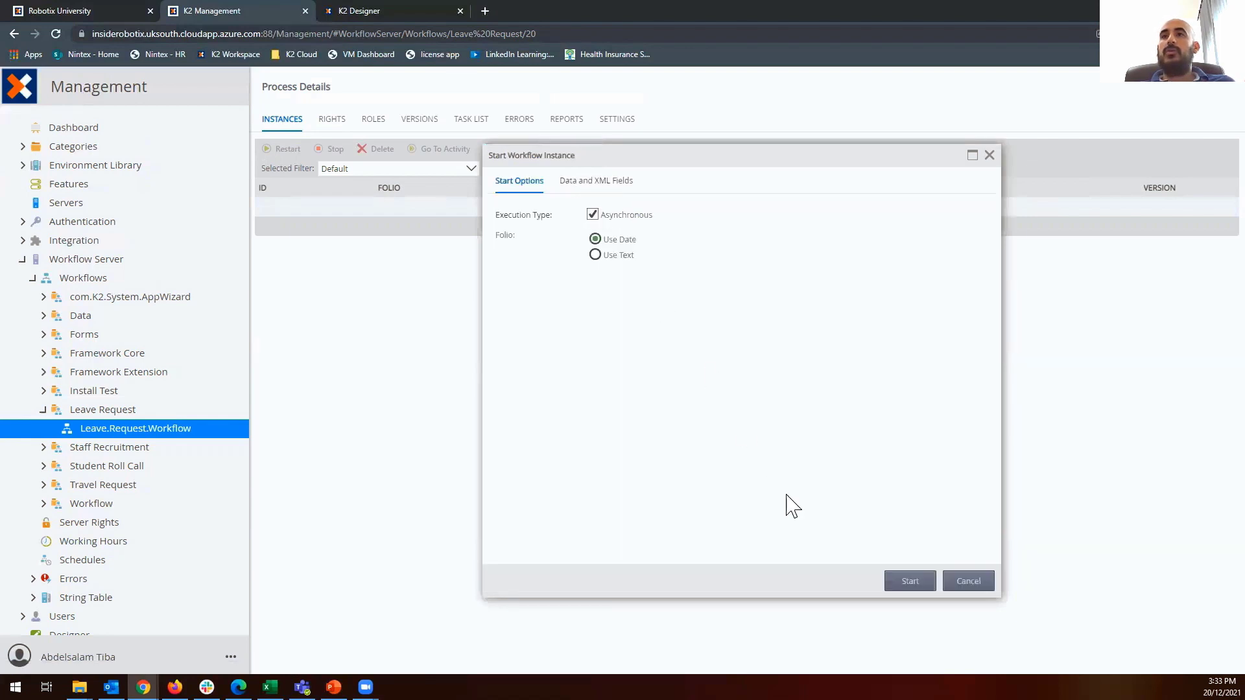
click(911, 582)
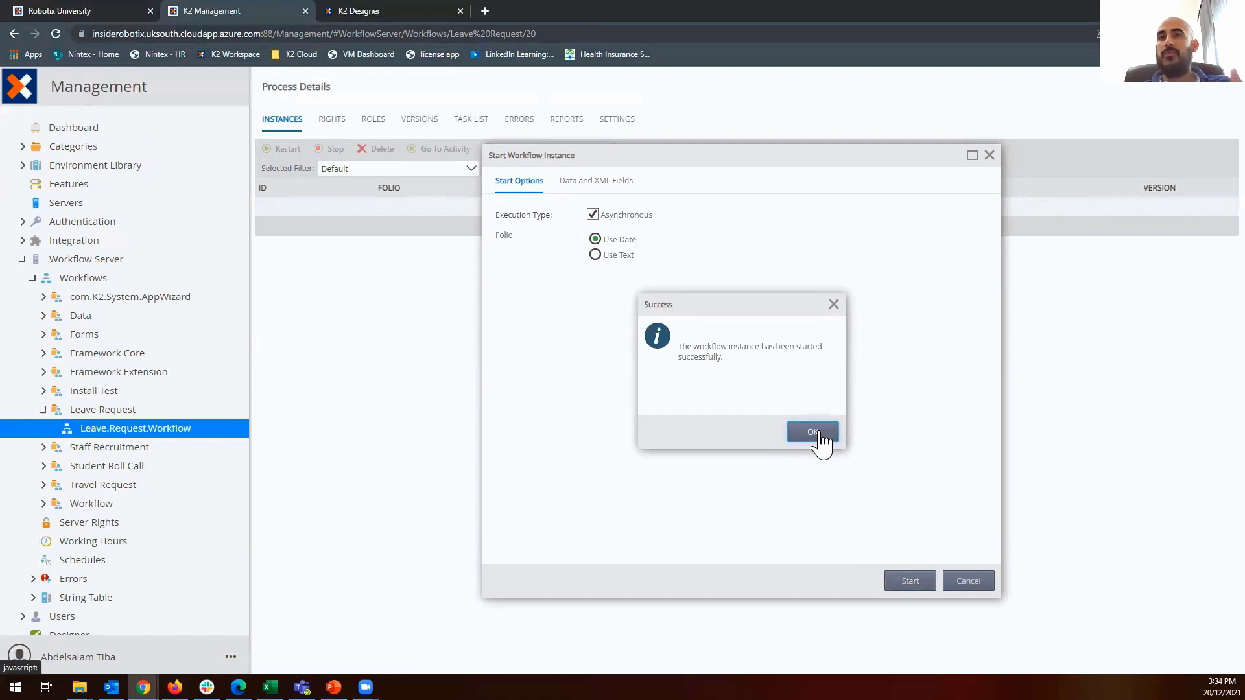
click(815, 433)
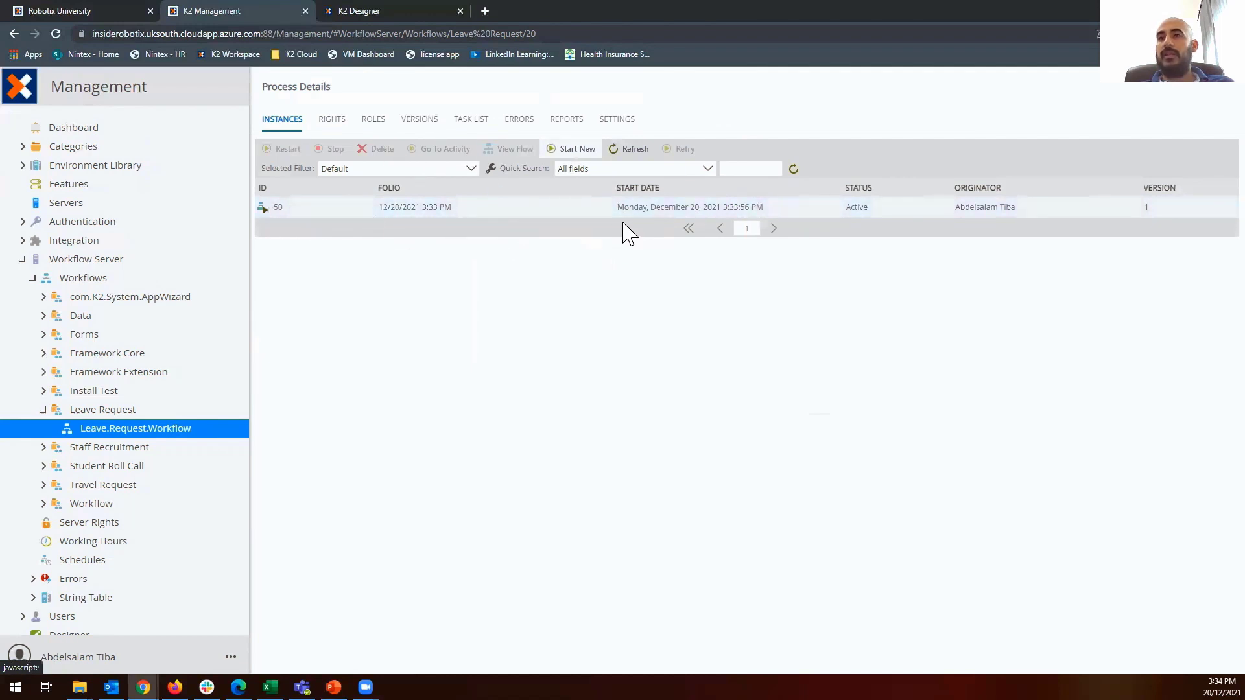
click(794, 170)
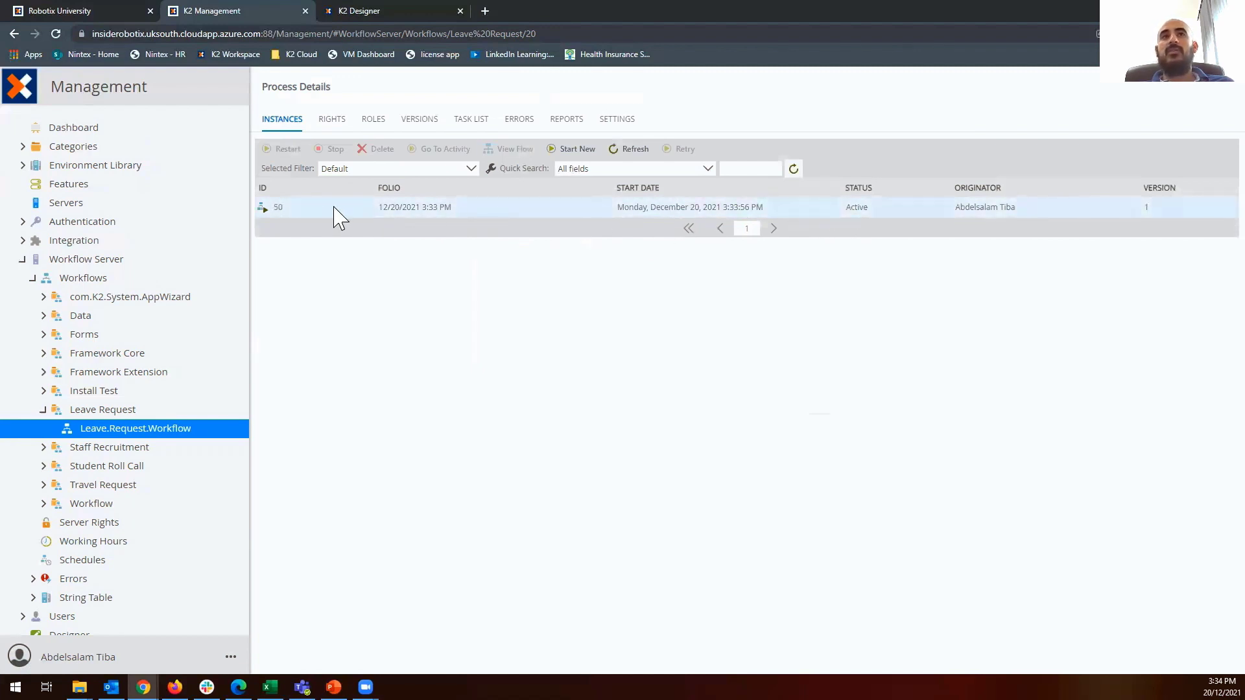
Switch to the K2 Workspace site, open the First Approval task from the refreshed inbox, and show its available actions.
click(50, 10)
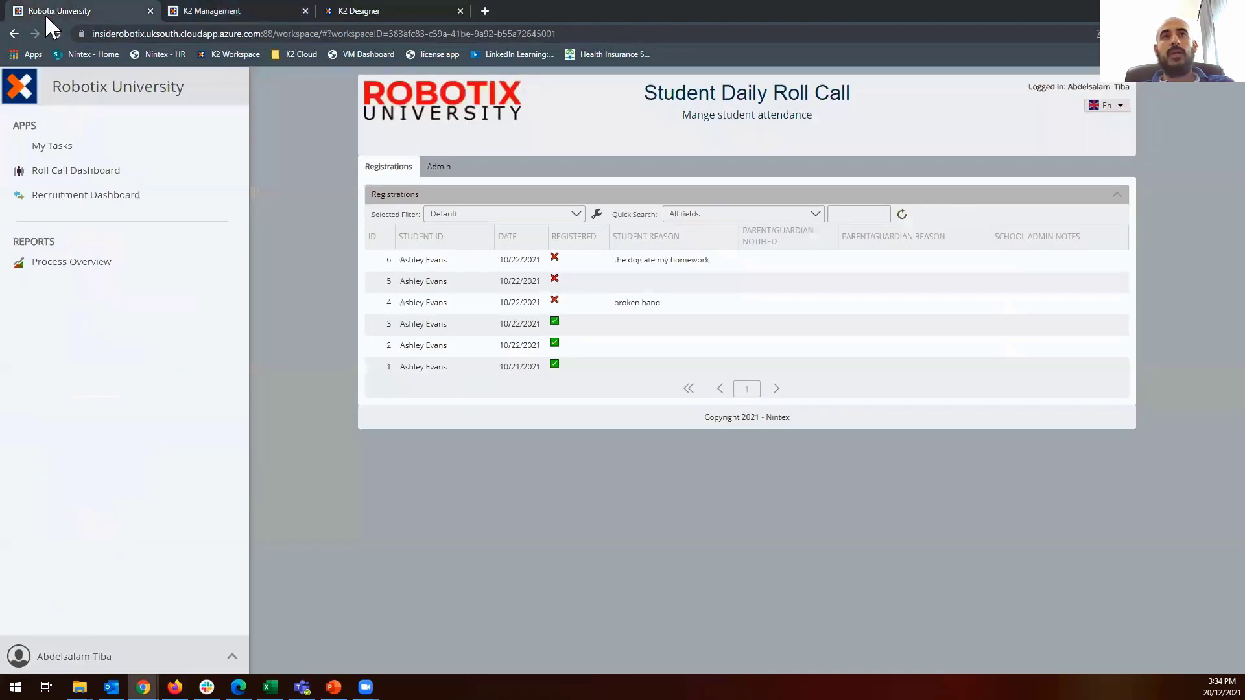
click(18, 91)
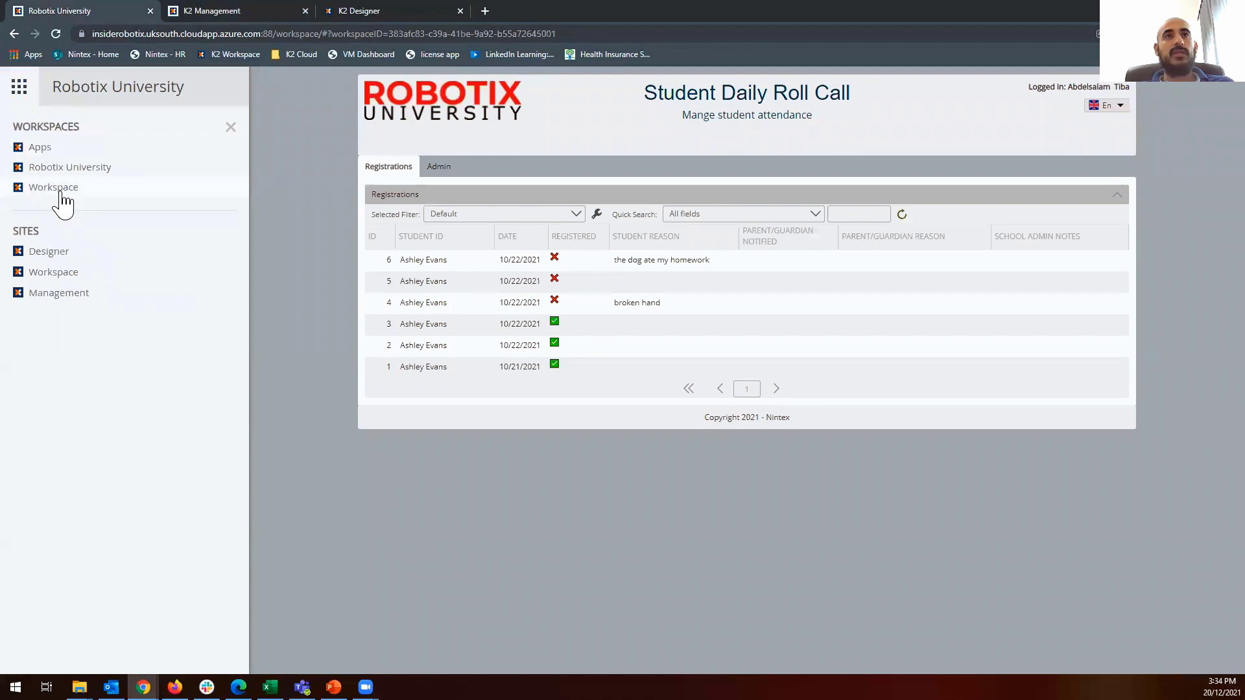
click(94, 187)
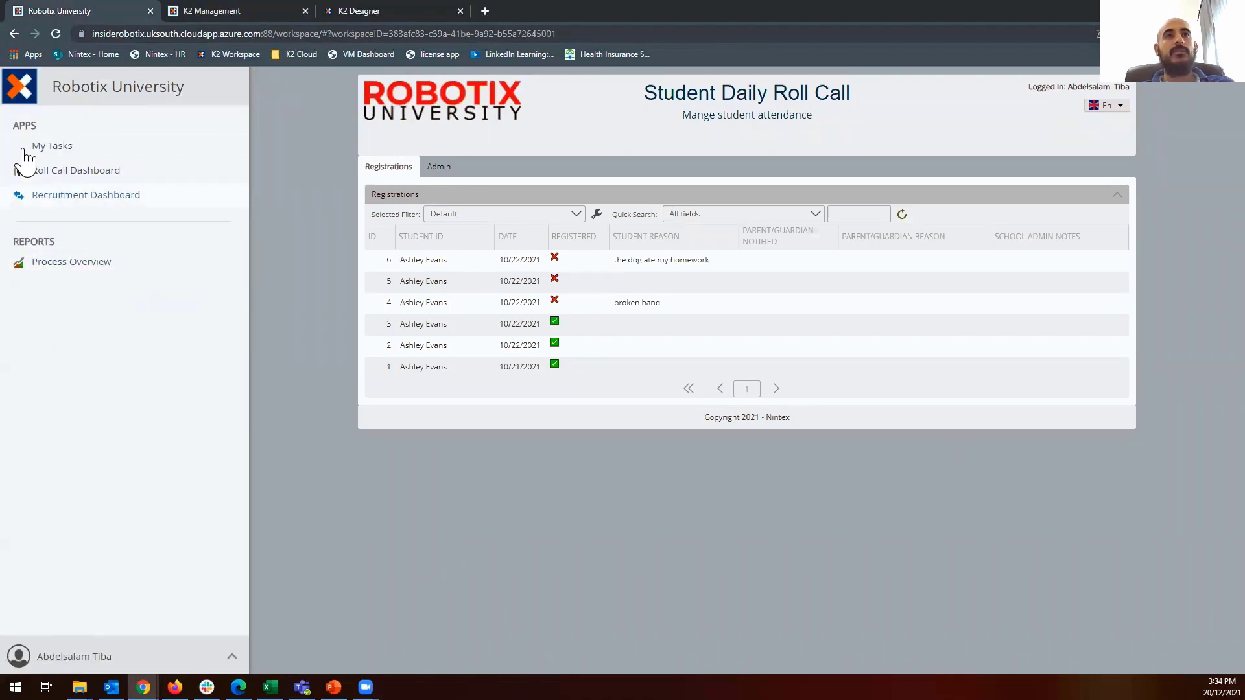
click(20, 91)
click(59, 189)
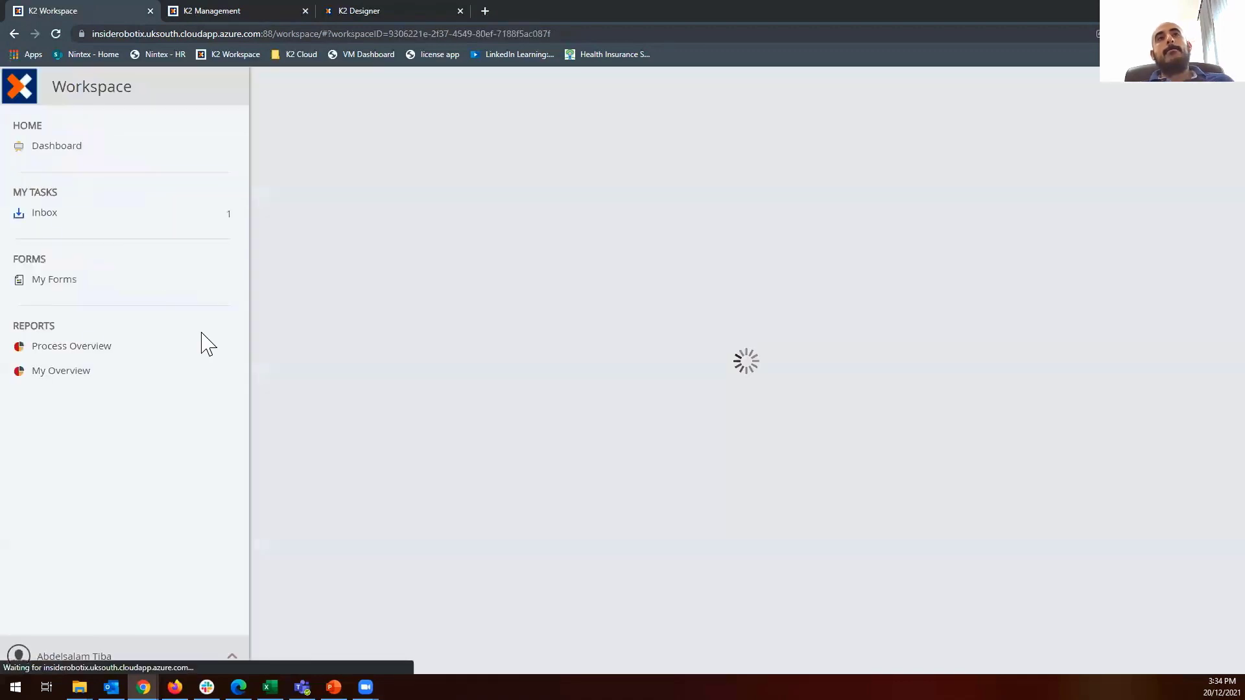
click(116, 216)
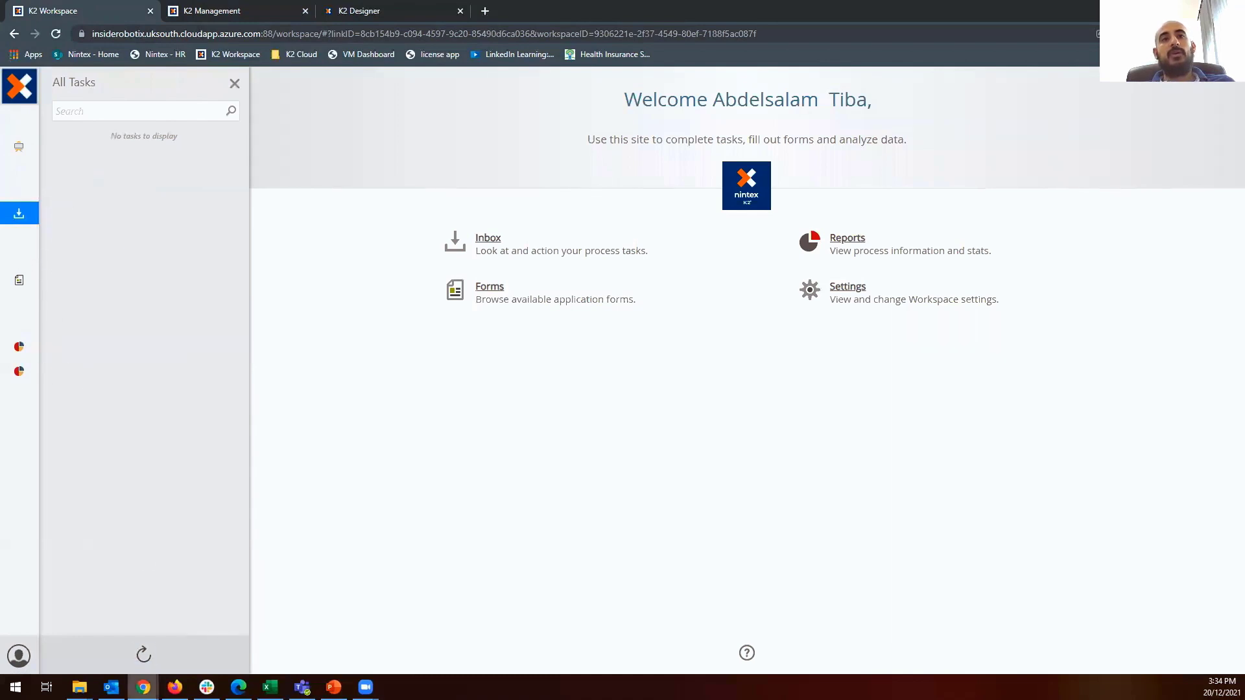
click(145, 654)
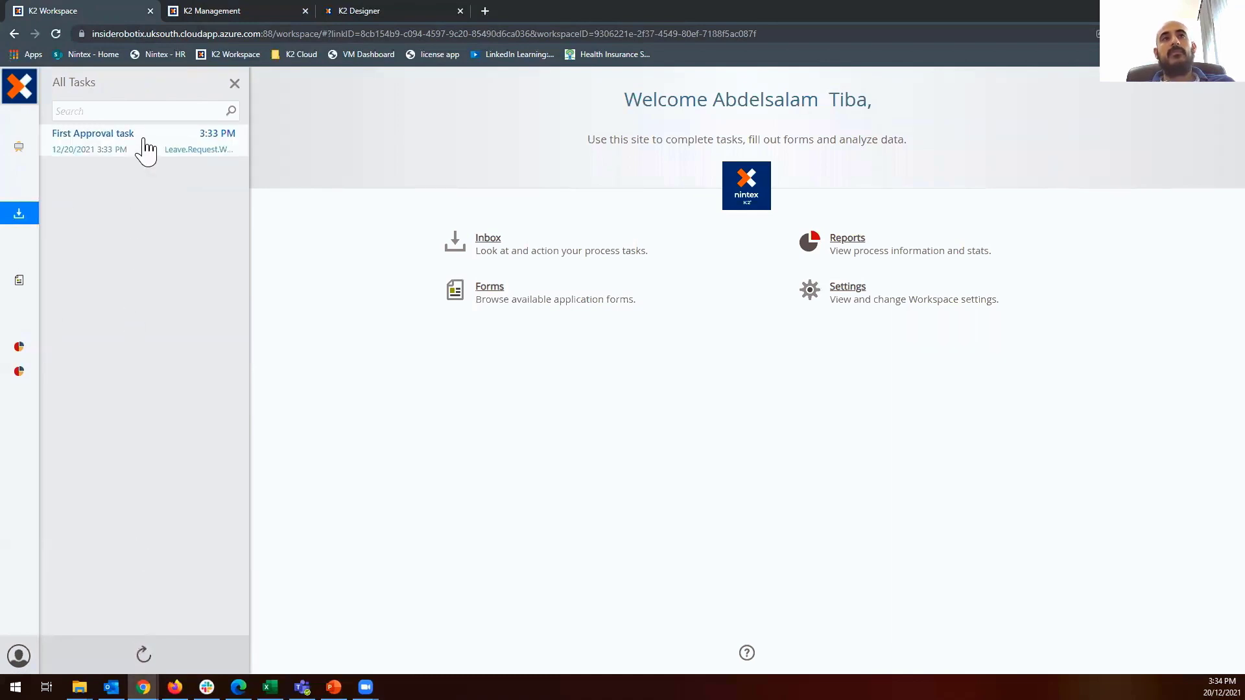
click(145, 147)
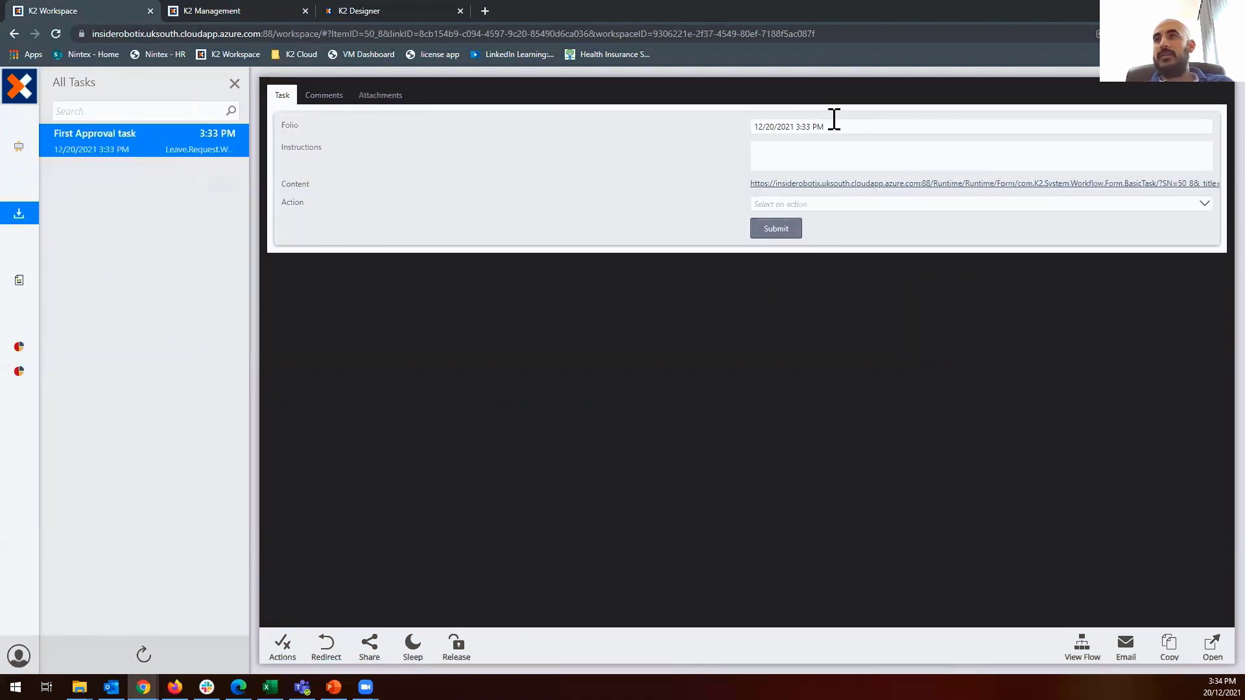
click(849, 206)
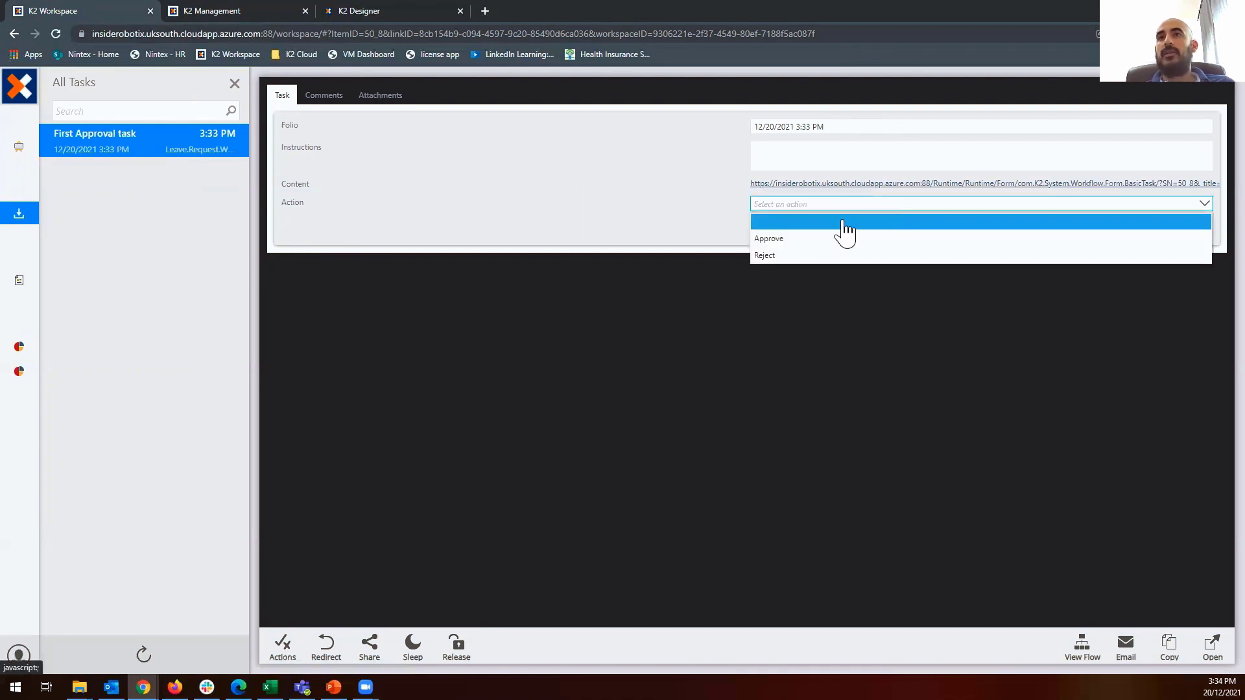
Switch to K2 Designer and view the form type options of the First Approval task, dismissing the deployment notification.
click(329, 9)
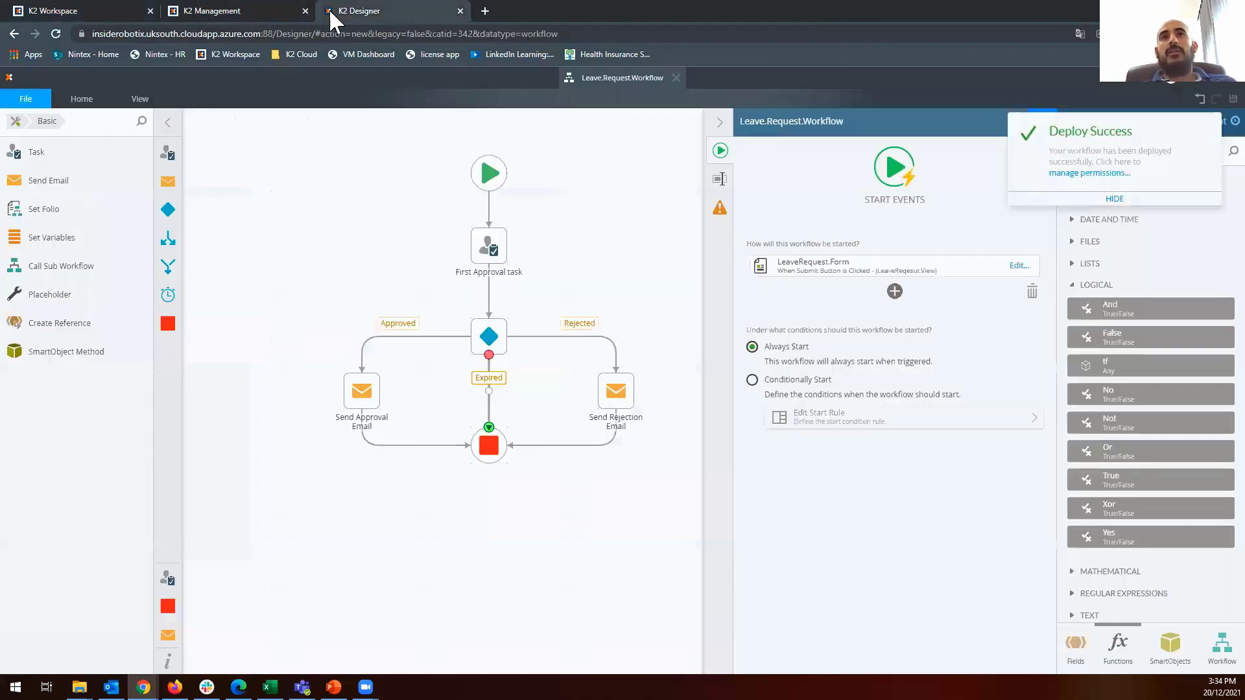
click(491, 249)
click(719, 179)
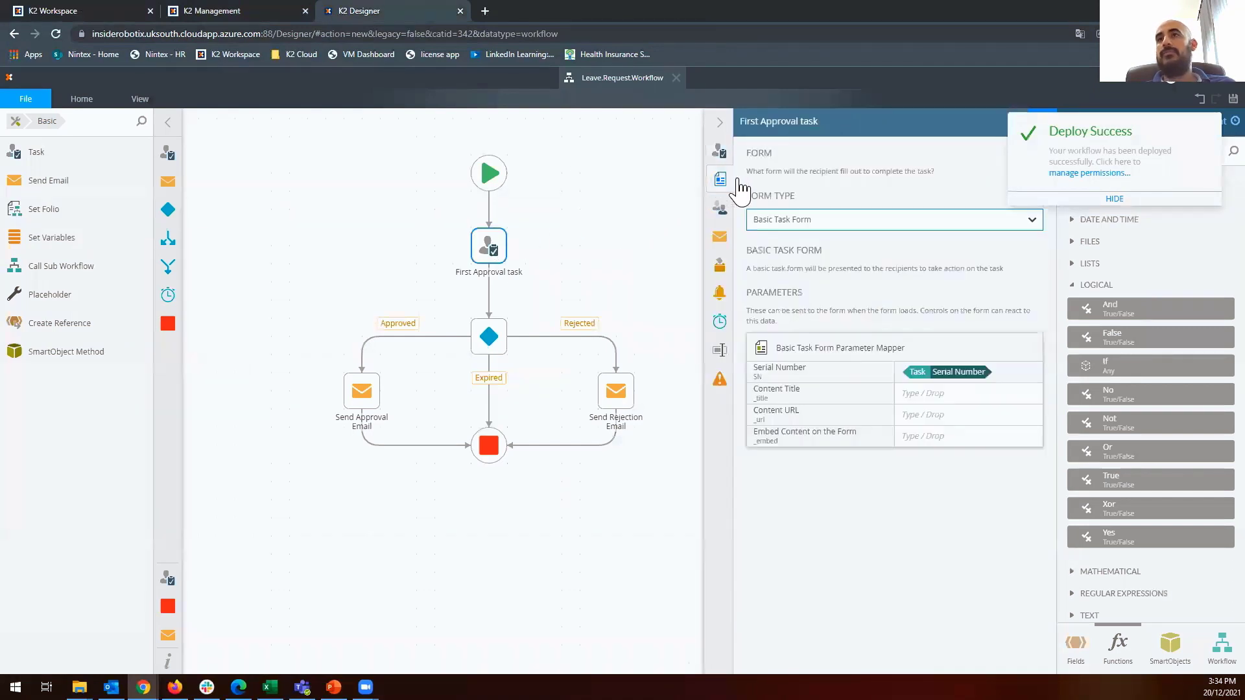
click(1114, 199)
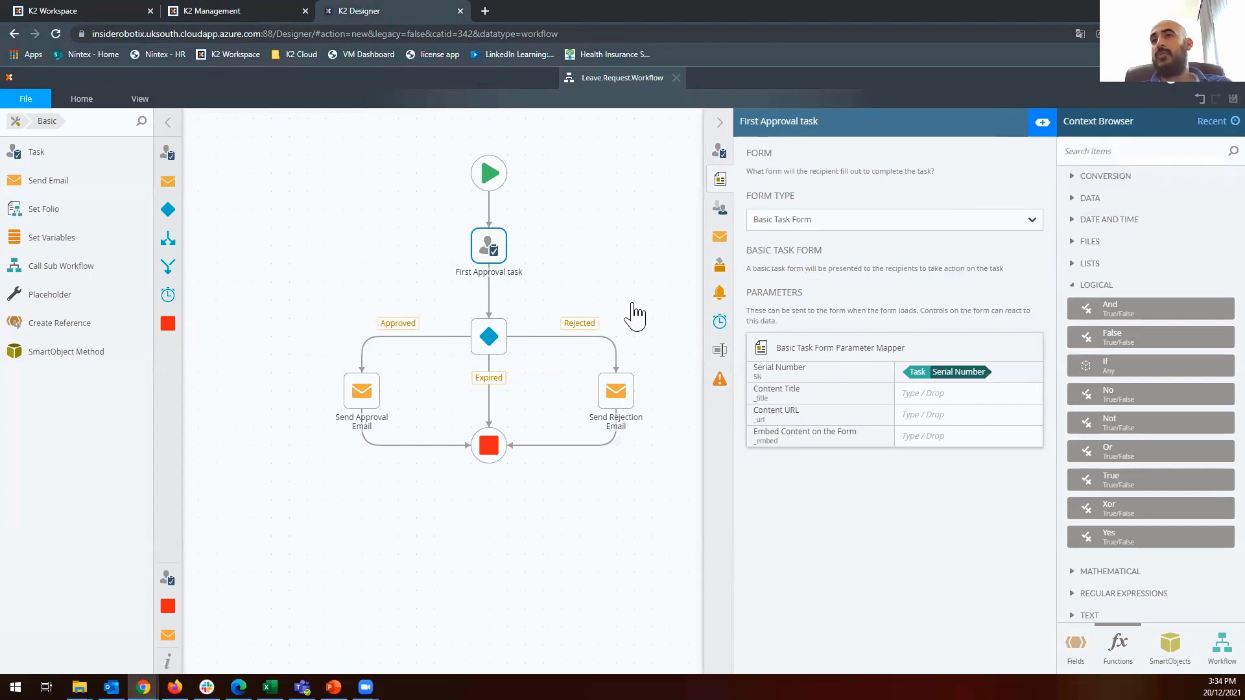
click(780, 222)
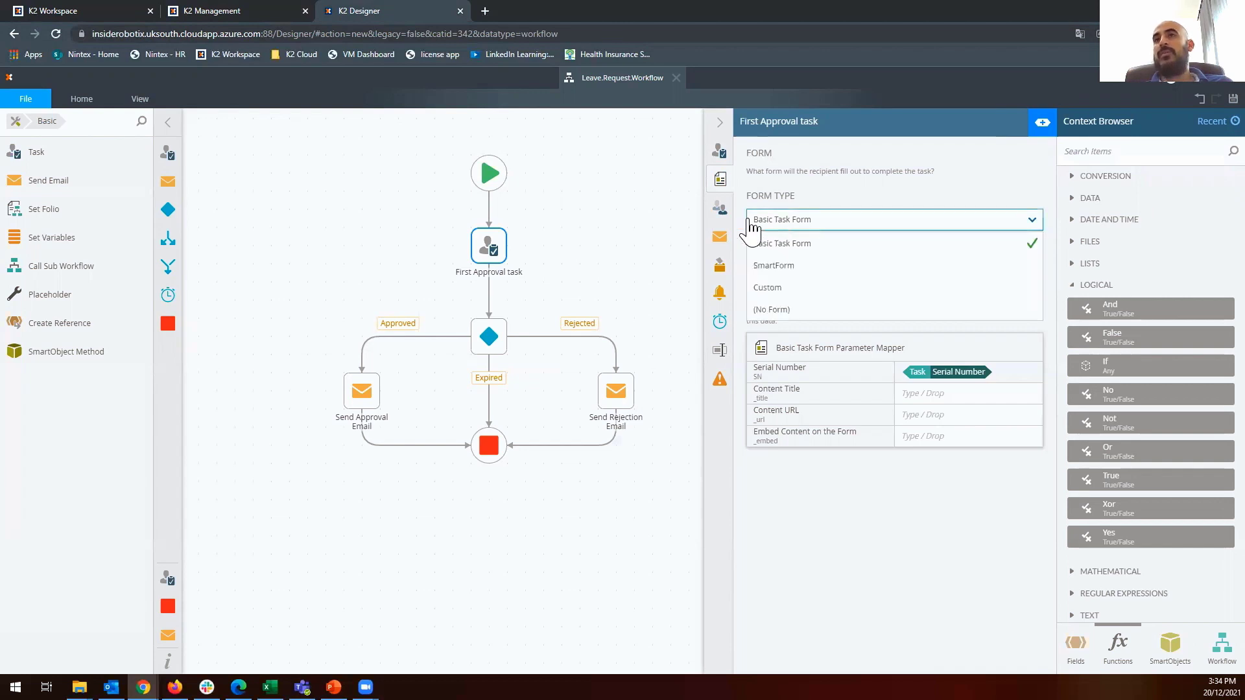
Return to K2 Workspace, set the First Approval task's action to Approve, check its comments and attachments, and submit it.
click(75, 12)
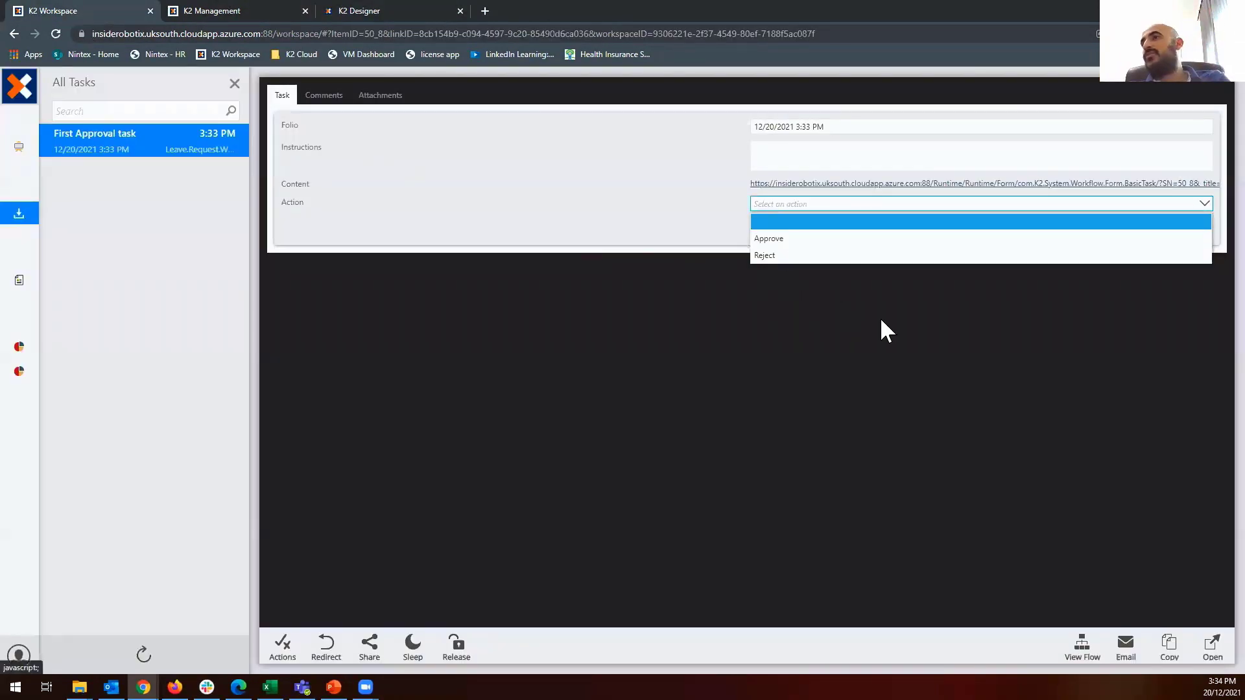
click(791, 239)
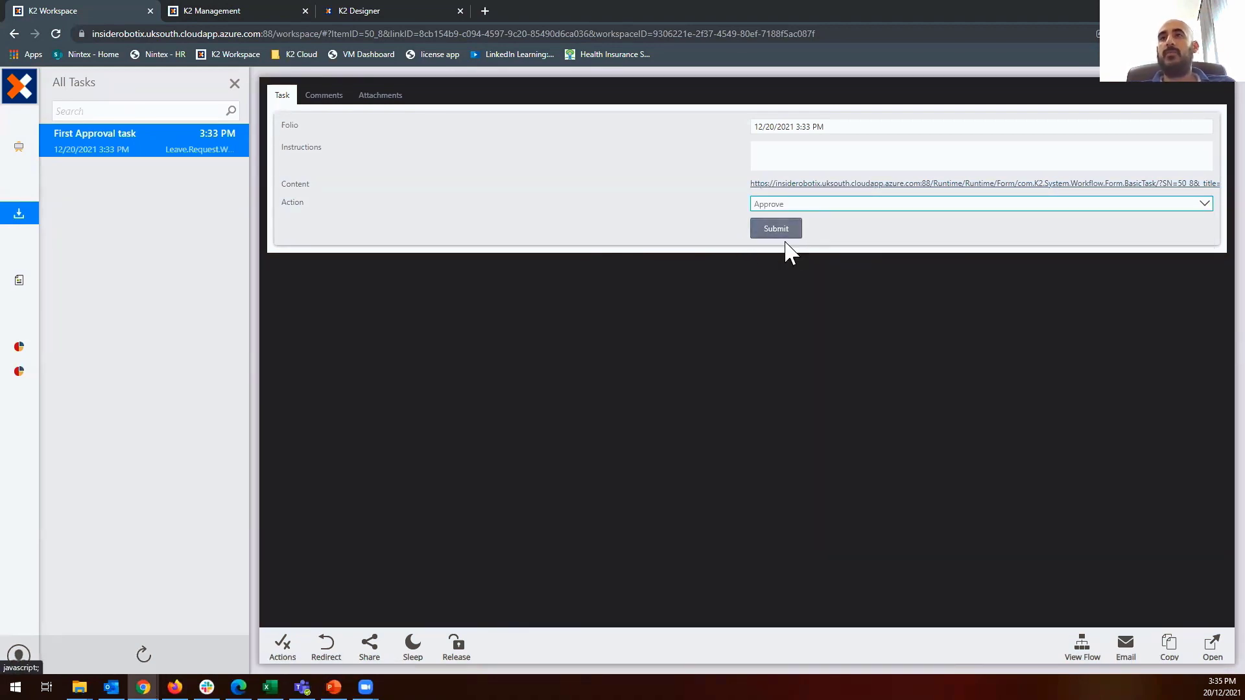
click(324, 100)
click(388, 107)
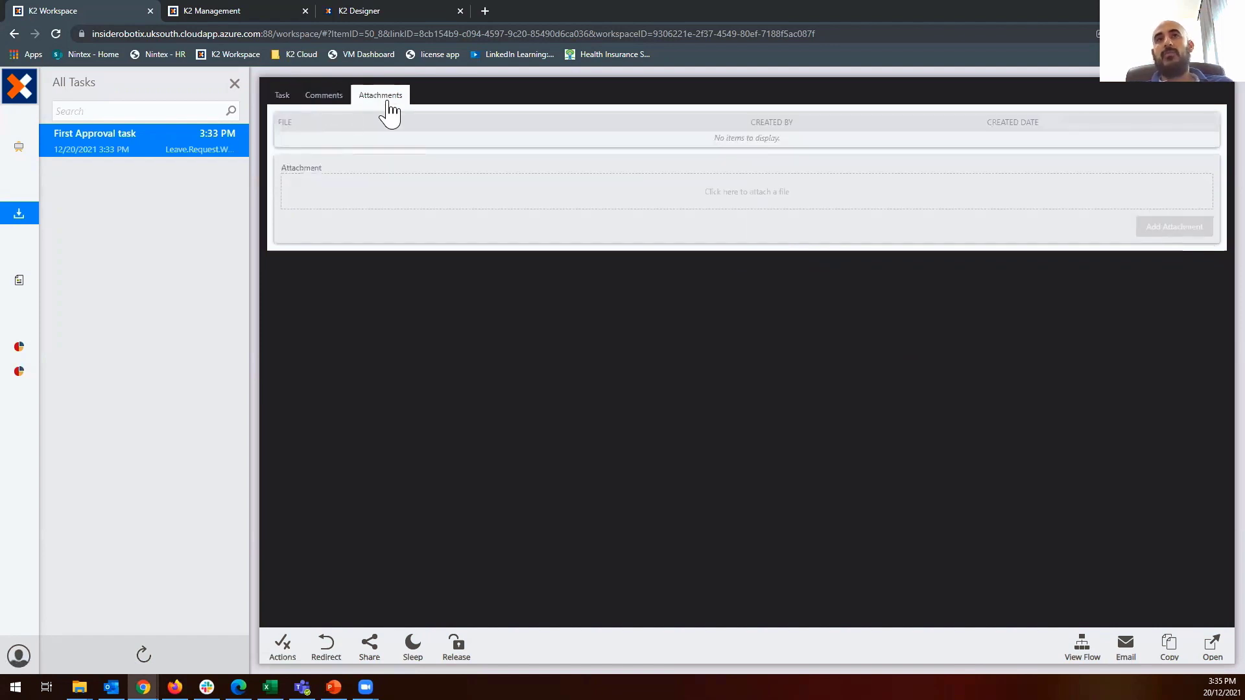
click(282, 98)
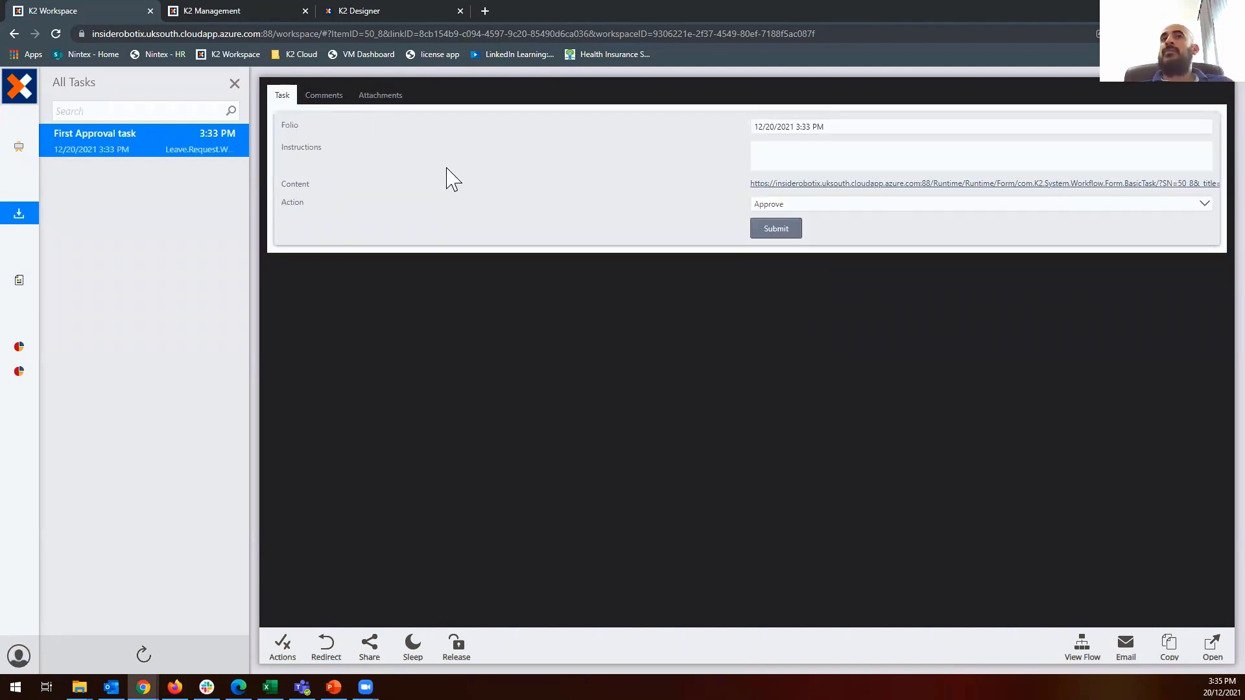
click(762, 229)
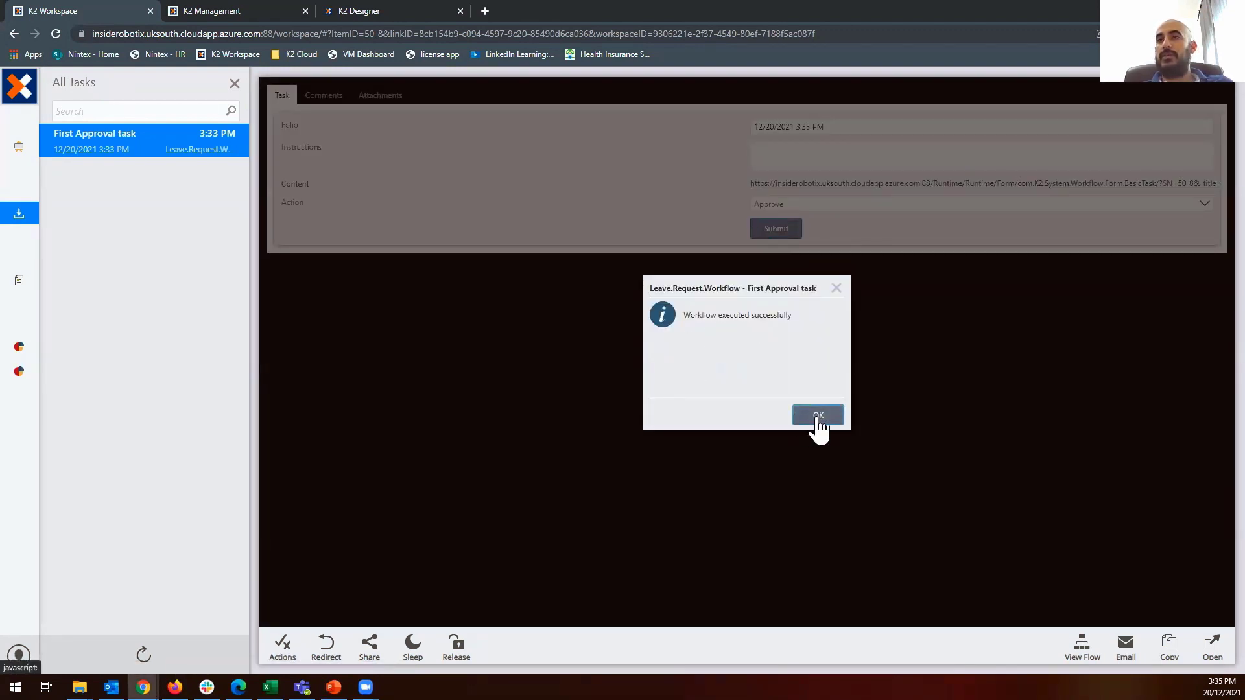
Dismiss the workflow success message, switch to K2 Management, and refresh the instance list of Leave.Request.Workflow.
click(818, 416)
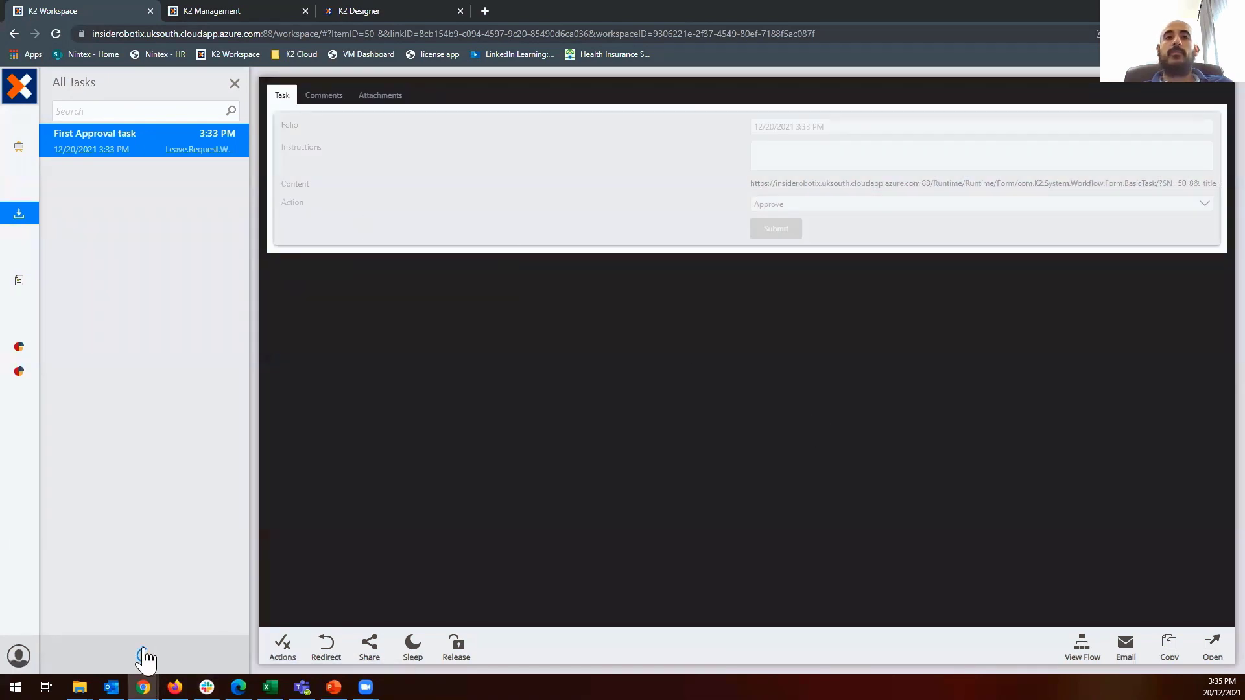
click(220, 11)
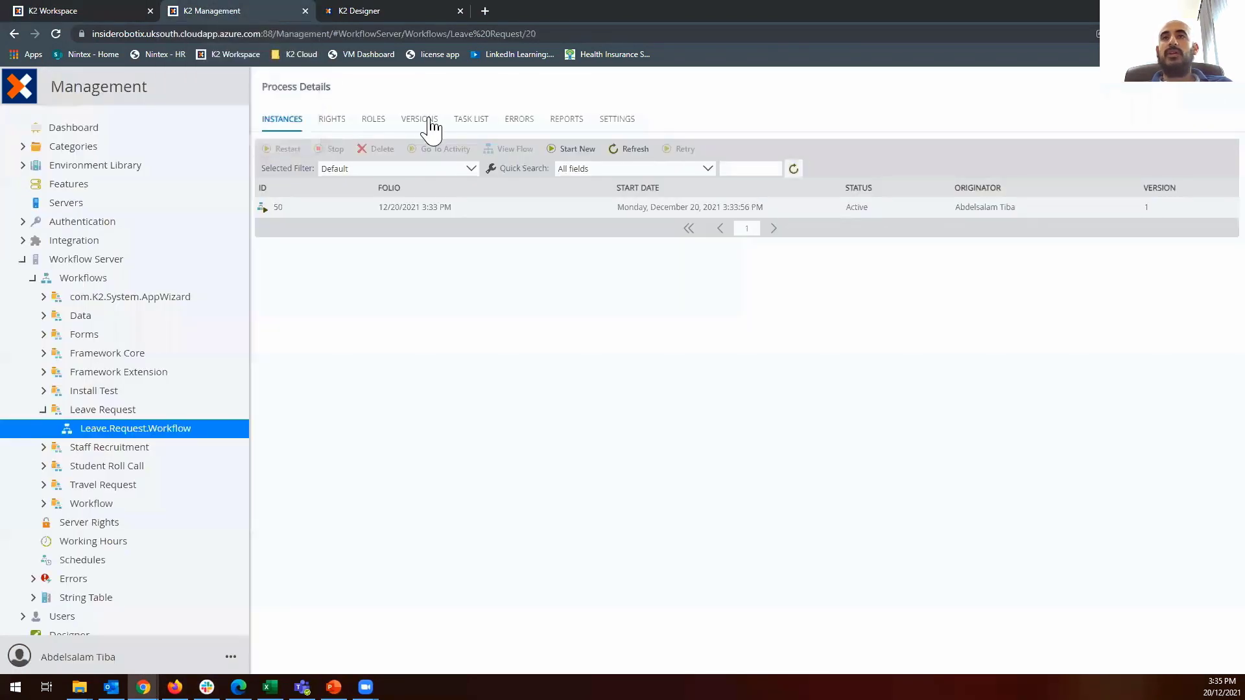
click(795, 171)
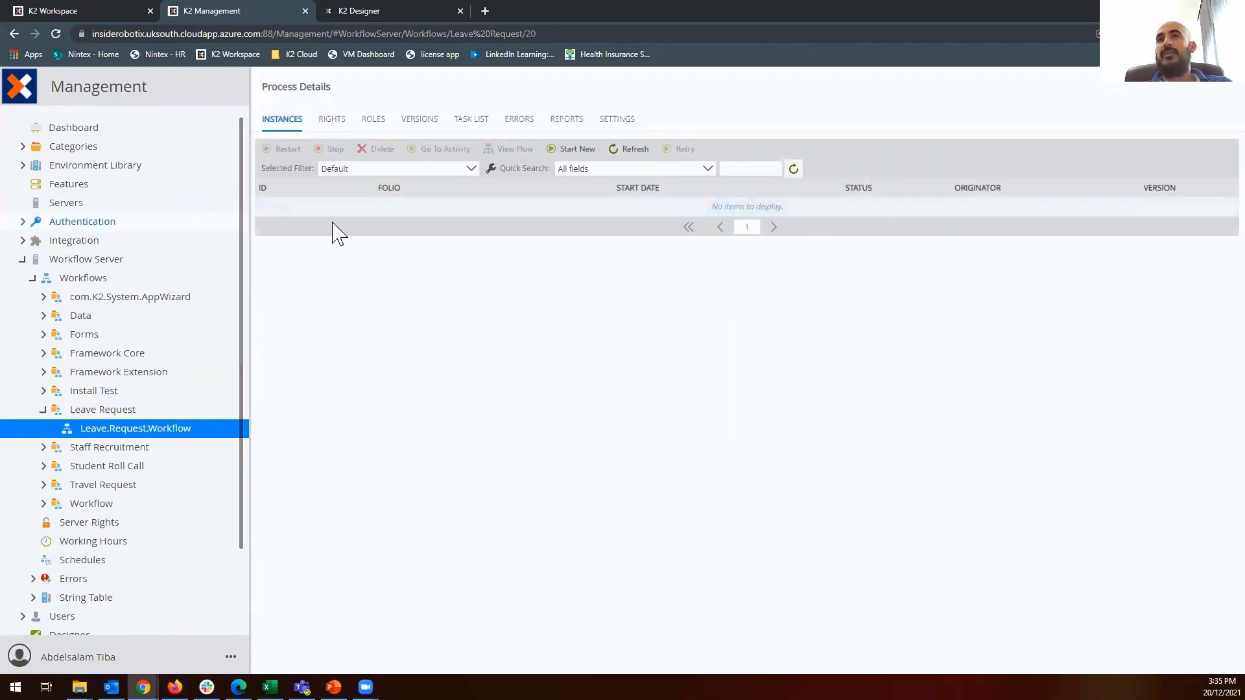
Open the reports of Leave.Request.Workflow and review its process totals, instance list, activity duration, and activities.
click(566, 123)
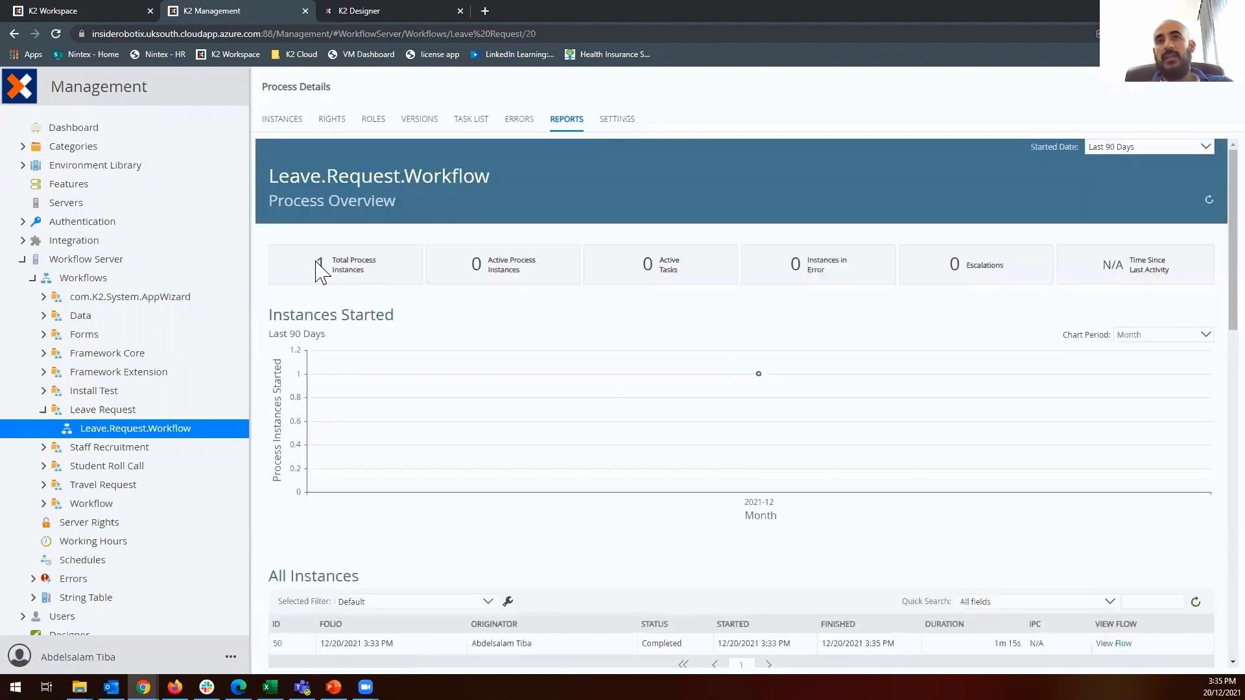
drag(316, 260, 381, 271)
scroll(439, 332, down, 3)
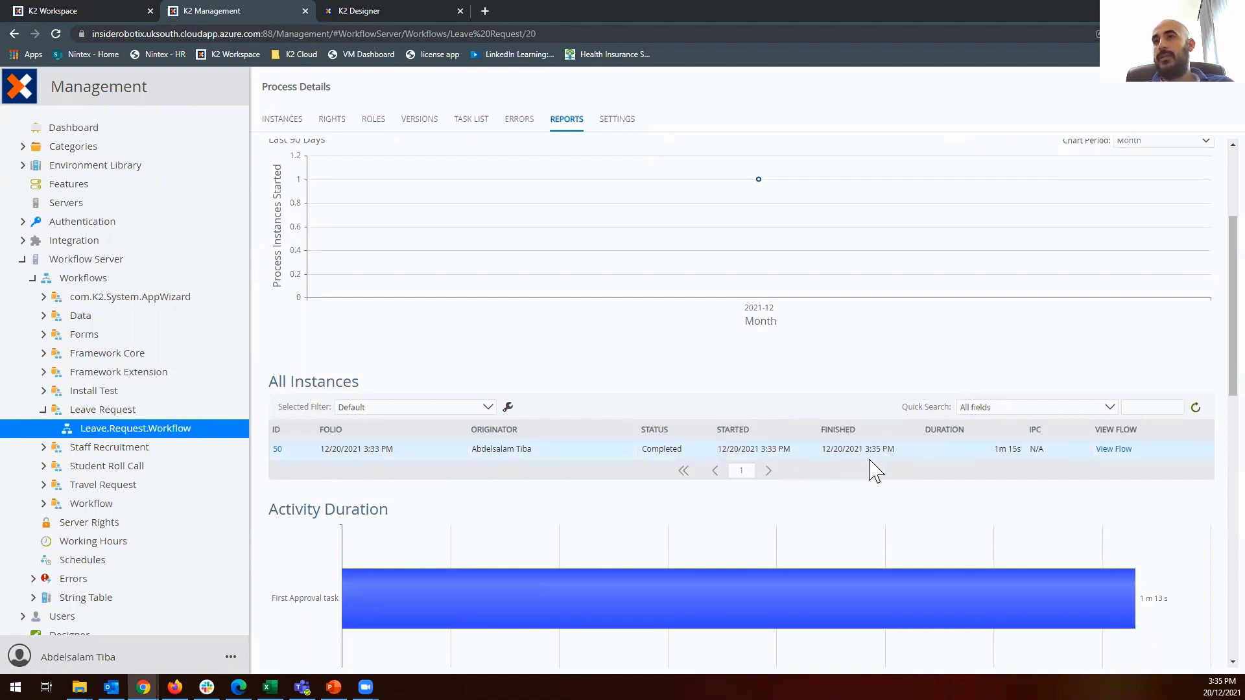
scroll(906, 472, down, 2)
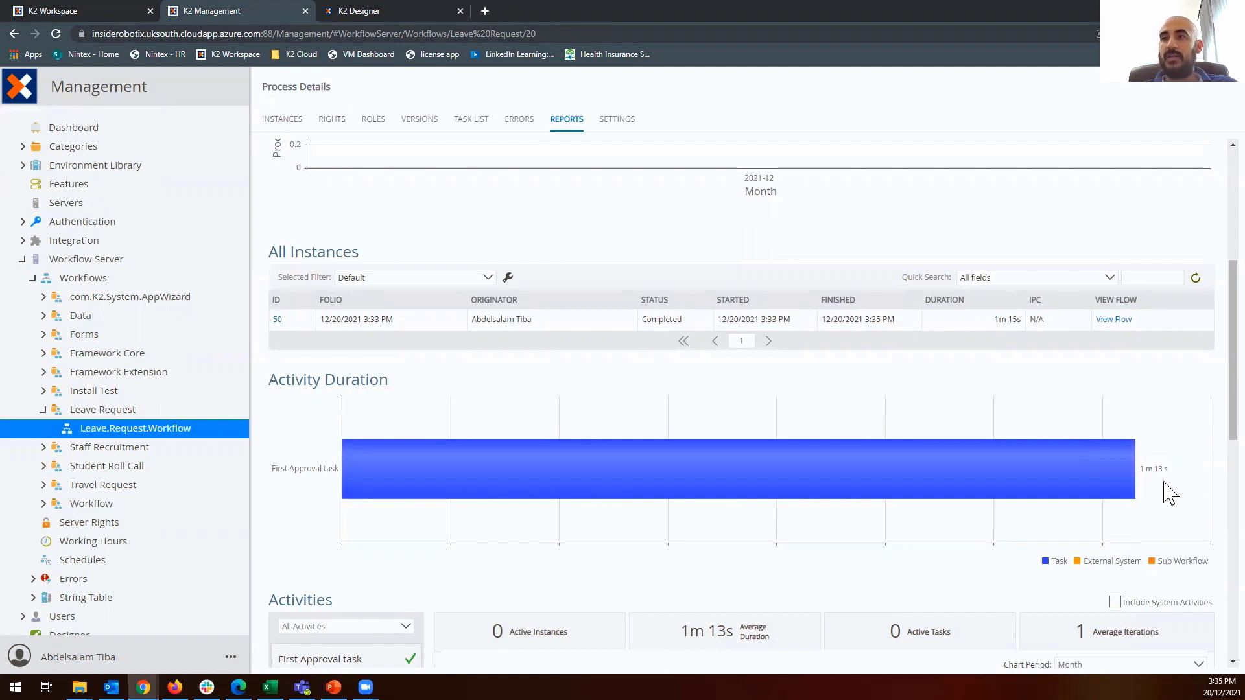
scroll(1090, 478, down, 8)
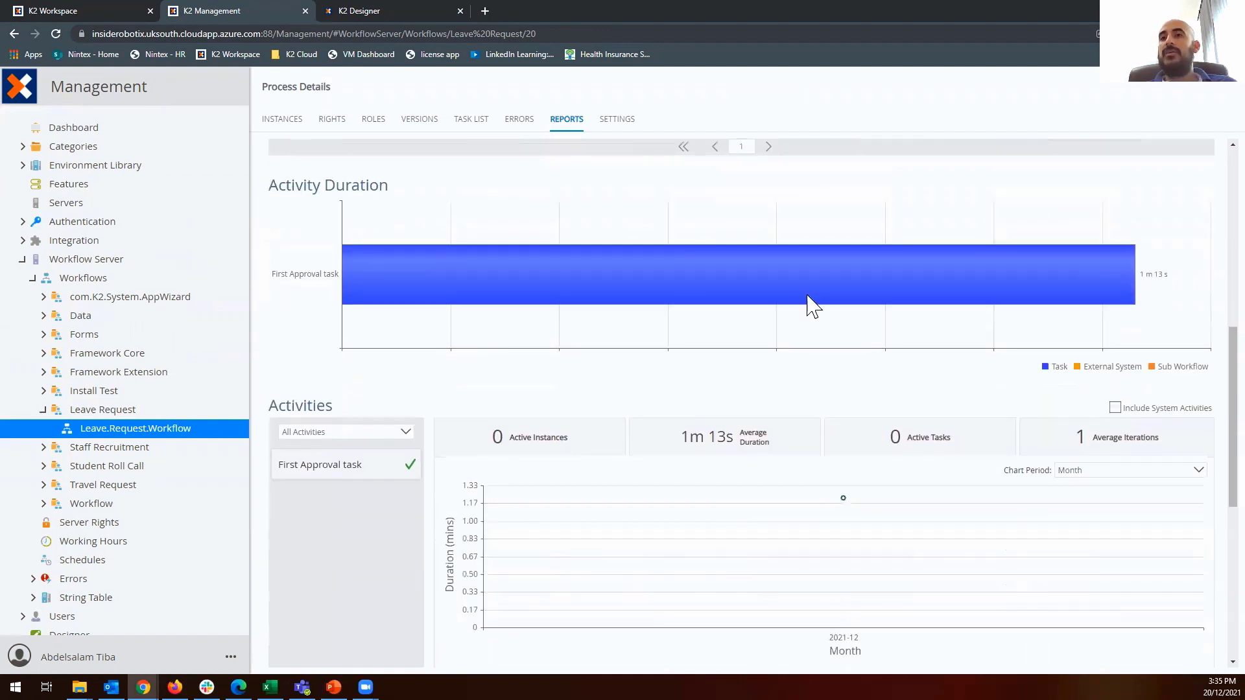
scroll(804, 447, down, 2)
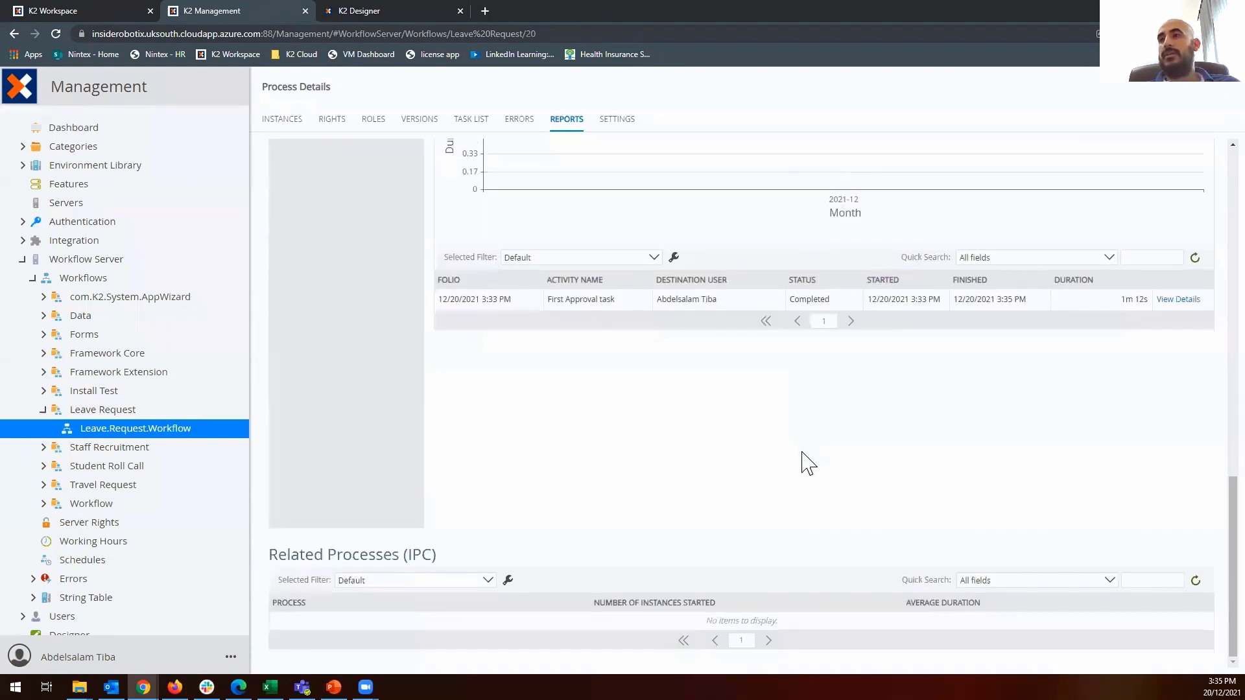
View the First Approval task's activity details and the instance's view flow, closing the extra report pages to return to K2 Designer.
click(1178, 301)
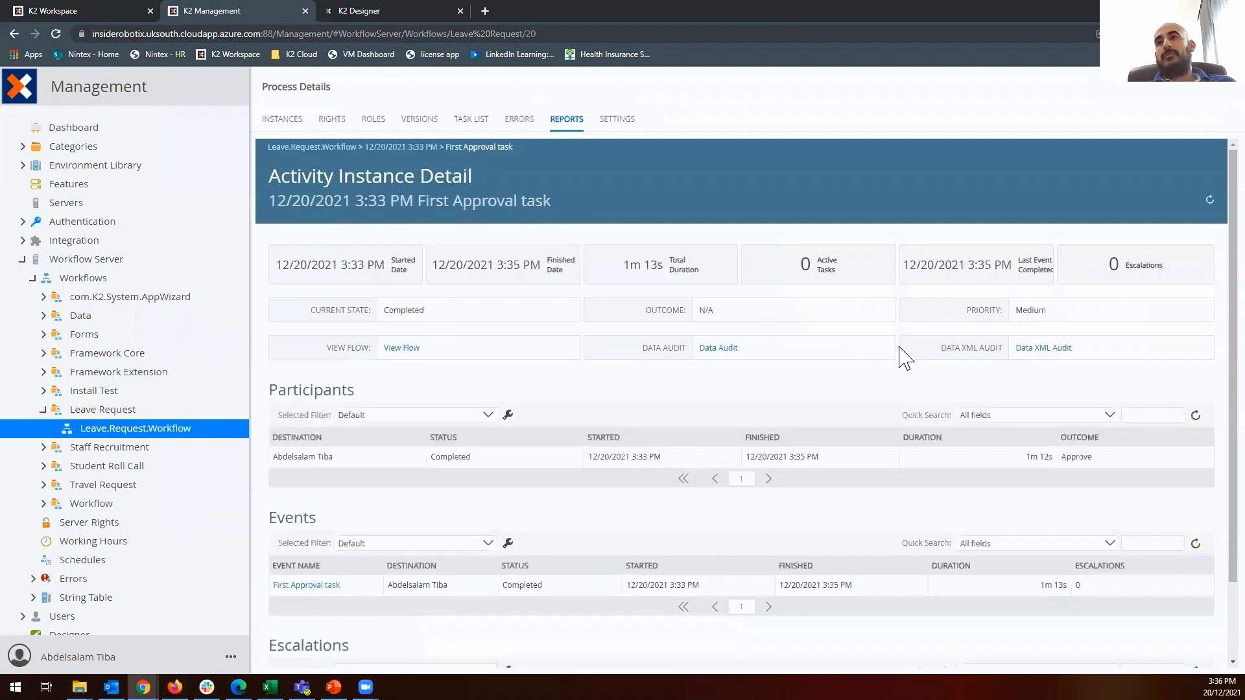
click(400, 349)
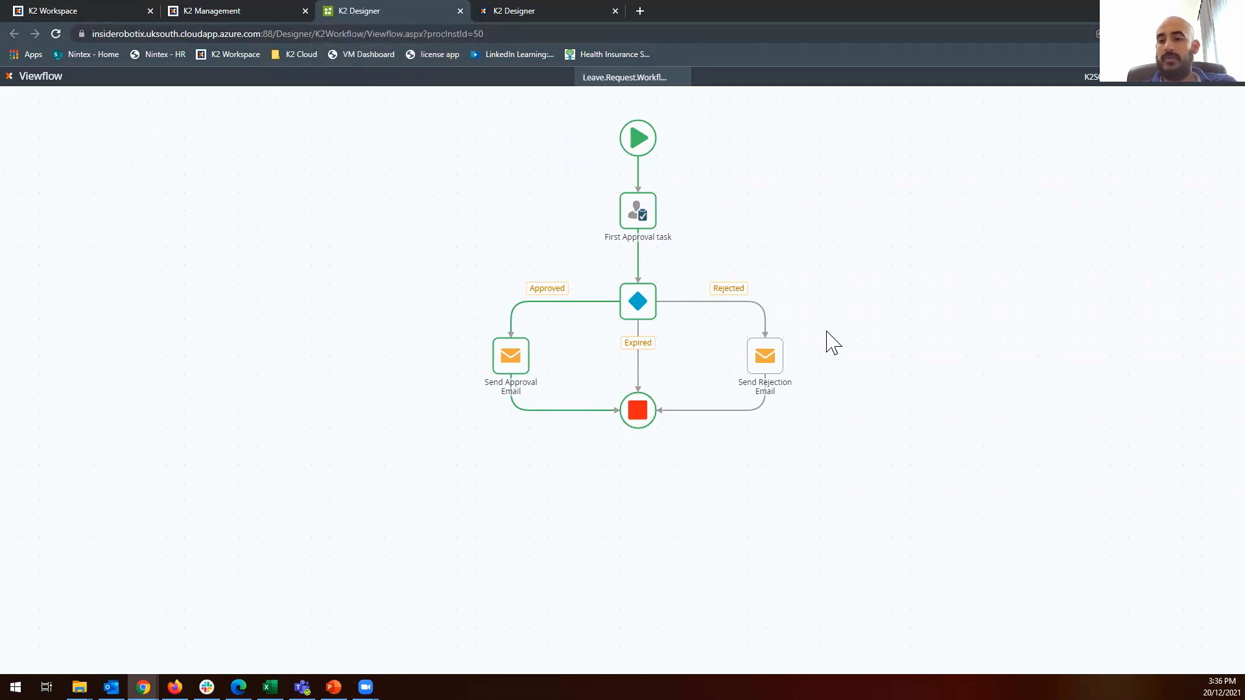
click(640, 211)
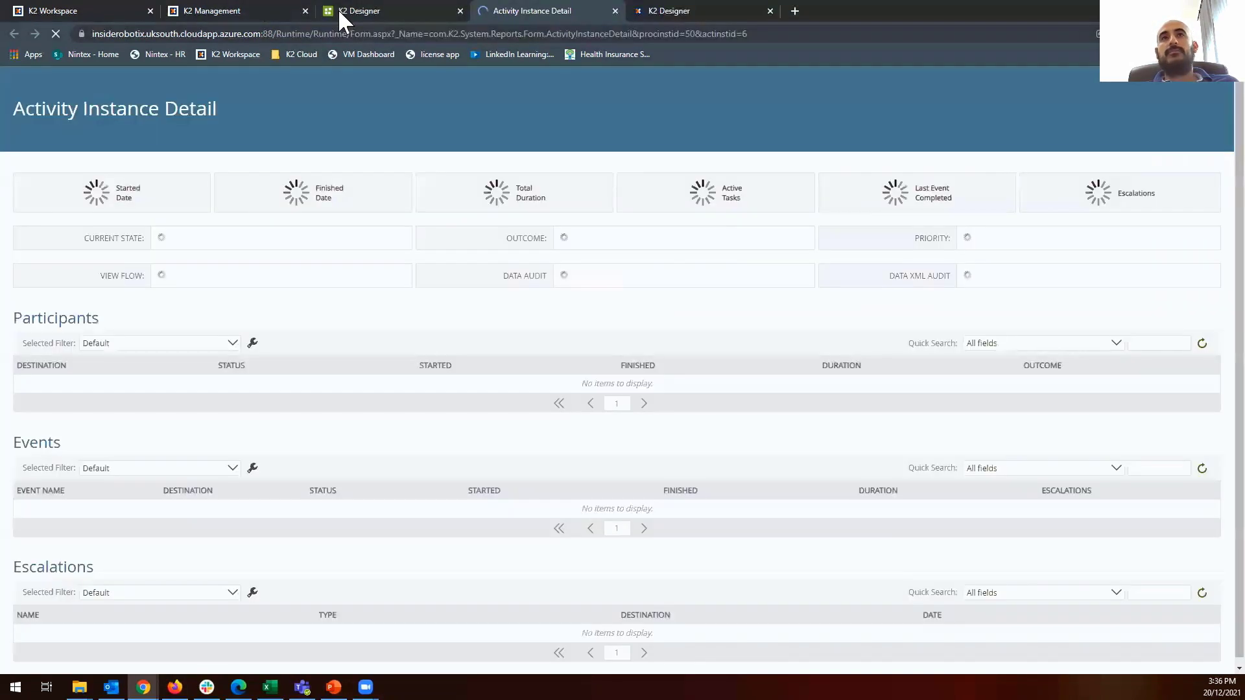
click(339, 11)
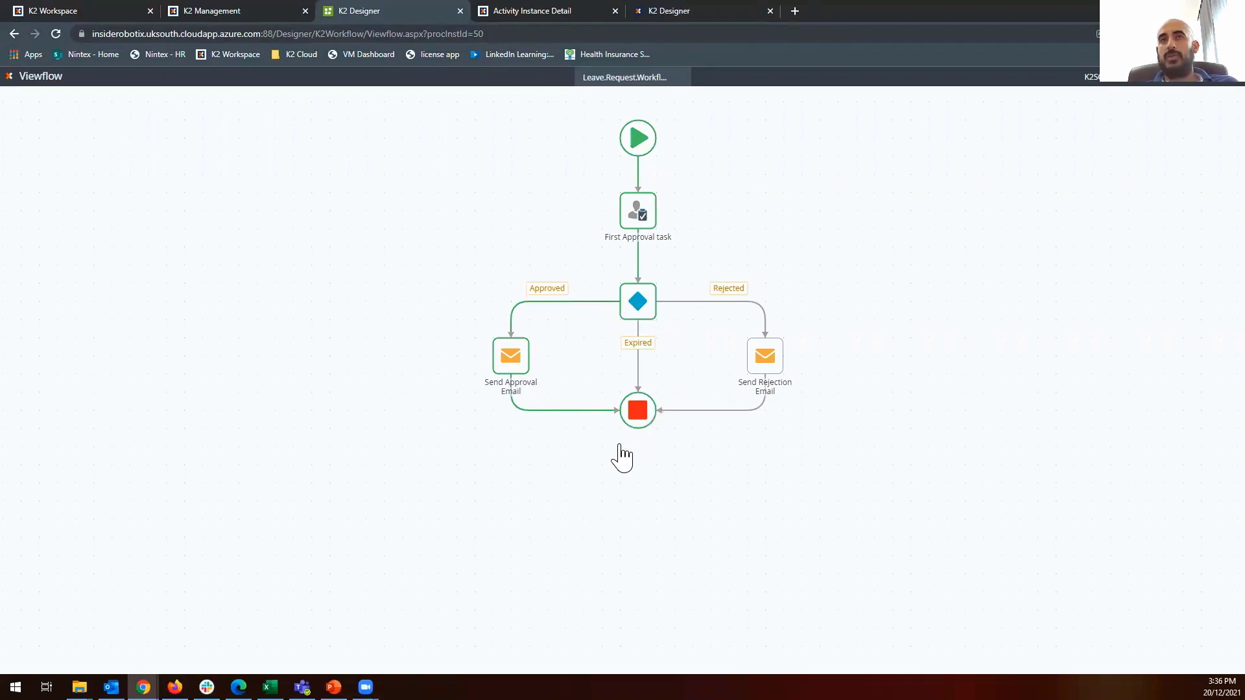
middle_click(345, 10)
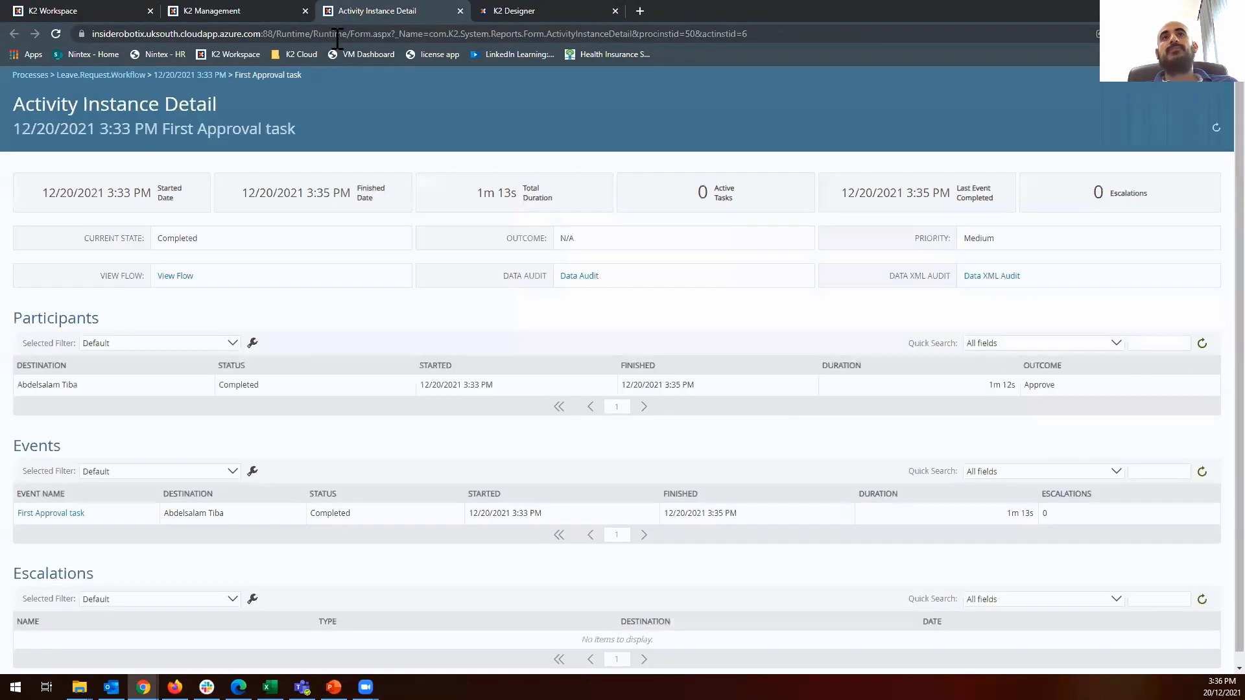
middle_click(341, 6)
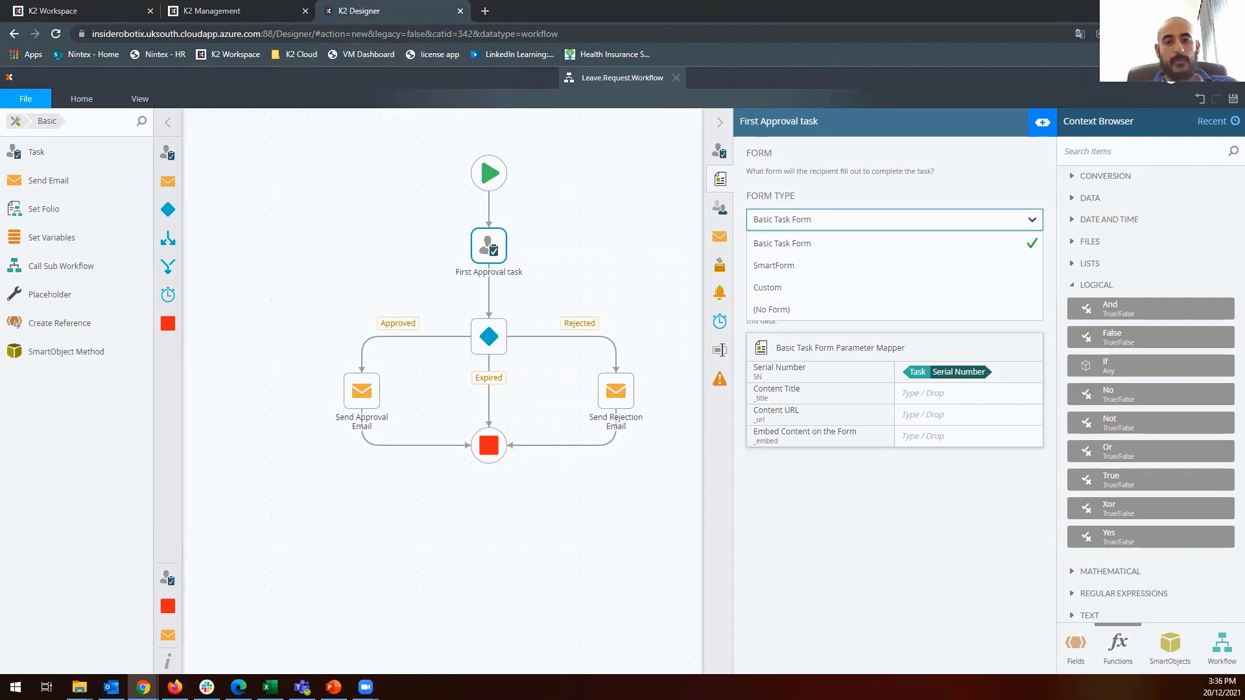
key(alt+Tab)
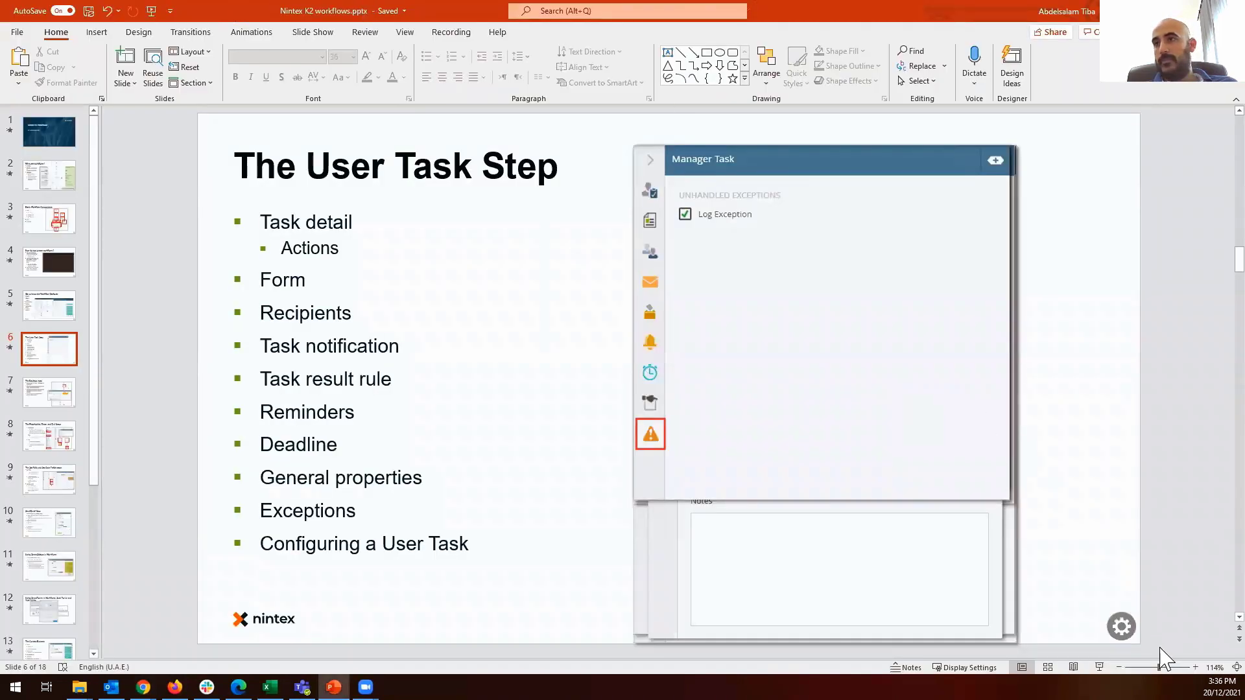
key(shift+F5)
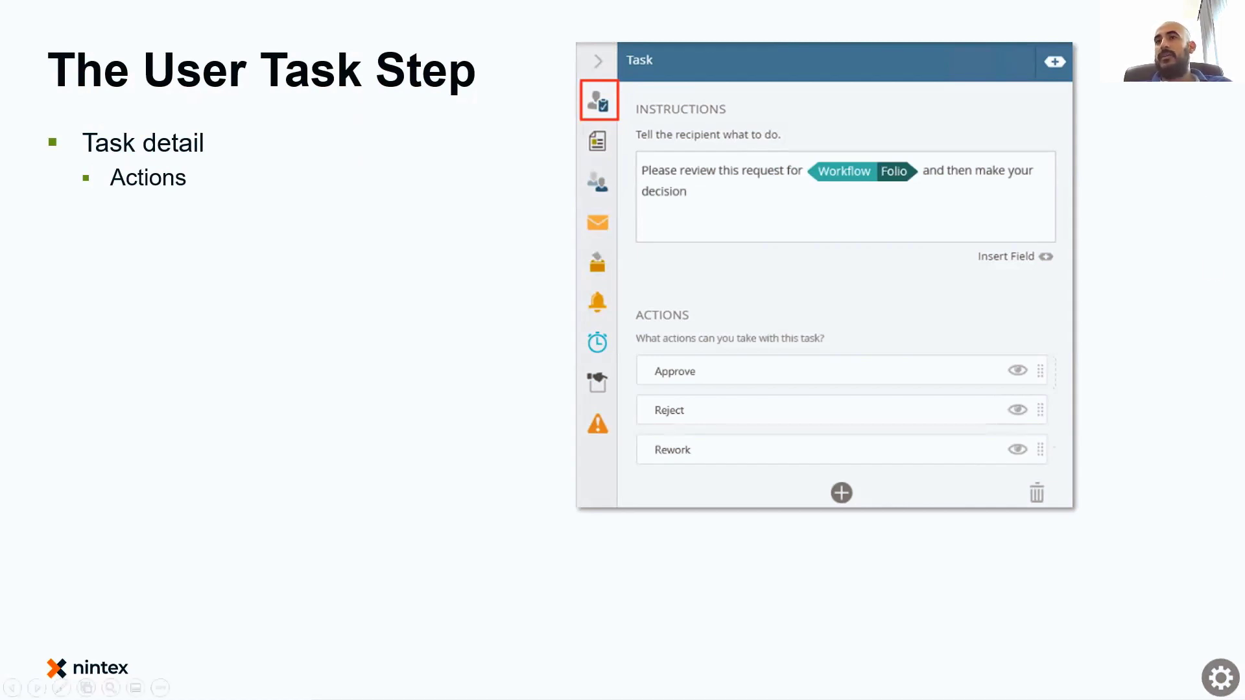
click(867, 450)
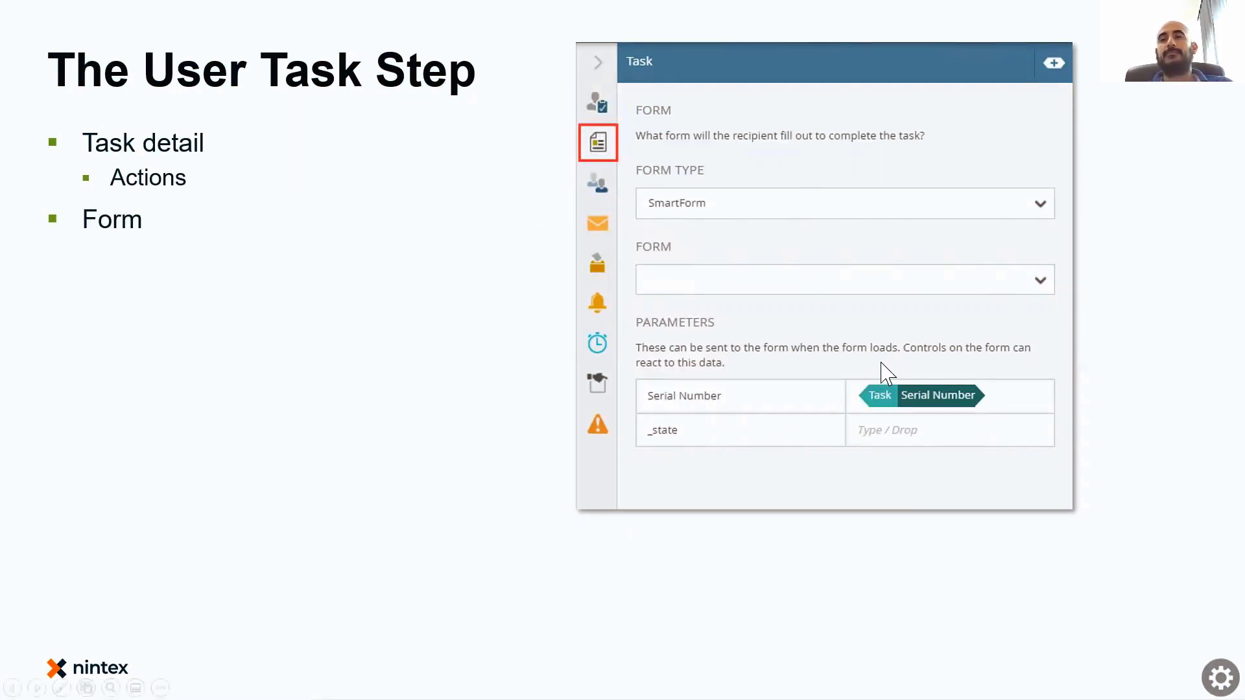
click(969, 354)
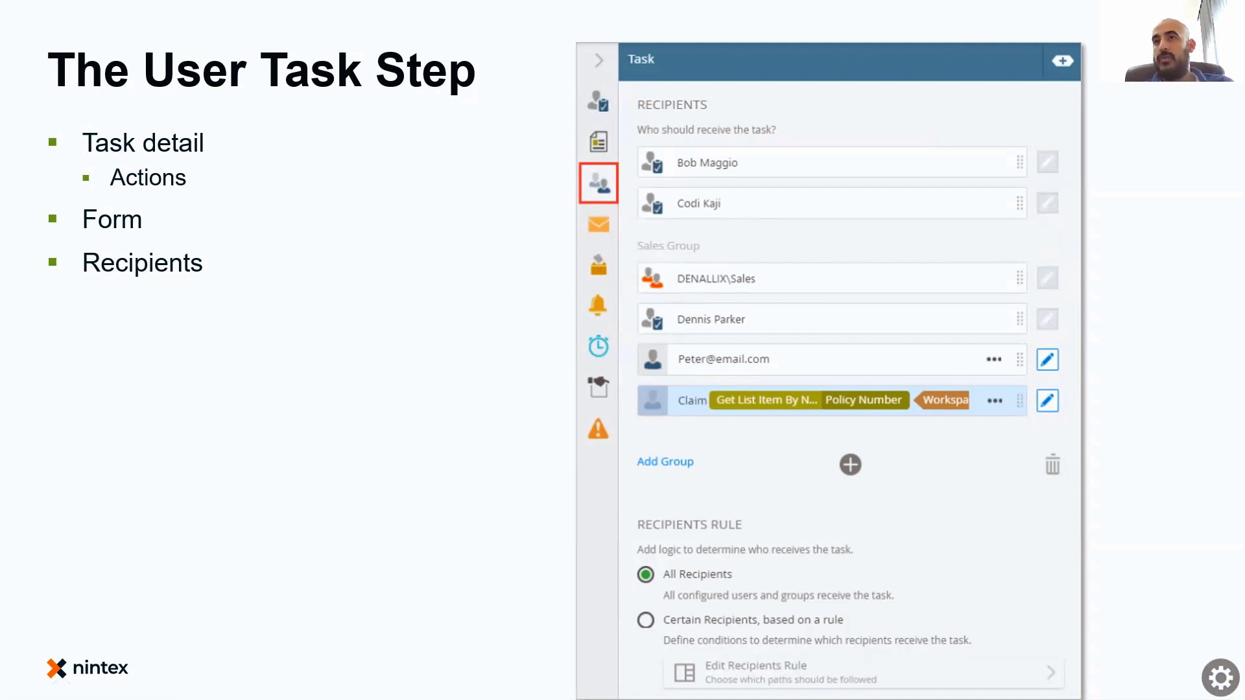
click(594, 384)
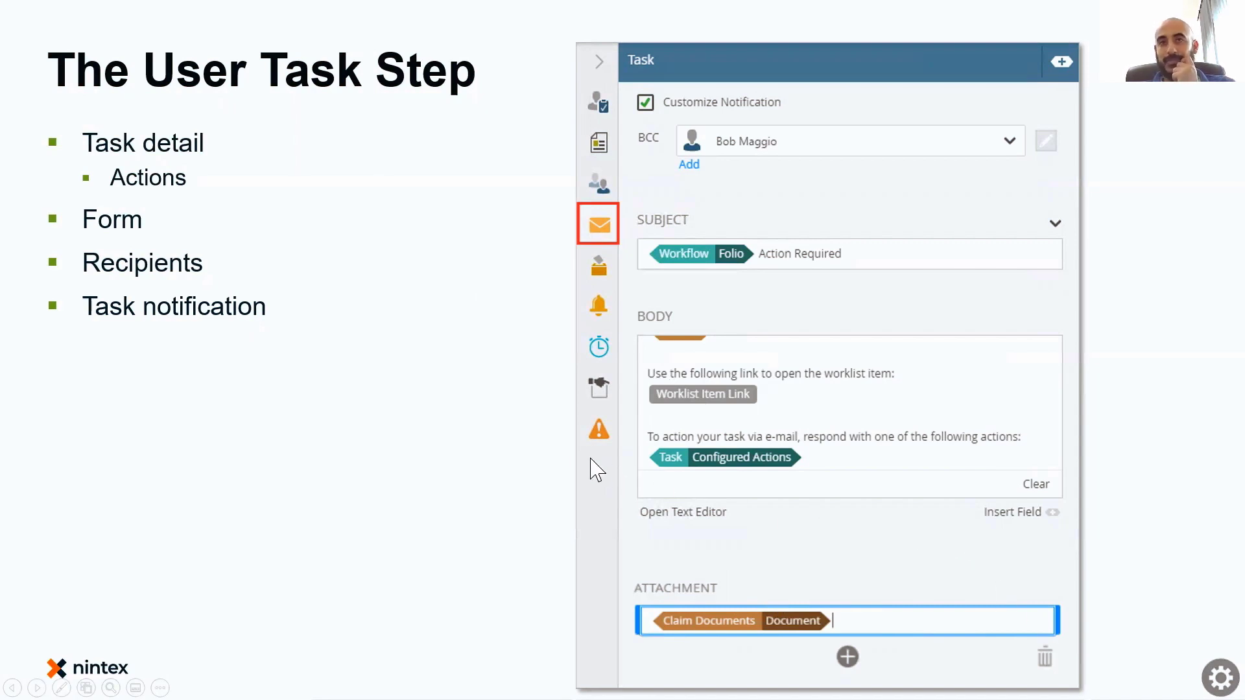
click(541, 433)
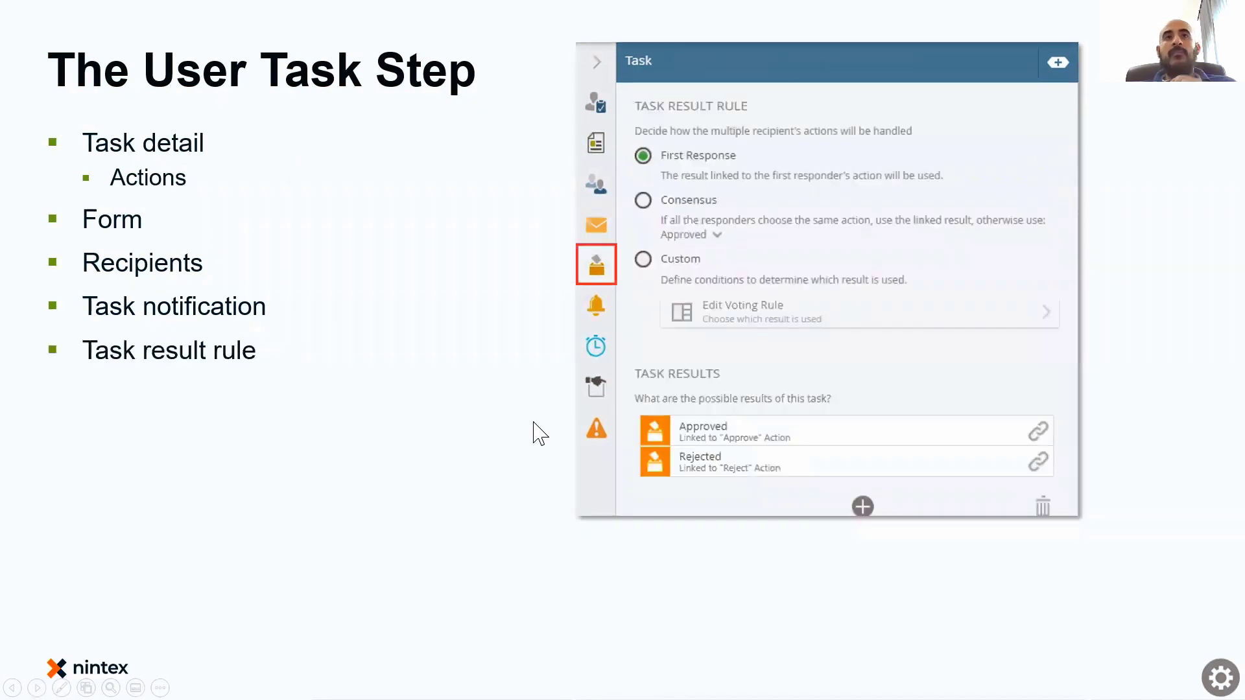
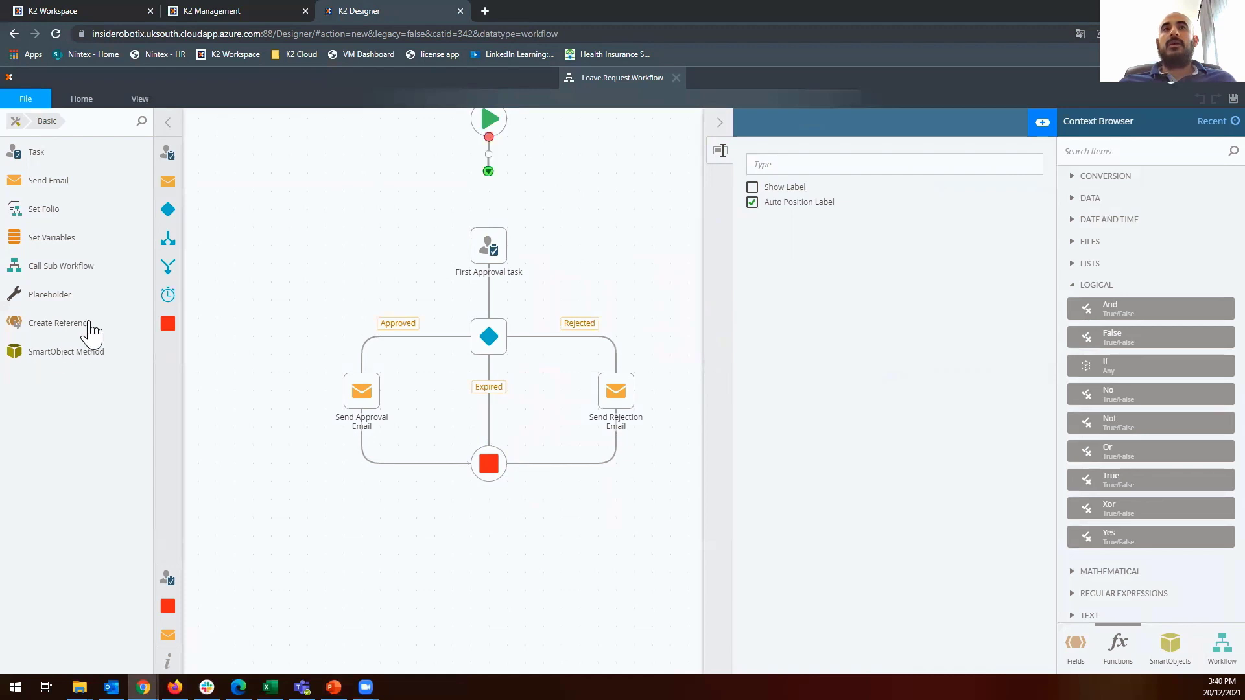
Add a Decision step between Start and the First Approval task, align it below Start, and connect Start's outgoing line to it.
drag(169, 211, 442, 171)
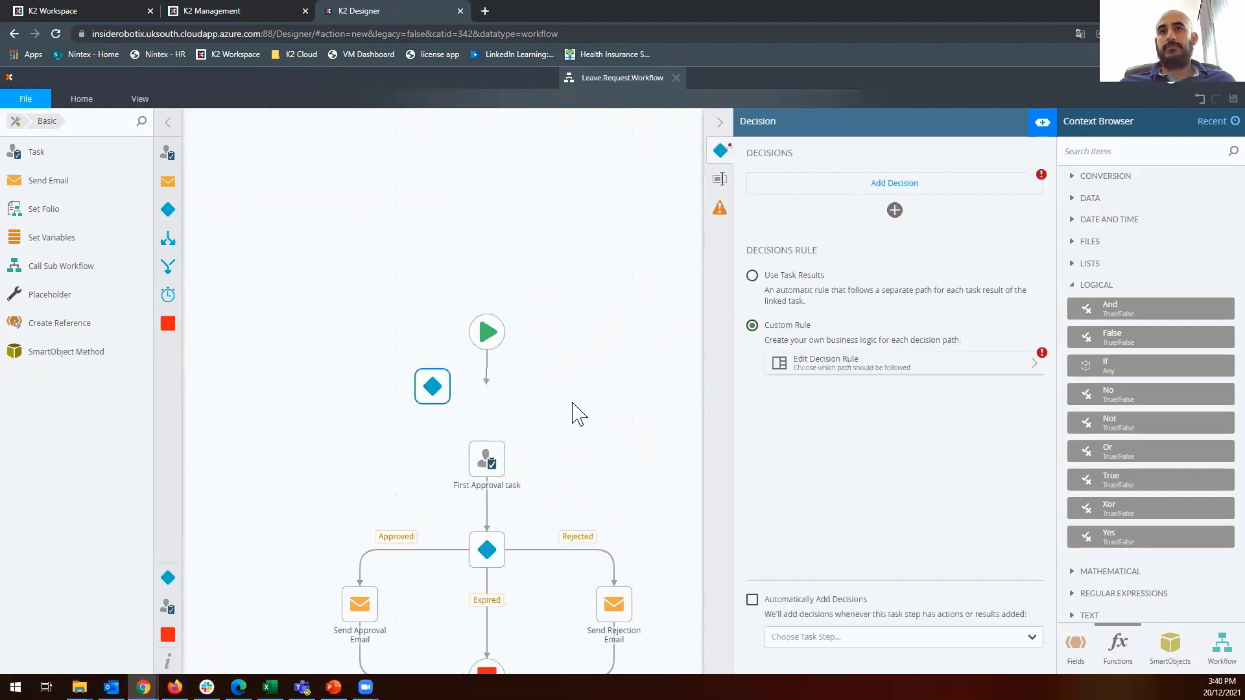
drag(489, 331, 494, 225)
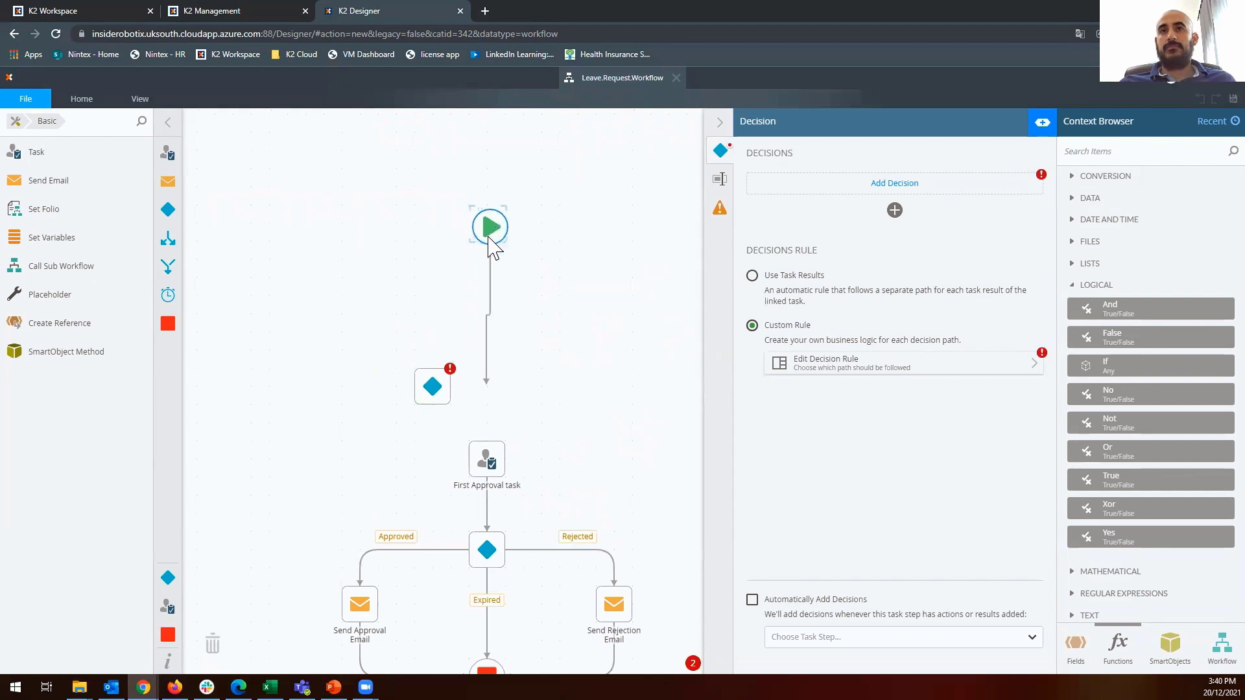
drag(488, 391, 489, 389)
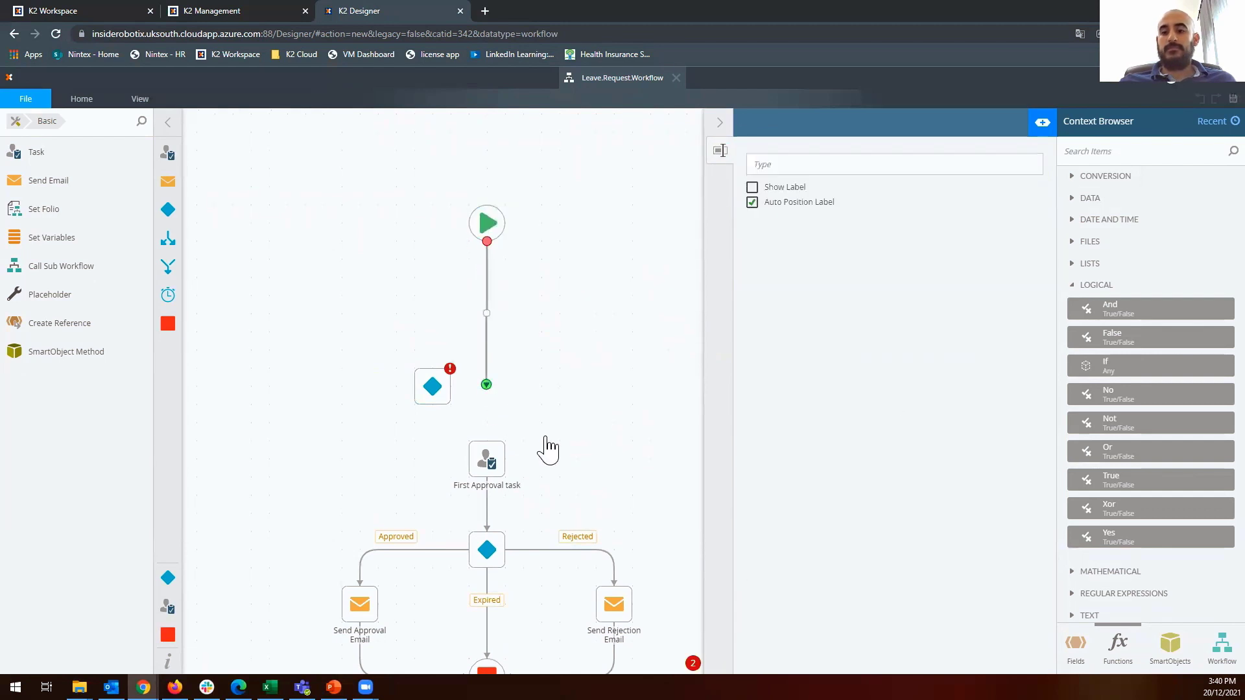
drag(426, 397, 492, 319)
drag(512, 408, 488, 349)
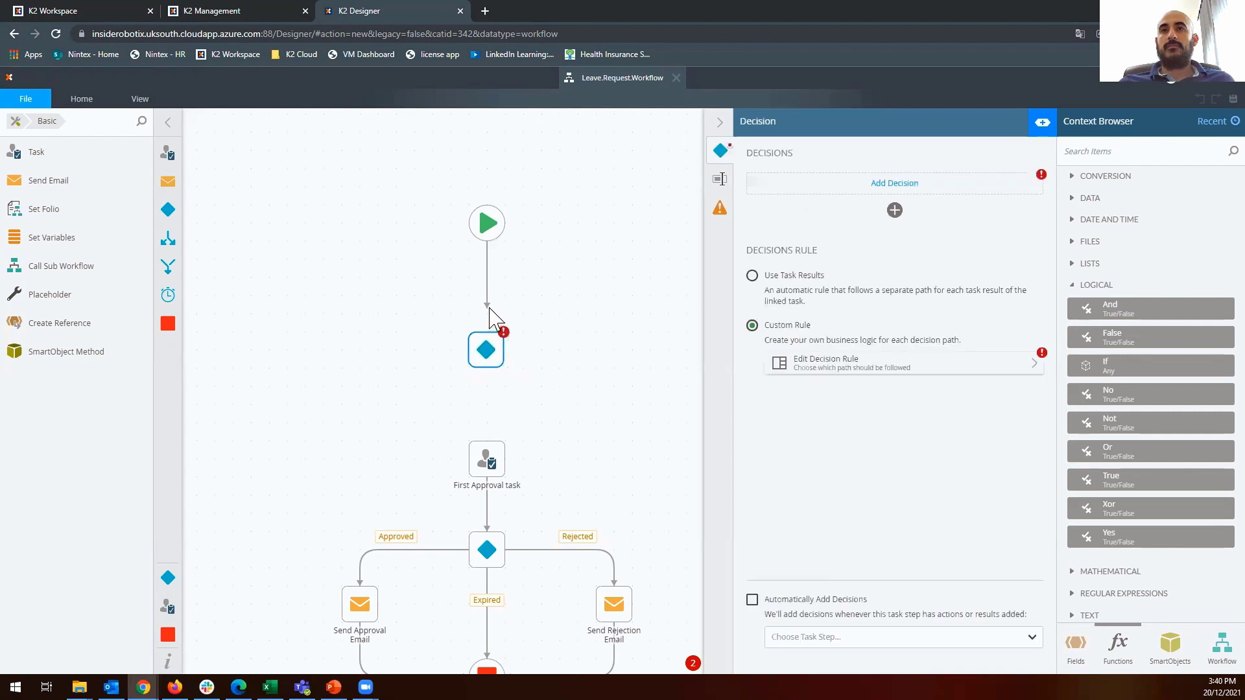
click(487, 308)
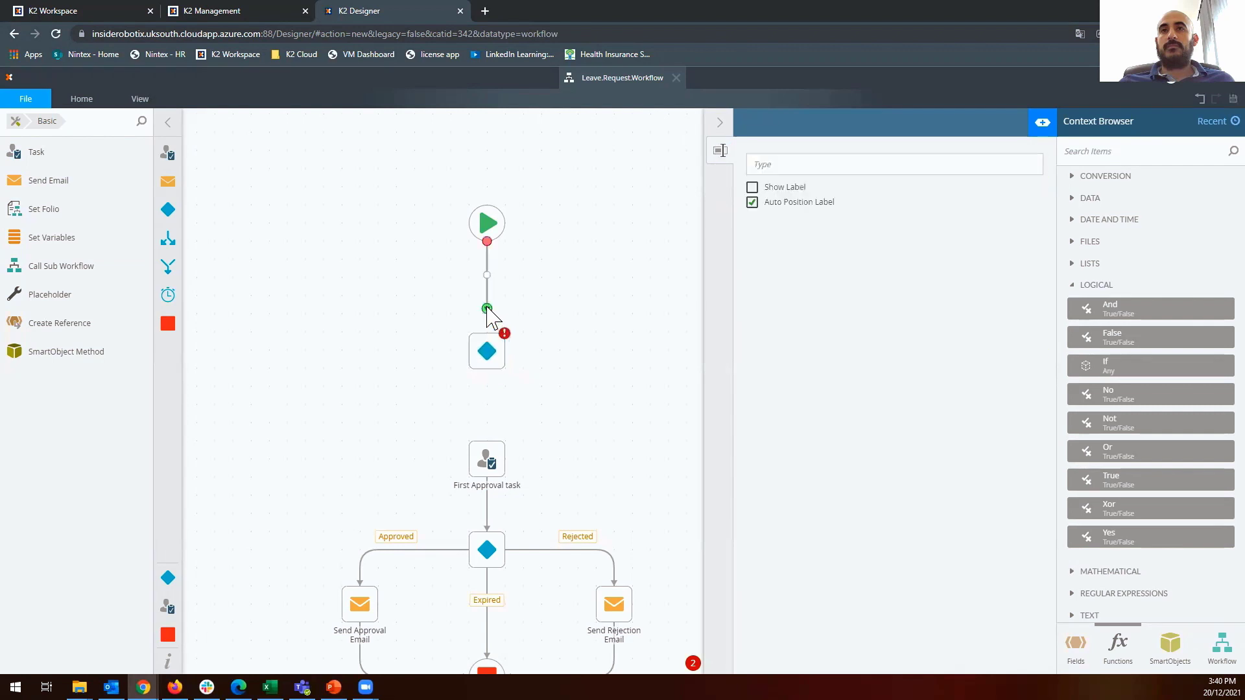
drag(488, 310, 486, 337)
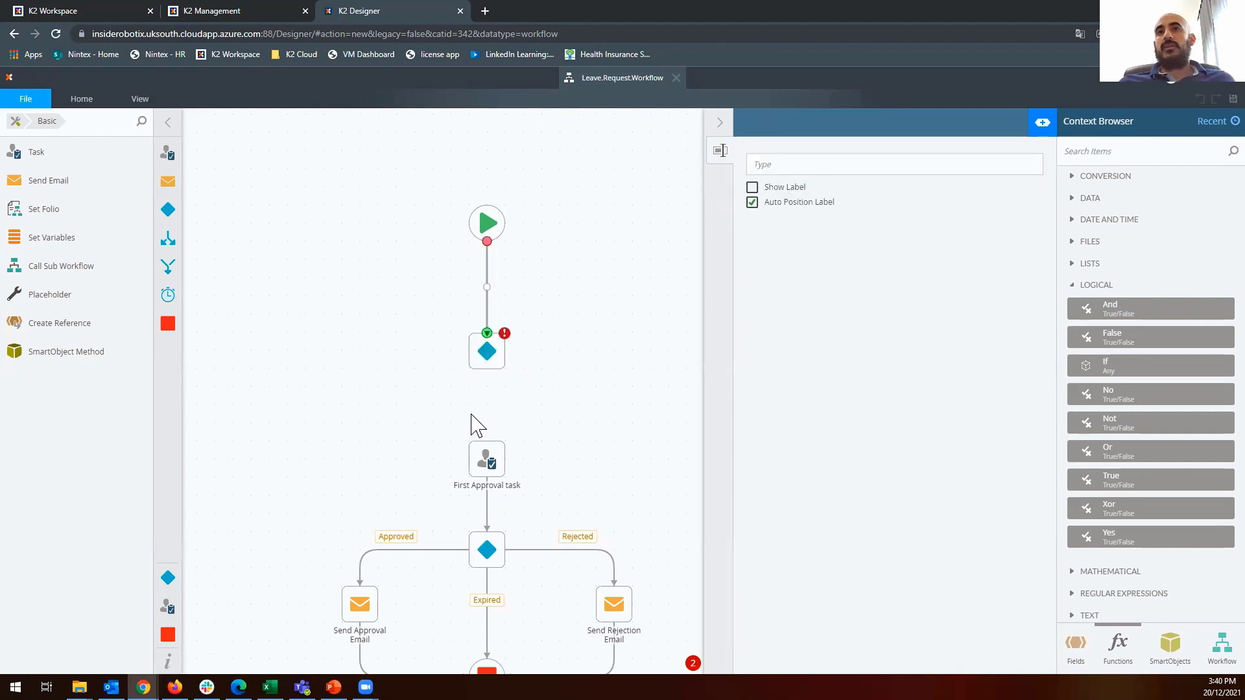
Add two decision outcomes to the new Decision step below Start.
click(494, 362)
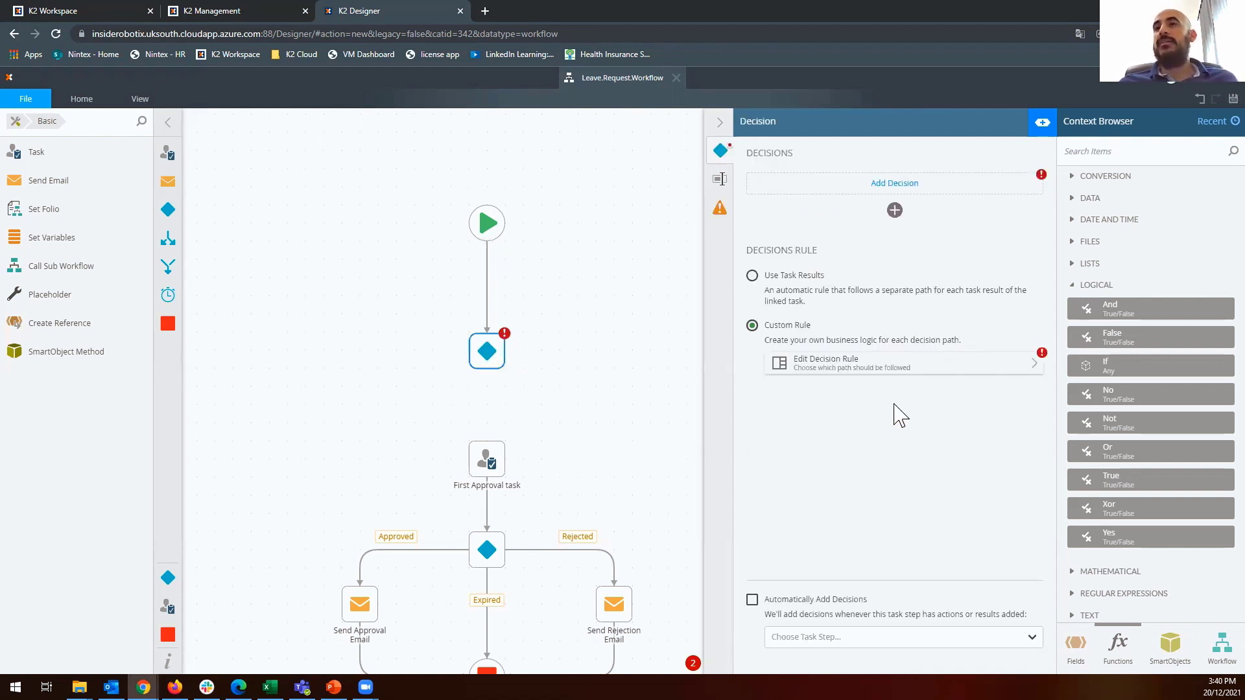
click(894, 185)
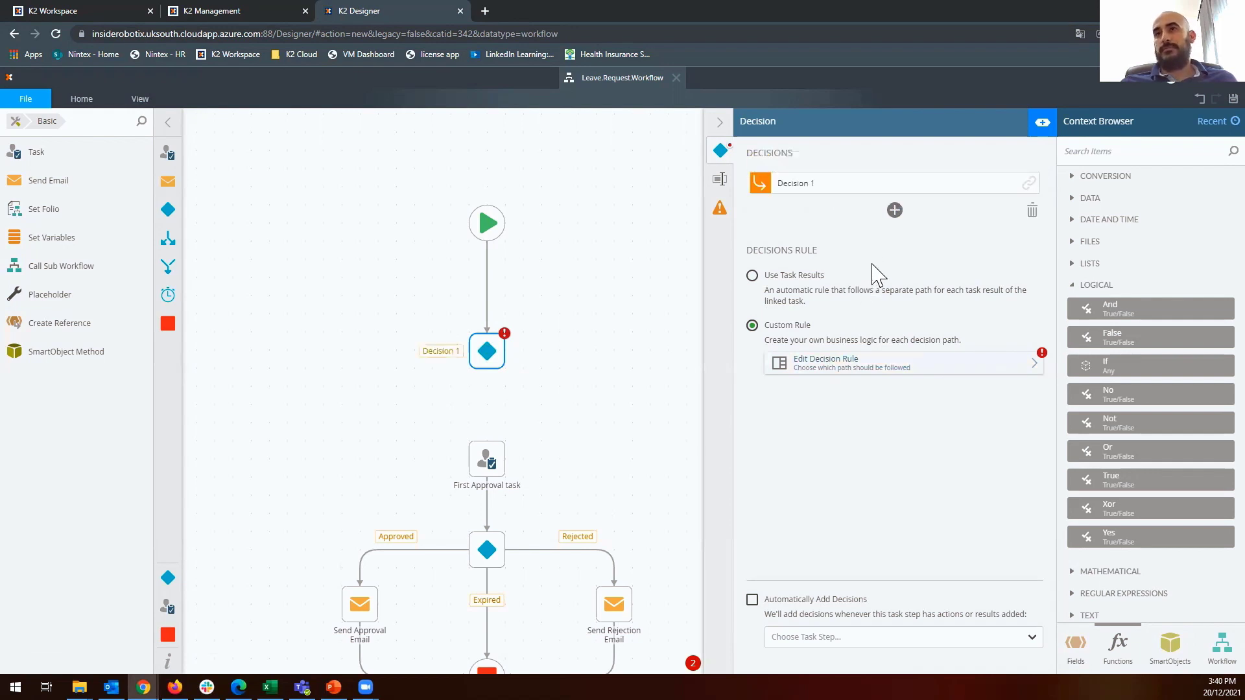
click(894, 210)
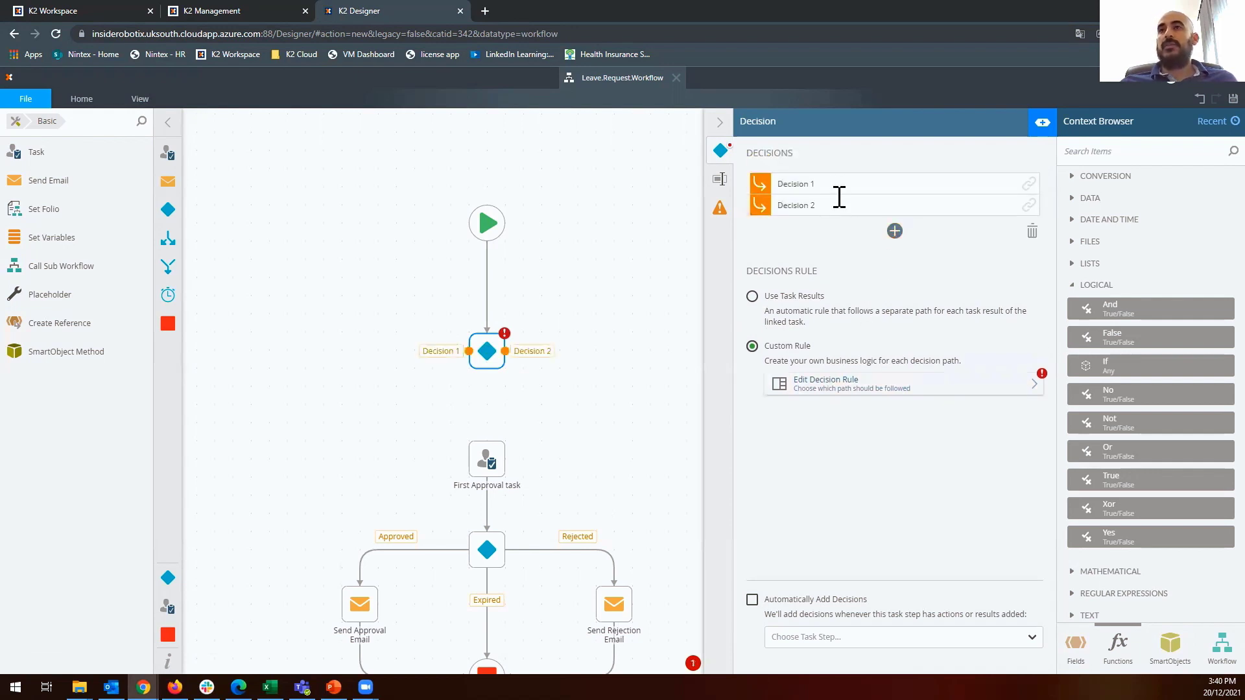
Rename the new Decision step's first outcome as BalanceGreaterThanZero.
click(859, 186)
key(ctrl+a)
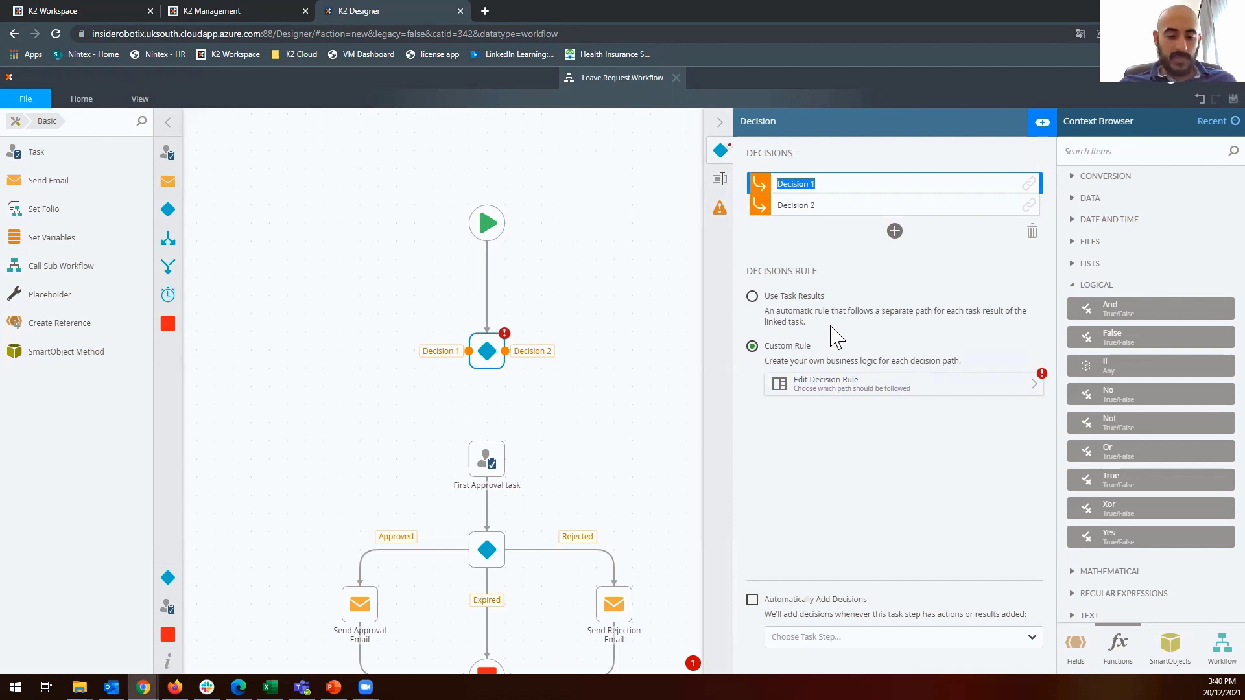
text(BalanceGreater0)
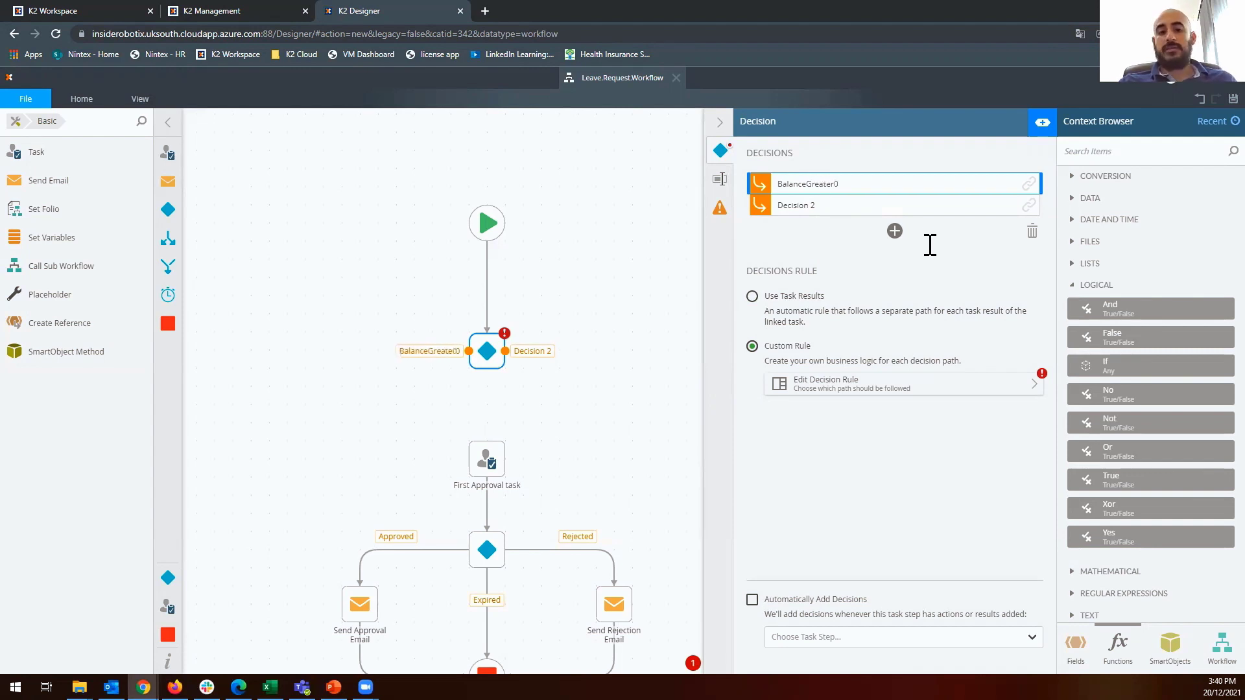
key(BackSpace)
text(ThanZero)
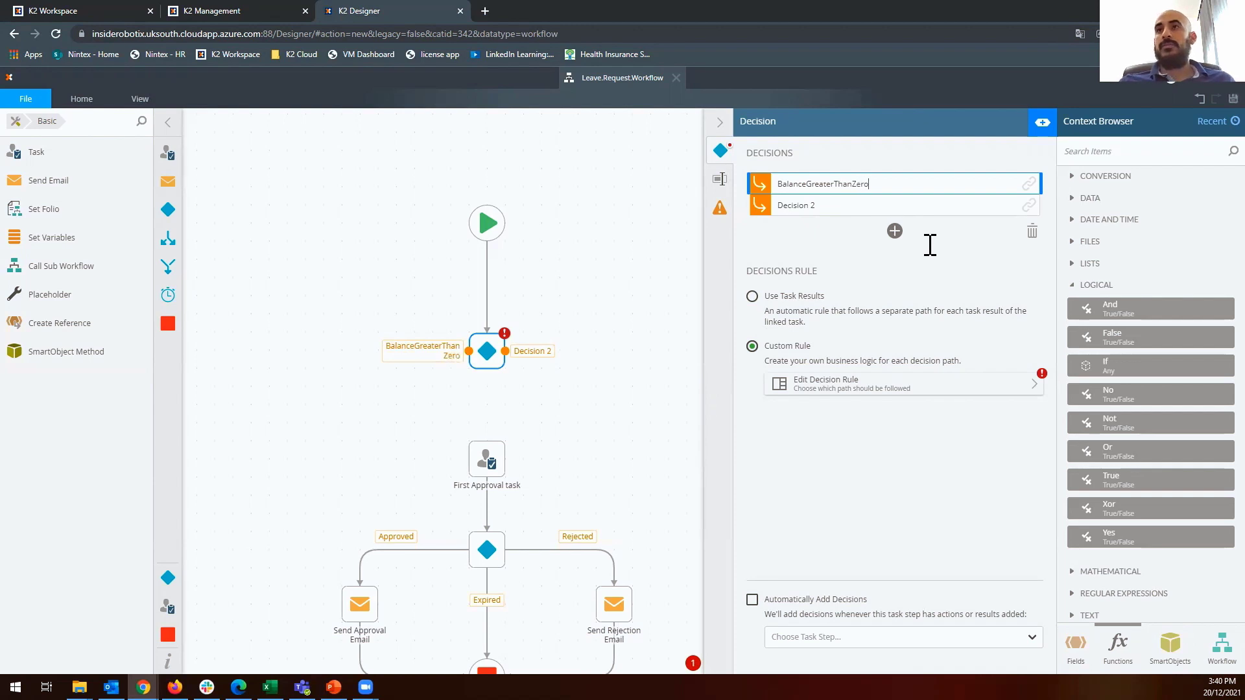
Rename the second outcome of the Decision step below Start as BalanceLessThanZero.
key(ctrl+a)
key(ctrl+c)
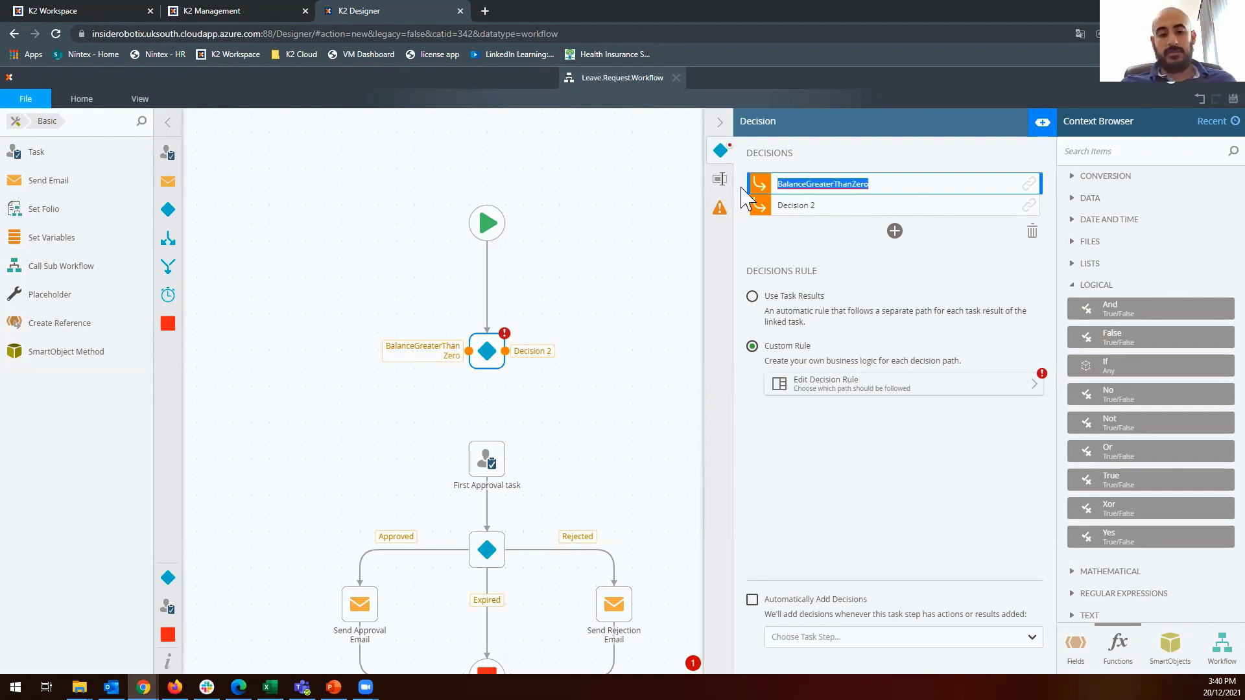
click(849, 204)
click(848, 204)
key(ctrl+v)
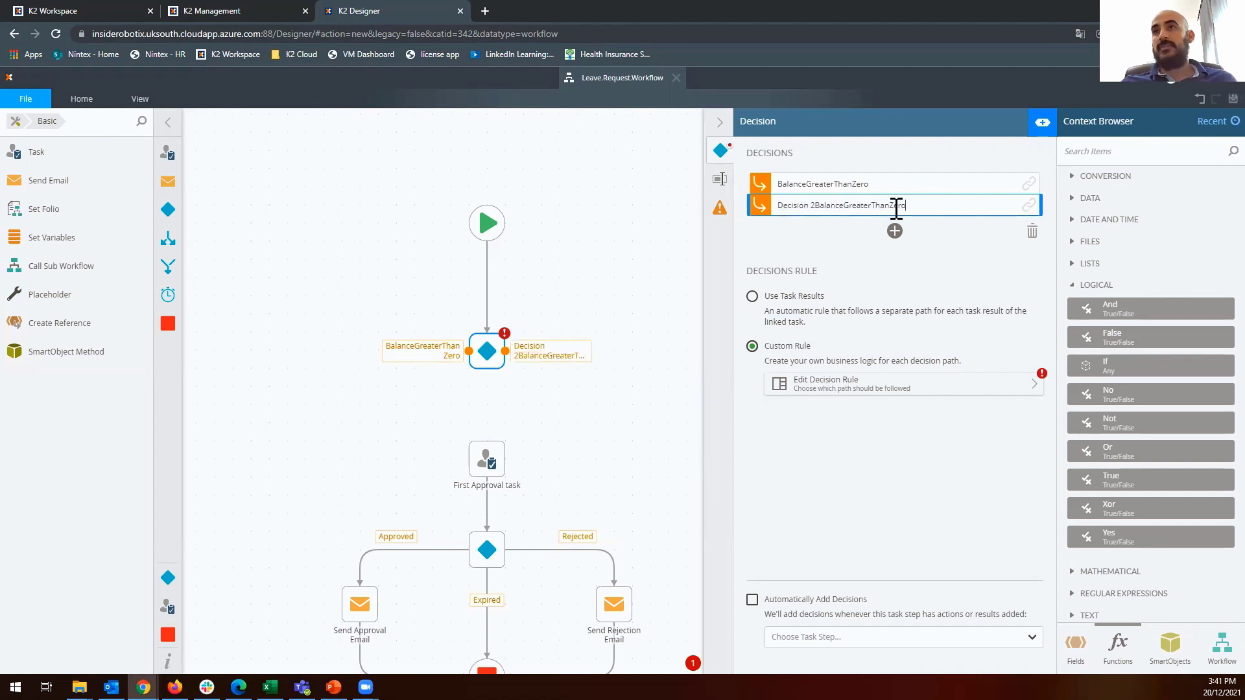
drag(812, 205, 777, 205)
key(BackSpace)
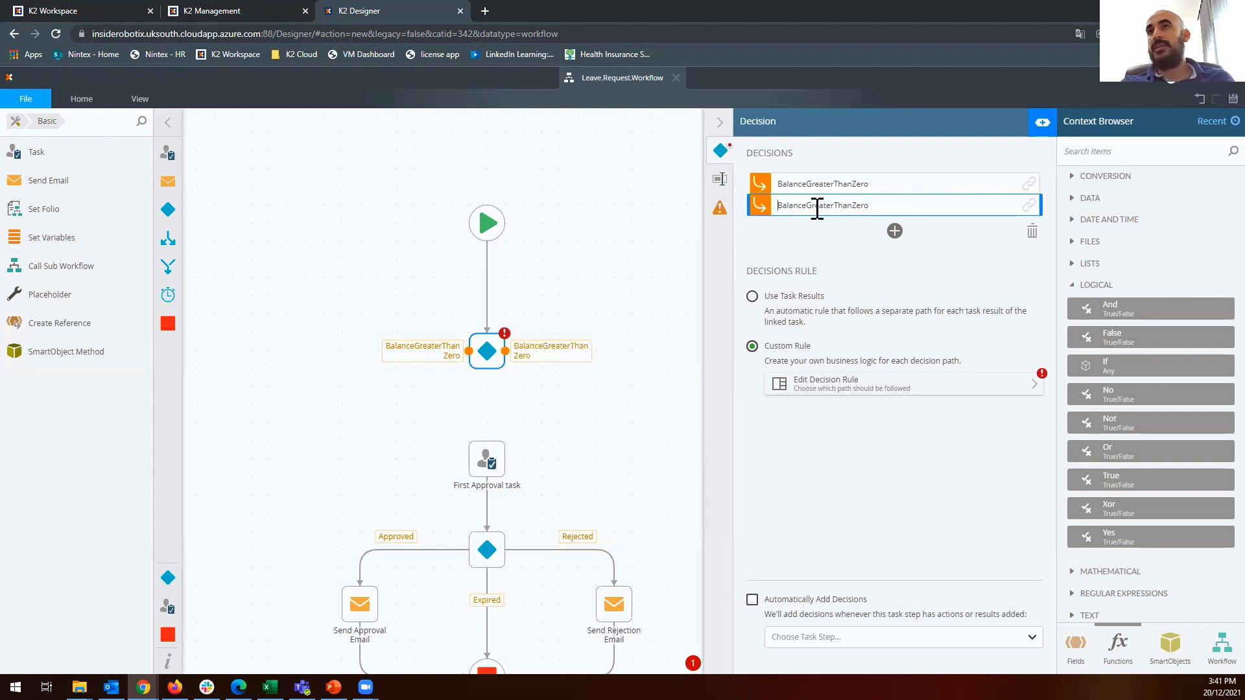
drag(812, 205, 807, 205)
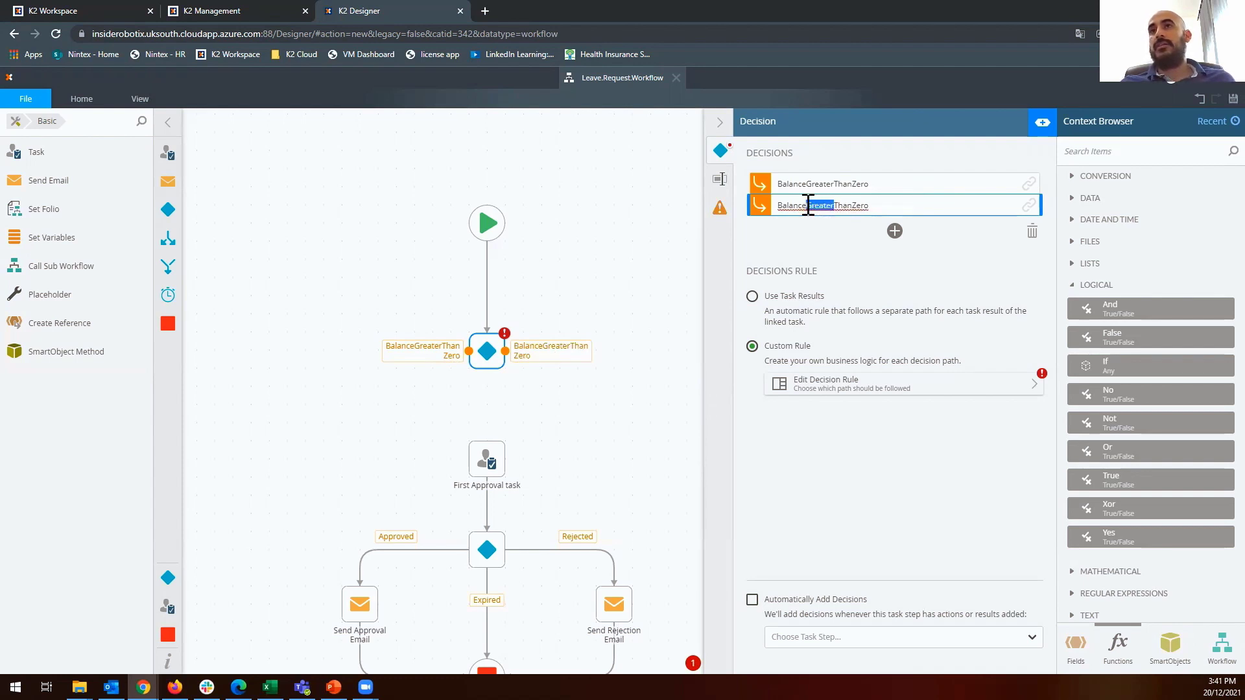
text(Less)
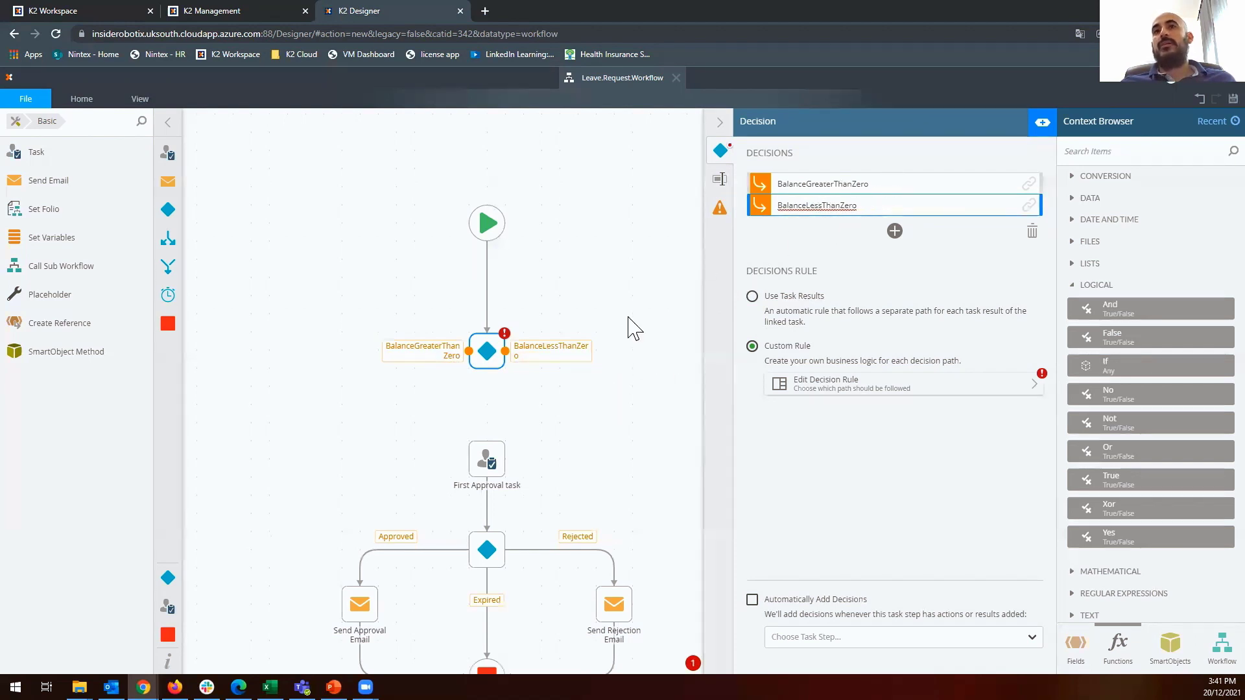
click(535, 334)
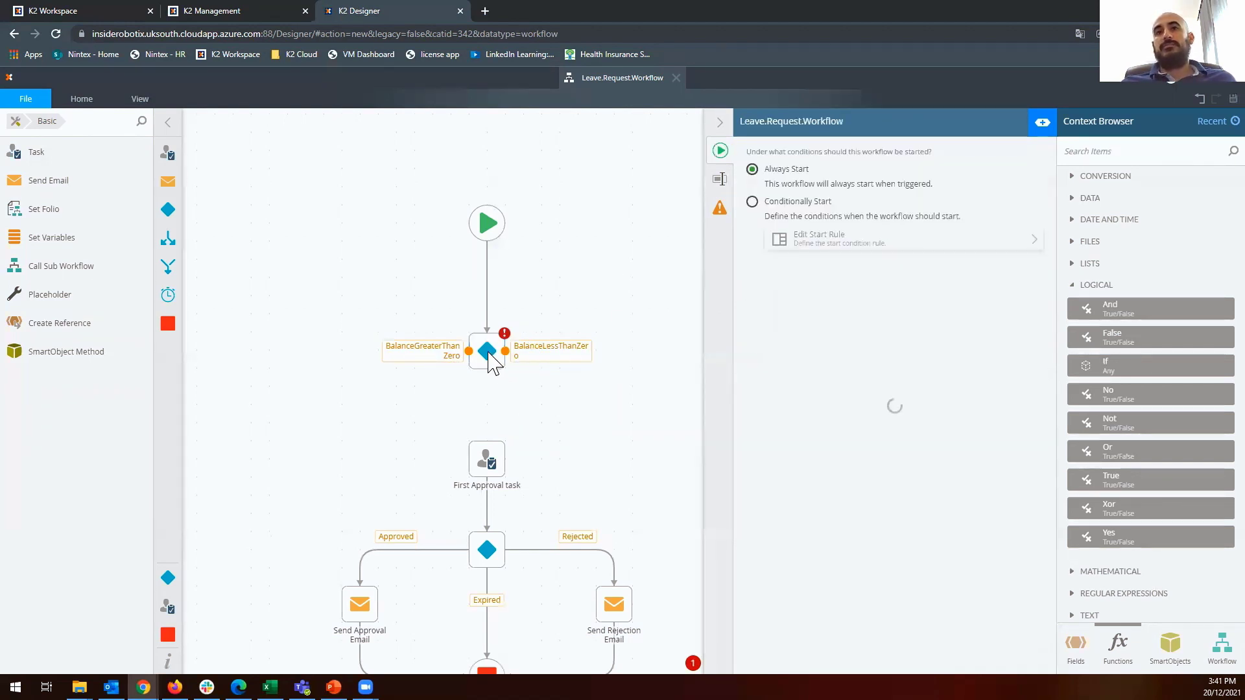
Connect the BalanceGreaterThanZero outcome to the First Approval task and the BalanceLessThanZero outcome to the Send Rejection Email step.
scroll(597, 285, down, 2)
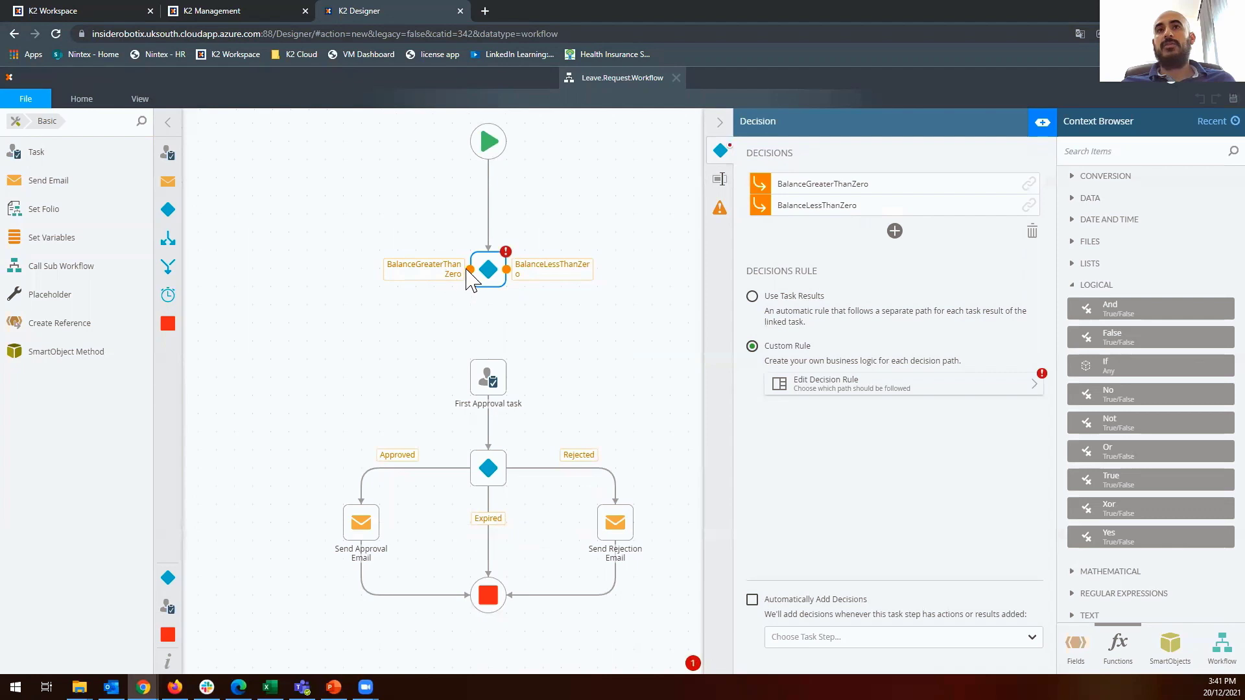
drag(470, 269, 489, 363)
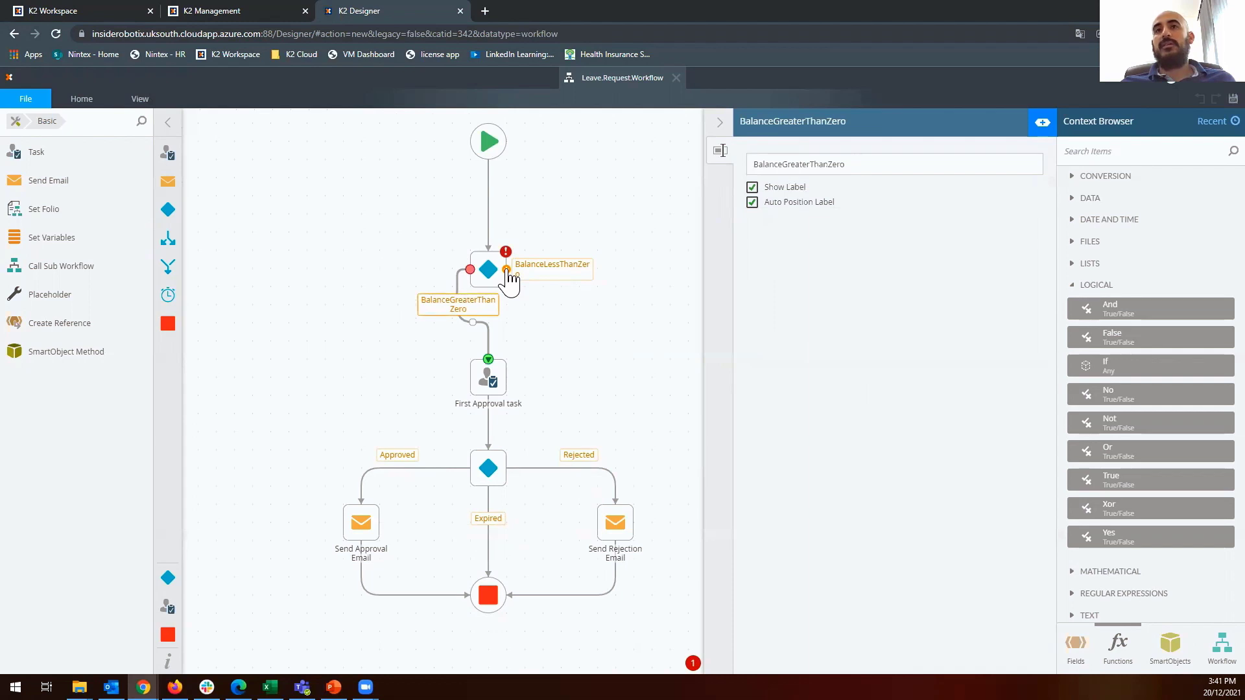
drag(508, 271, 623, 507)
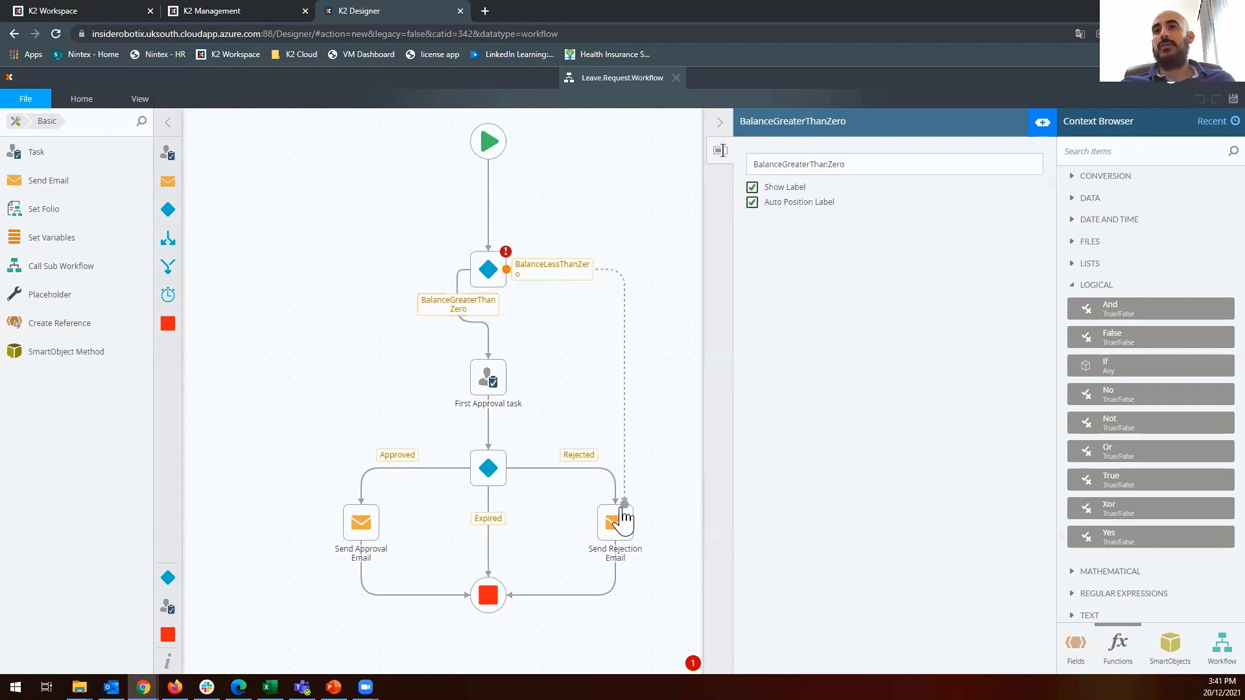
drag(622, 509, 622, 509)
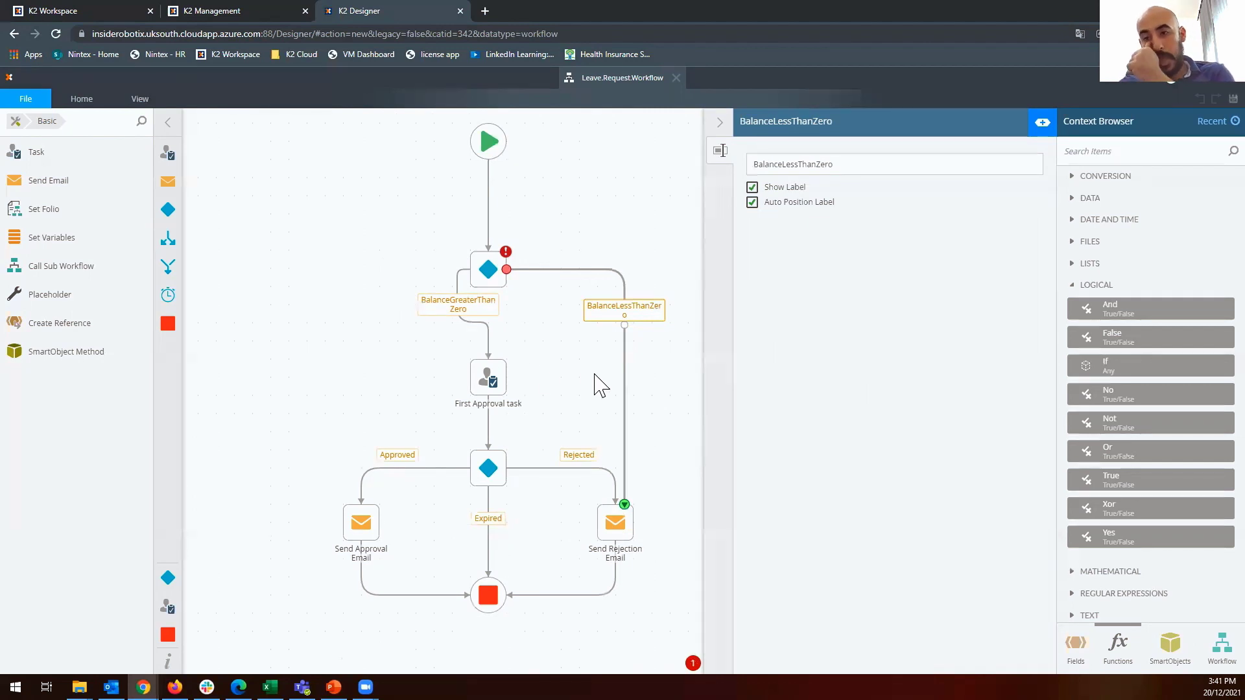
Reroute the BalanceGreaterThanZero line so it leaves from the underside of the Decision step straight down to the First Approval task.
click(490, 280)
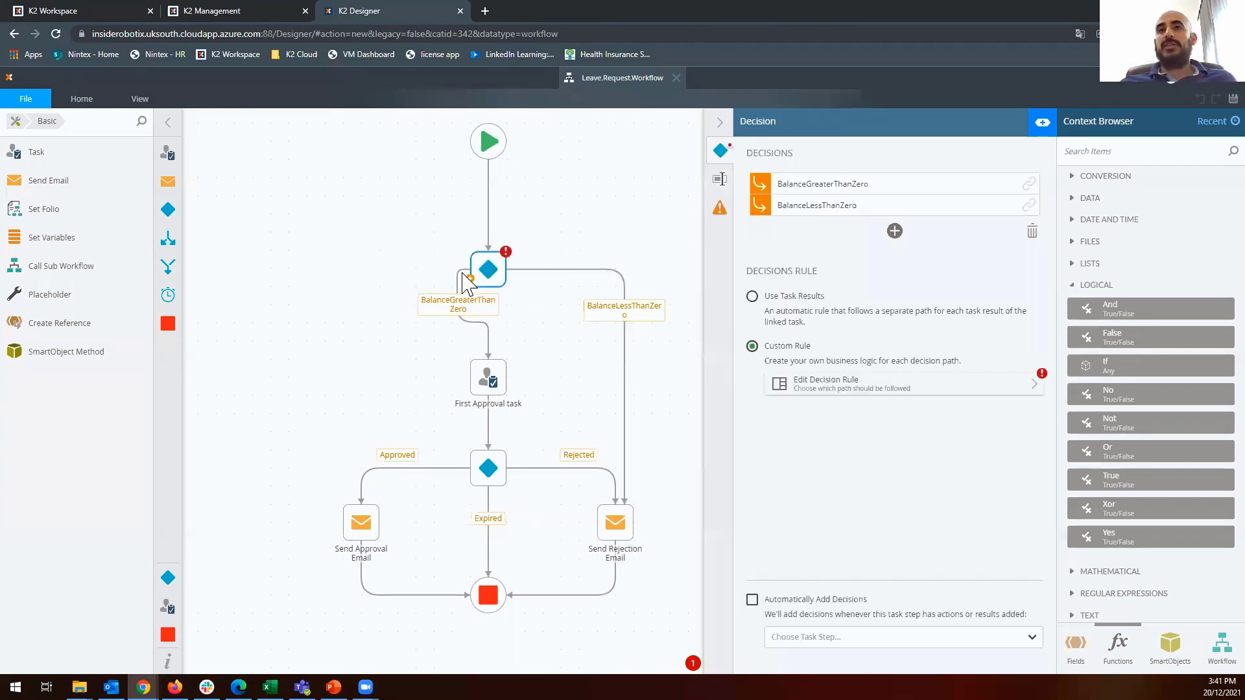
click(462, 272)
drag(470, 271, 491, 303)
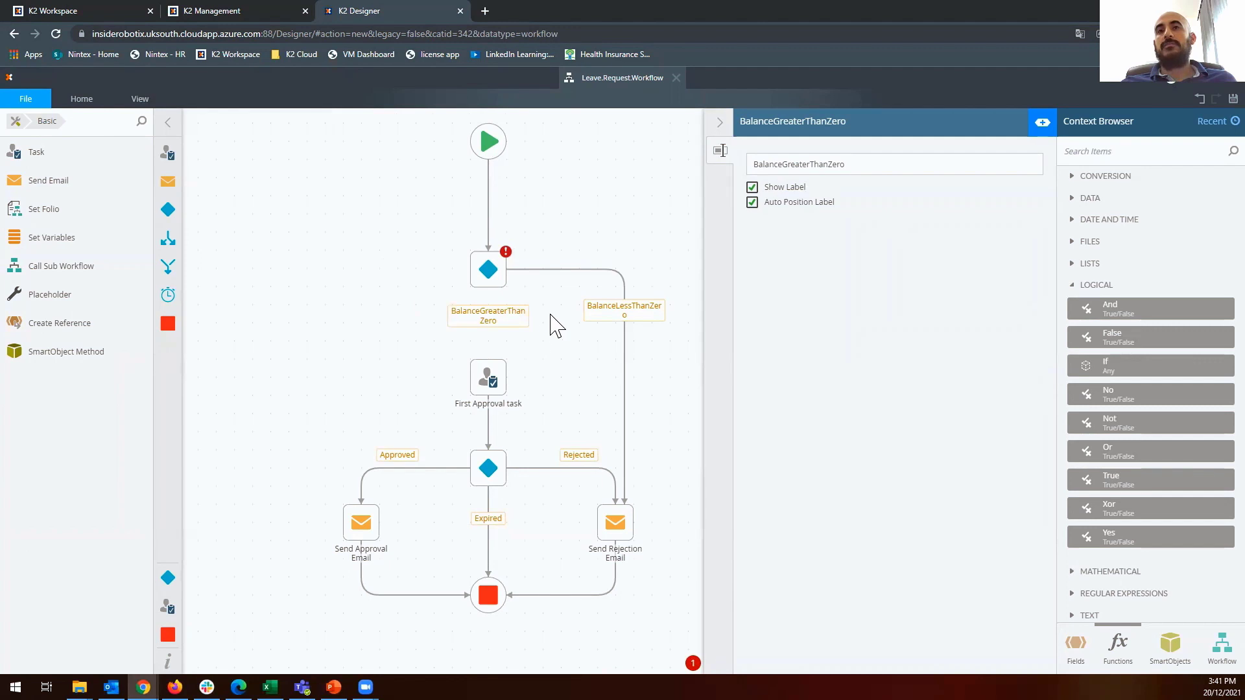
click(496, 294)
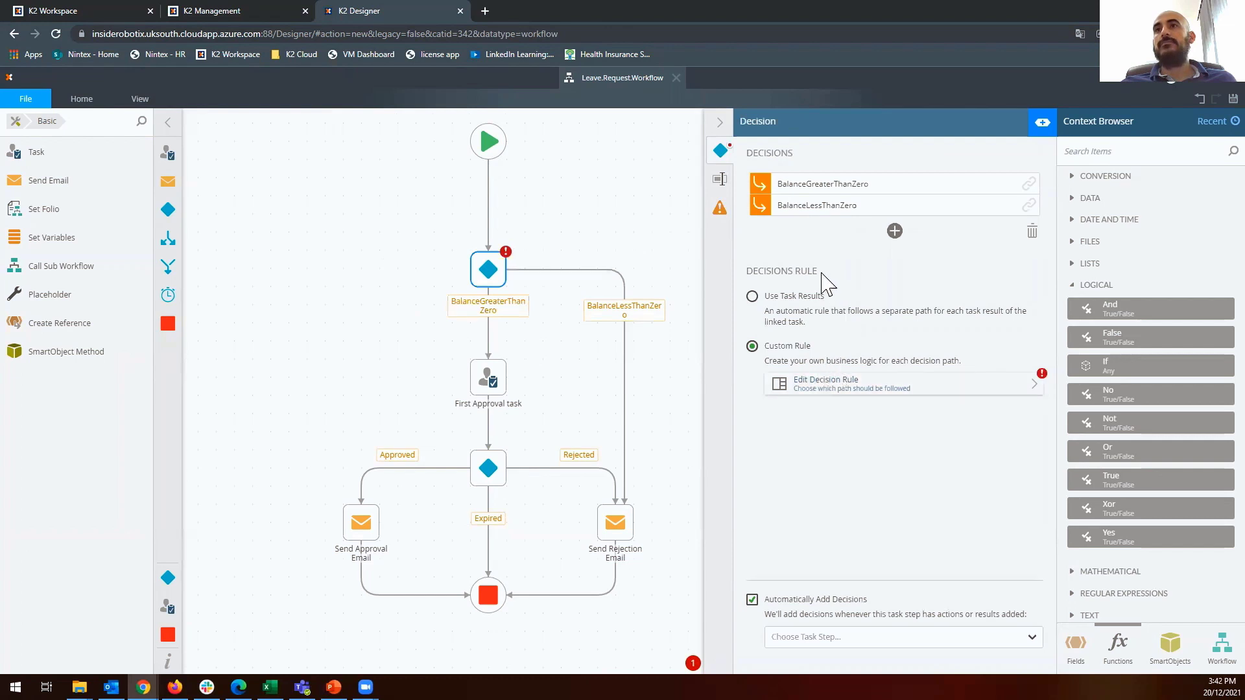
click(916, 389)
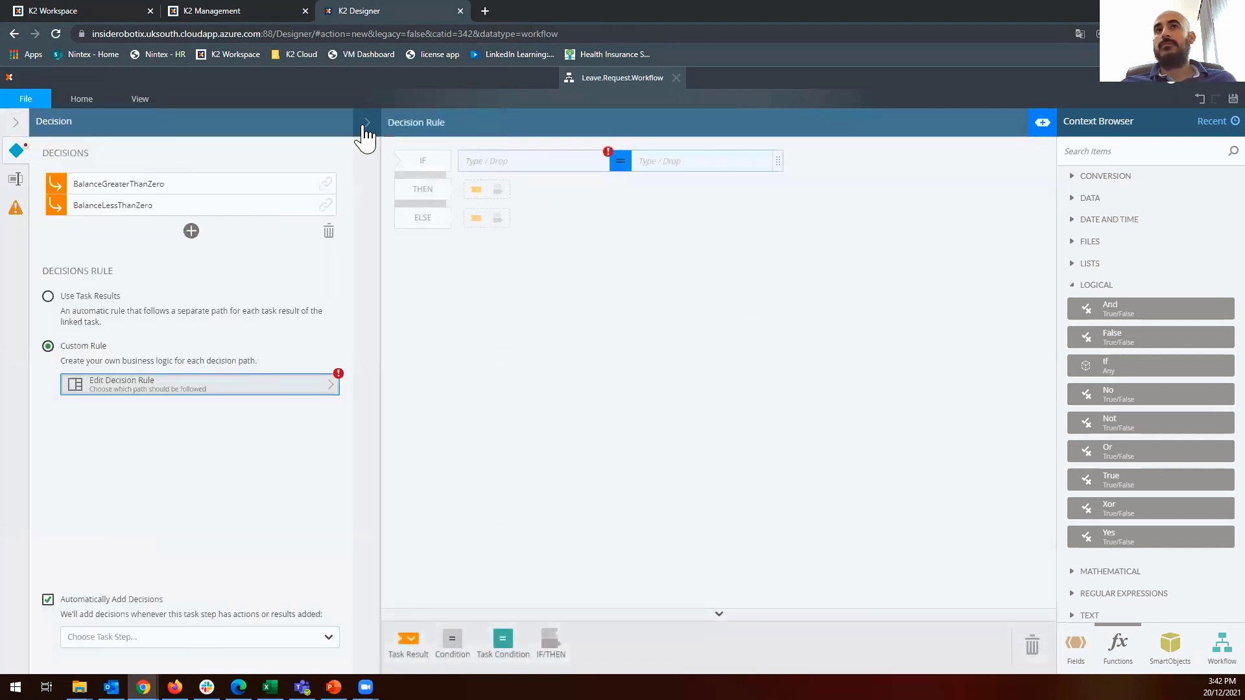
click(367, 125)
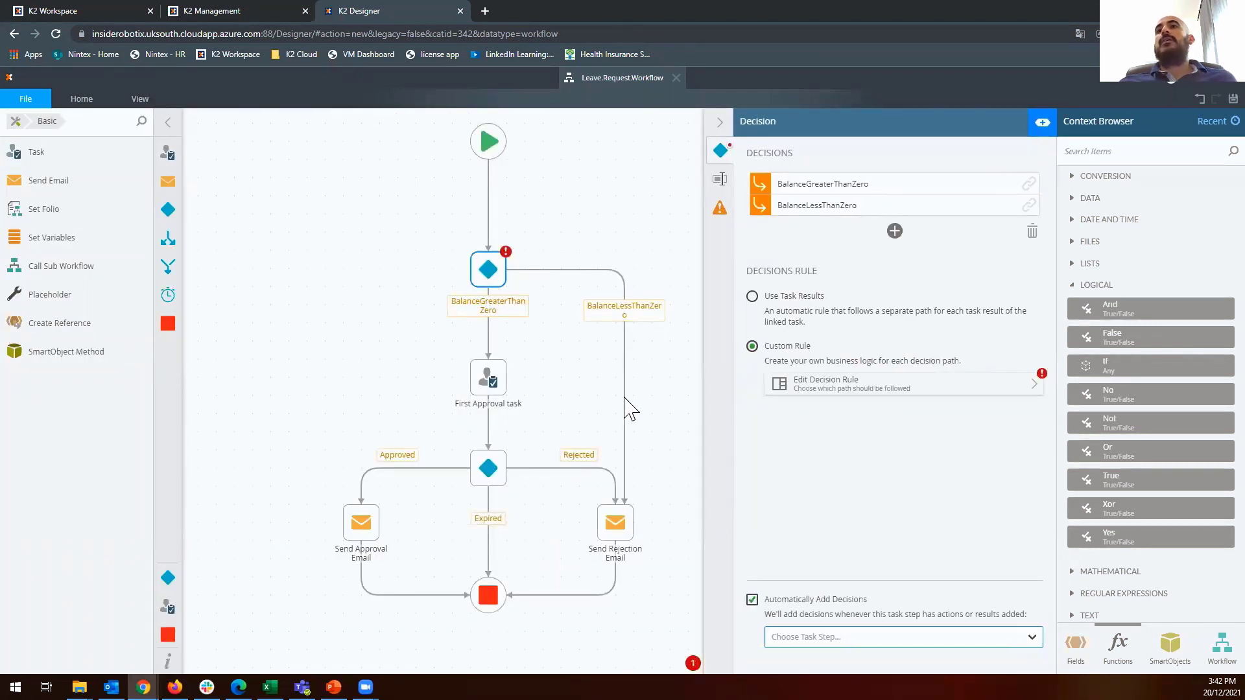
click(491, 273)
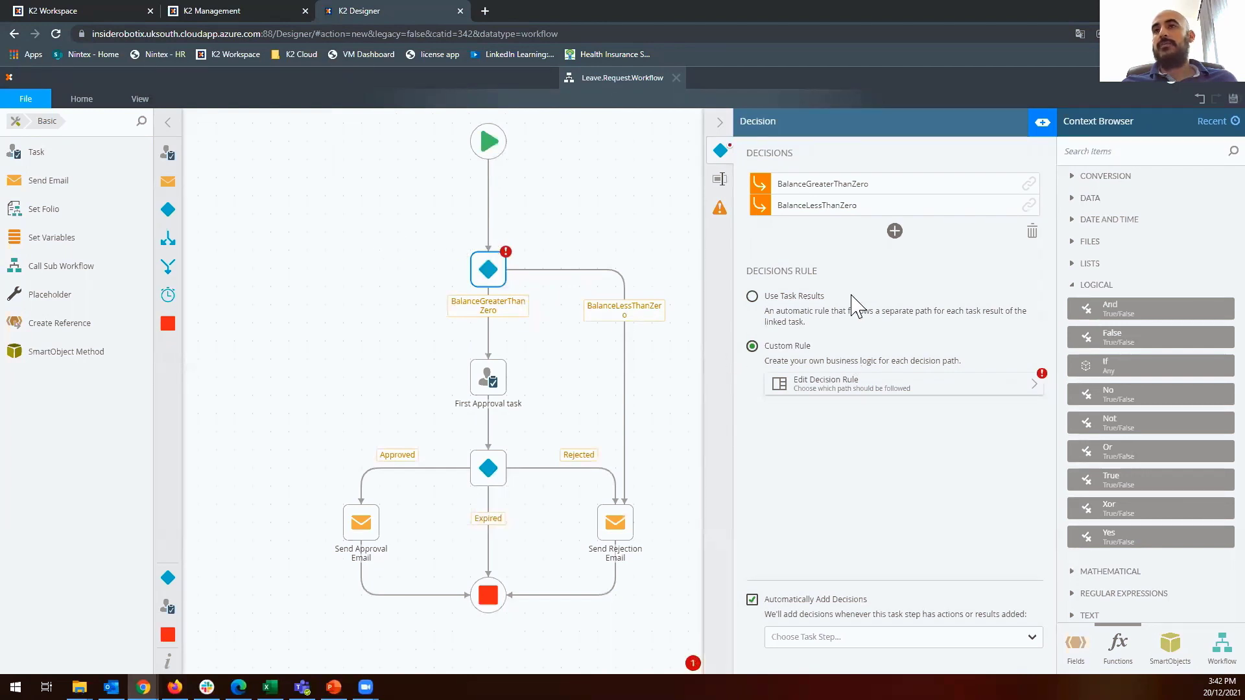
Add a workflow variable named Balance with the Number data type.
click(1084, 645)
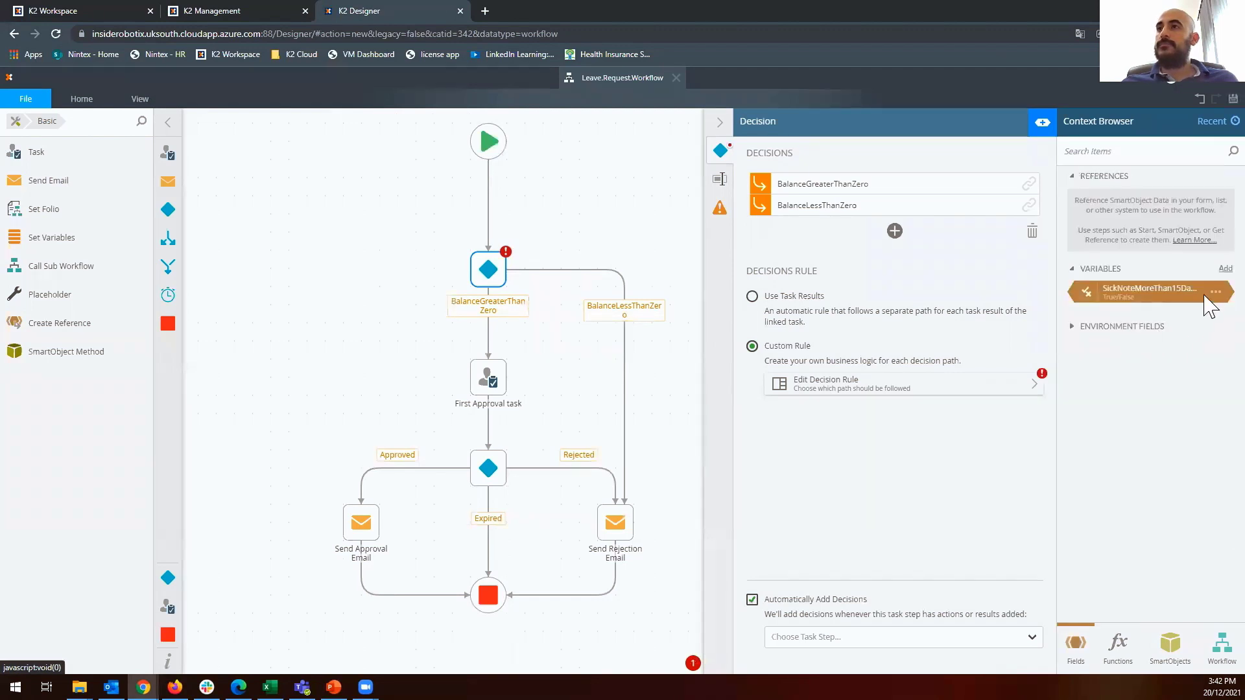
click(1225, 268)
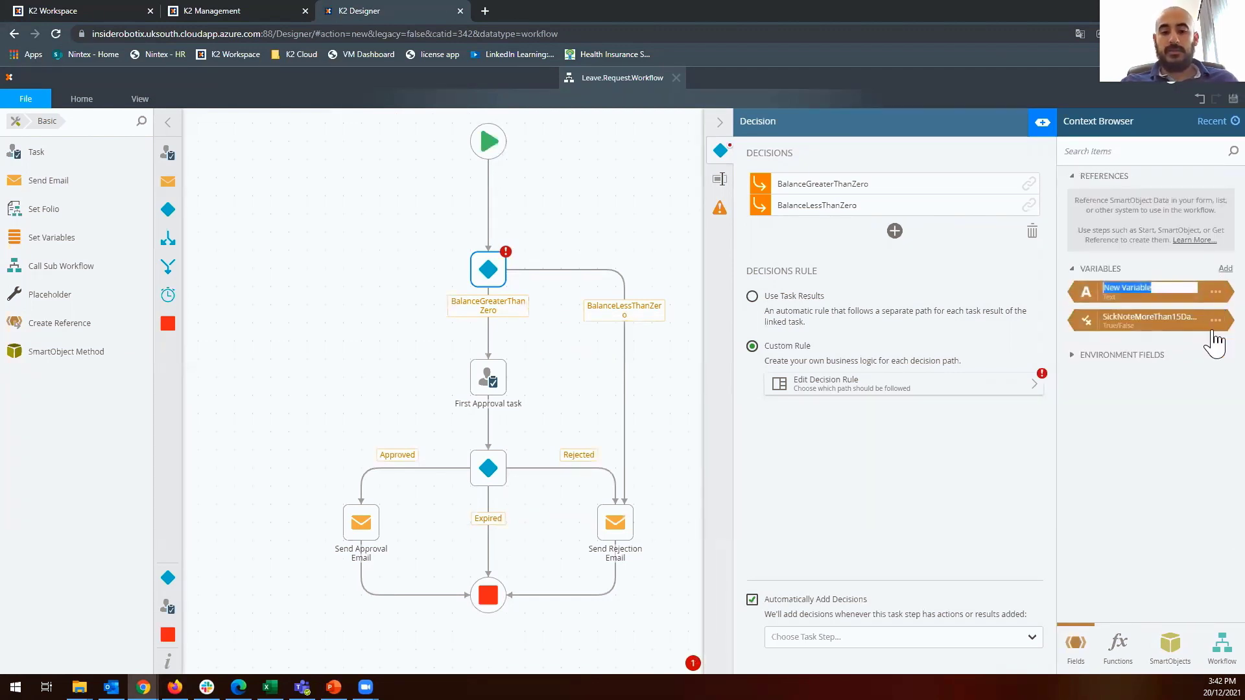
text(Balance)
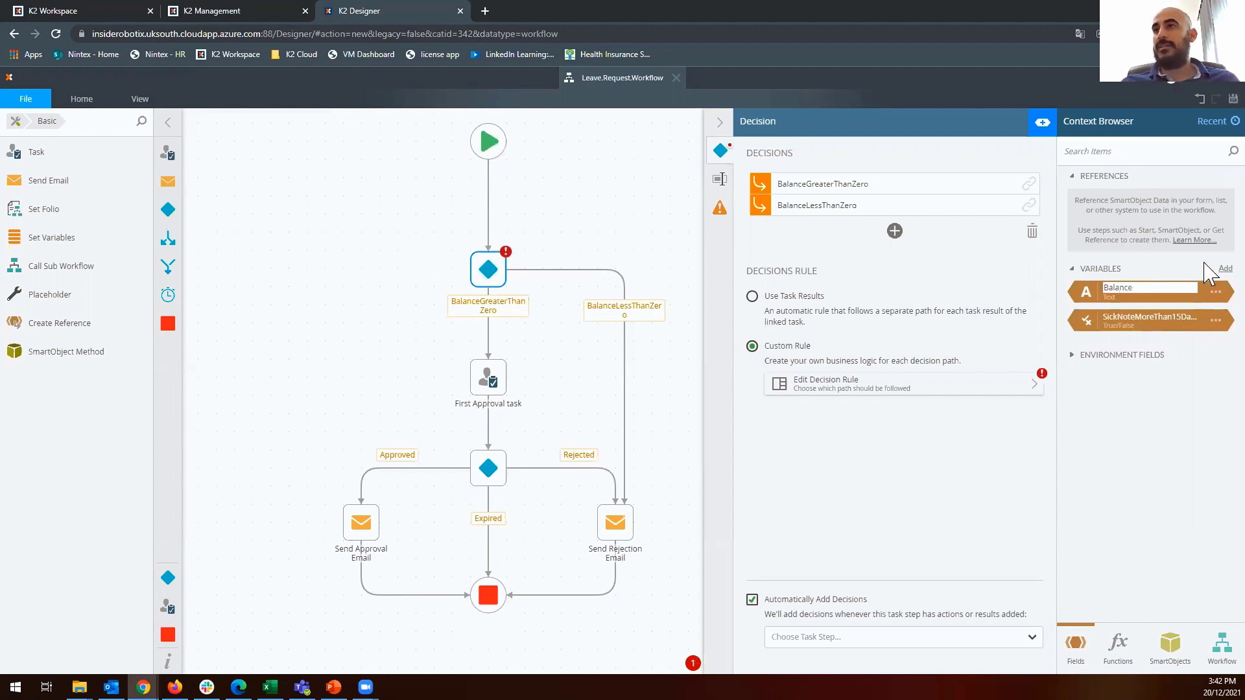
click(1088, 293)
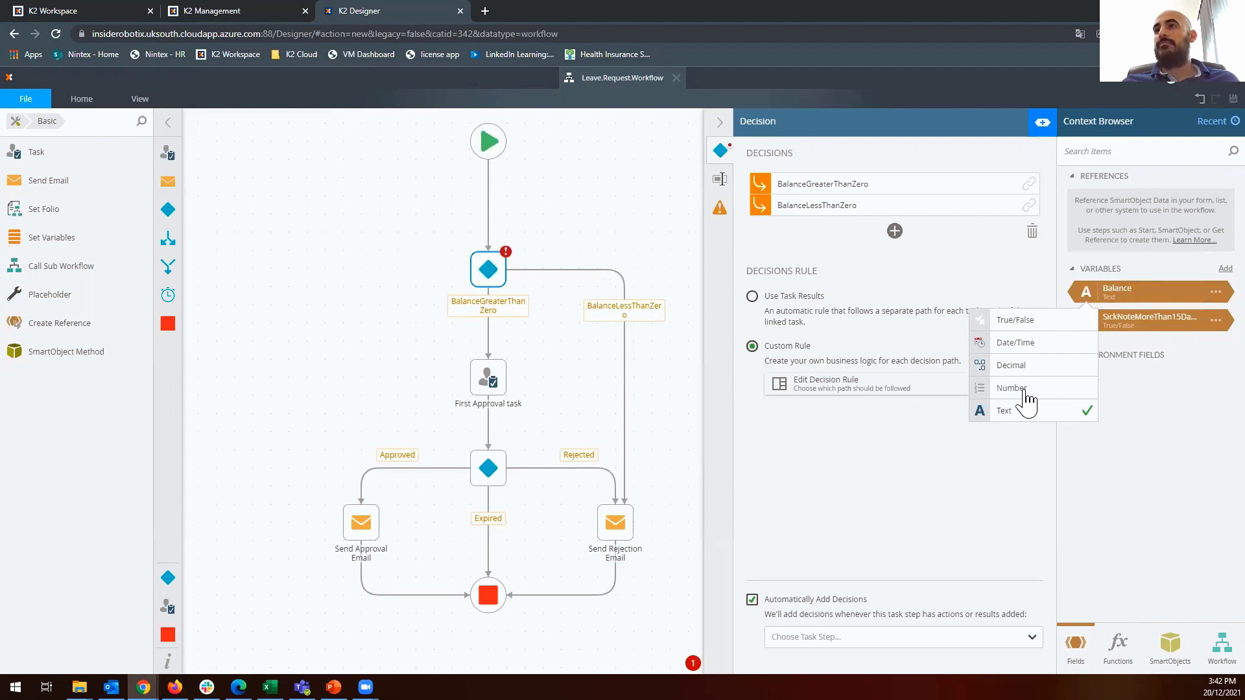
click(1011, 388)
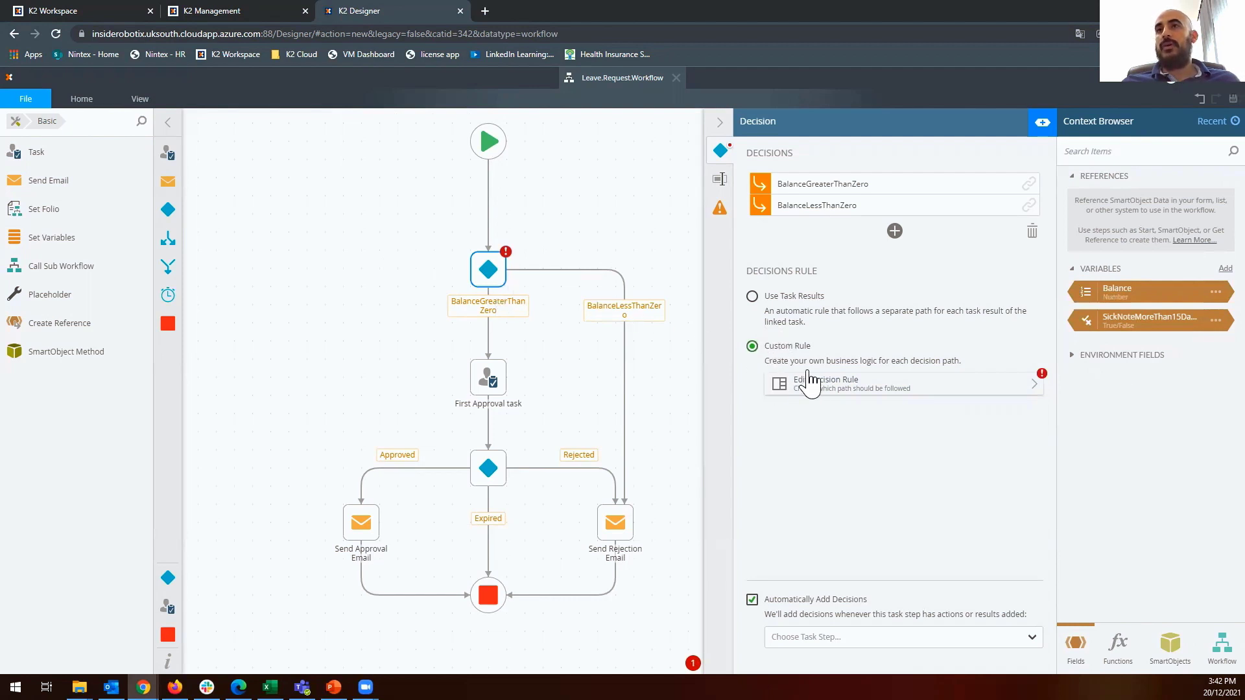
Set the new Decision step's custom rule condition to the Balance variable being Greater Than 0.
click(915, 389)
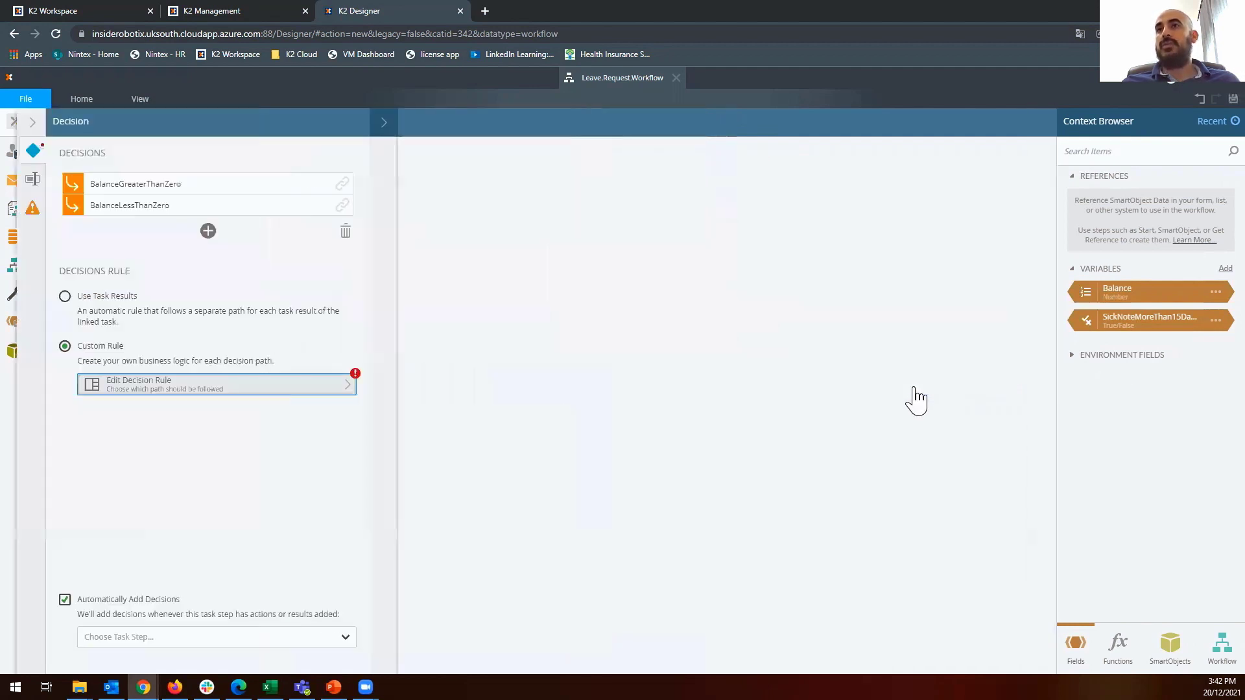
drag(1098, 297, 505, 172)
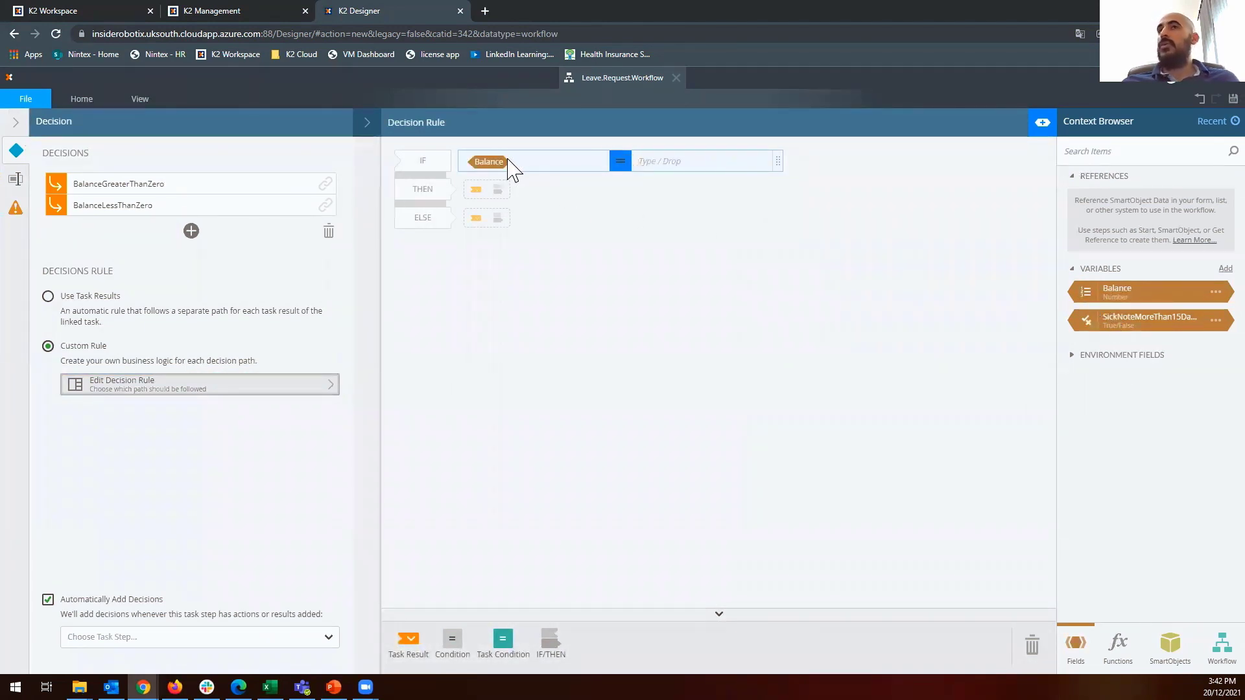
click(623, 166)
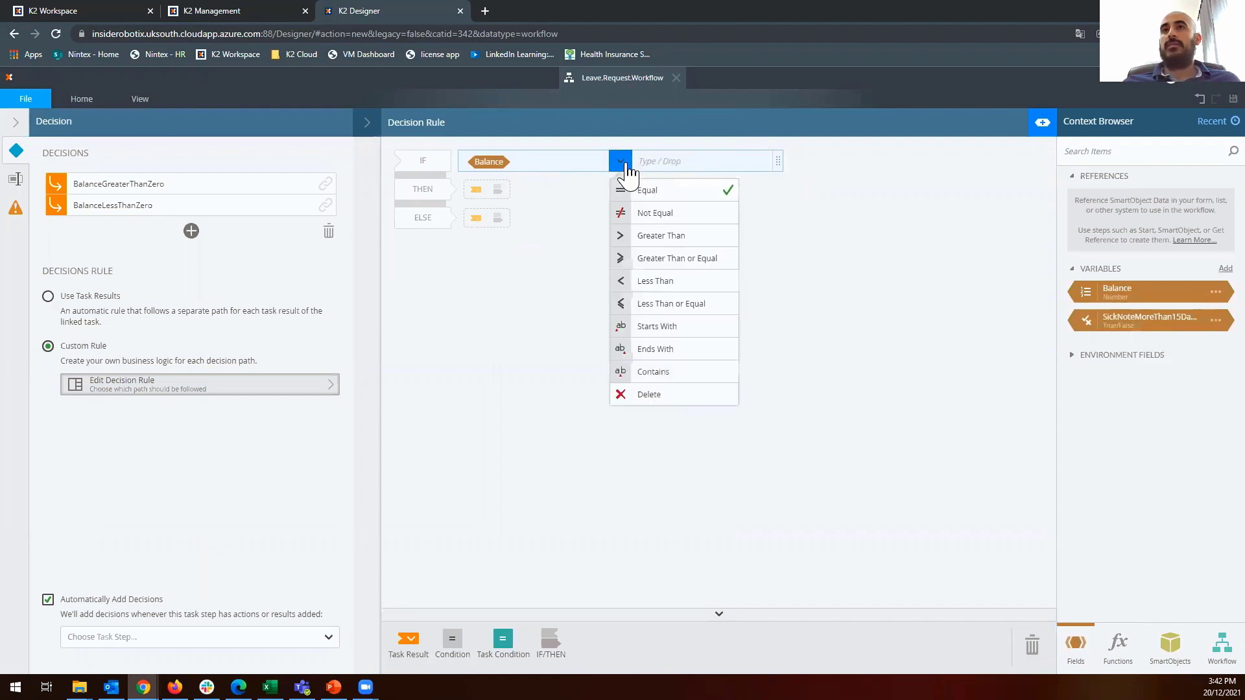
click(697, 237)
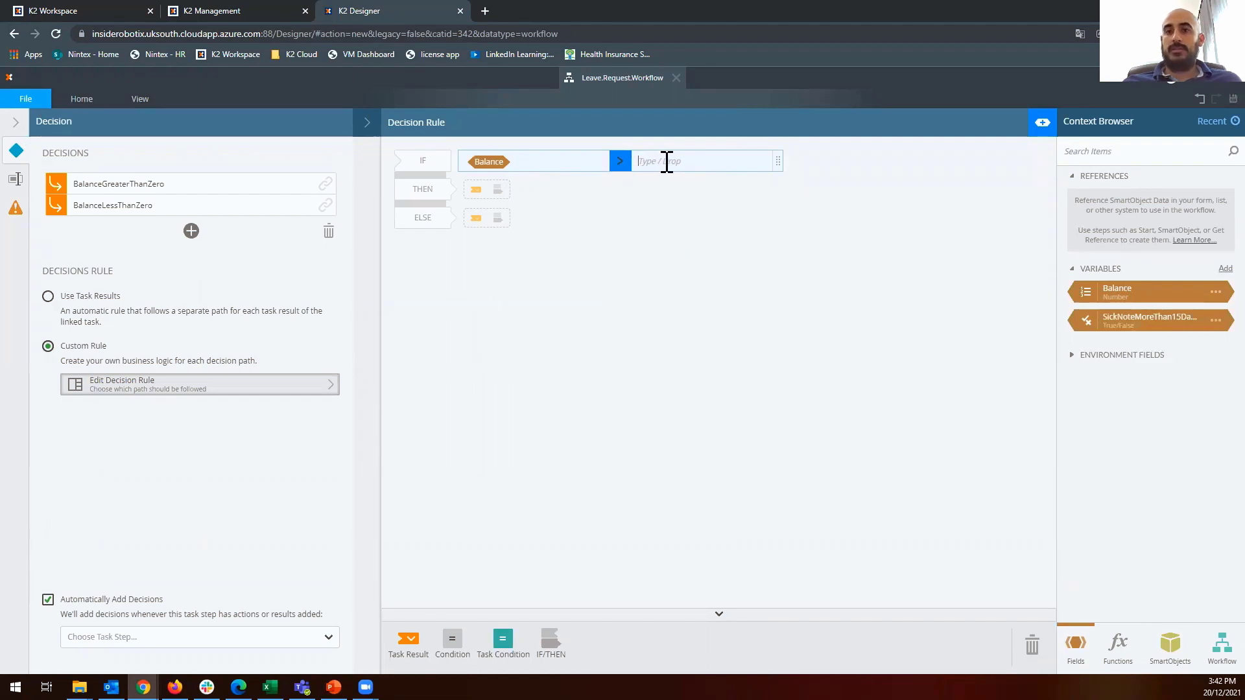
text(0)
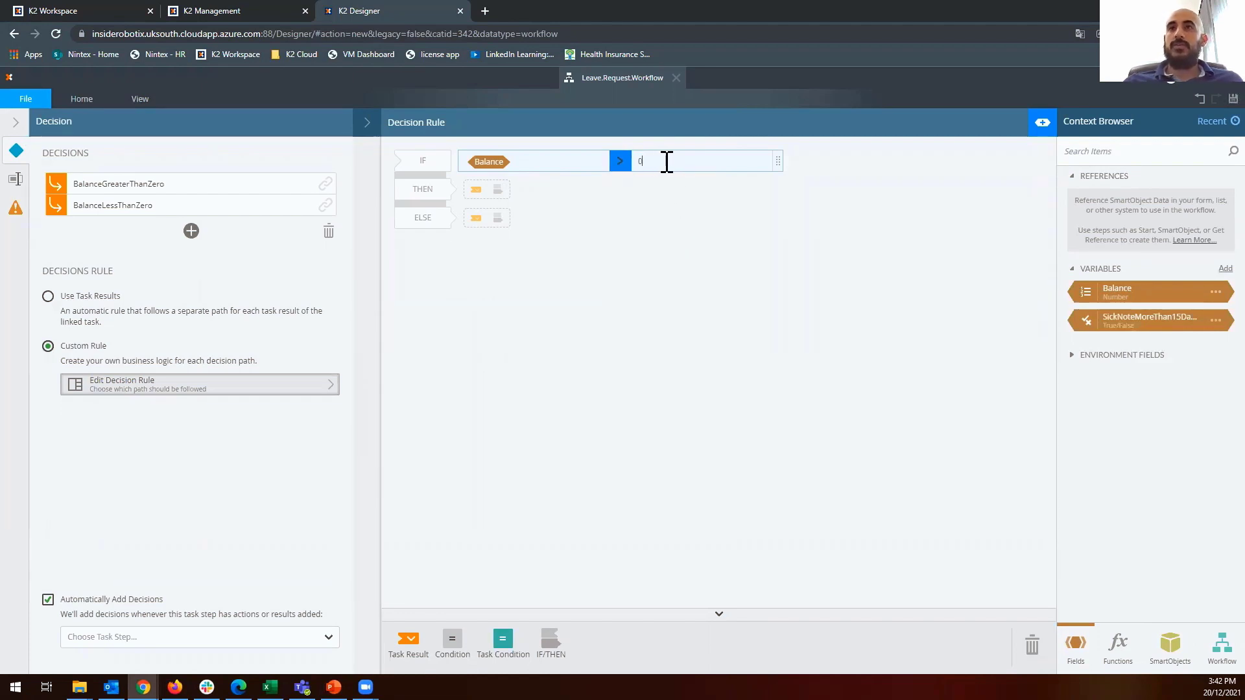
Set the decision rule's THEN result to BalanceGreaterThanZero and its ELSE result to BalanceLessThanZero, and return to the workflow canvas.
click(479, 194)
click(478, 191)
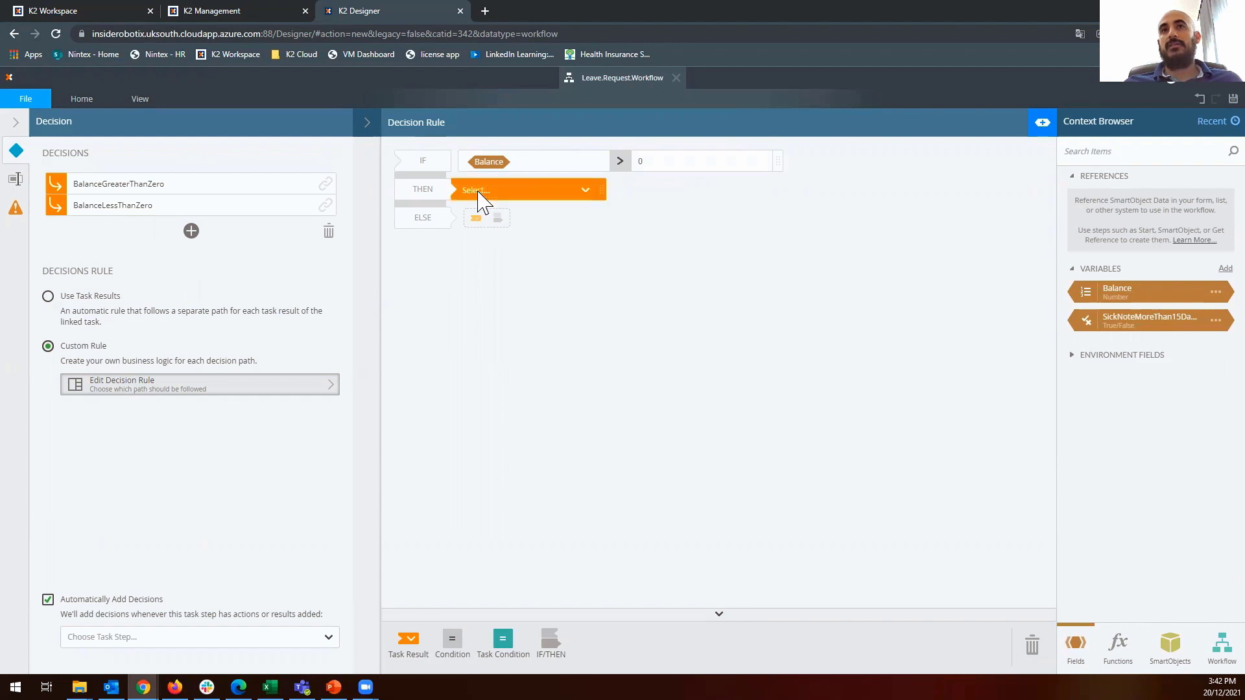
click(515, 195)
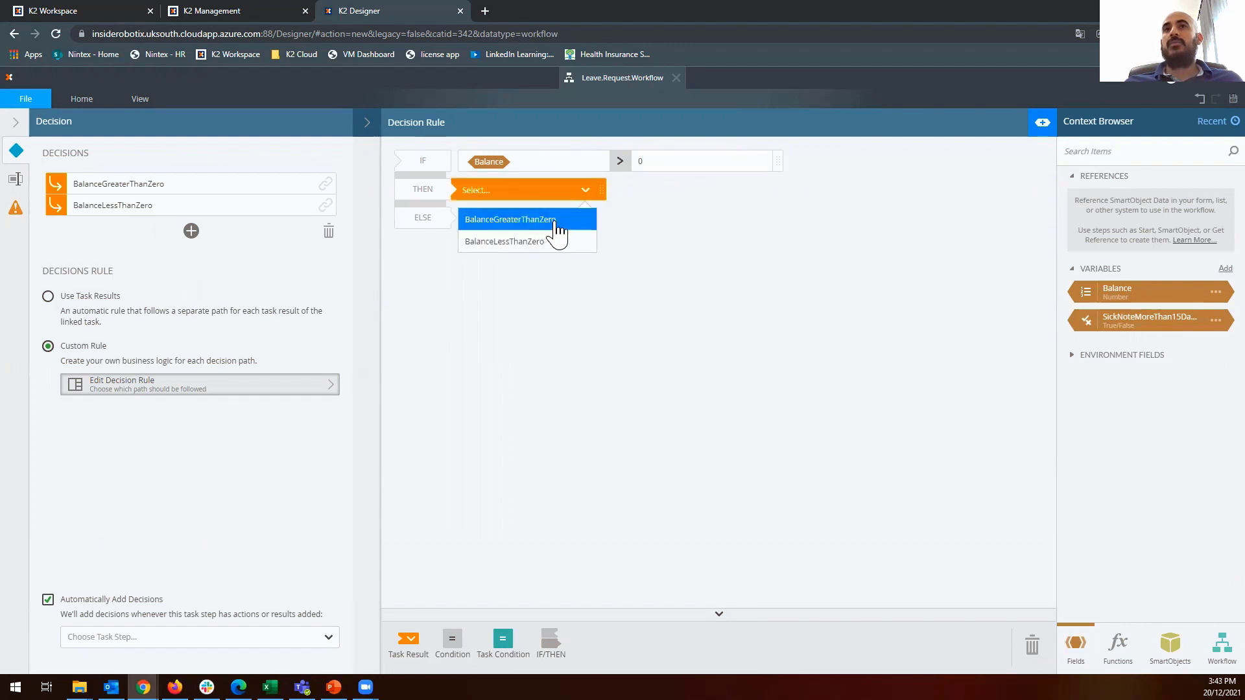
click(519, 219)
click(478, 218)
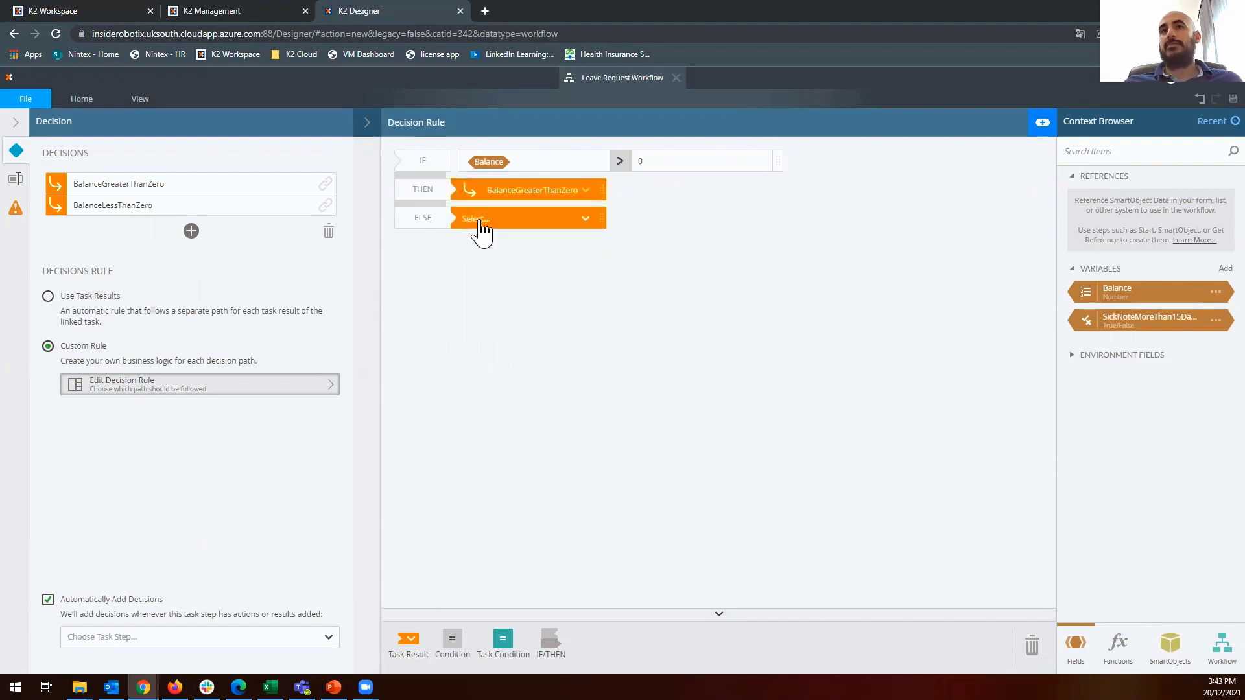
click(586, 221)
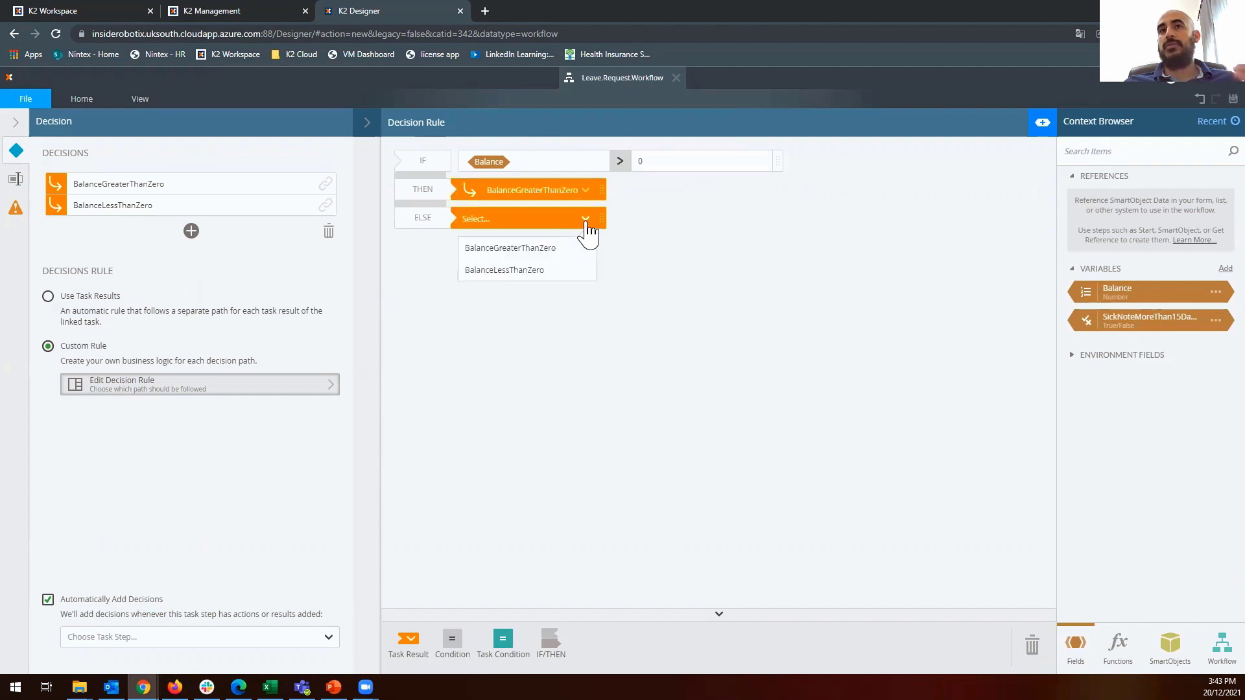
click(558, 271)
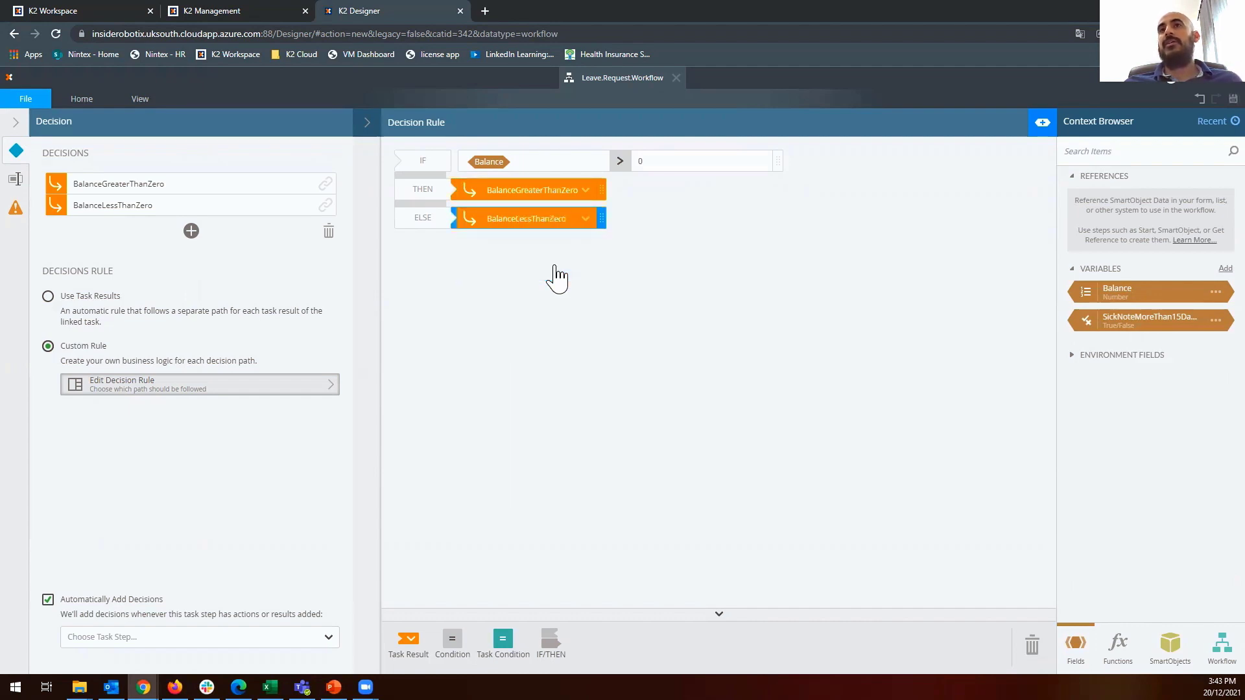
click(366, 130)
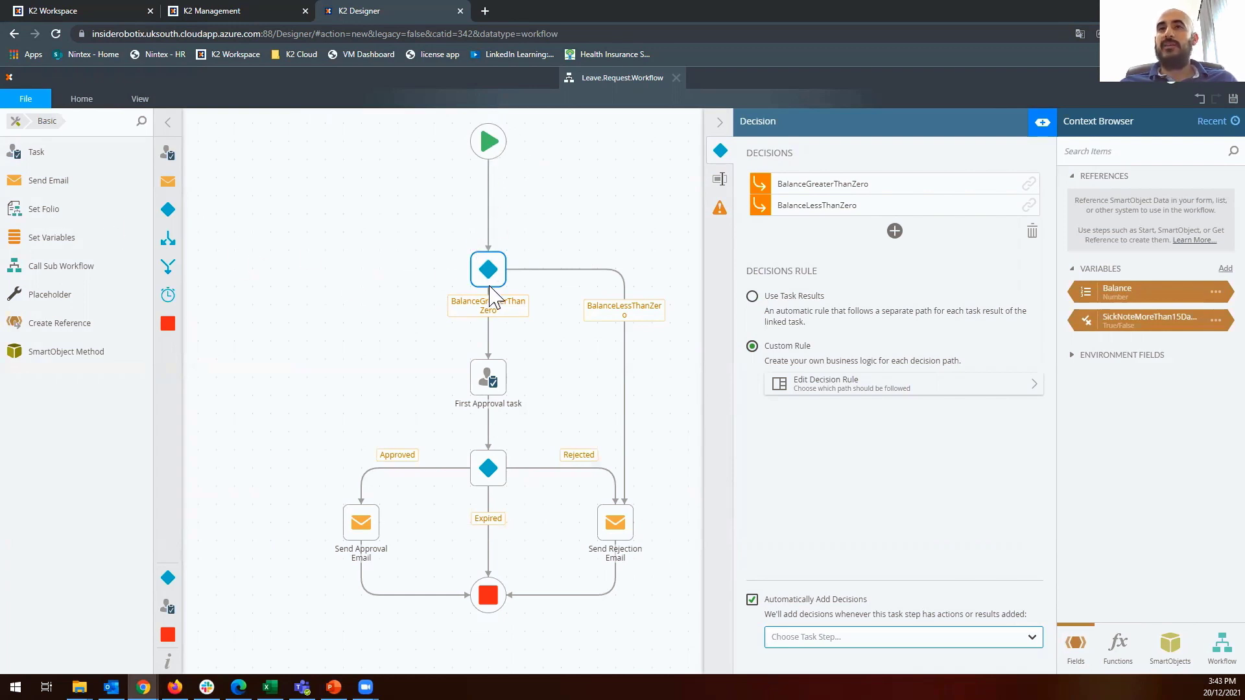
Detach Start's outgoing line from the Decision step so it ends in the empty space between them.
click(489, 225)
drag(489, 250, 490, 201)
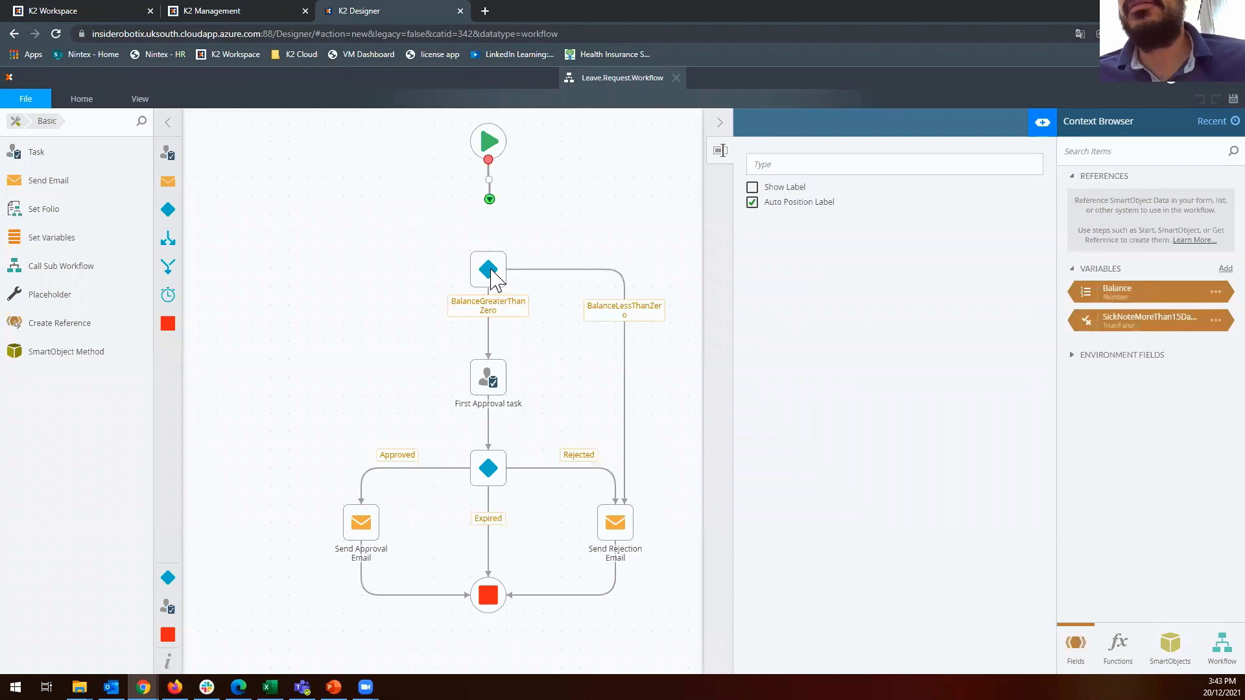
click(488, 269)
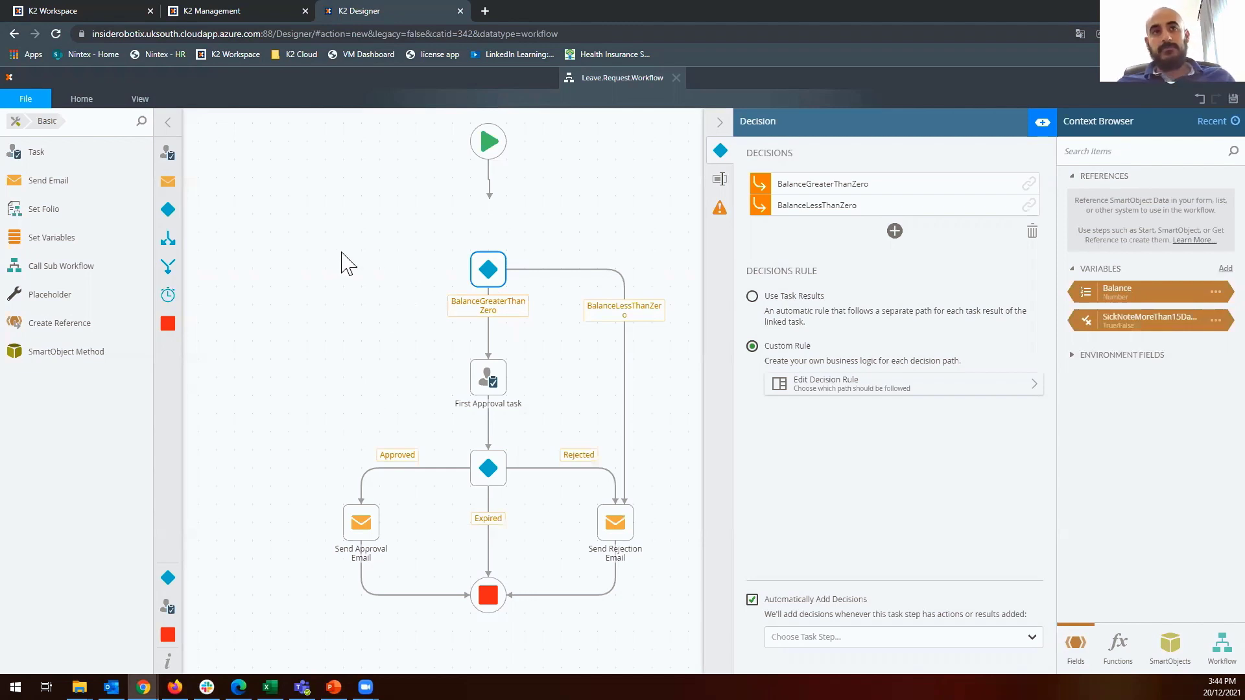
Add a Placeholder step between Start and the balance Decision, connecting Start to it and it to the Decision.
click(15, 124)
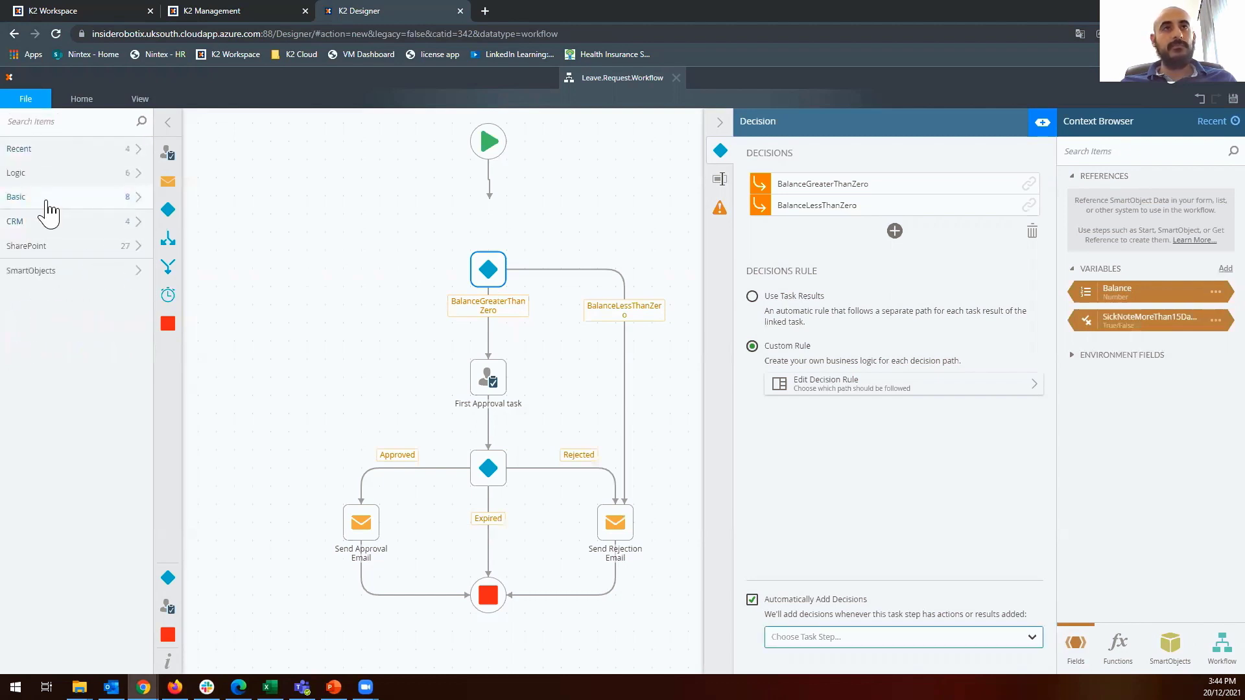
click(51, 174)
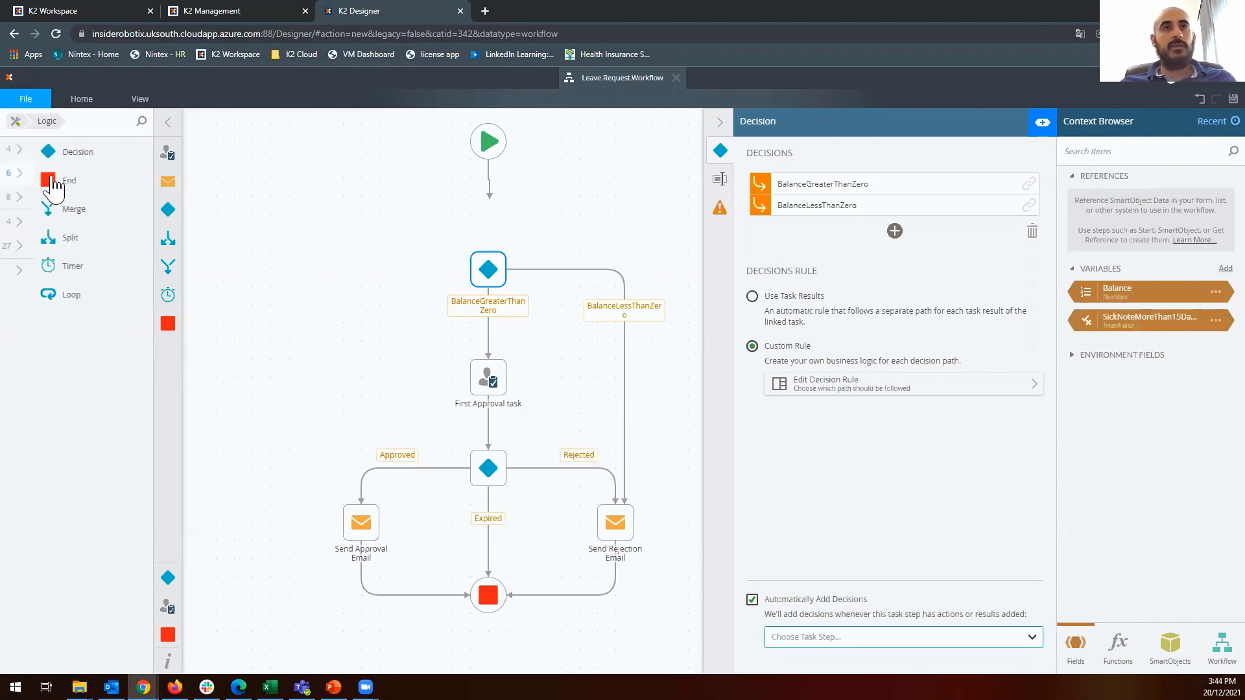
click(16, 123)
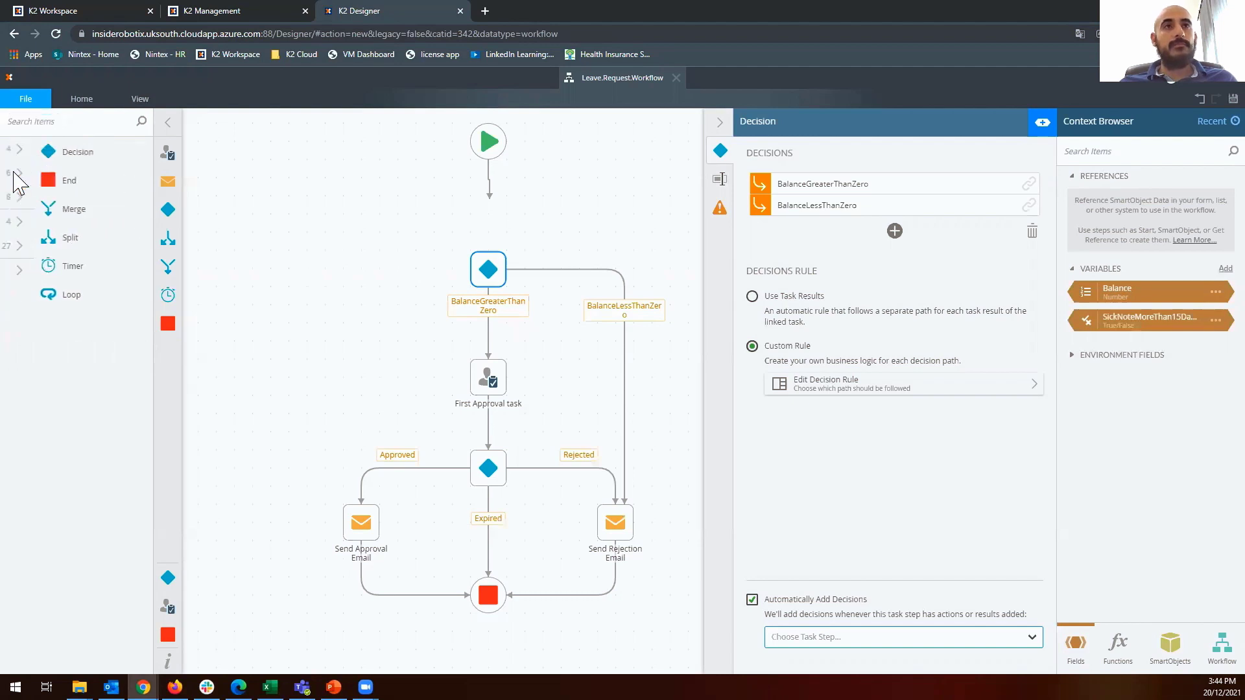
click(30, 200)
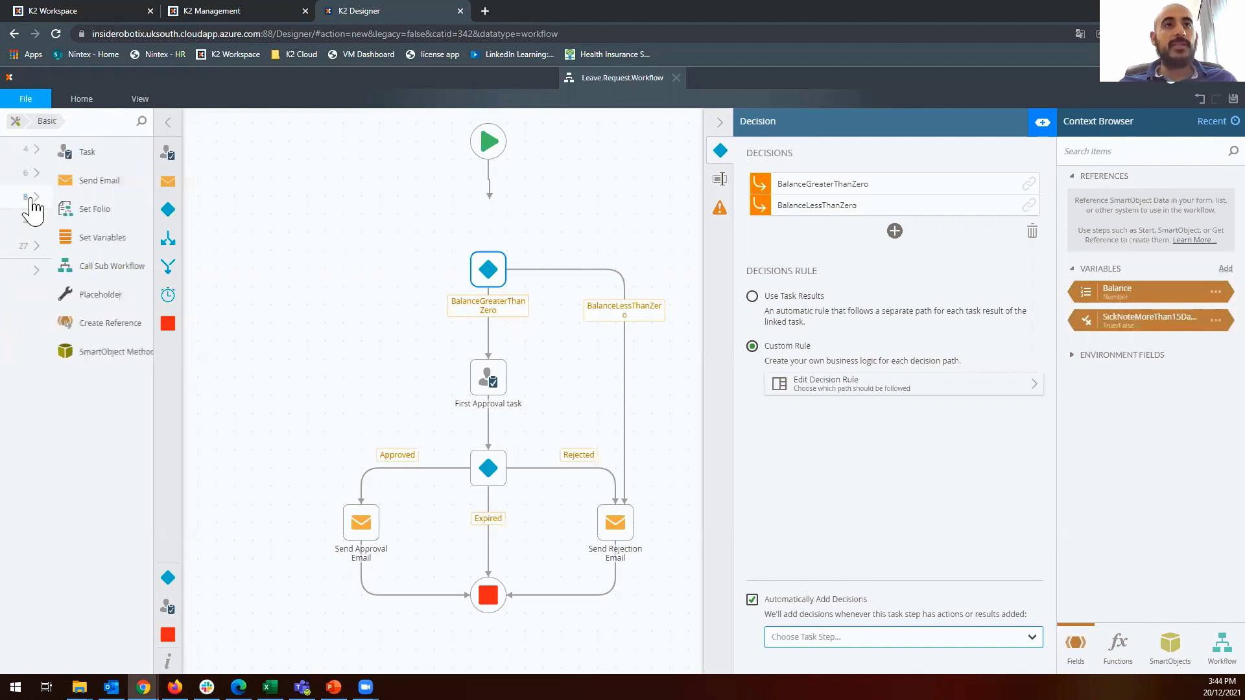
drag(97, 303, 490, 246)
click(491, 186)
click(491, 219)
click(488, 241)
click(632, 217)
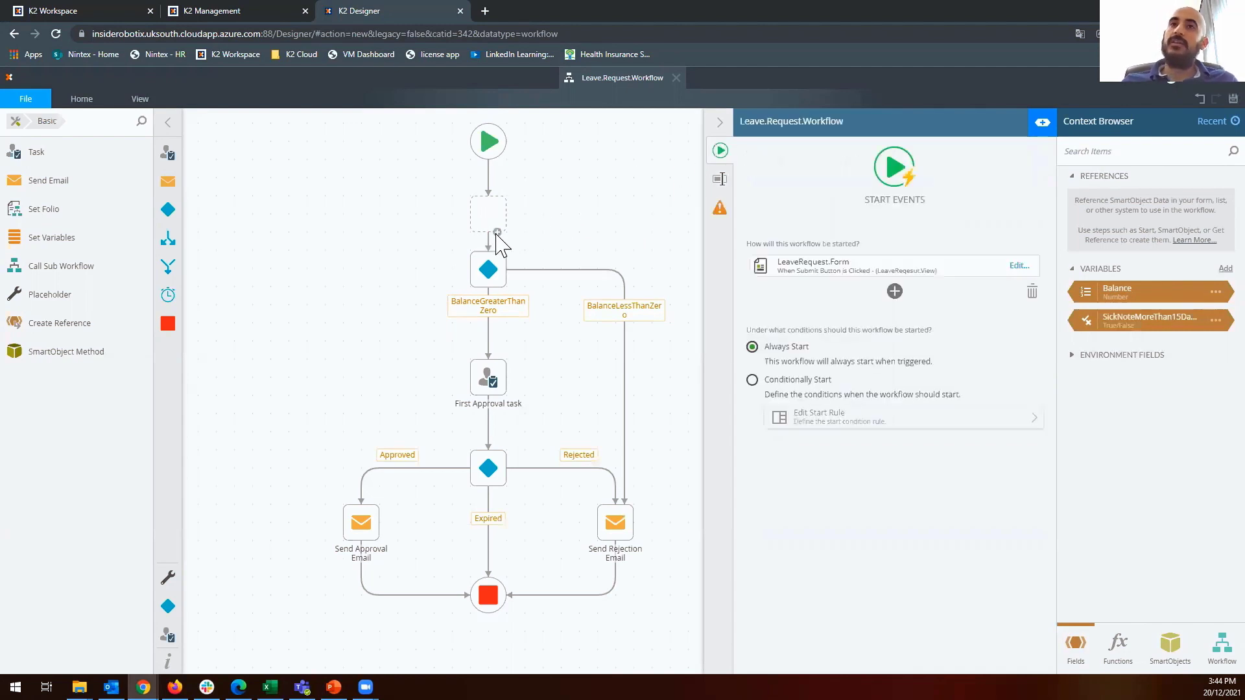
Space out the top of the flow by shifting the Placeholder and Start steps upward above the Decision.
drag(496, 226, 488, 208)
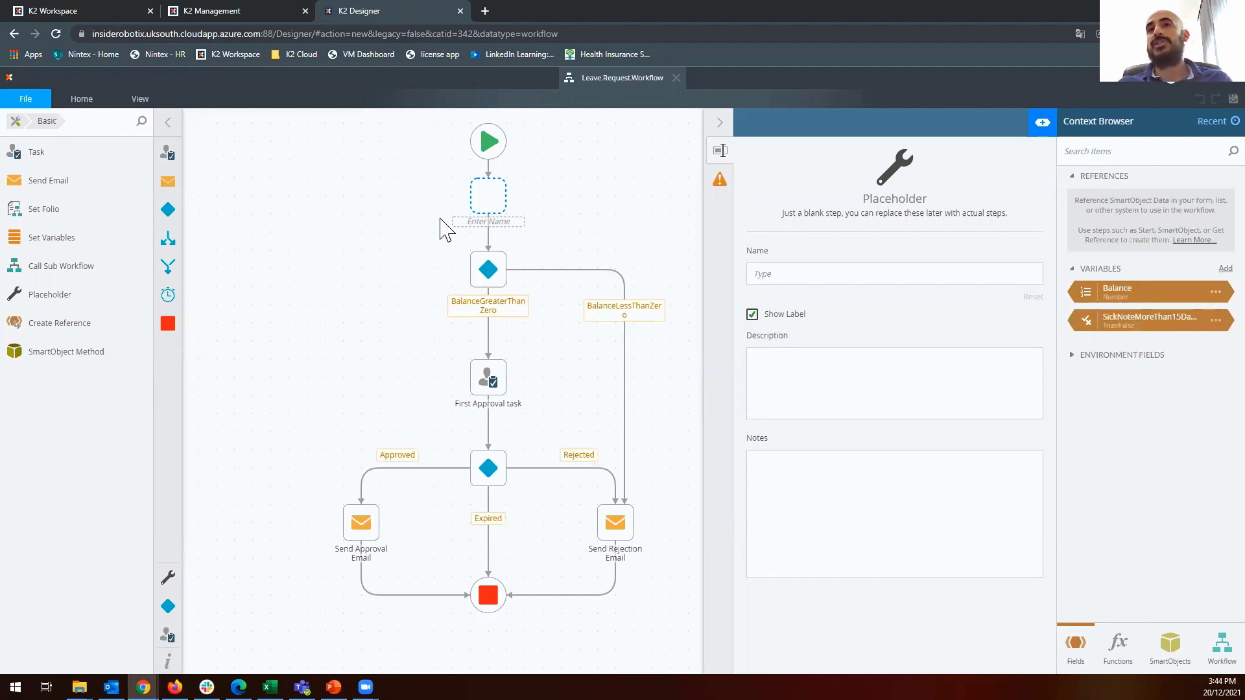
click(1114, 291)
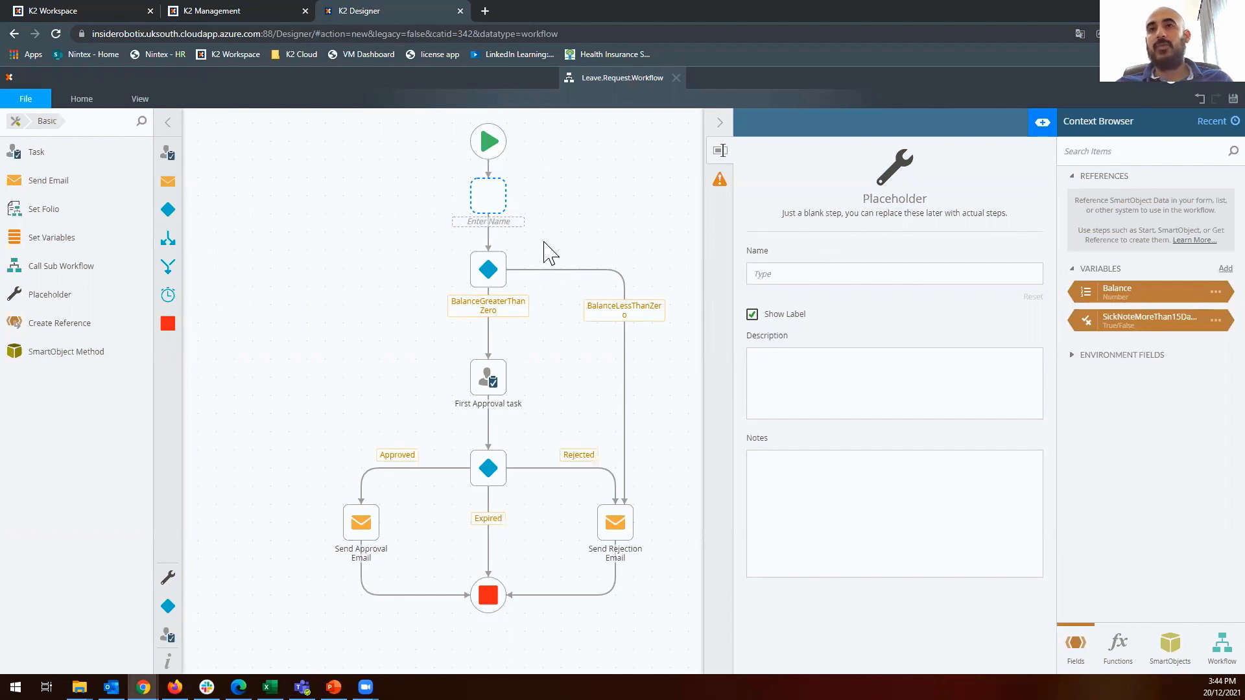
drag(491, 142, 493, 125)
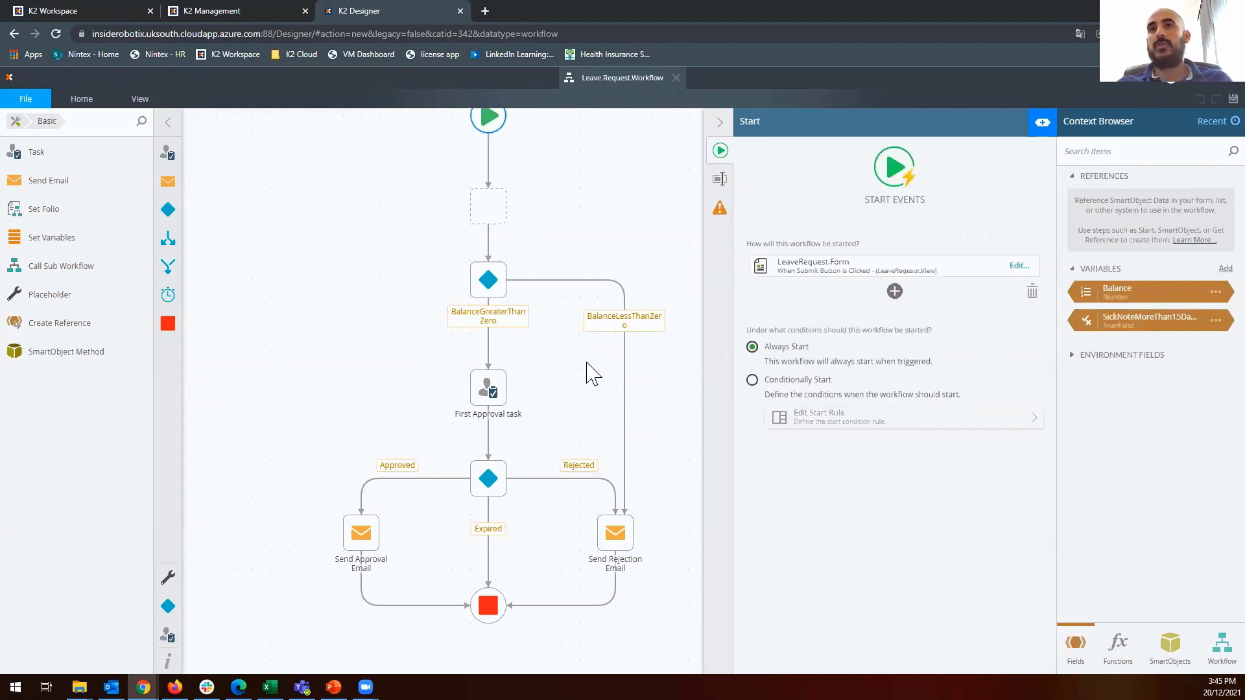
click(490, 210)
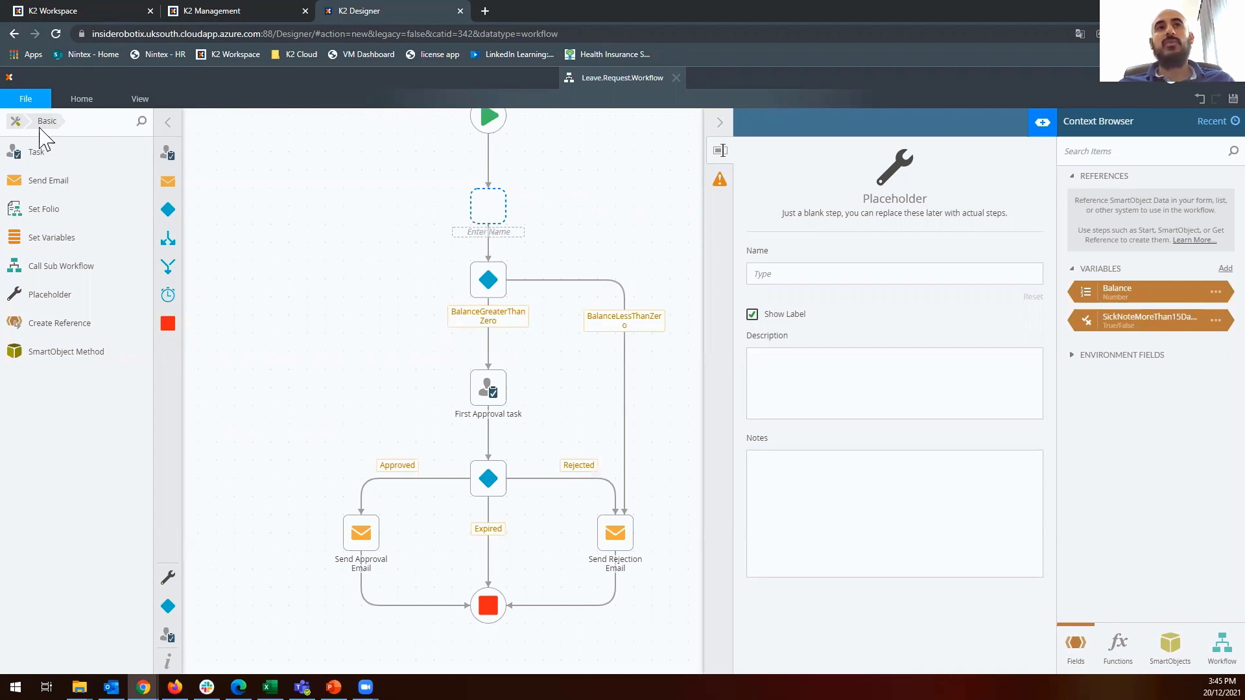
Deploy the leave request workflow with the balance check and return to its canvas.
click(20, 101)
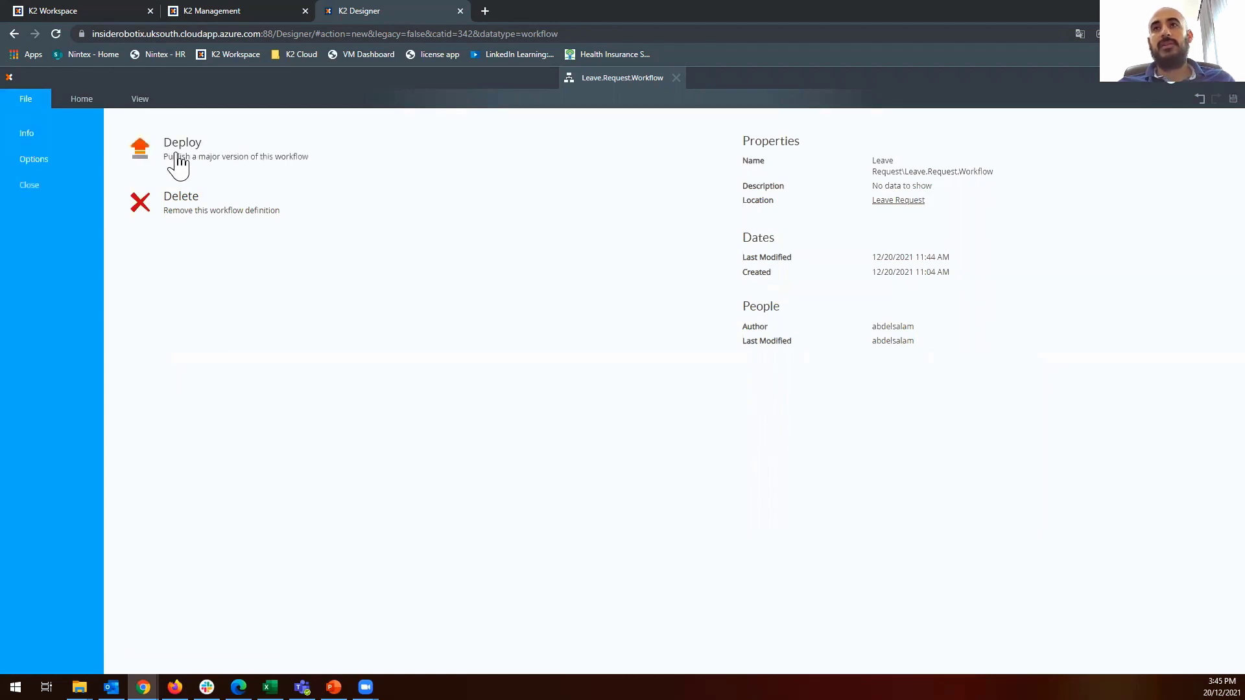
click(177, 155)
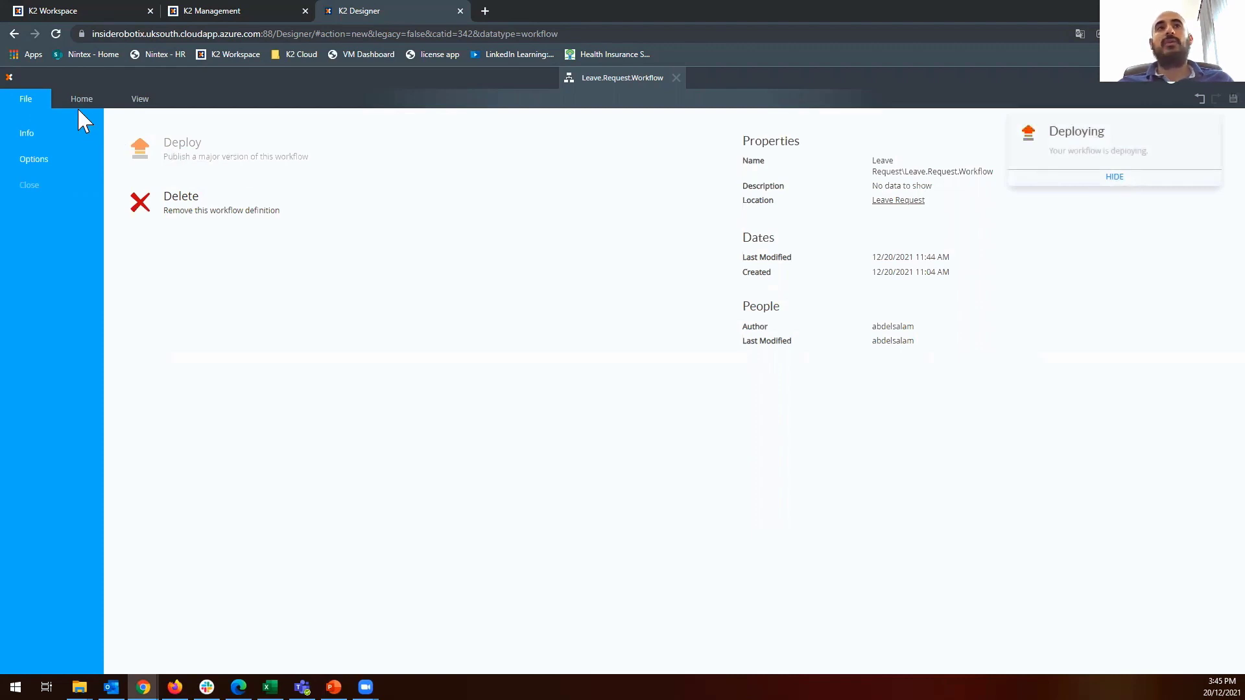
click(21, 97)
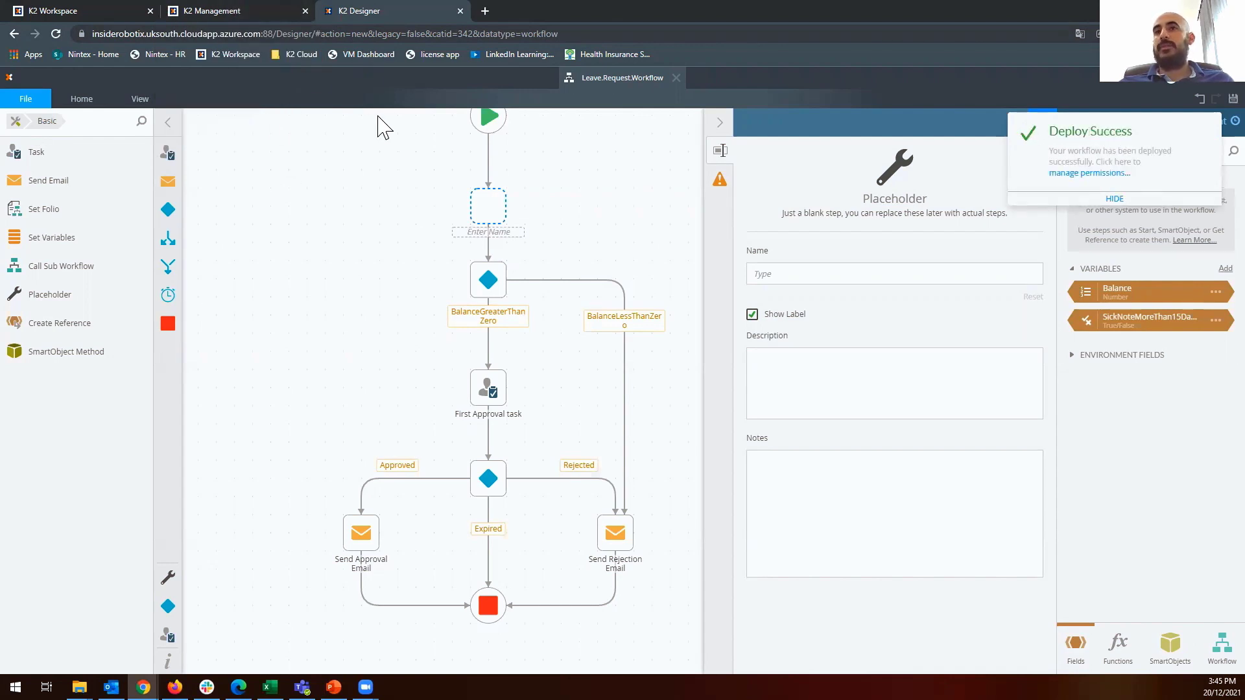
Switch to K2 Management and check the refreshed version list of Leave.Request.Workflow.
click(249, 9)
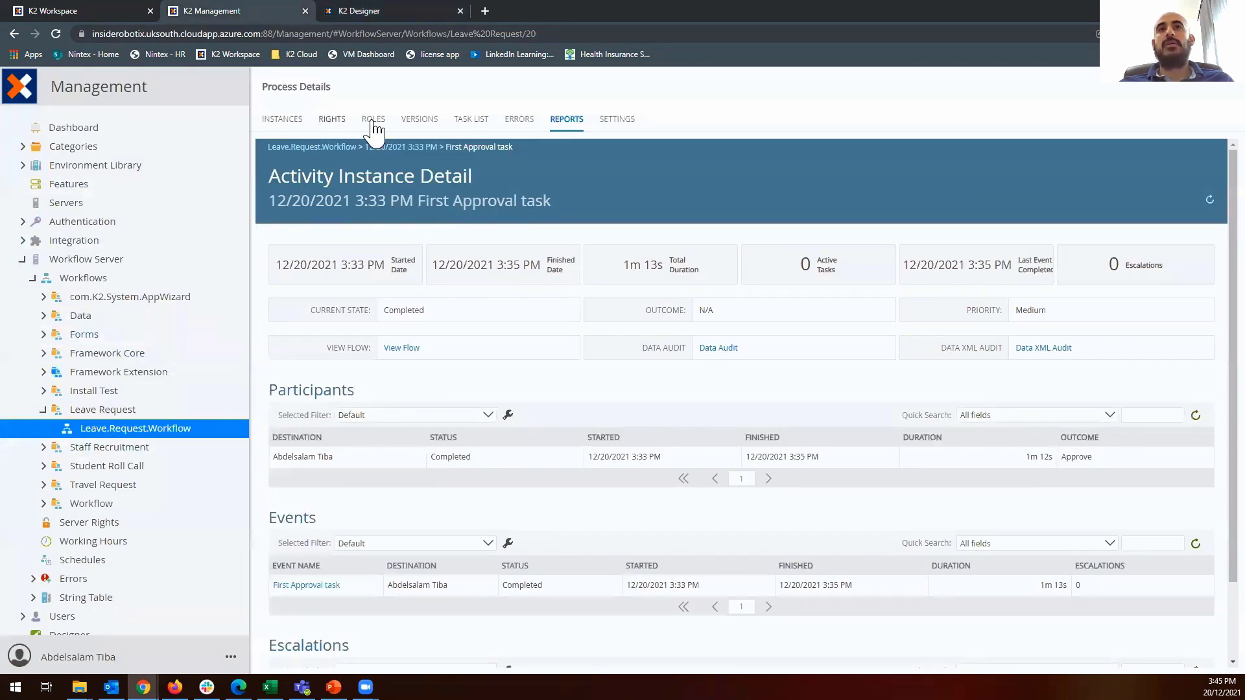
click(418, 124)
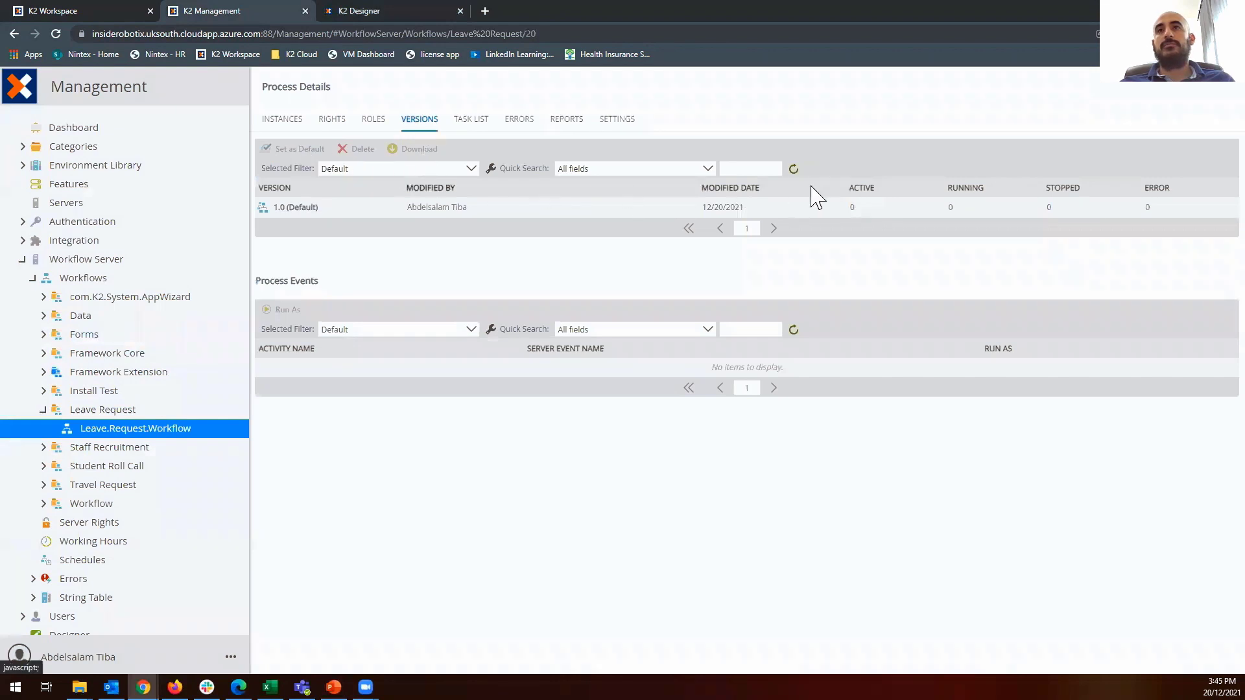
click(793, 169)
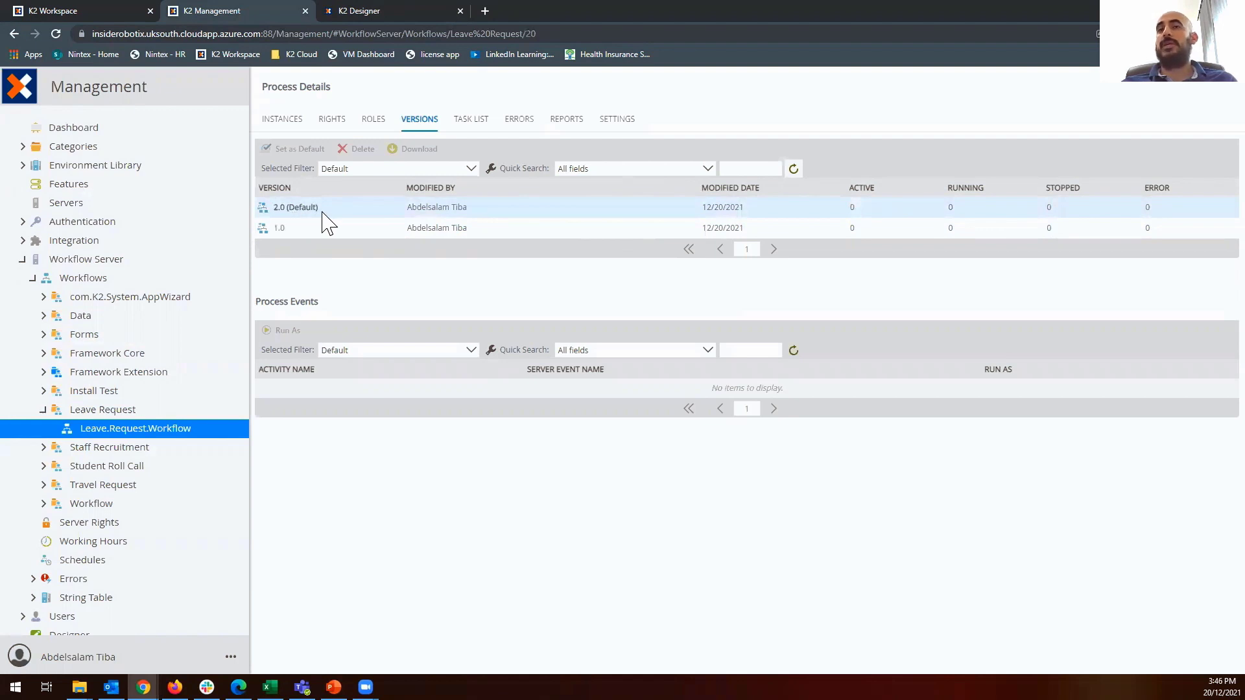
Return to K2 Designer and add a Timer step below the Send Approval Email step.
click(350, 13)
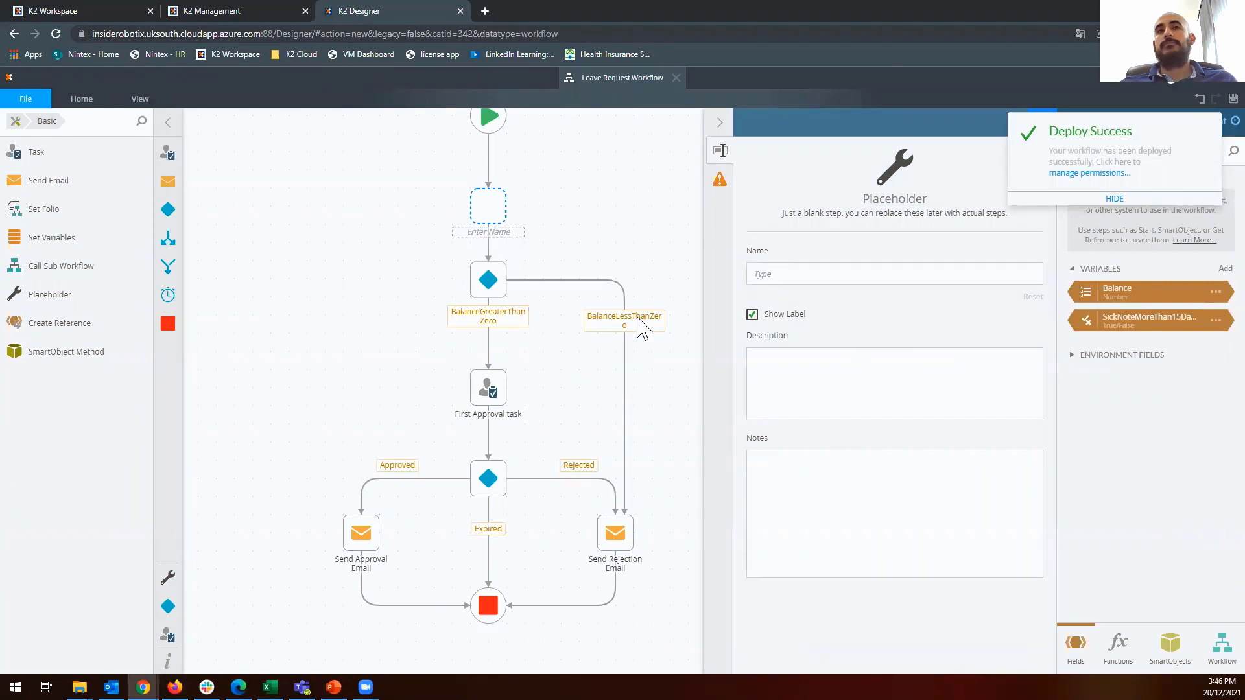
click(16, 122)
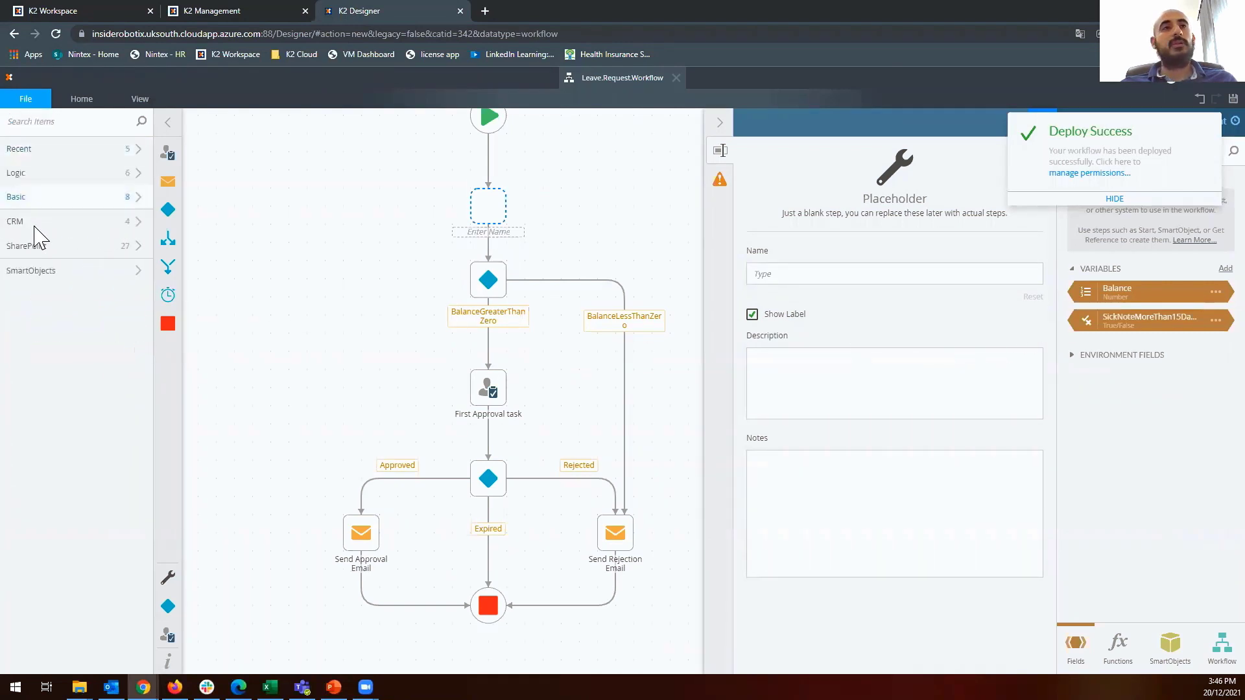
click(46, 179)
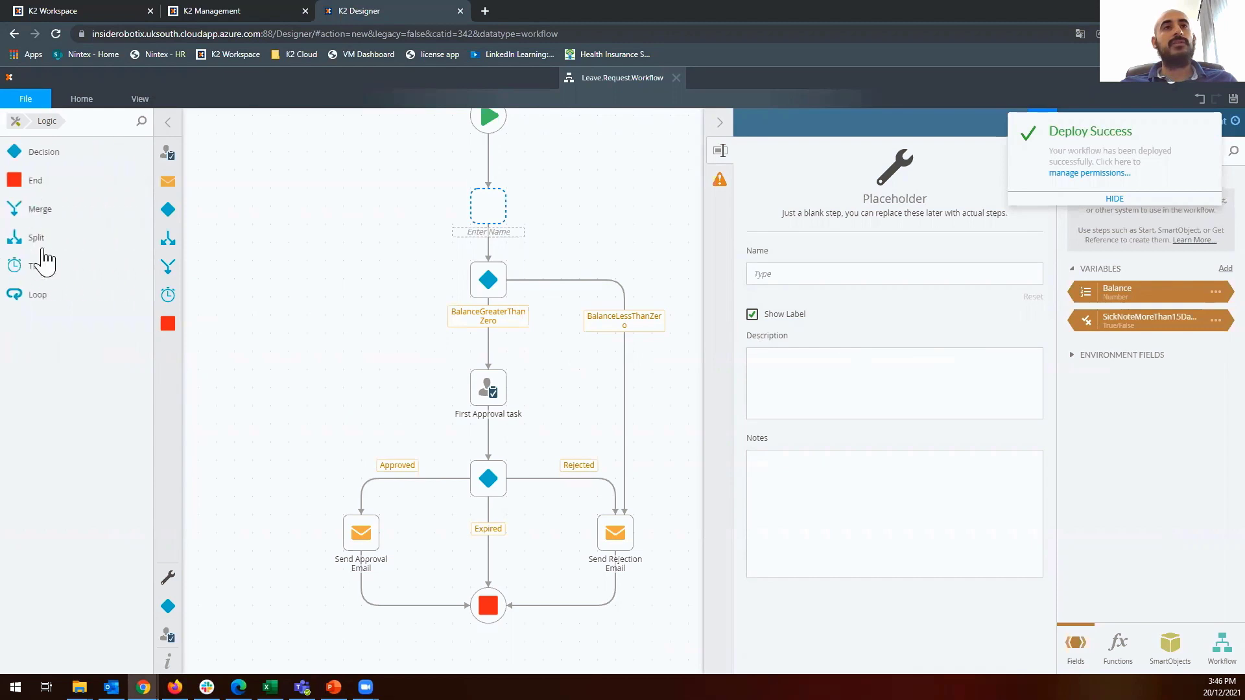
drag(51, 278, 399, 273)
drag(377, 337, 347, 623)
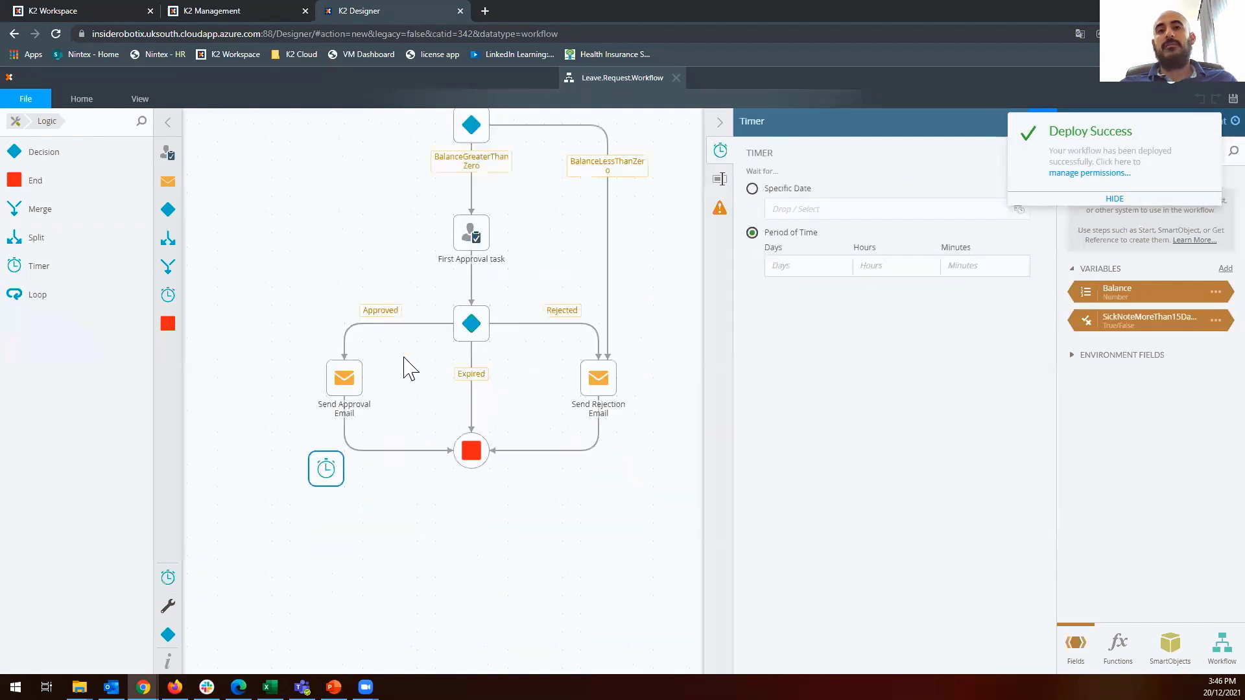
Reroute the Send Approval Email step's outgoing line from End to the Timer, aligned directly beneath the email step.
click(425, 413)
drag(475, 428, 481, 435)
click(461, 421)
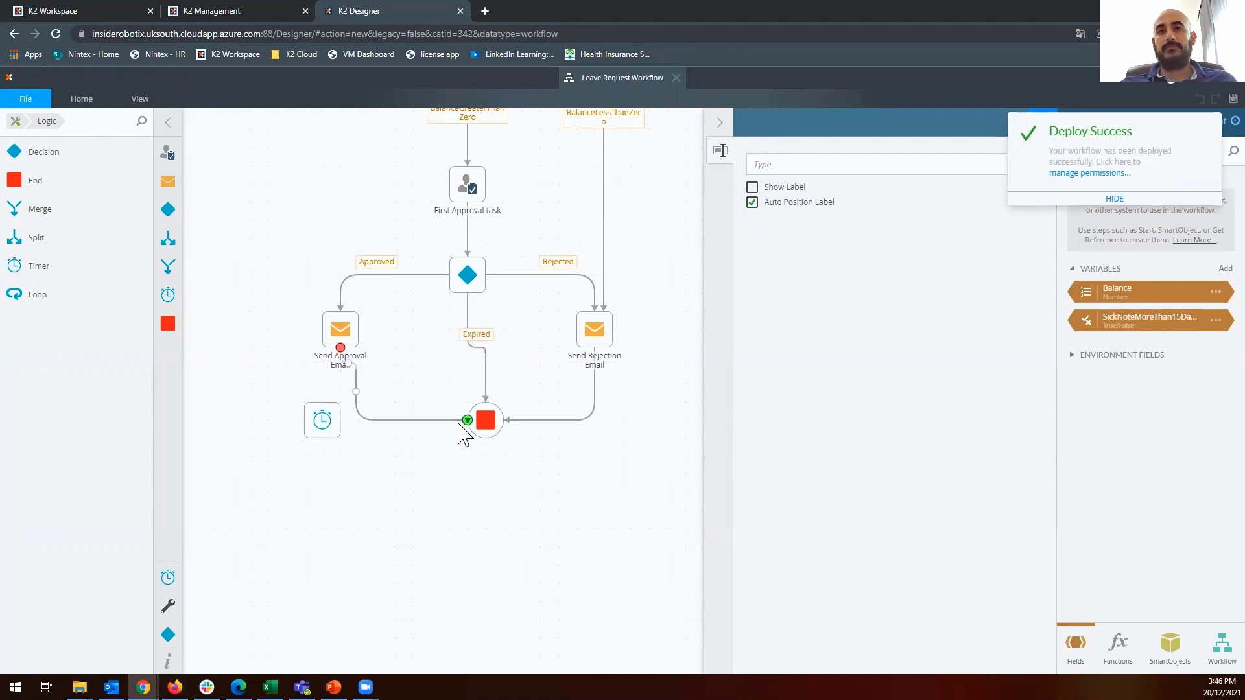
drag(467, 421, 344, 436)
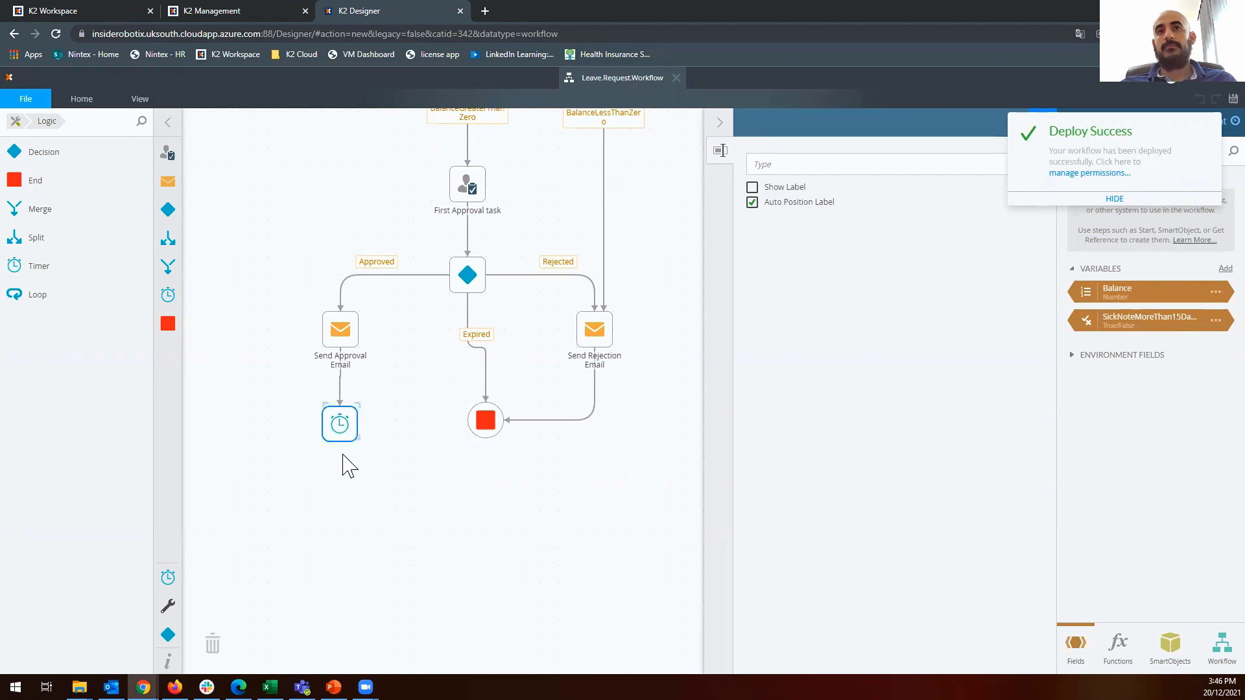
click(340, 422)
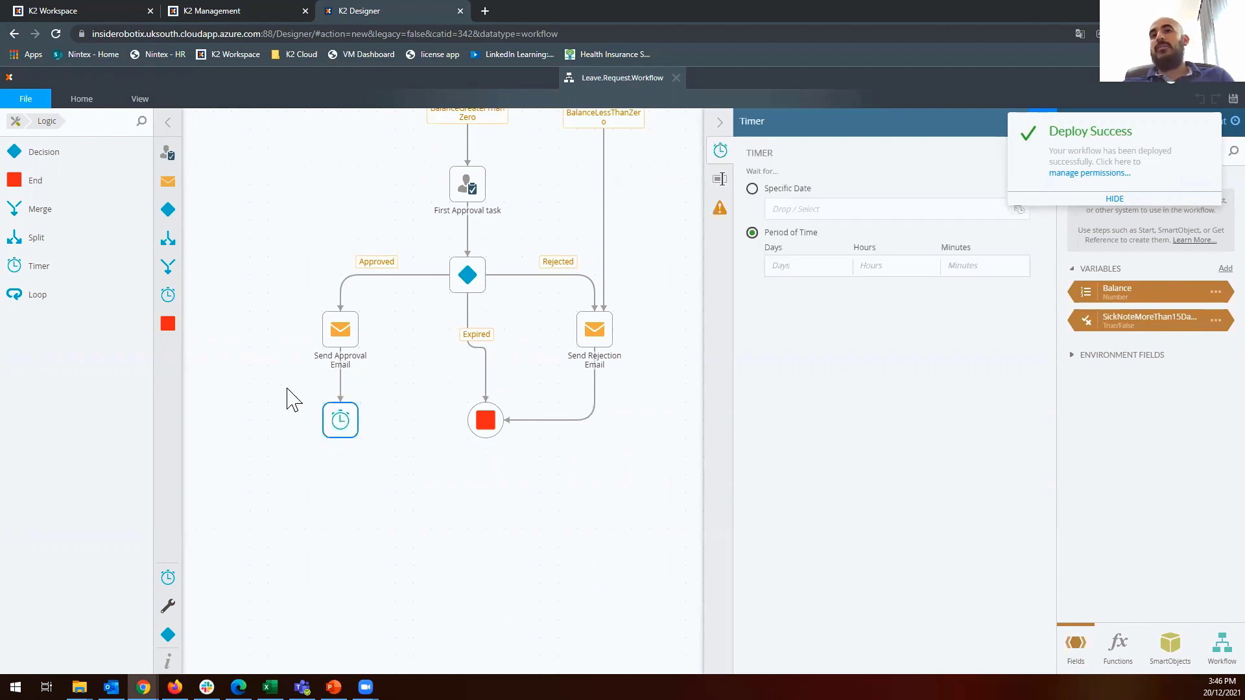
Set the Timer to wait for a Period of Time of 1 day.
click(1115, 200)
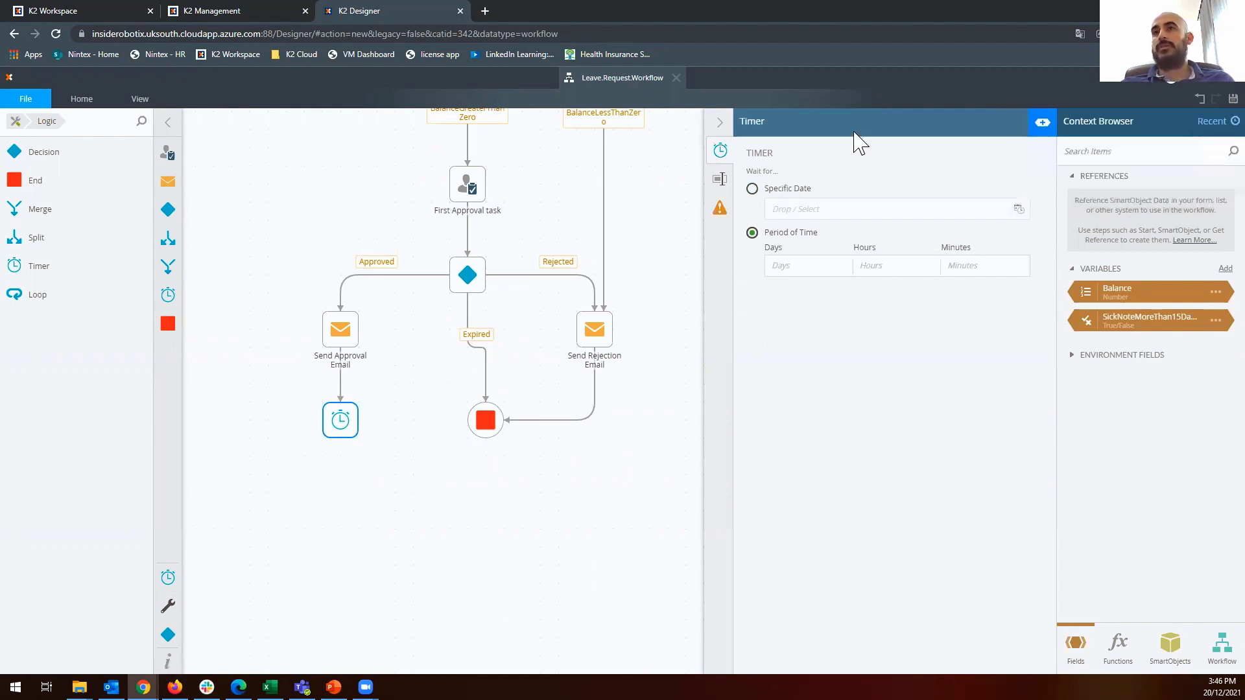
click(784, 193)
click(842, 208)
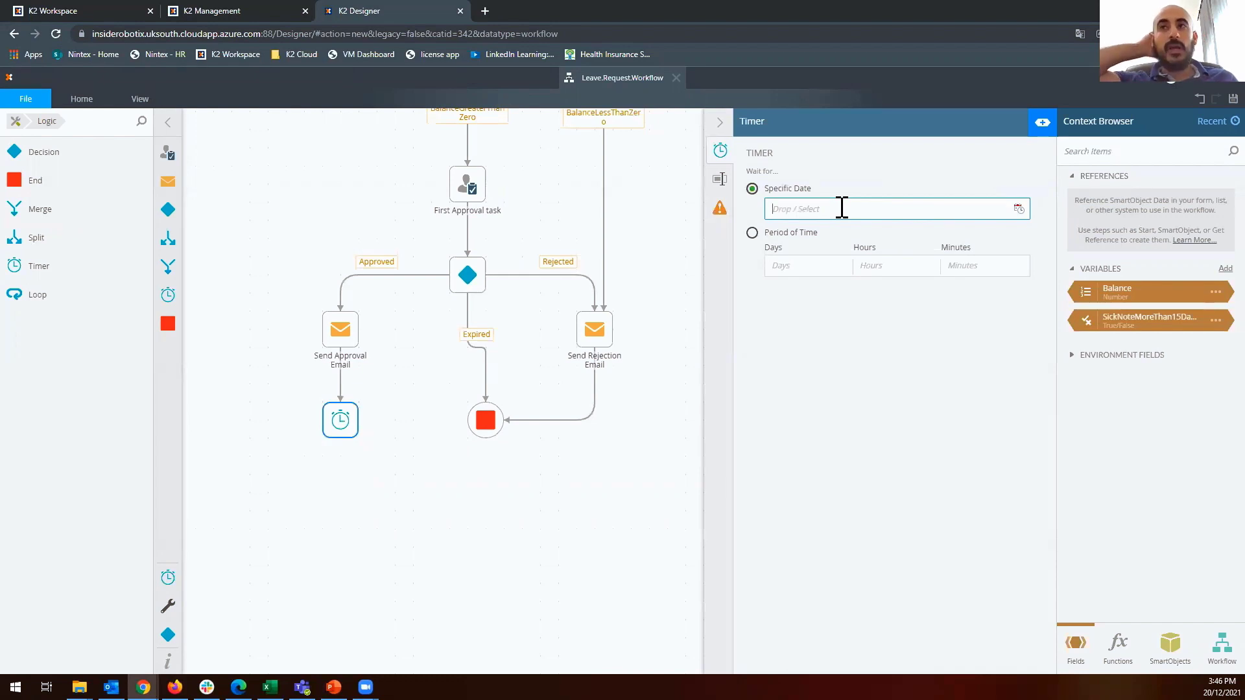
click(792, 236)
click(803, 267)
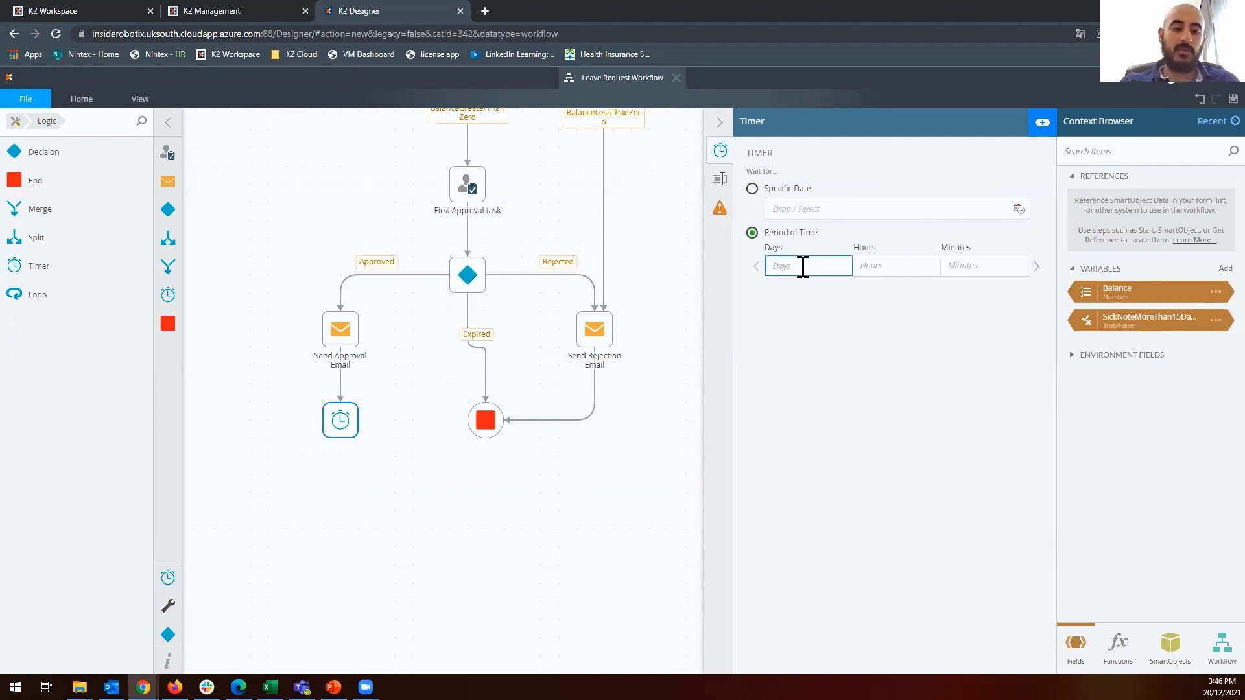
text(1)
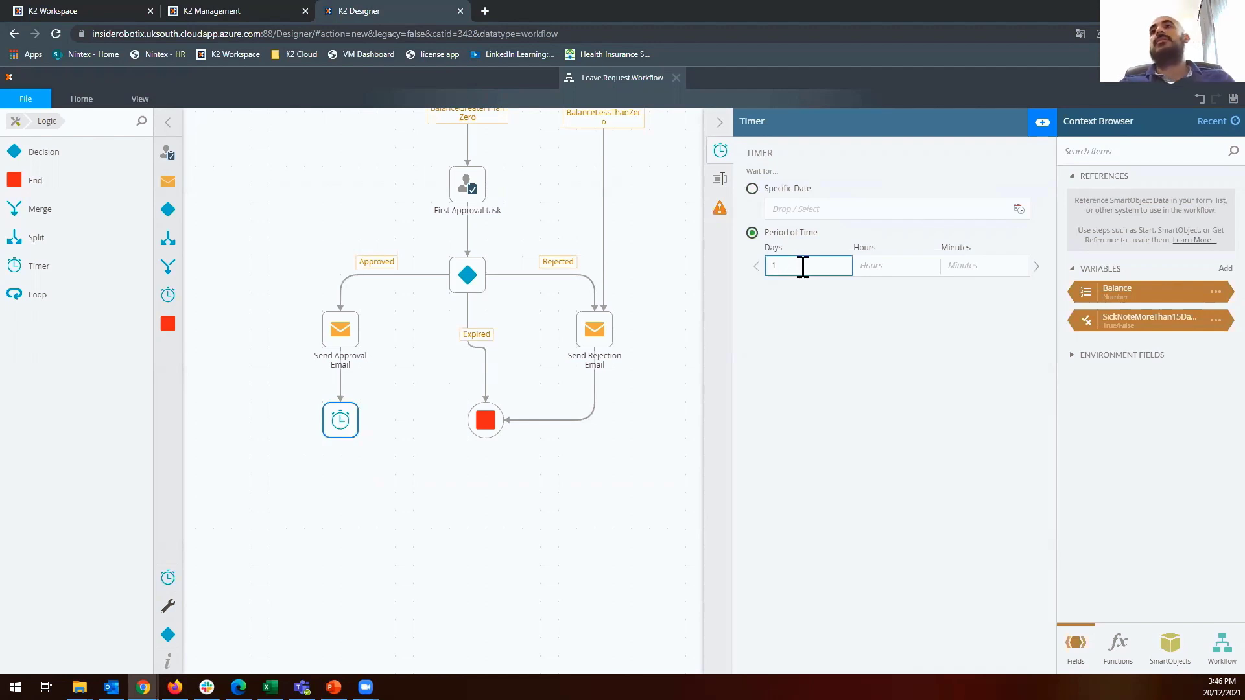
key(Tab)
key(shift+Tab)
key(BackSpace)
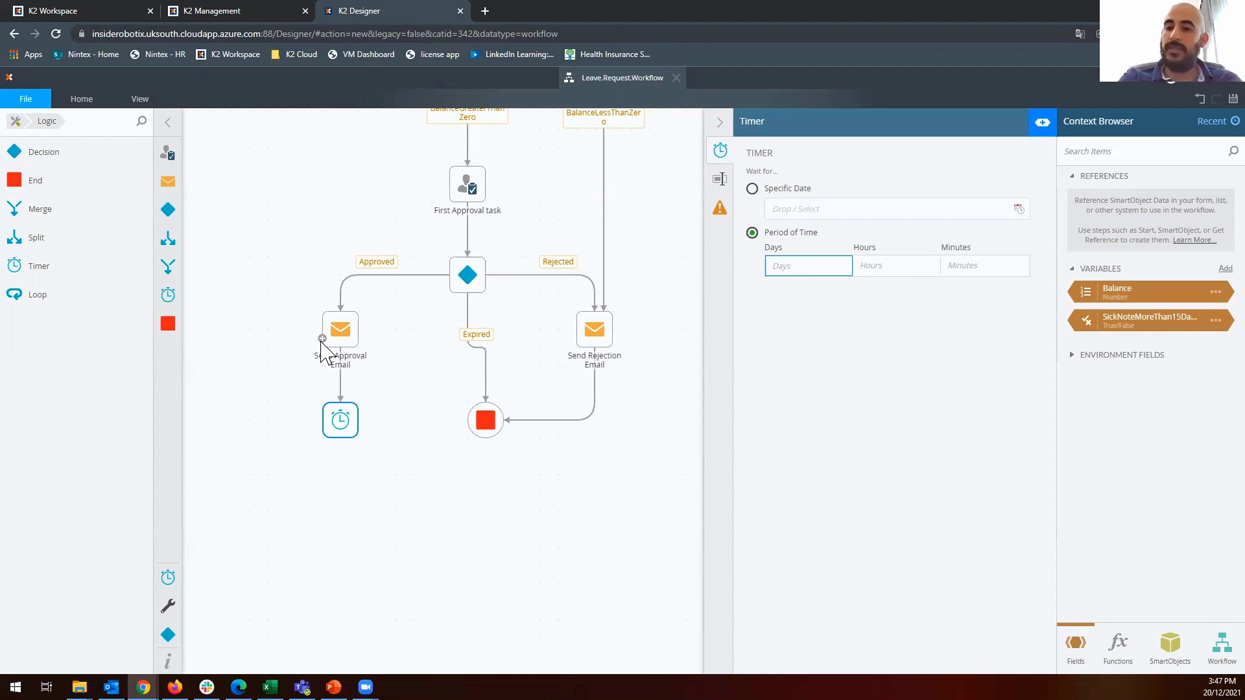
scroll(322, 350, up, 1)
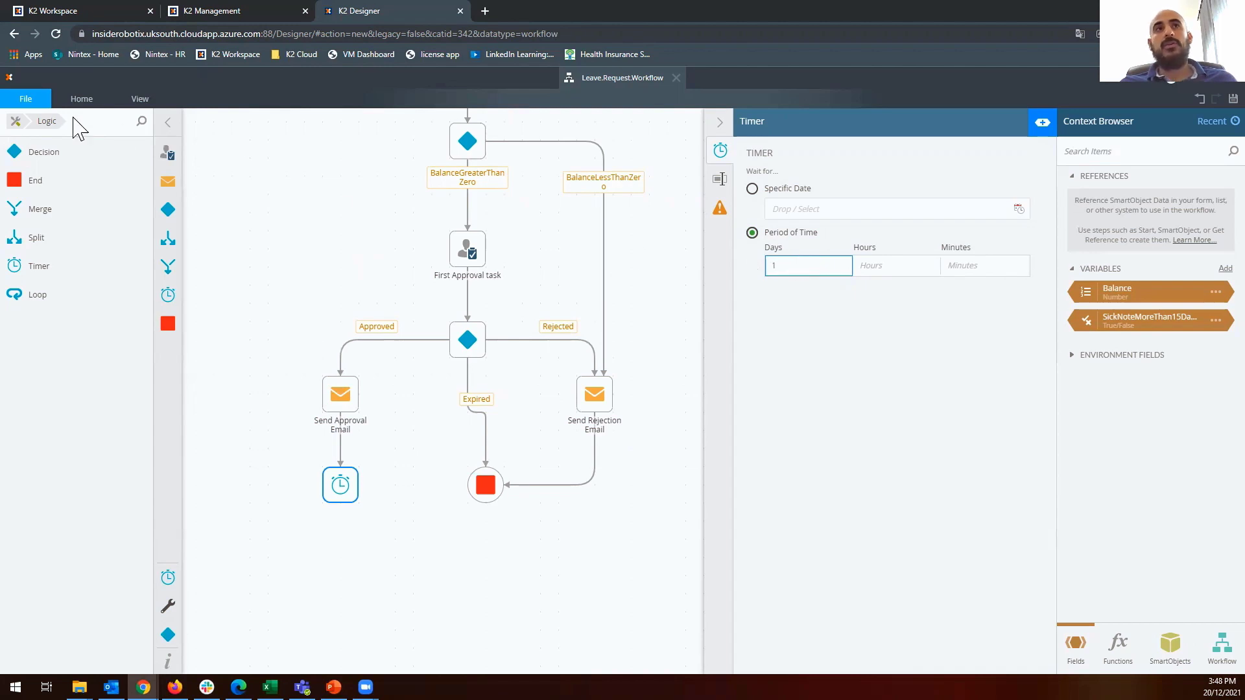
Deploy the workflow with the Timer step included and return to the canvas.
click(24, 99)
click(168, 157)
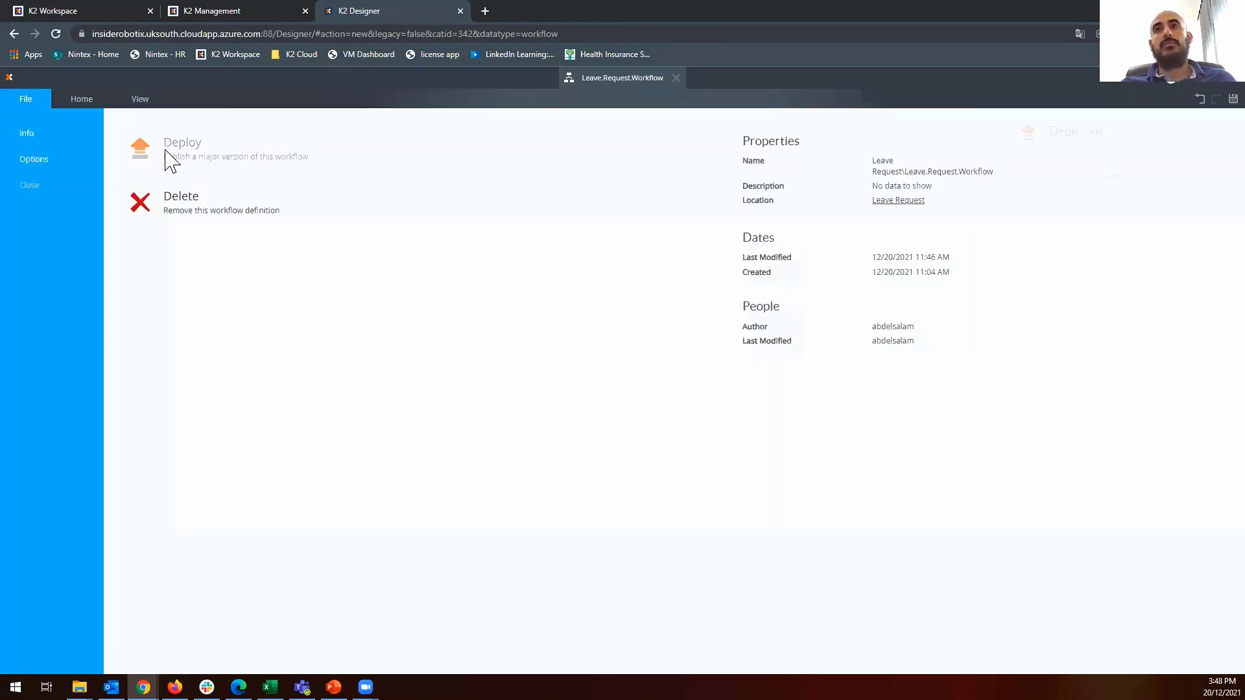
click(16, 101)
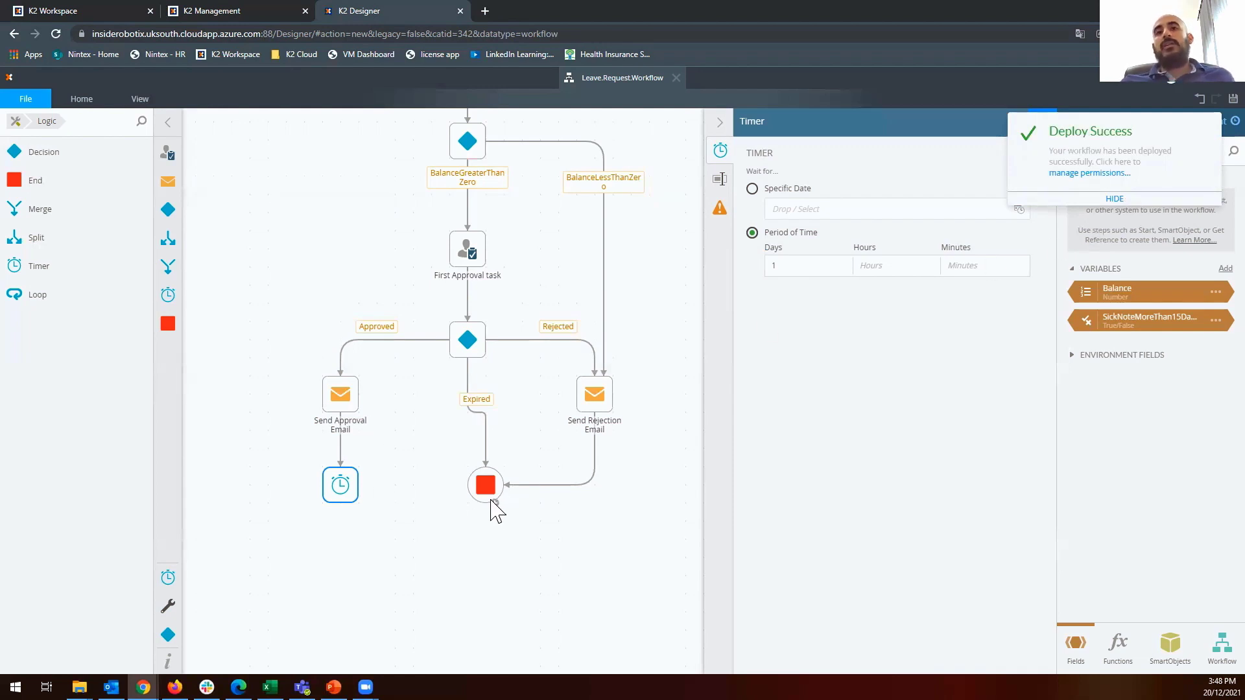
Align the existing End step under the approval Decision, then add another End step below the Timer and connect the Timer to it.
drag(491, 485, 468, 487)
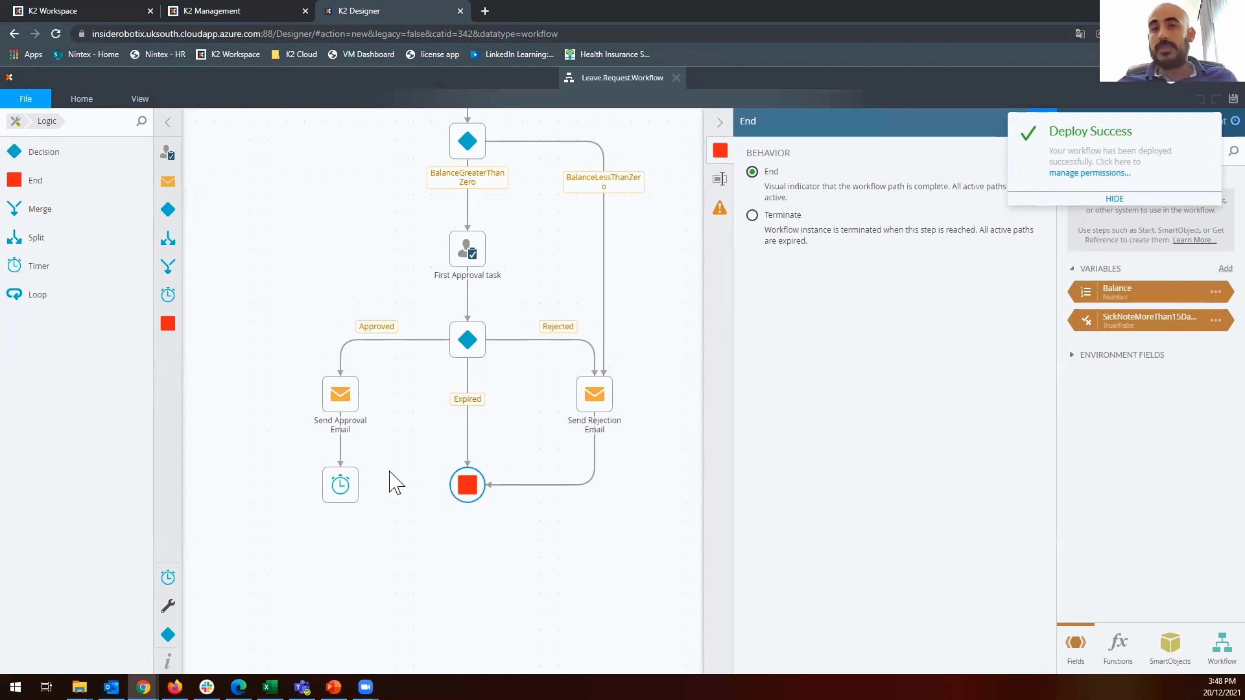
drag(168, 327, 340, 575)
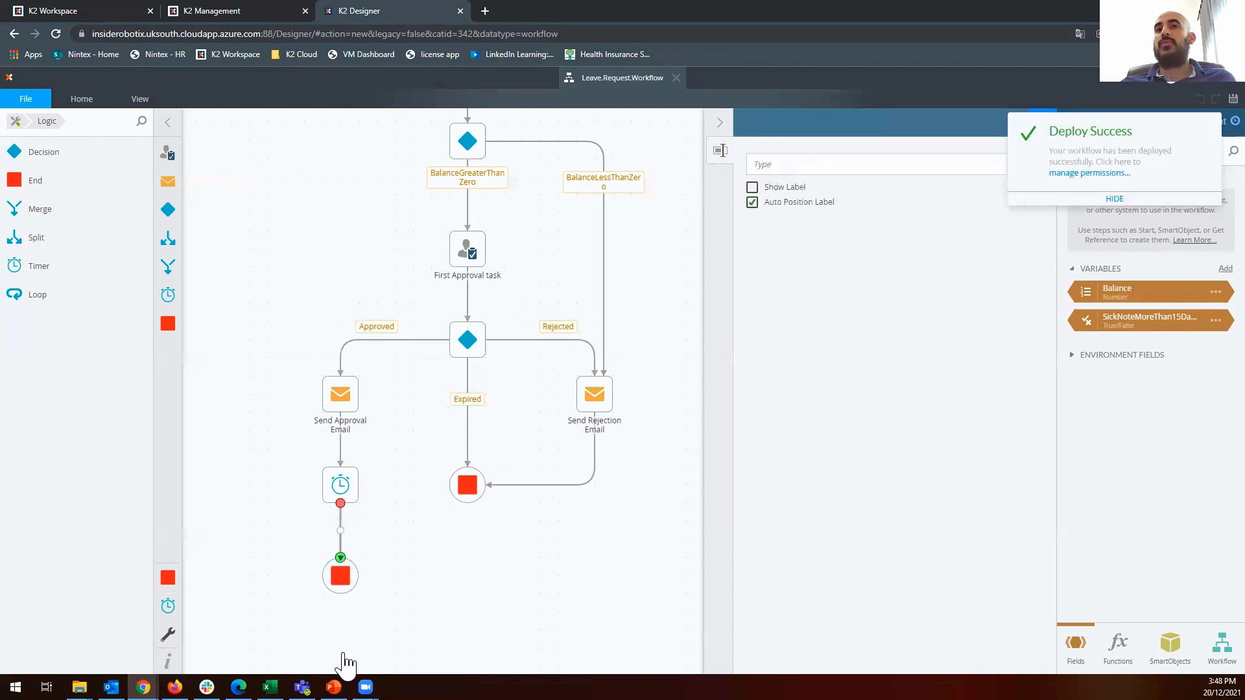
click(398, 572)
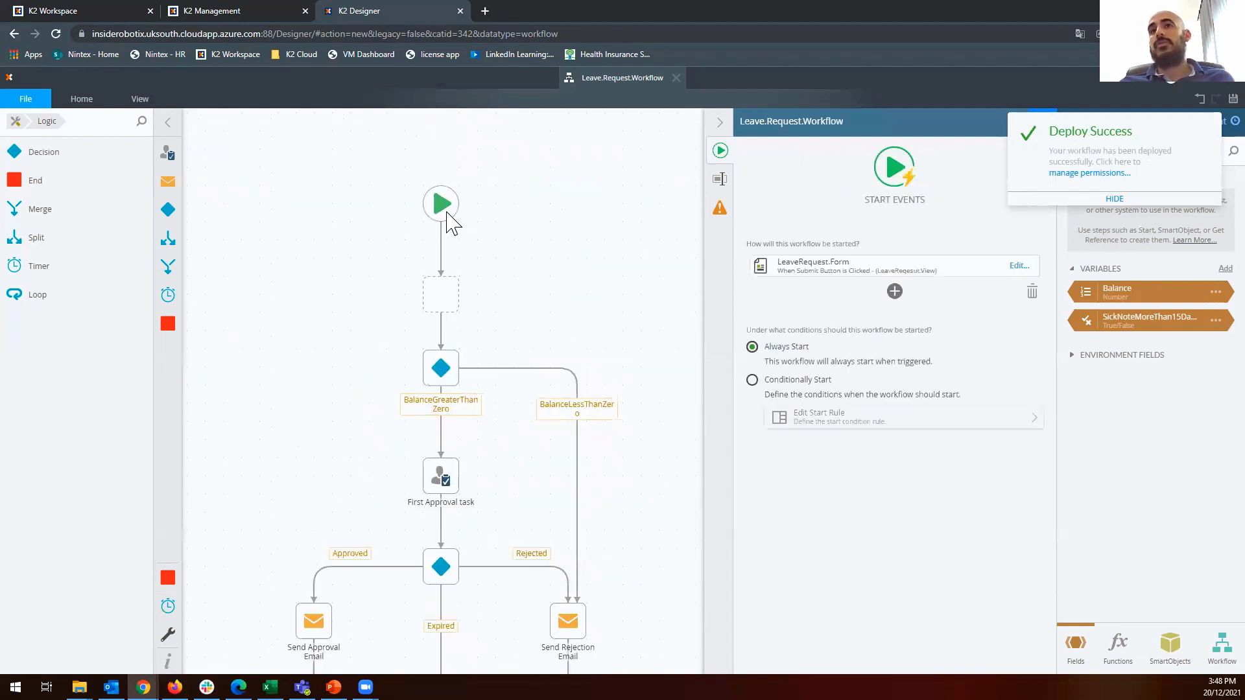
click(445, 207)
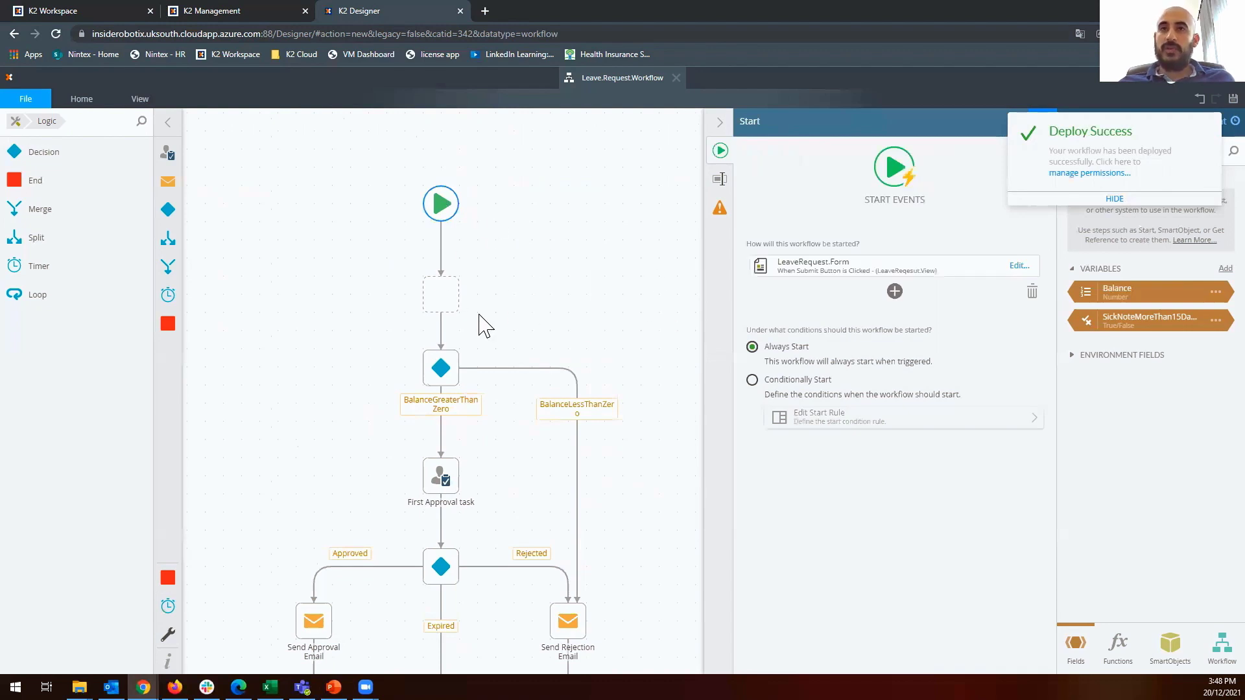
scroll(528, 289, down, 1)
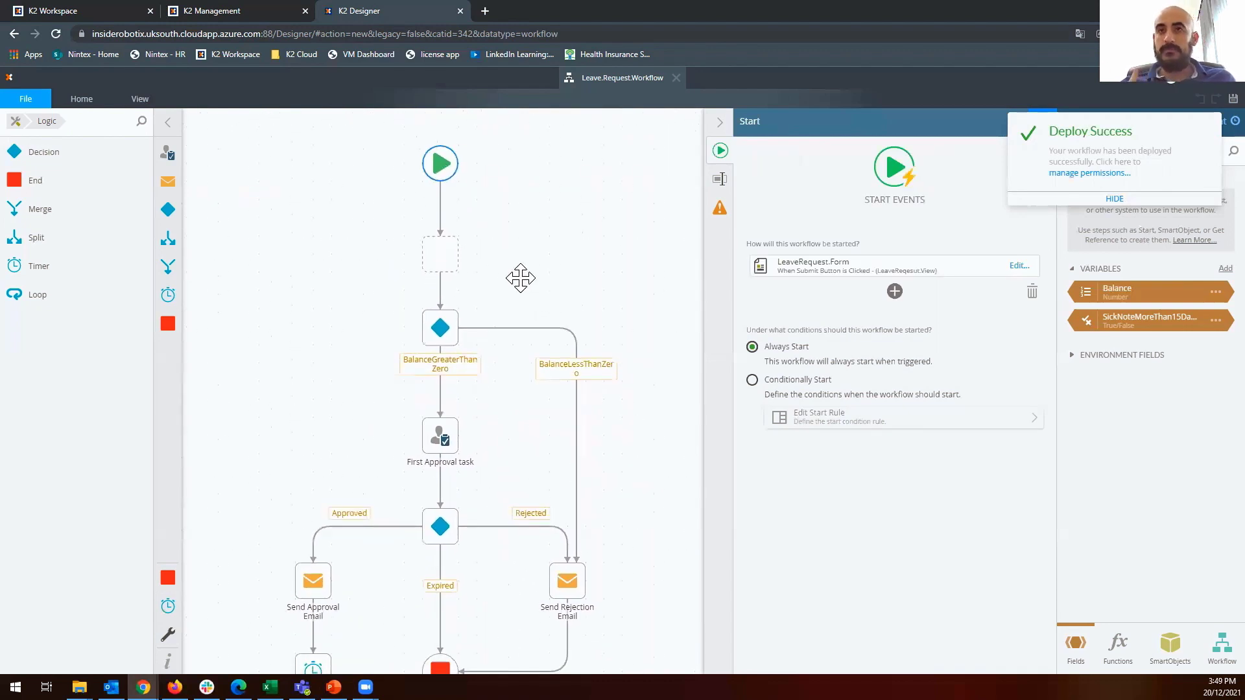
Examine the behavior options of the two End steps, below the approval Decision and below the Timer.
drag(522, 409, 542, 313)
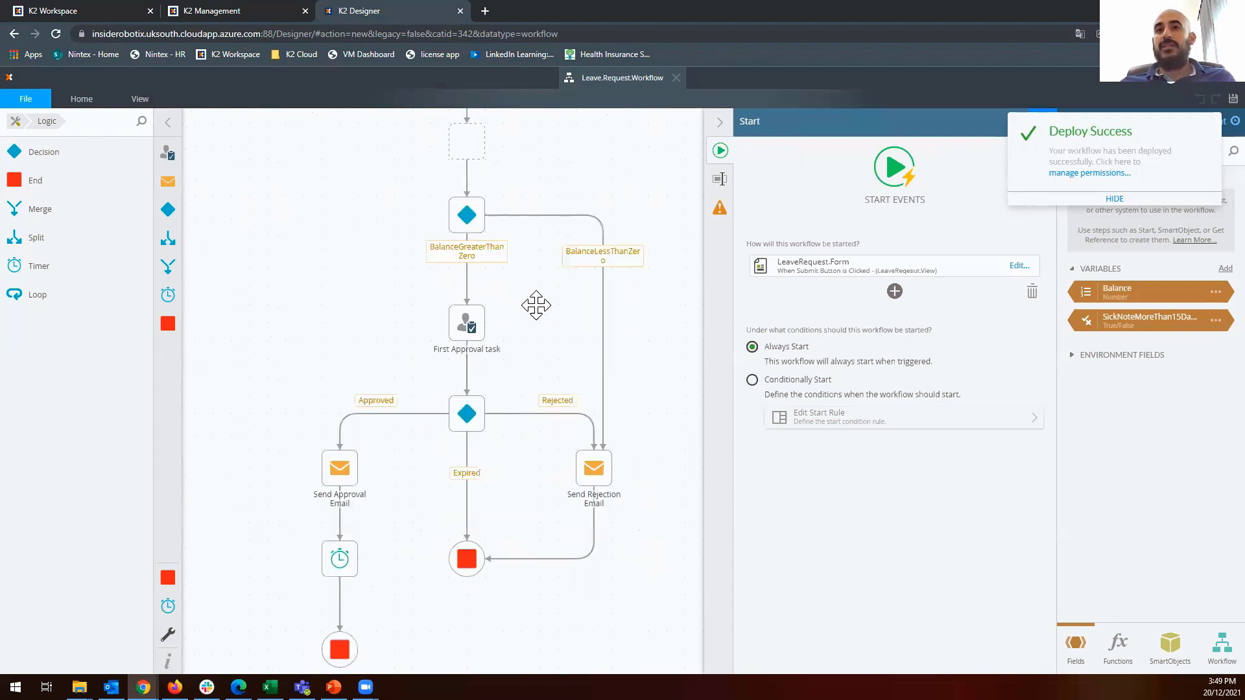
click(467, 559)
click(340, 652)
click(464, 566)
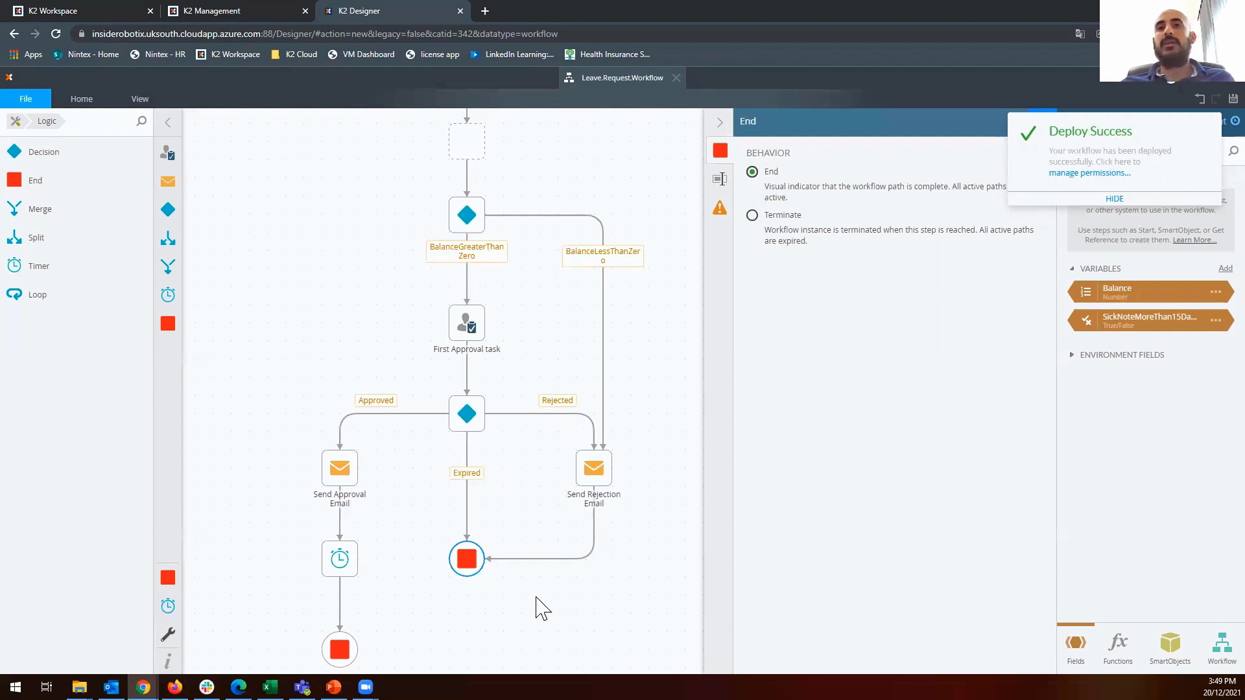
Inspect the Start step's configuration, dismiss the deployment notification, and show the types of start event that can be added.
scroll(545, 373, up, 2)
drag(545, 410, 522, 550)
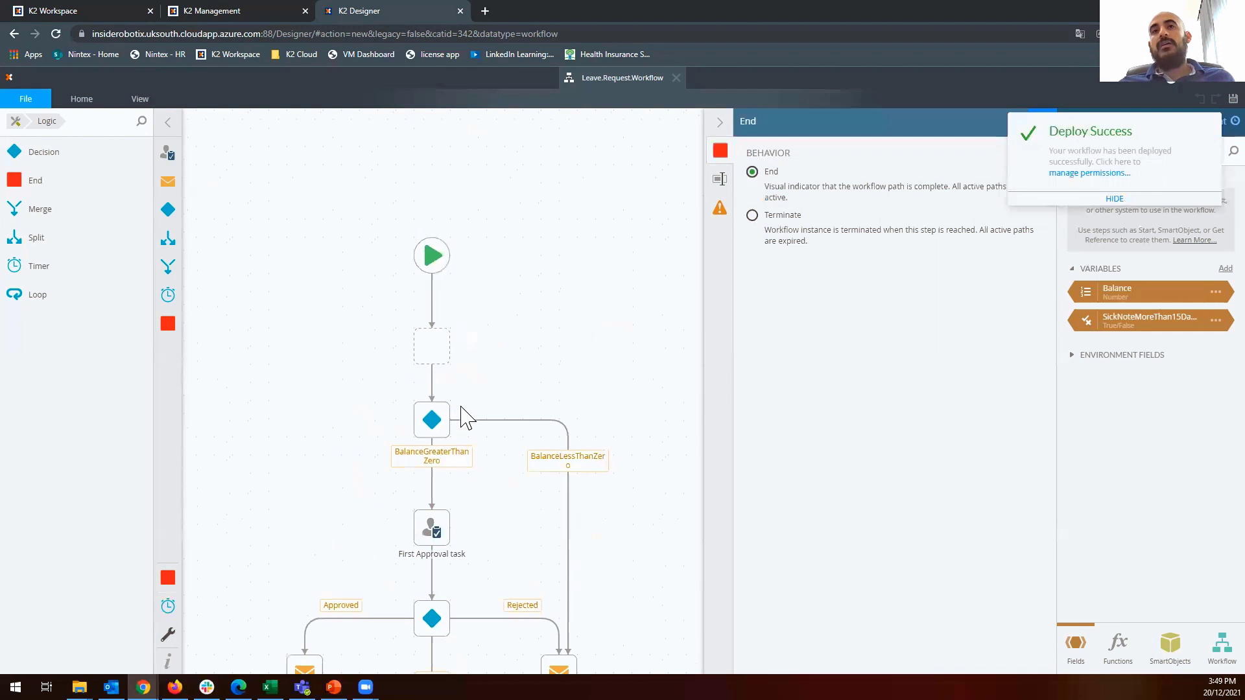
click(429, 260)
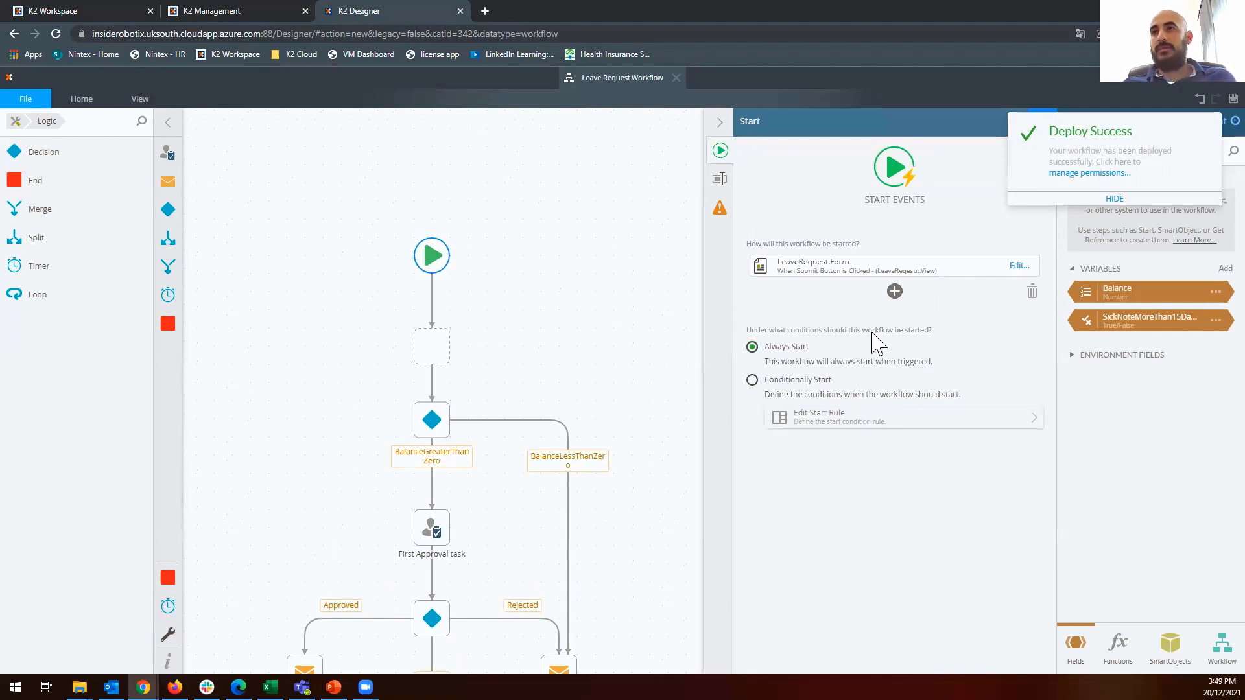
click(1115, 199)
click(894, 291)
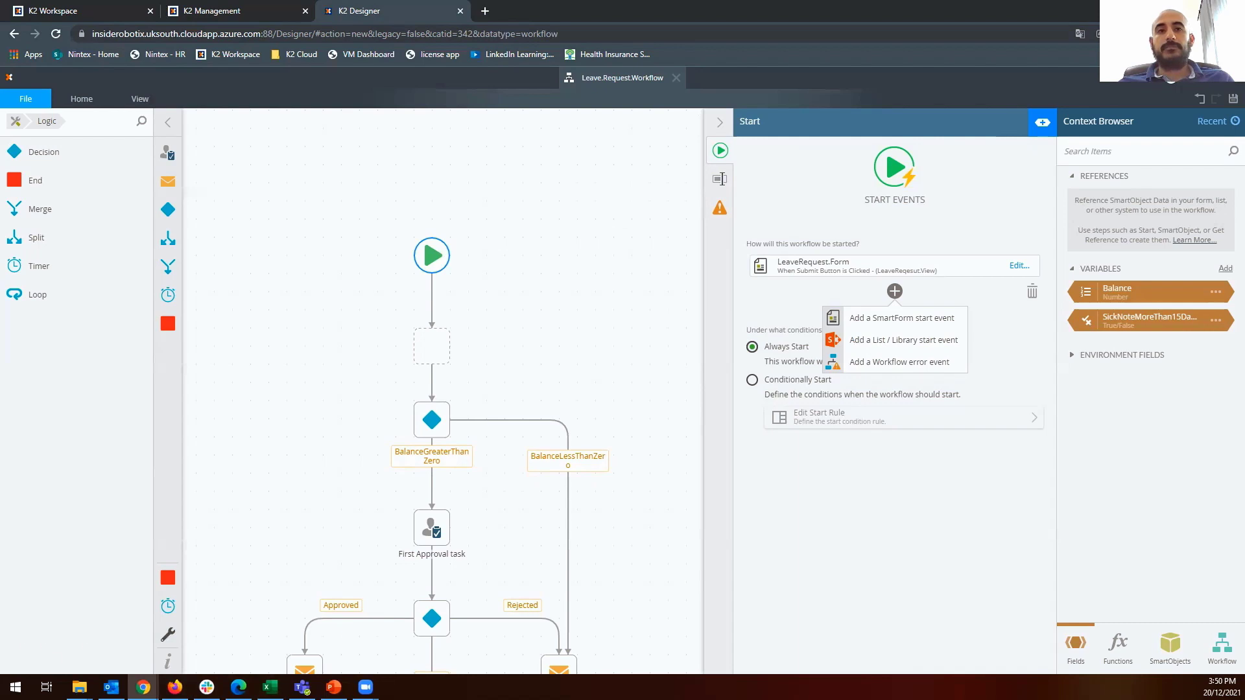
Switch to PowerPoint and start the slide show from the slide The Placeholder, Timer, and End Steps.
click(334, 687)
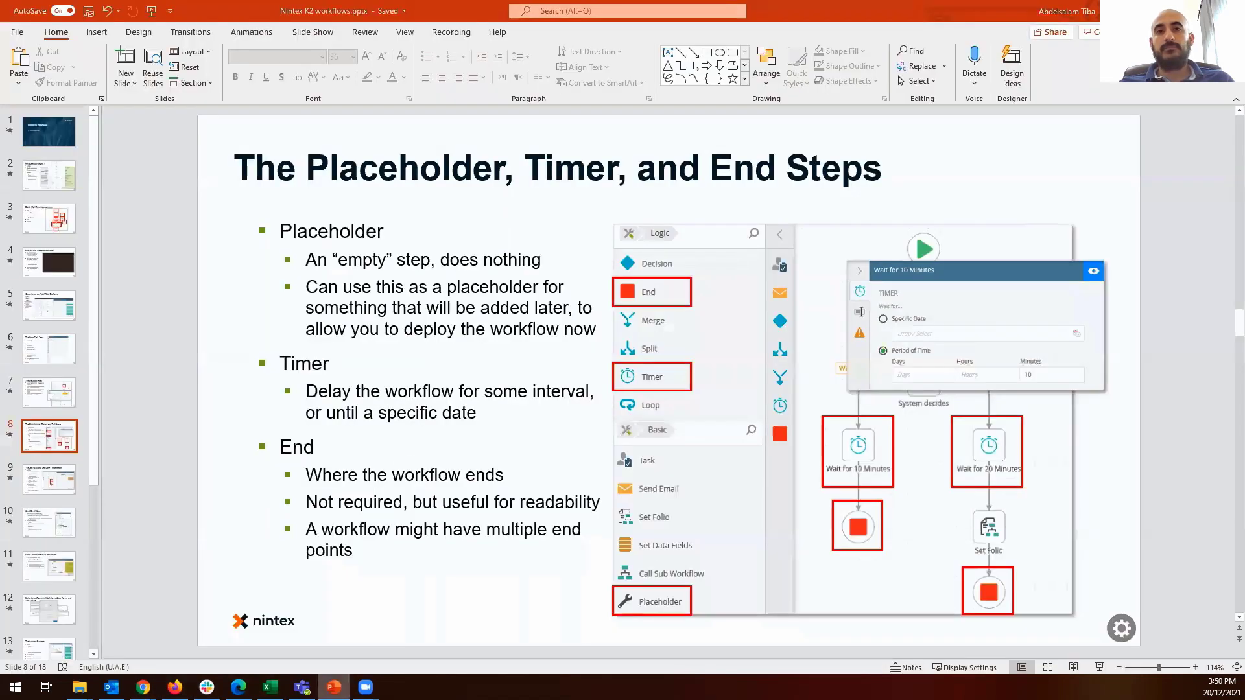
key(alt+Tab)
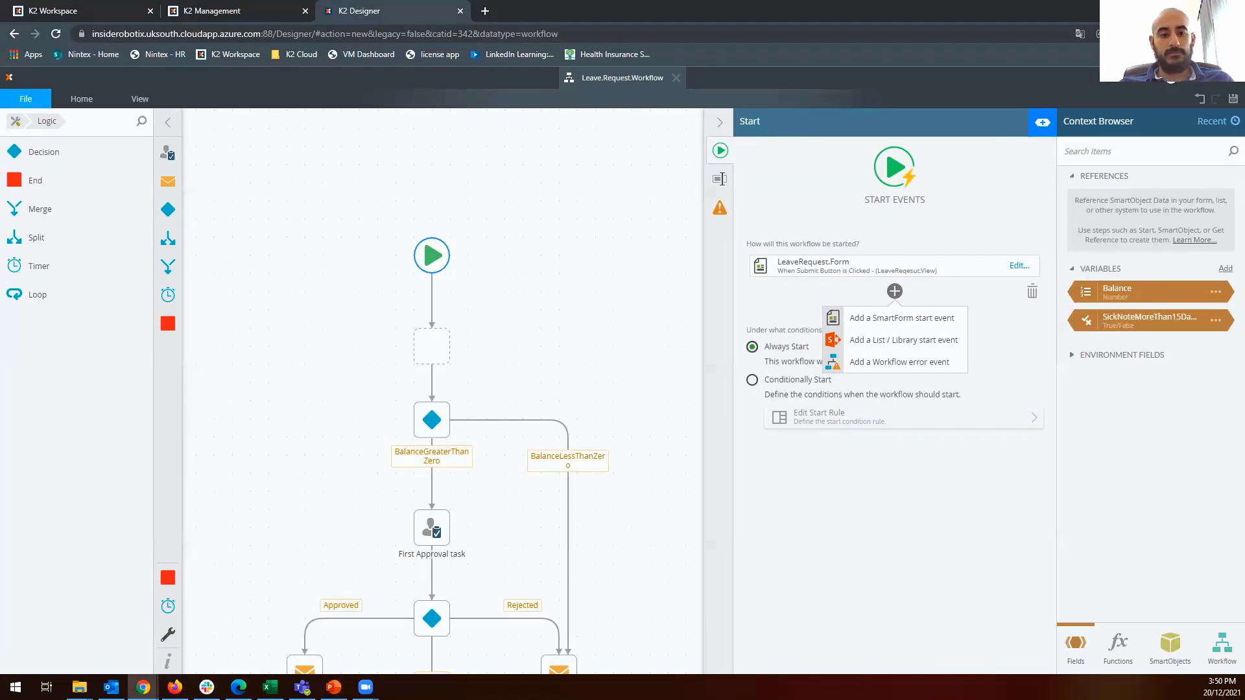
key(alt+Tab)
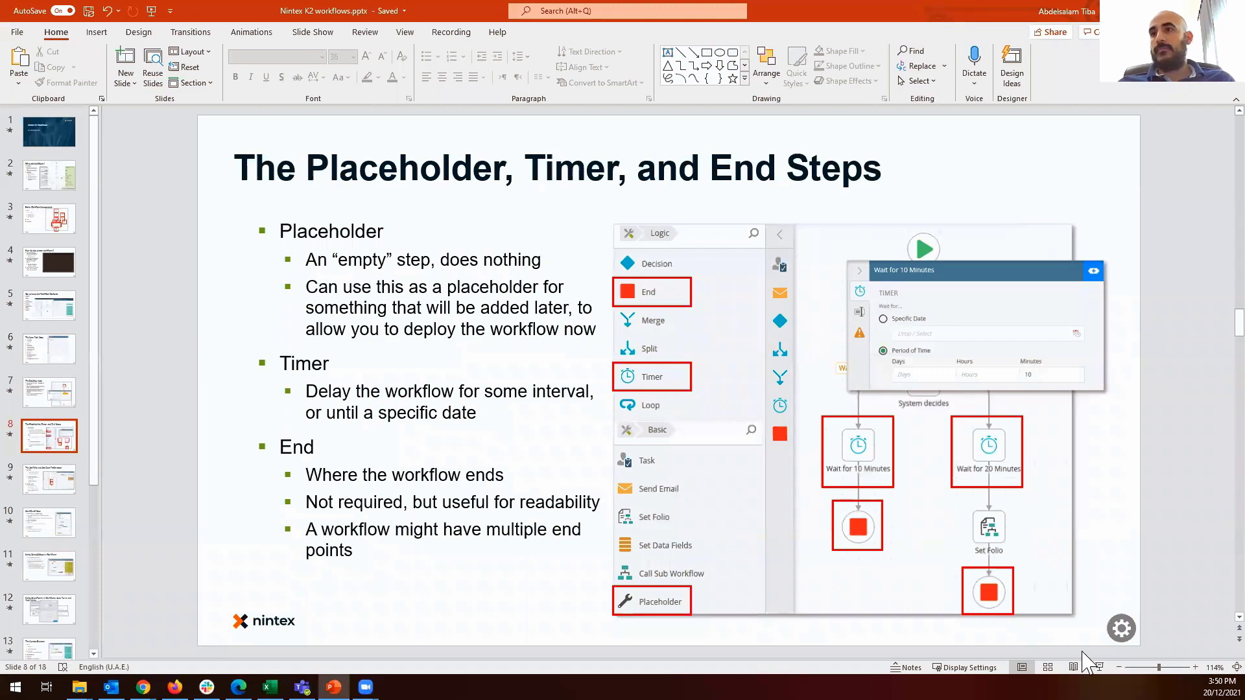
click(1098, 667)
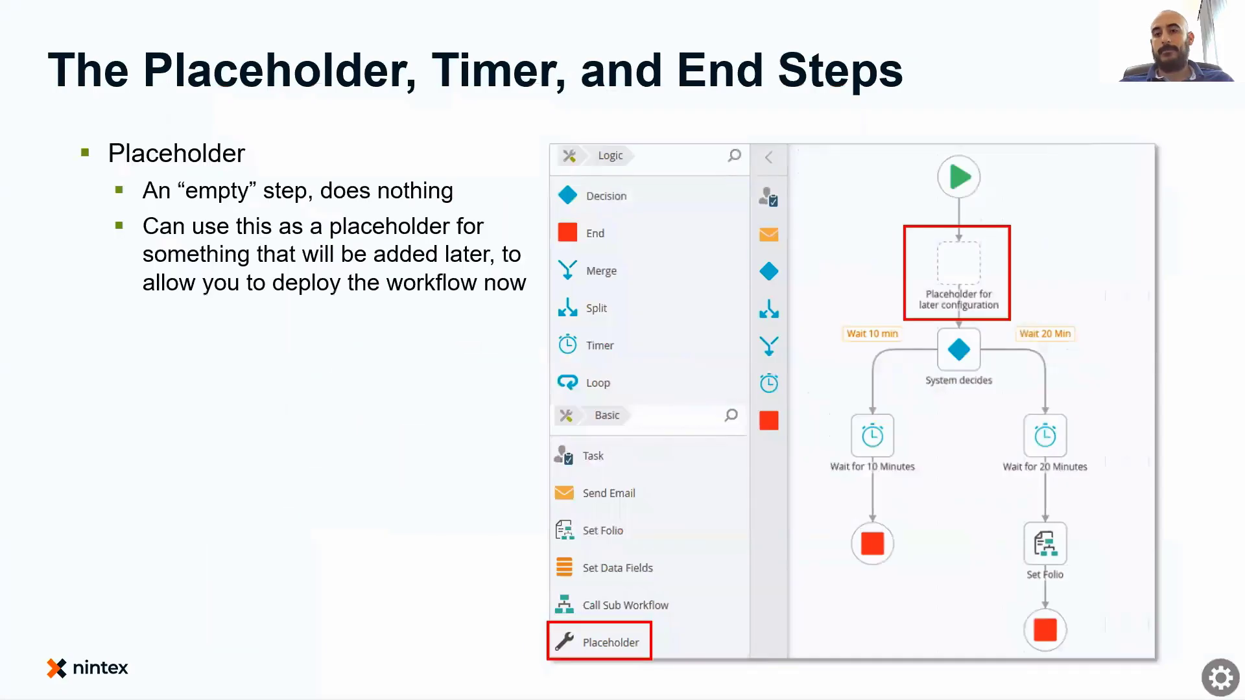
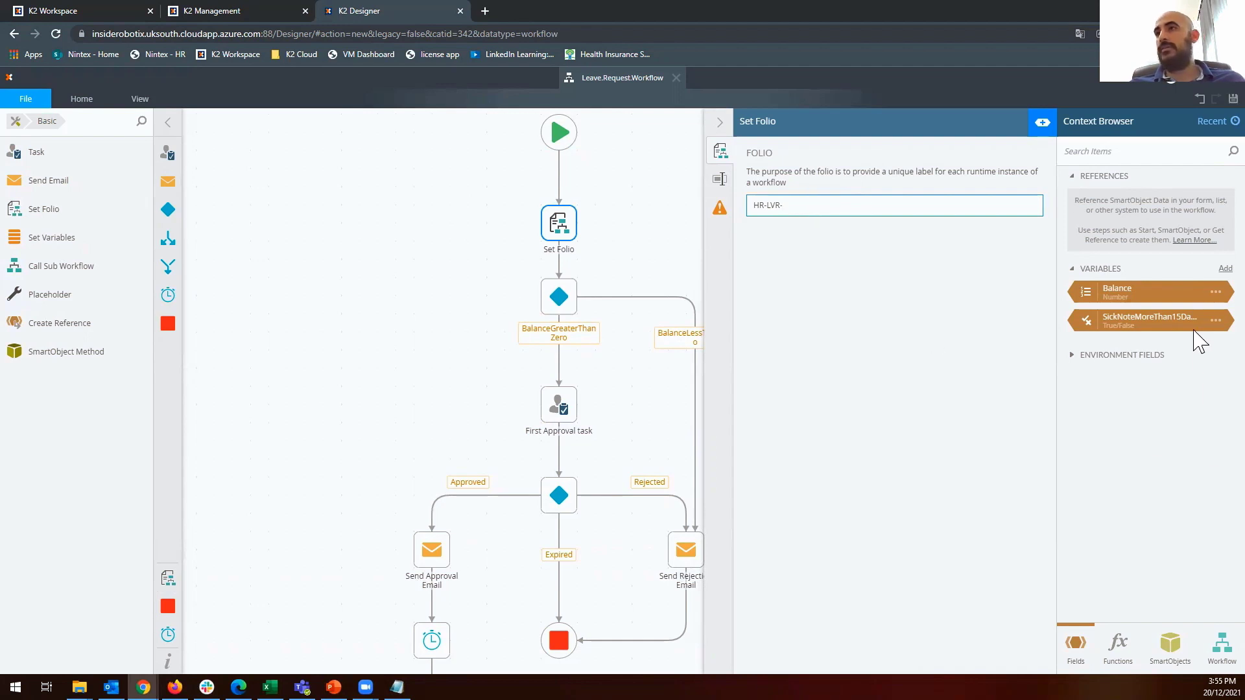
Add a workflow variable named RequestID and set its data type to Number.
click(1219, 270)
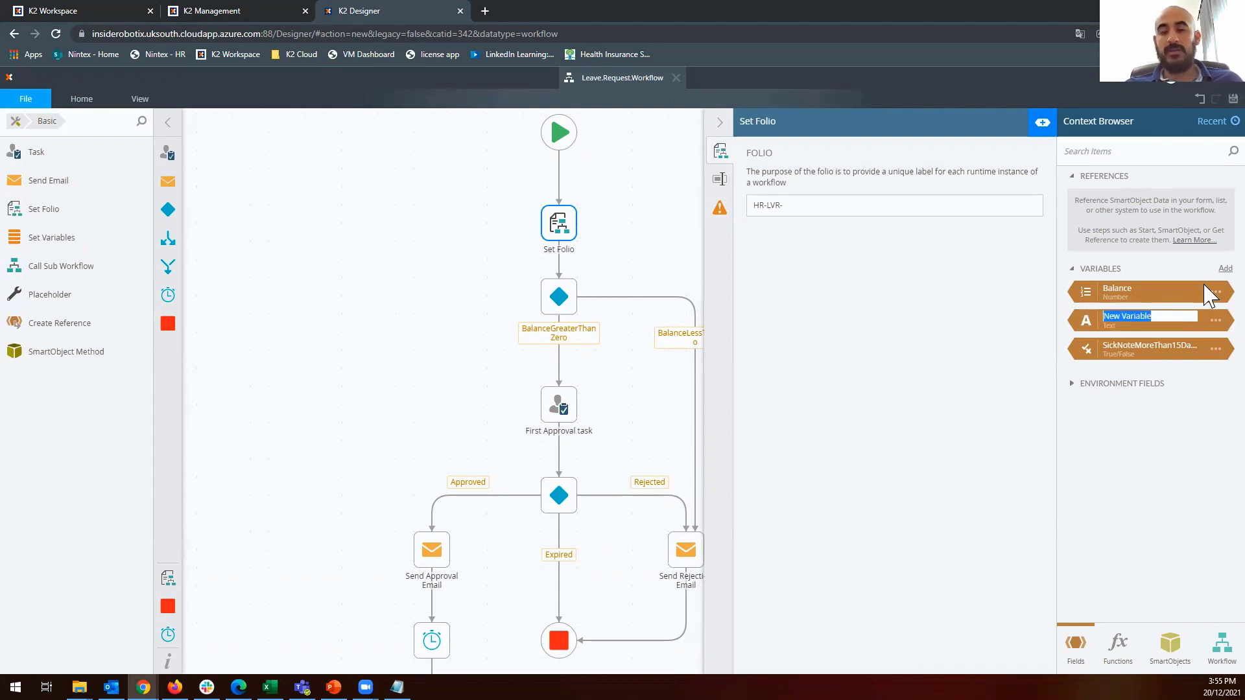
text(RequestID)
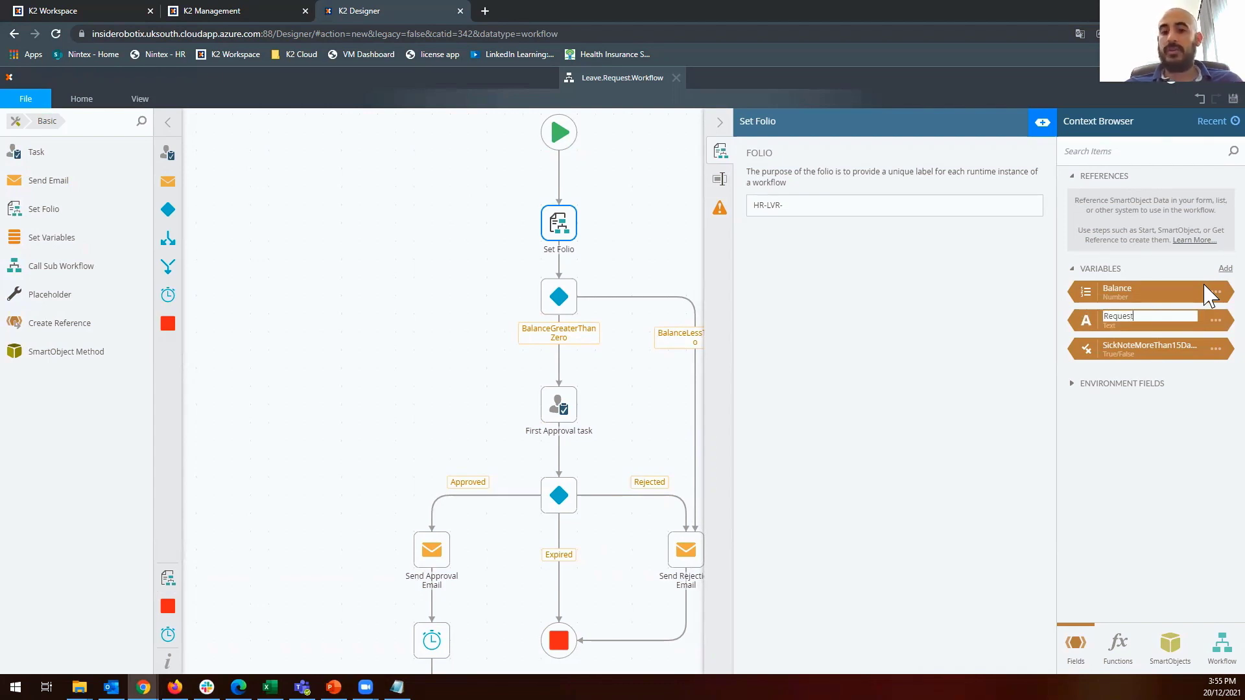
key(Return)
click(1086, 324)
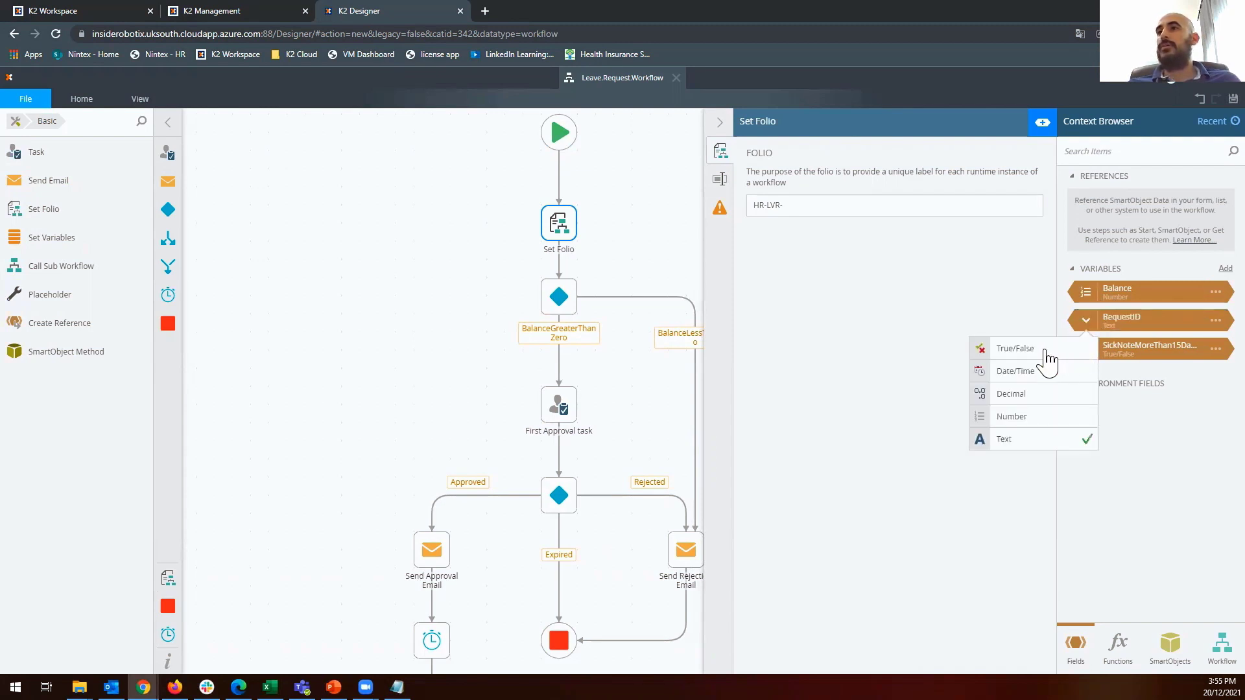
click(1020, 421)
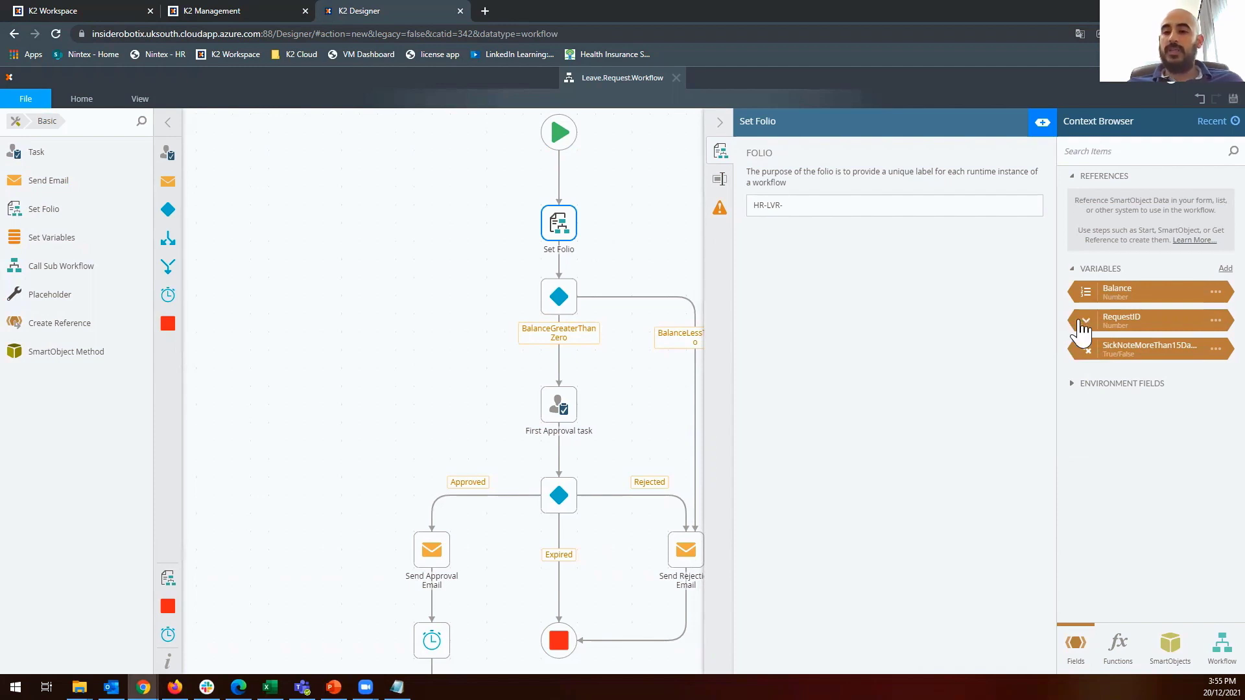
Append the RequestID variable to the HR-LVR- text in the Set Folio step, and deploy the workflow.
mouse_move(1082, 331)
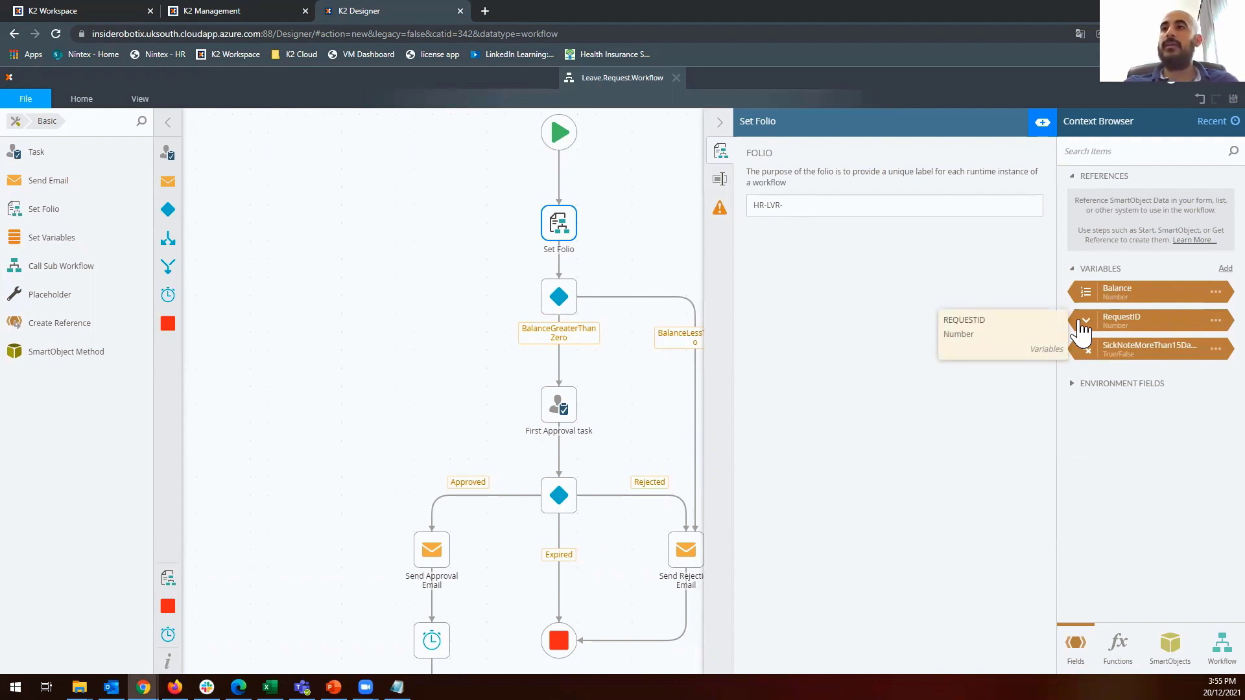
drag(1082, 331, 835, 216)
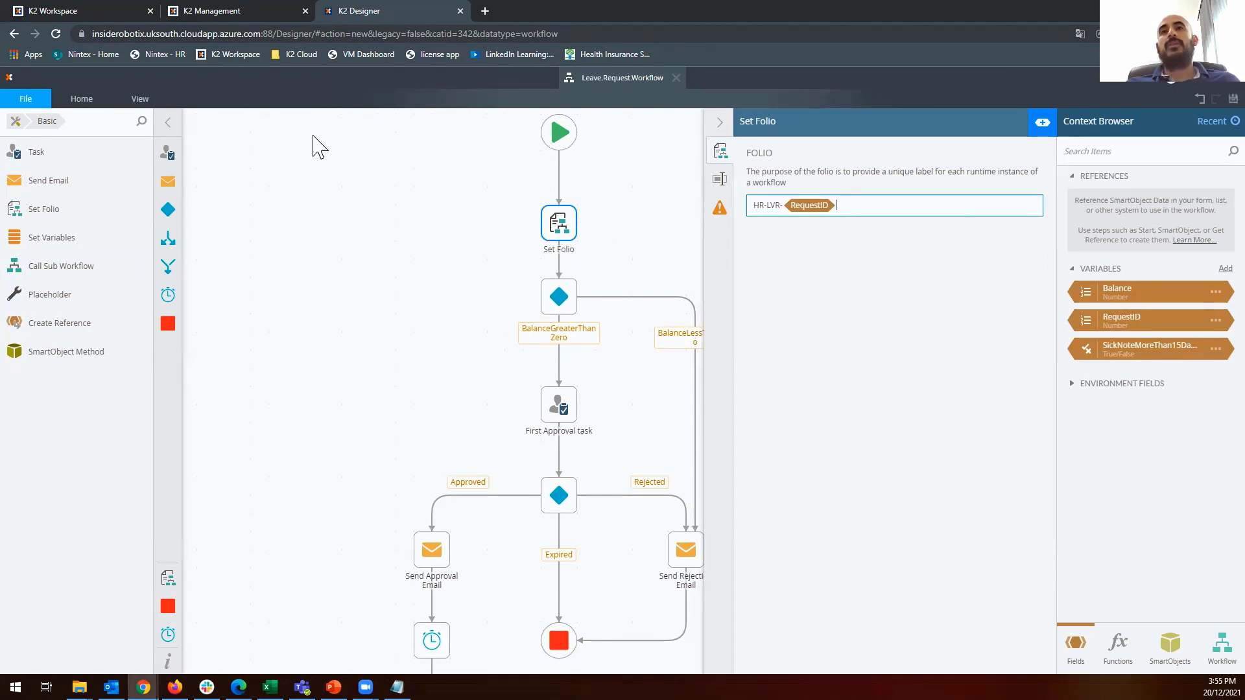
click(28, 101)
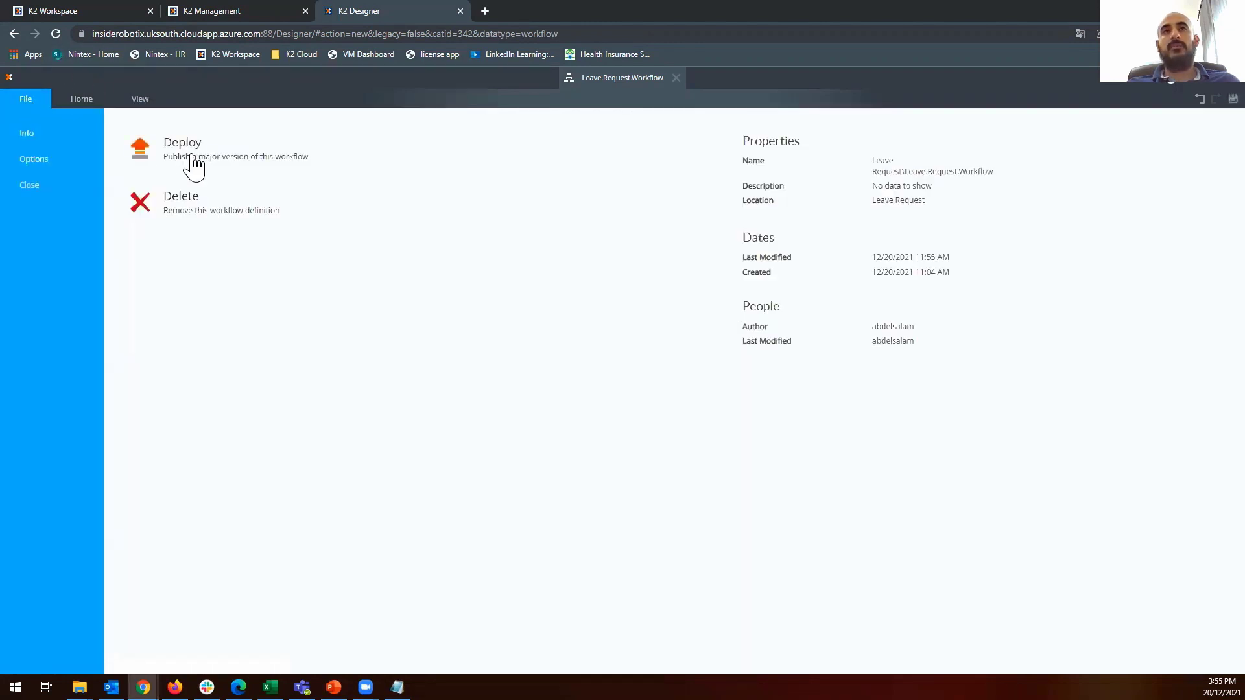
click(193, 164)
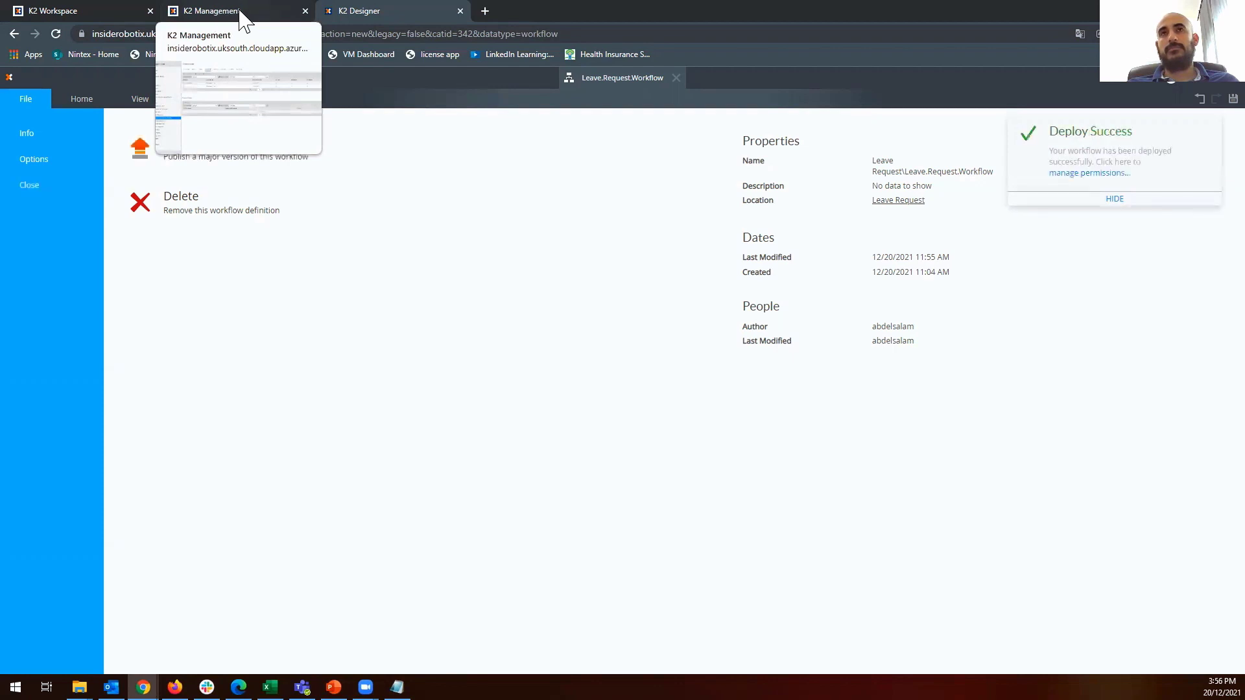
In K2 Management, start a new Leave.Request.Workflow instance with Balance 5 and RequestID 1988.
click(238, 11)
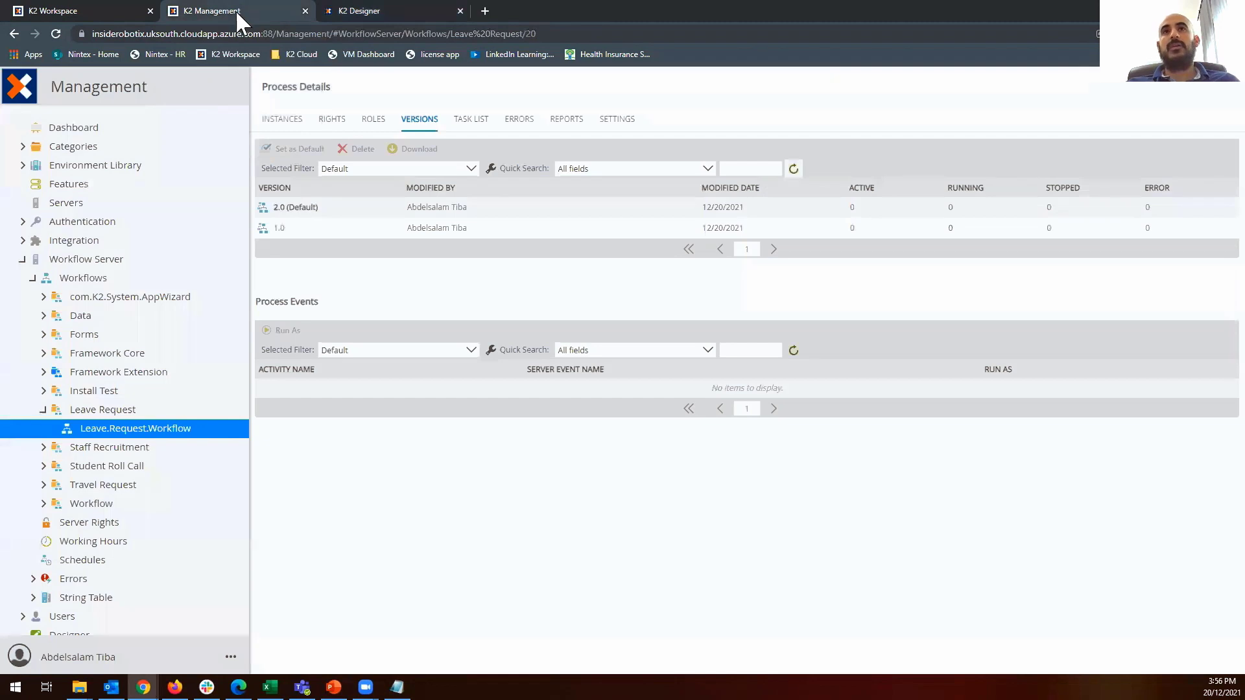
click(283, 123)
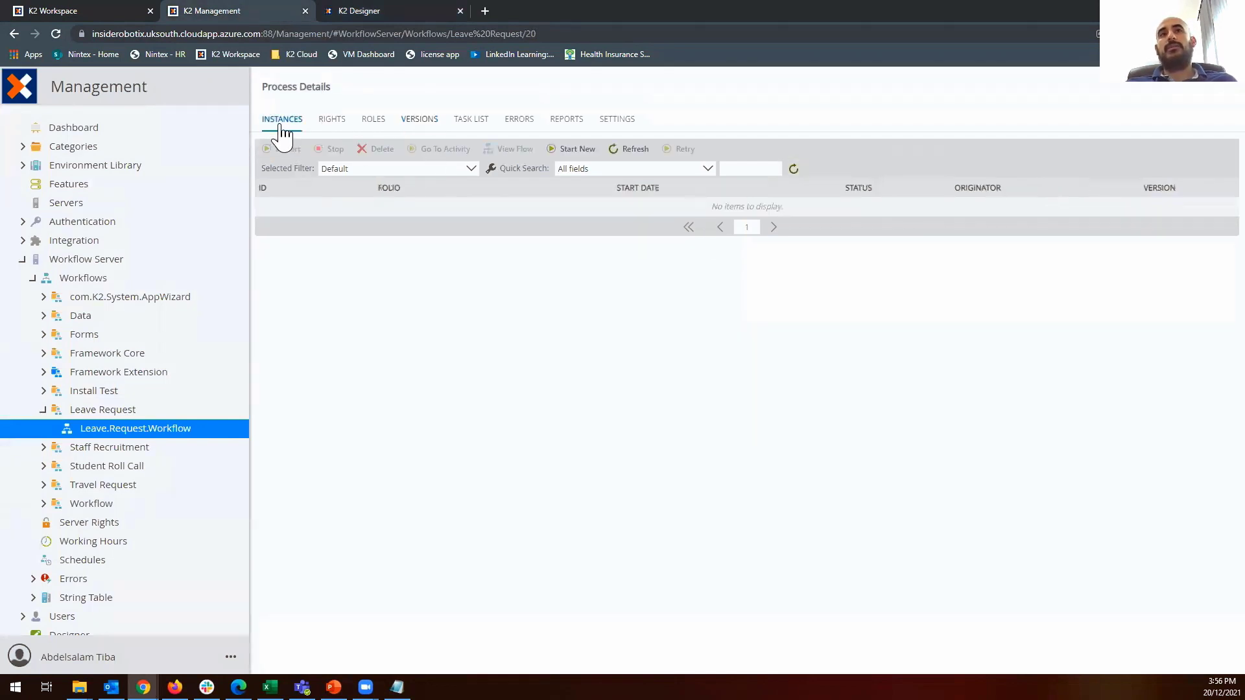
click(577, 149)
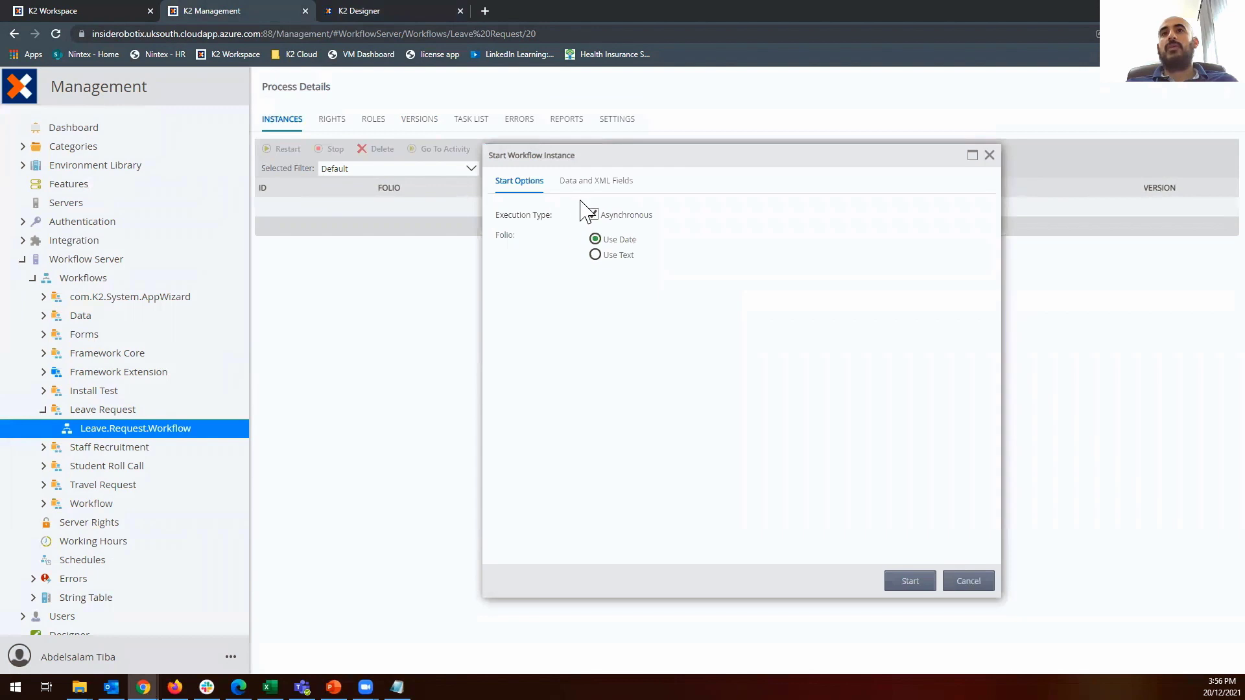
click(587, 182)
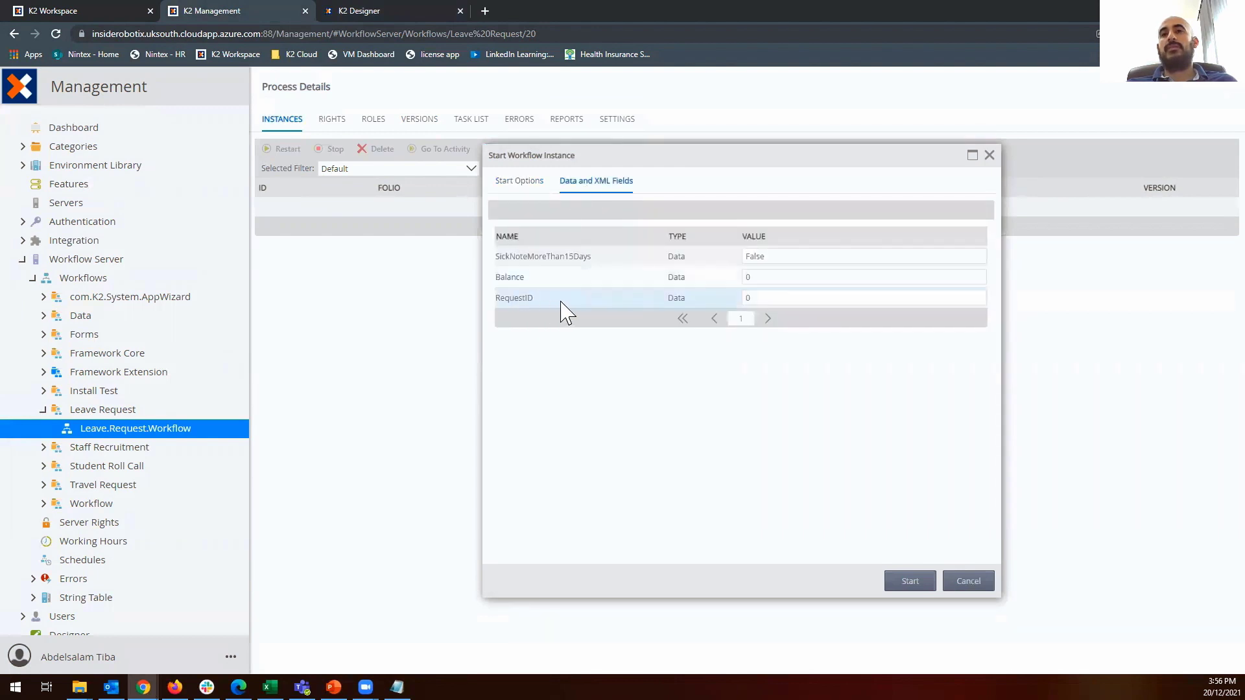
click(775, 277)
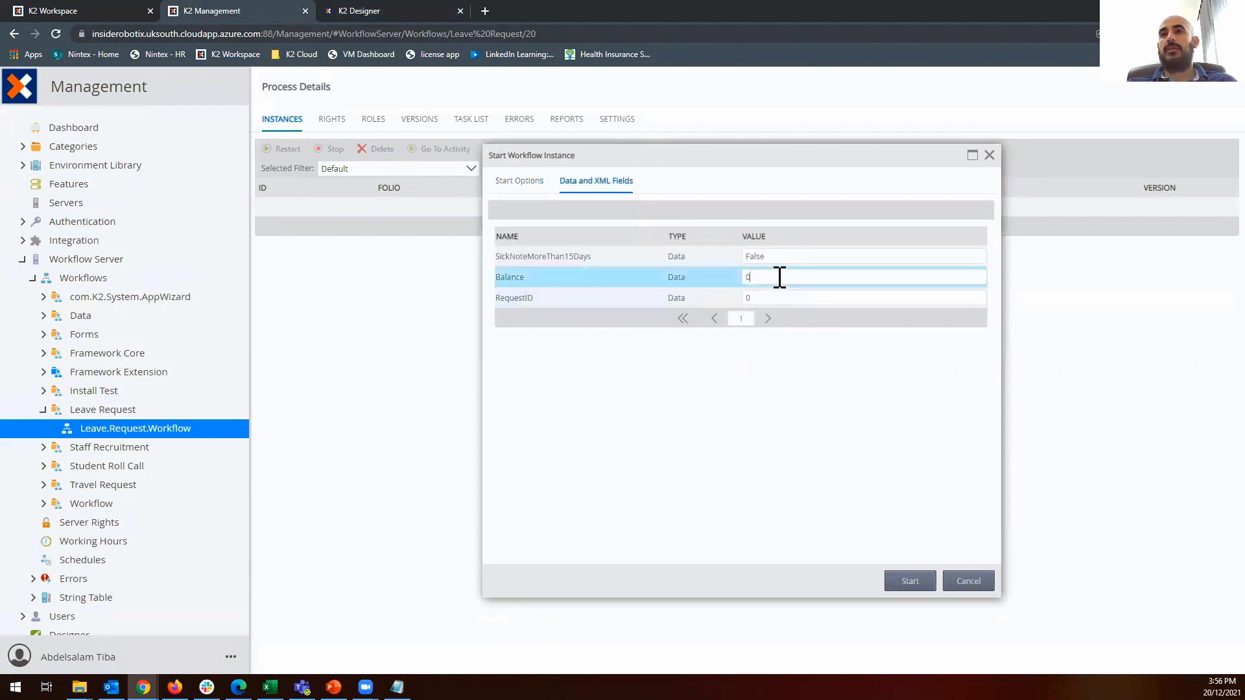
double_click(779, 278)
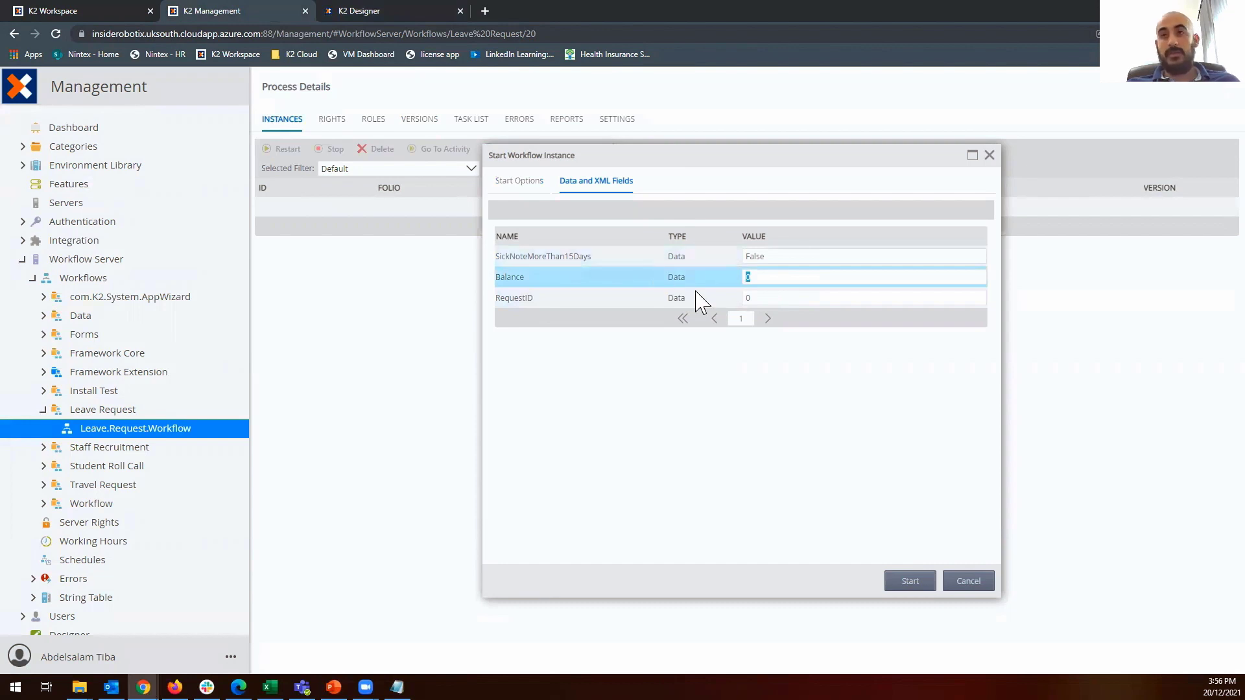
double_click(755, 300)
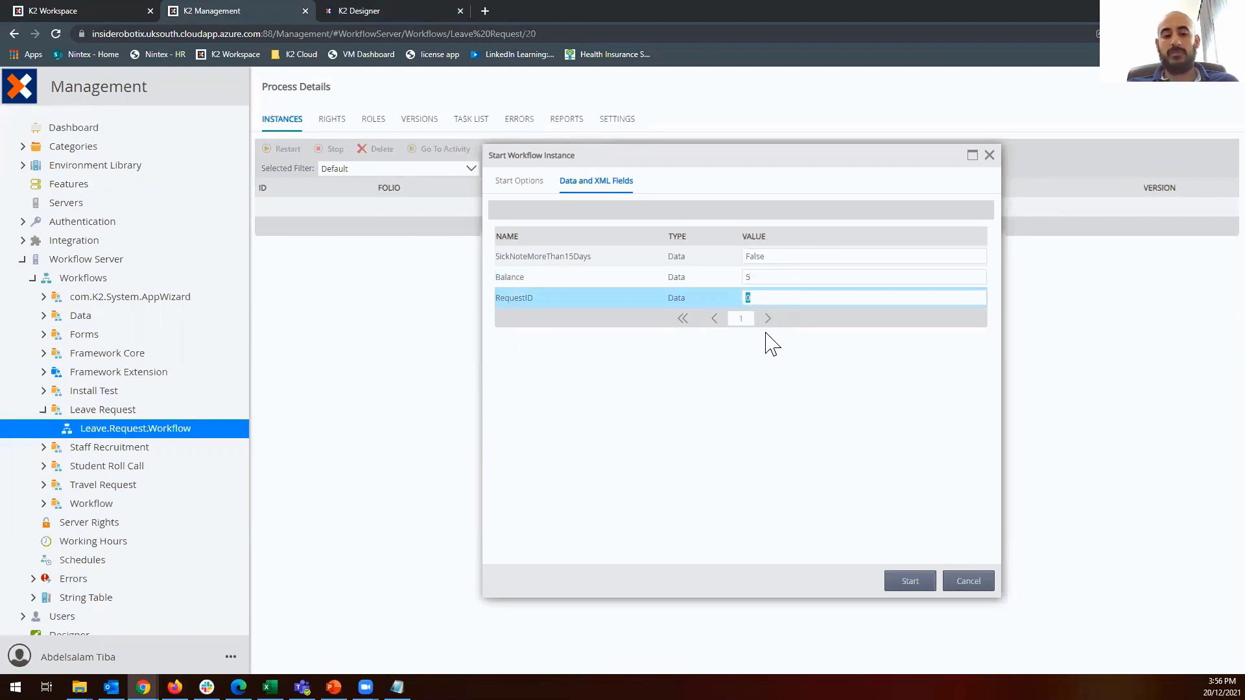
text(198)
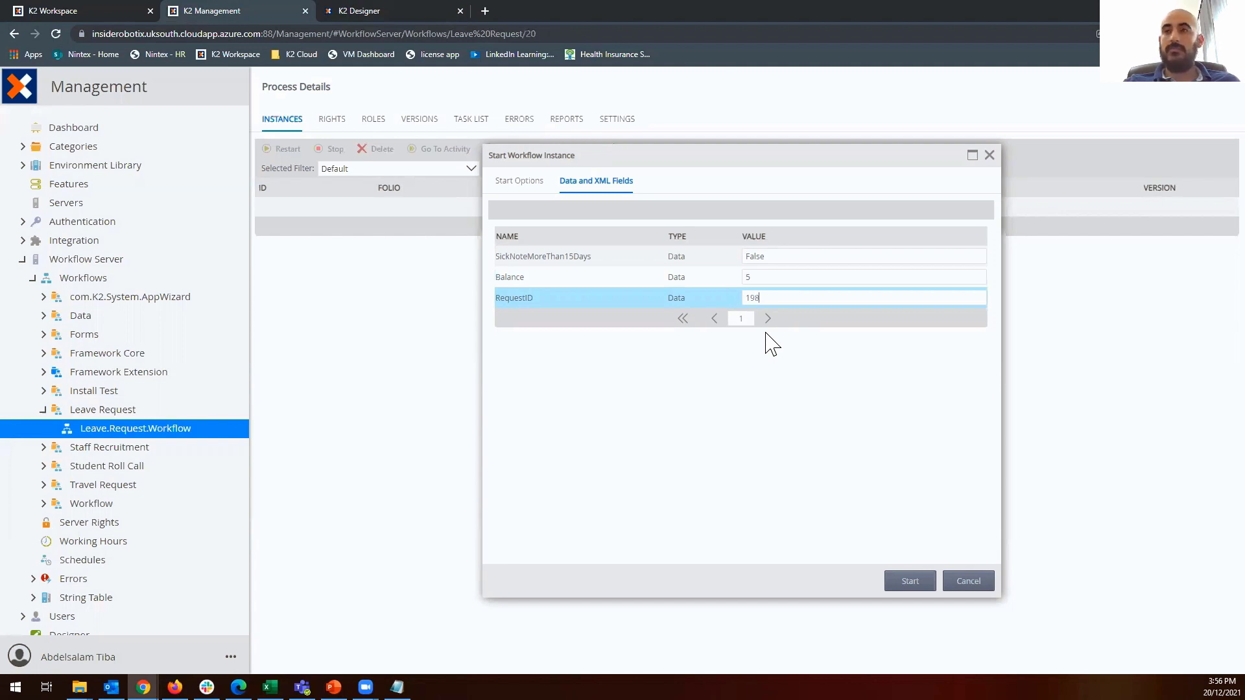
text(8)
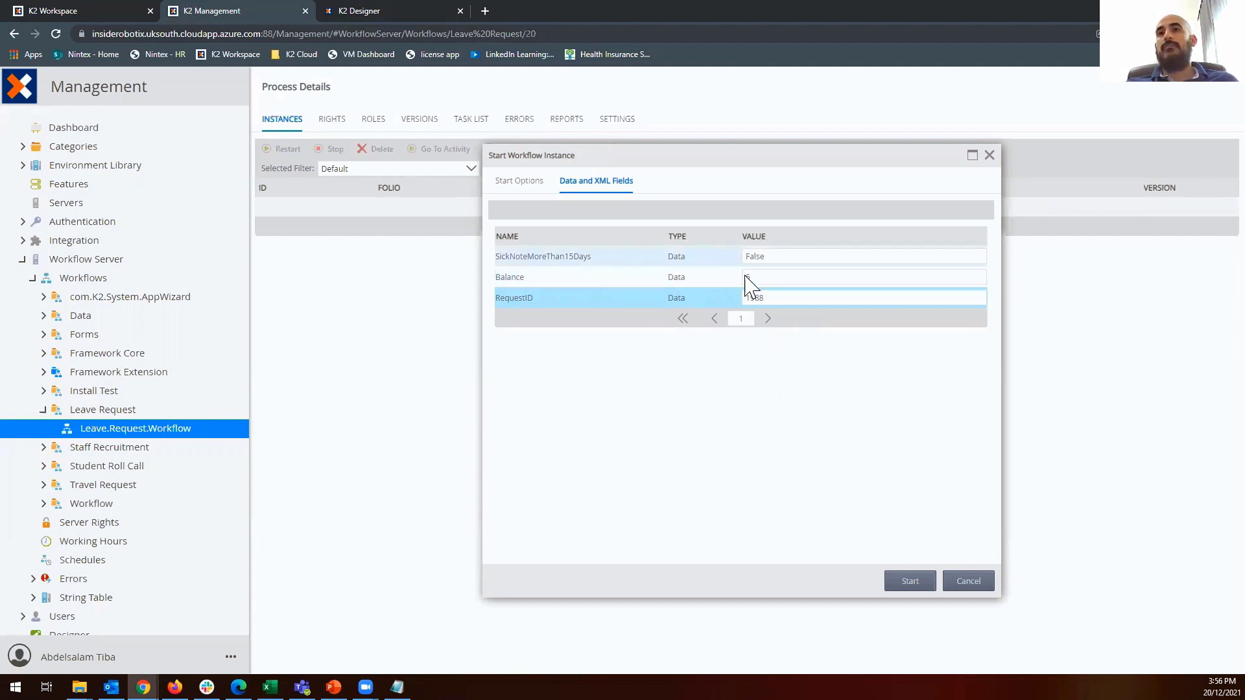
click(909, 590)
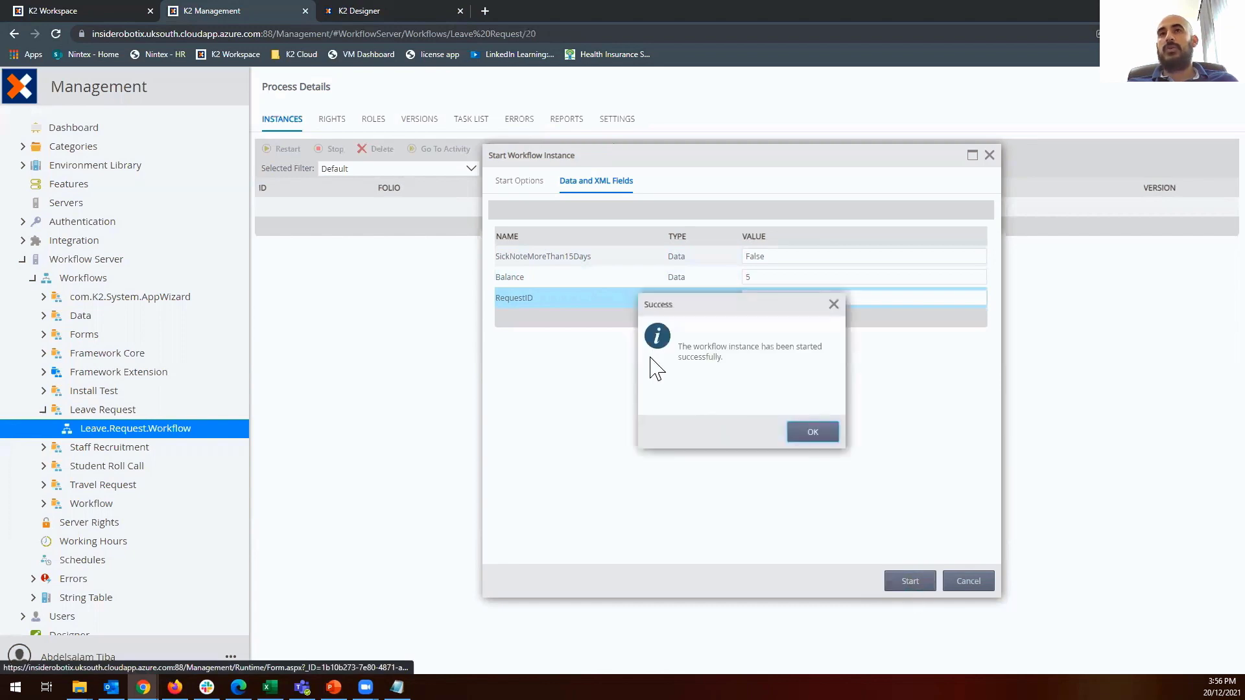
click(818, 434)
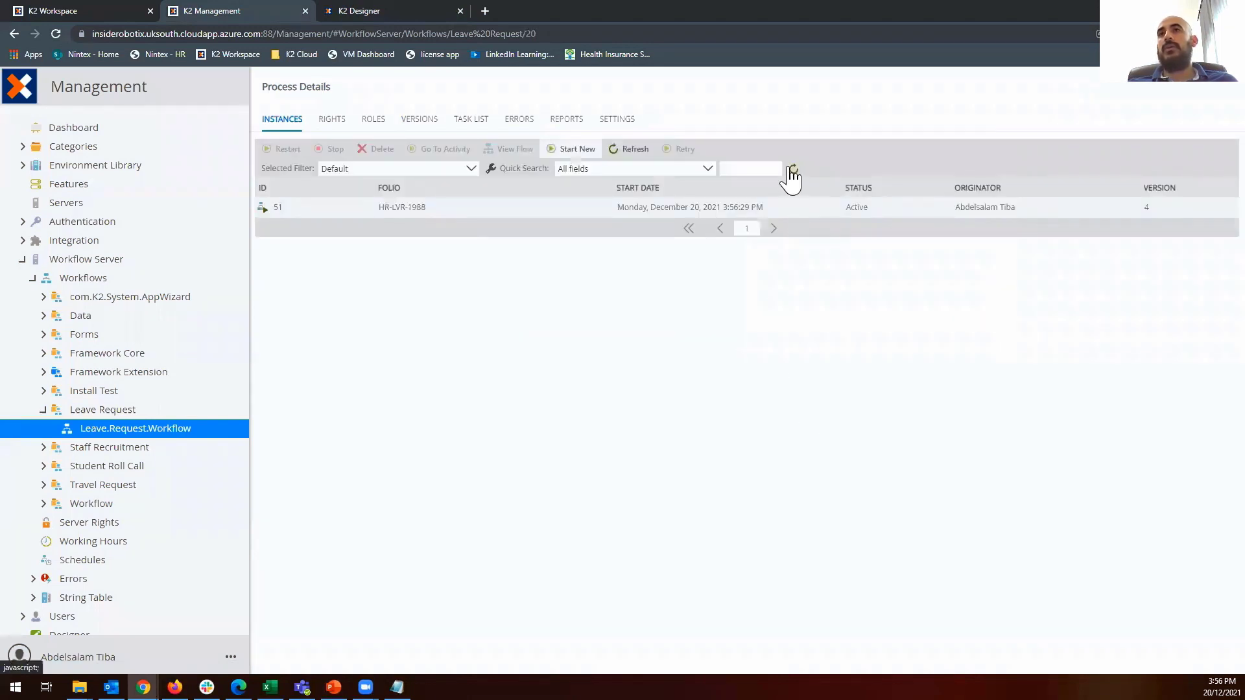
Refresh the instance list and open the view flow of the HR-LVR-1988 instance.
click(793, 169)
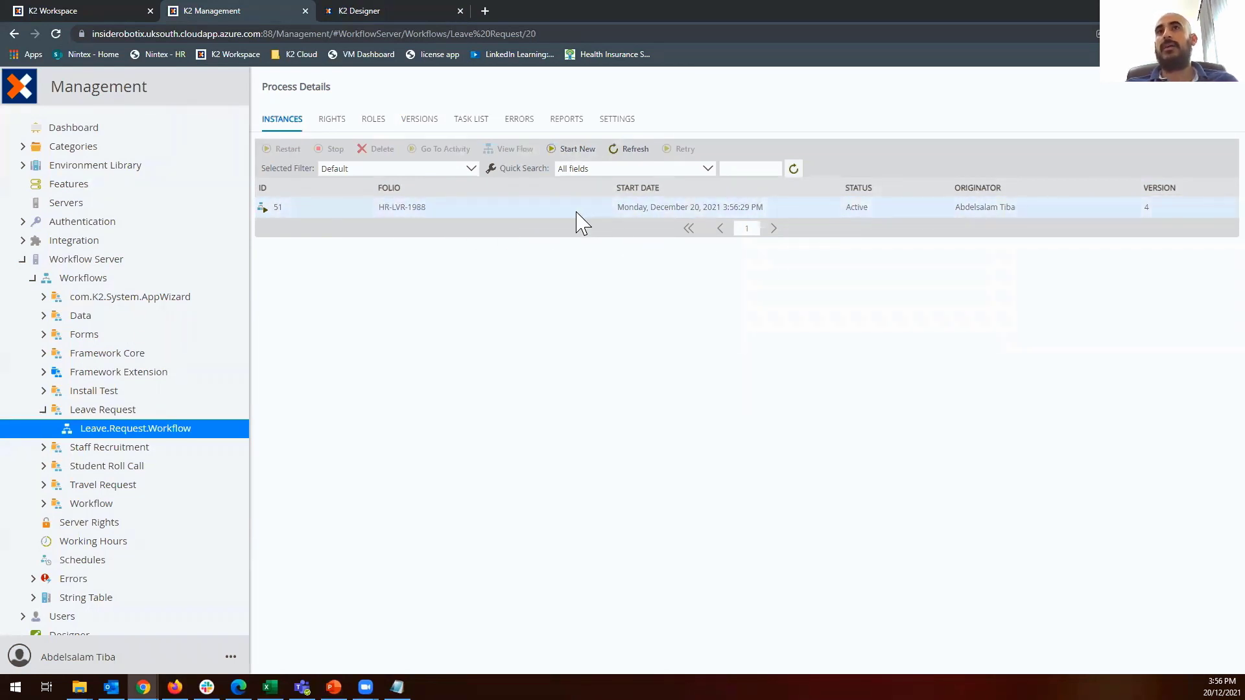
click(489, 212)
click(508, 148)
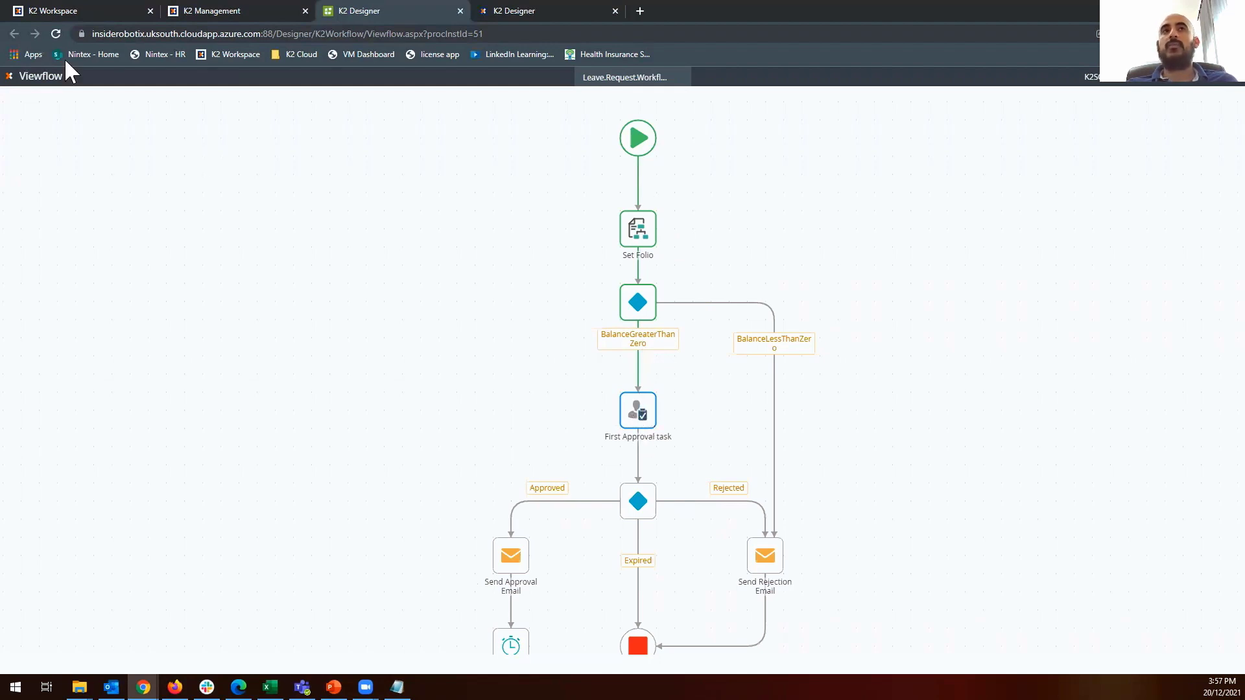
In K2 Workspace, open the First Approval task for HR-LVR-1988 and submit it with the Reject action.
click(50, 7)
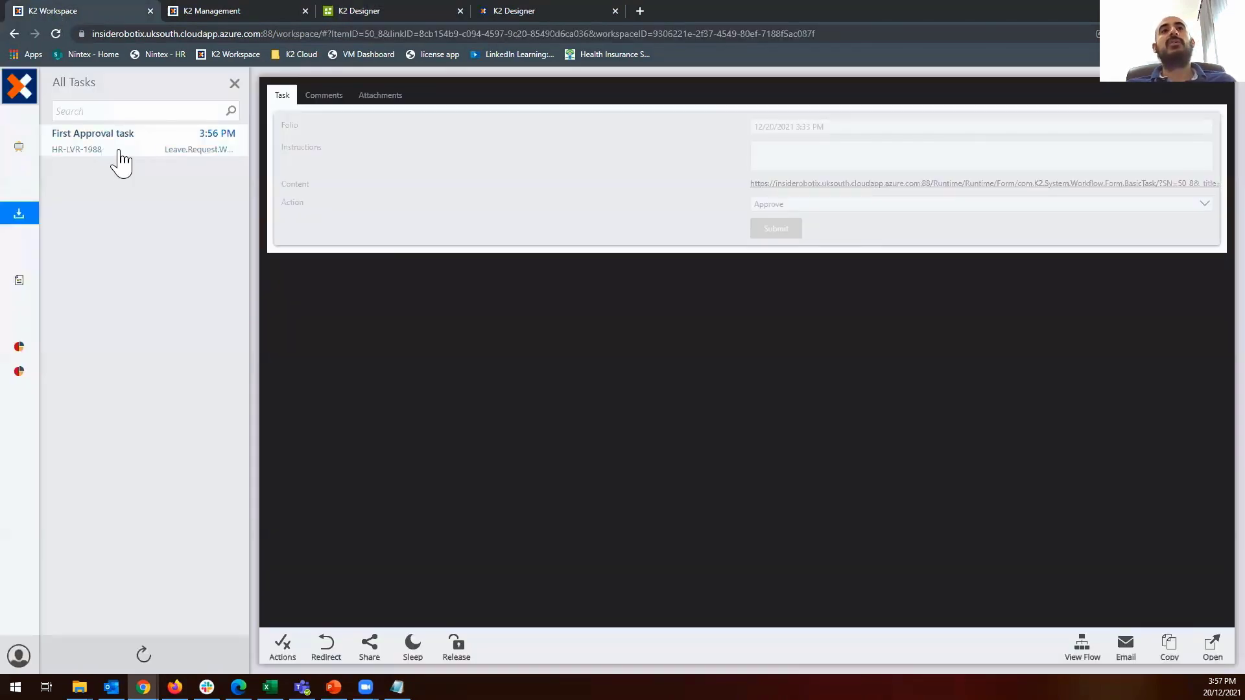
click(154, 151)
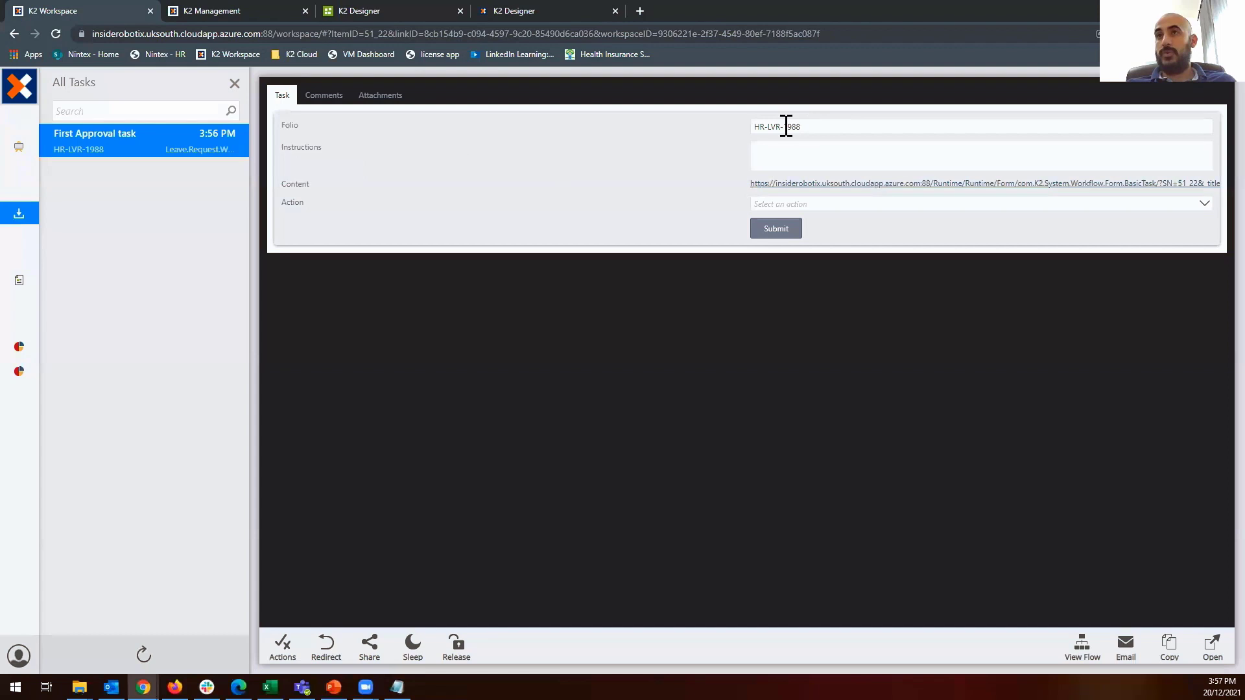
drag(802, 126, 742, 128)
click(801, 206)
click(783, 258)
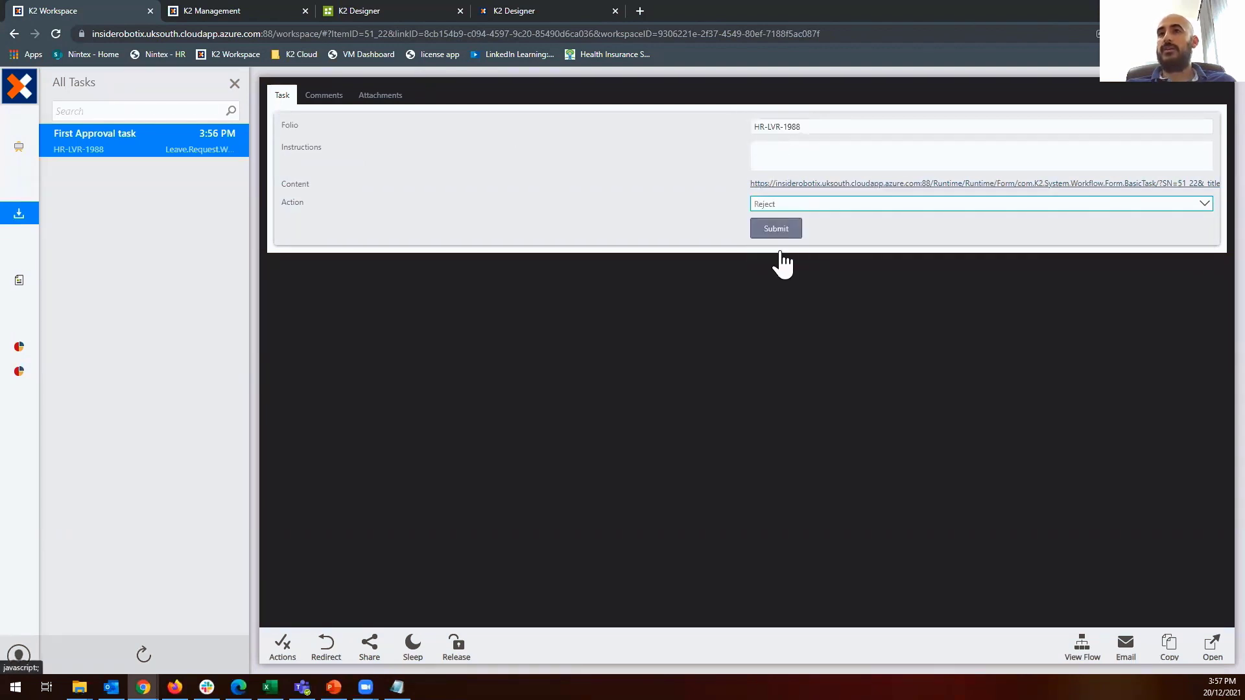
click(778, 231)
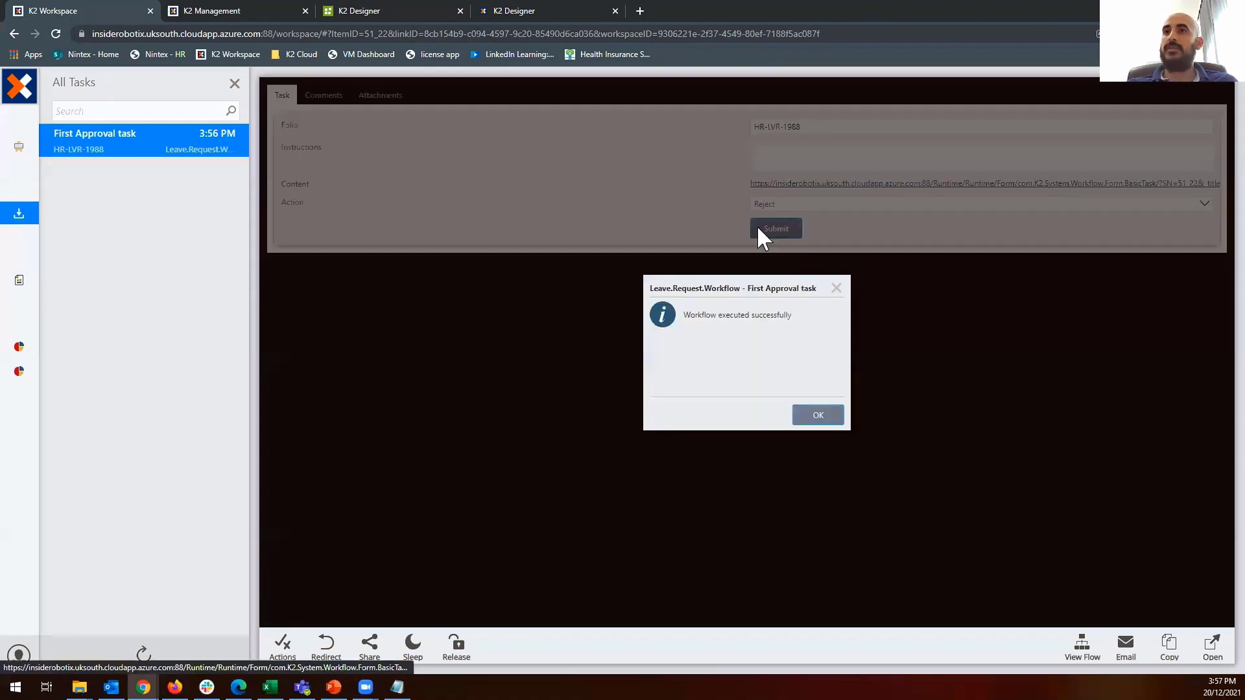
Dismiss the task confirmation, switch to K2 Management and refresh the version list of Leave.Request.Workflow.
click(810, 420)
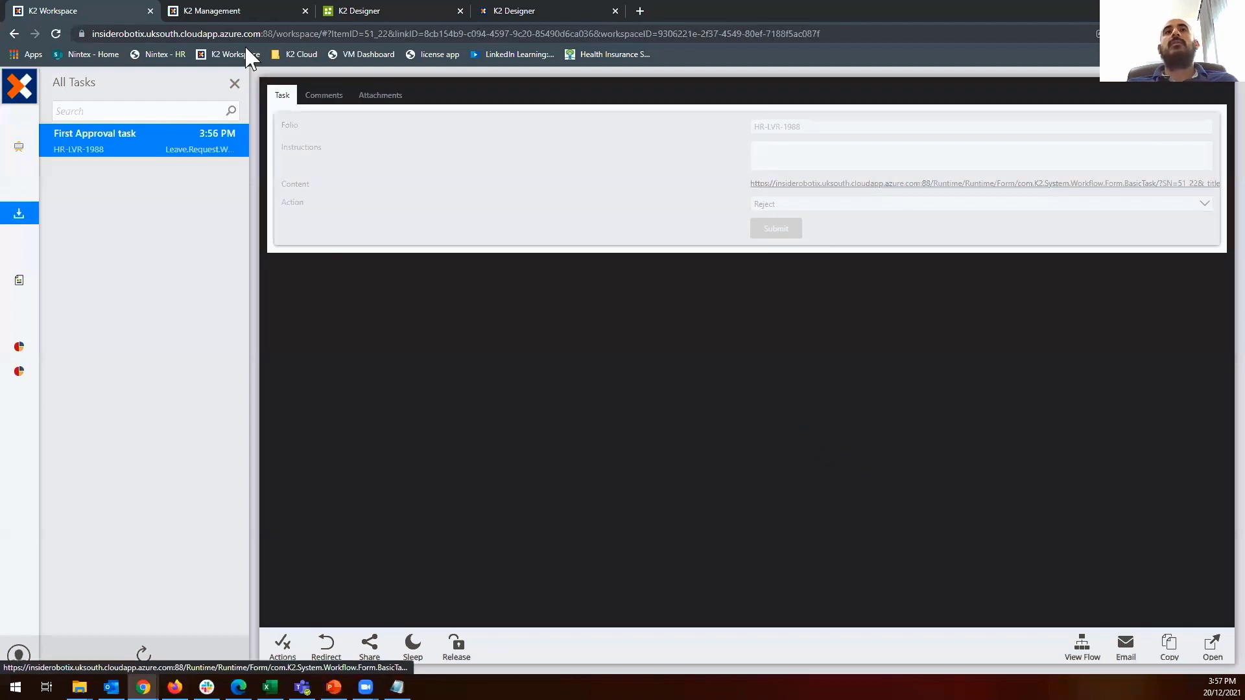
click(222, 11)
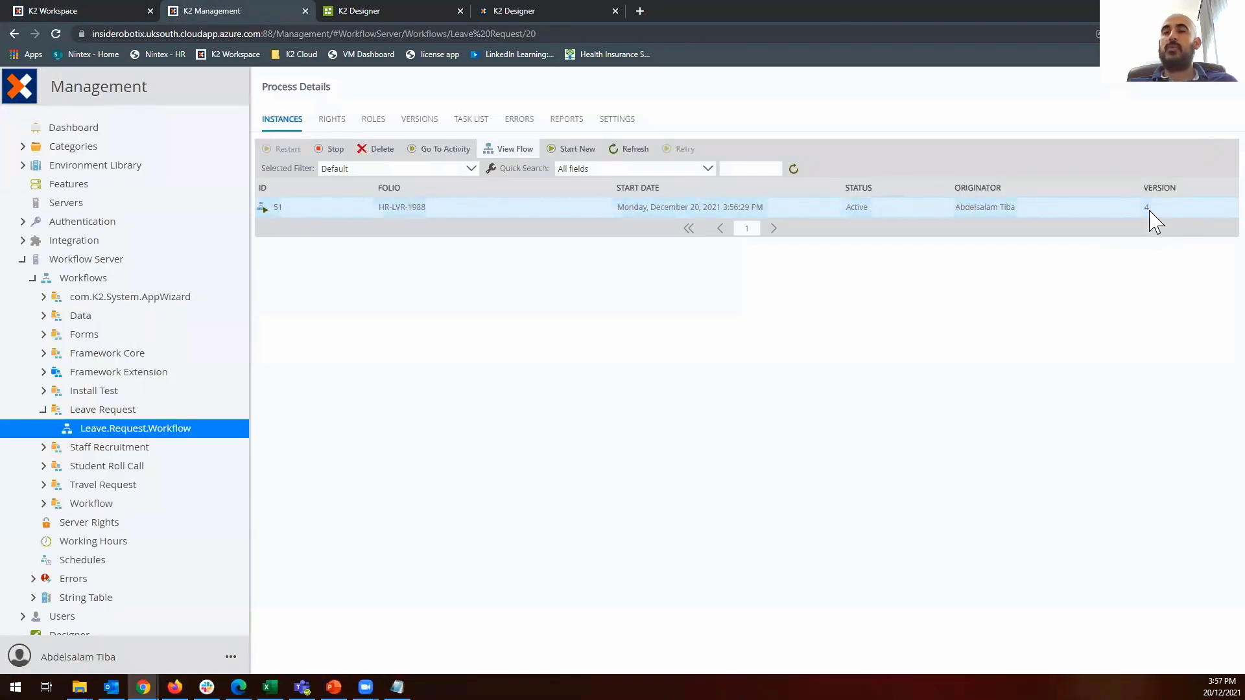
click(414, 125)
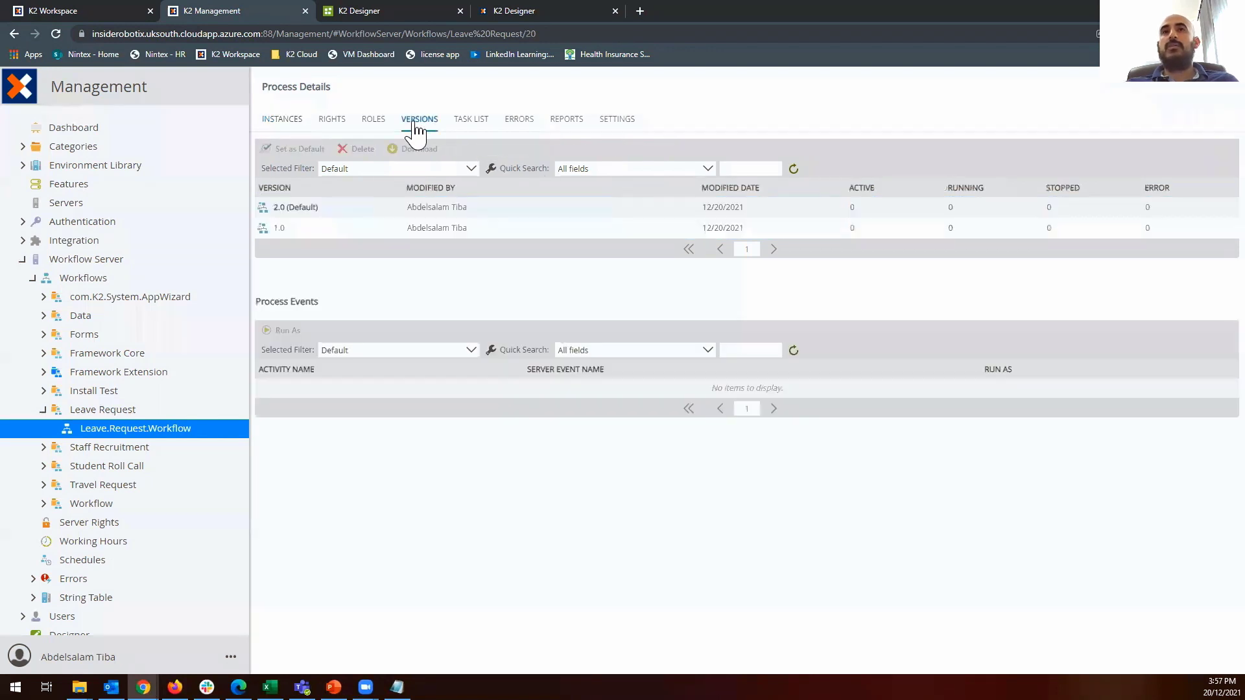
click(793, 170)
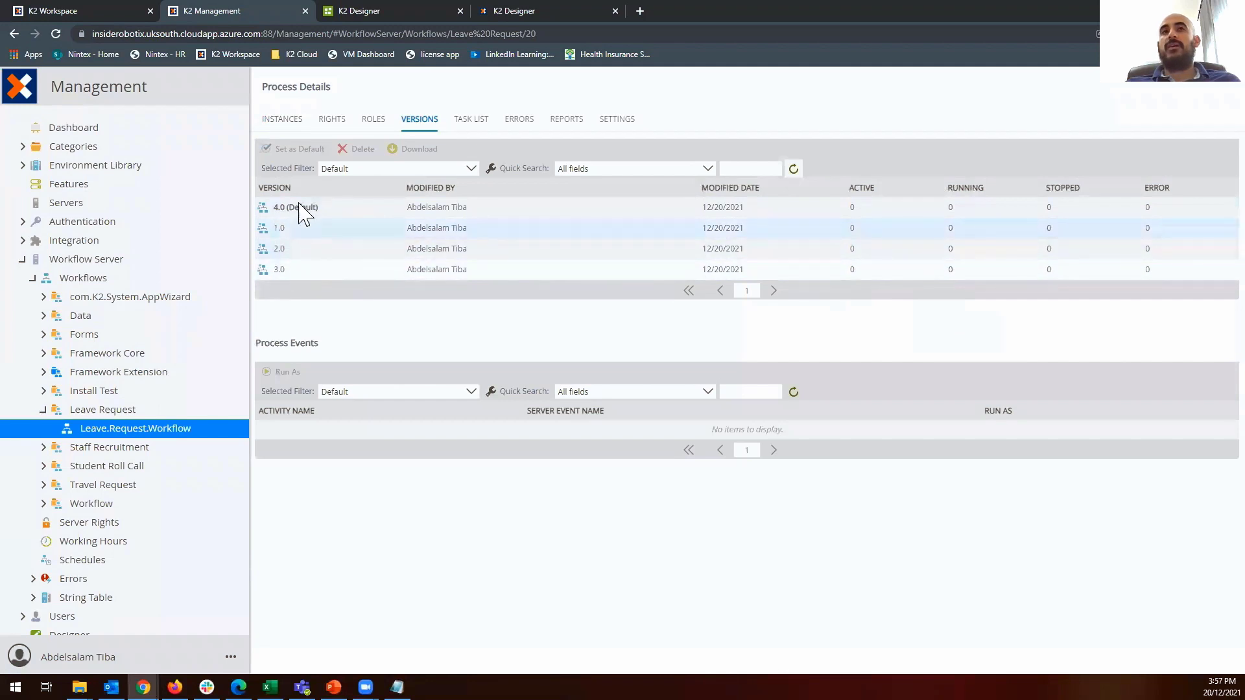
Close the extra K2 Designer page, return to the Leave.Request.Workflow canvas and collapse the Set Folio configuration.
click(361, 13)
key(ctrl+w)
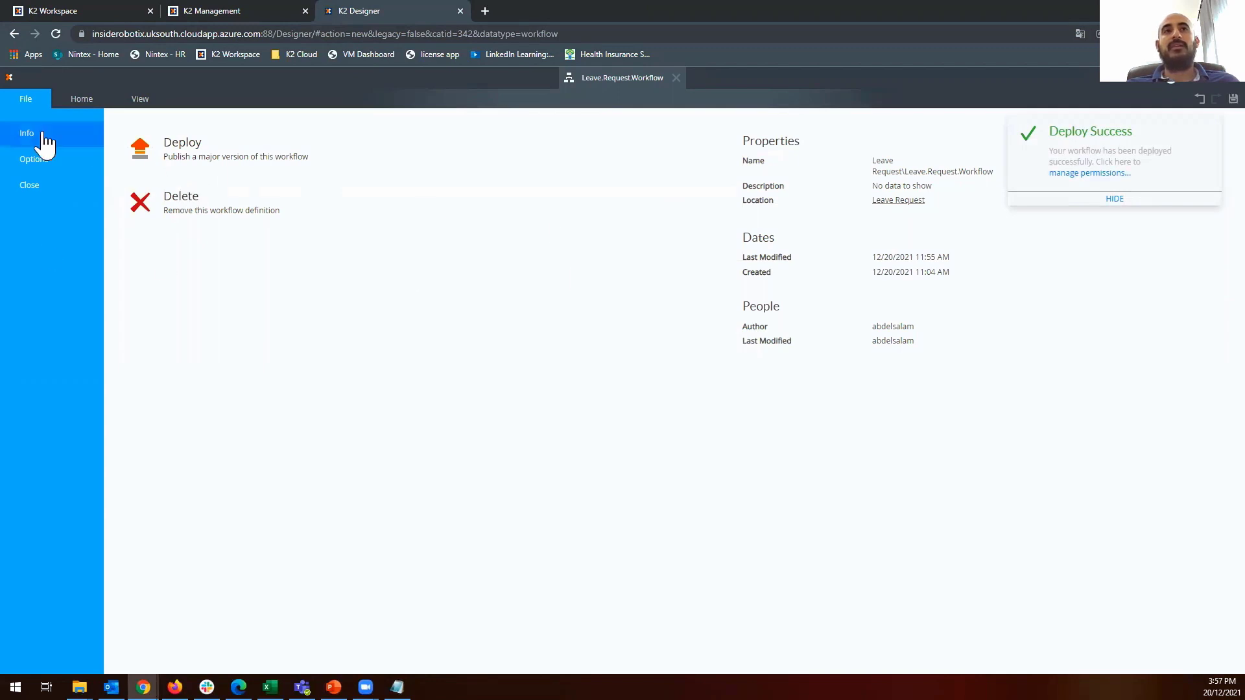
click(31, 100)
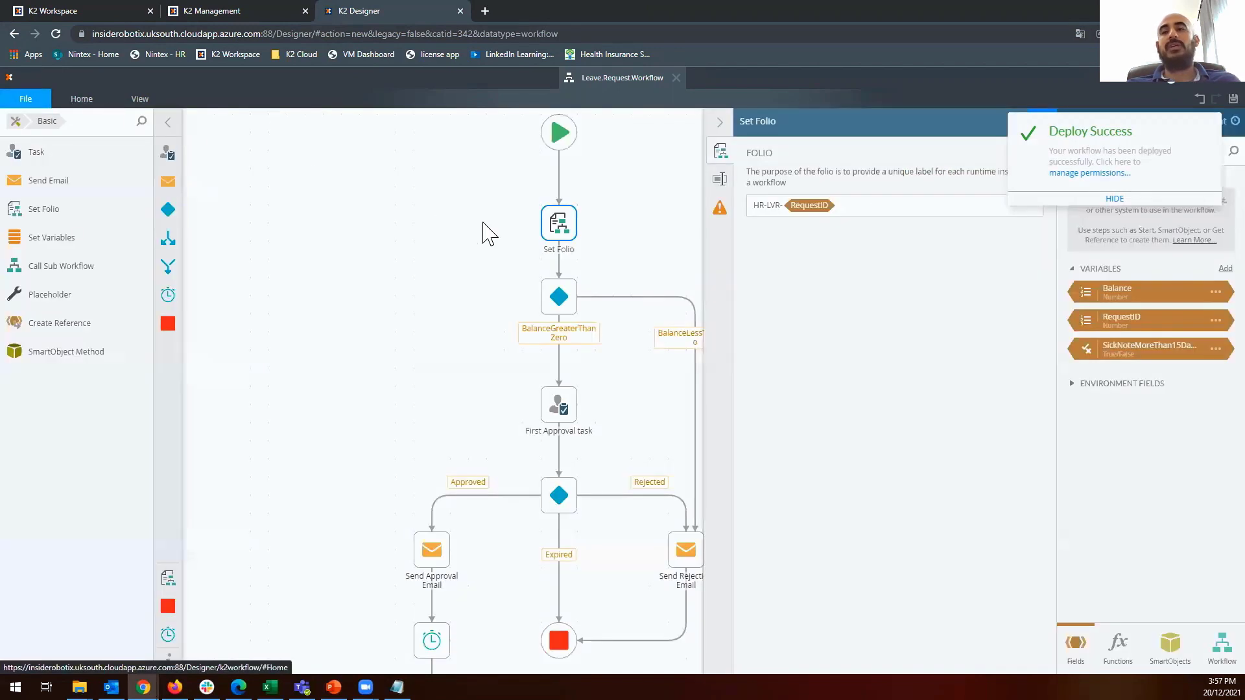
click(719, 122)
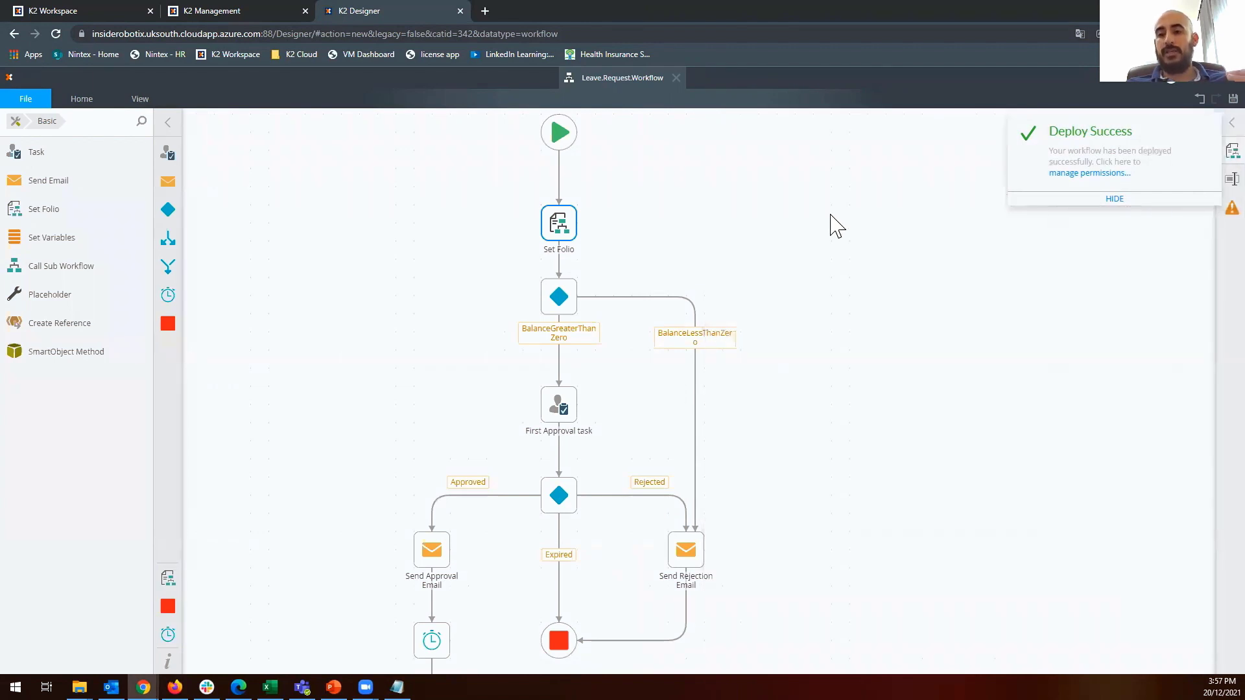
Back in K2 Management, check the workflow version used by the HR-LVR-1988 instance and refresh the instance list.
click(251, 8)
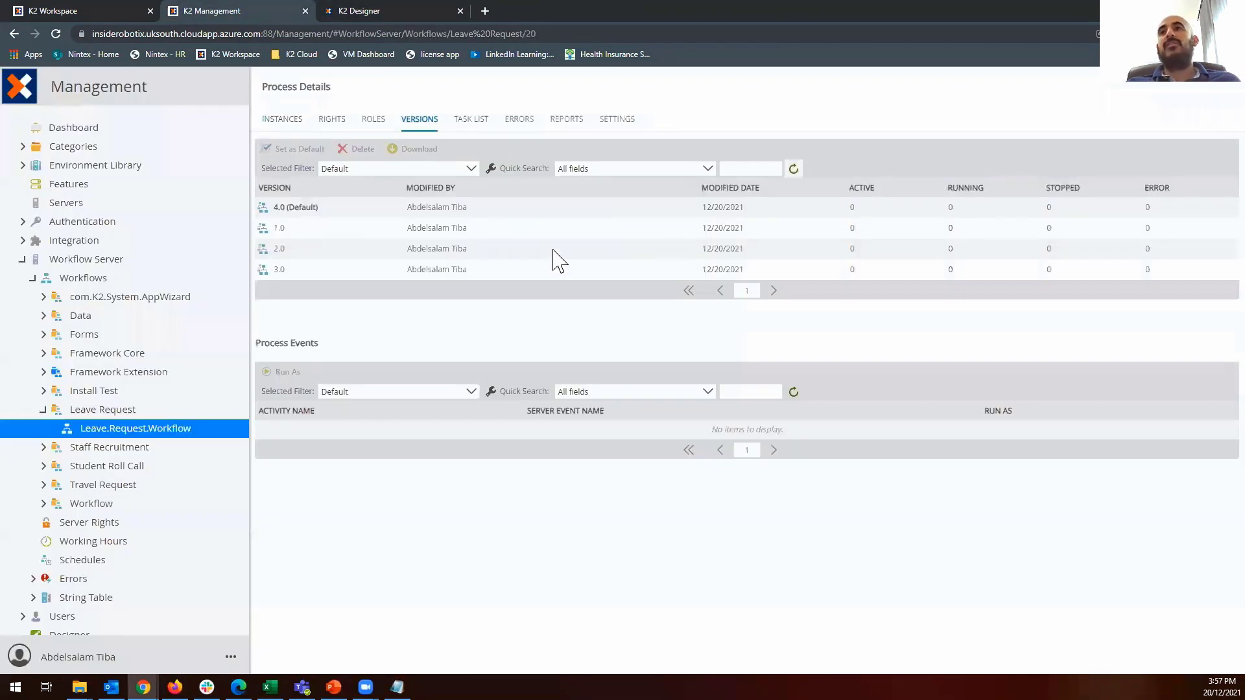
click(291, 120)
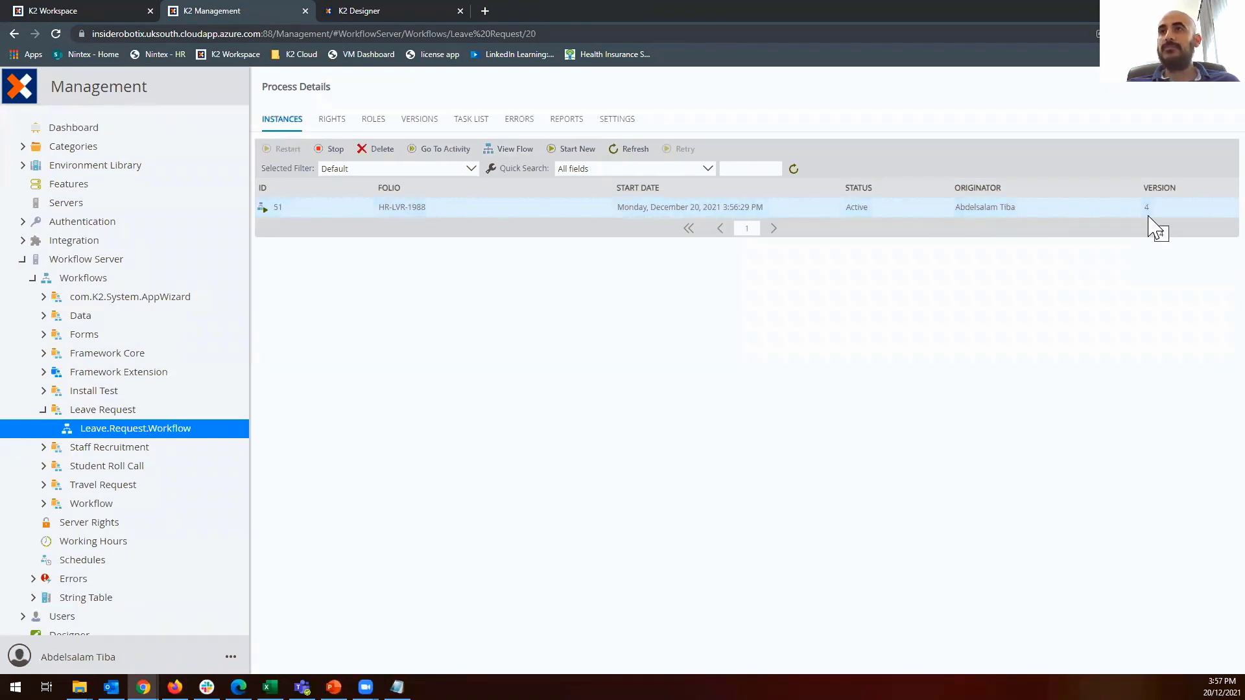
click(1125, 209)
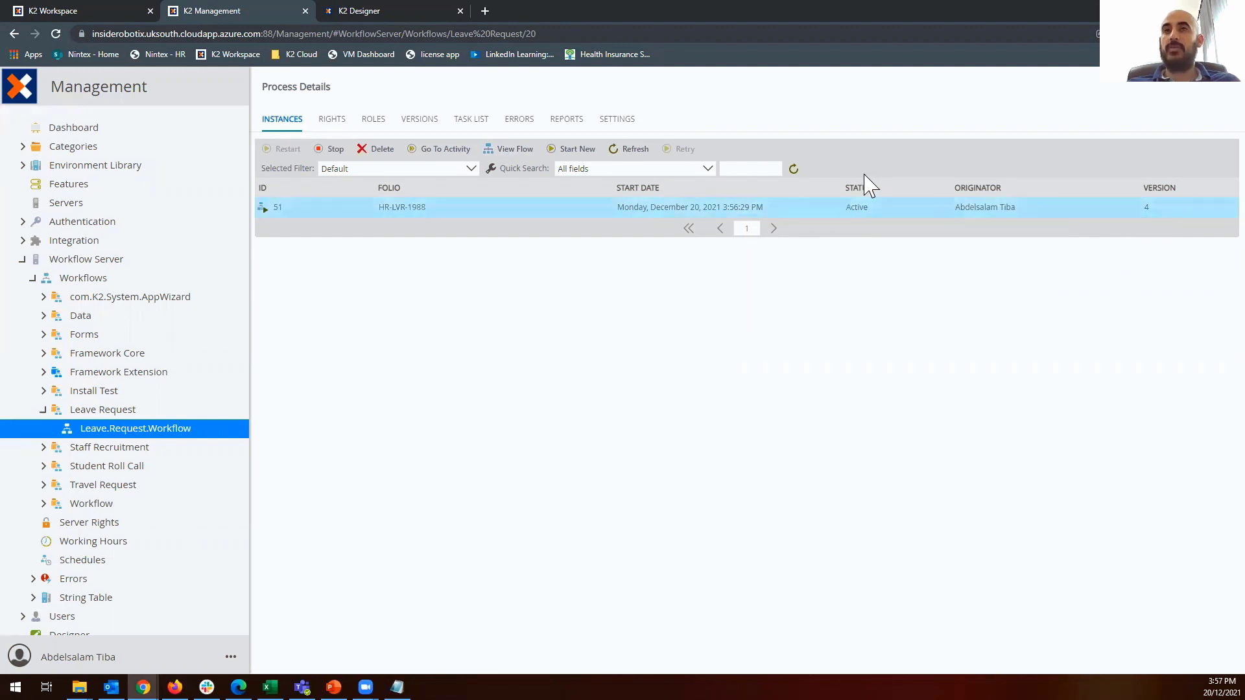
click(638, 158)
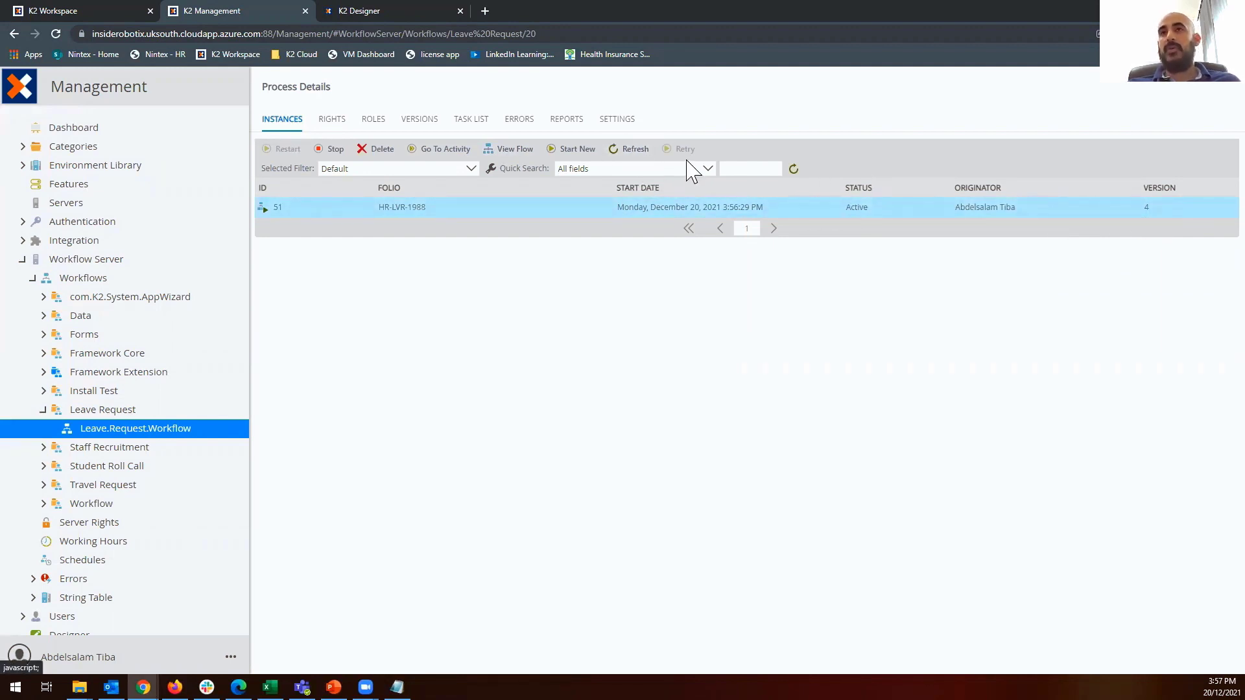
Set version 3.0 of Leave.Request.Workflow as the default, and check the version of the HR-LVR-1988 instance.
click(420, 122)
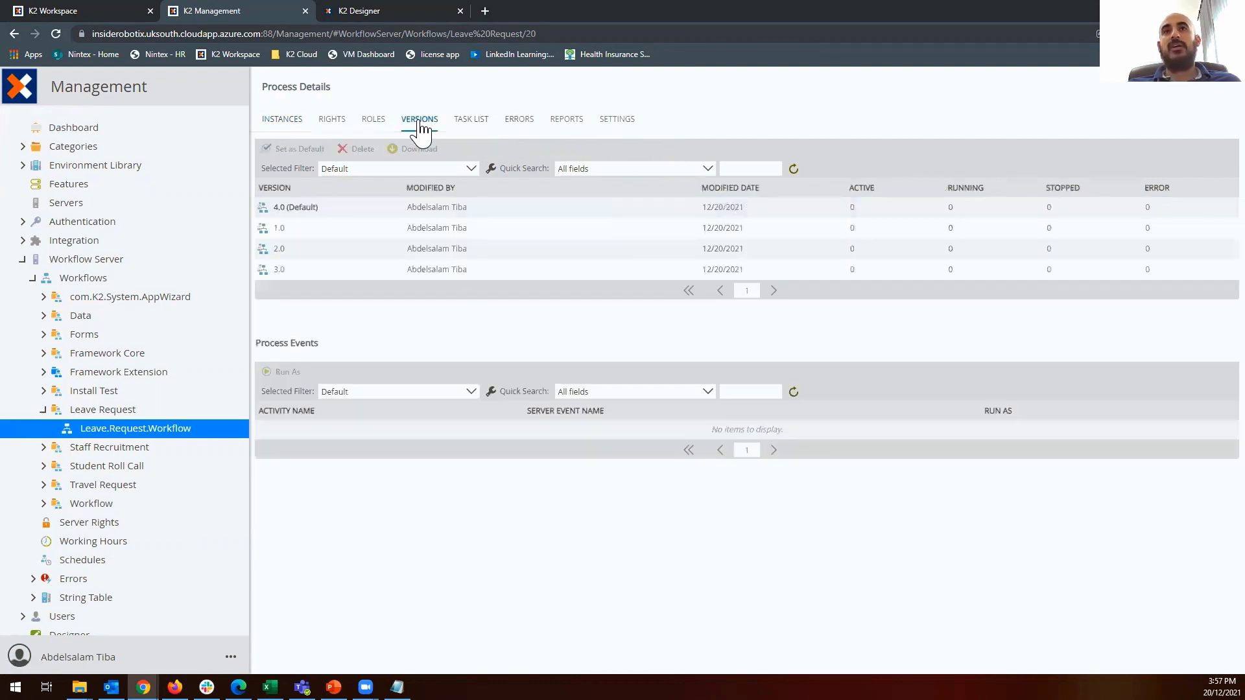
click(319, 212)
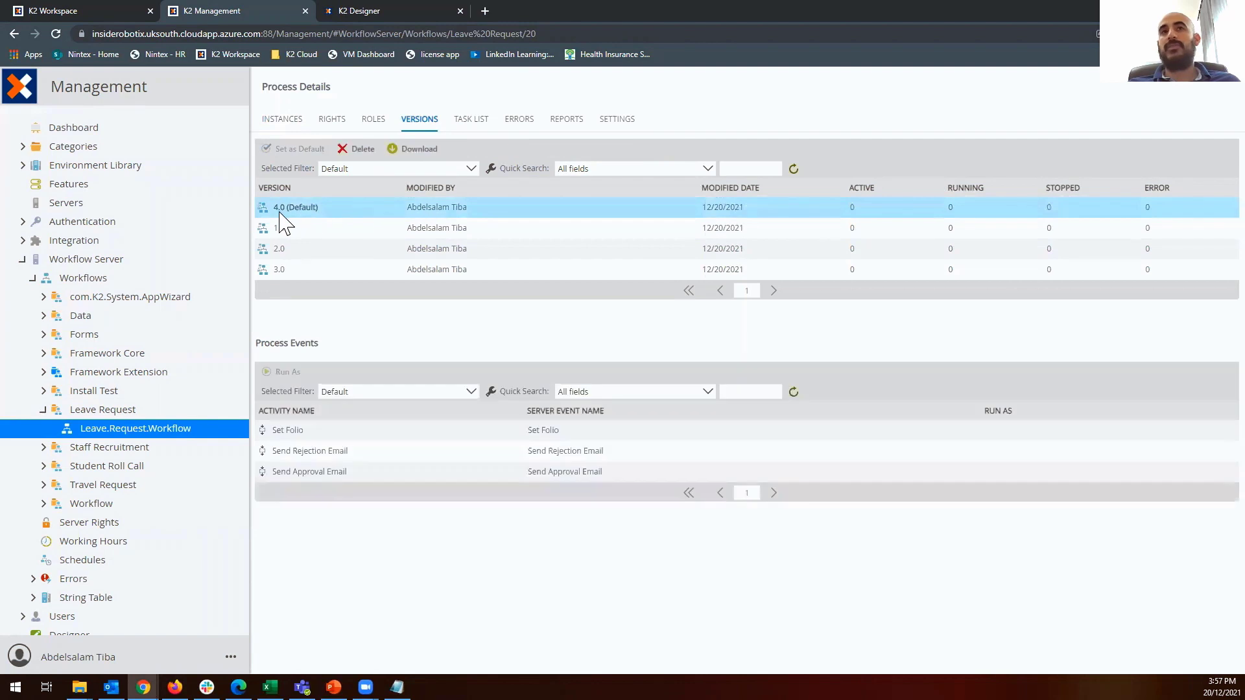
click(332, 274)
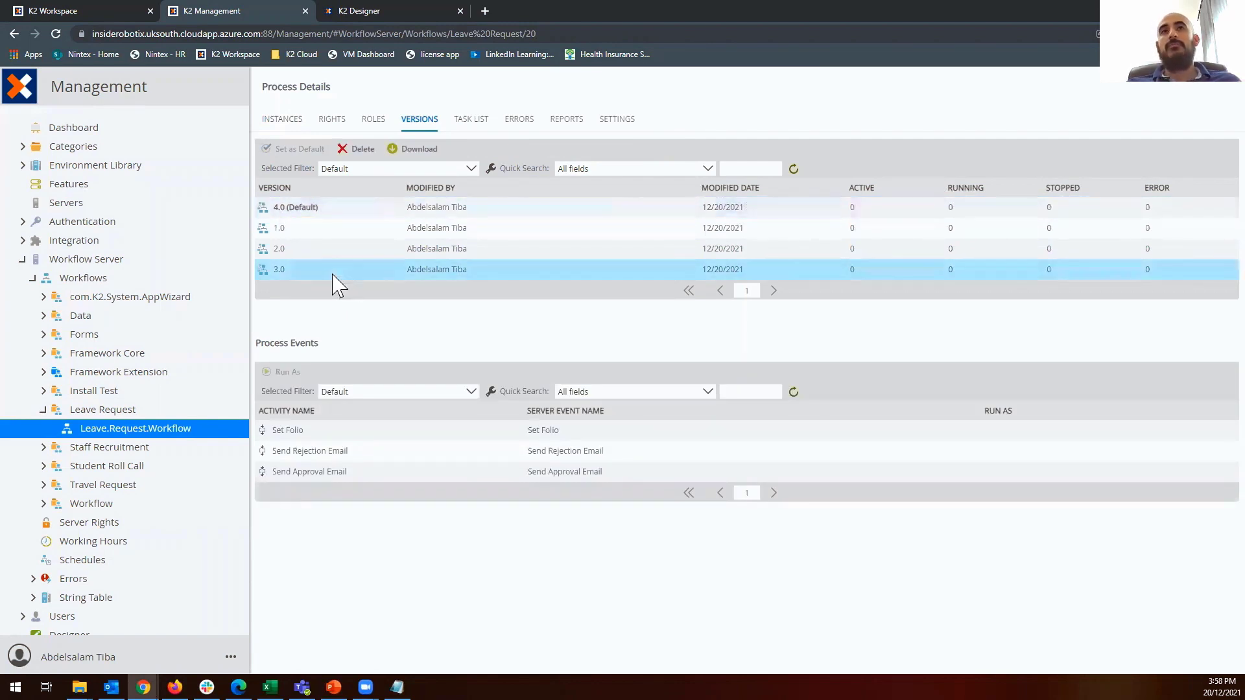
click(305, 151)
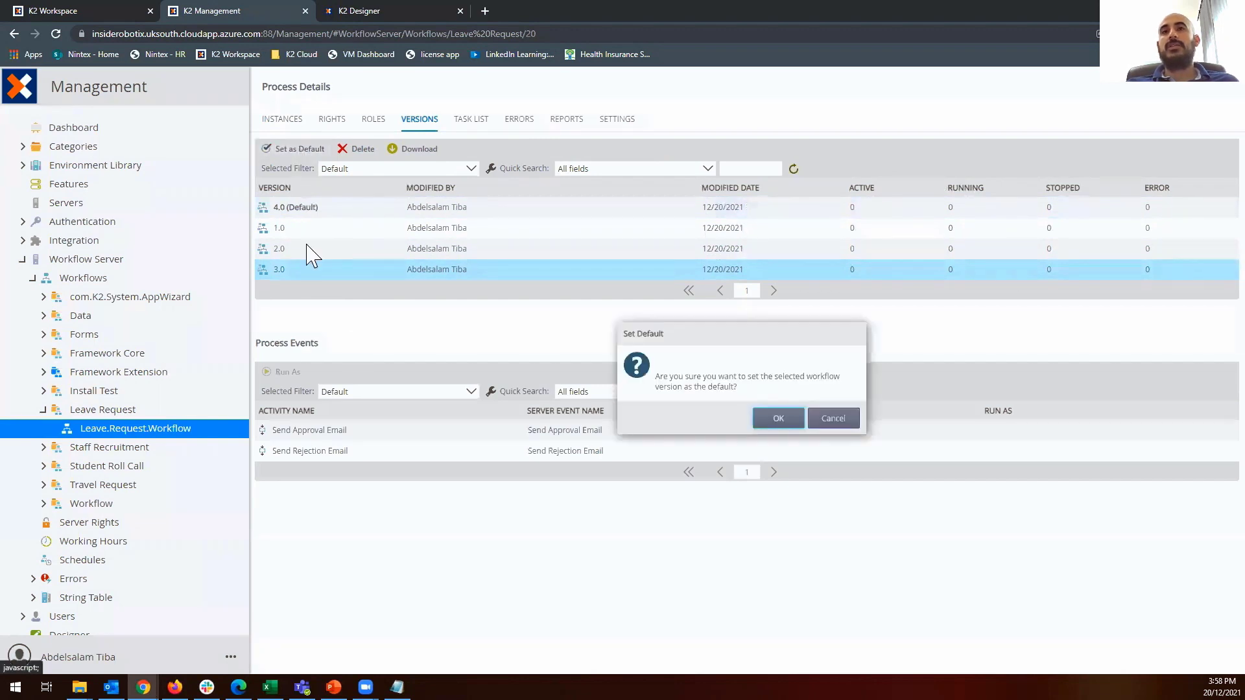
click(773, 419)
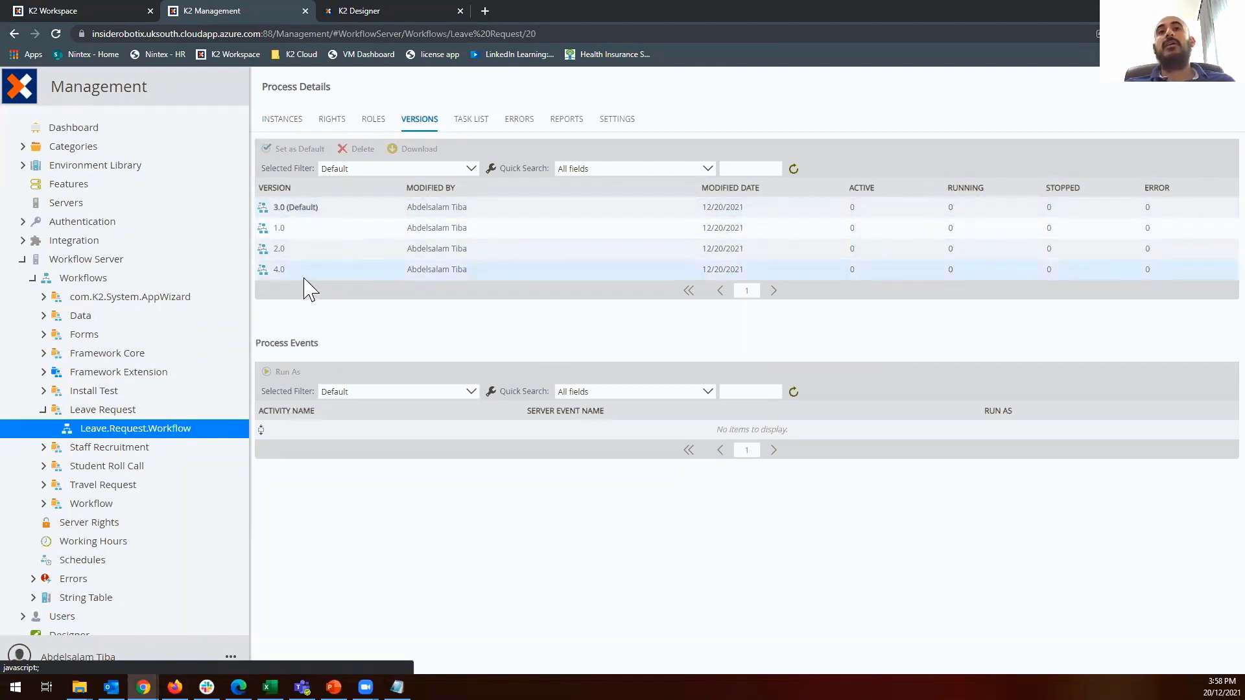
click(284, 122)
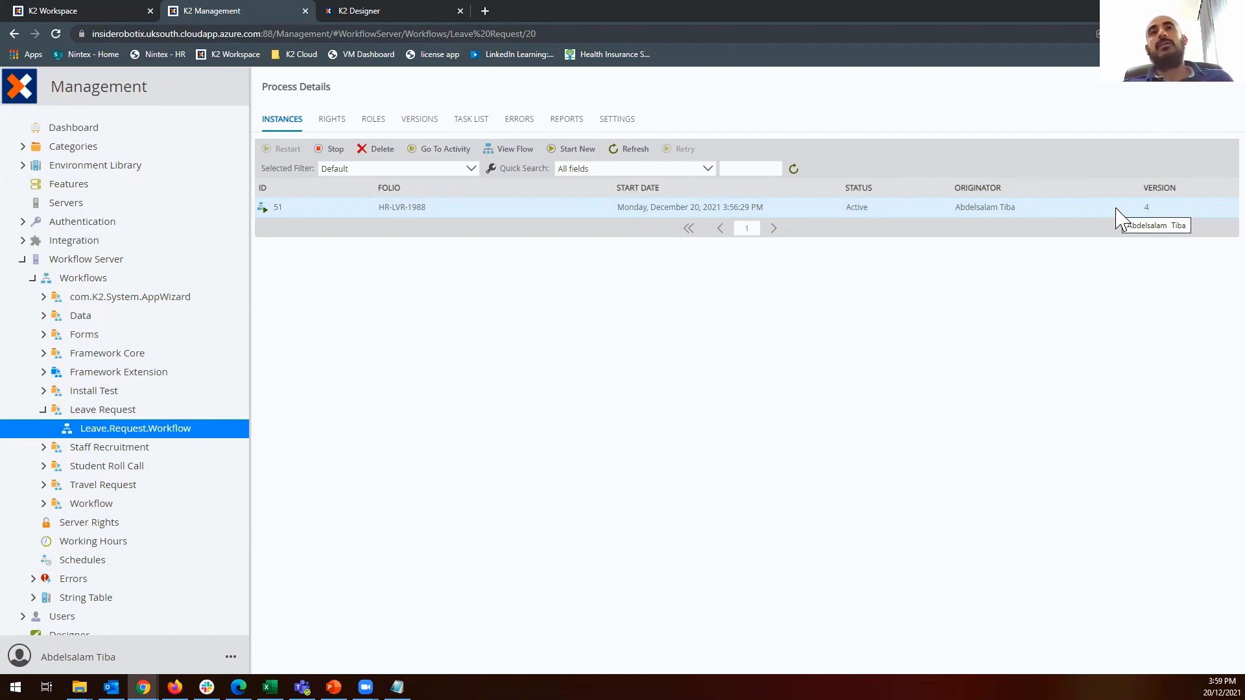
click(1116, 209)
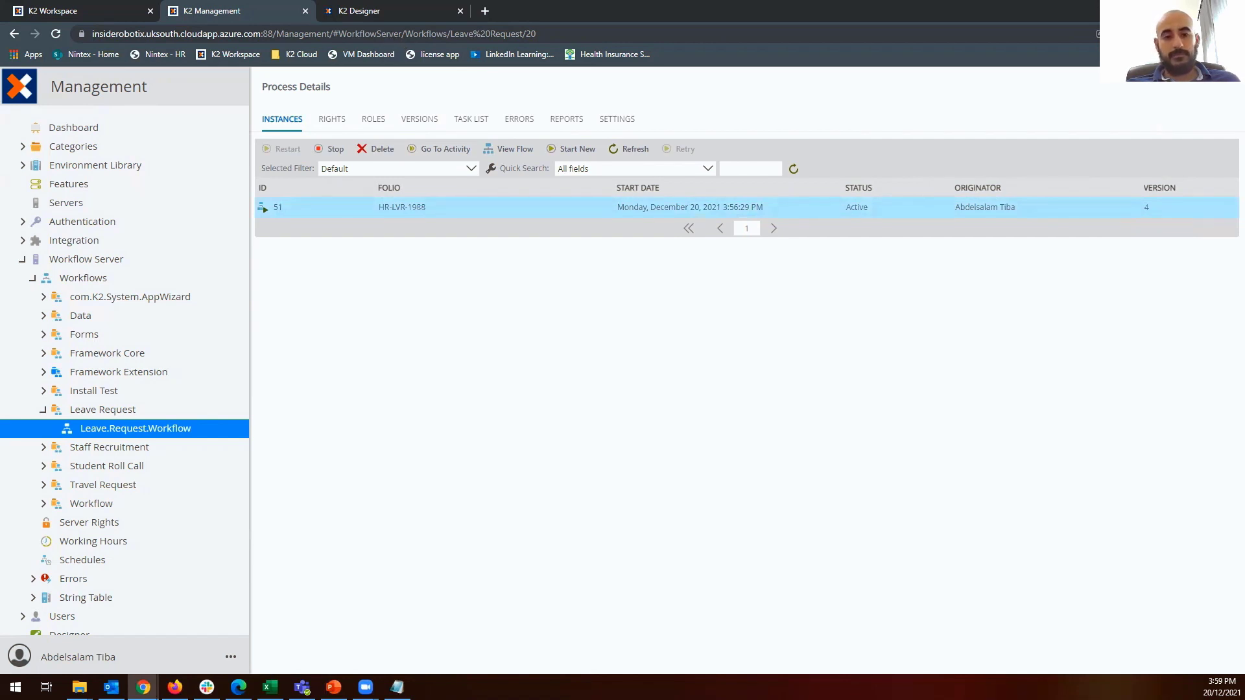
Switch to PowerPoint, start the slide show at the Set Folio and Set Data Fields slide, and advance to the Send Email Step slide.
key(alt+Tab)
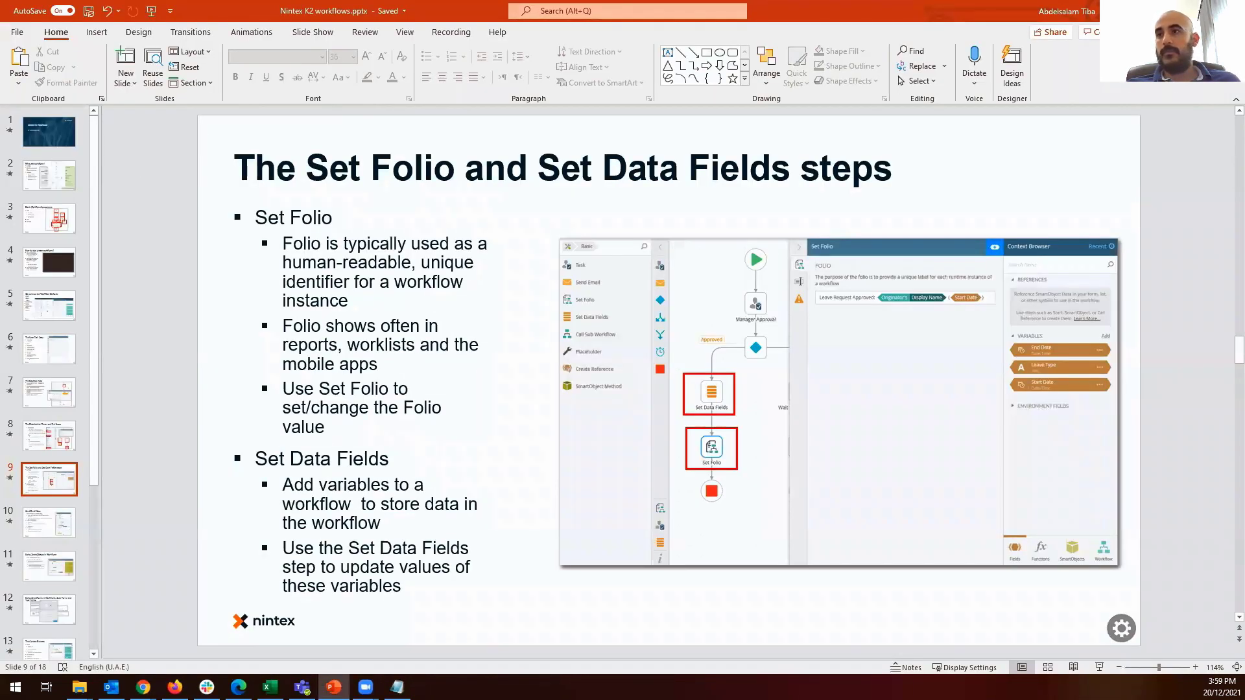
click(1099, 668)
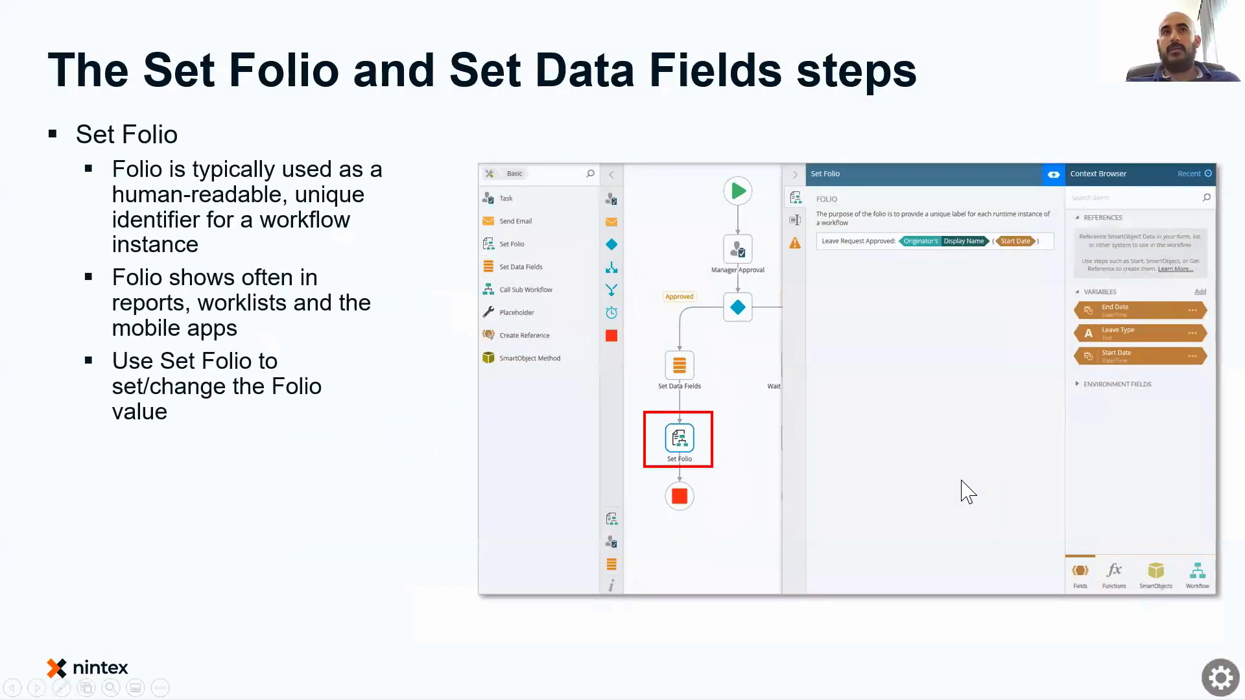
key(Right)
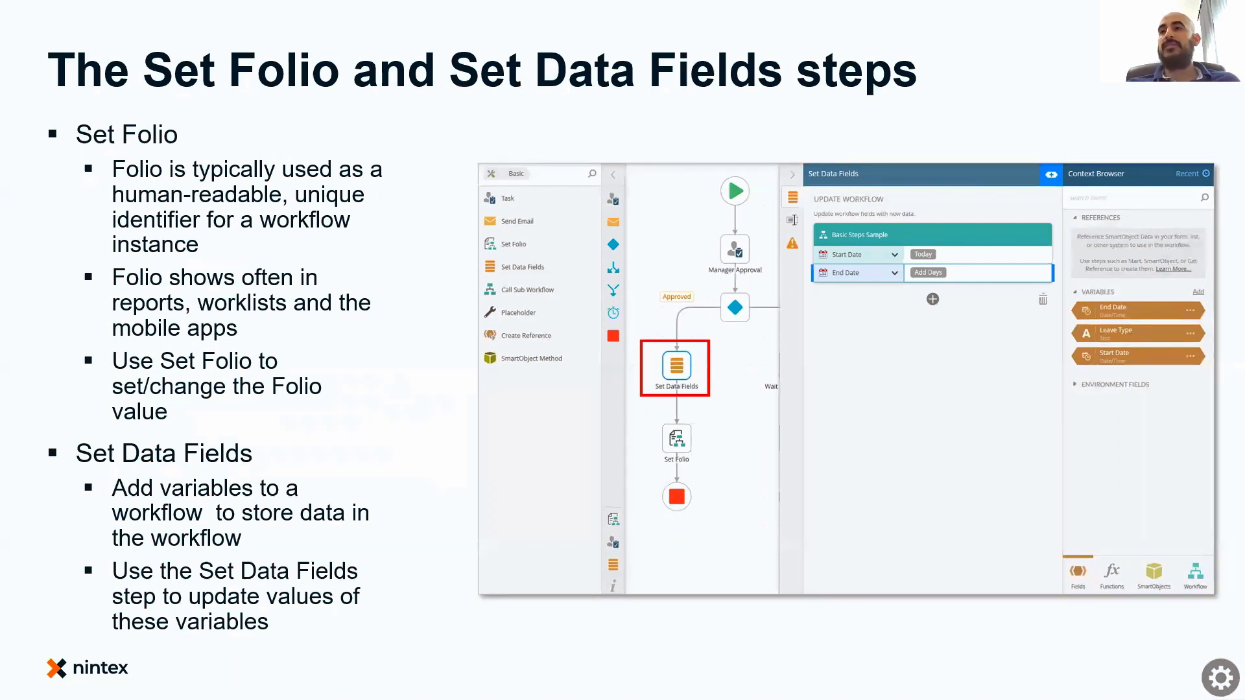
key(Right)
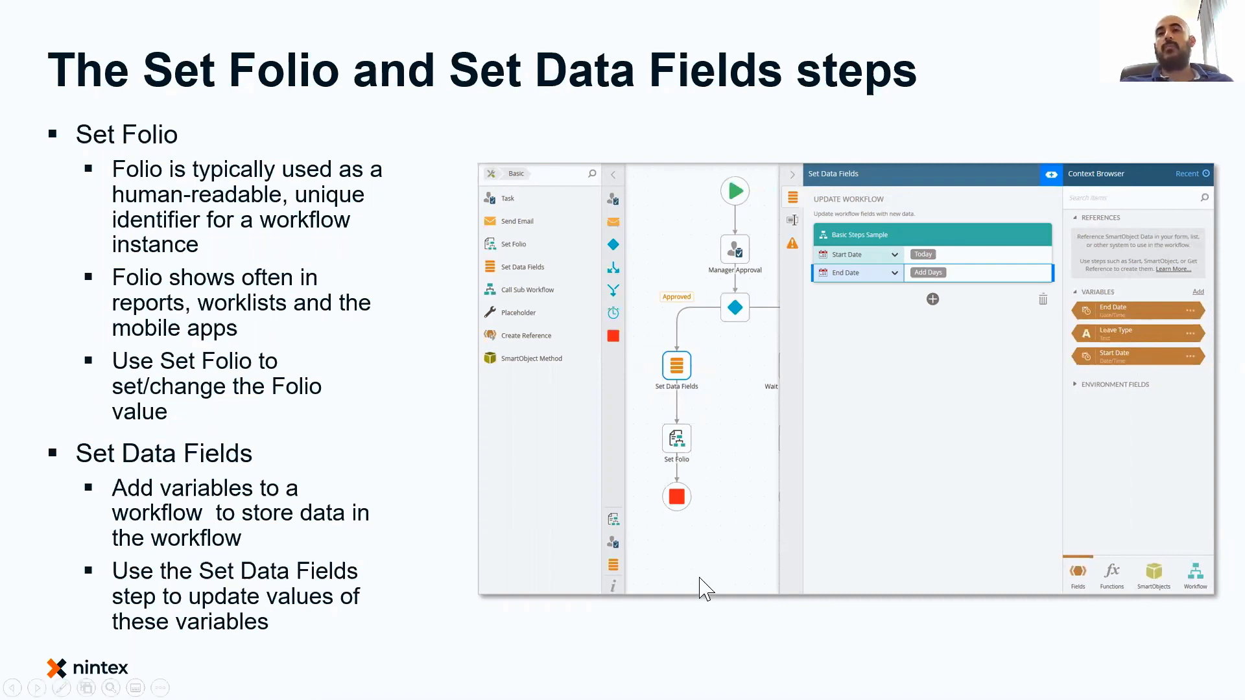
key(Right)
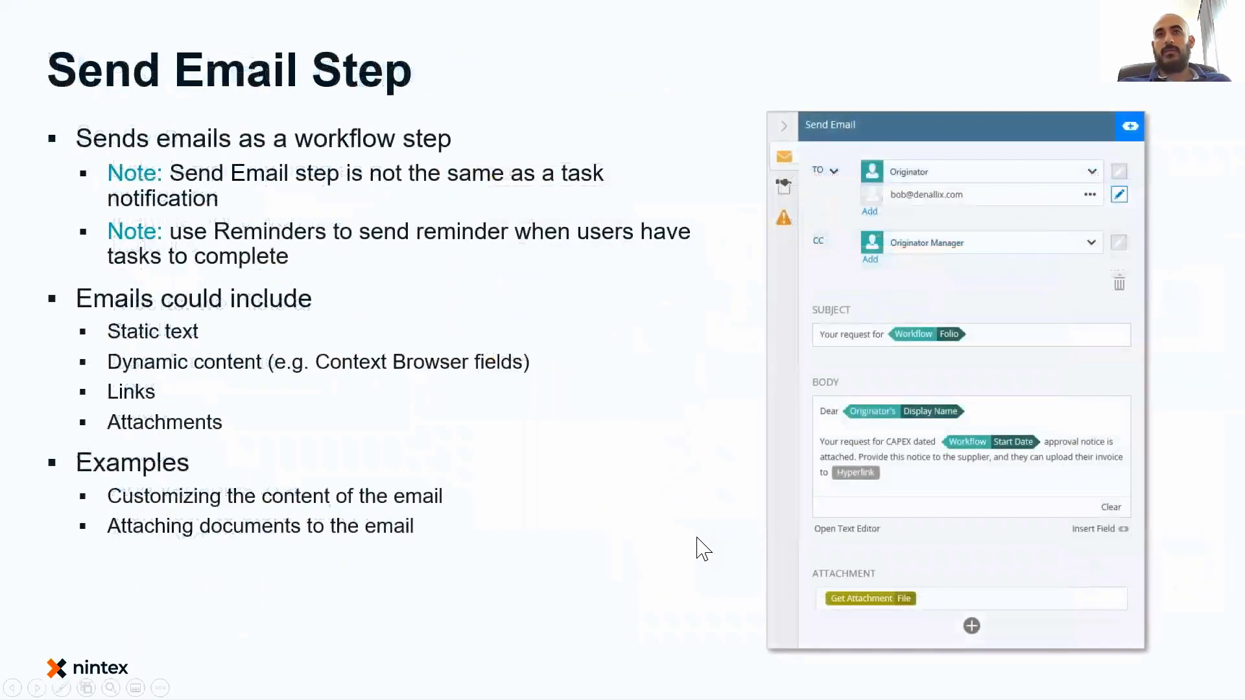
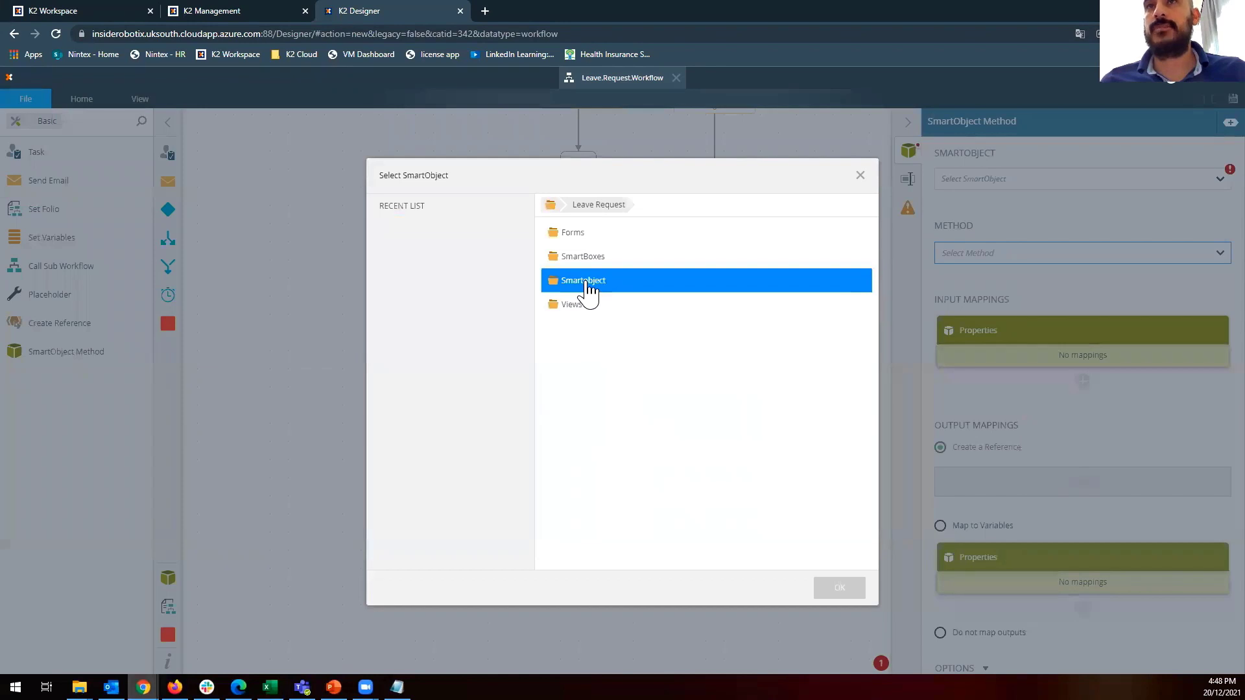
Point the SmartObject Method step to LeaveTypes.SMO from the Leave Request SmartBoxes folder and choose its Load method.
double_click(588, 285)
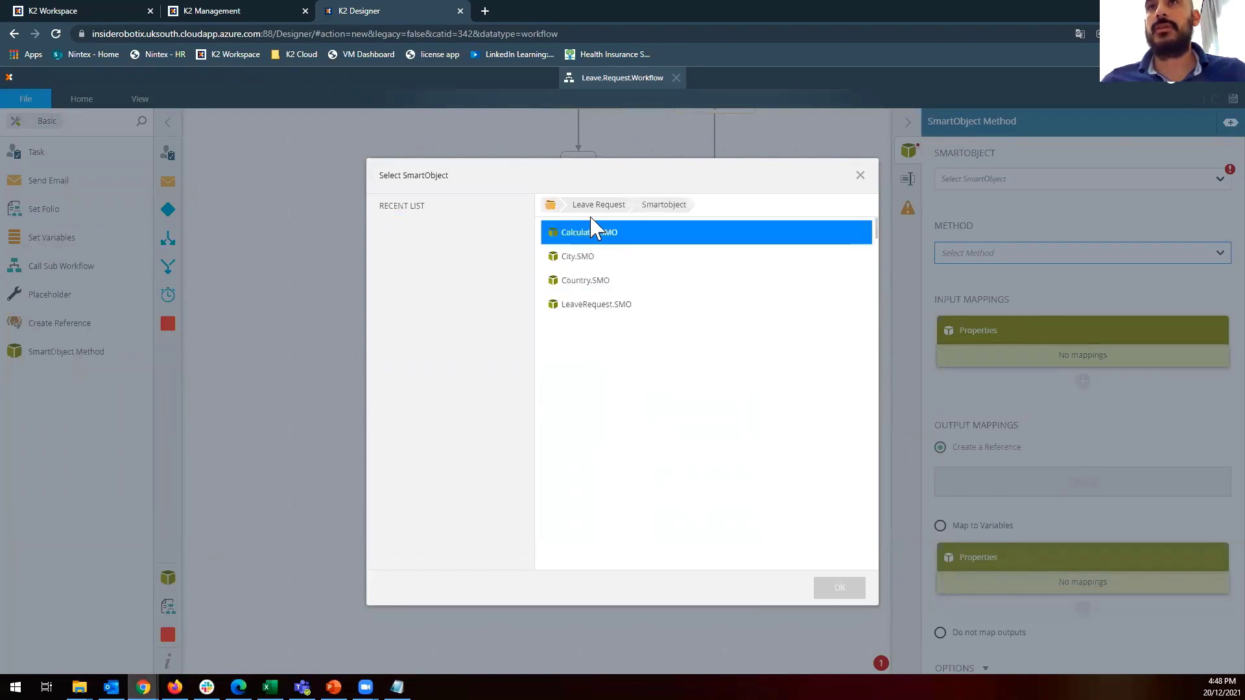
click(595, 205)
double_click(581, 256)
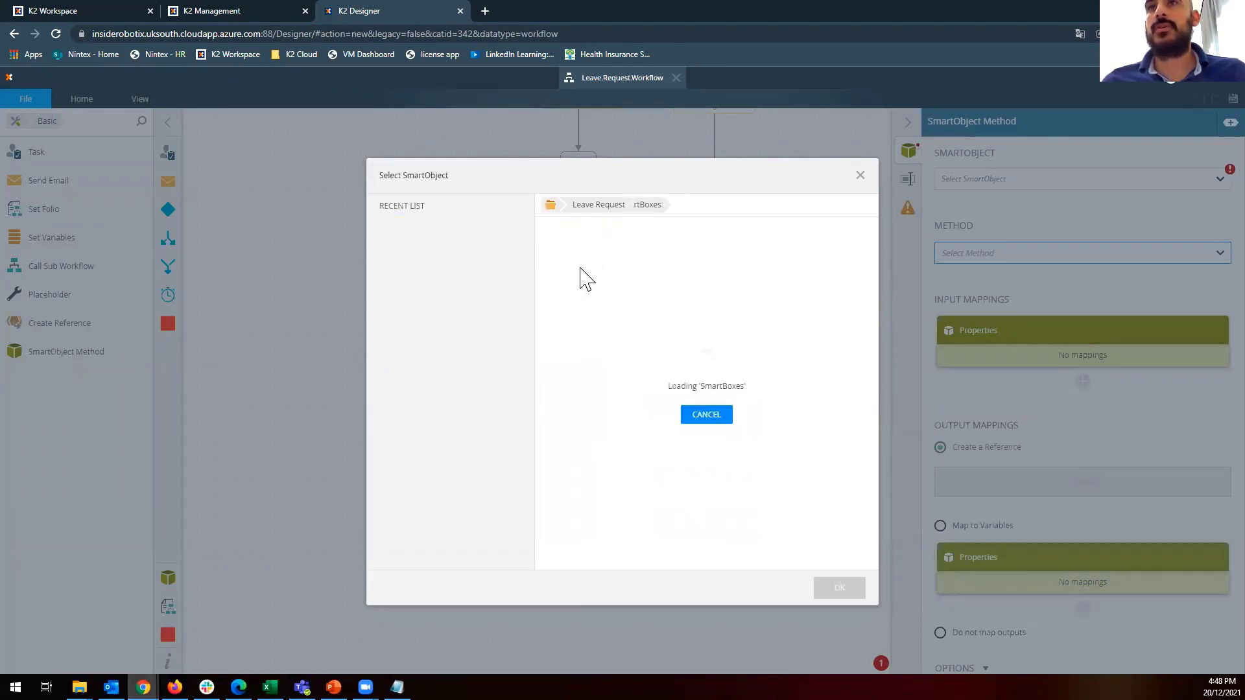
click(587, 241)
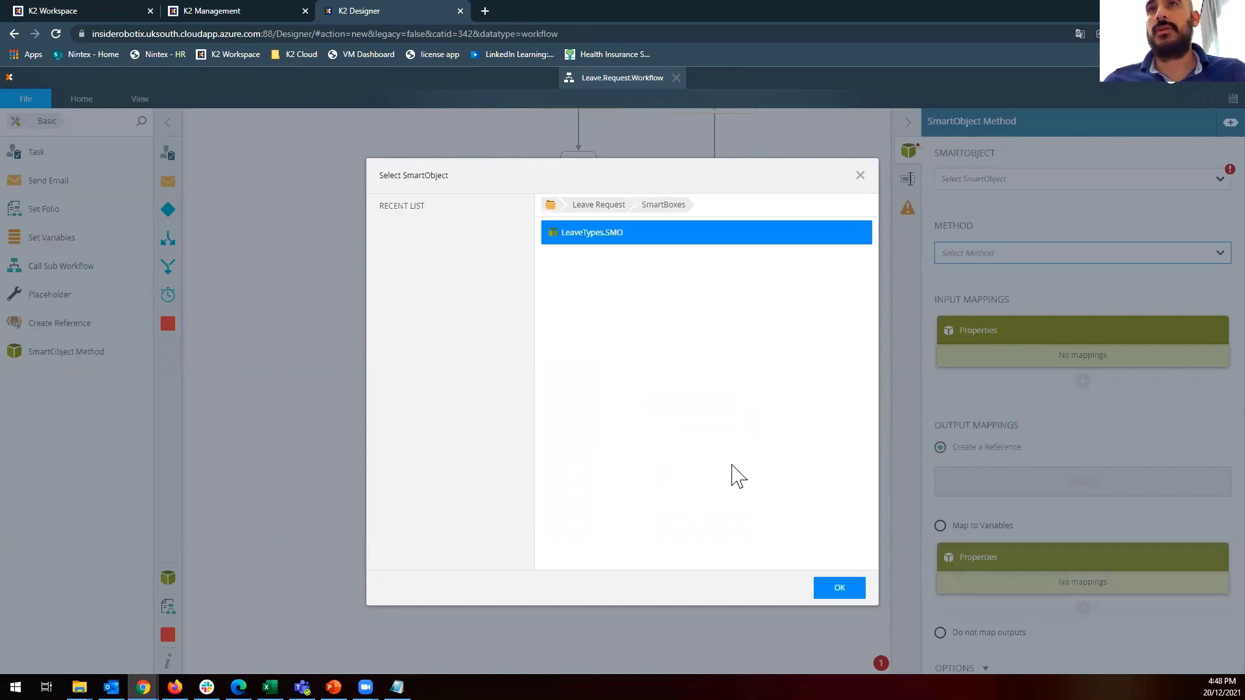
click(833, 590)
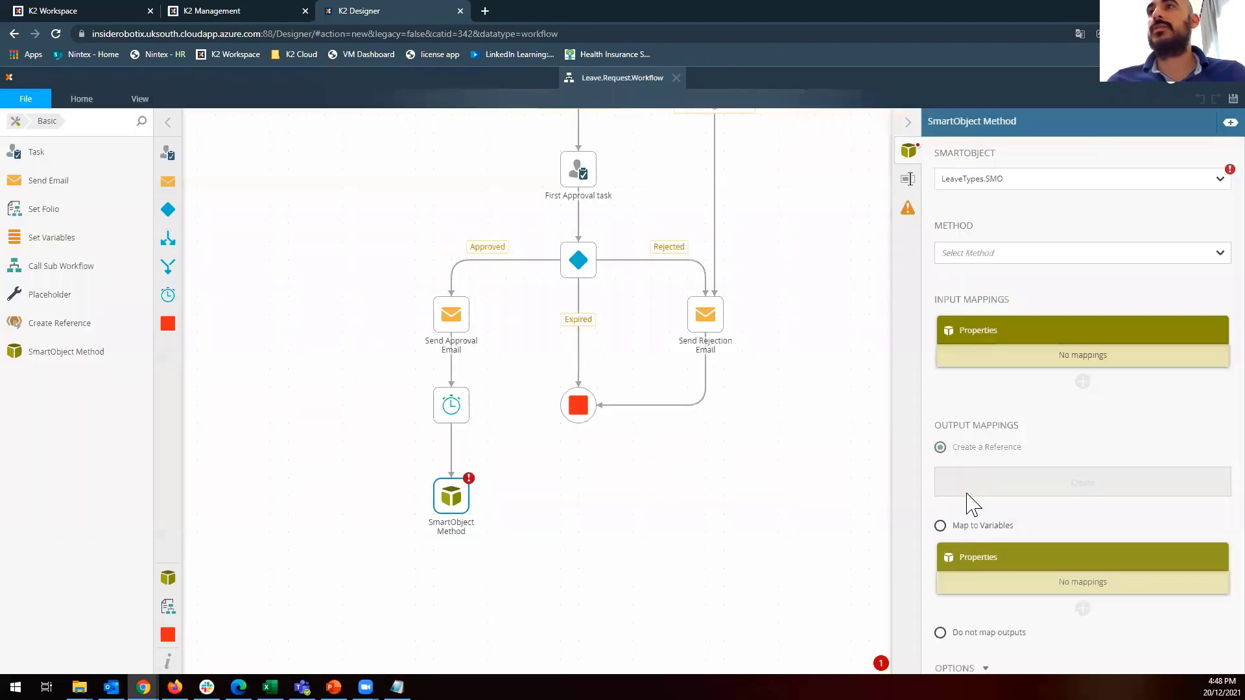
click(1003, 263)
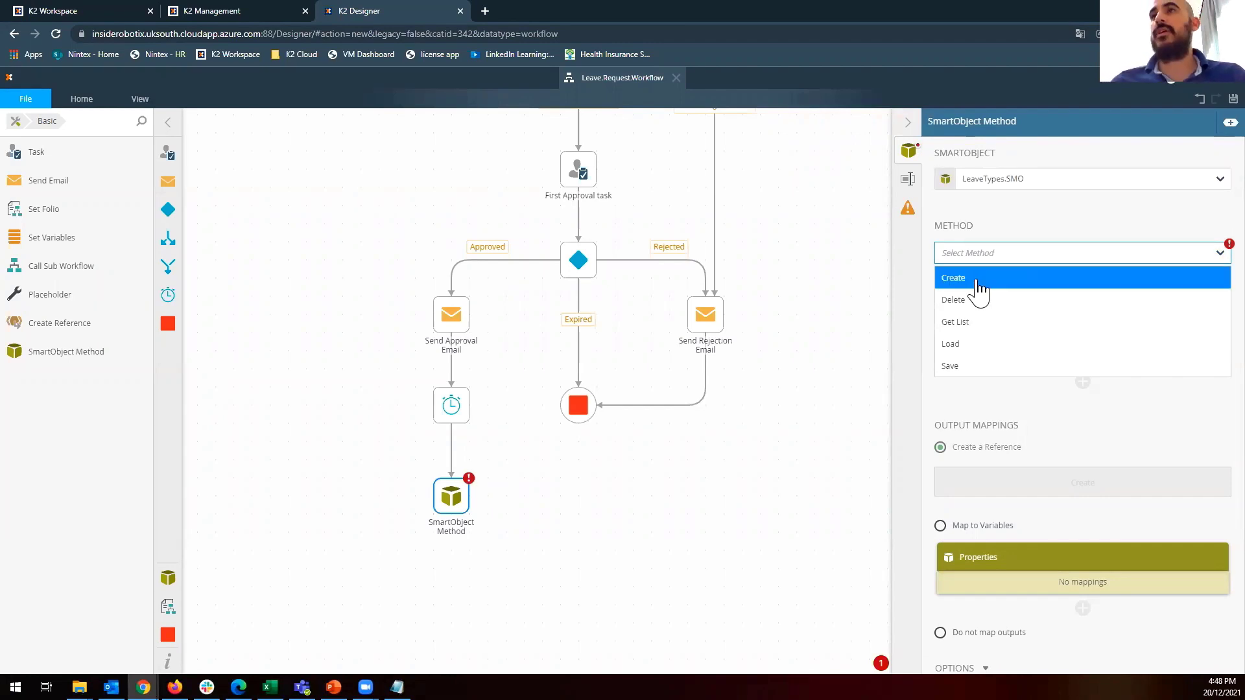
click(970, 345)
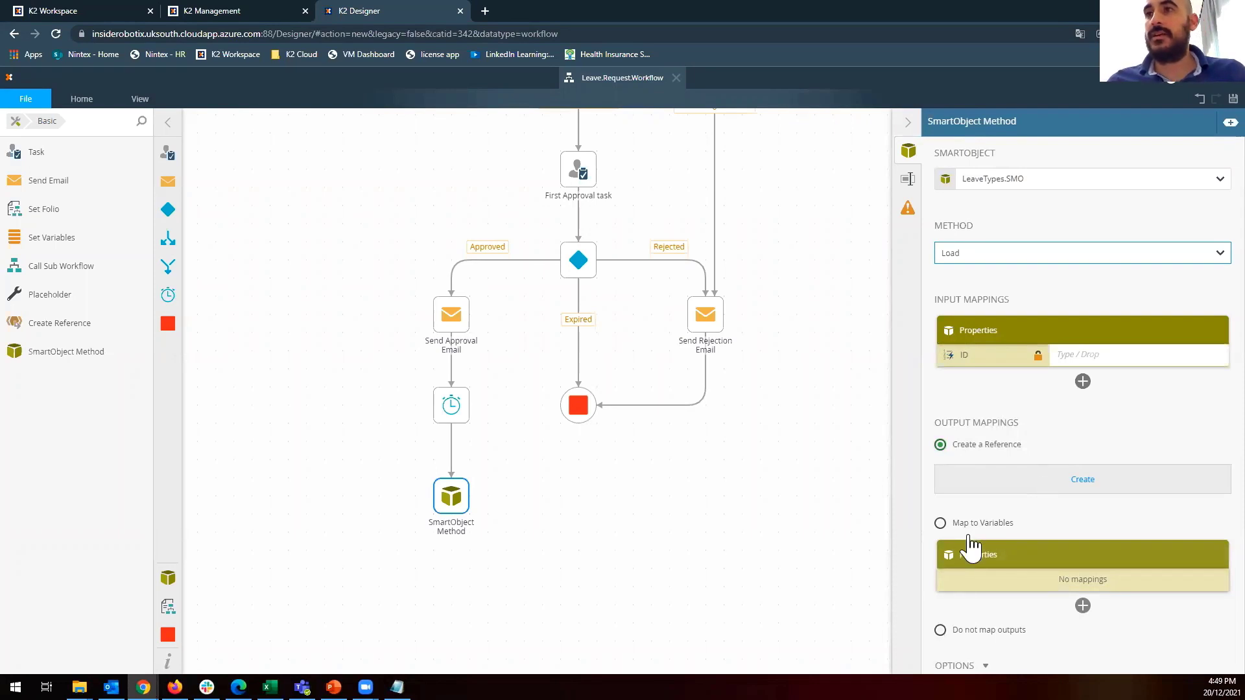
Map the ID output property of the SmartObject Method step to the RequestID variable.
click(940, 524)
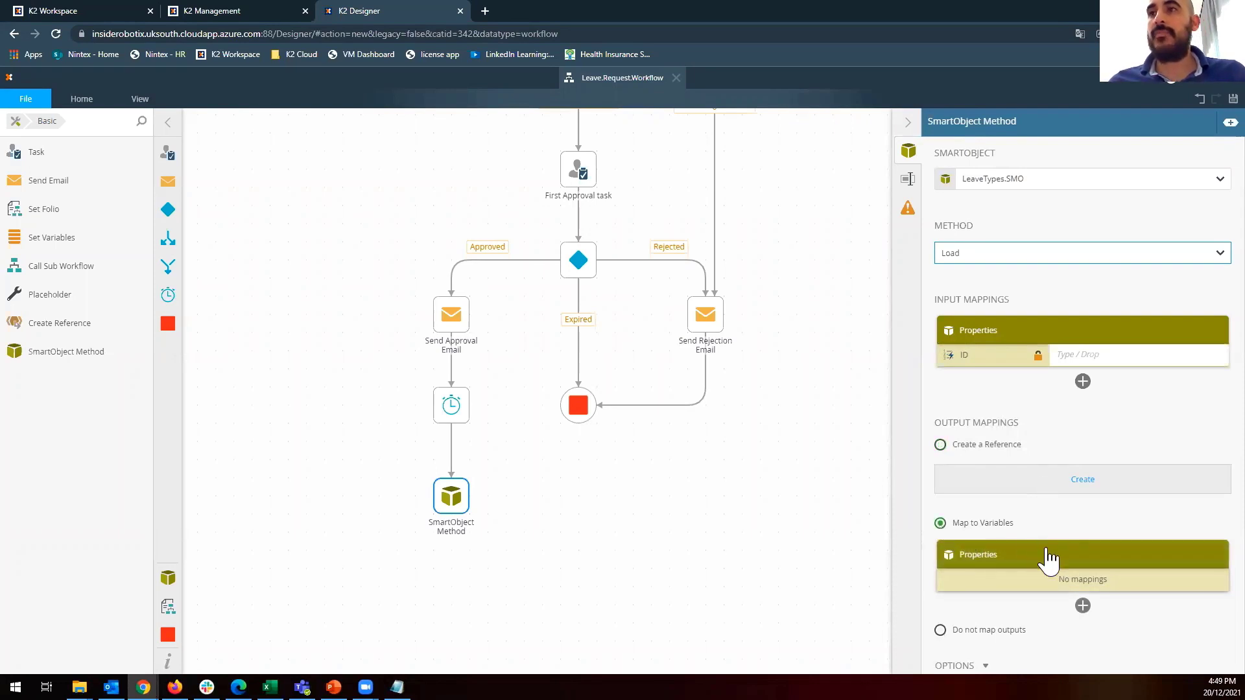
click(1082, 606)
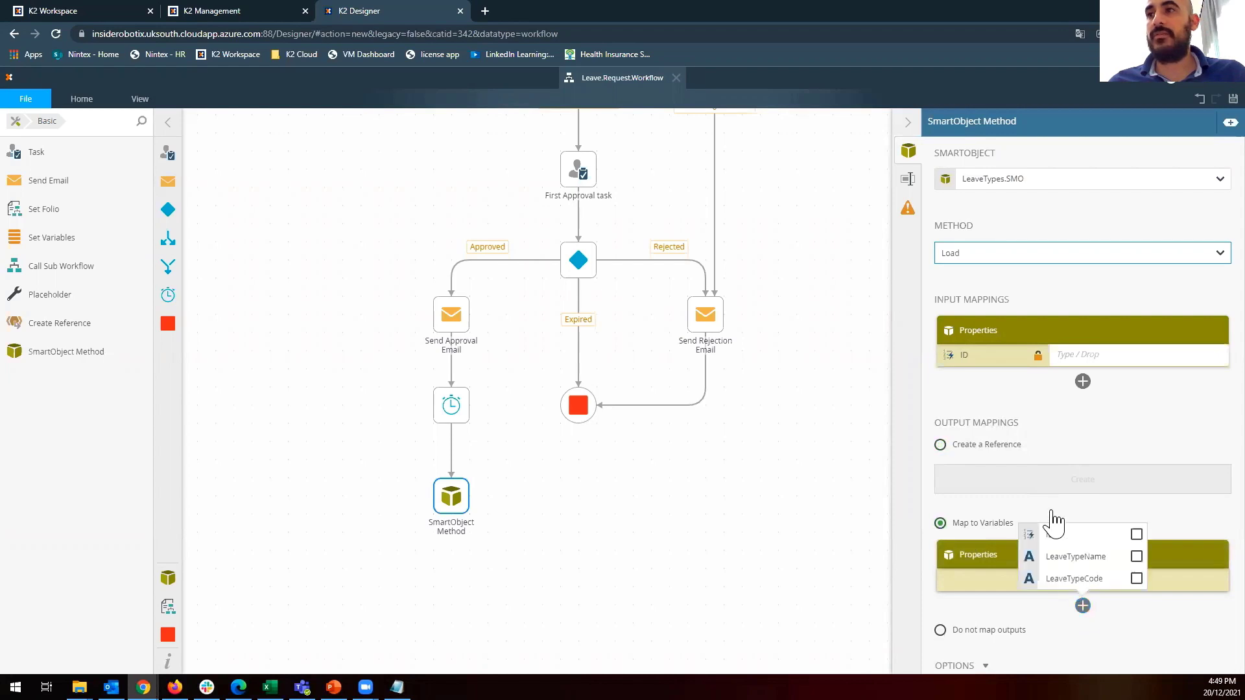
click(1136, 534)
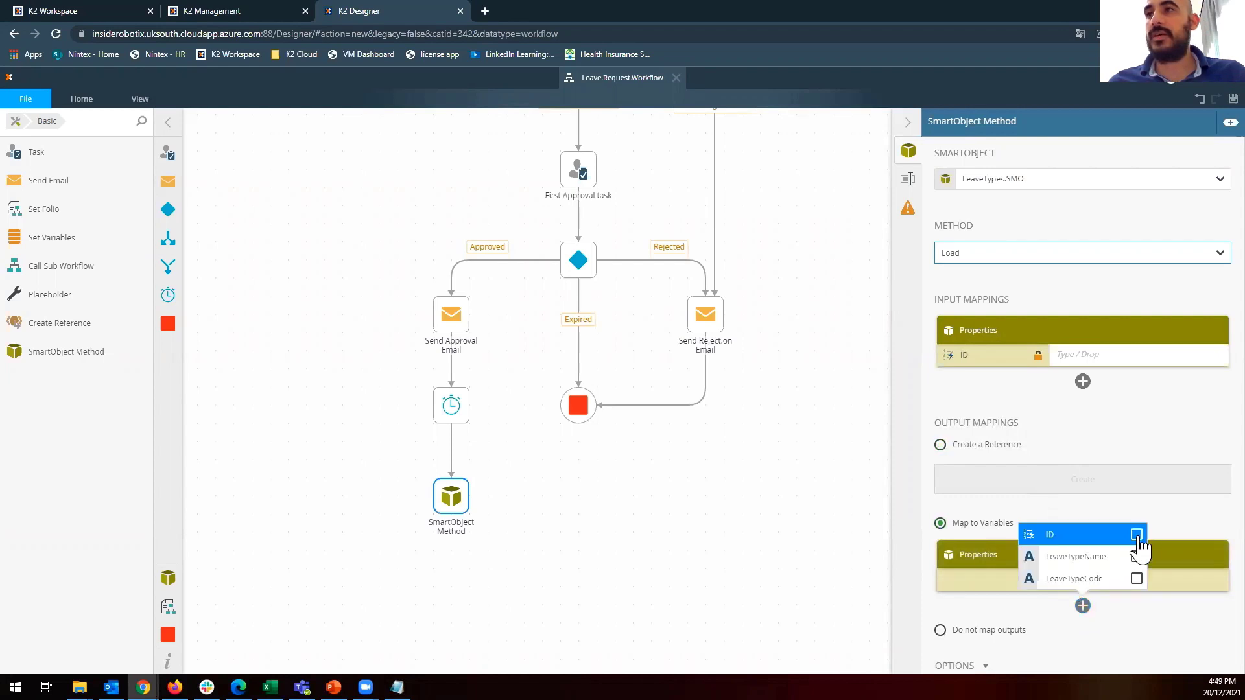
click(1225, 124)
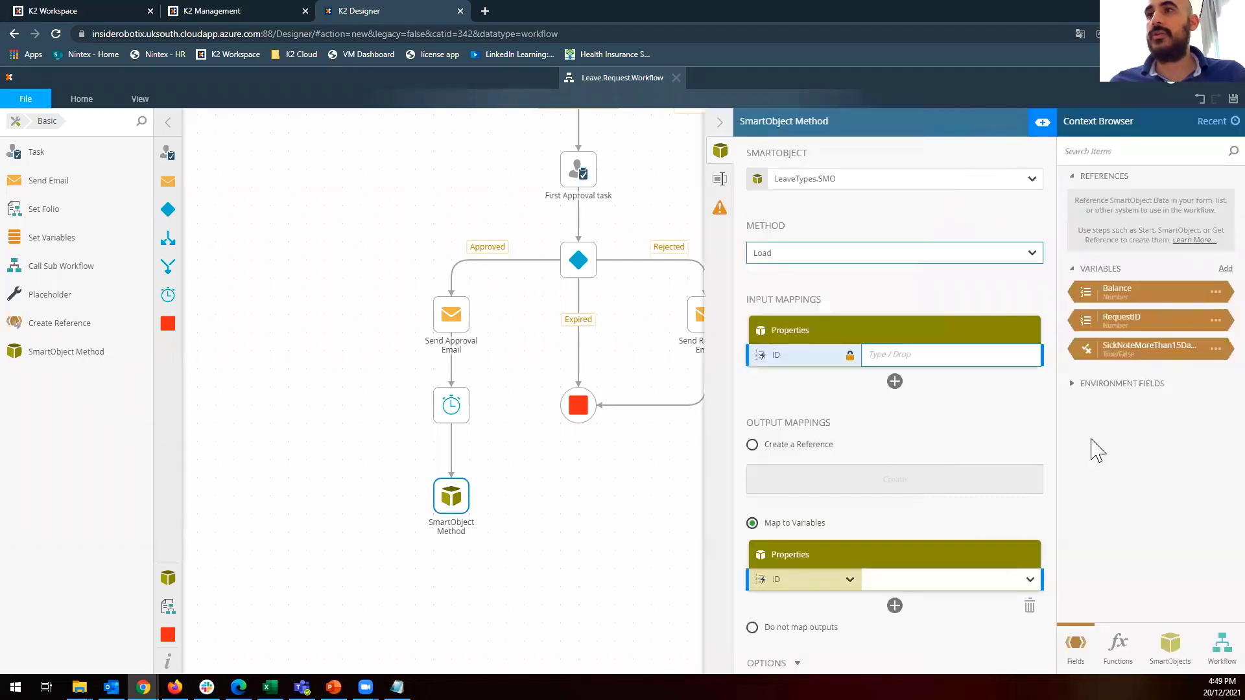
click(1030, 579)
click(911, 647)
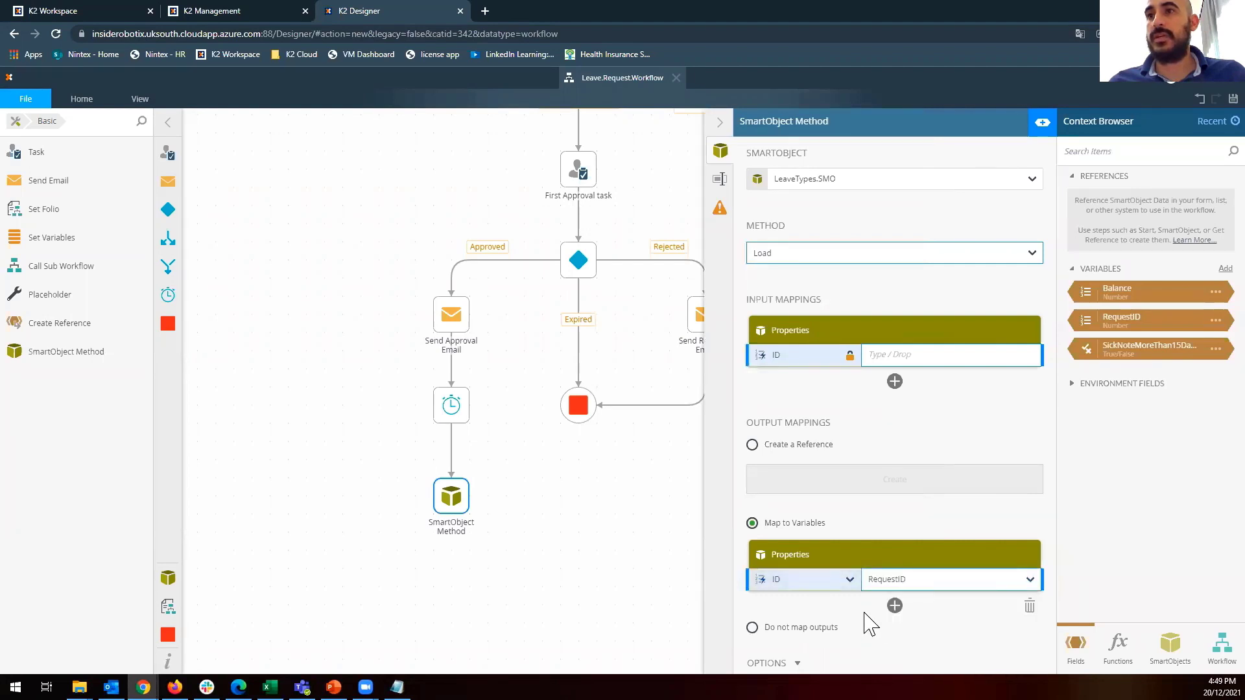
click(895, 606)
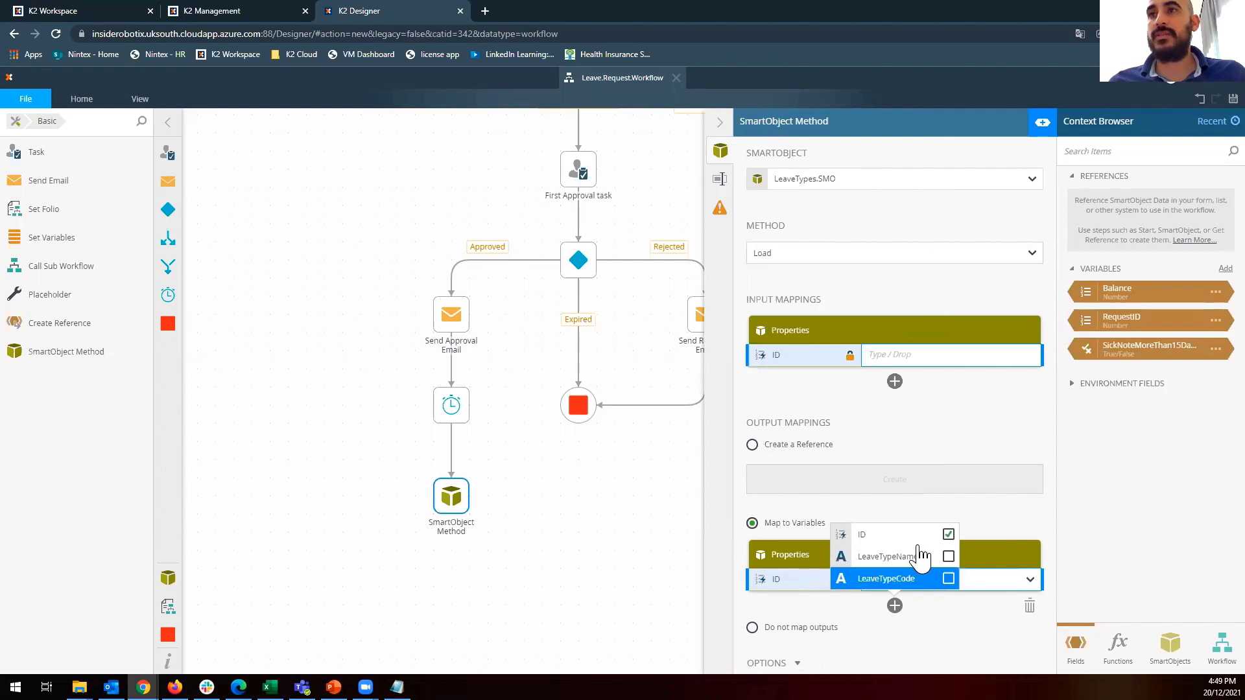
click(1014, 523)
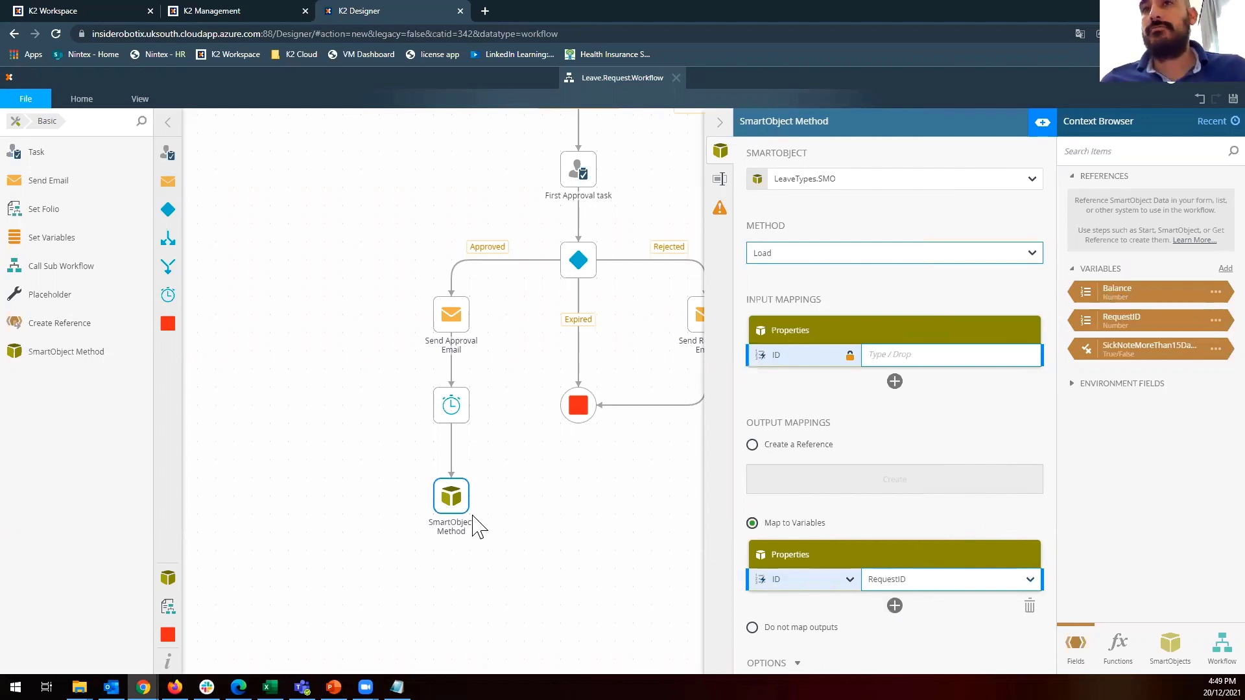
Set the SmartObject Method step's output mappings to Create a Reference and open the list of available methods.
click(751, 445)
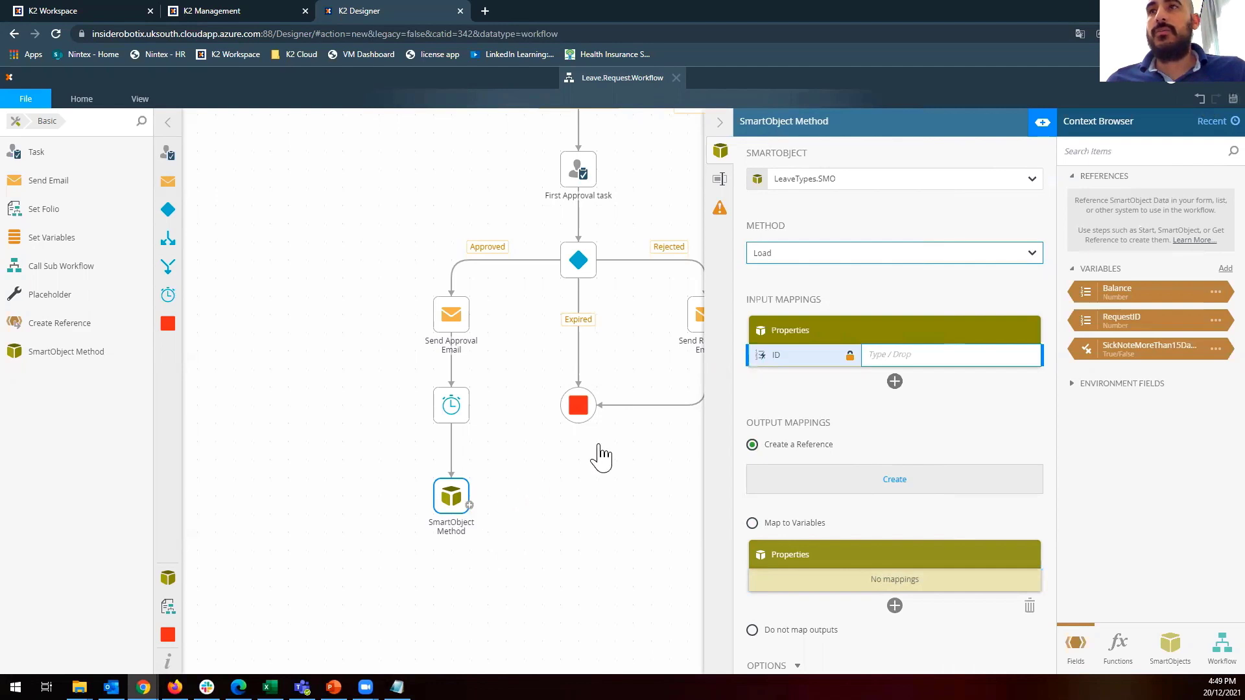
drag(631, 333, 546, 318)
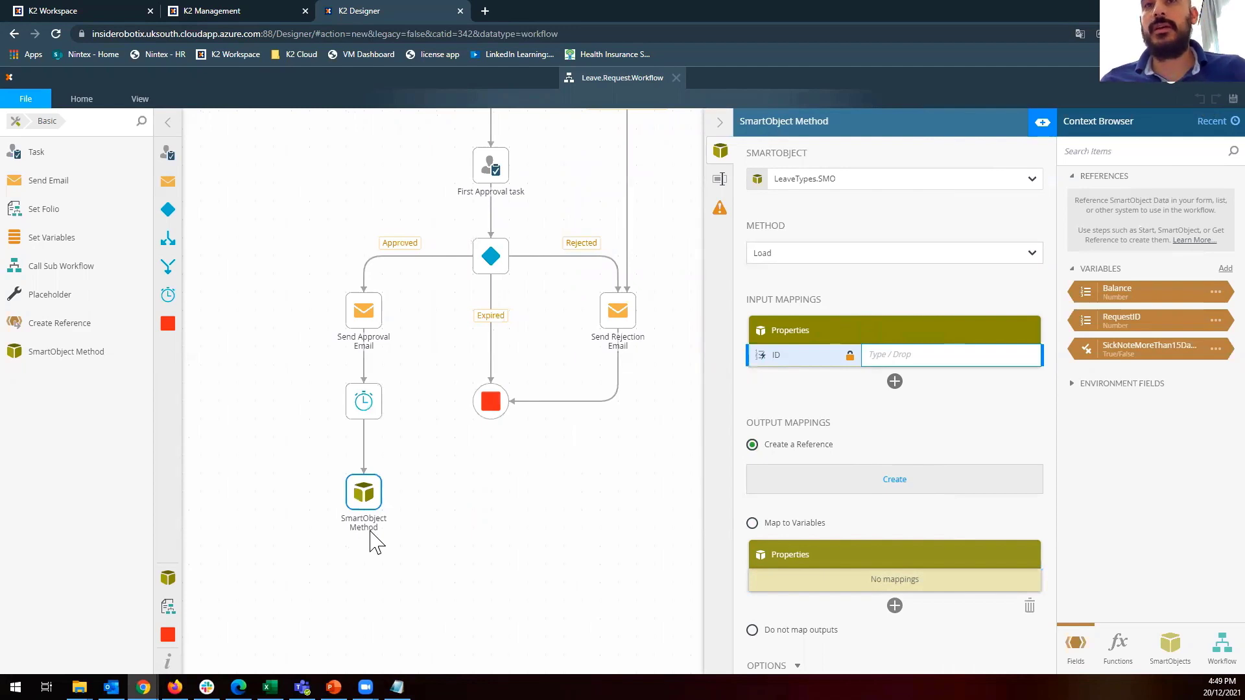
click(766, 260)
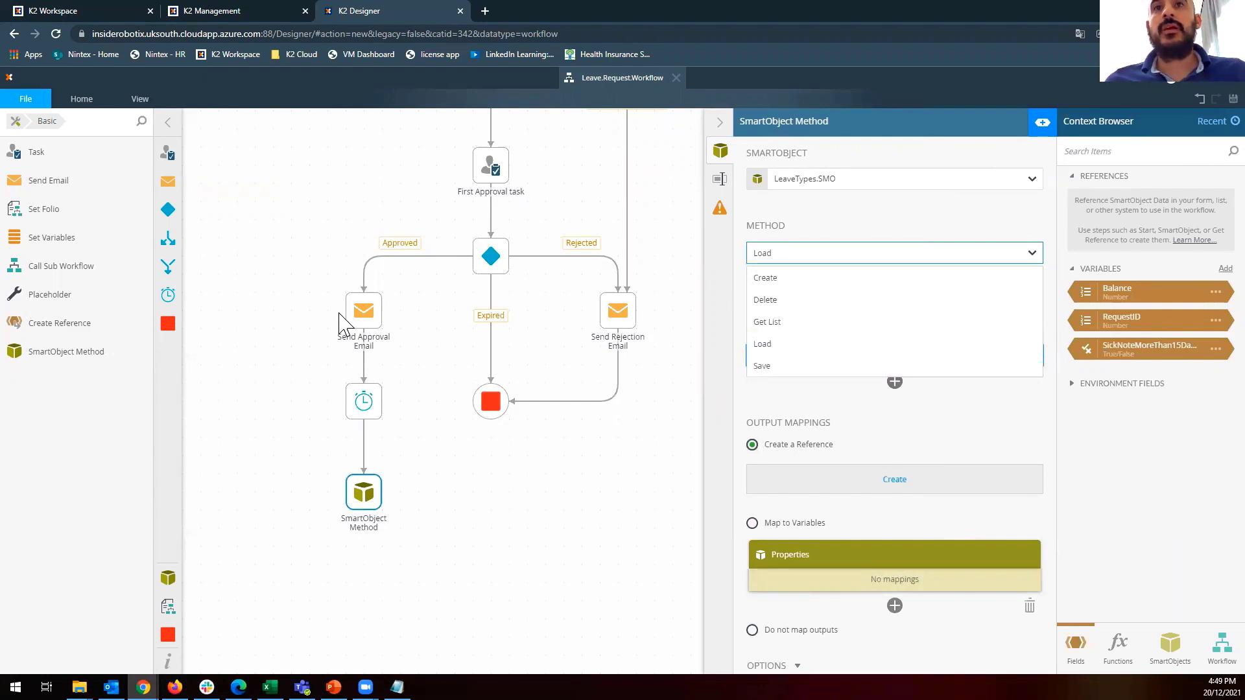
Open the Send Rejection Email step's configuration and browse to the Leave Request SmartObject category.
click(616, 319)
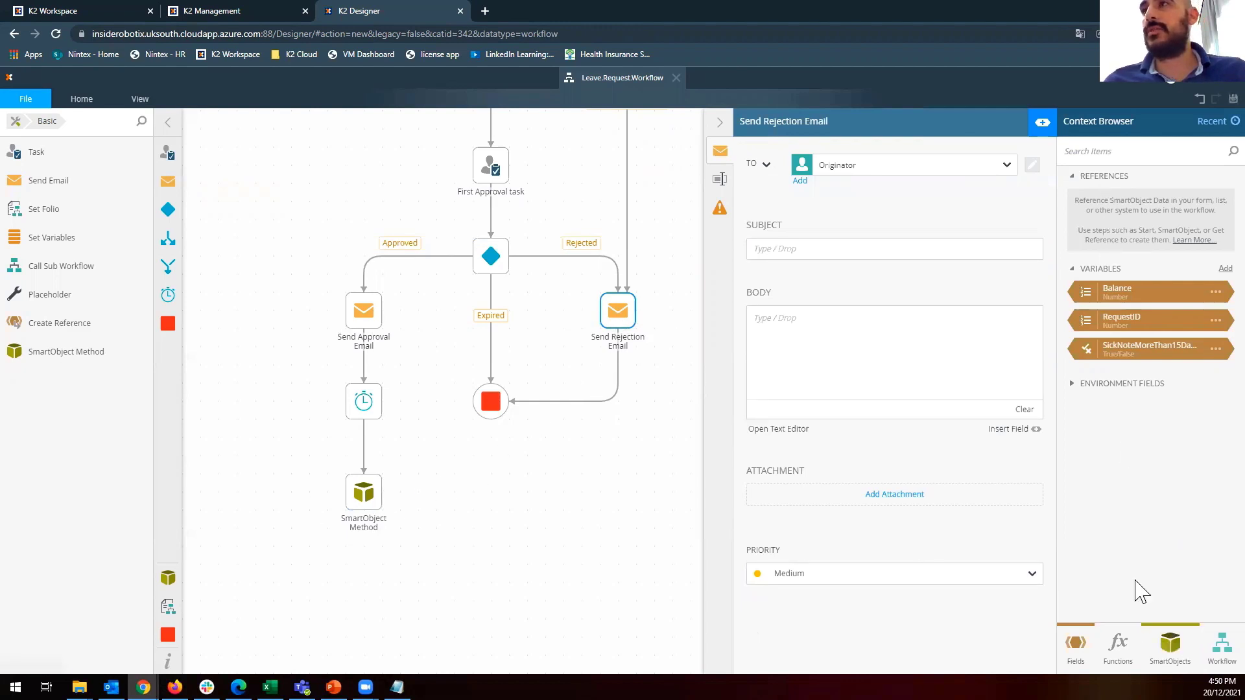
click(1171, 645)
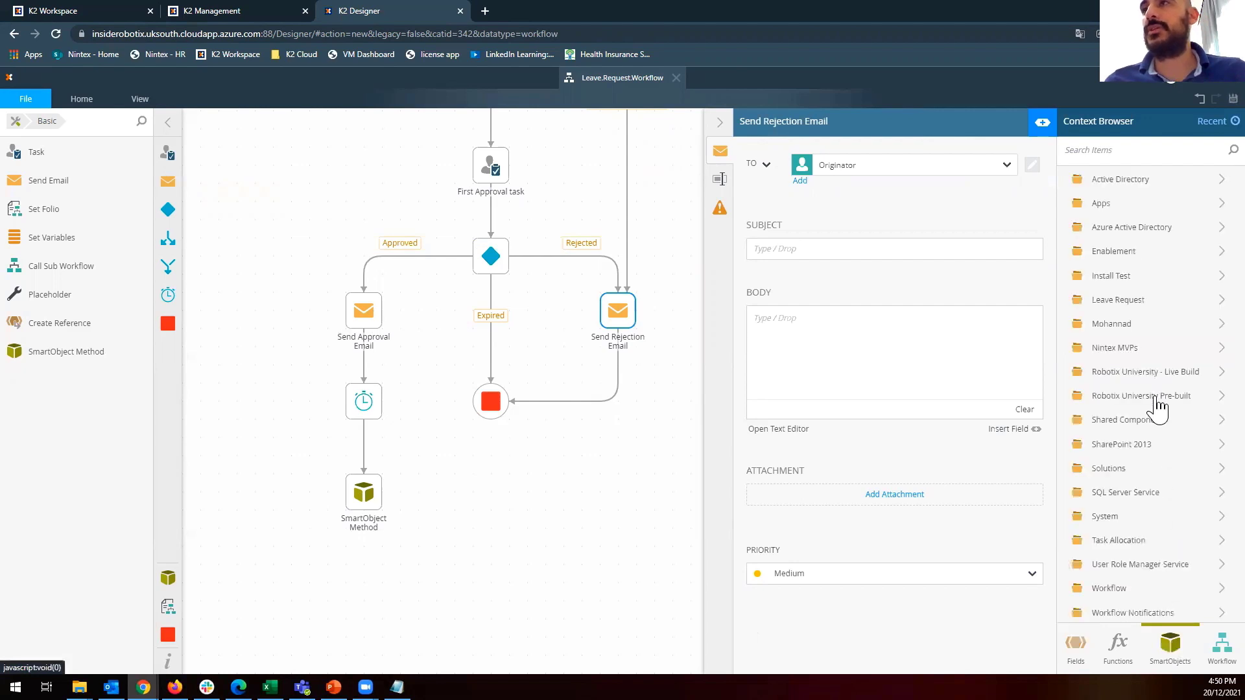
click(1133, 302)
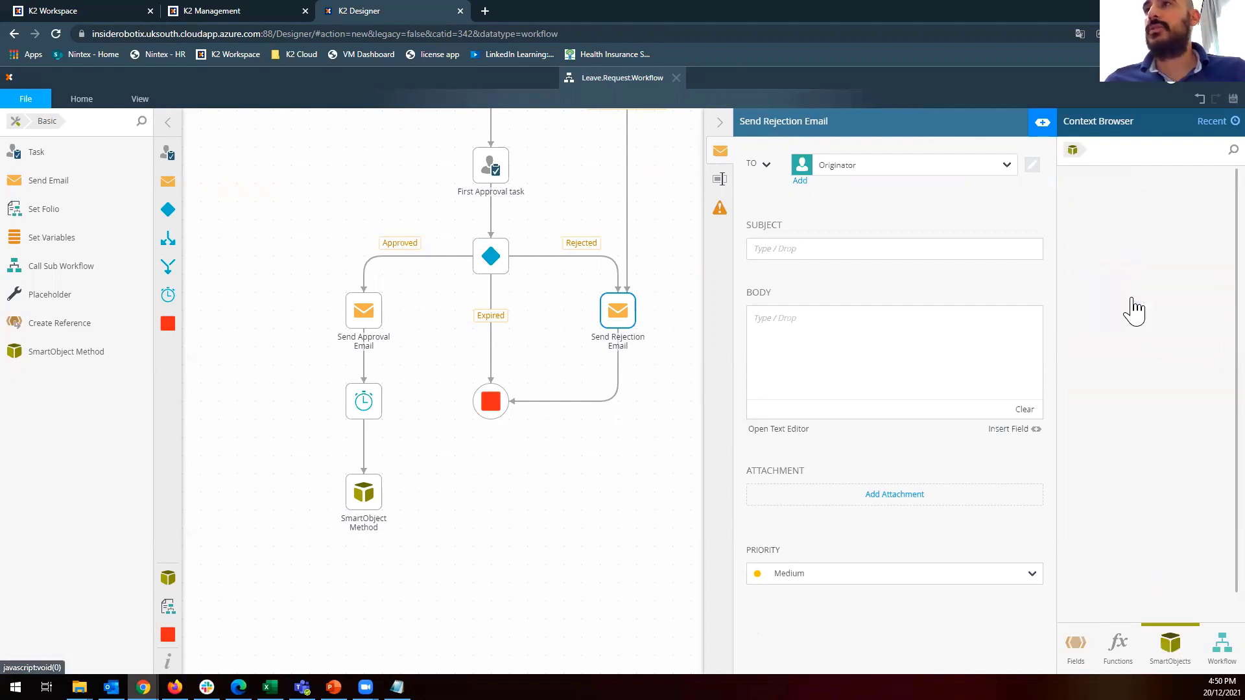
Set the rejection email's subject to "Sorry your request has been rejected", correcting the spelling and case of "request".
click(814, 250)
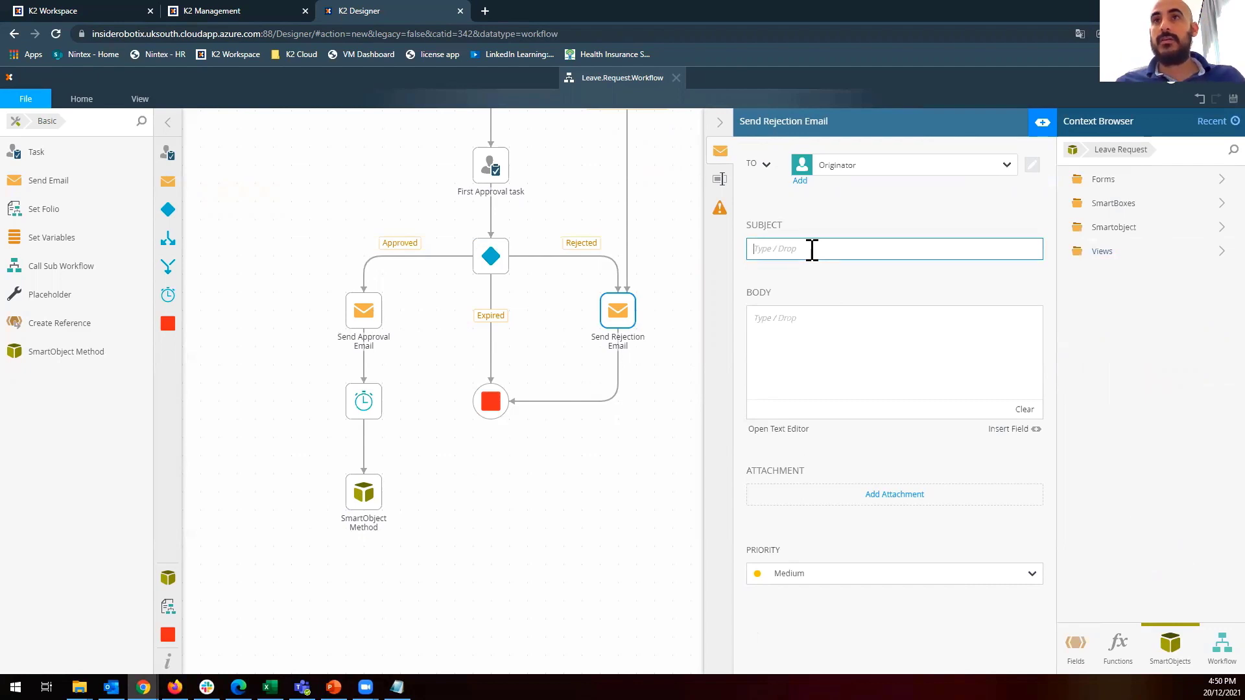
text(Se)
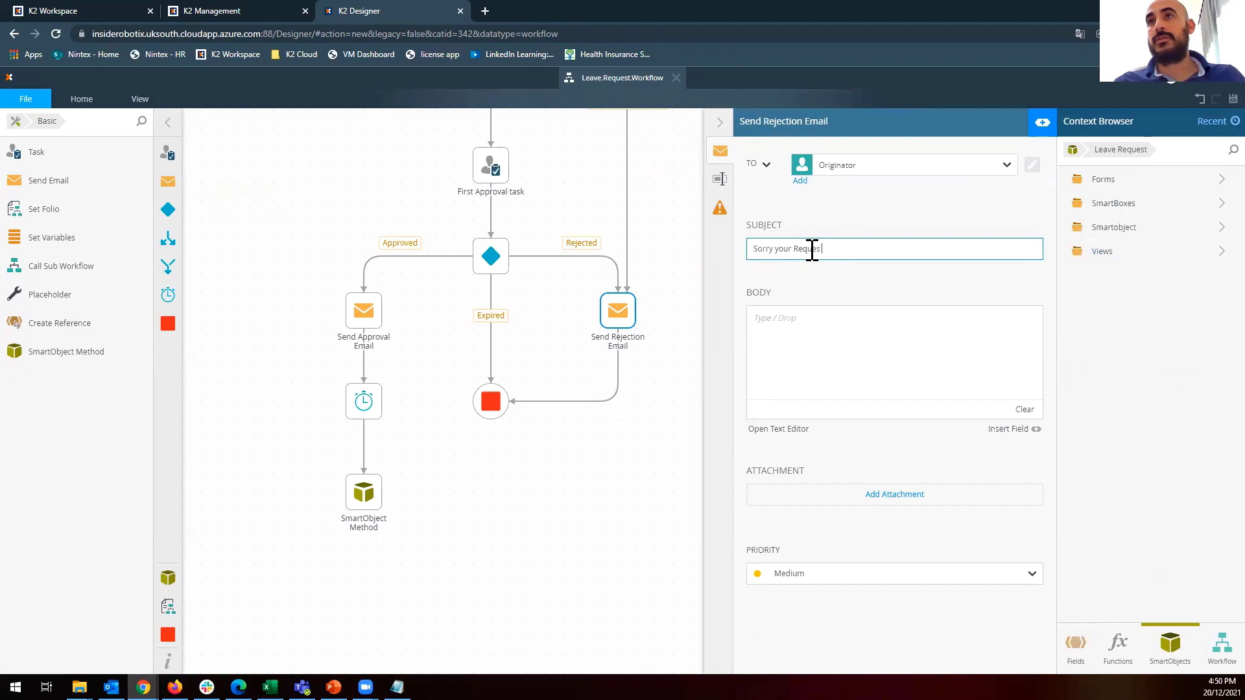
text(h)
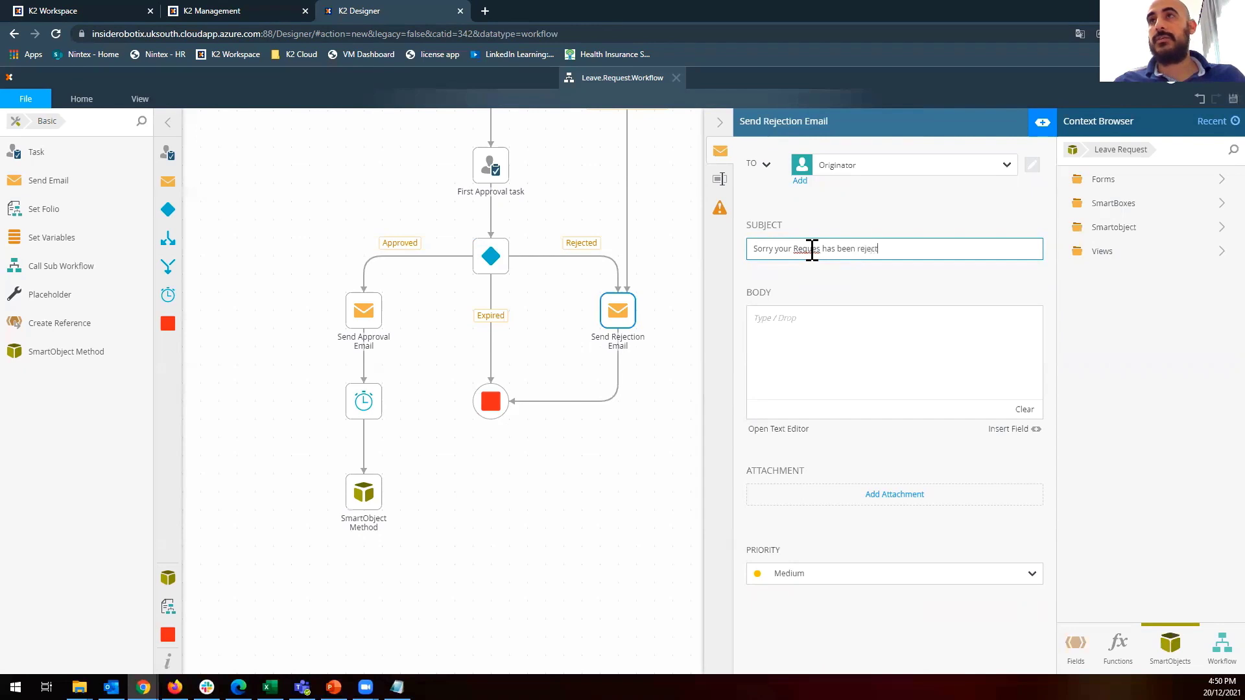
right_click(812, 250)
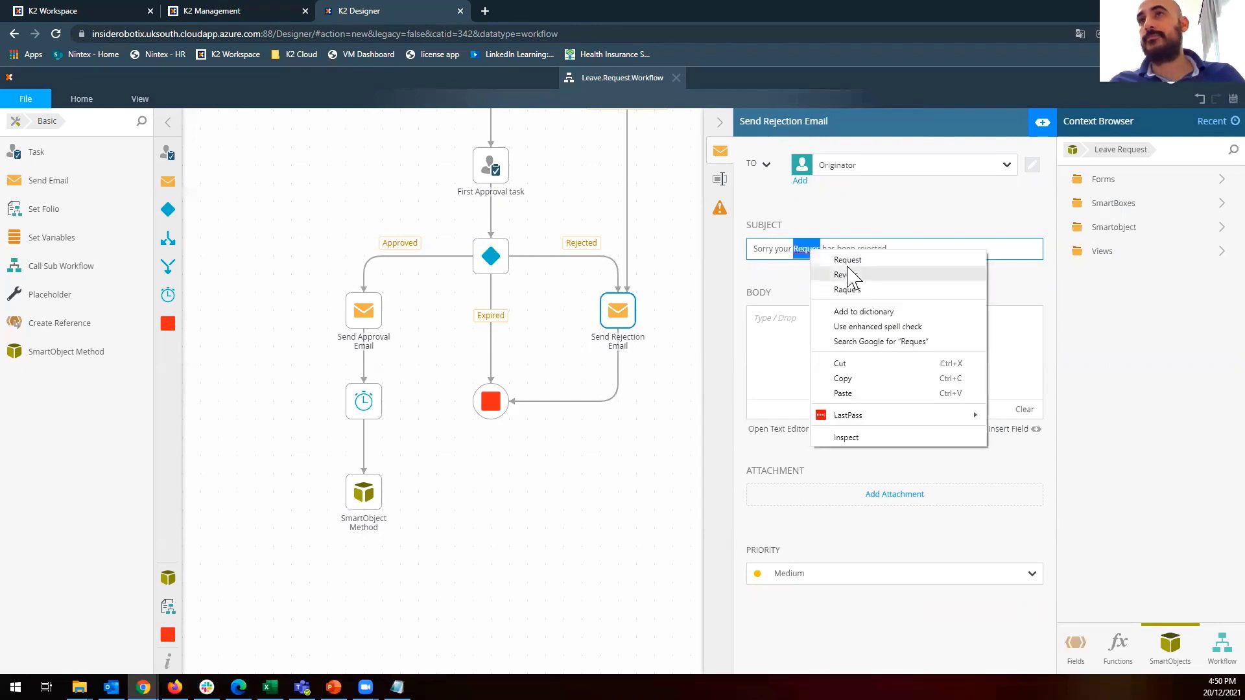
click(846, 262)
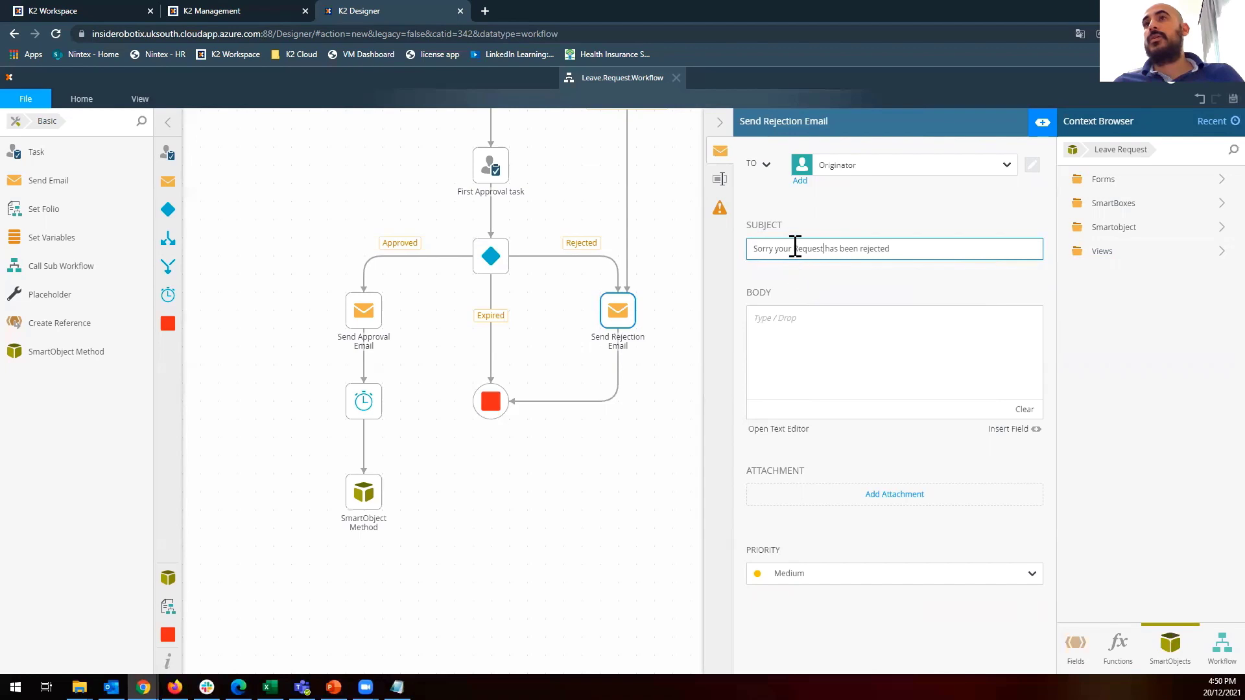
click(793, 248)
key(Delete)
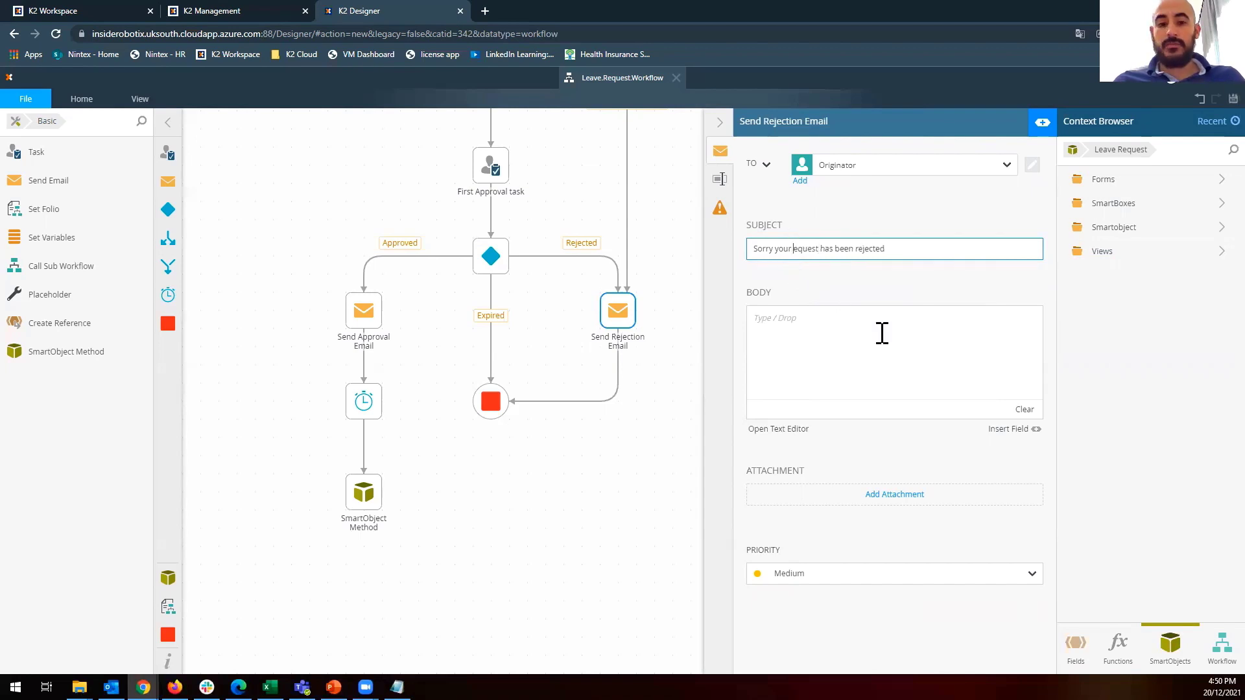
text(r)
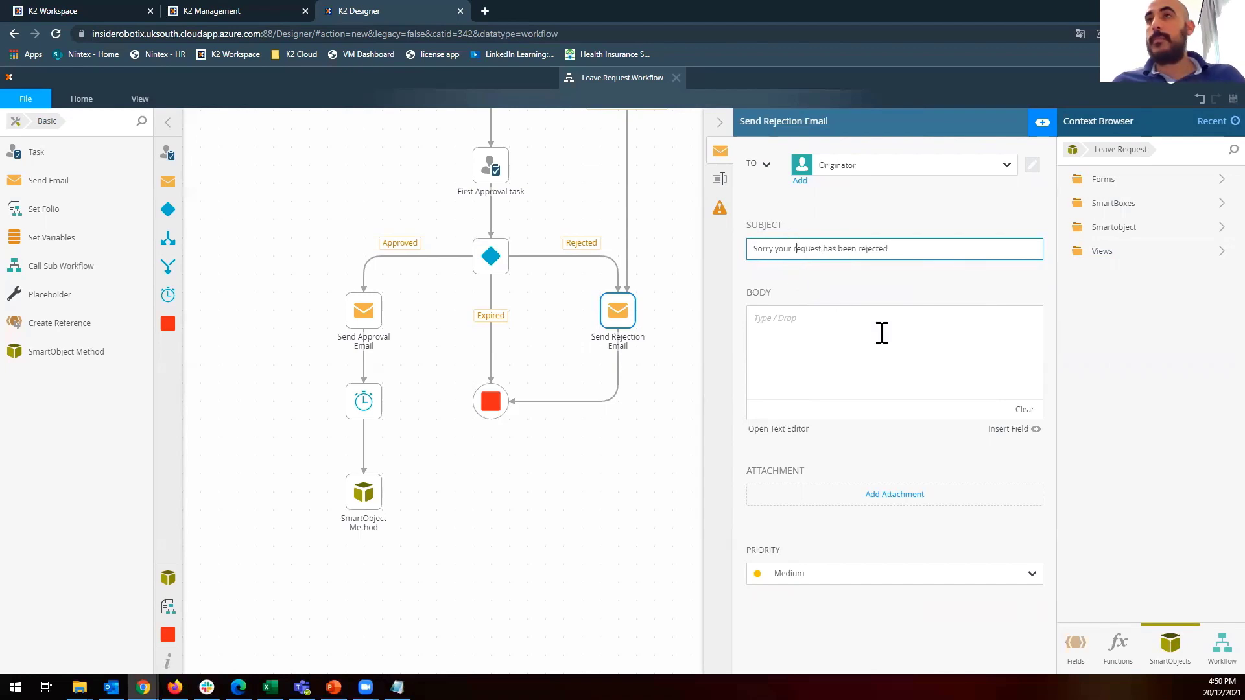
Write the rejection email body as "sorry your request with ID :", the Workflow Folio field, and "has been rejected and for the reasons of".
click(807, 338)
text(sorry your request with ID)
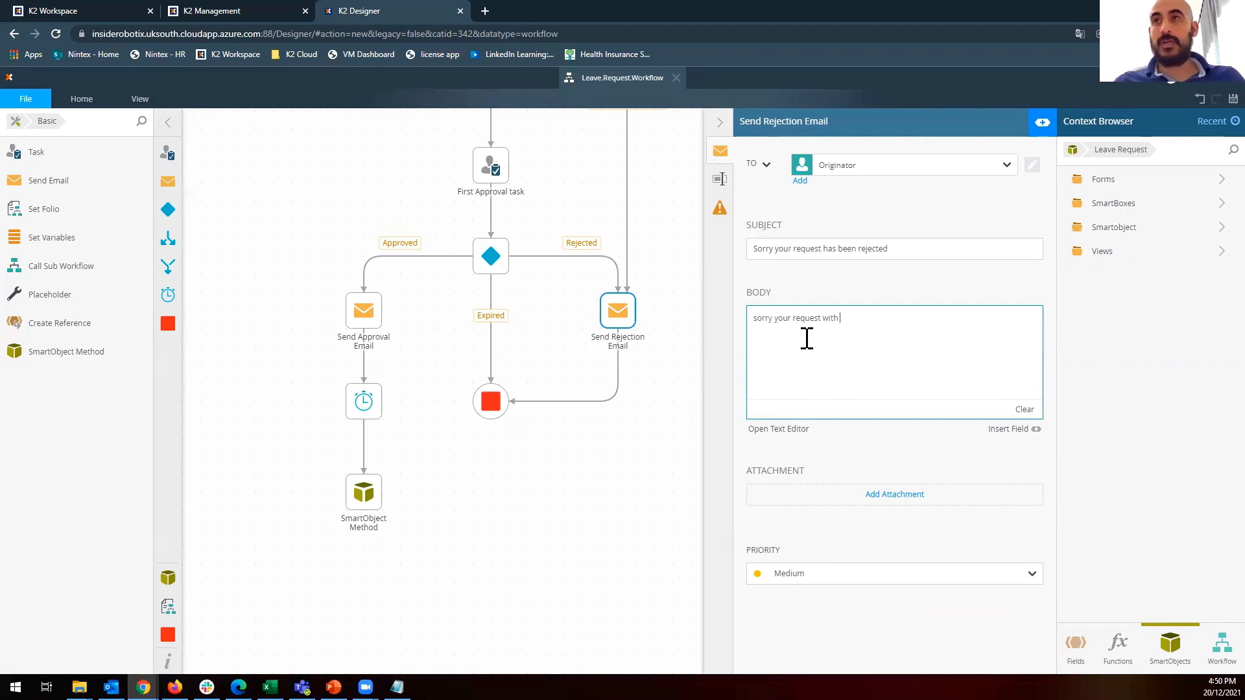
click(1216, 649)
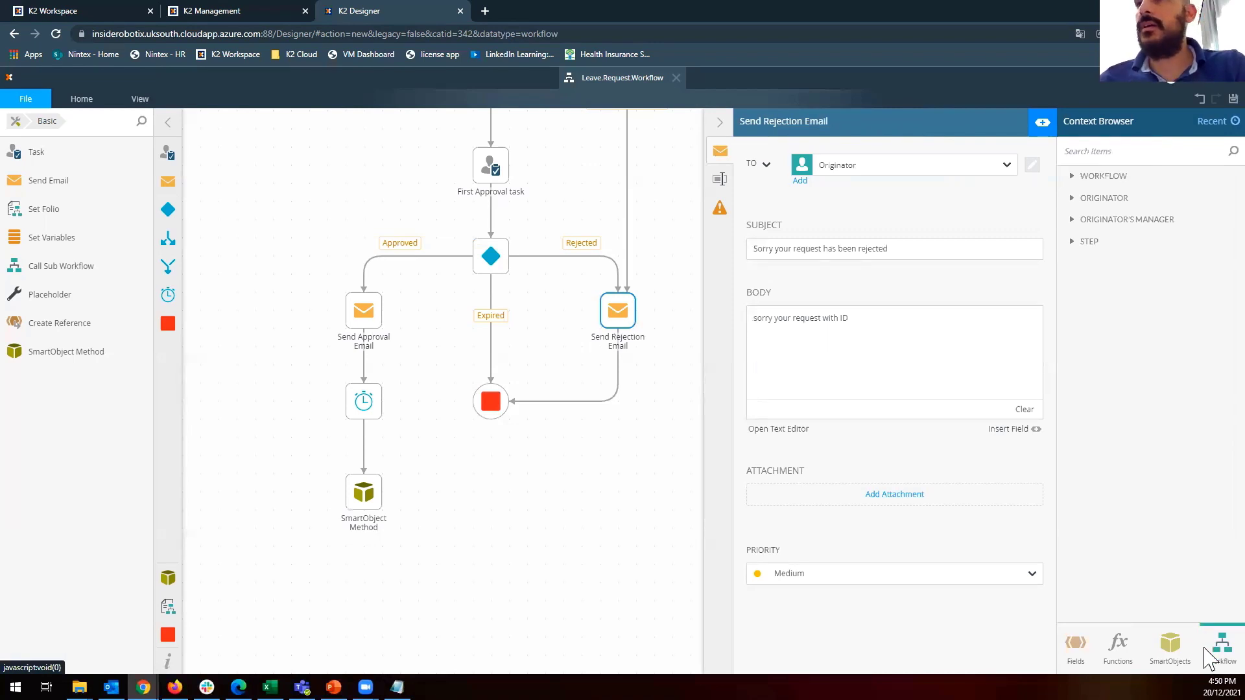
click(1073, 176)
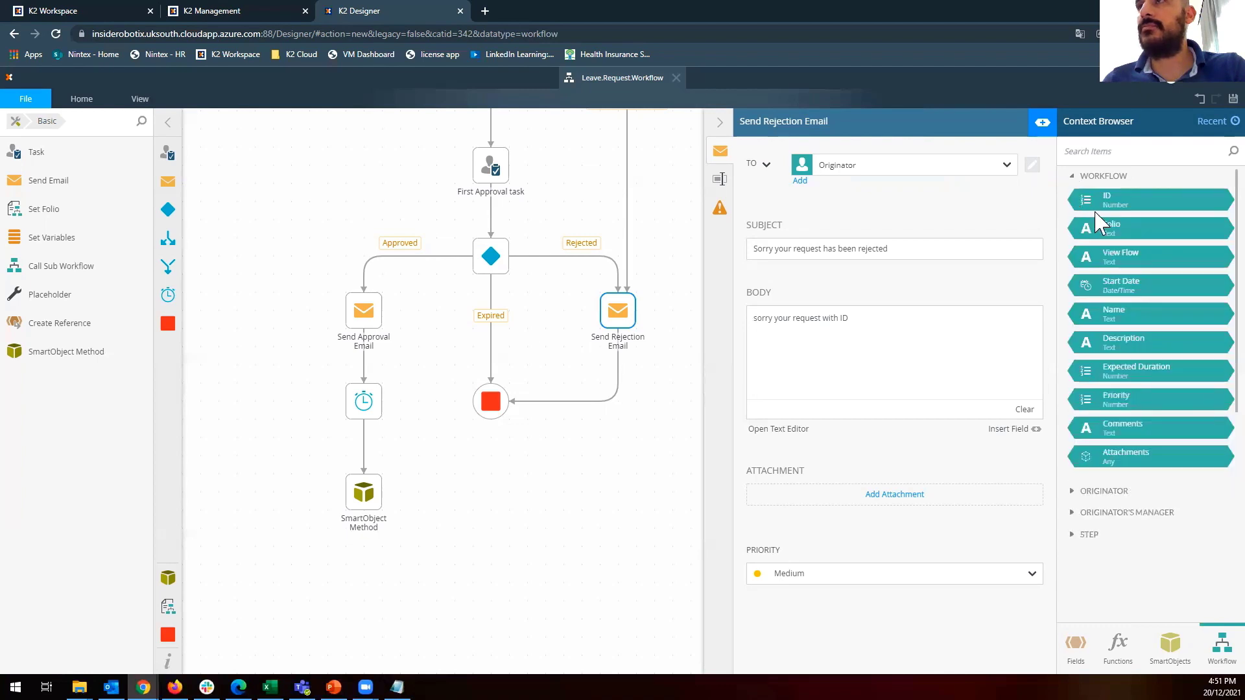
click(922, 318)
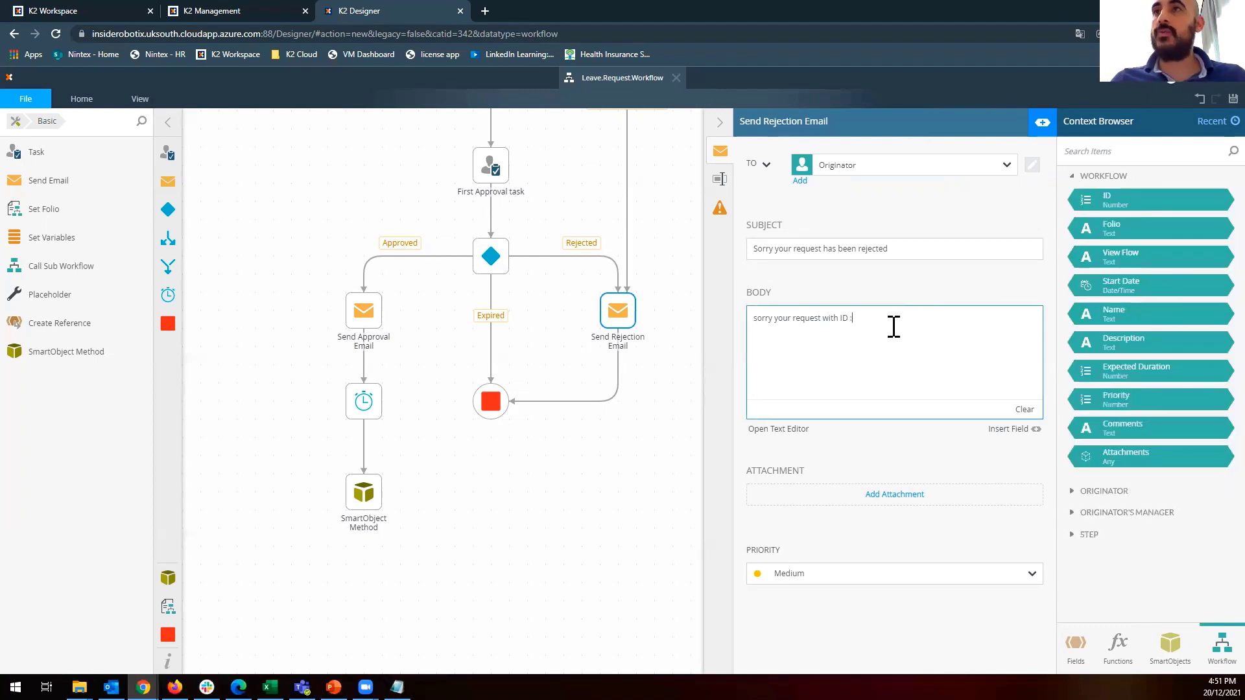
mouse_move(1109, 231)
mouse_down()
mouse_move(870, 325)
mouse_move(878, 333)
mouse_move(877, 319)
mouse_up()
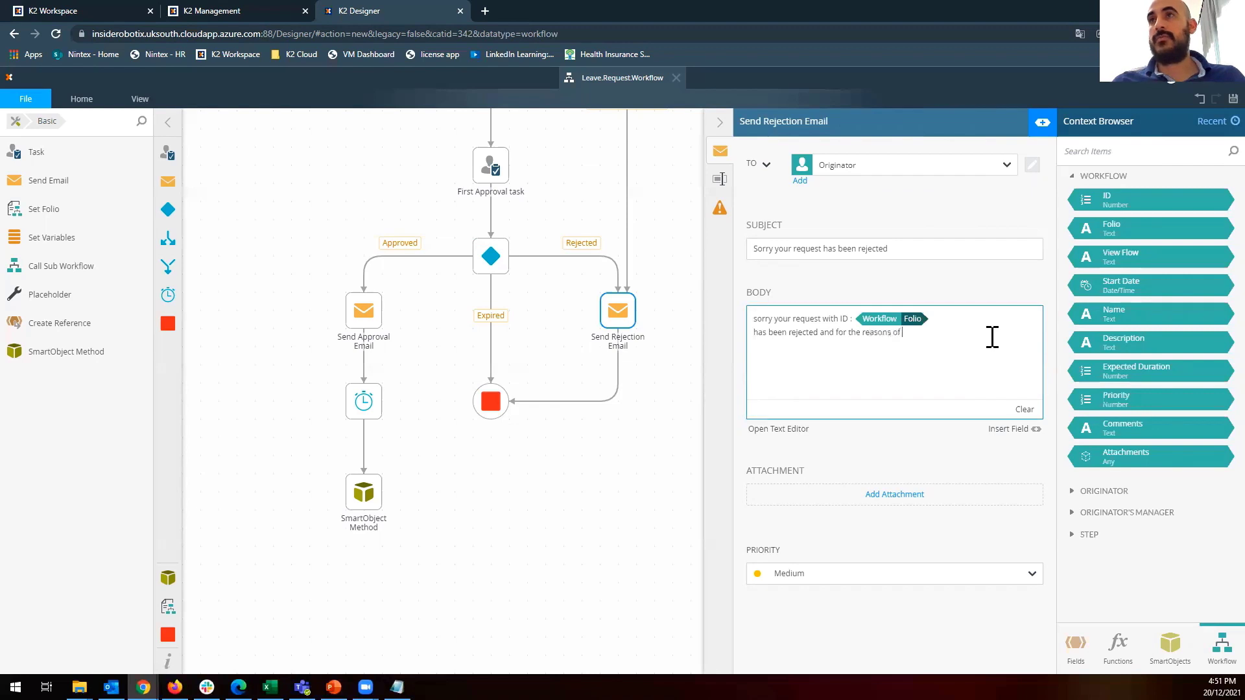
Browse the Leave Request SmartObjects to the properties of LeaveRequest.SMO's Load method.
click(1167, 652)
click(1127, 232)
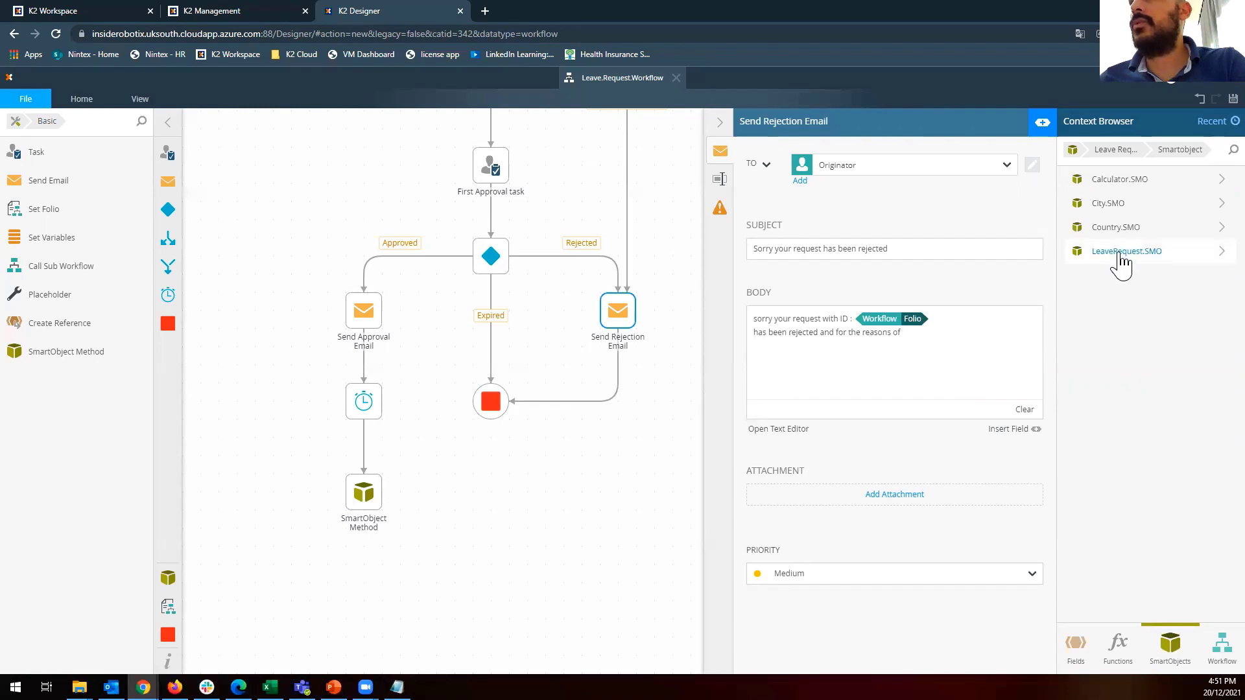
click(1123, 255)
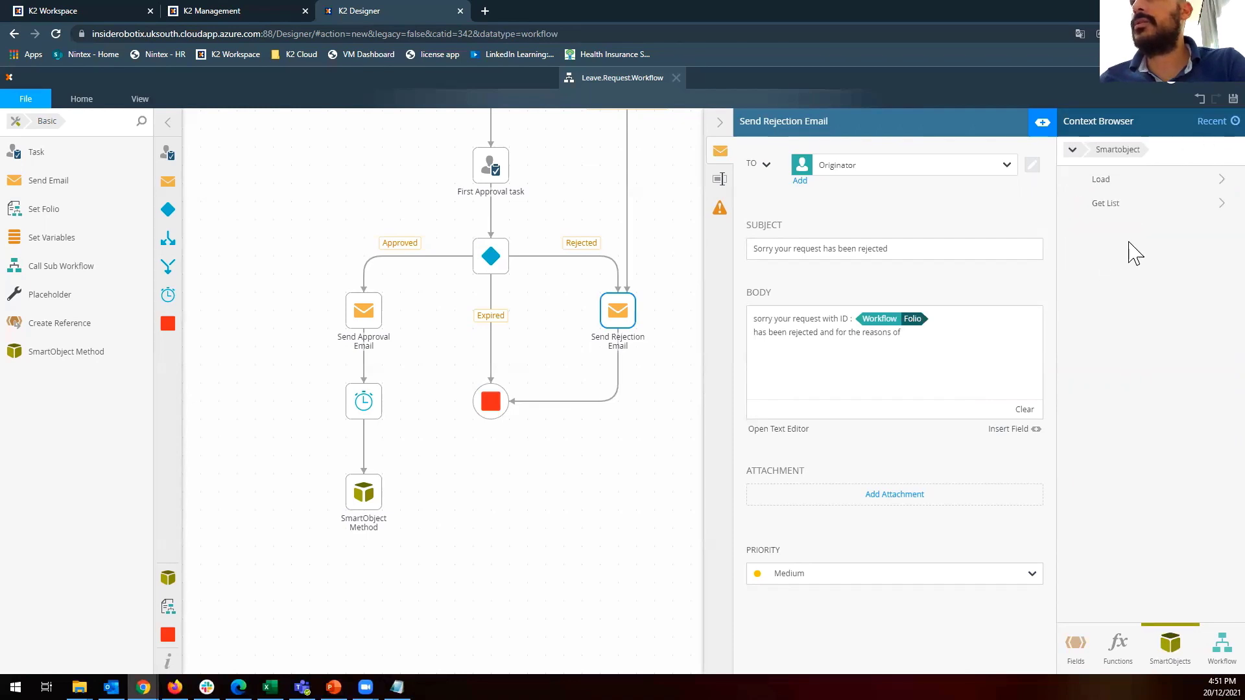
click(1114, 185)
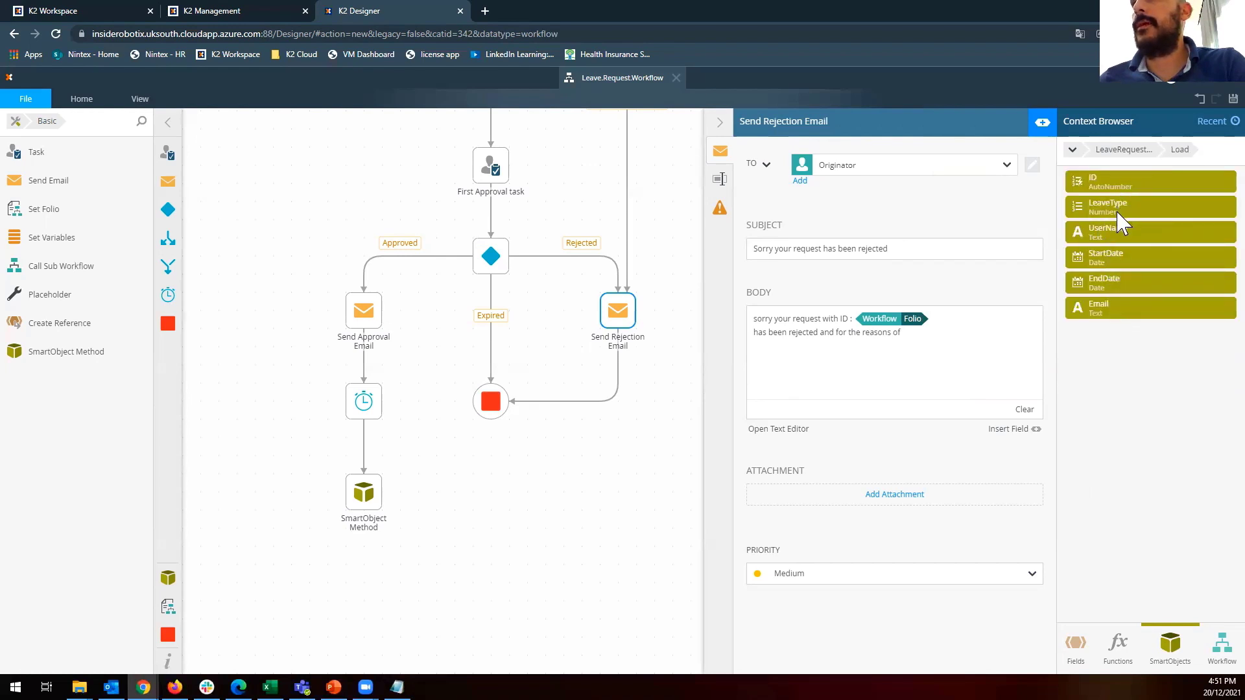
Replace "and for the reasons of" in the rejection email body with separate "Start date:" and "End date:" lines.
click(919, 333)
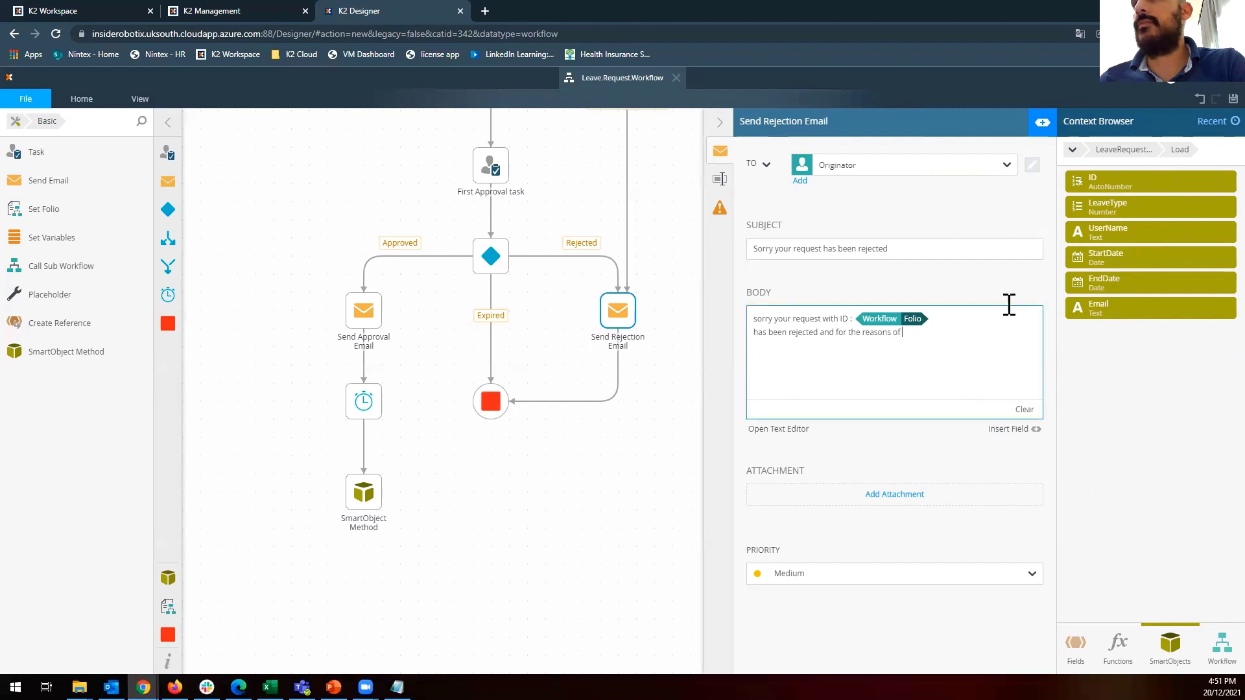
drag(760, 336, 743, 337)
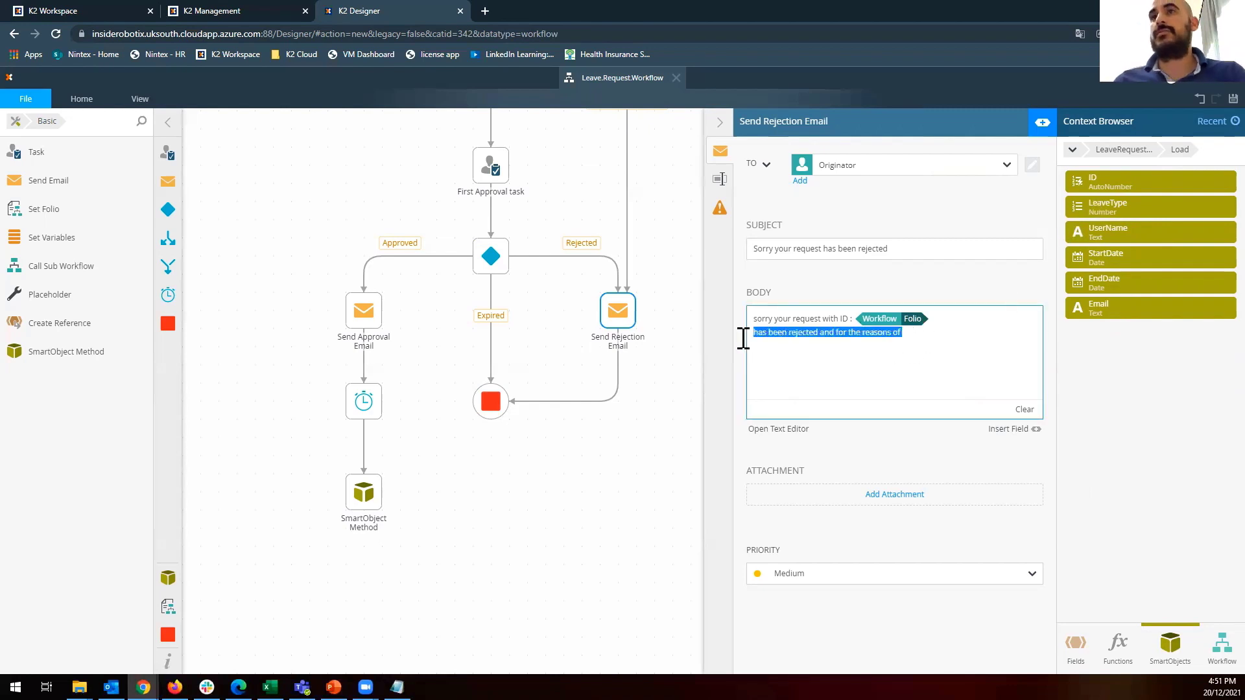
click(853, 342)
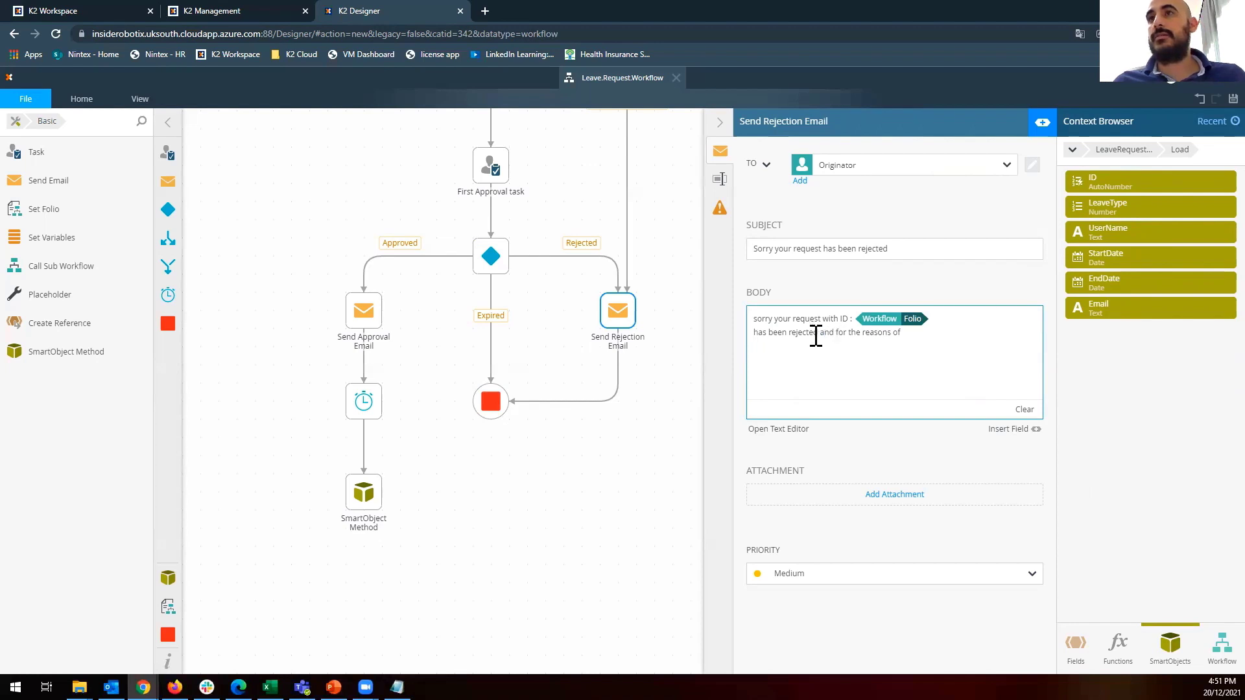
drag(822, 334, 901, 334)
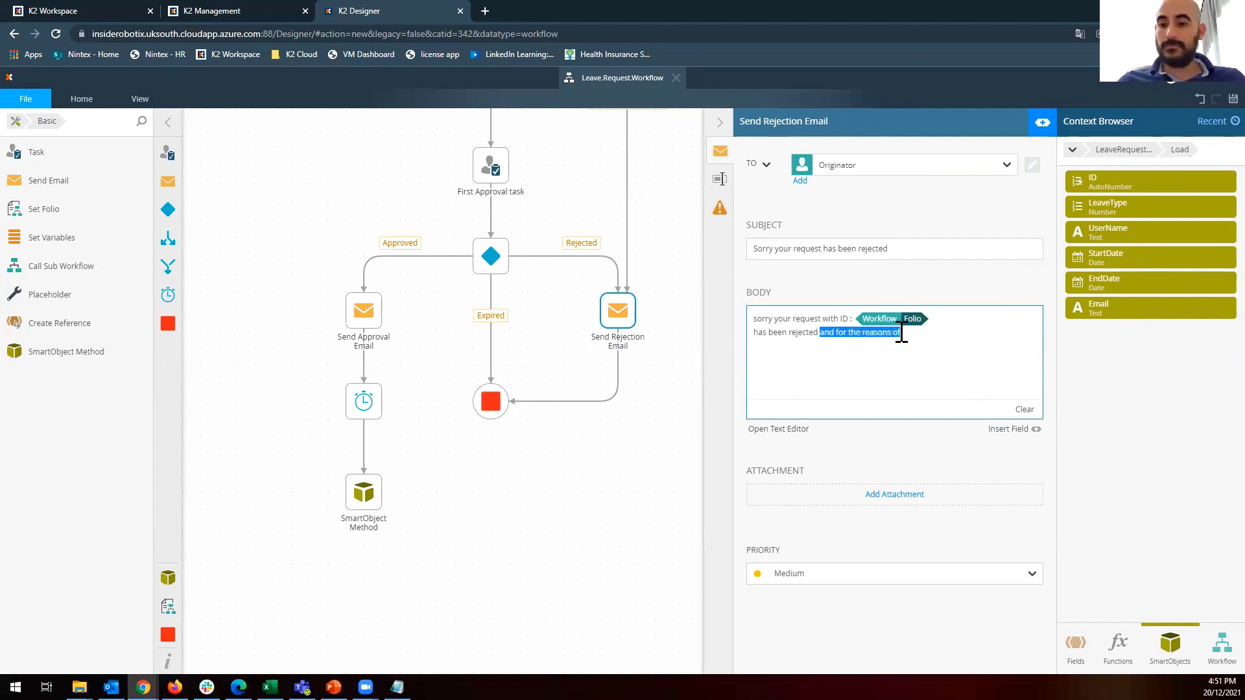
key(Return)
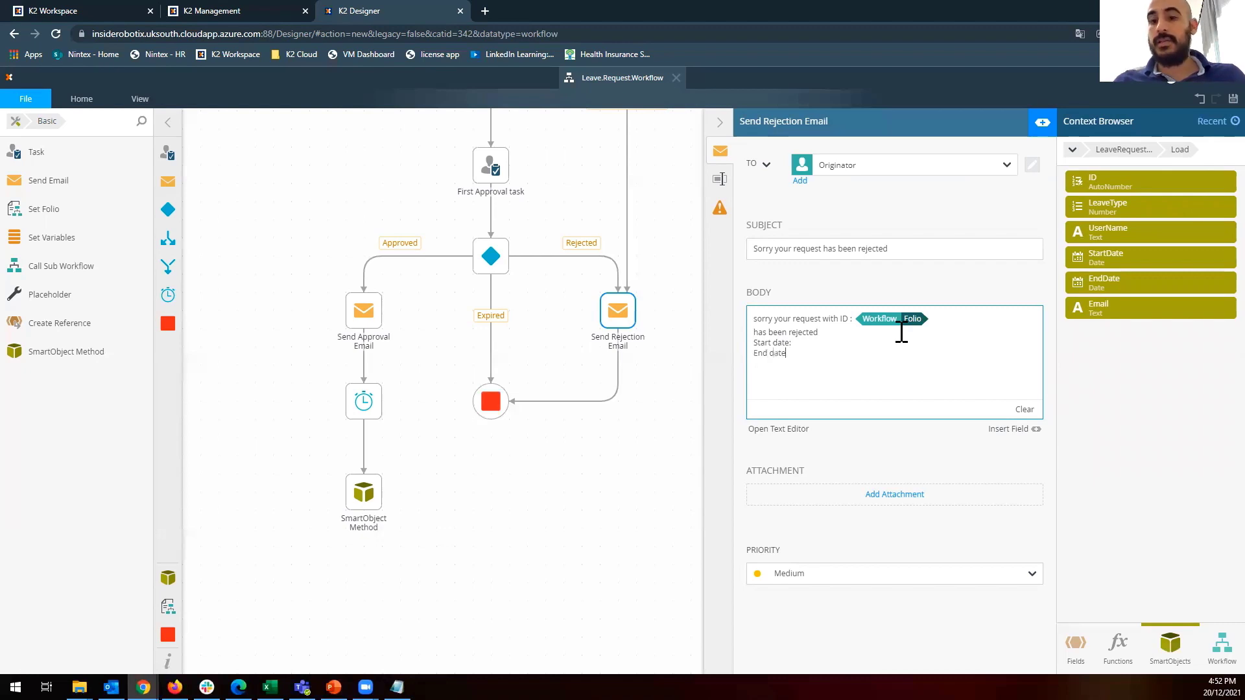
Go back to the SmartObject categories and look through the SmartBoxes folder of Leave Request.
click(1072, 150)
click(1105, 169)
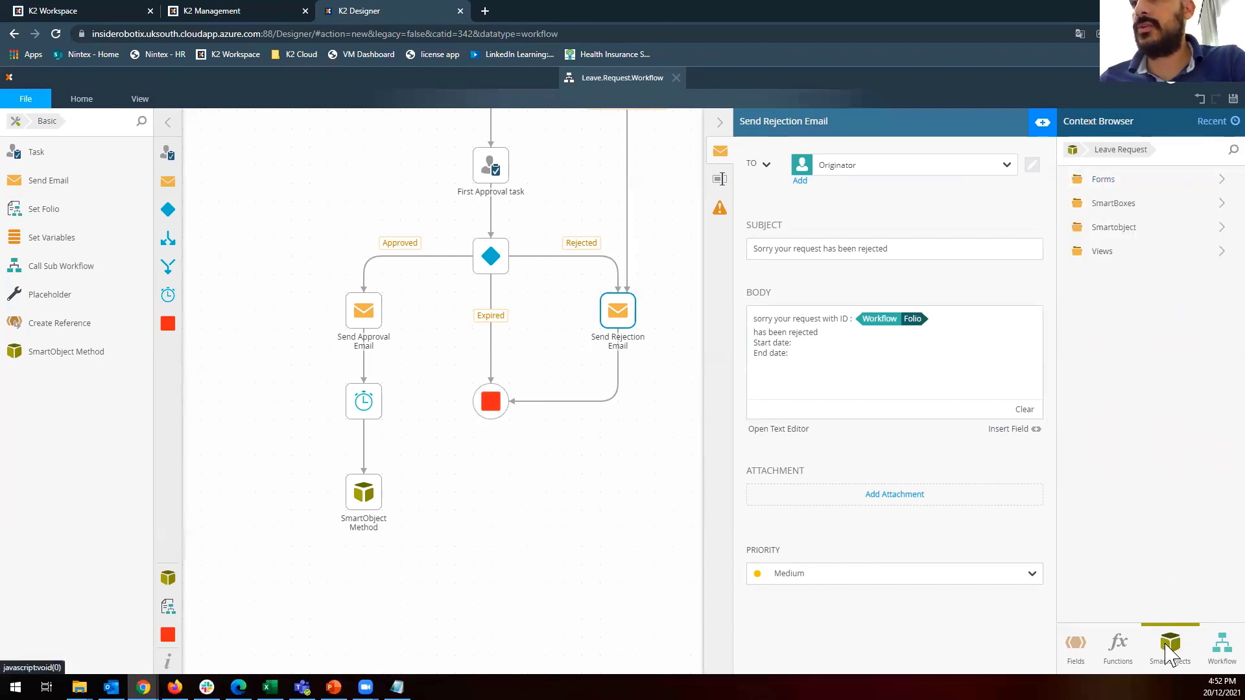
click(1073, 150)
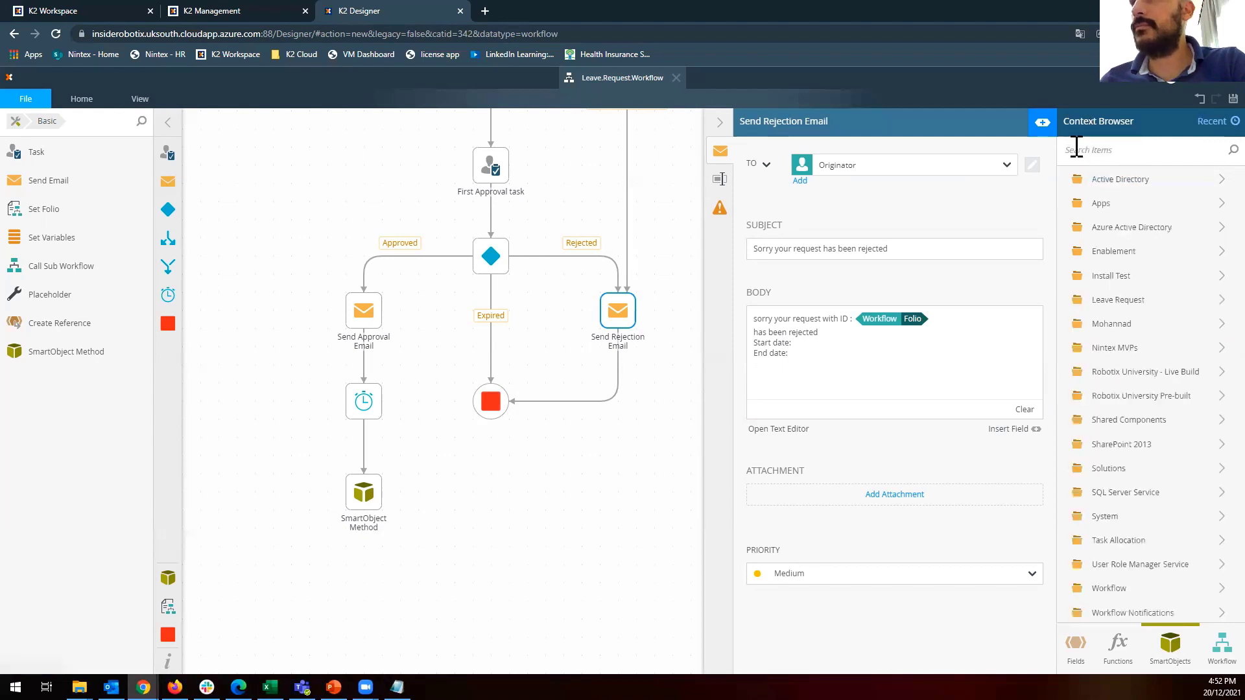
click(1118, 301)
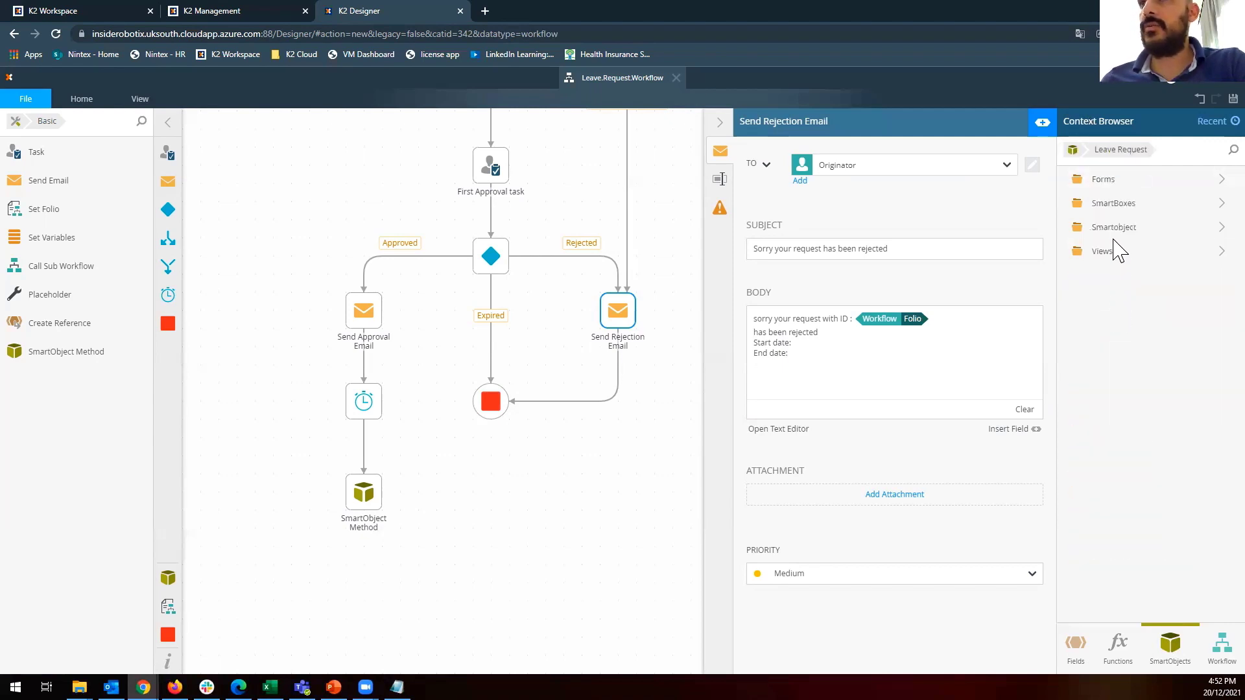
click(1117, 204)
click(1073, 150)
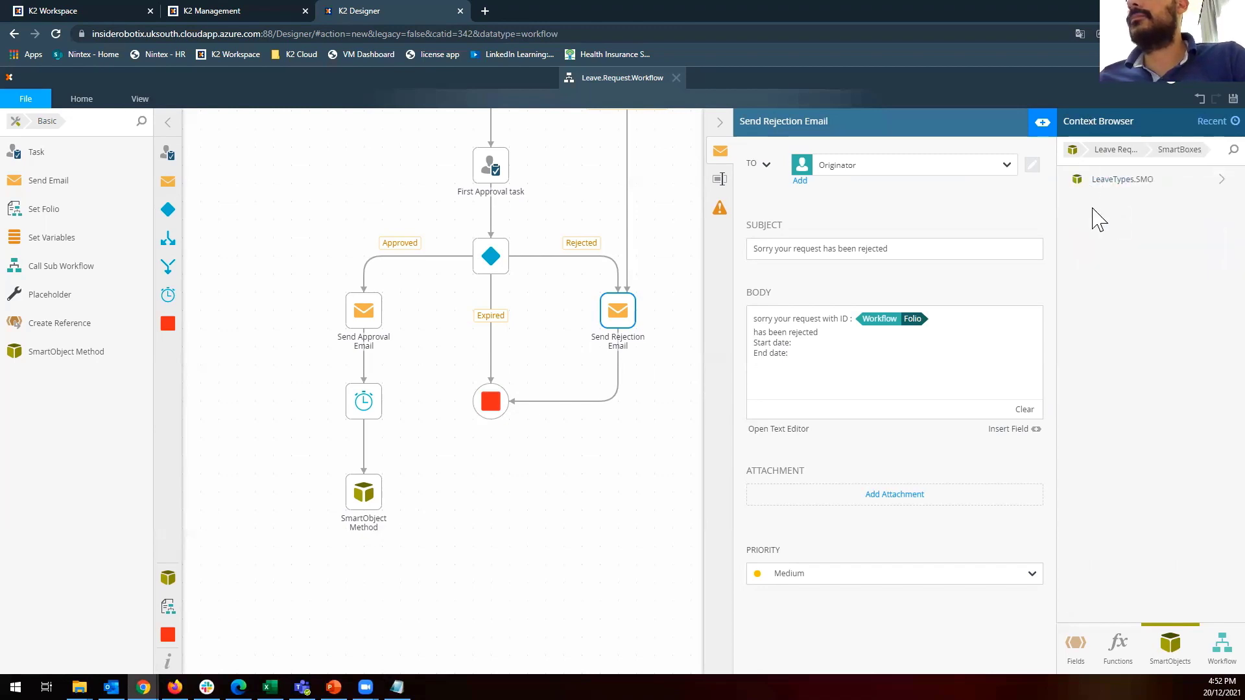
Insert the StartDate property of LeaveRequest.SMO's Load method after "Start date:", using the RequestID variable as its ID input.
click(1118, 301)
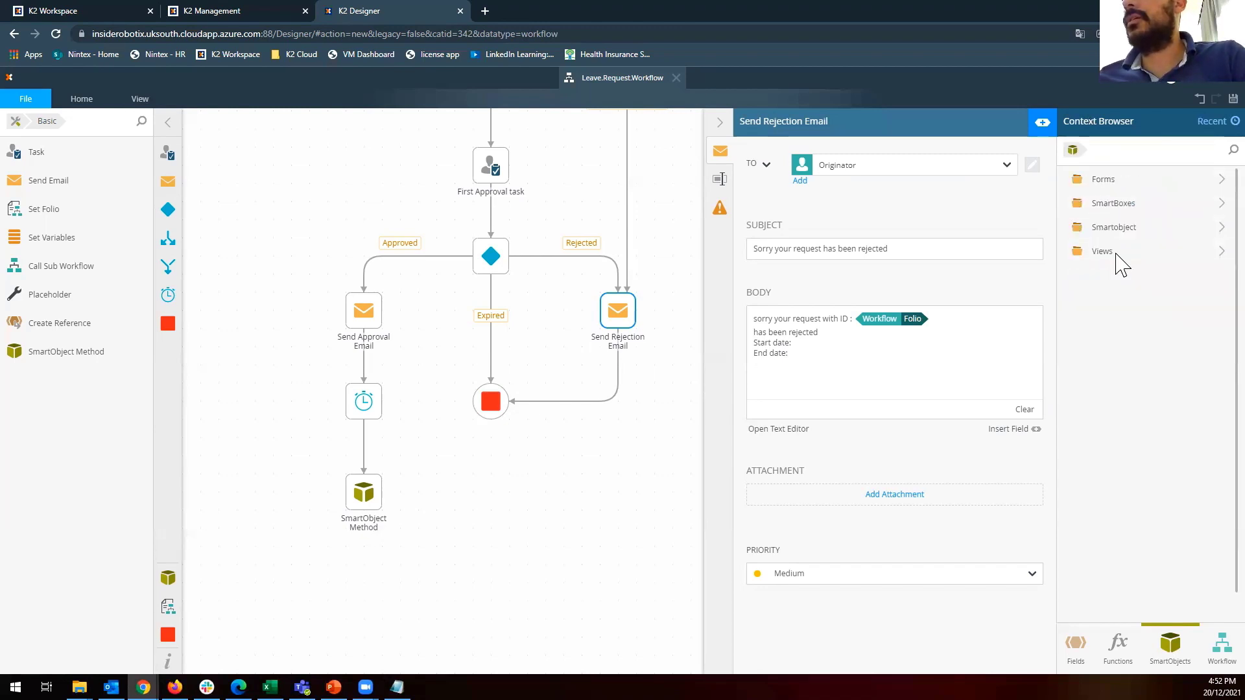
click(1116, 228)
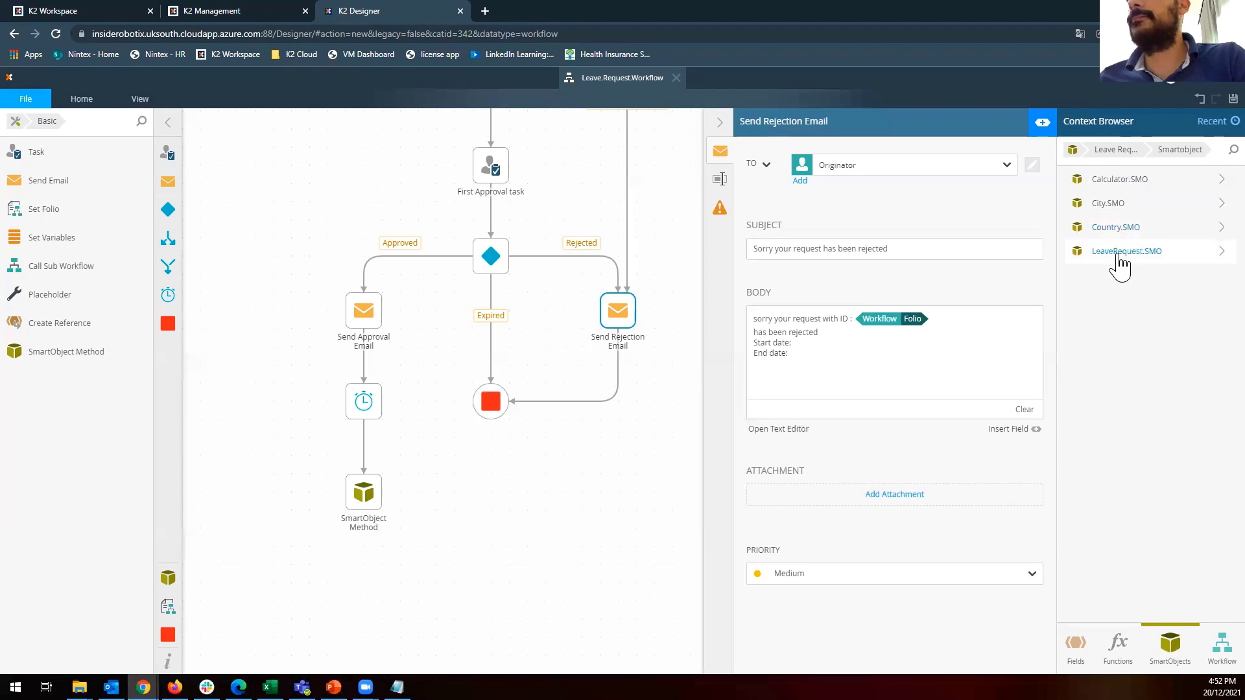
click(1121, 264)
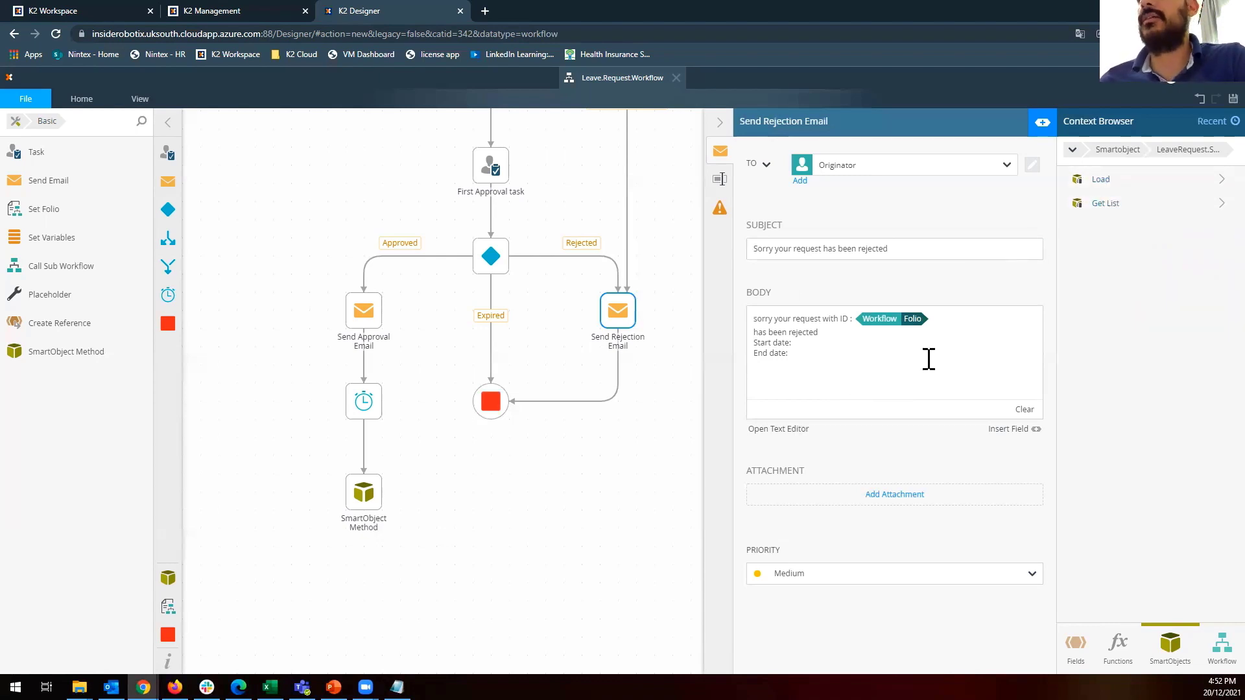
click(1104, 186)
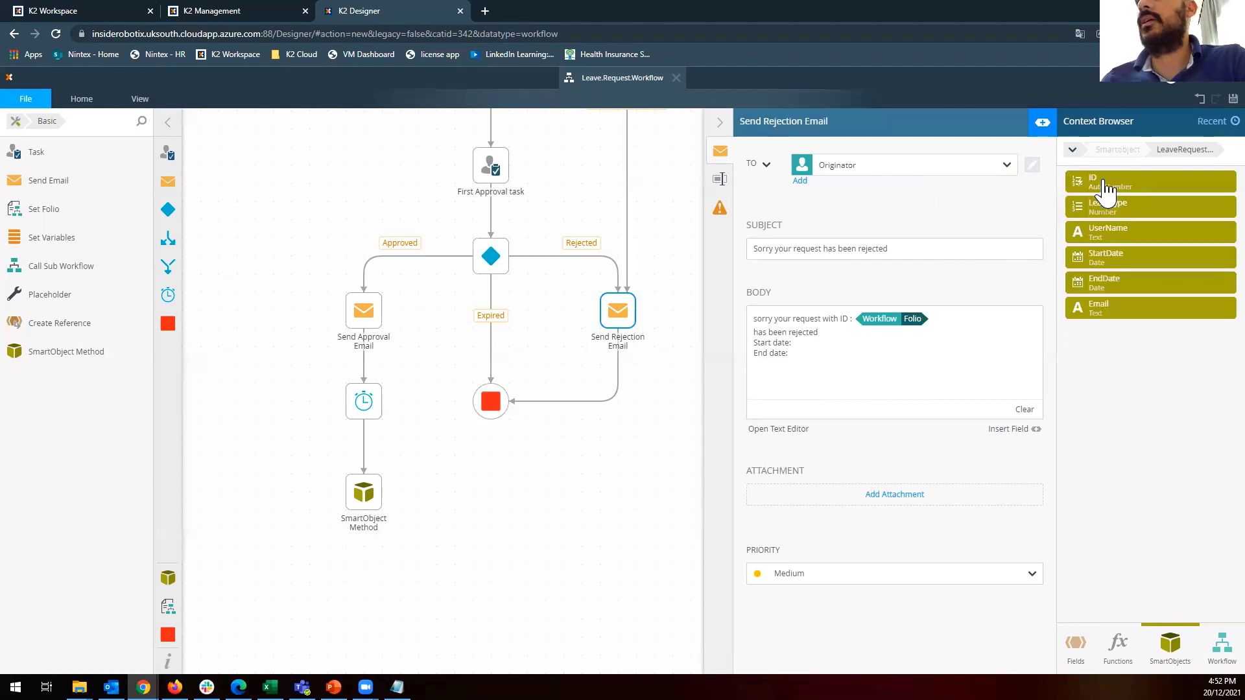
drag(1049, 285, 801, 356)
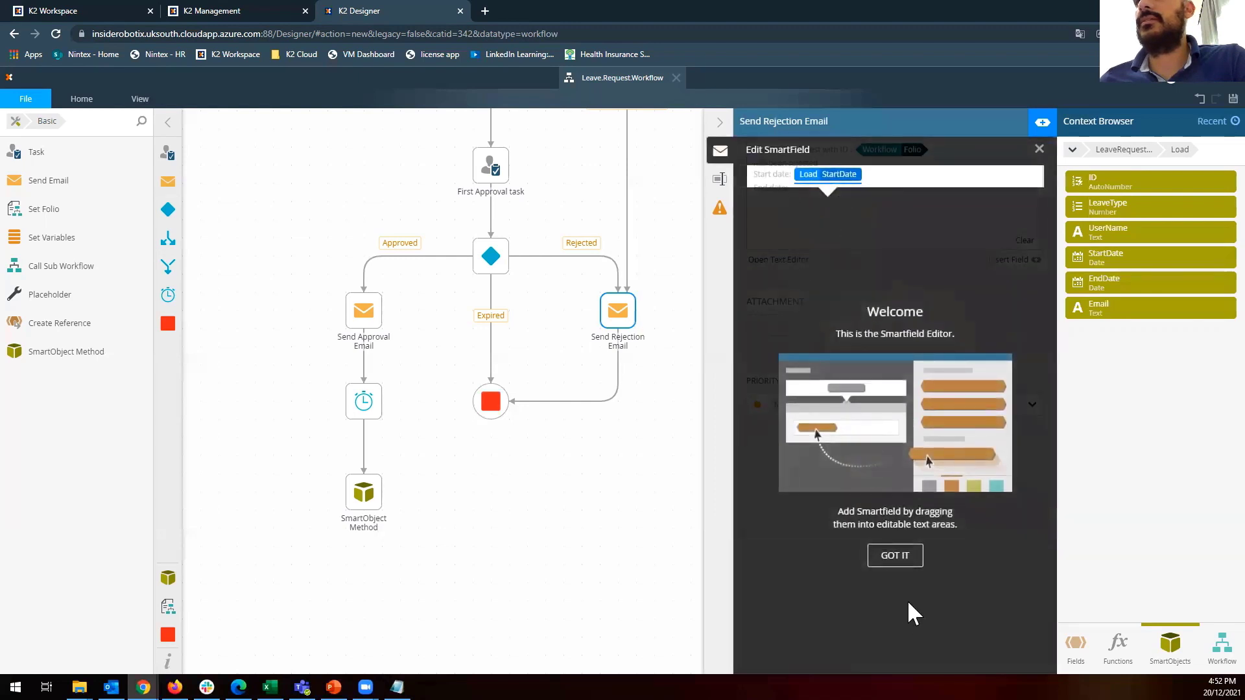
click(896, 557)
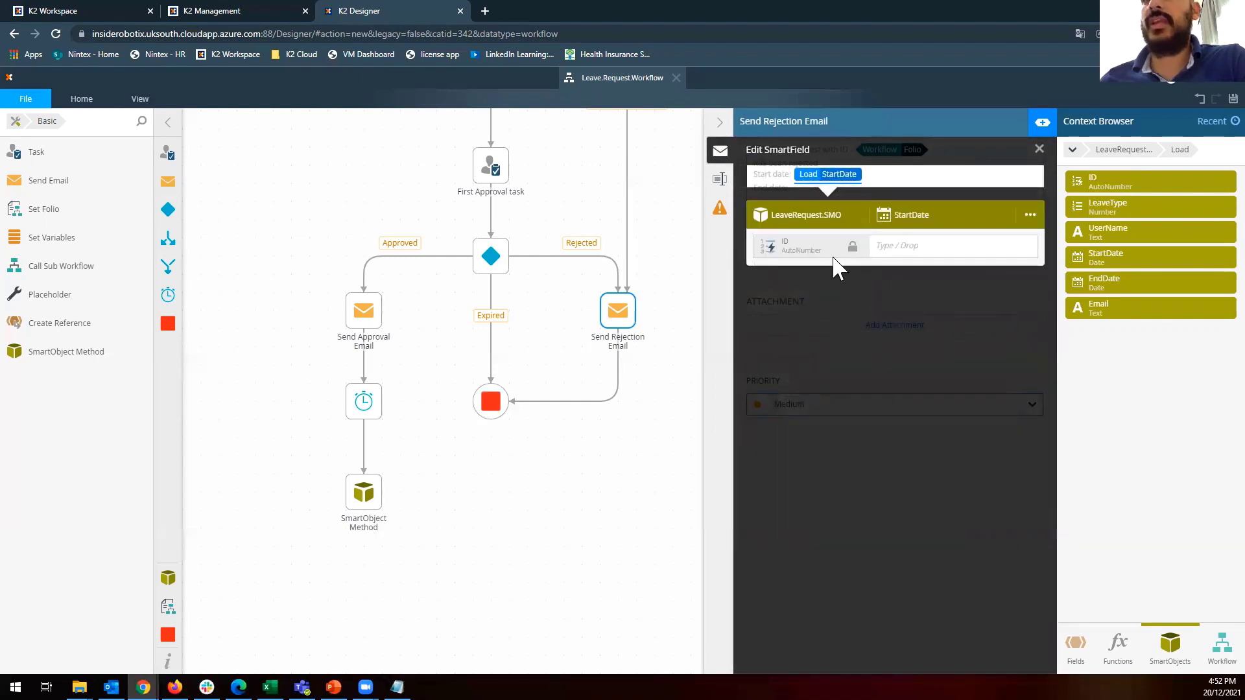
click(1074, 645)
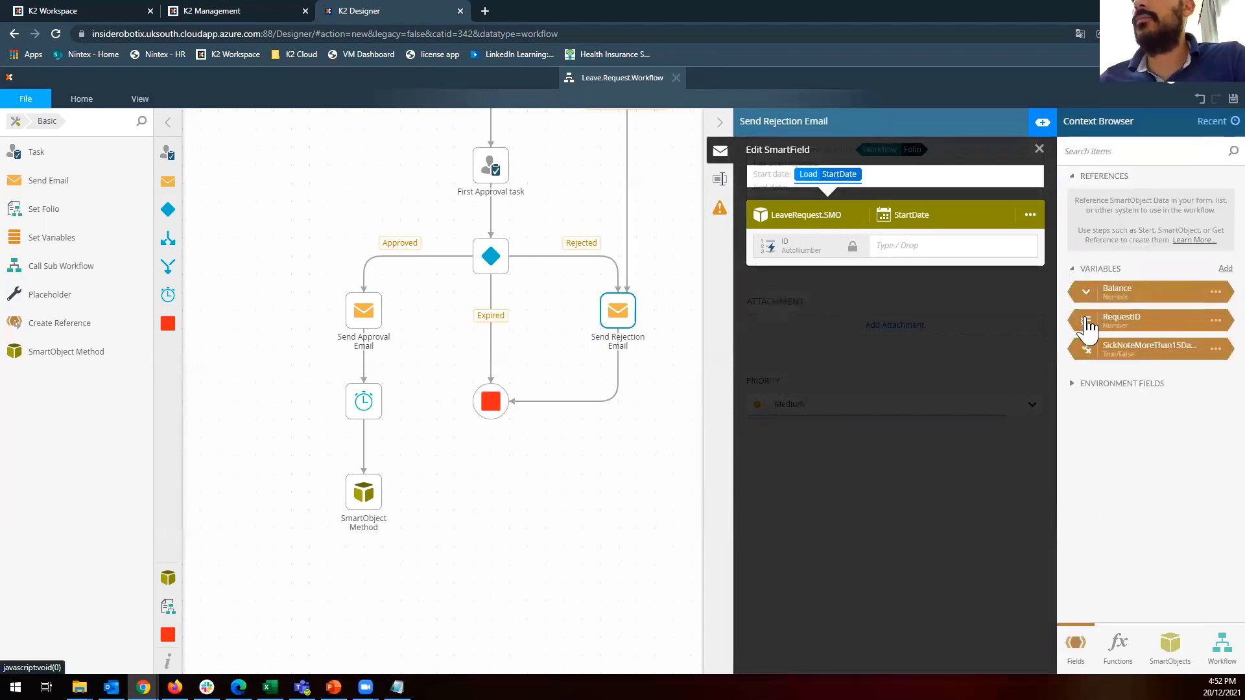
drag(1087, 327, 896, 260)
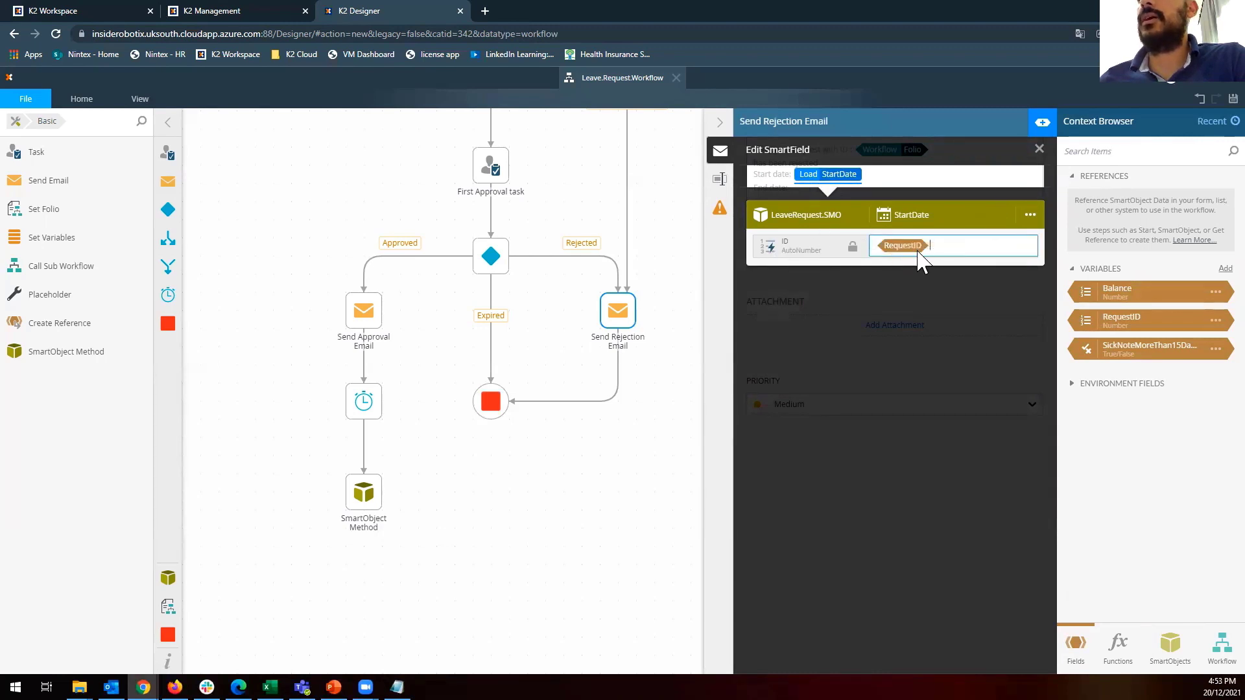
click(1040, 156)
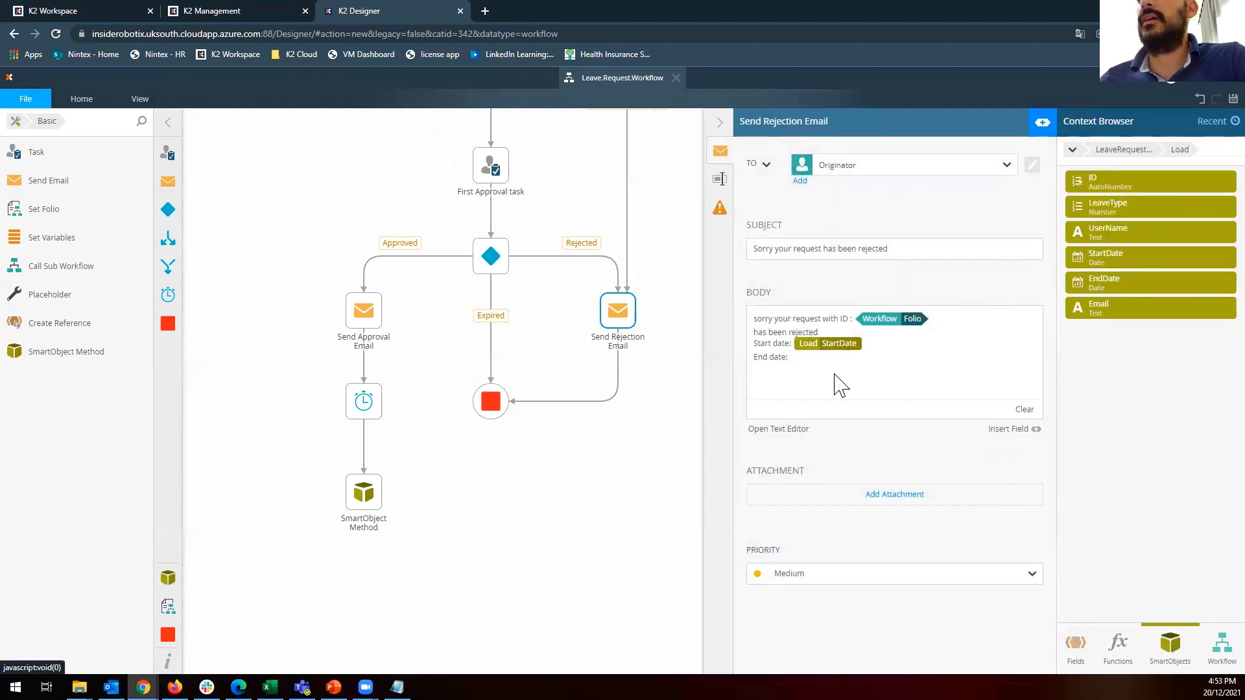
Insert the Load method's EndDate property after "End date:" in the email body, using the RequestID variable as its ID input.
drag(824, 372, 814, 357)
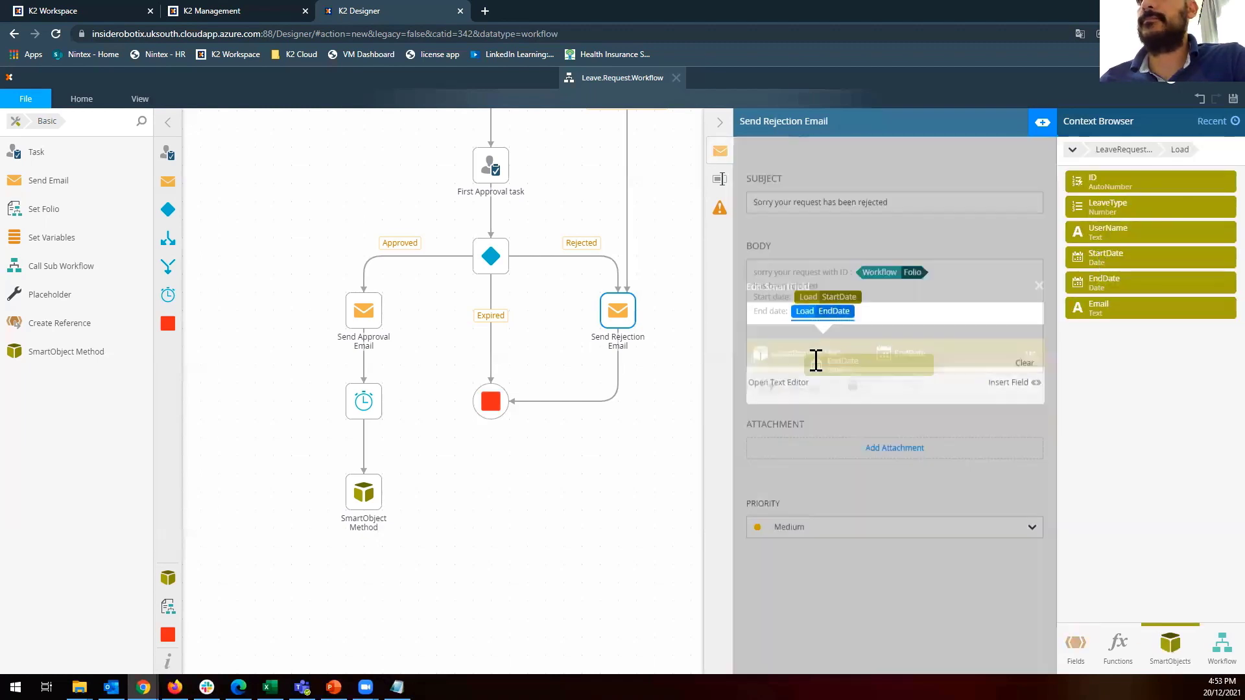
click(901, 248)
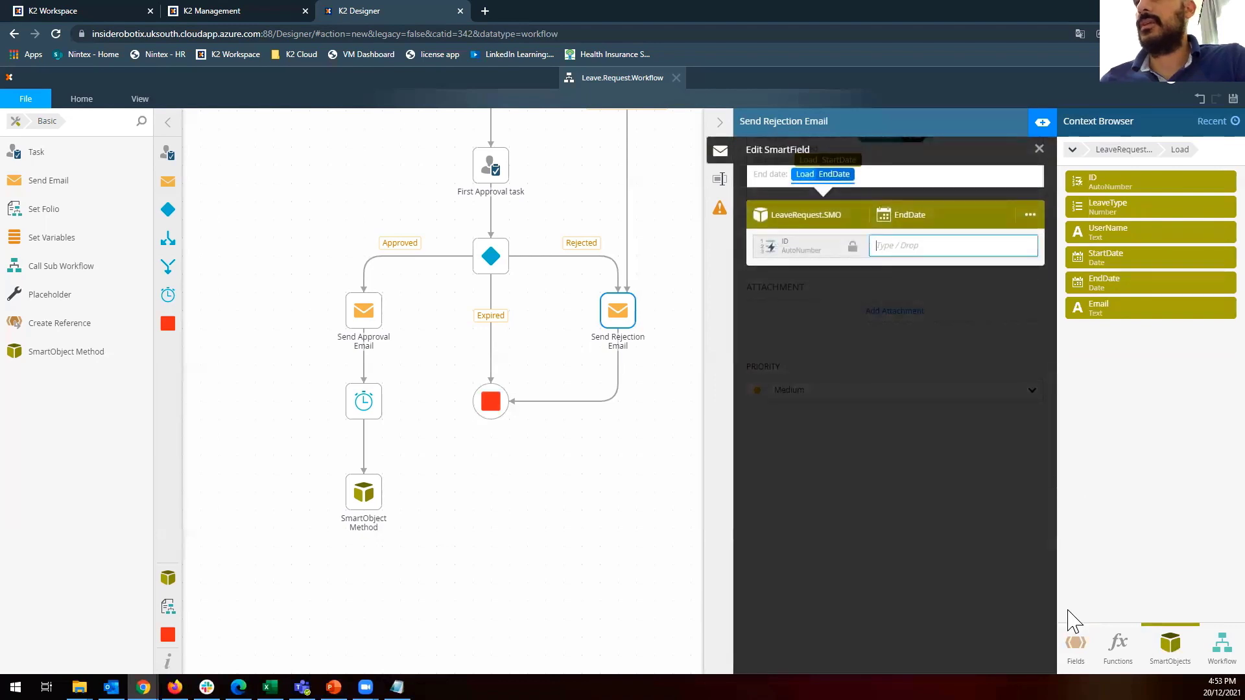
click(1078, 645)
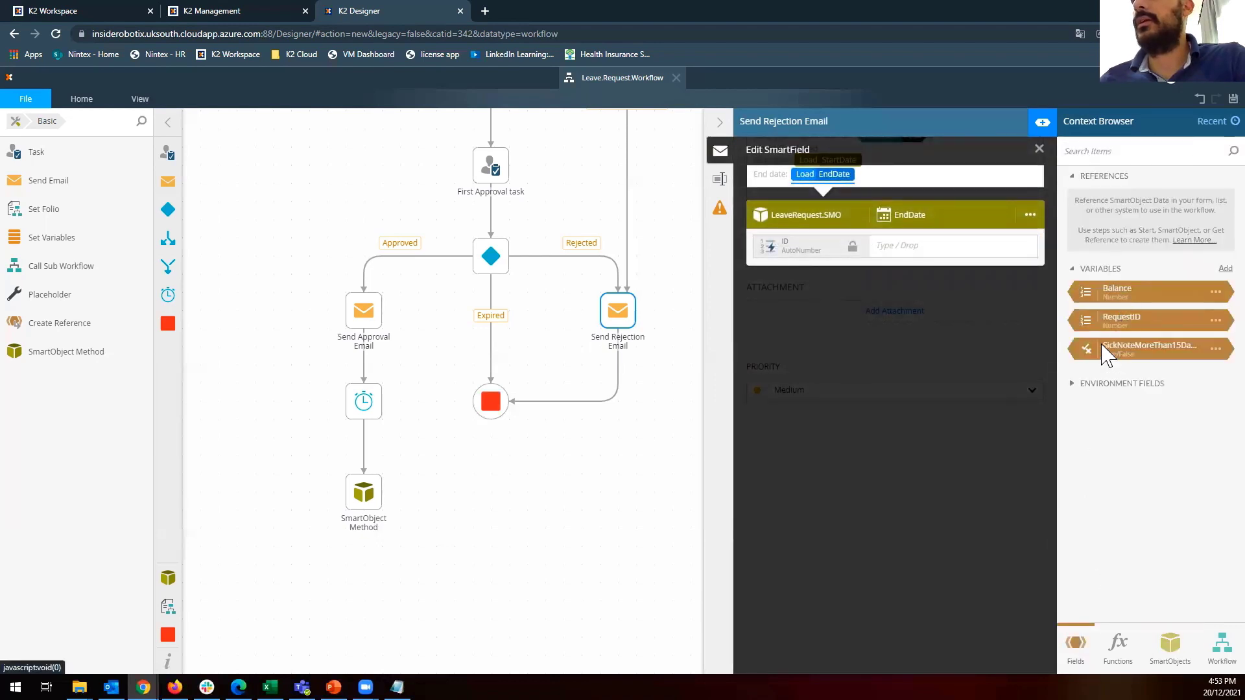
drag(1084, 321, 897, 260)
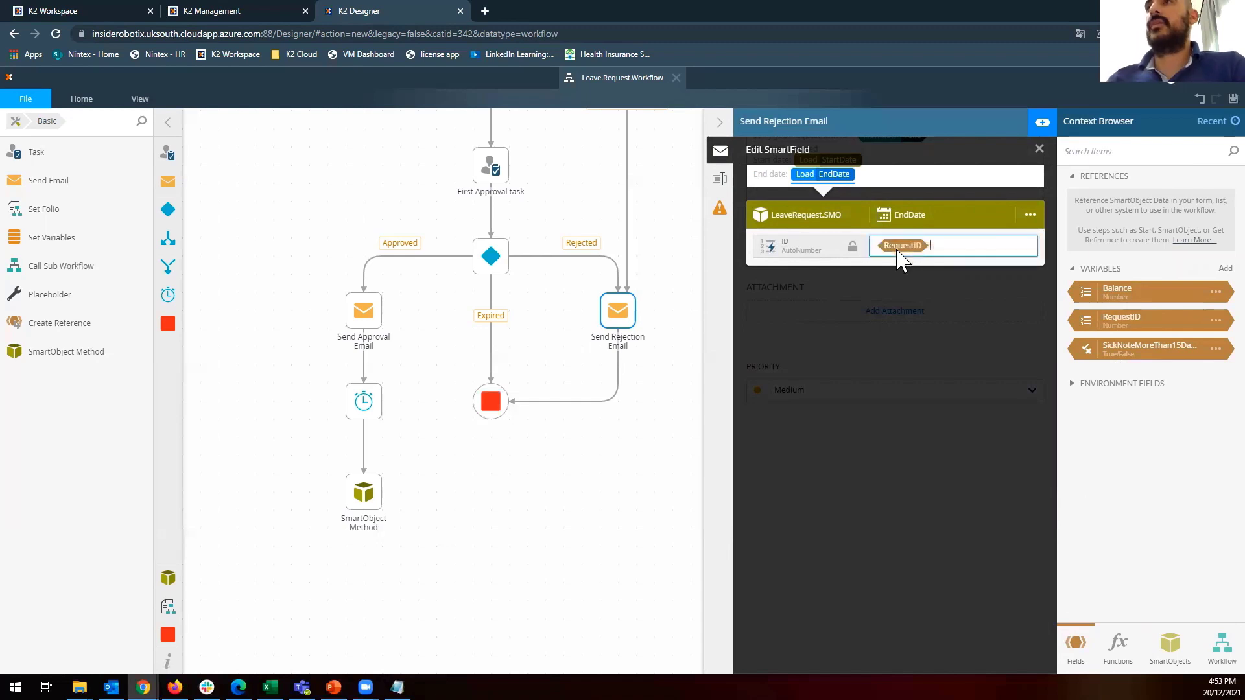
click(1036, 152)
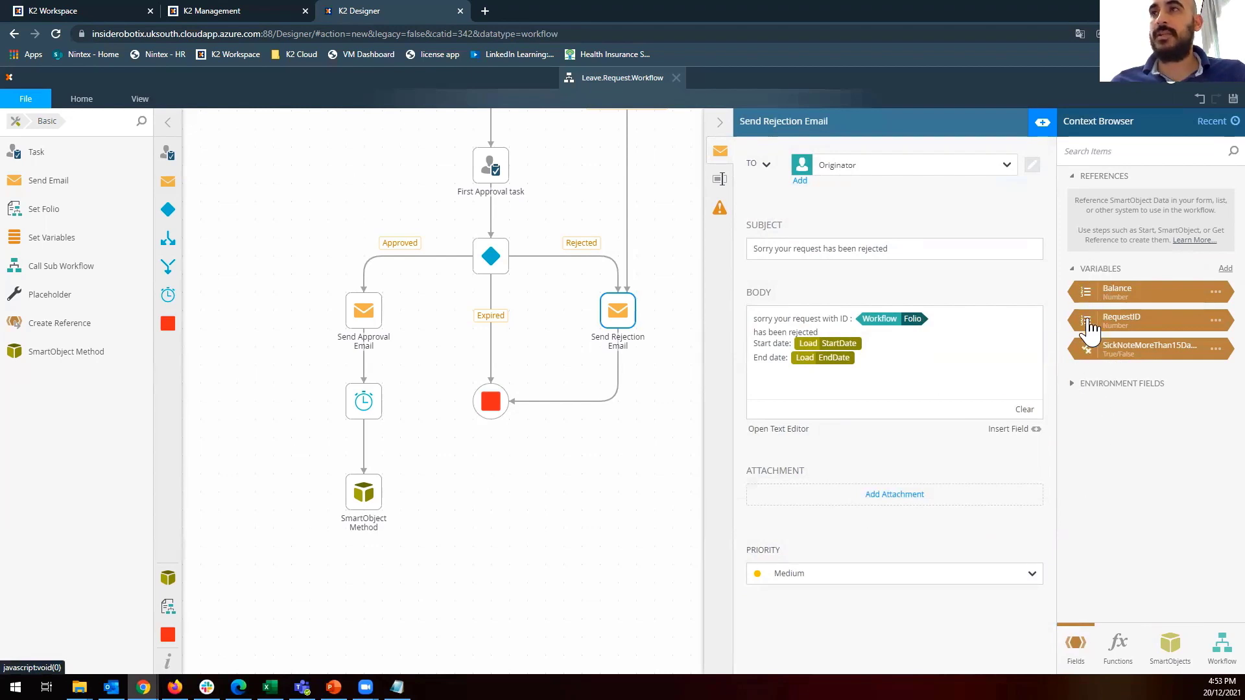
Look through the environment fields available to the workflow.
click(1071, 386)
scroll(1125, 437, down, 1)
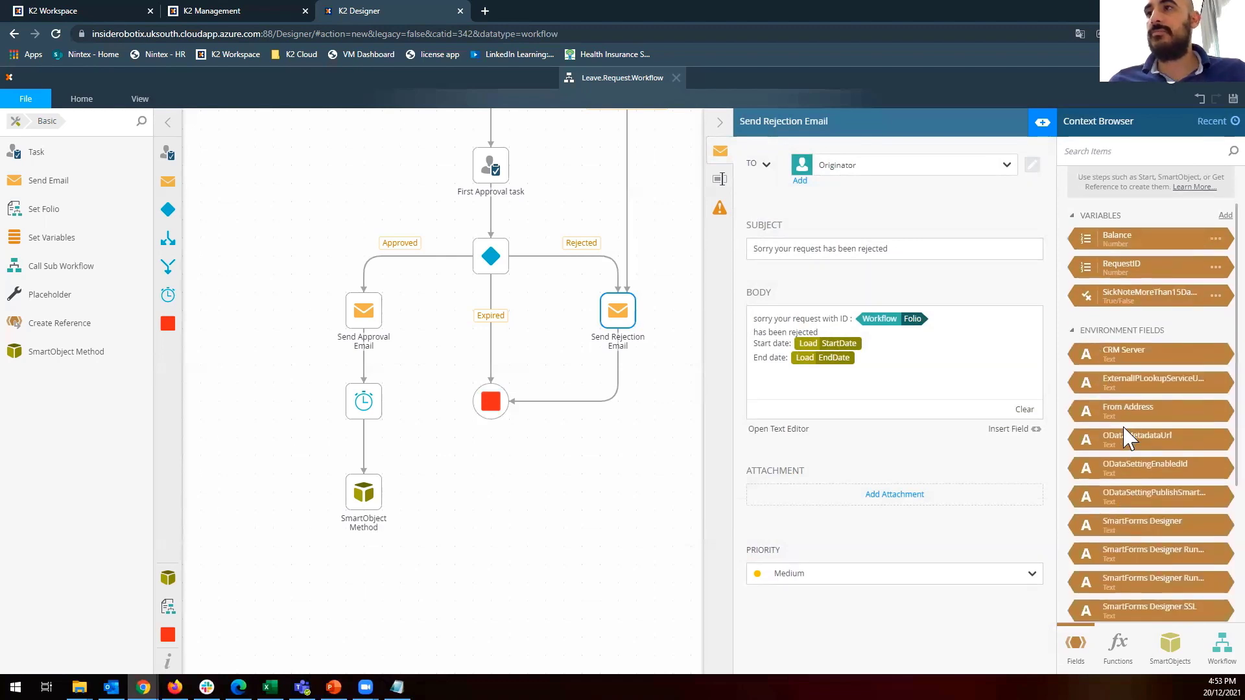
scroll(1126, 437, down, 1)
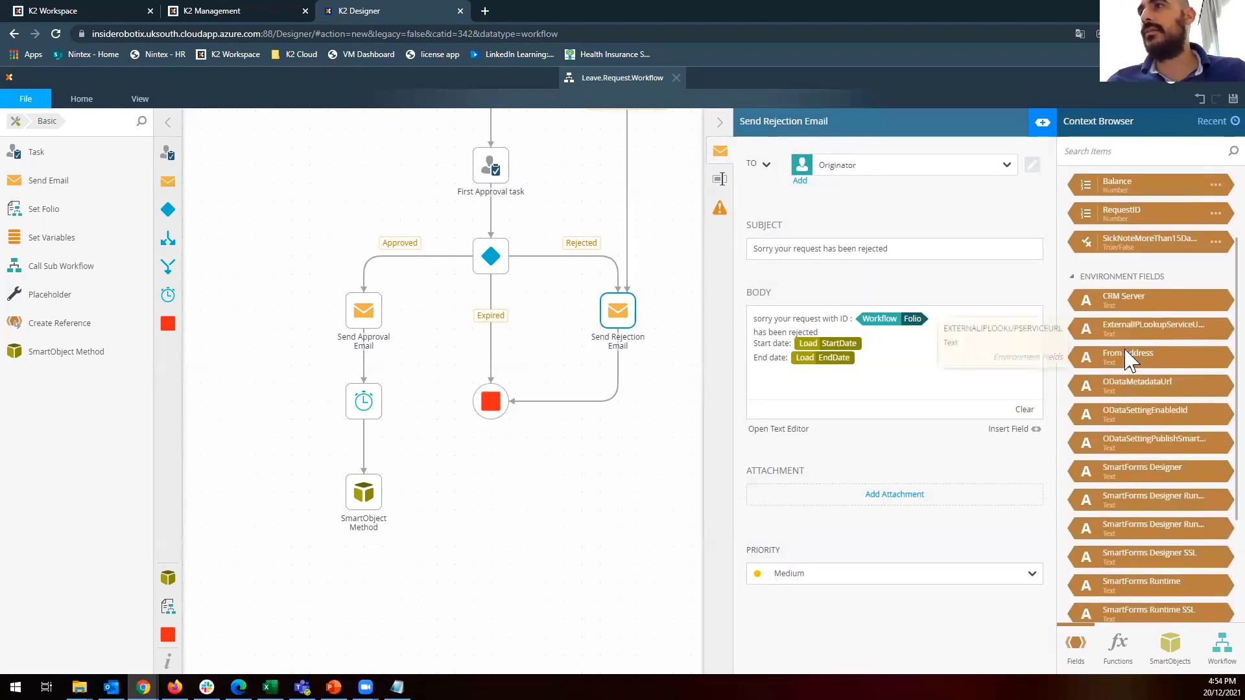
scroll(1130, 396, down, 1)
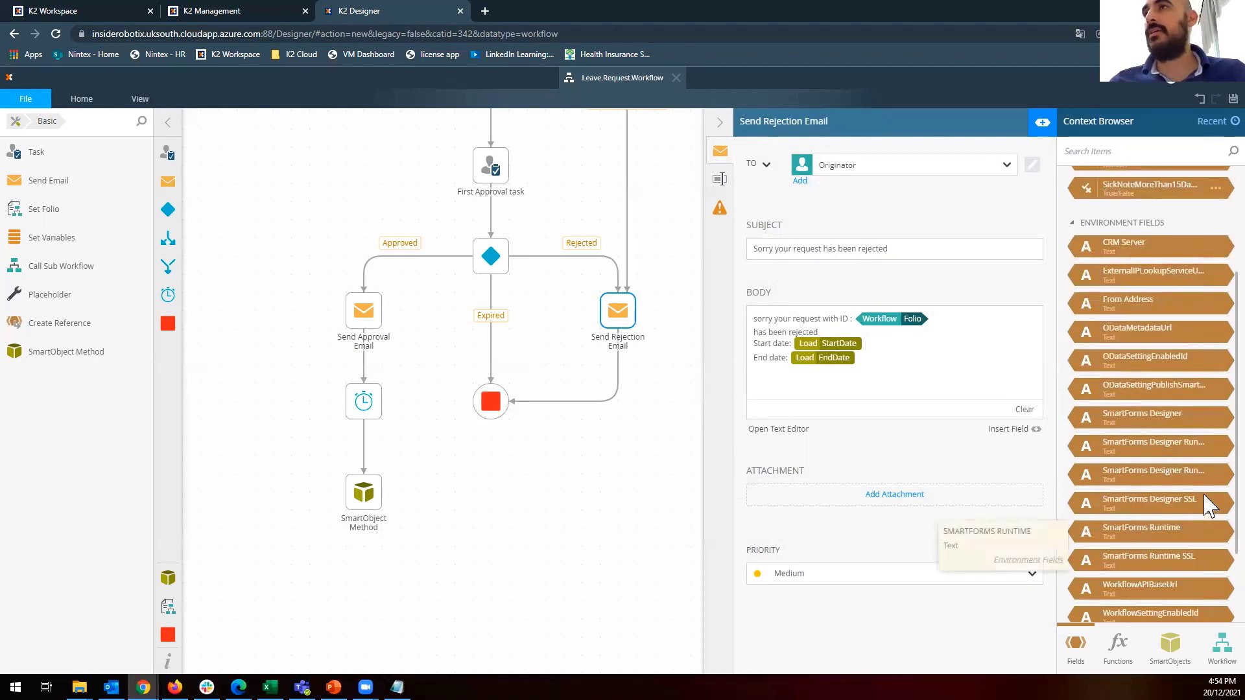
scroll(1120, 353, up, 1)
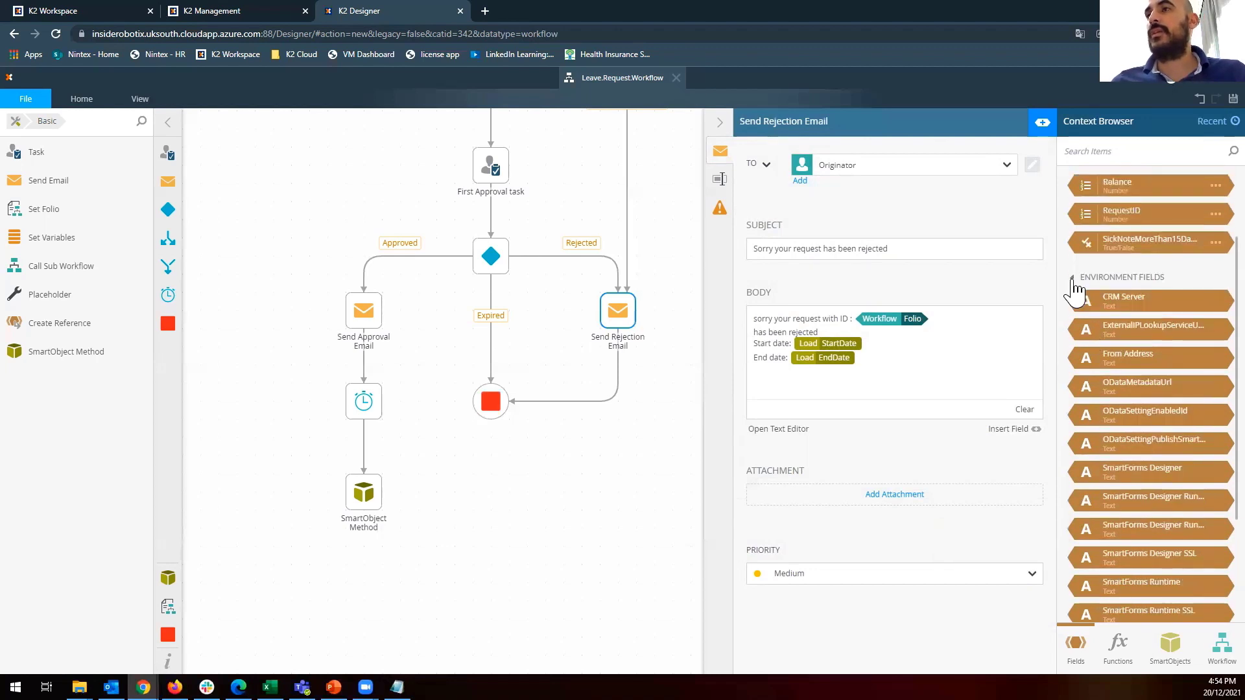
Add a "rejection date:" line to the rejection email body and insert the Now date and time function after it.
click(1116, 646)
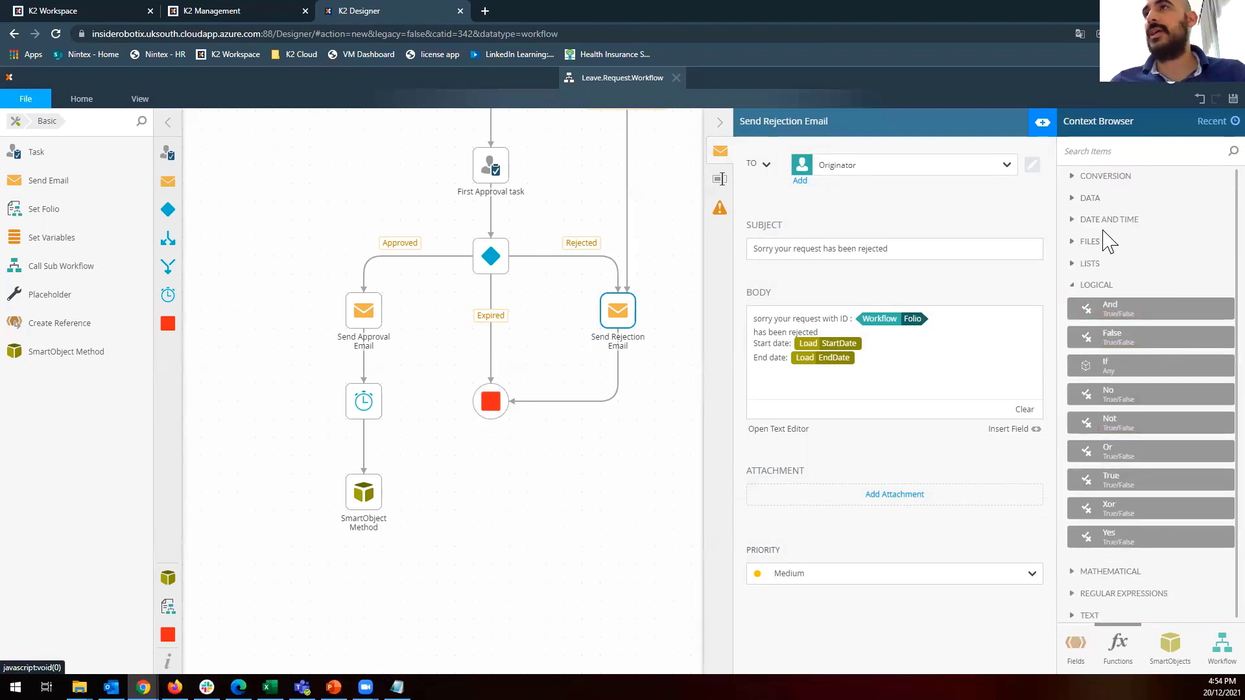
click(1071, 220)
scroll(1095, 253, down, 10)
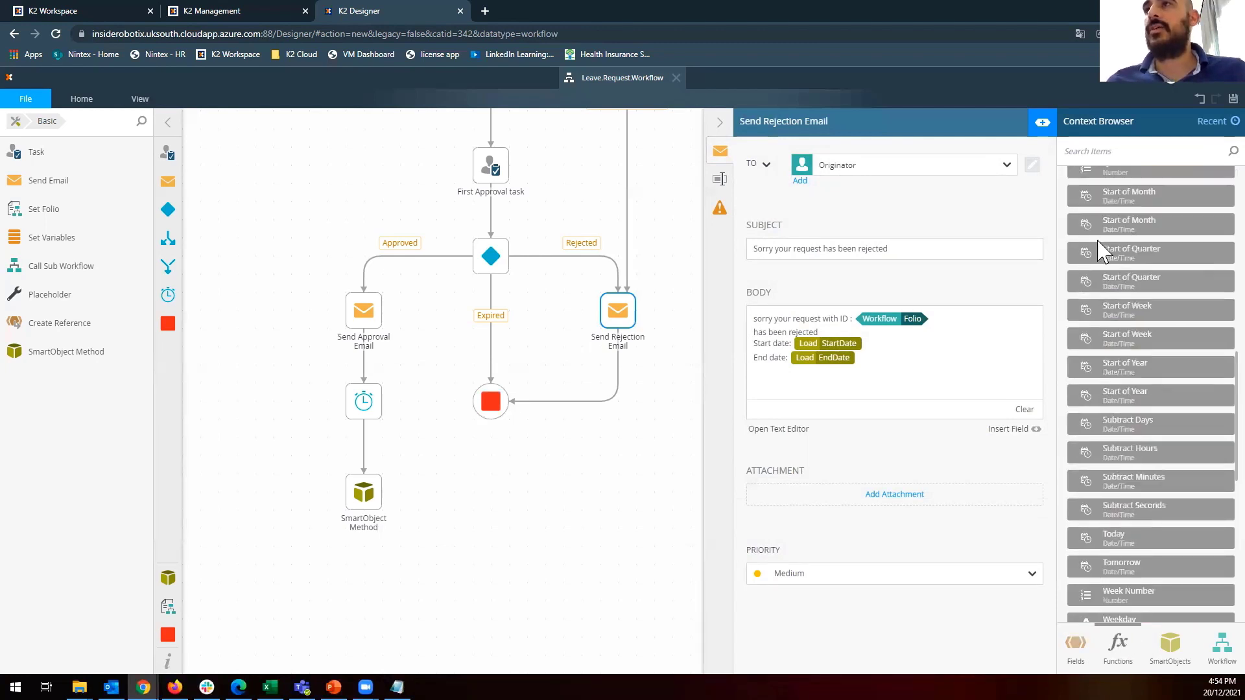
click(878, 362)
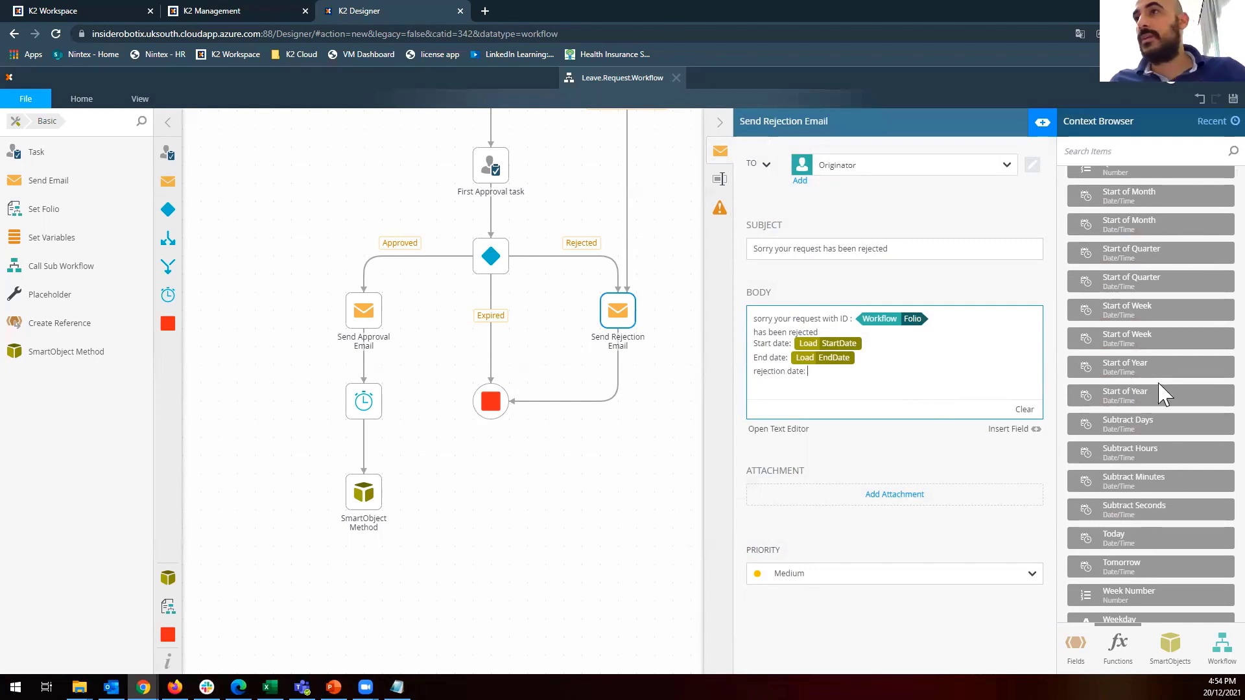
scroll(1138, 431, down, 1)
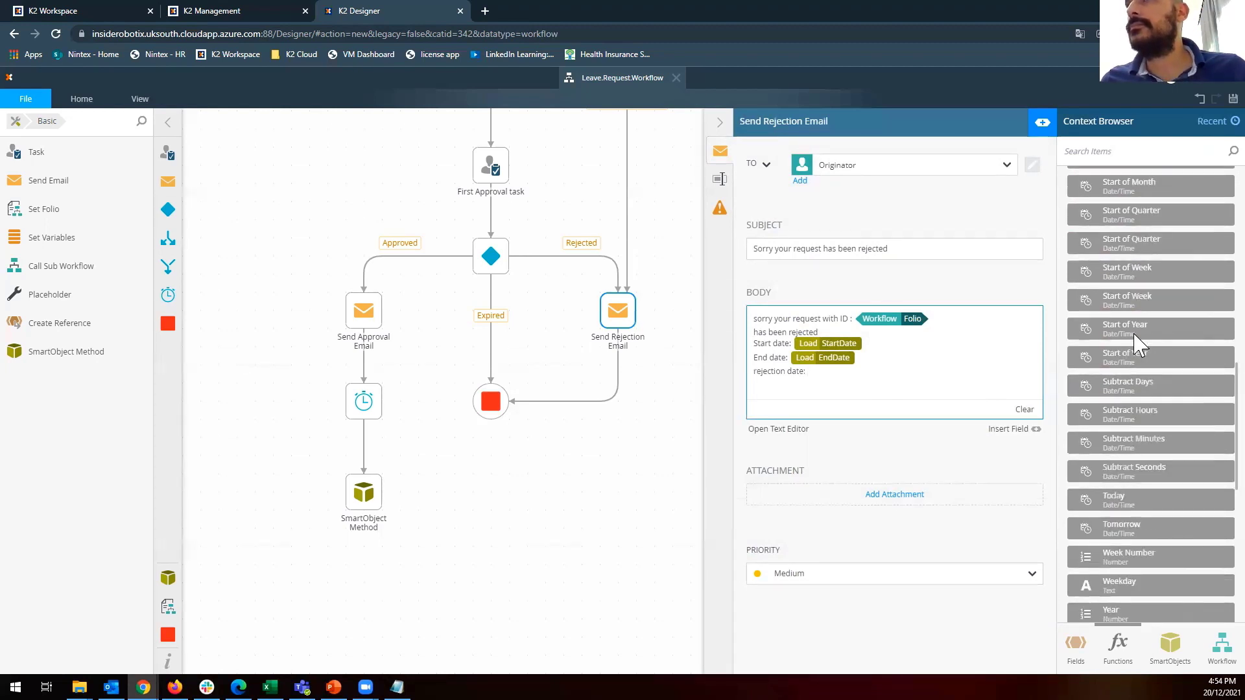
scroll(1137, 344, up, 3)
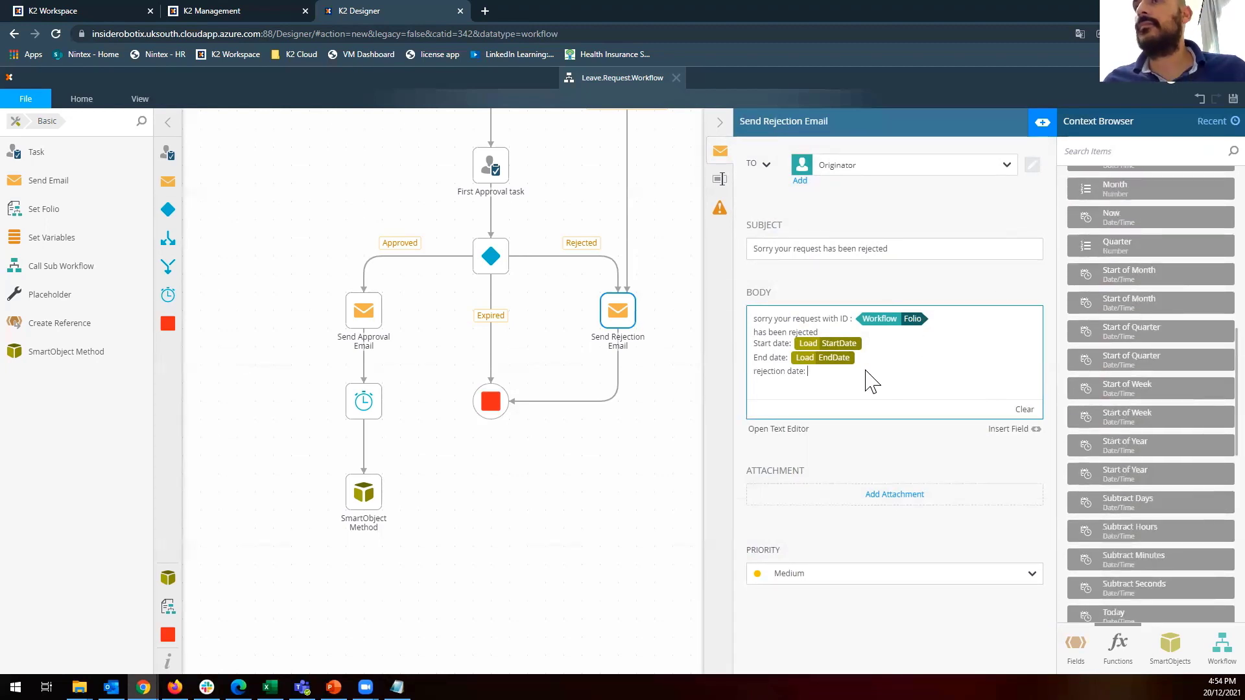
drag(872, 381, 837, 371)
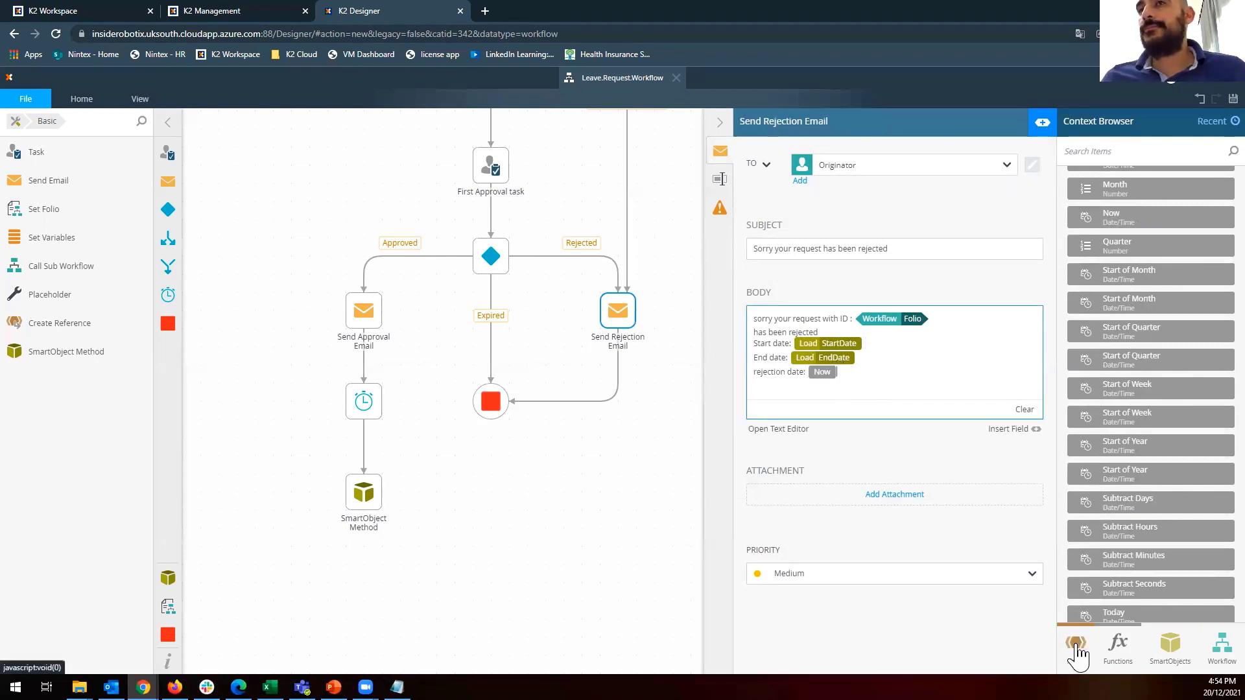
Look through the remaining function categories, examining the list and mathematical functions.
scroll(1128, 304, up, 5)
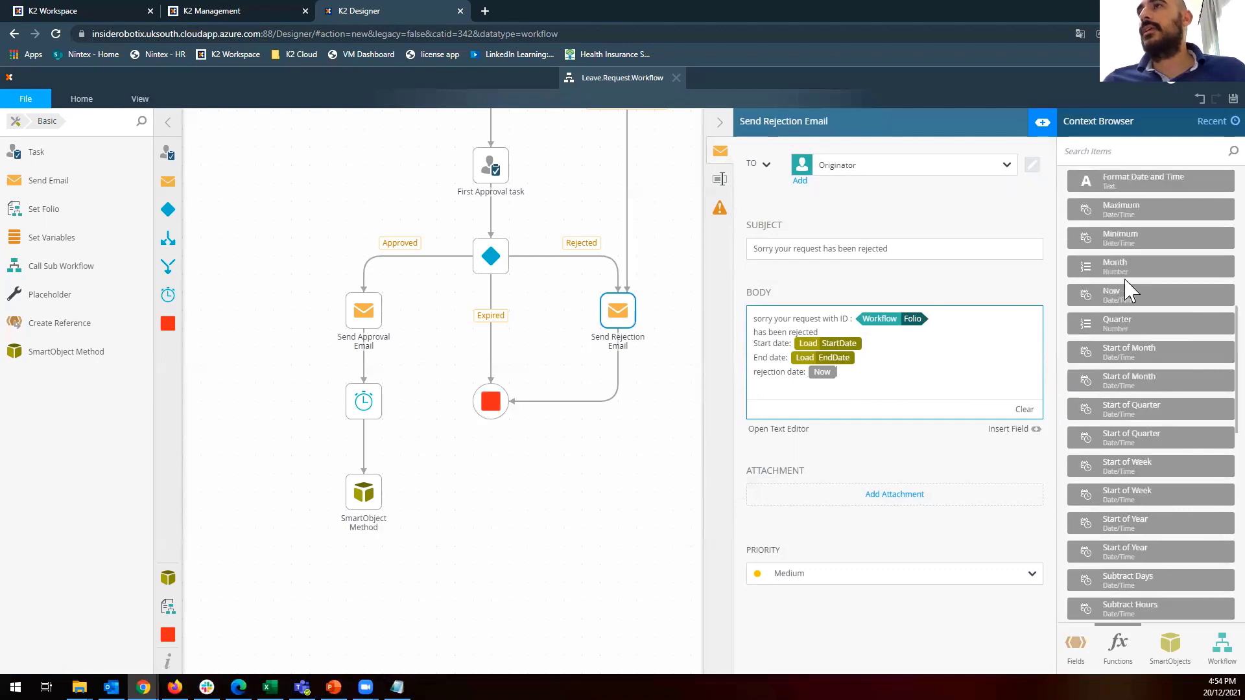
scroll(1103, 266, up, 5)
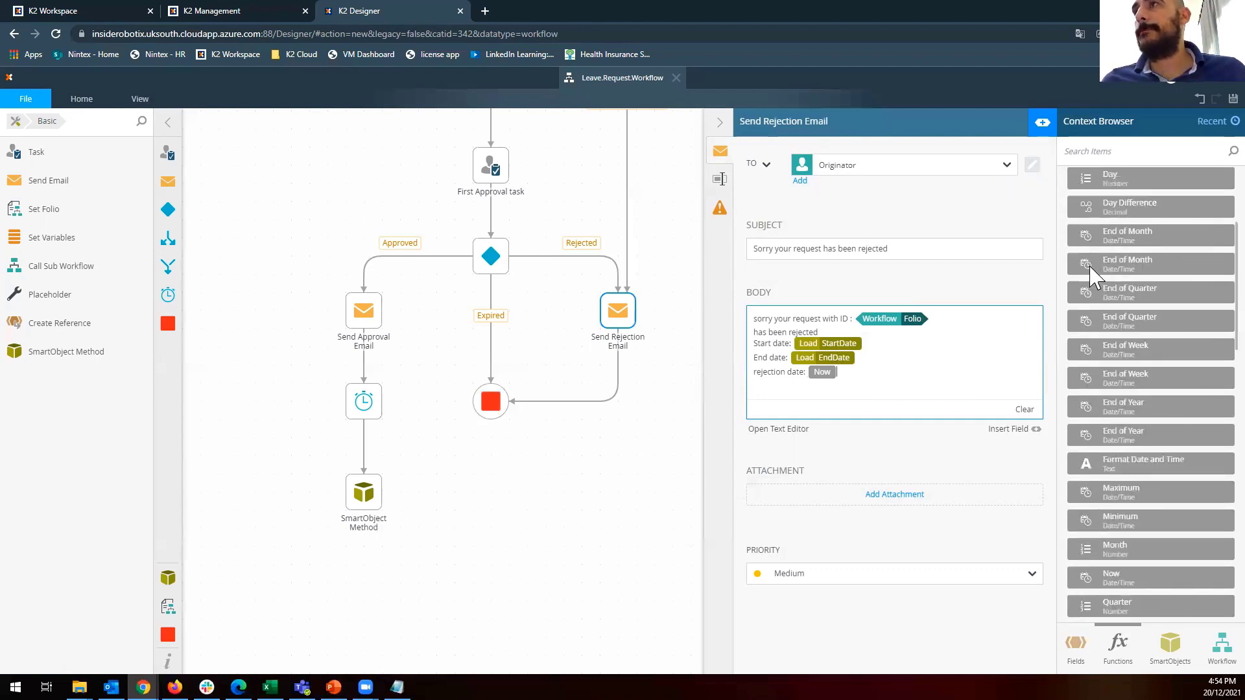
scroll(1091, 272, up, 3)
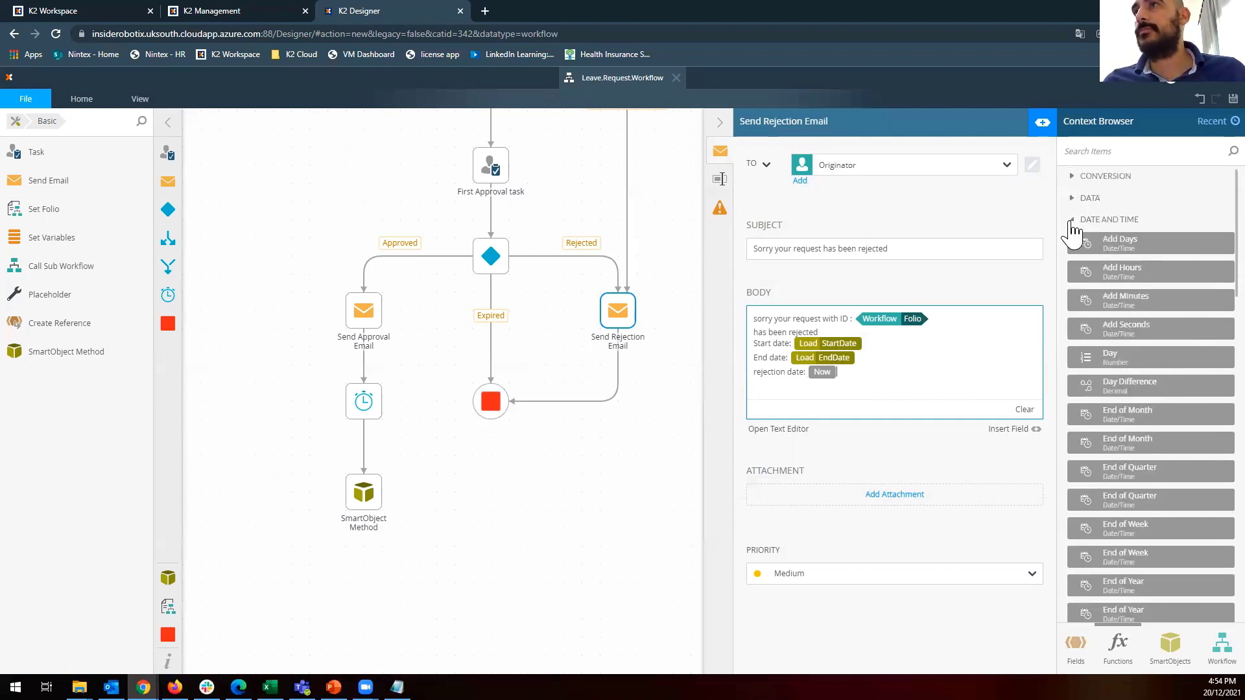
click(1071, 221)
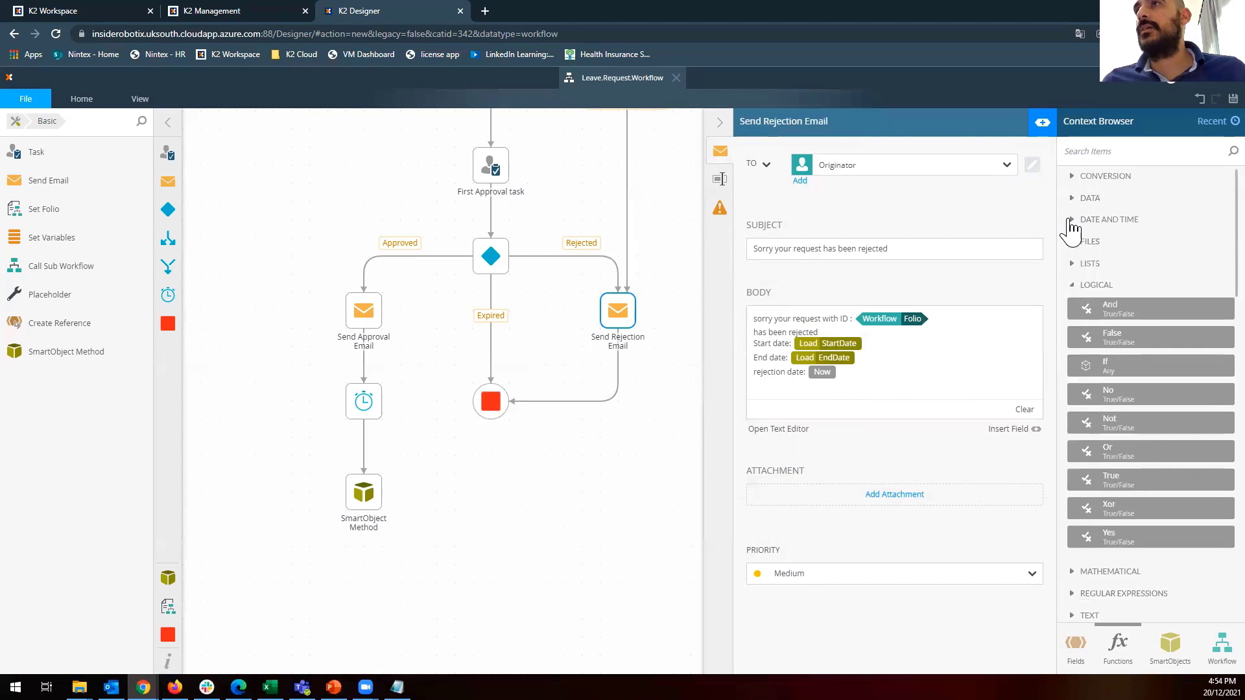
click(1071, 264)
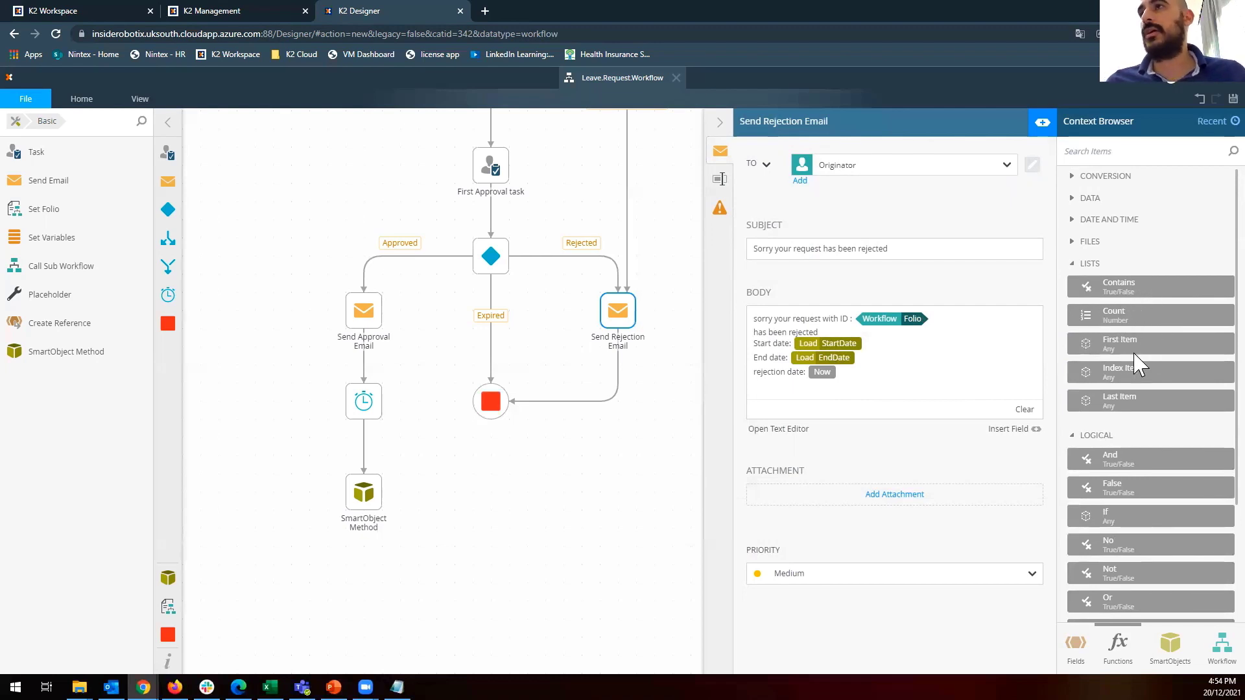
click(1074, 264)
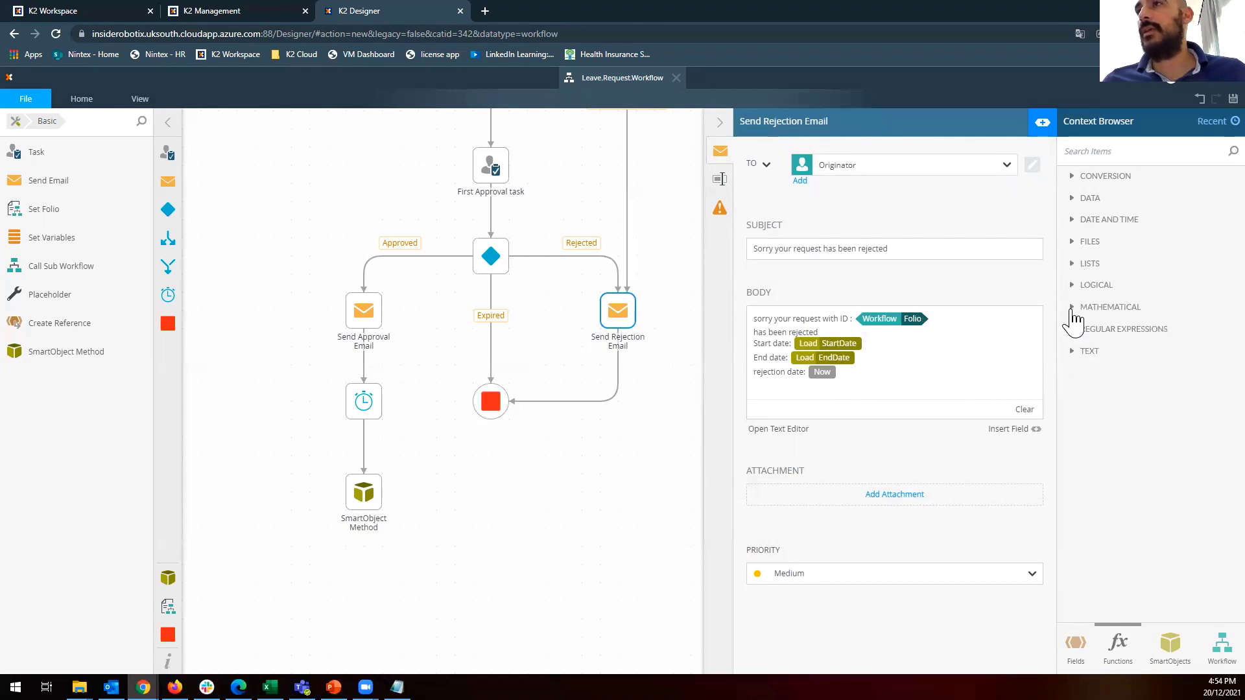
click(1073, 309)
scroll(1141, 389, down, 3)
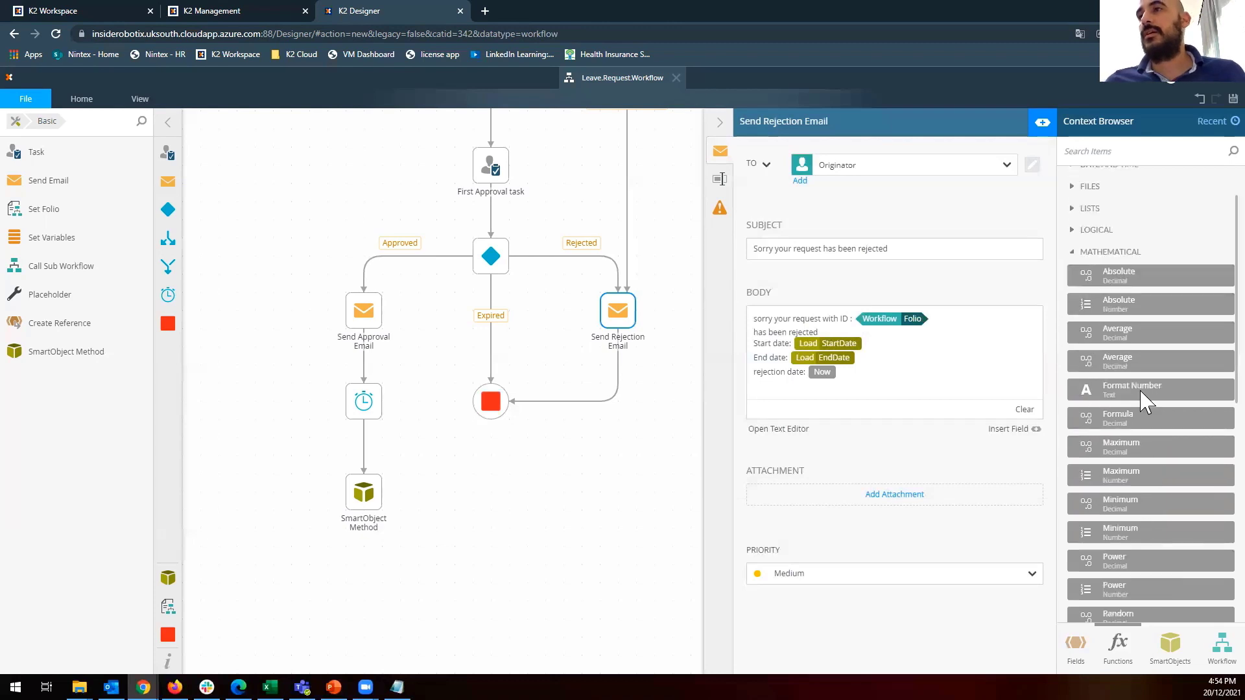
scroll(1116, 292, down, 2)
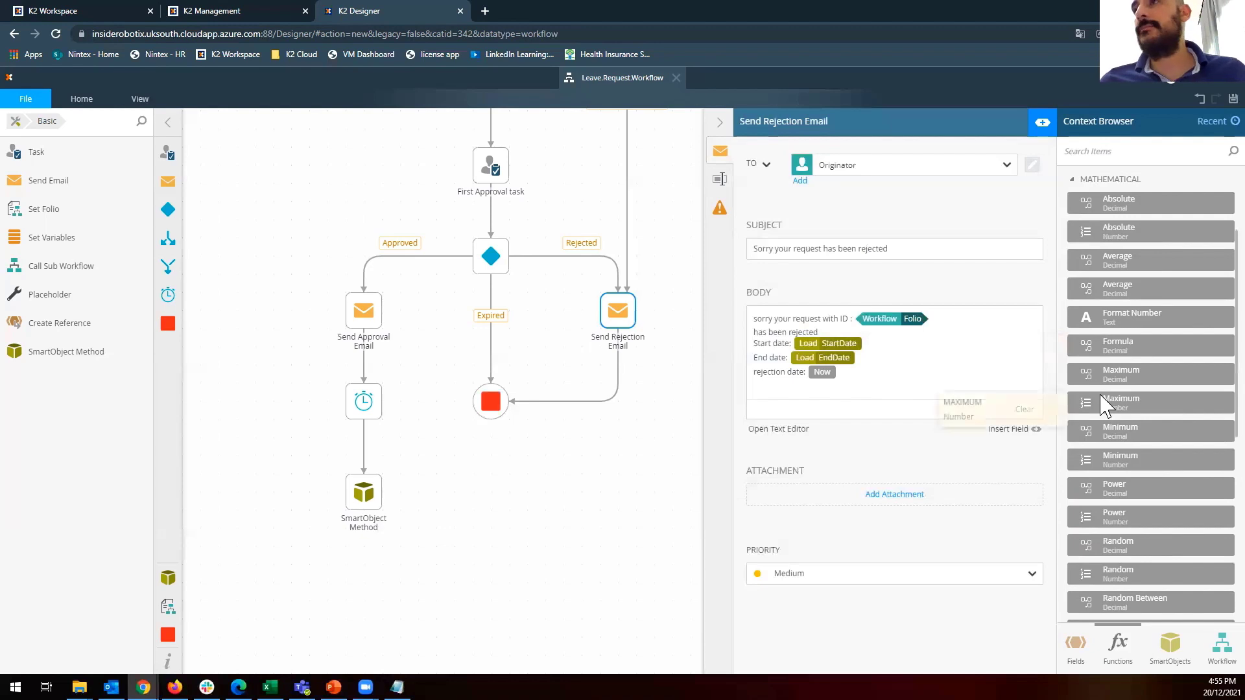
scroll(1110, 406, down, 3)
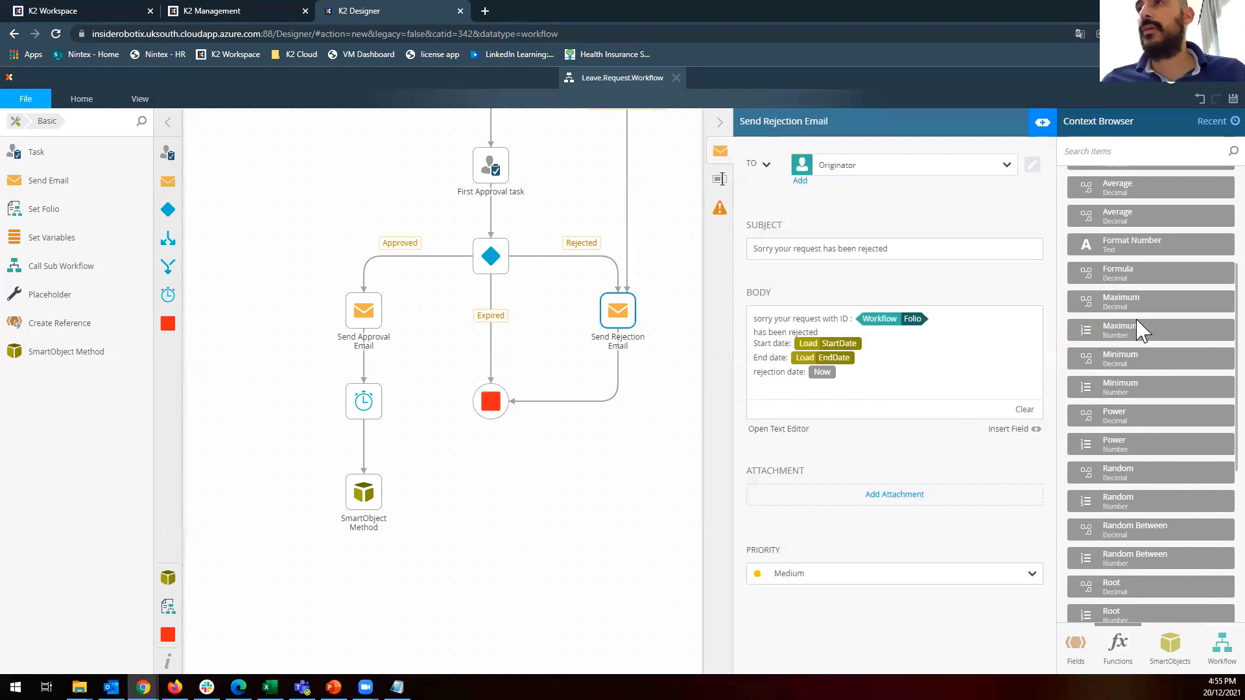
Look through the SmartObject's Load properties and the workflow context fields, including the originator, originator's manager and step groups.
click(1172, 649)
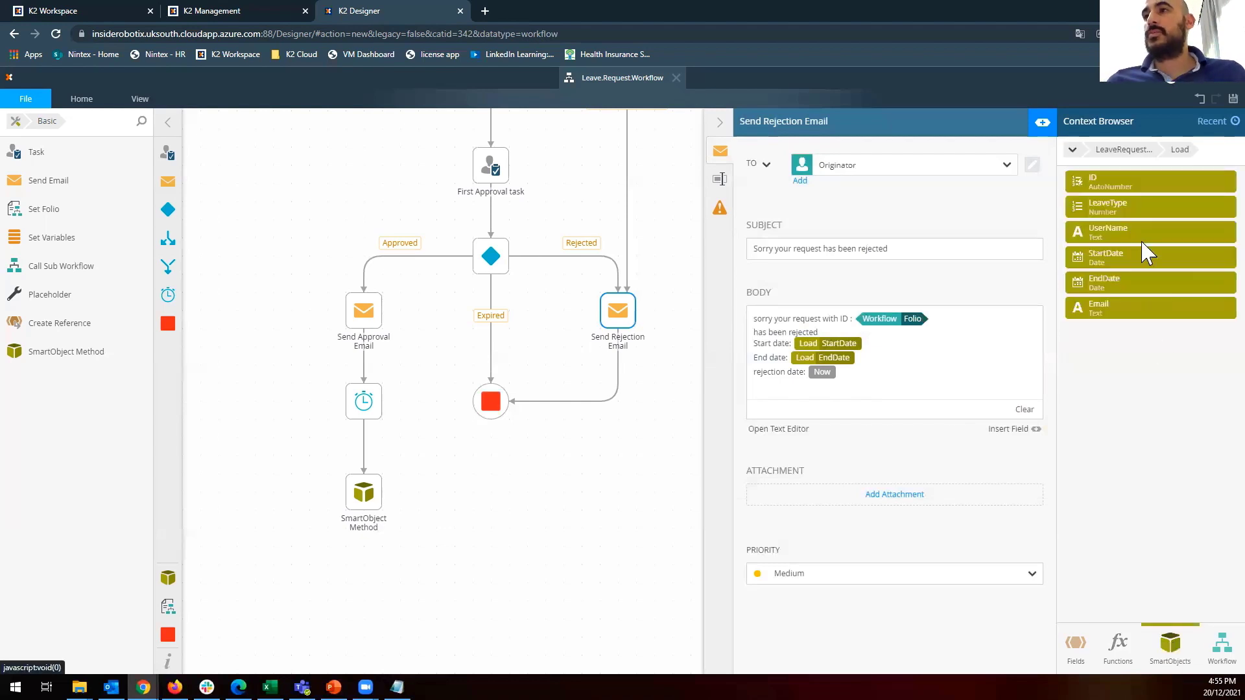
click(1222, 645)
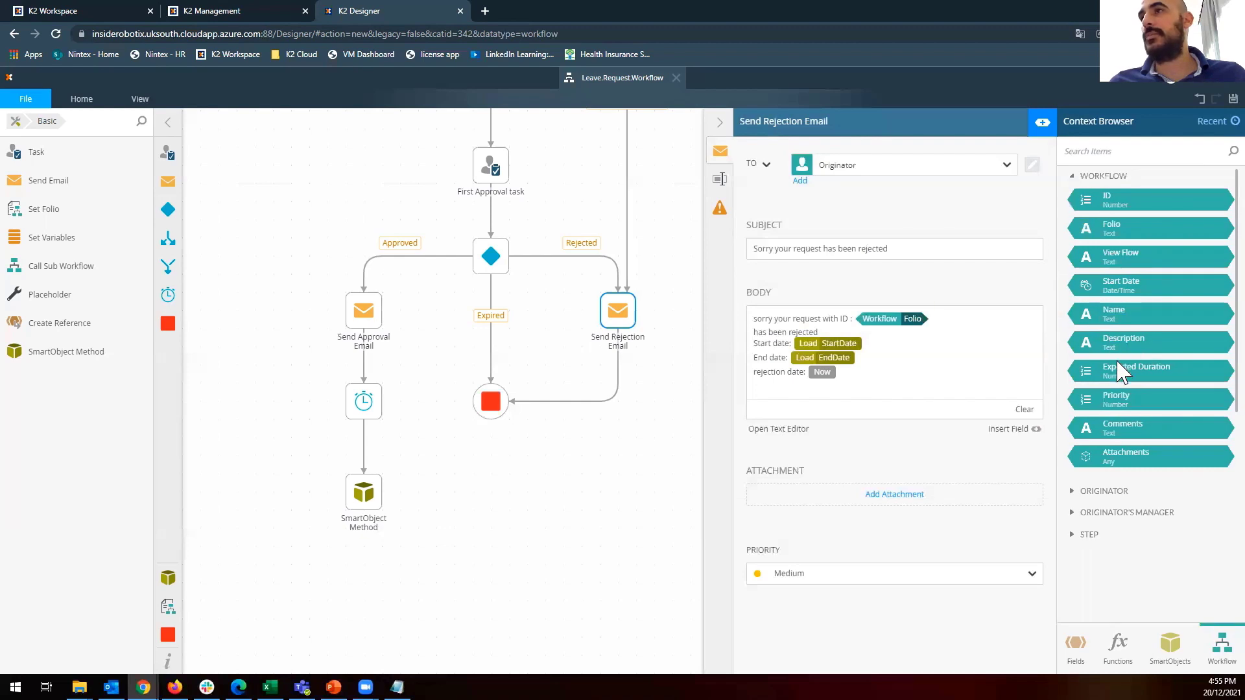
click(1075, 492)
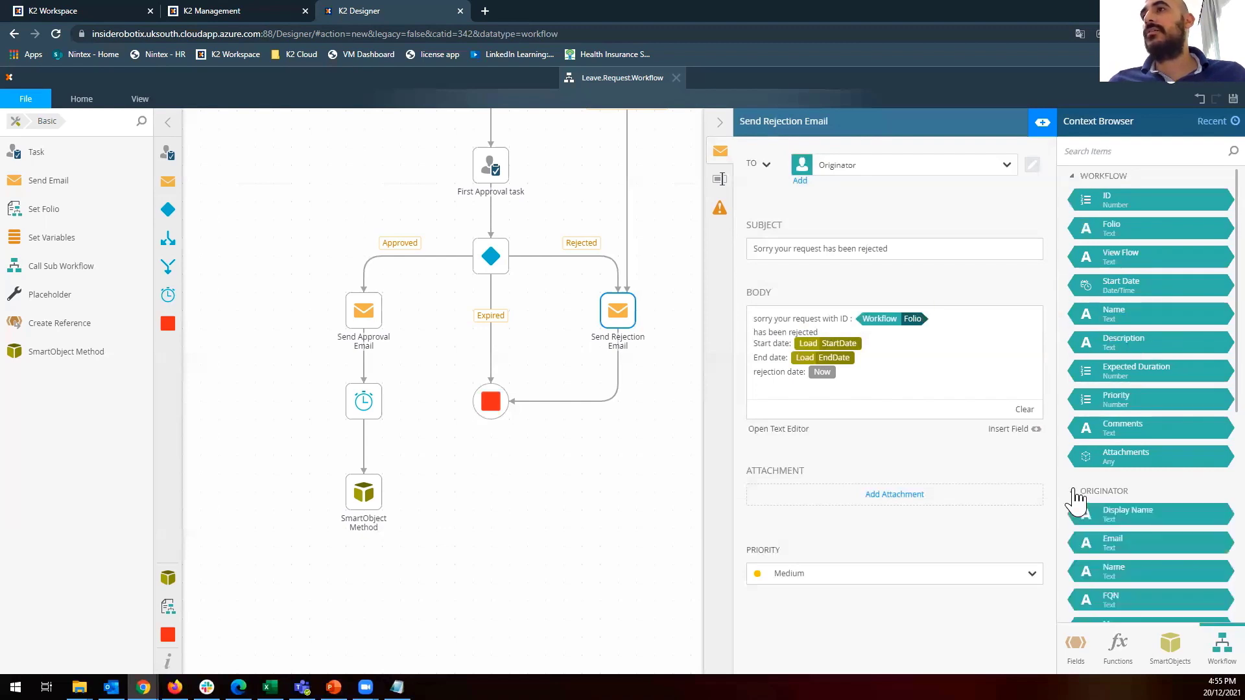
scroll(1118, 499, down, 2)
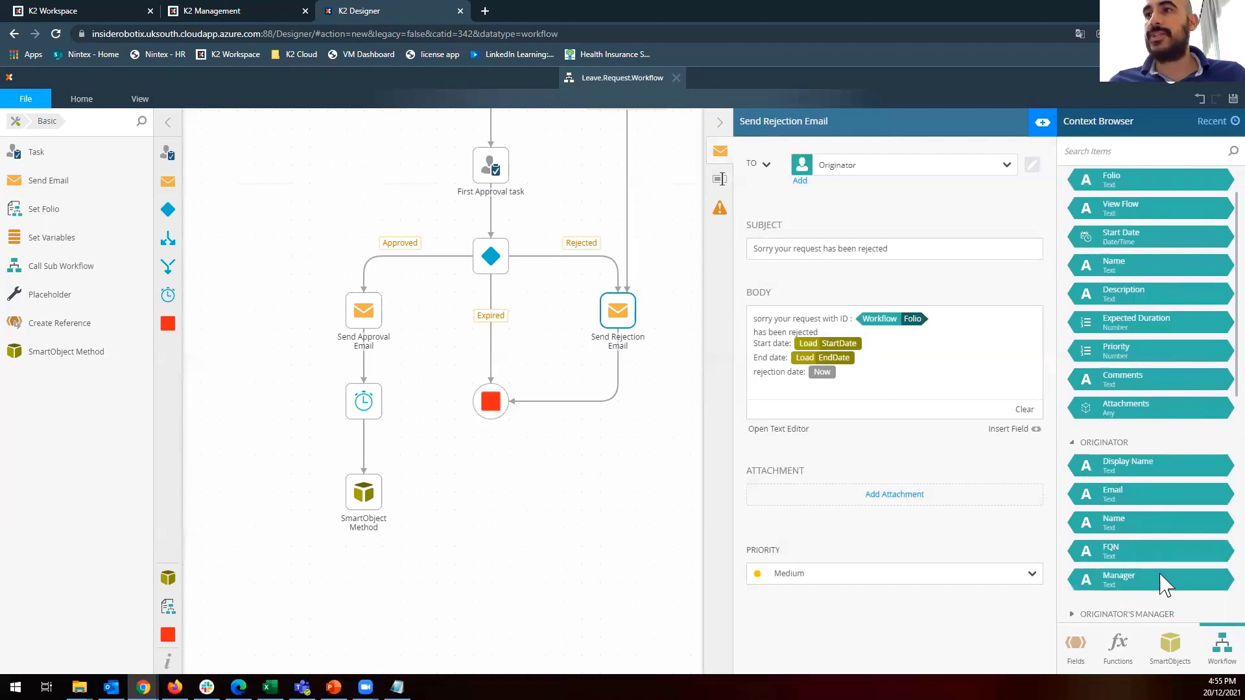
scroll(1154, 473, down, 2)
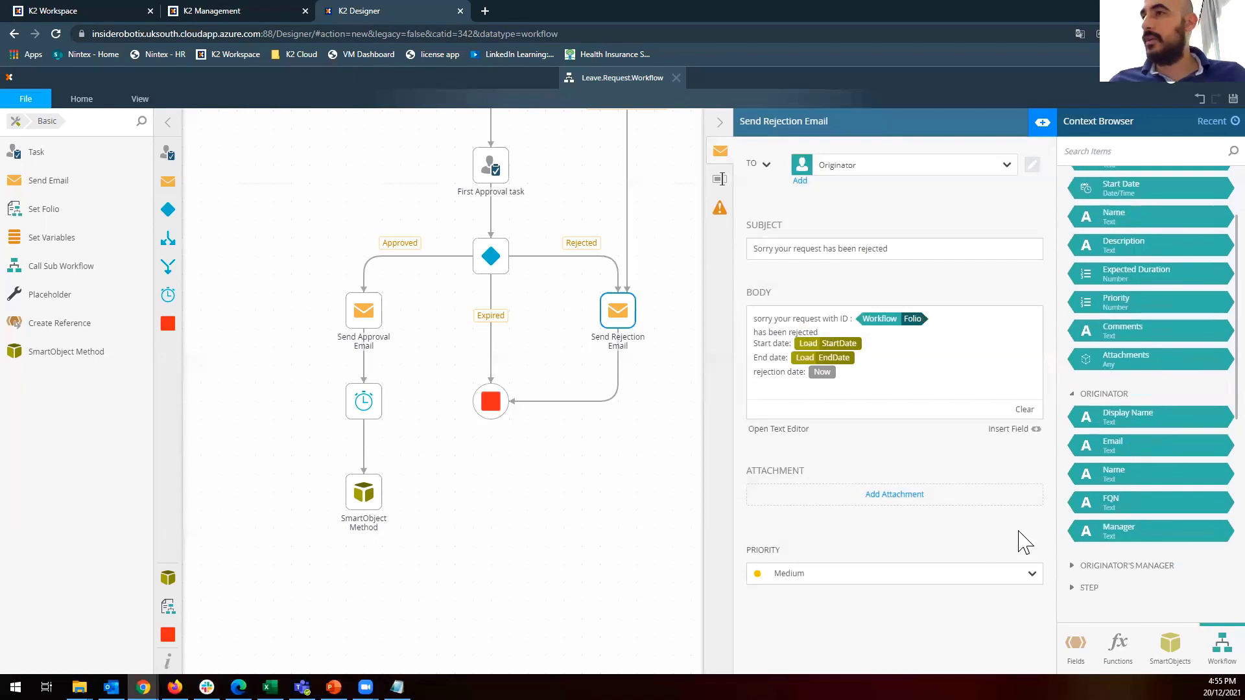
scroll(1119, 422, down, 2)
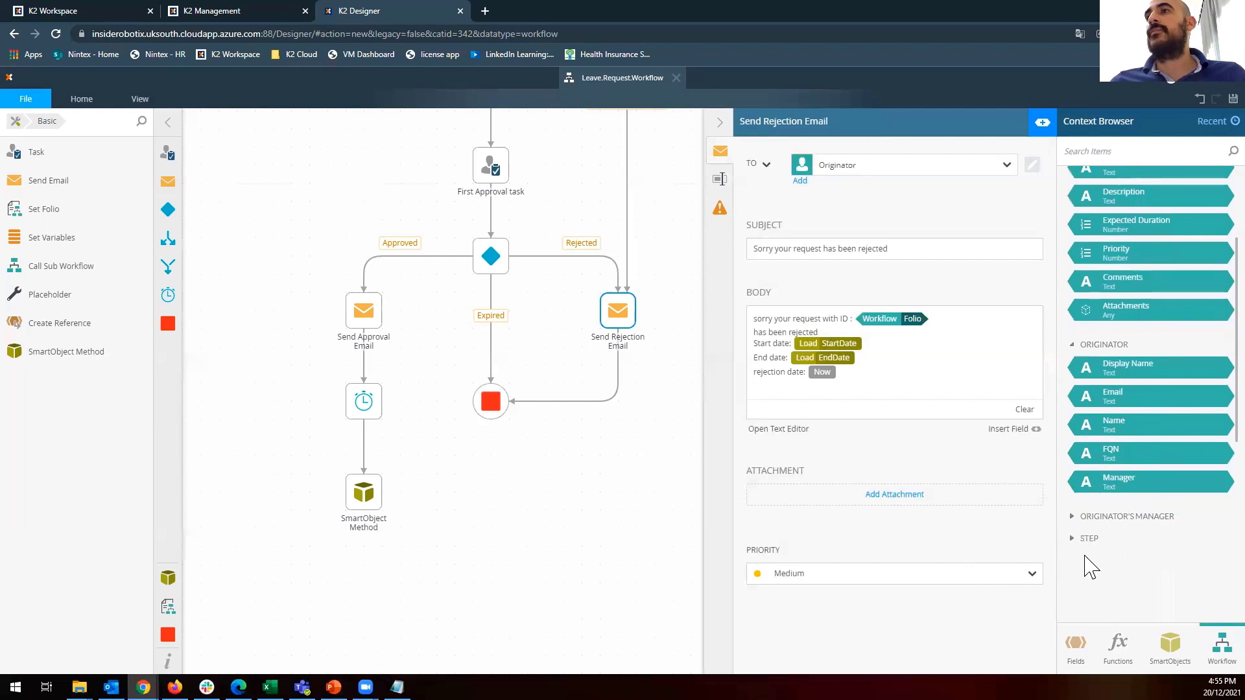
click(1073, 517)
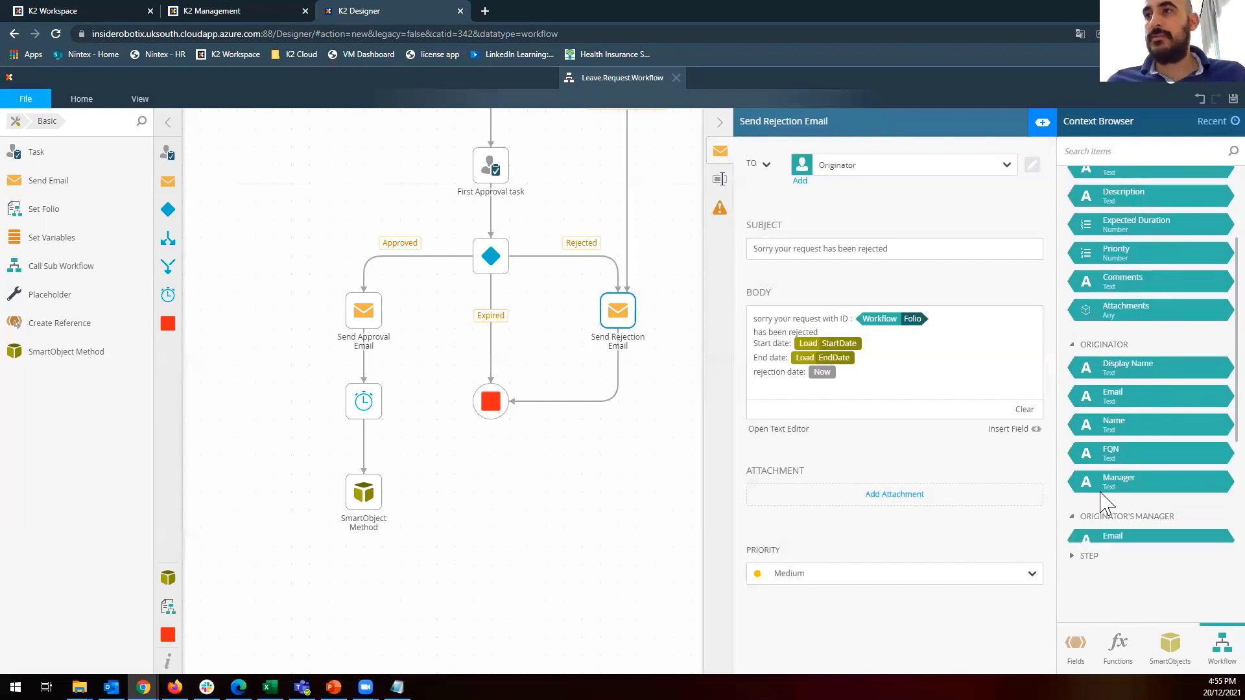
scroll(1132, 493, down, 2)
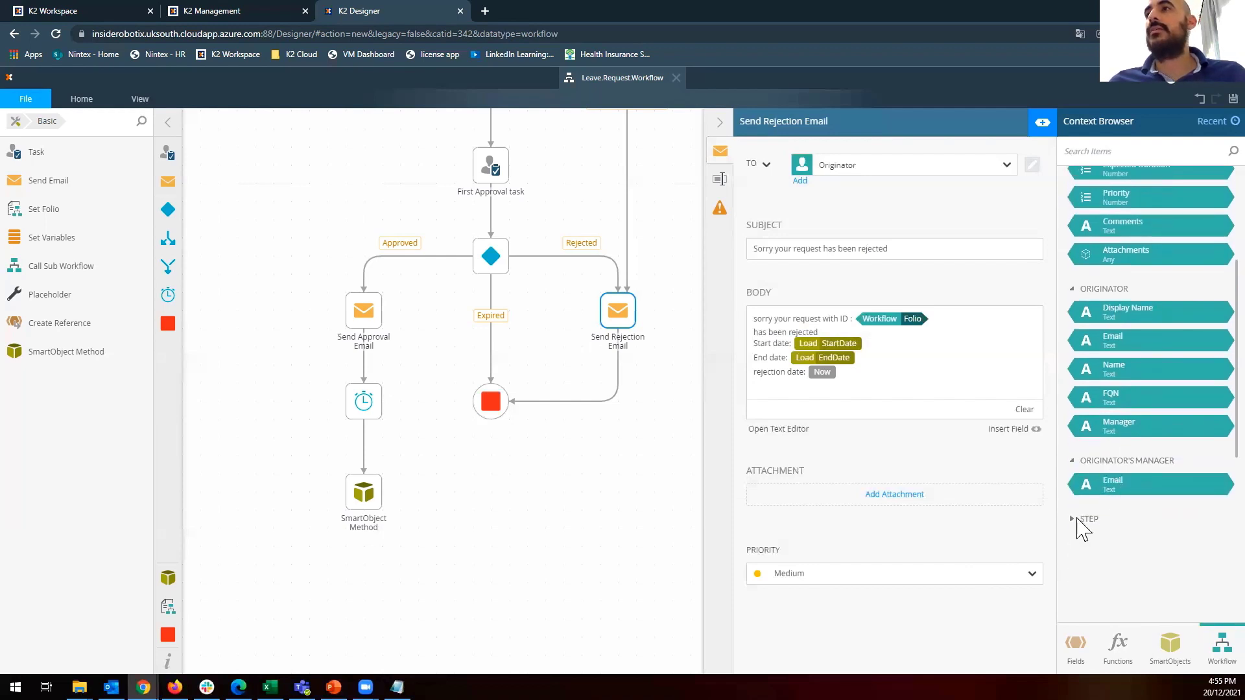
click(1072, 519)
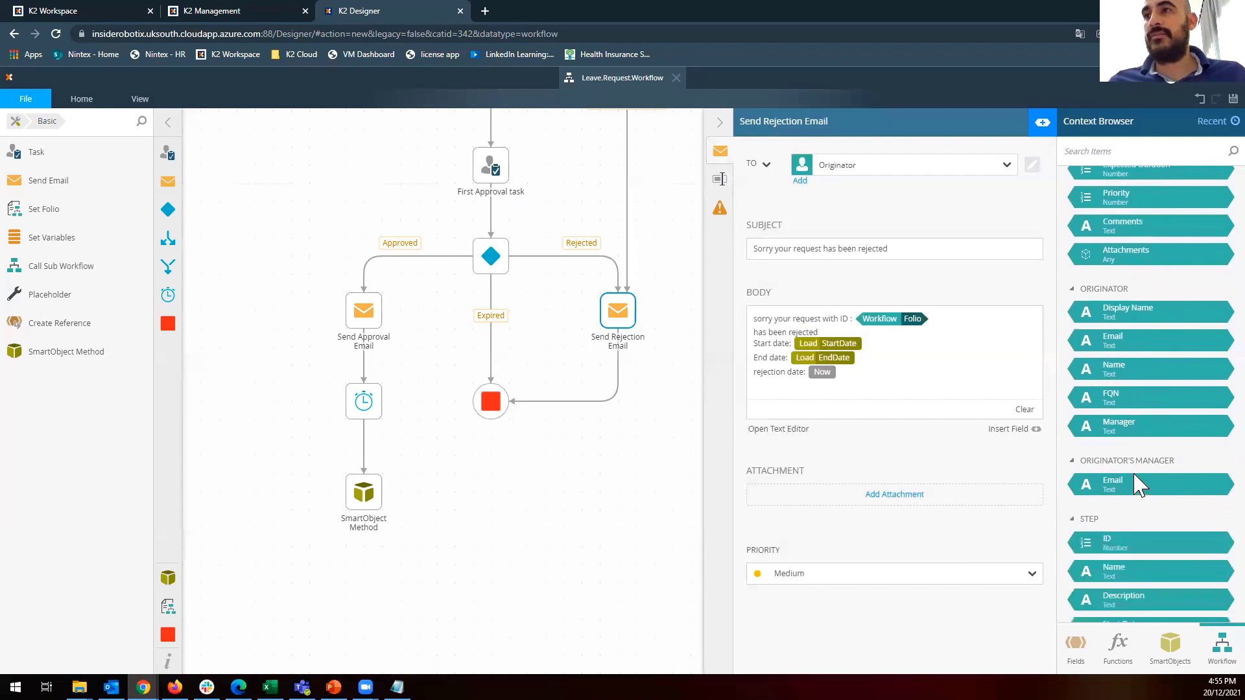
scroll(1138, 484, down, 2)
scroll(1141, 486, down, 1)
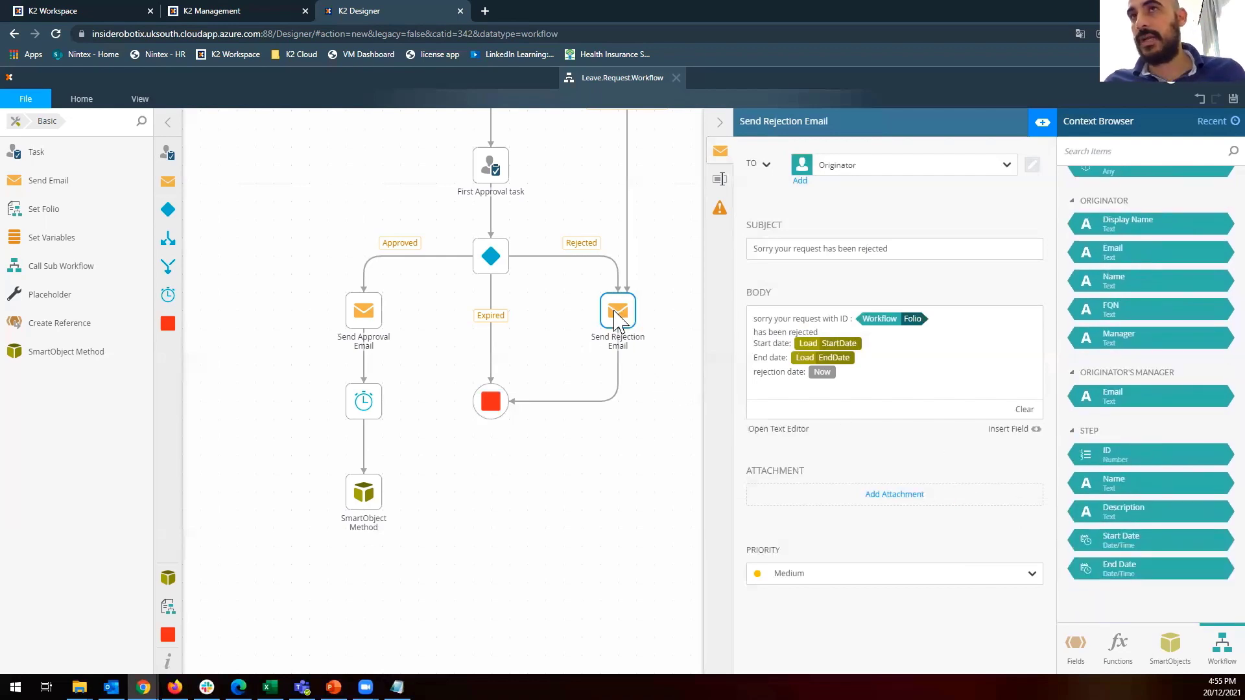
scroll(1095, 470, down, 1)
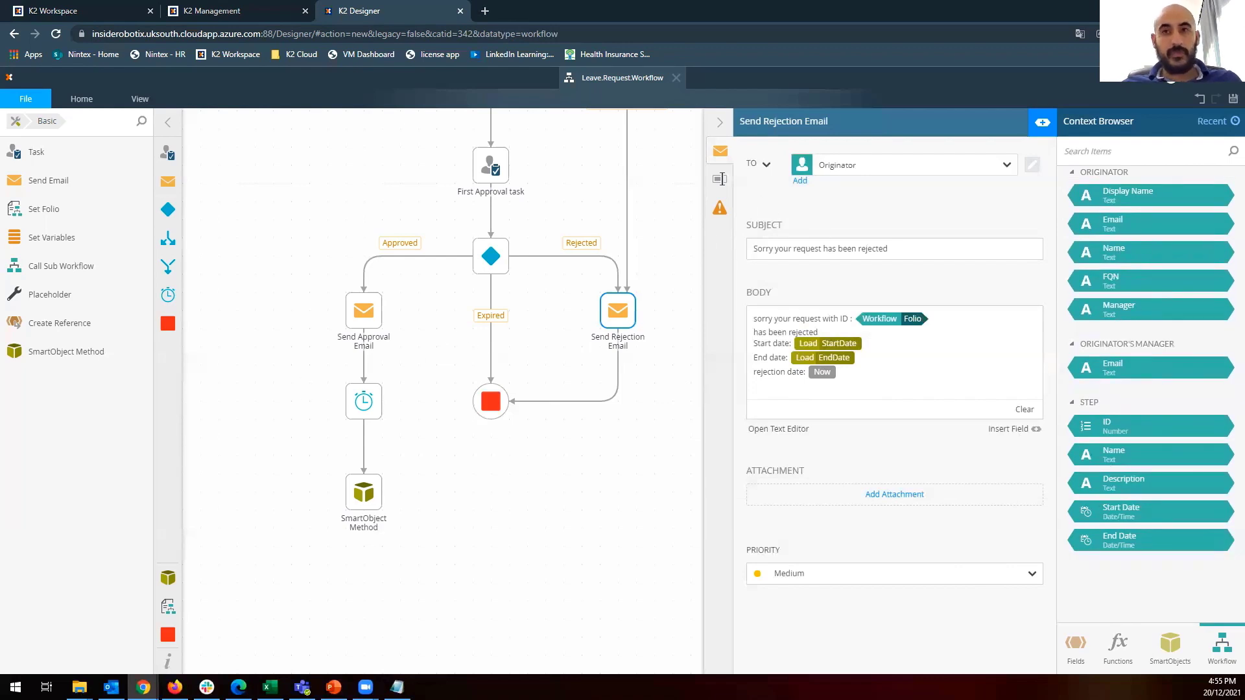
Switch to the PowerPoint deck and present it from the current slide through to the Rework Paths and Parallel Paths slide.
key(alt+Tab)
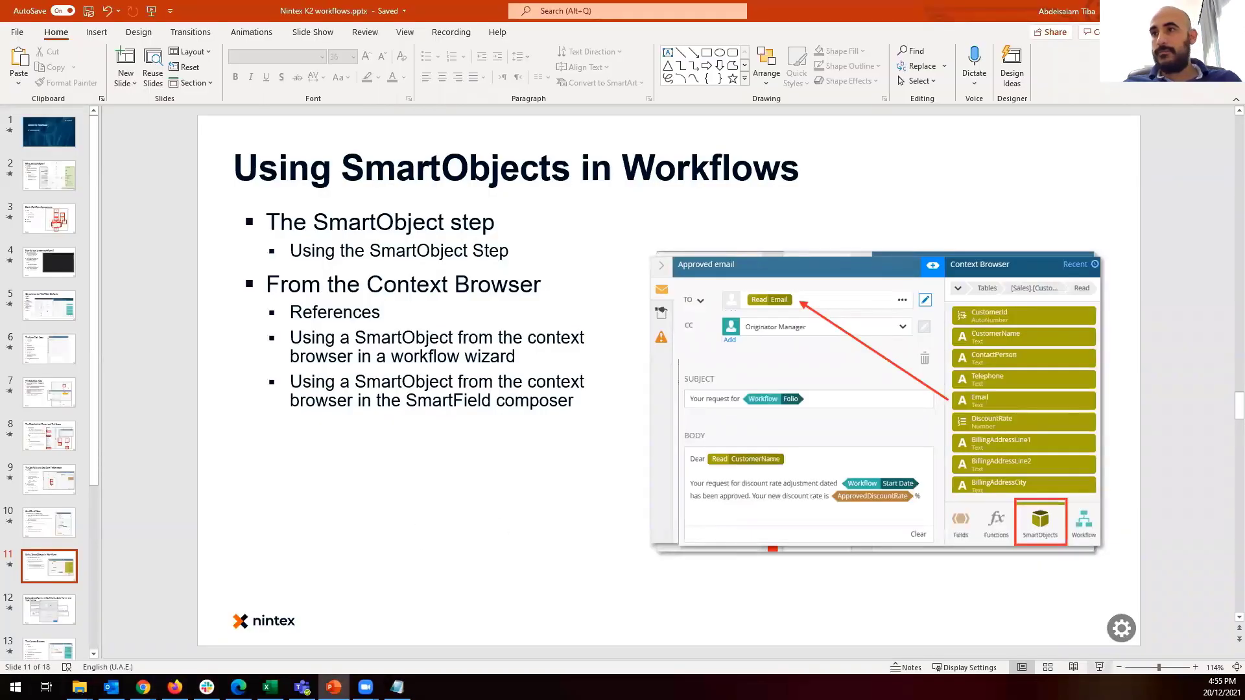
key(shift+F5)
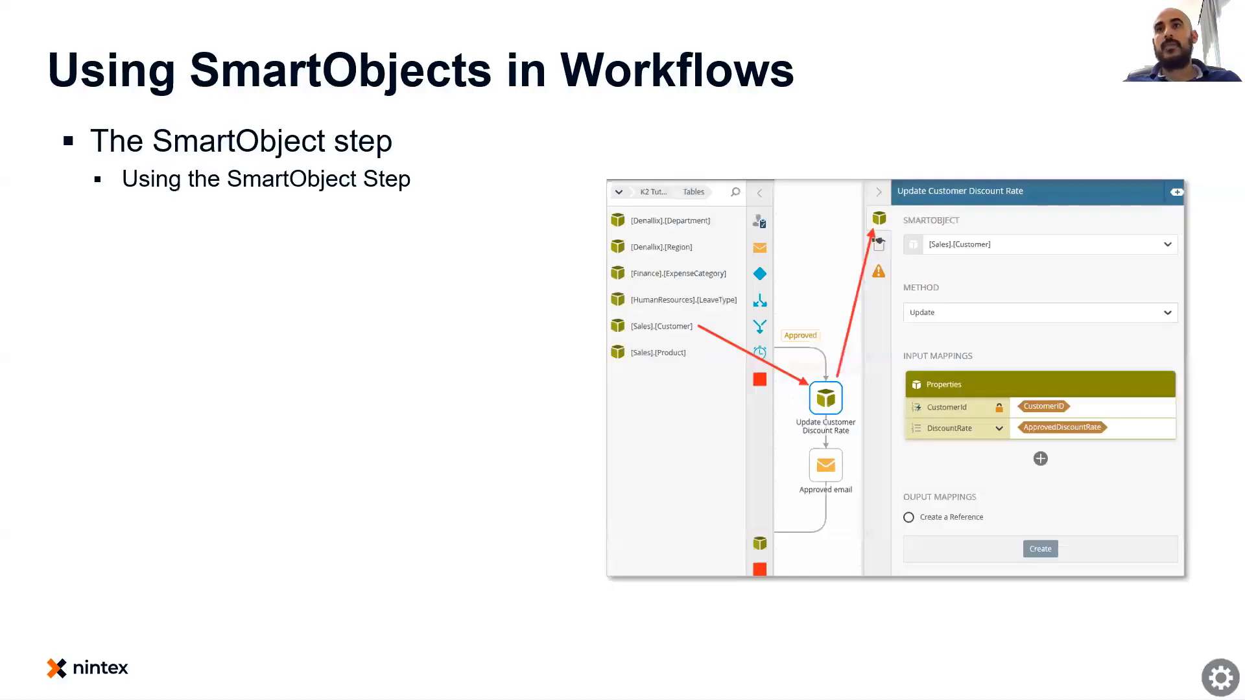
key(Right)
key(Right)
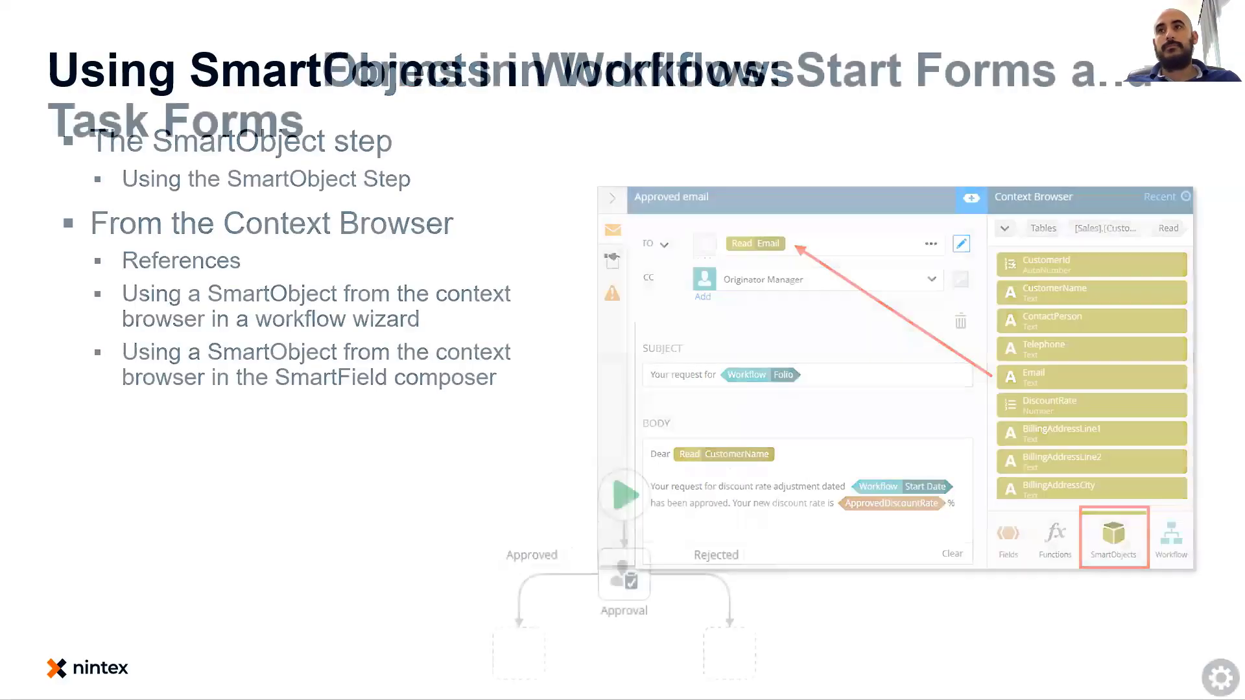
key(Right)
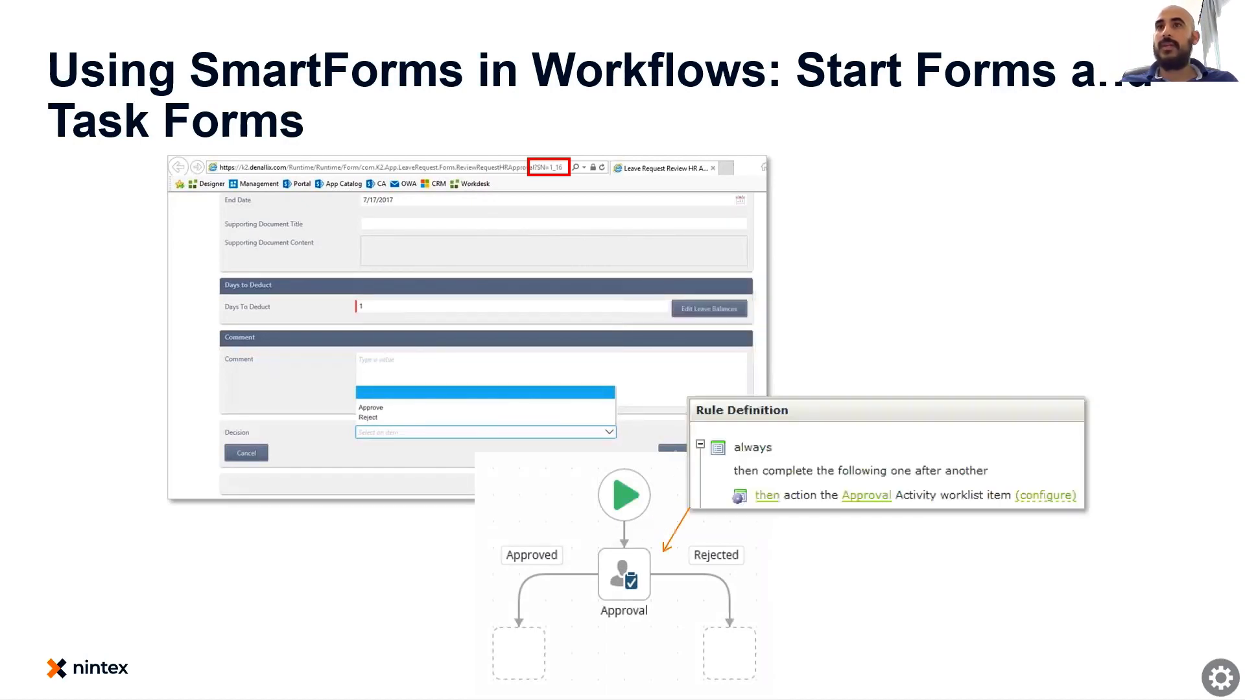
key(Right)
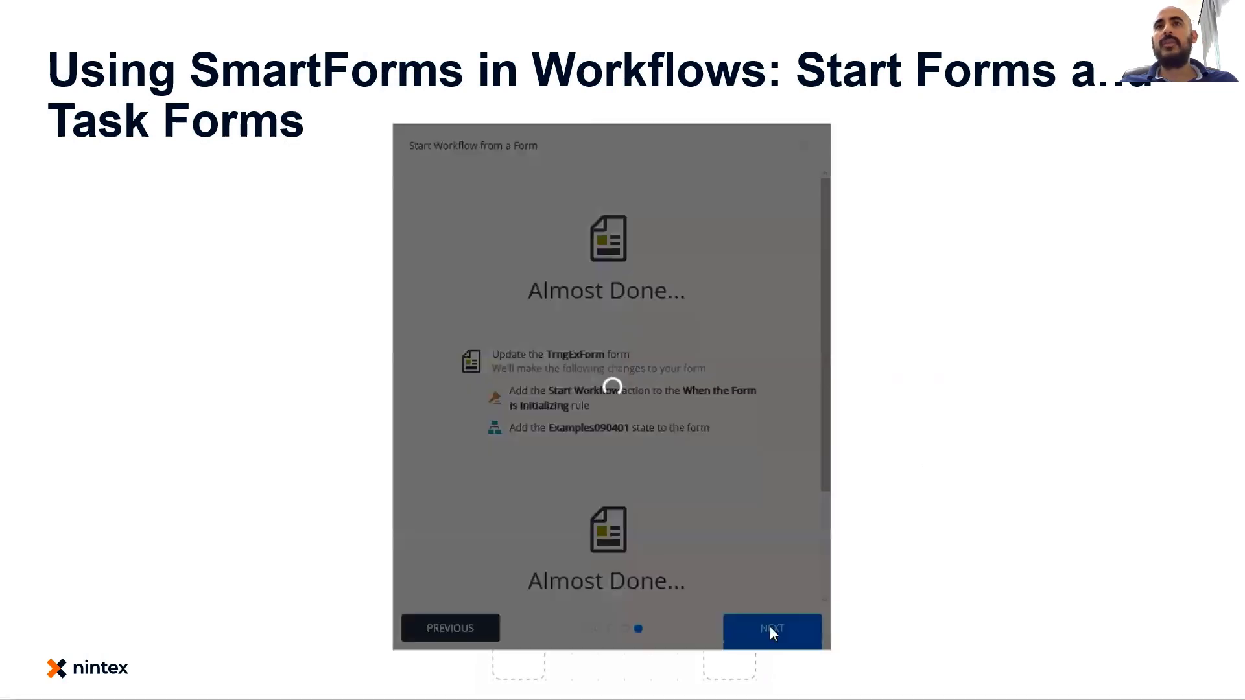
key(Right)
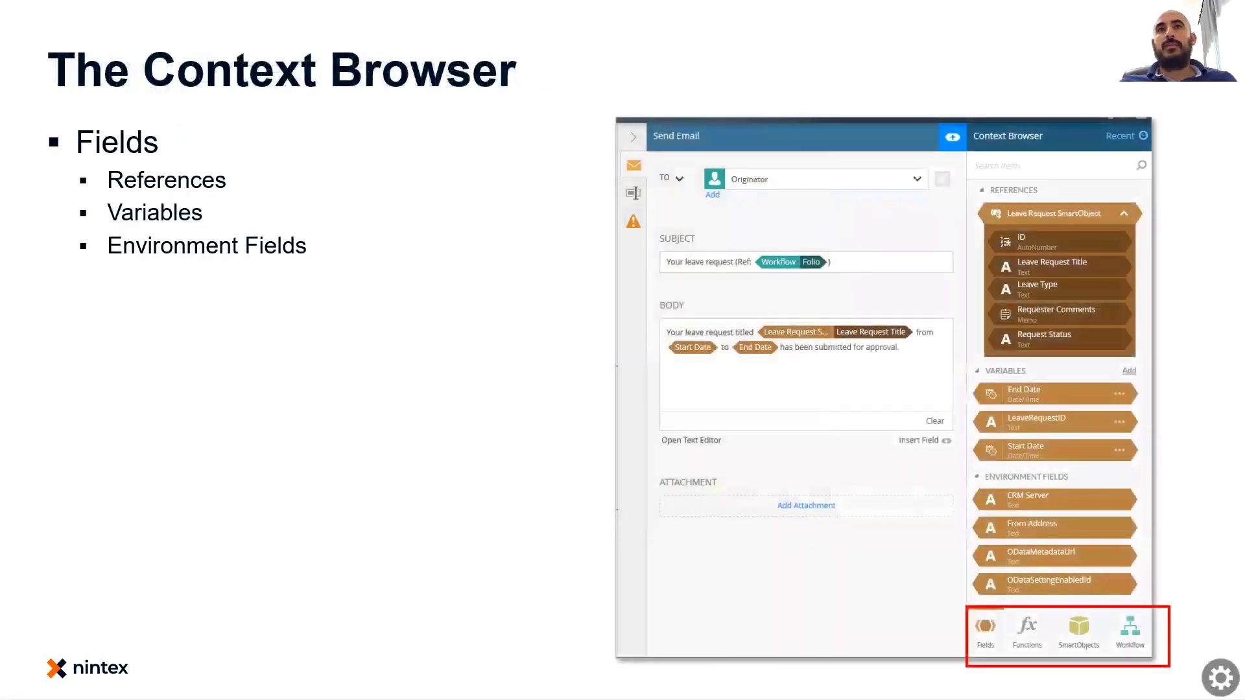
key(Right)
key(Right)
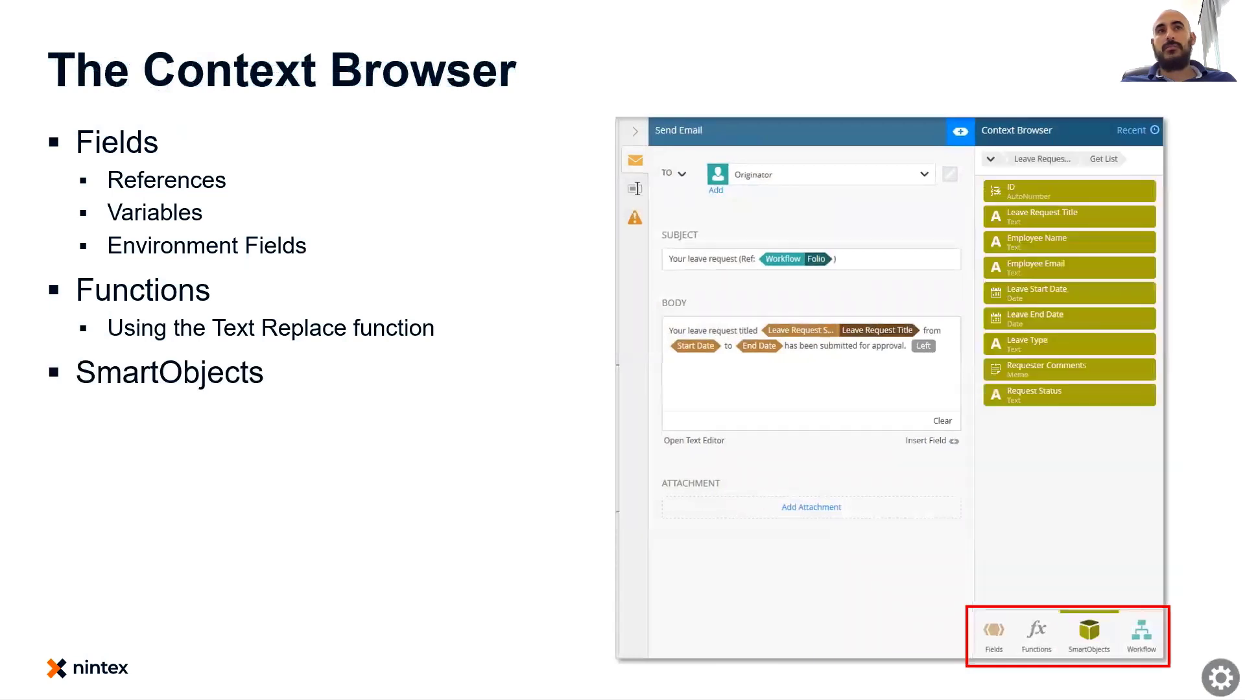
key(Right)
key(Right)
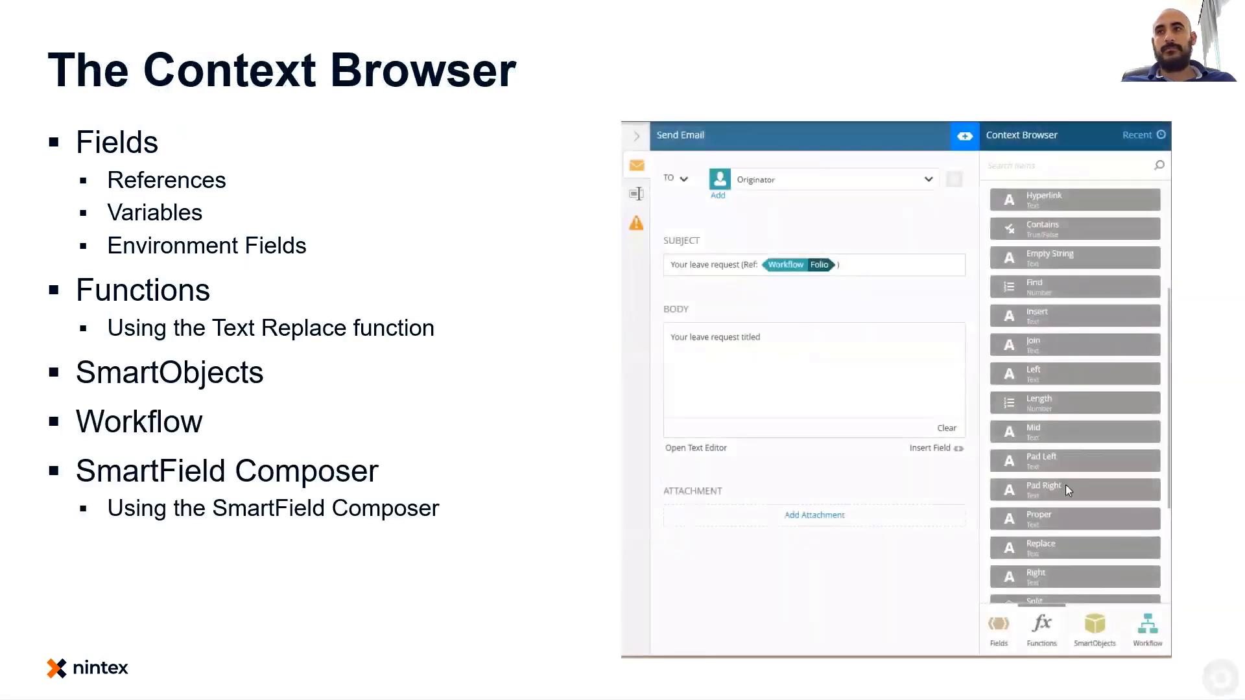
key(Right)
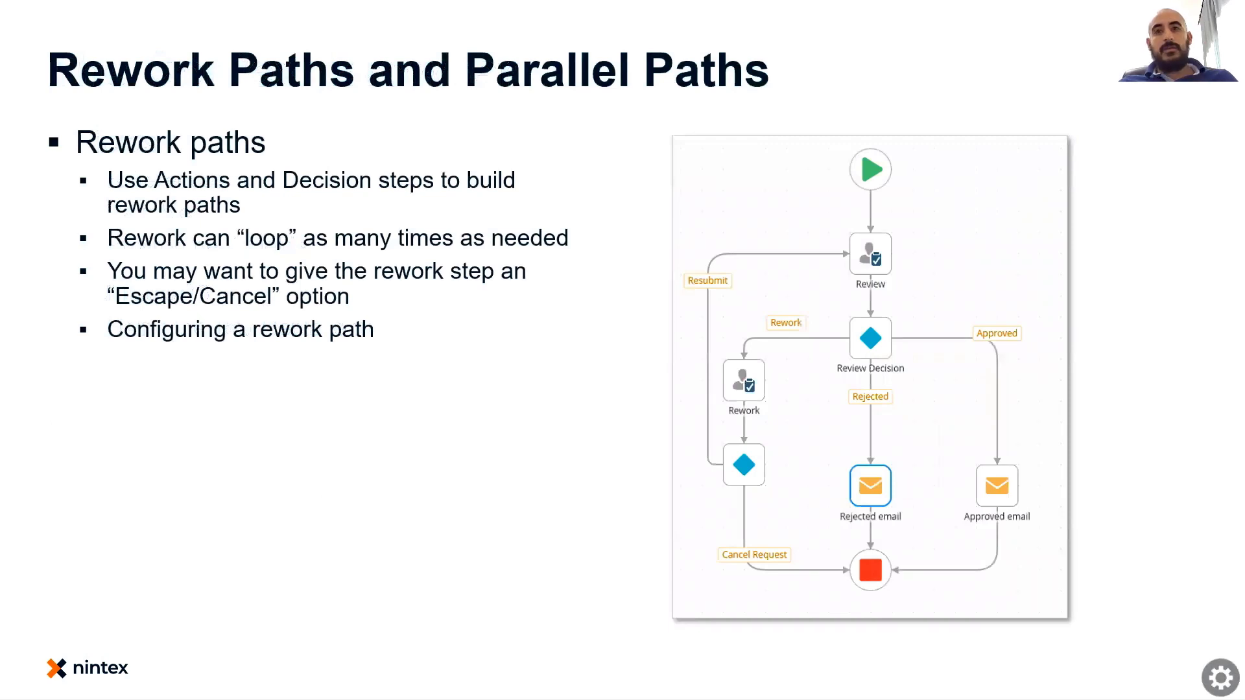
Leave the slide show, switch to K2 Designer and delete the SmartObject Method step at the end of the approved path.
key(Escape)
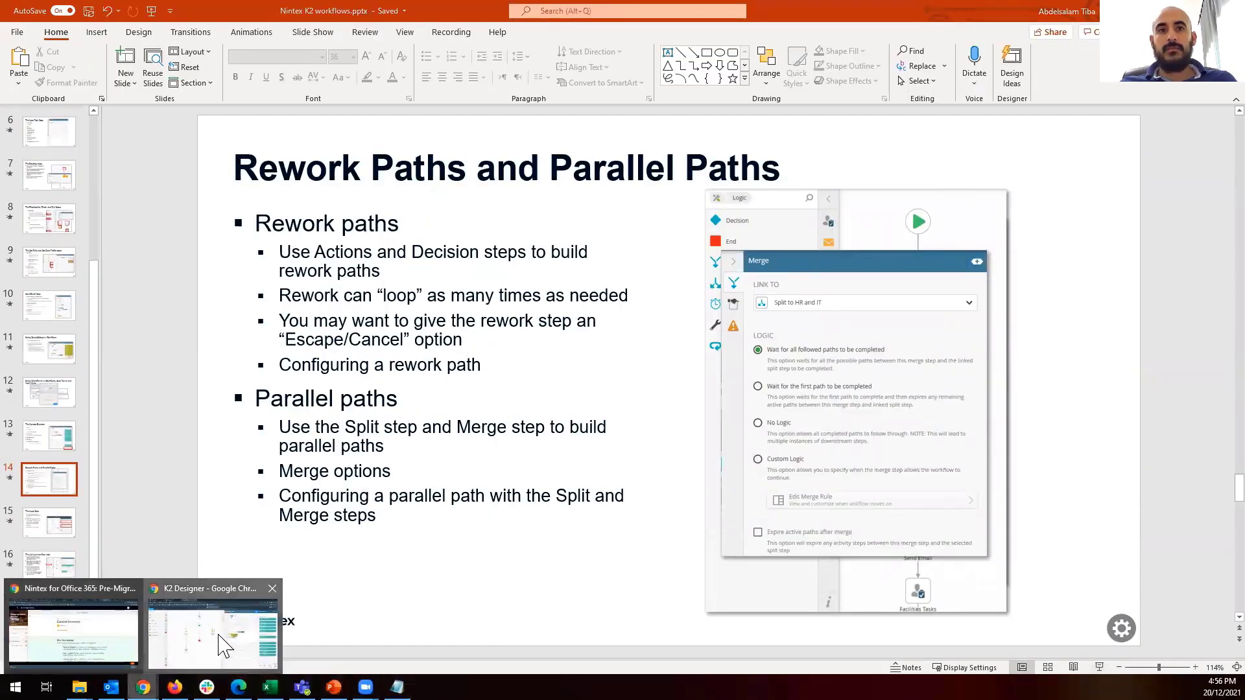
click(230, 642)
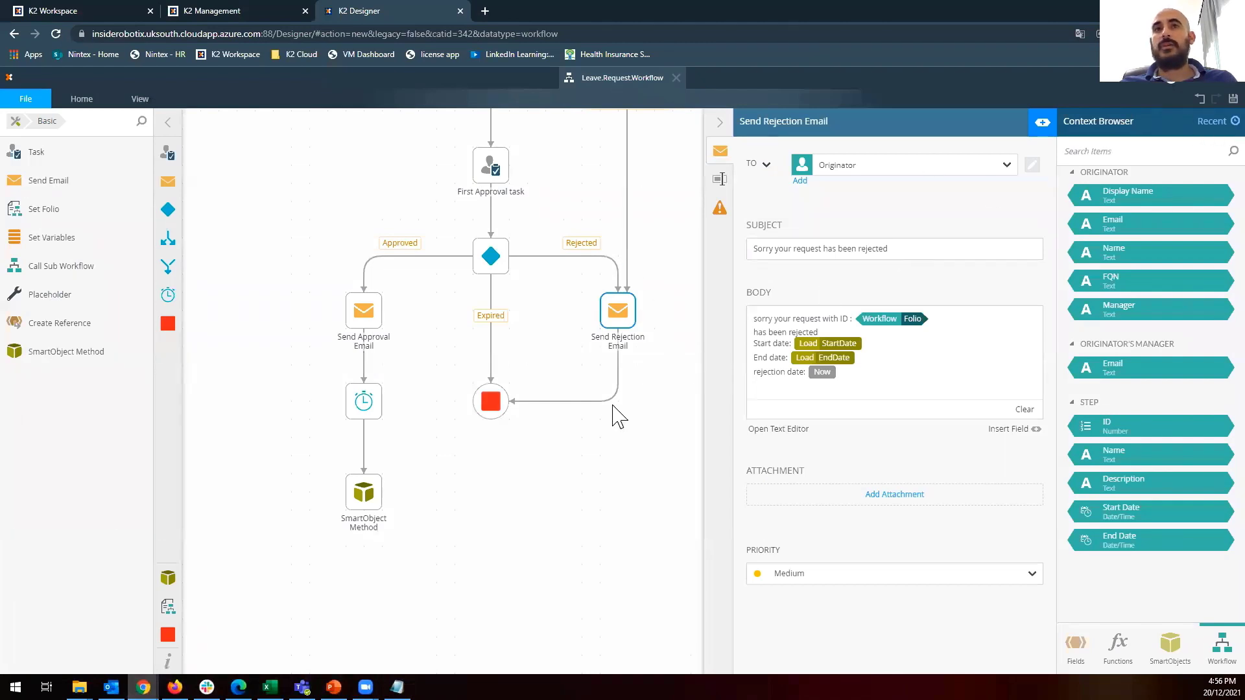
click(371, 509)
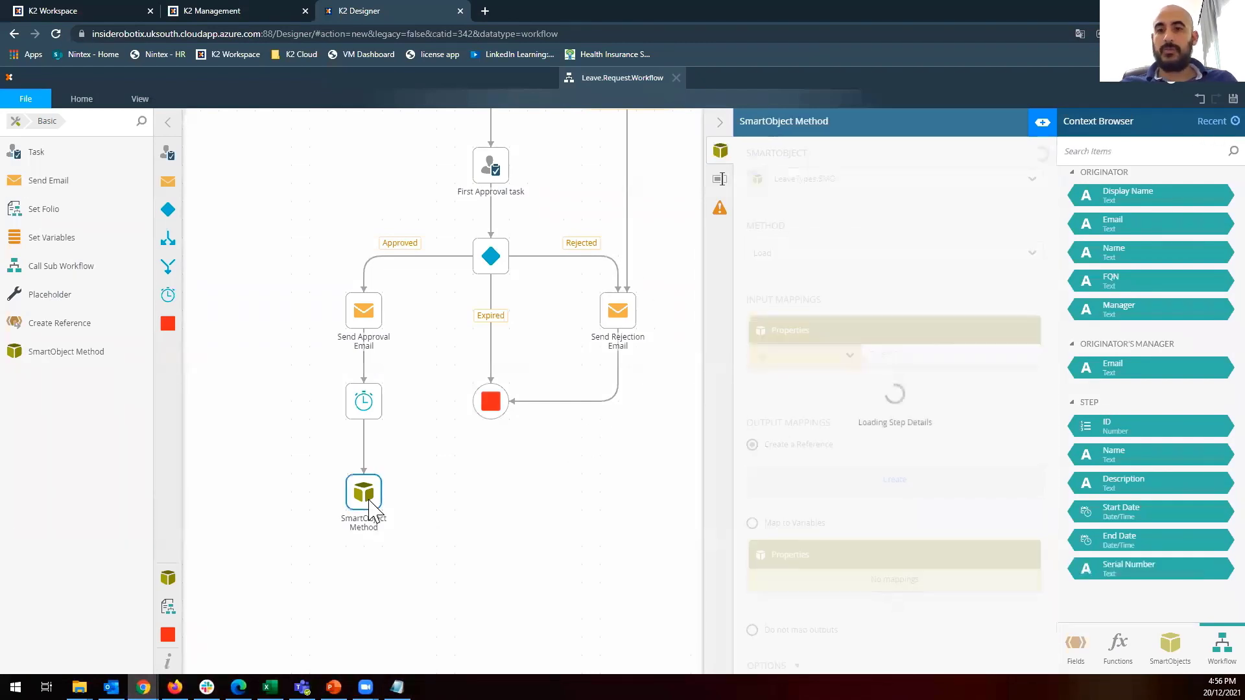
click(358, 468)
click(363, 493)
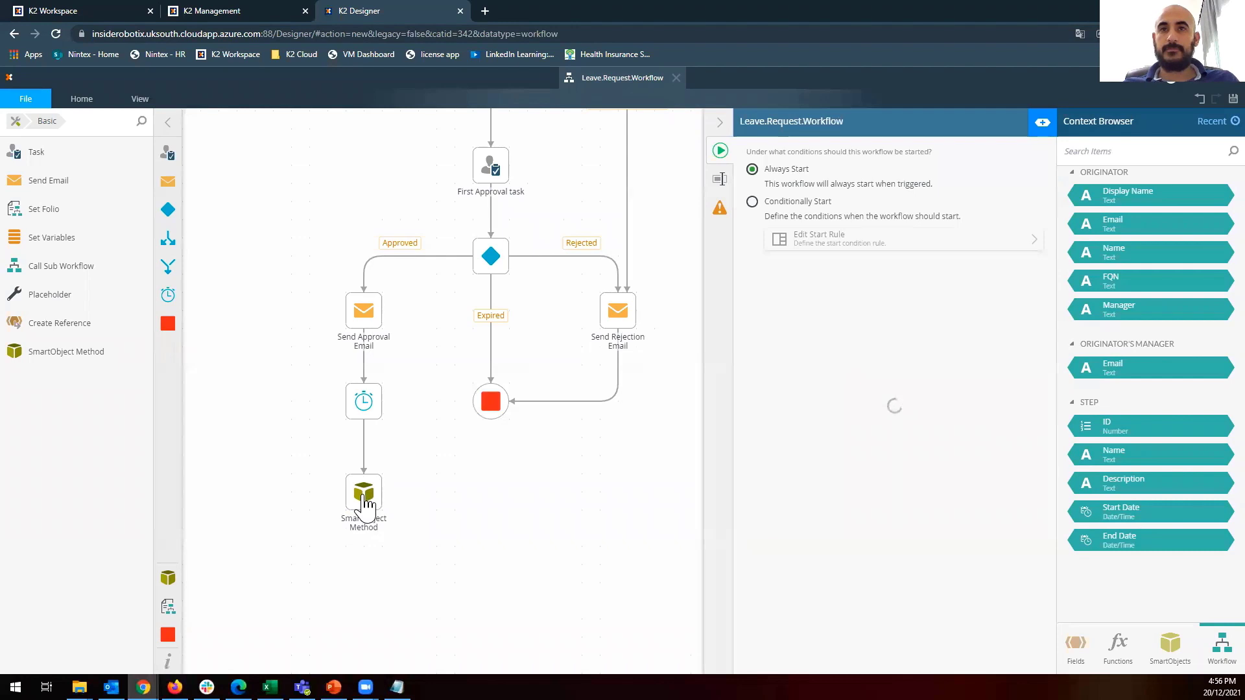
Delete the timer step and the empty placeholder steps below Send Approval Email.
click(364, 403)
click(364, 404)
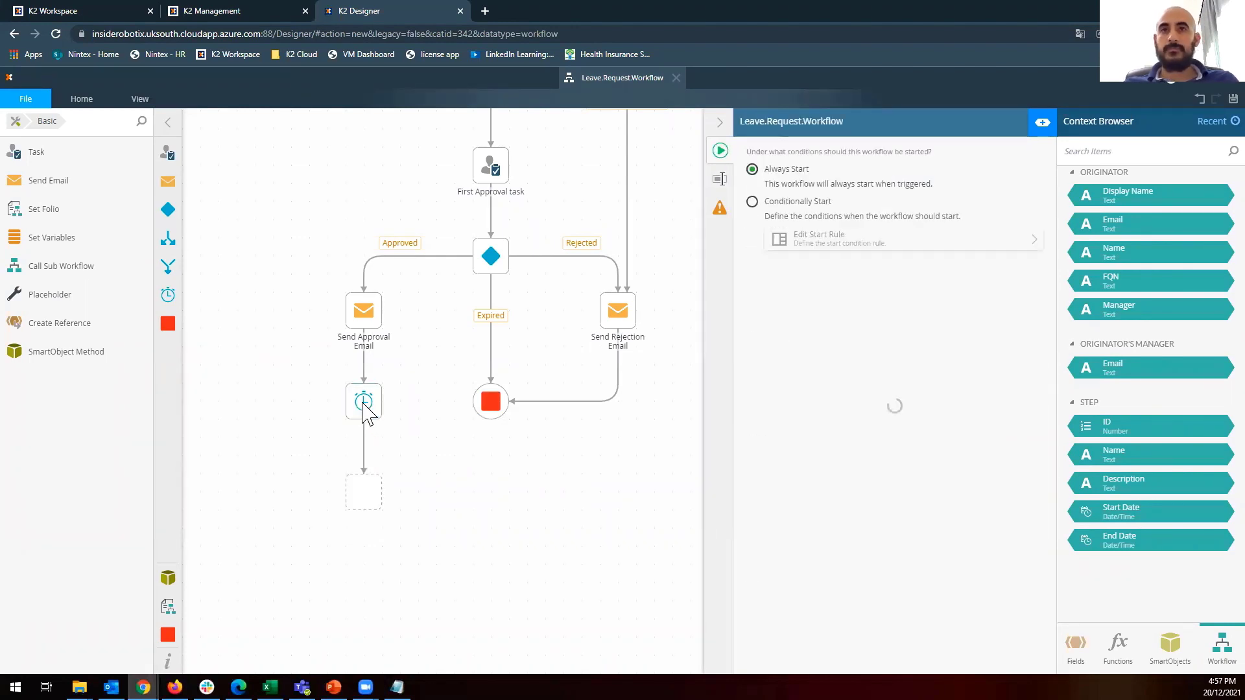
drag(363, 398, 361, 483)
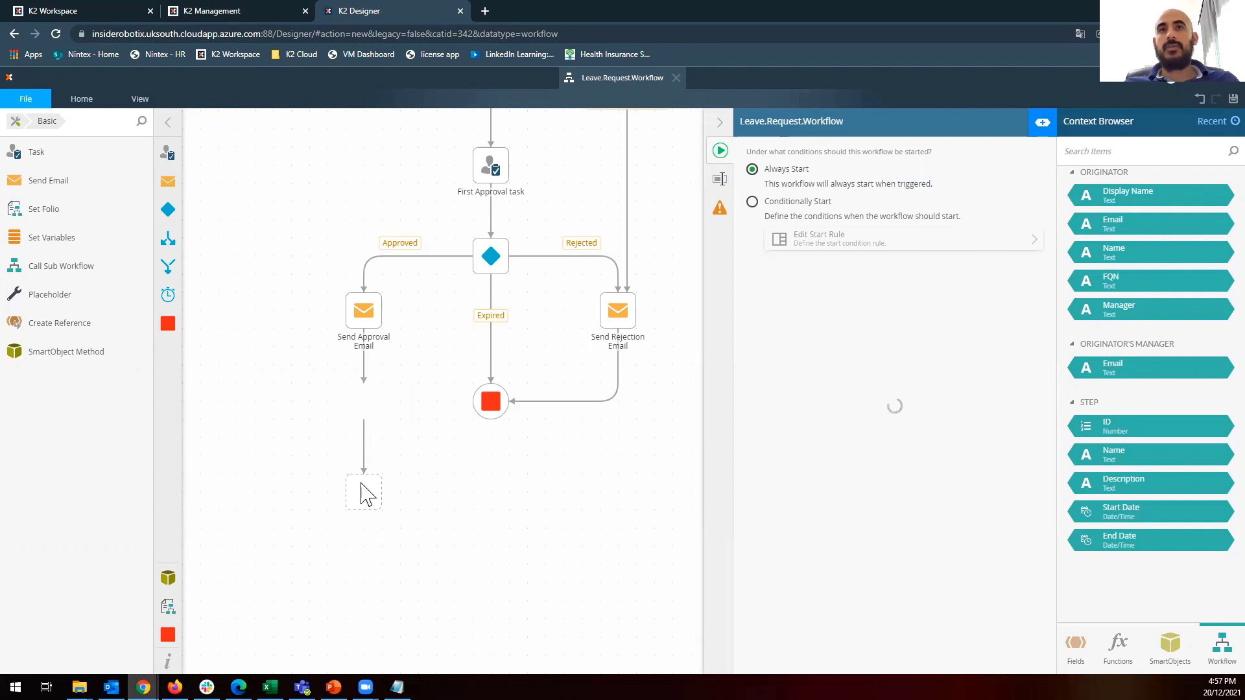
click(366, 498)
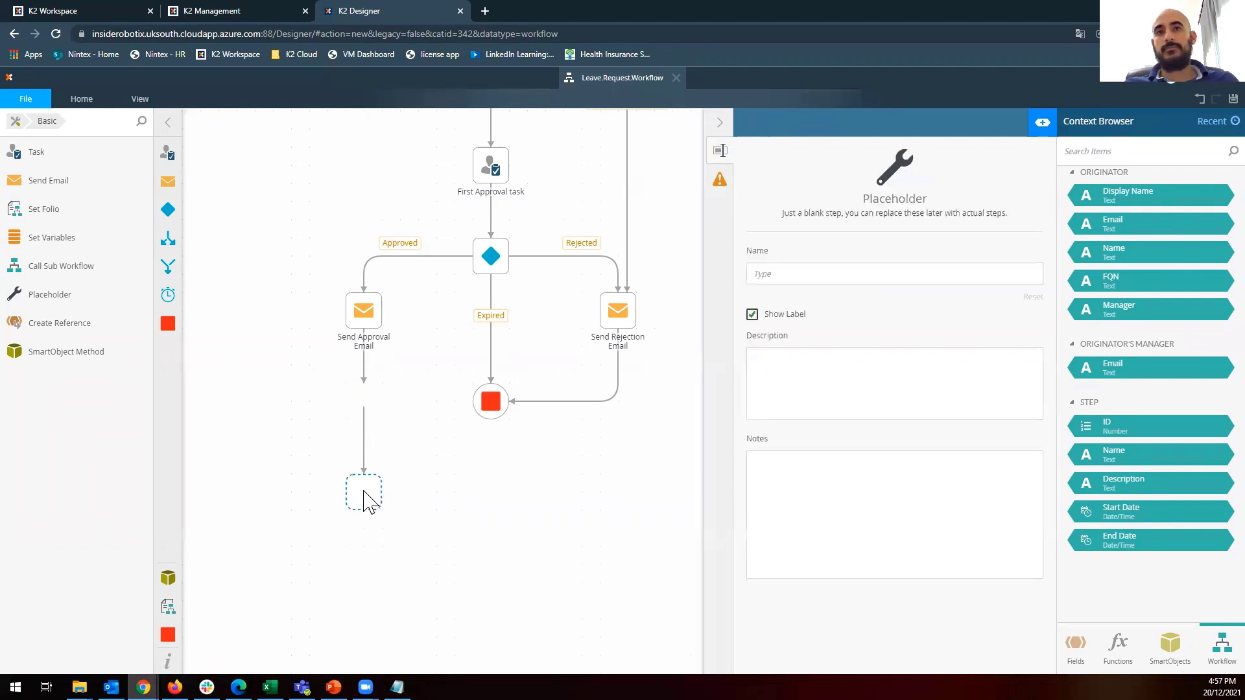
click(363, 501)
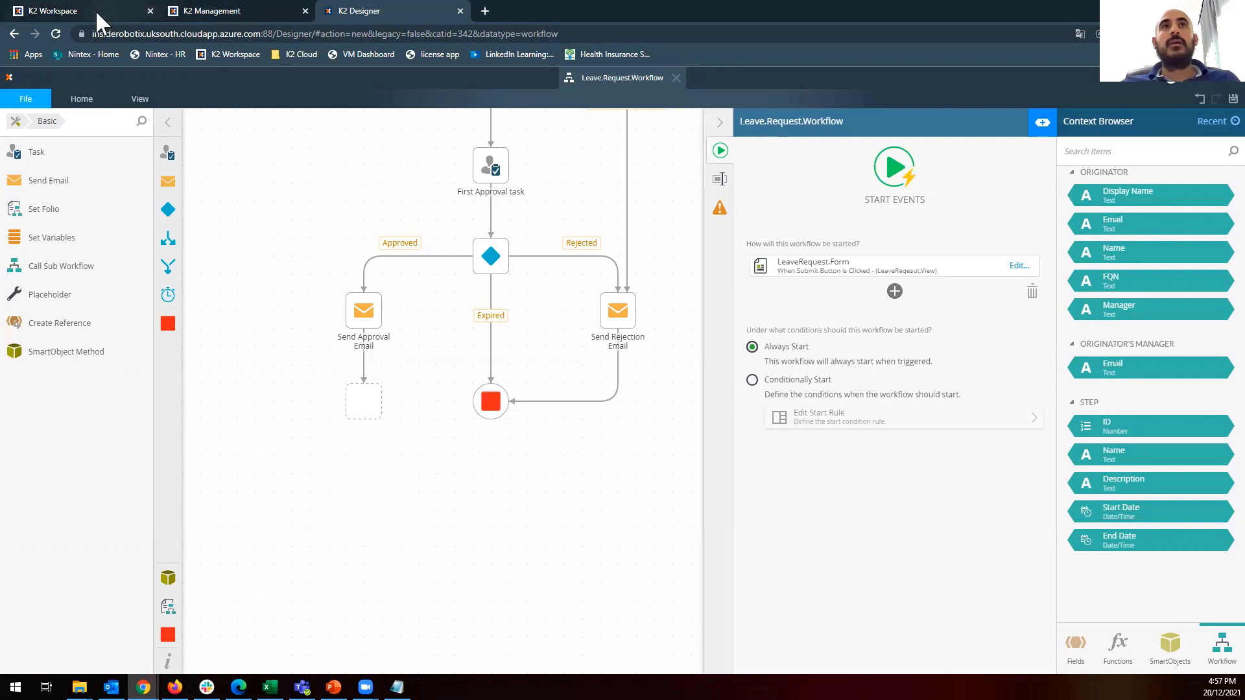
click(375, 405)
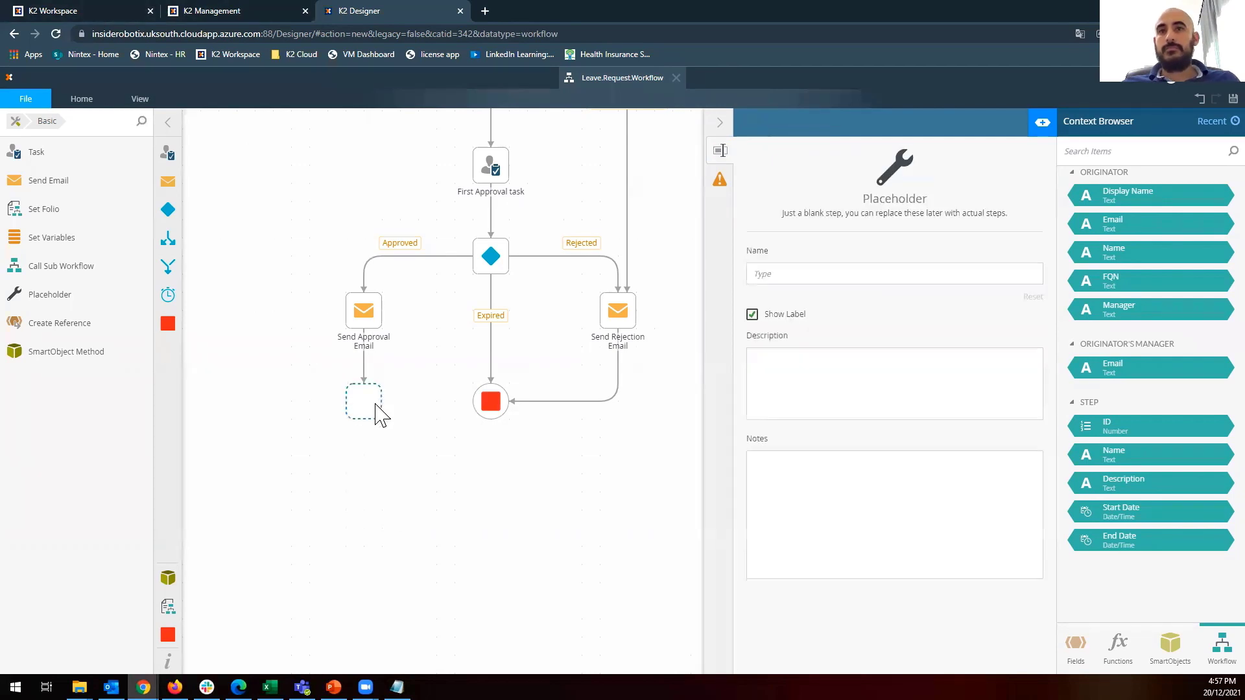
click(375, 405)
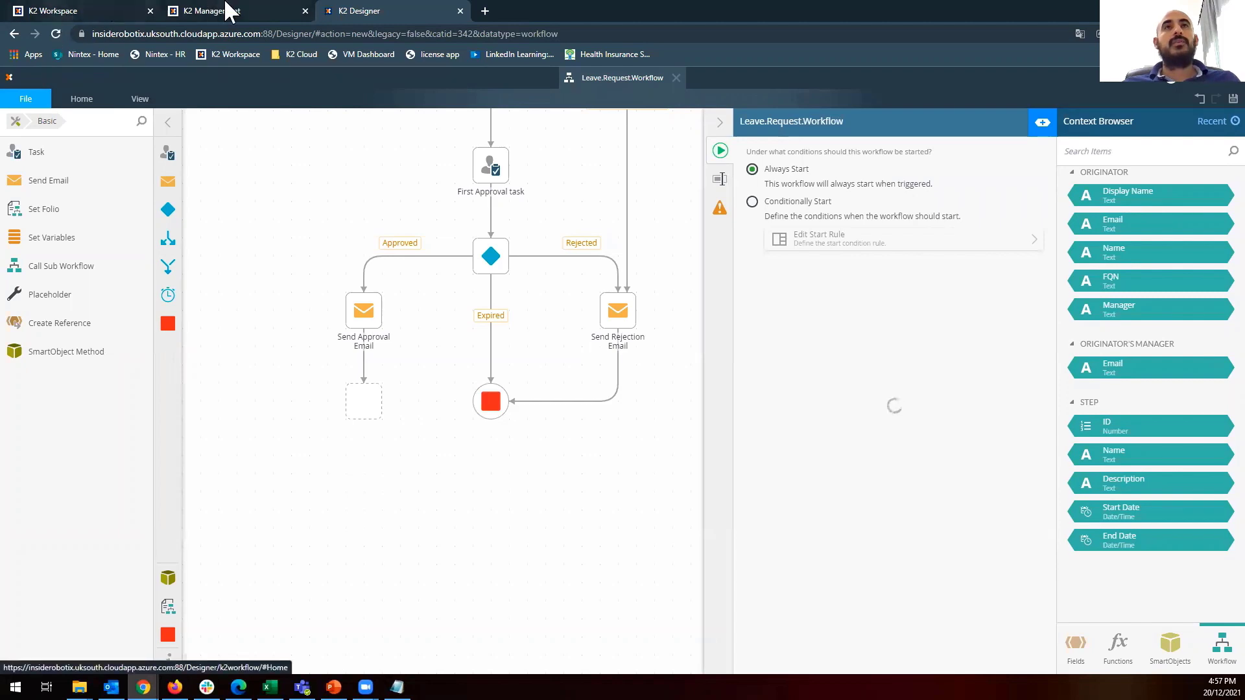
Open the Designer site from K2 Workspace and open LeaveRequest.Form from the recent files.
click(94, 17)
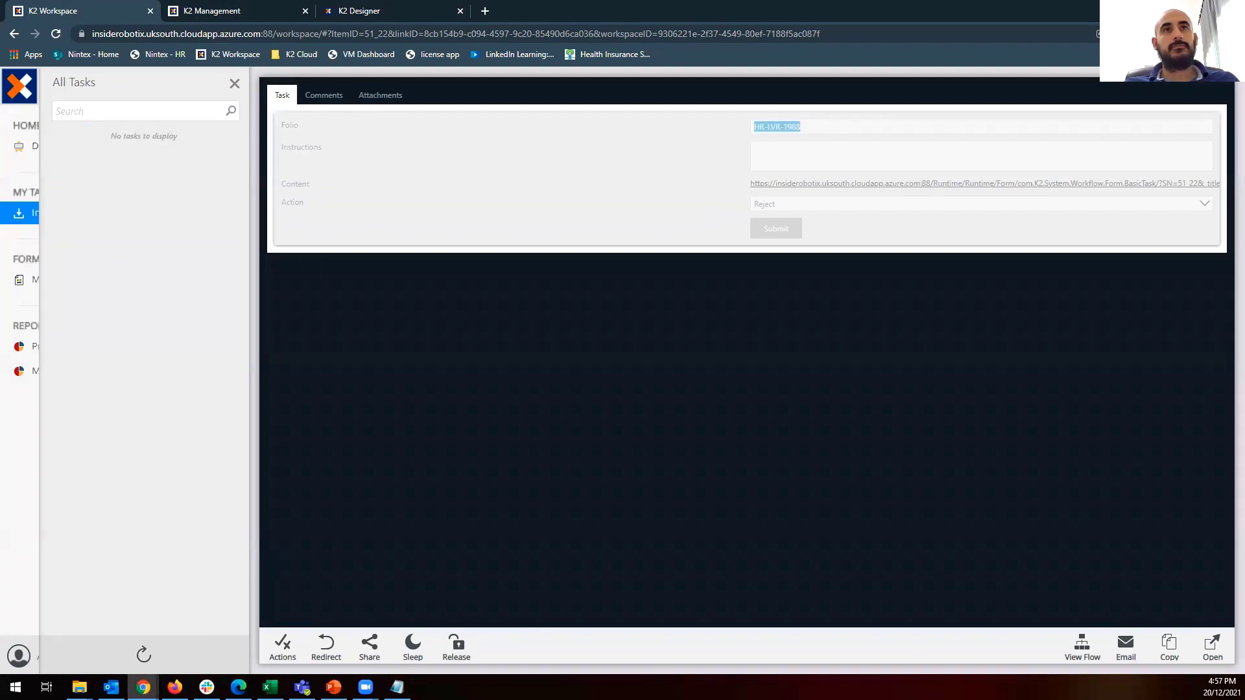
click(234, 83)
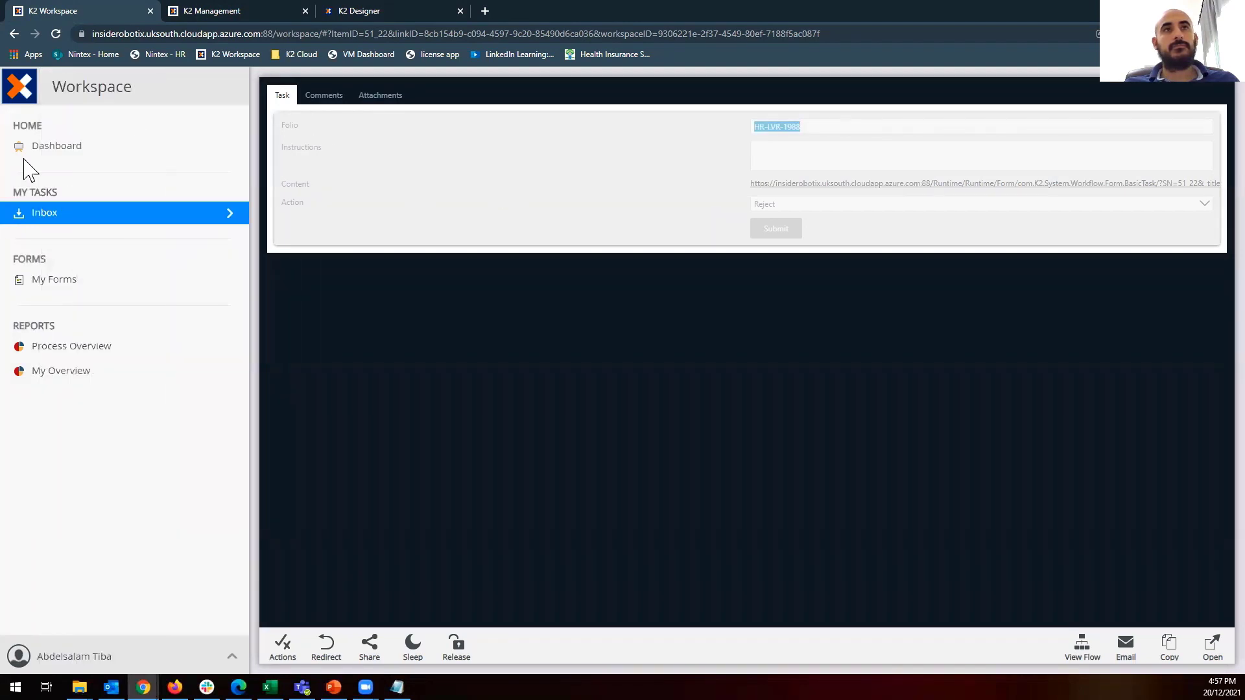
click(15, 86)
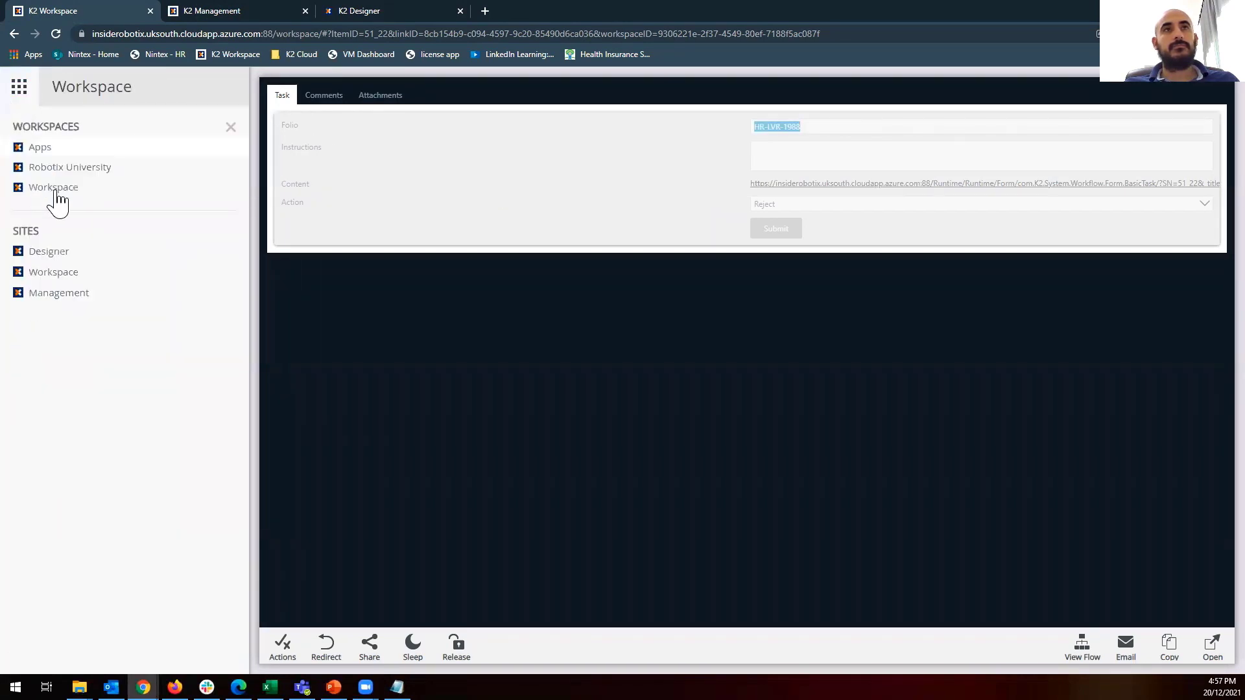
click(53, 256)
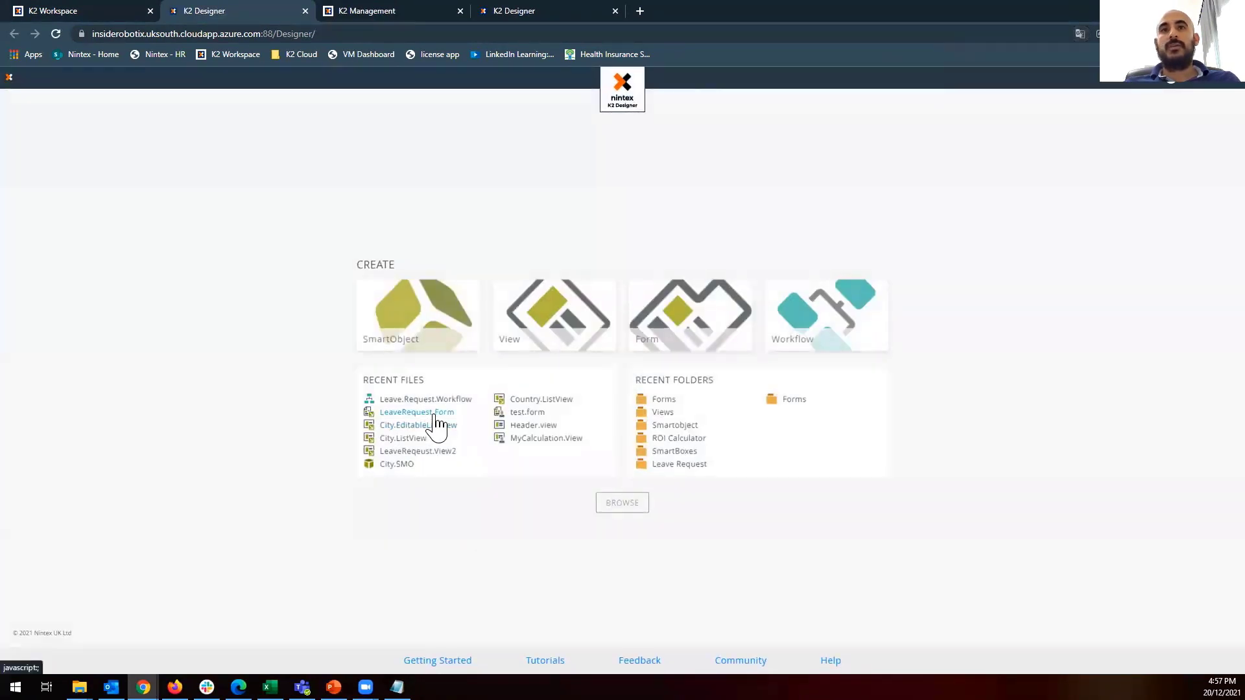
click(435, 420)
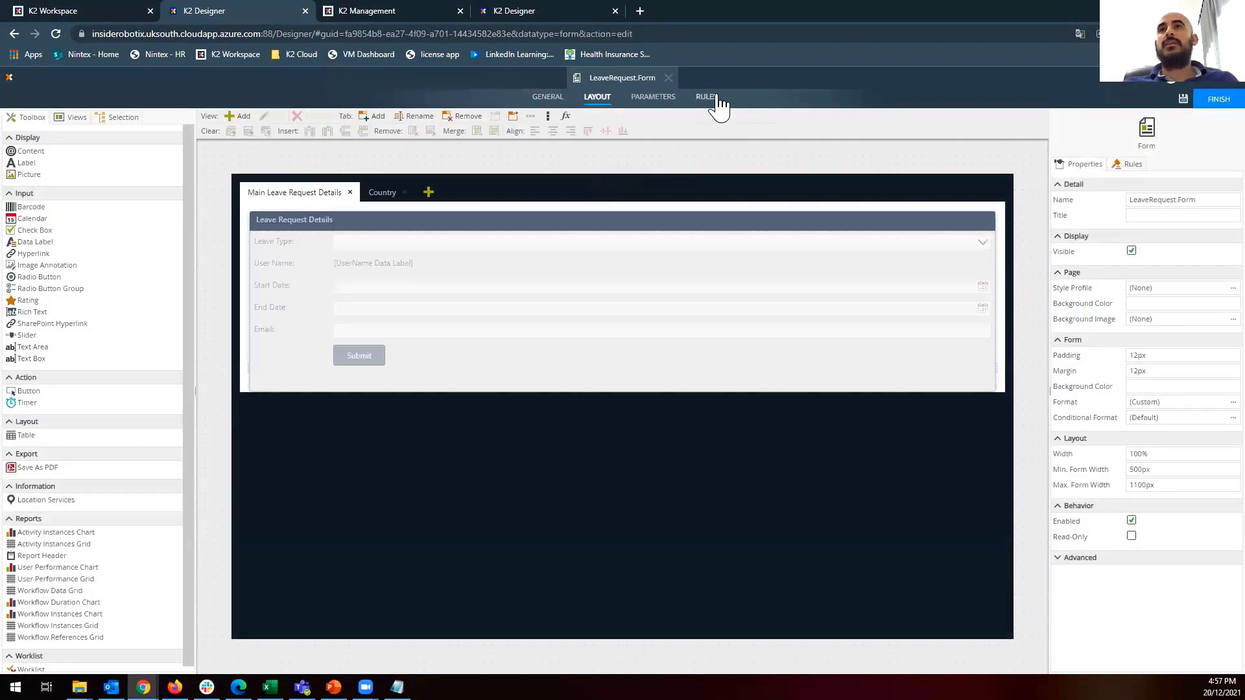
Examine the form's Submit button rule and its start workflow action, search the actions for "work", and close the rule without saving.
click(714, 97)
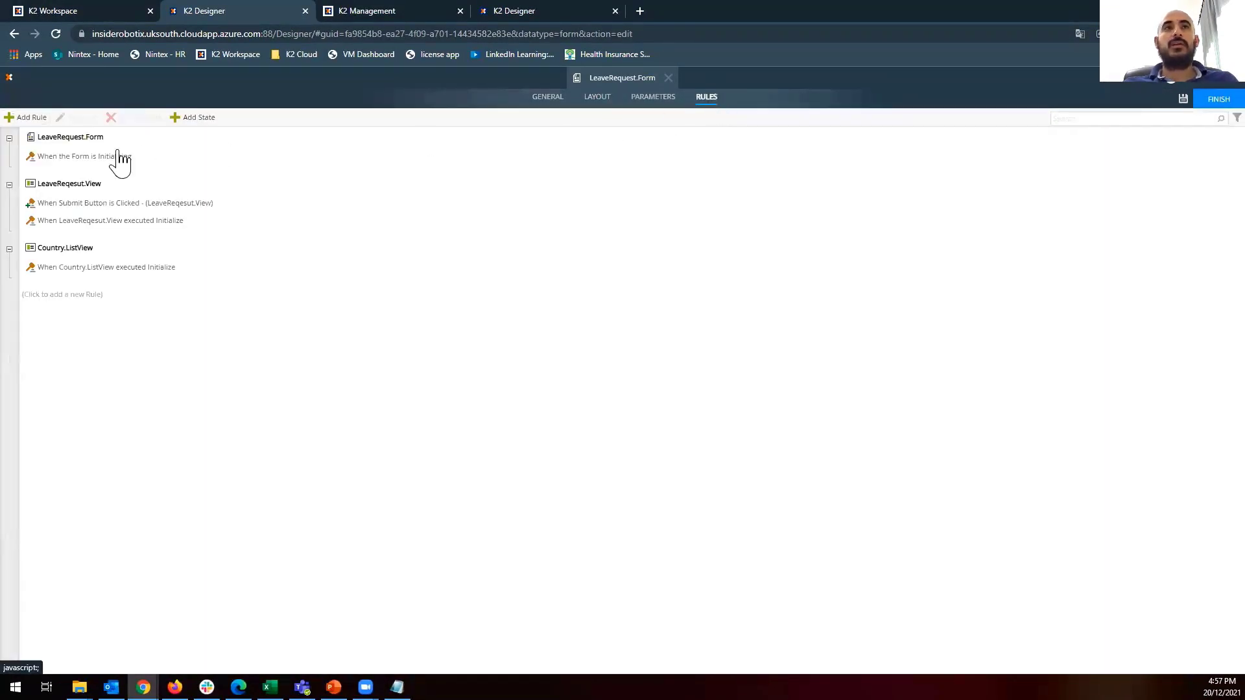
click(90, 206)
click(73, 118)
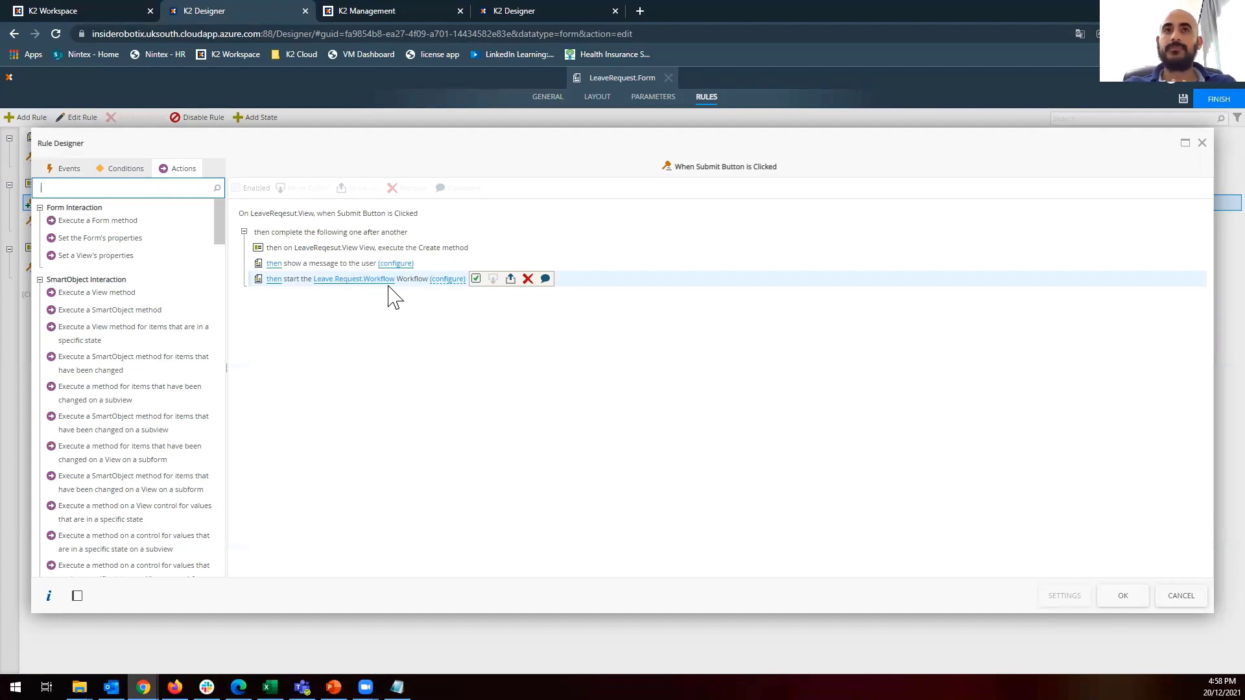
click(145, 186)
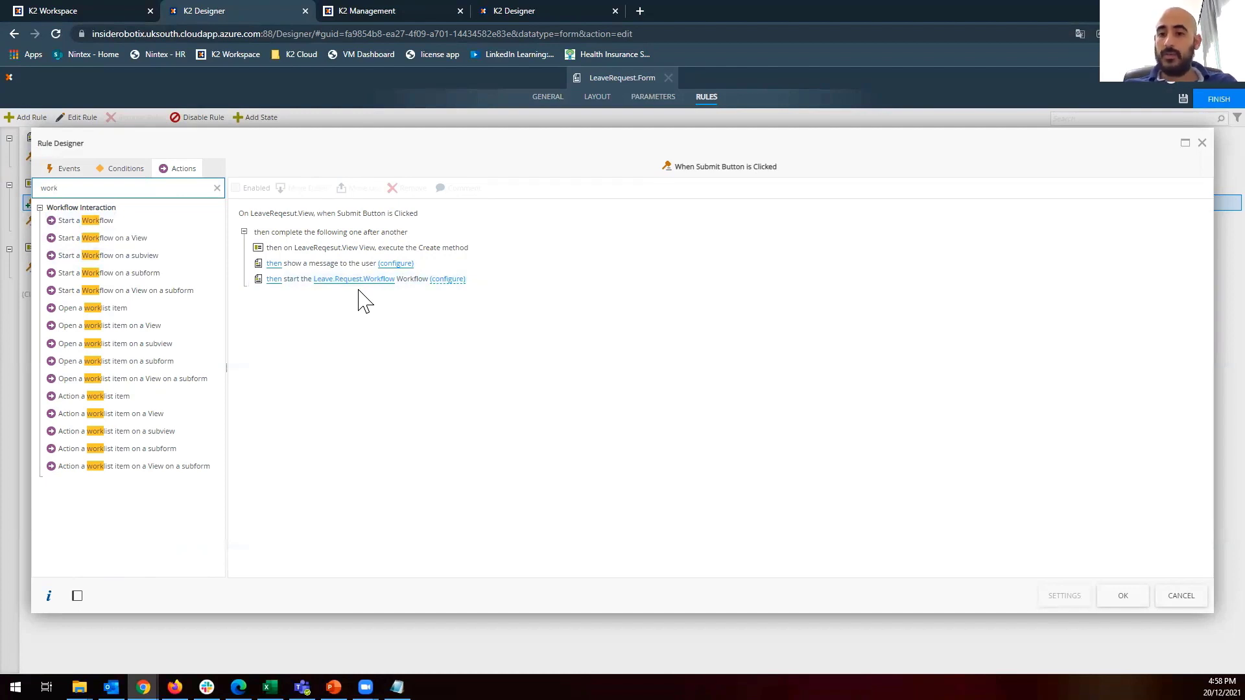
mouse_move(288, 282)
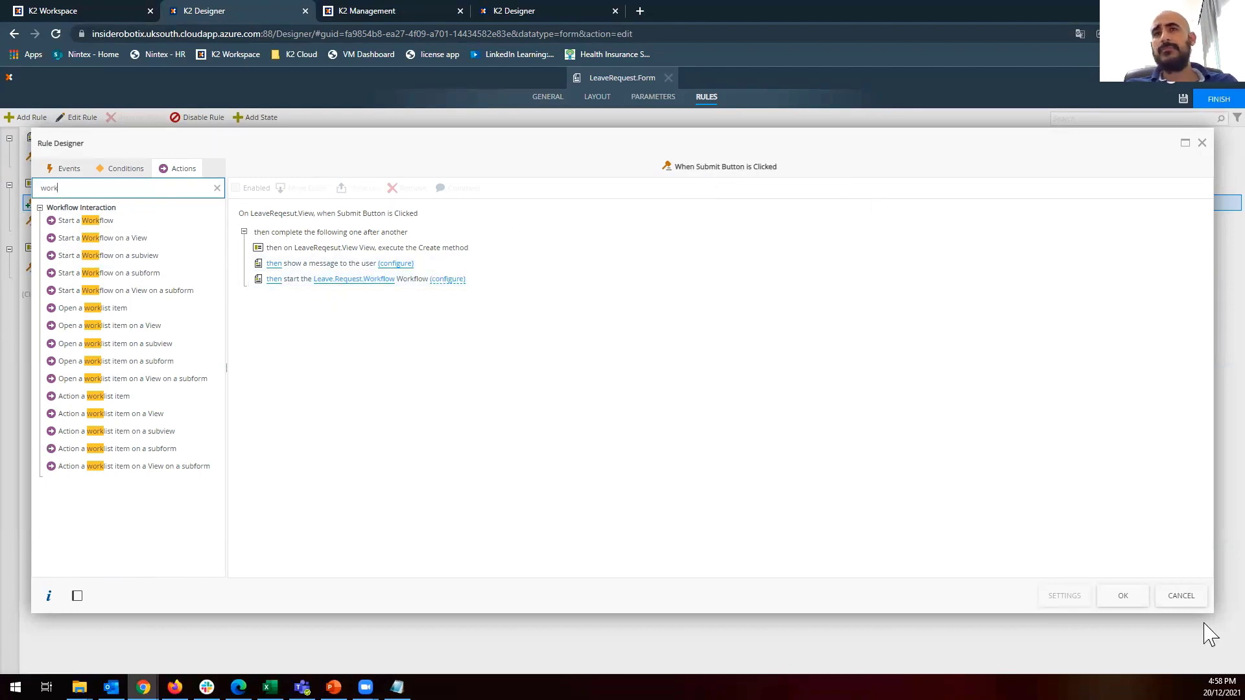
click(1180, 596)
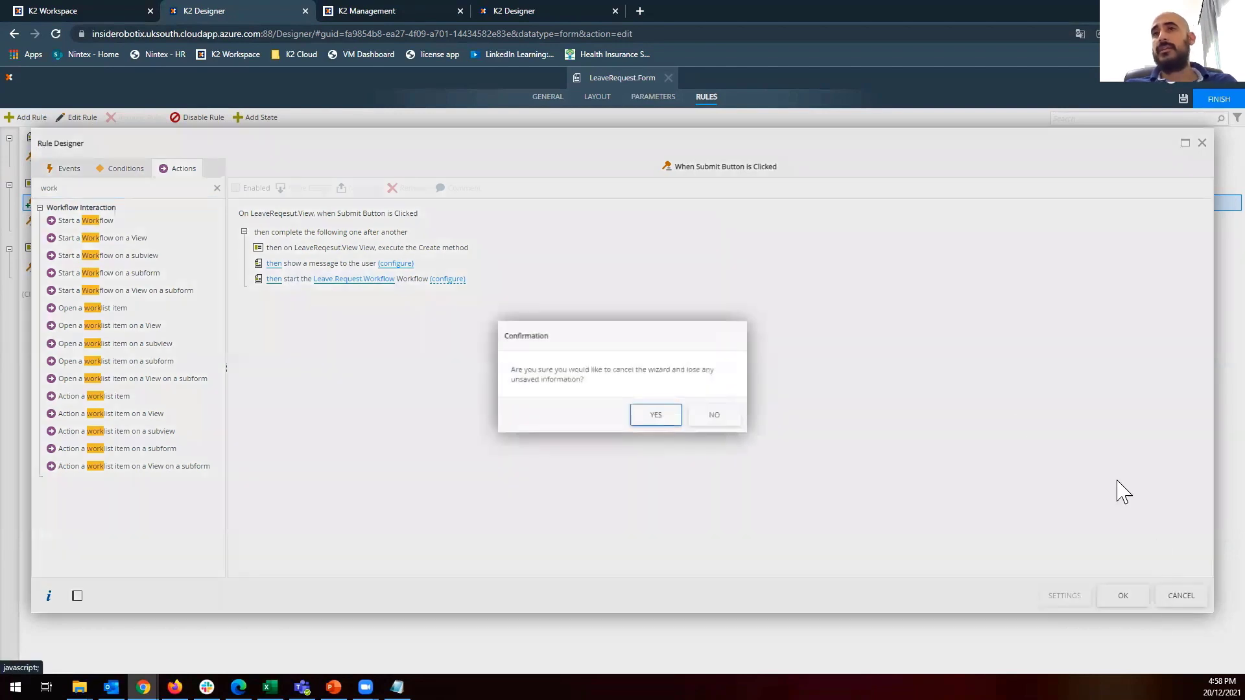
click(642, 418)
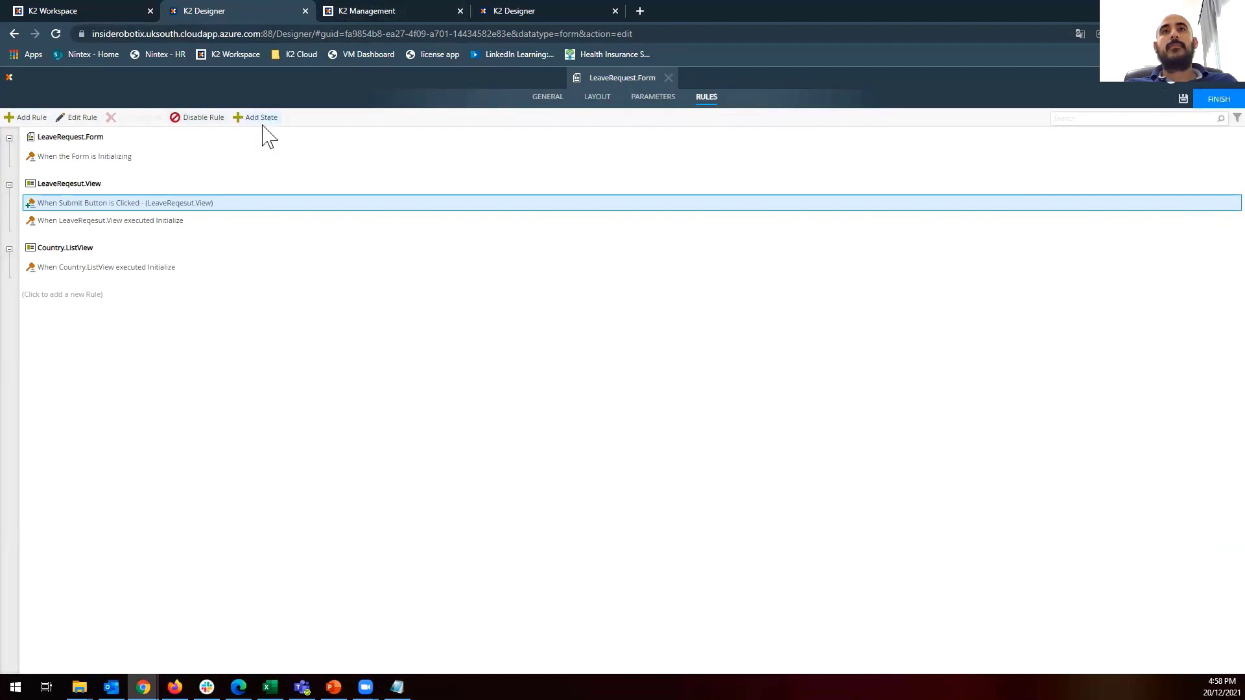
click(356, 13)
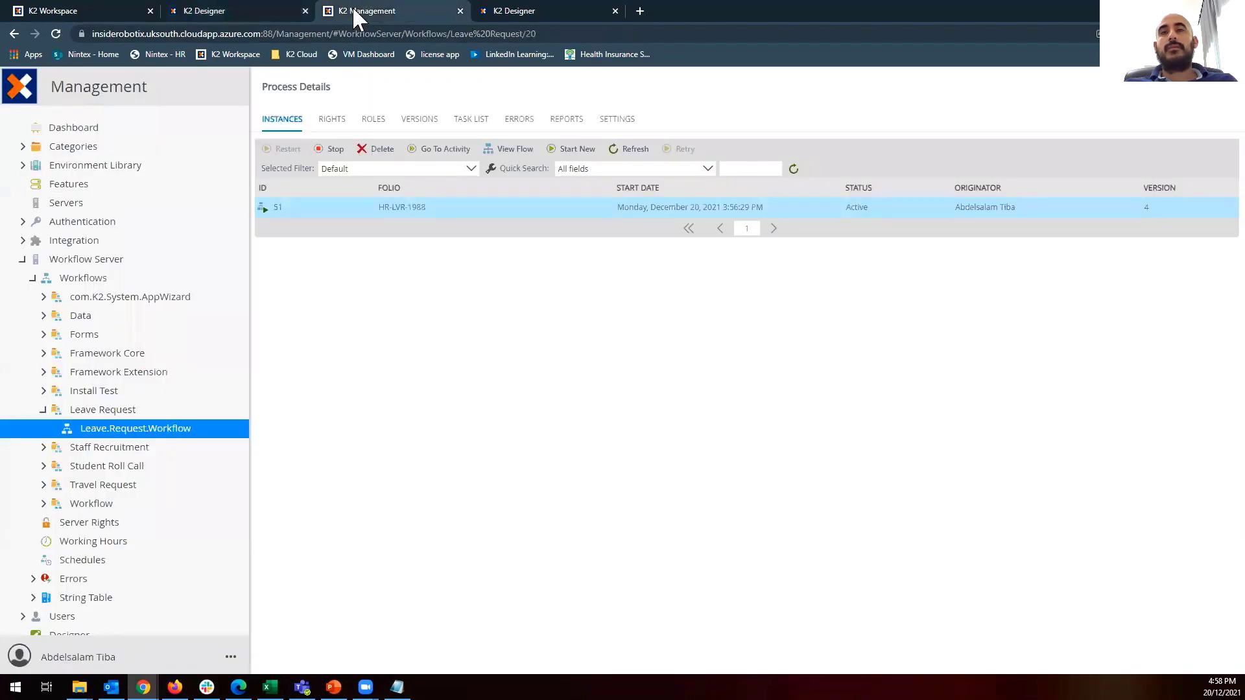
click(253, 11)
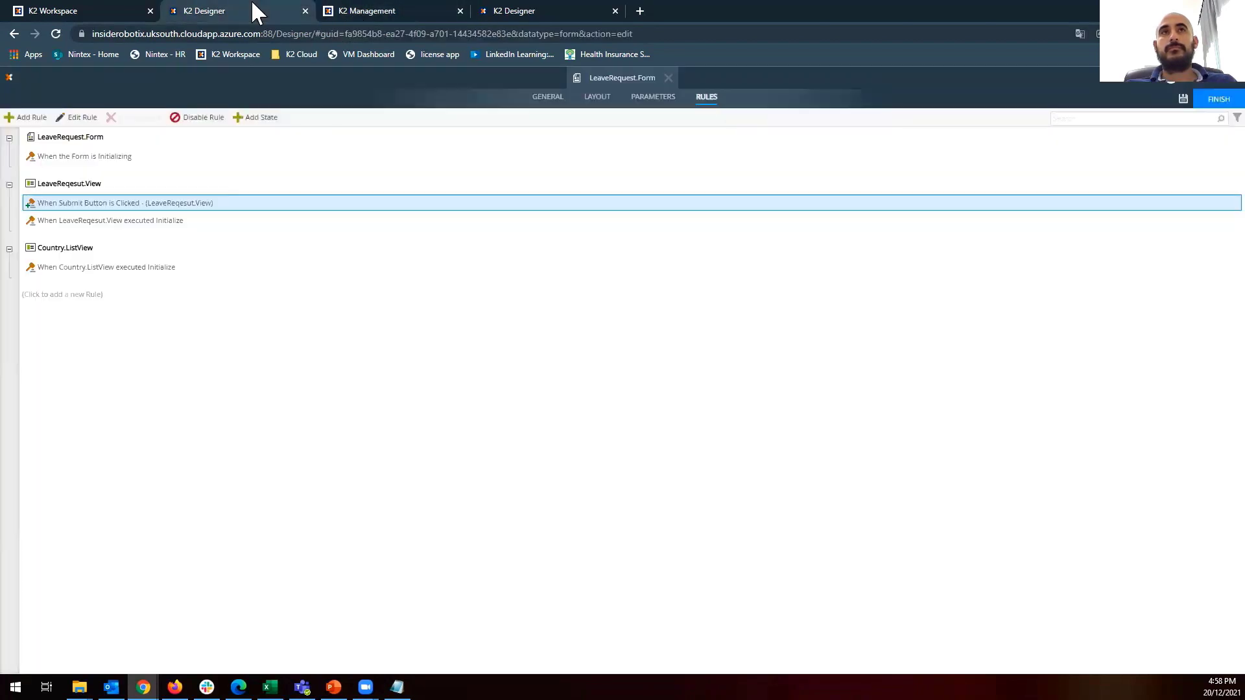
key(F5)
click(686, 108)
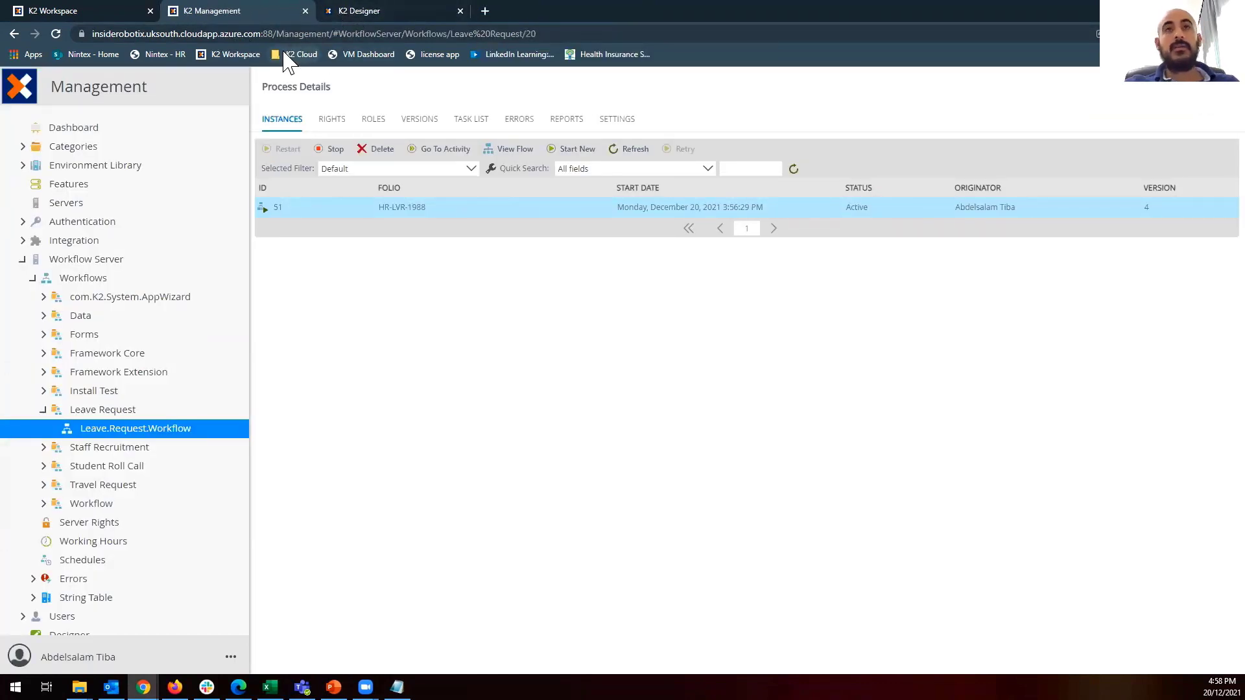
key(ctrl+shift+t)
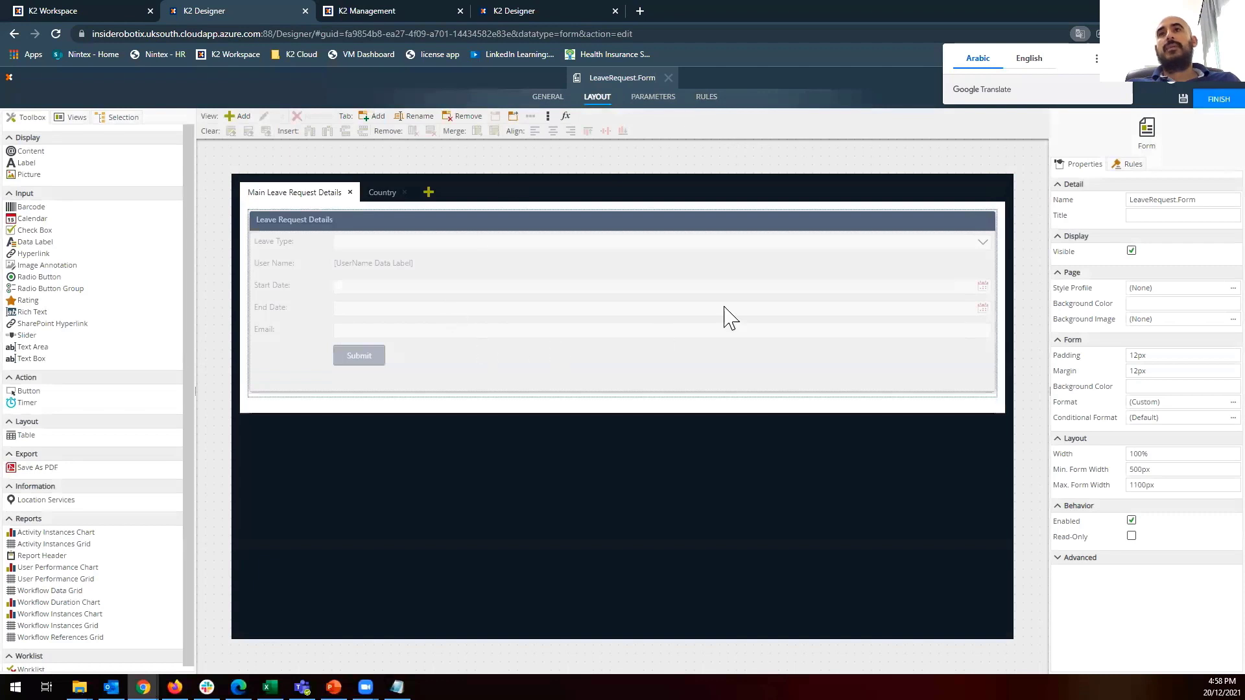
Review the rules of LeaveRequest.Form and close the form's browser tab without saving.
click(706, 98)
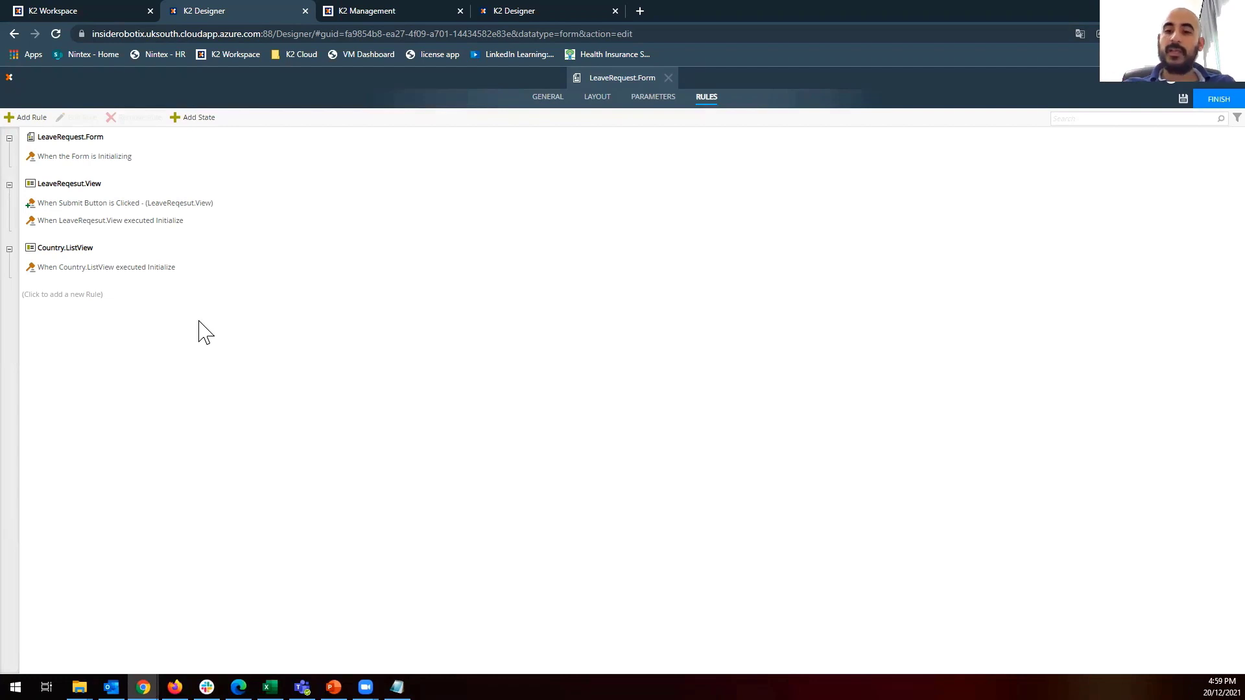
middle_click(250, 11)
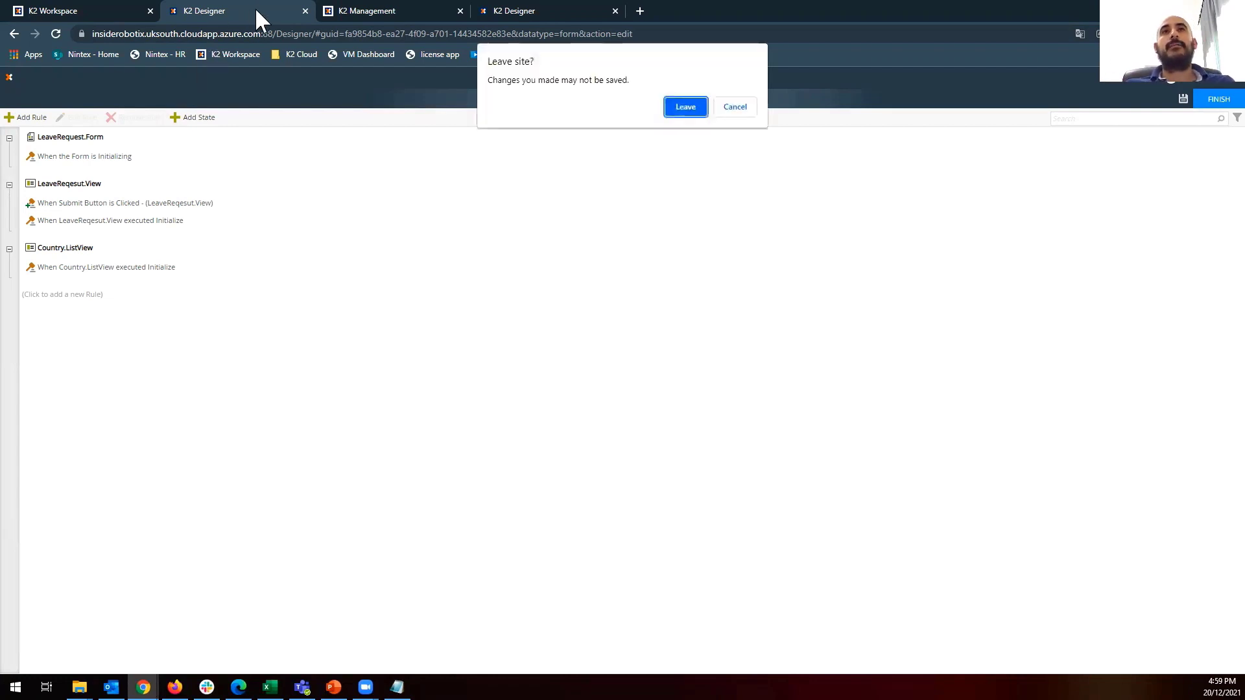
click(685, 105)
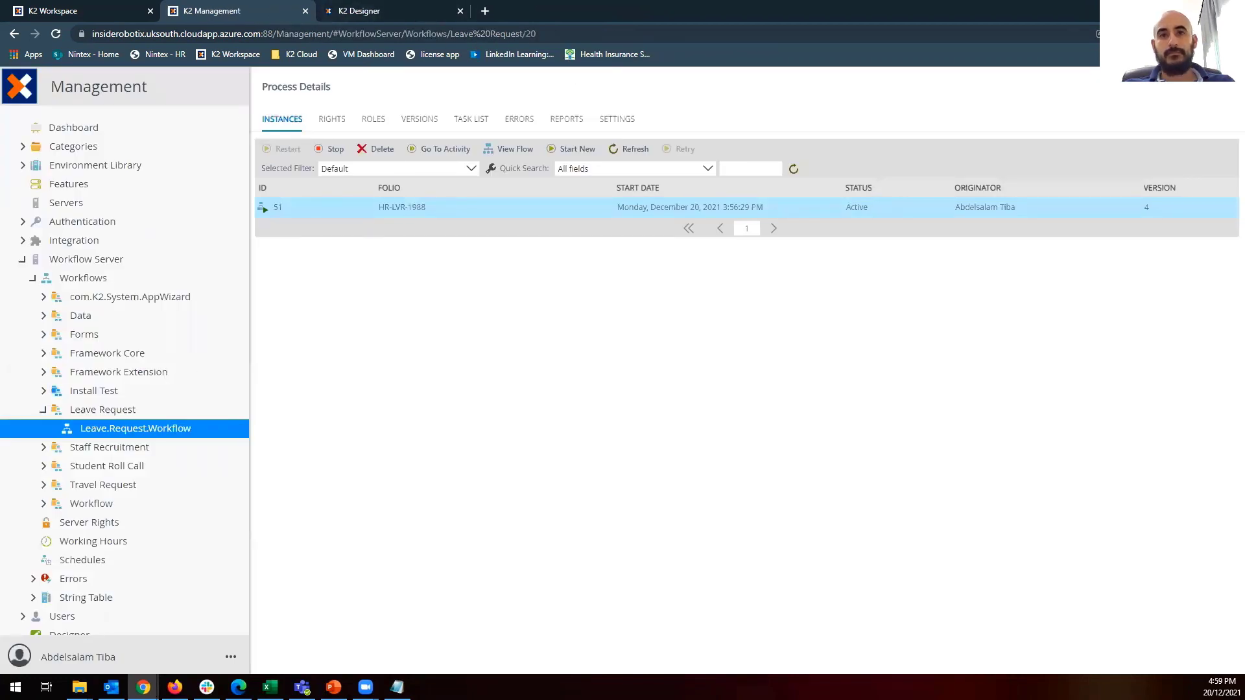
Switch to the PowerPoint deck and present it from the Rework Paths and Parallel Paths slide.
click(333, 688)
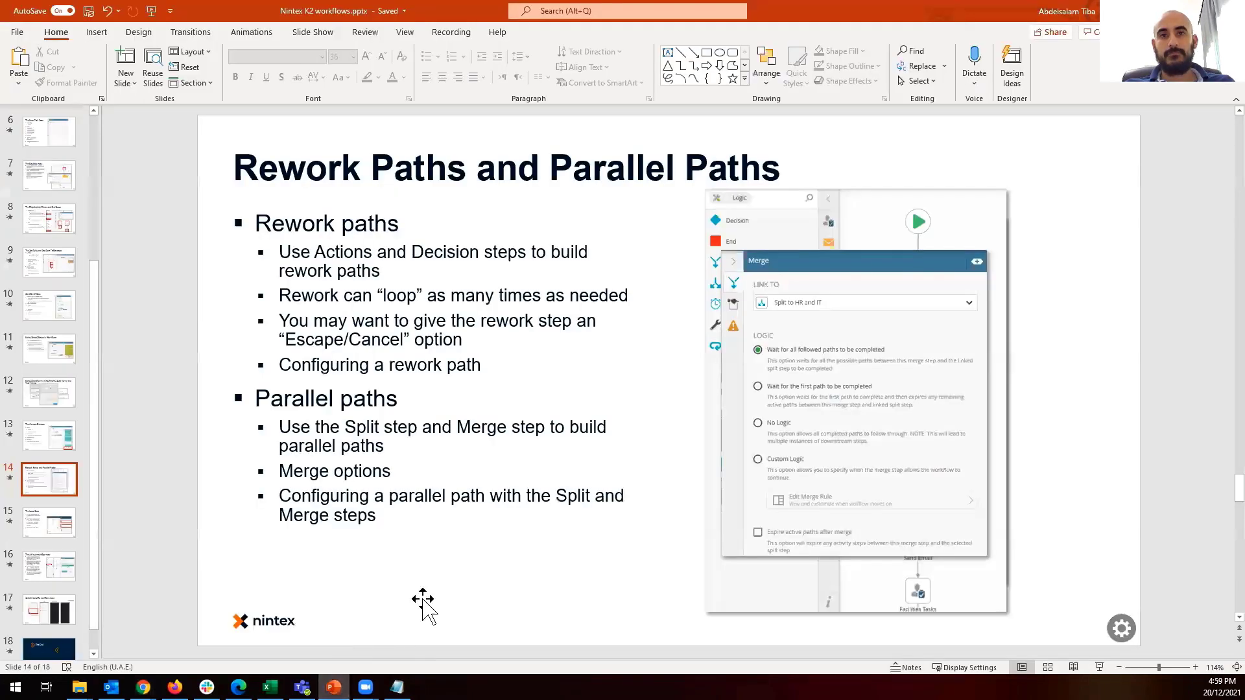
click(1099, 667)
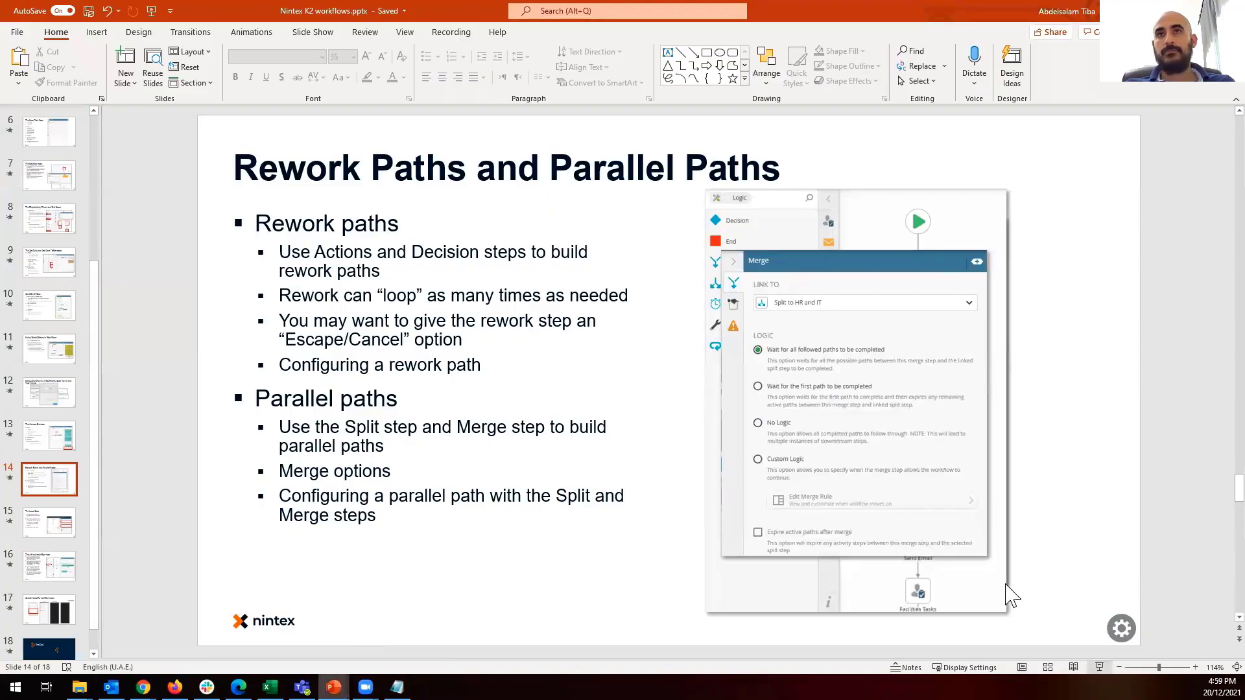
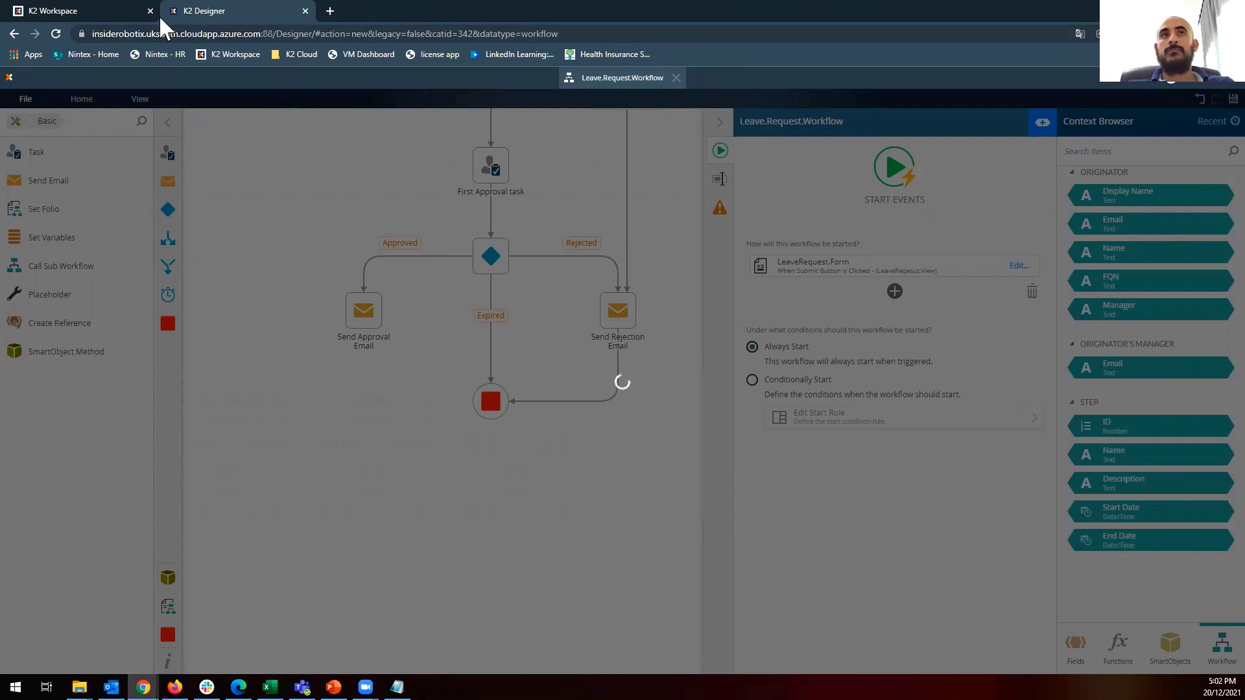
Open the Designer site from K2 Workspace and start a new workflow in the Leave Request category.
click(75, 10)
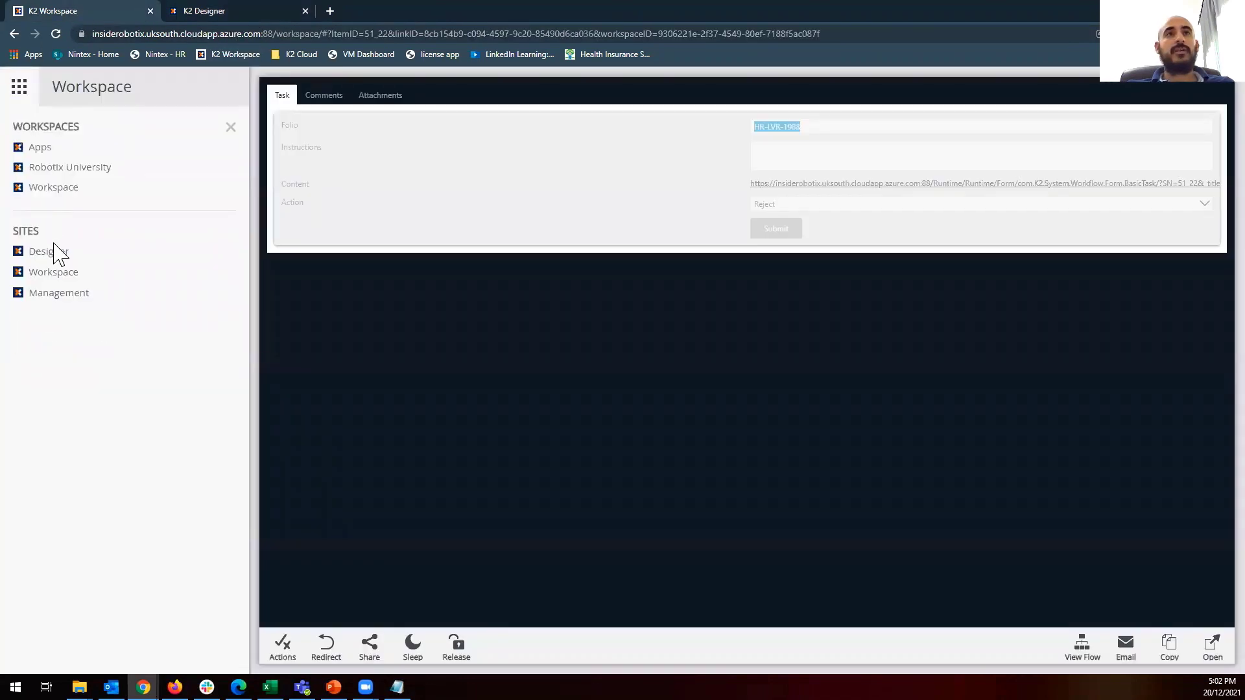
click(52, 253)
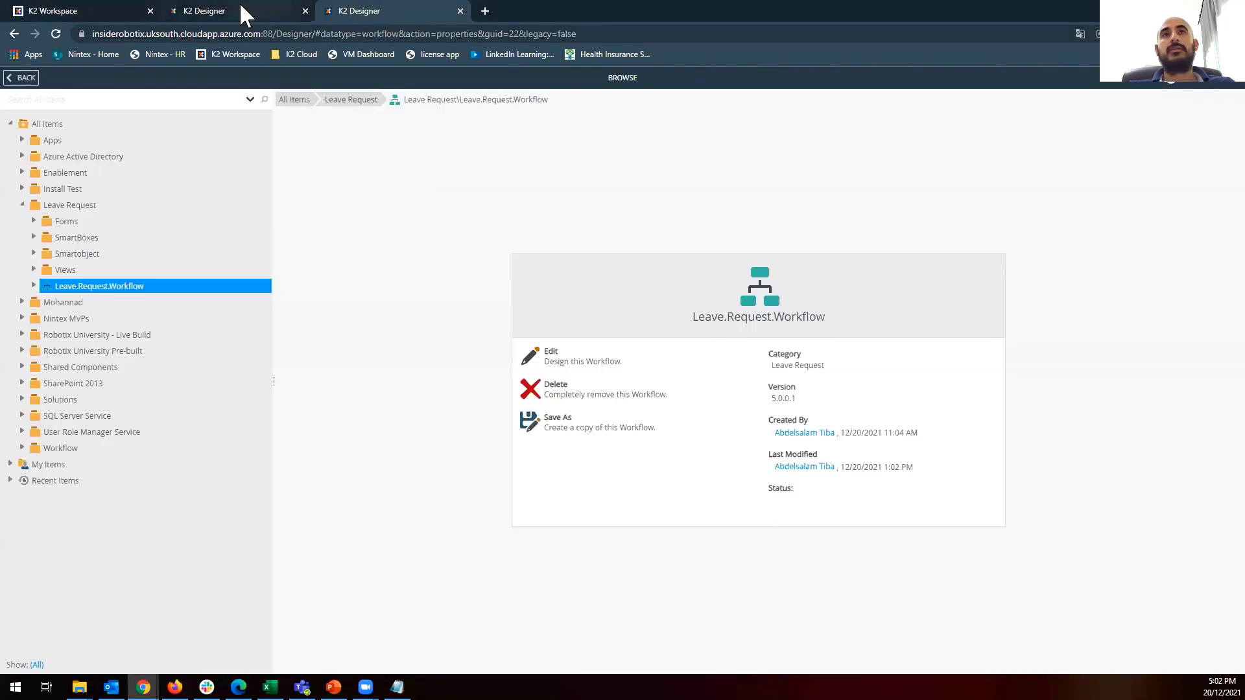
right_click(69, 205)
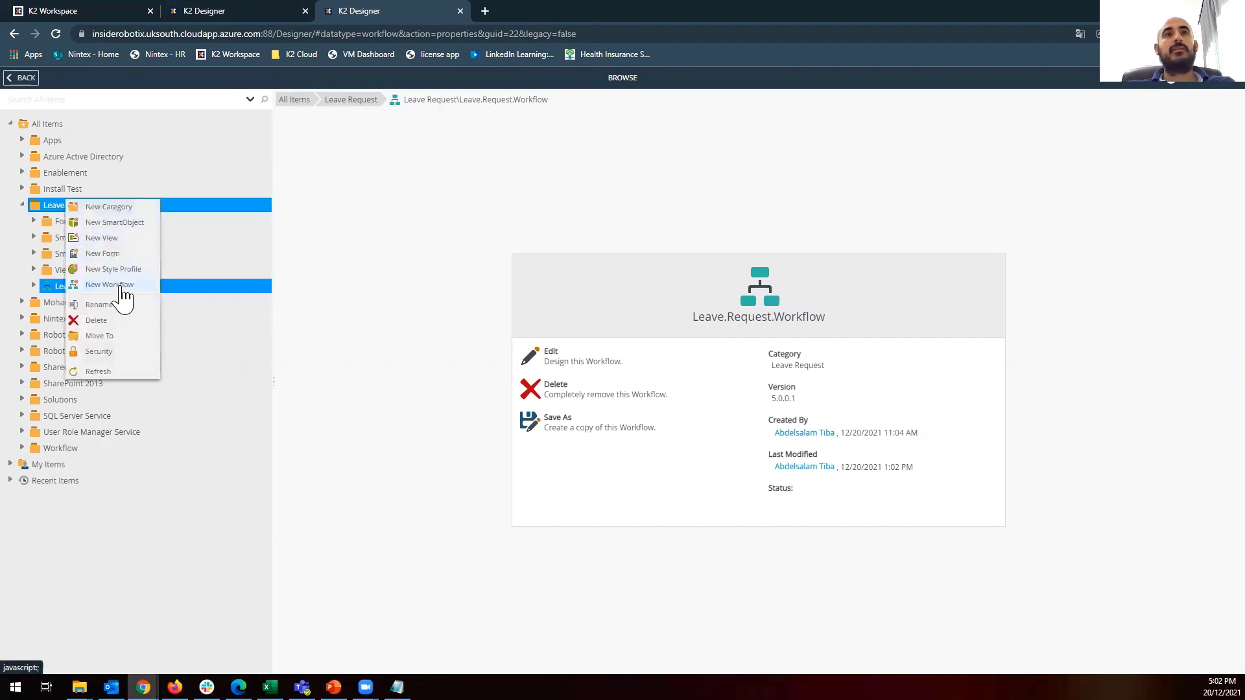
click(124, 286)
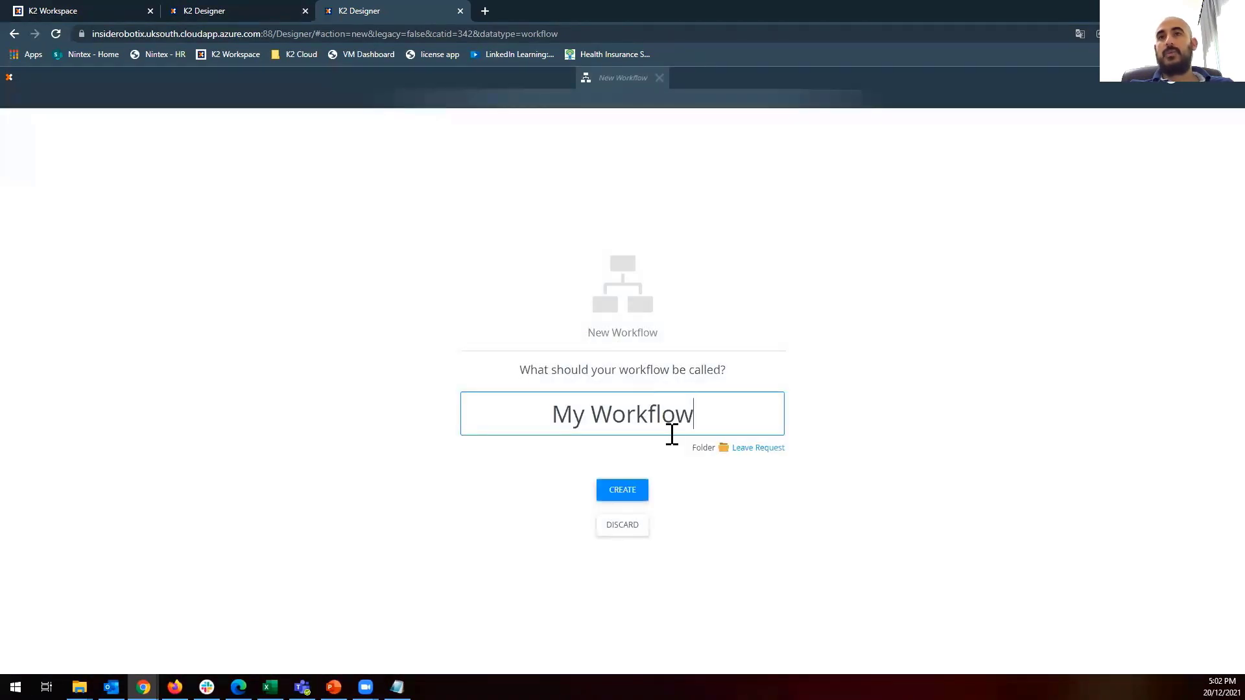
Name the new workflow 3PathWorkflow, create it, and dismiss the welcome tour.
drag(699, 420, 557, 408)
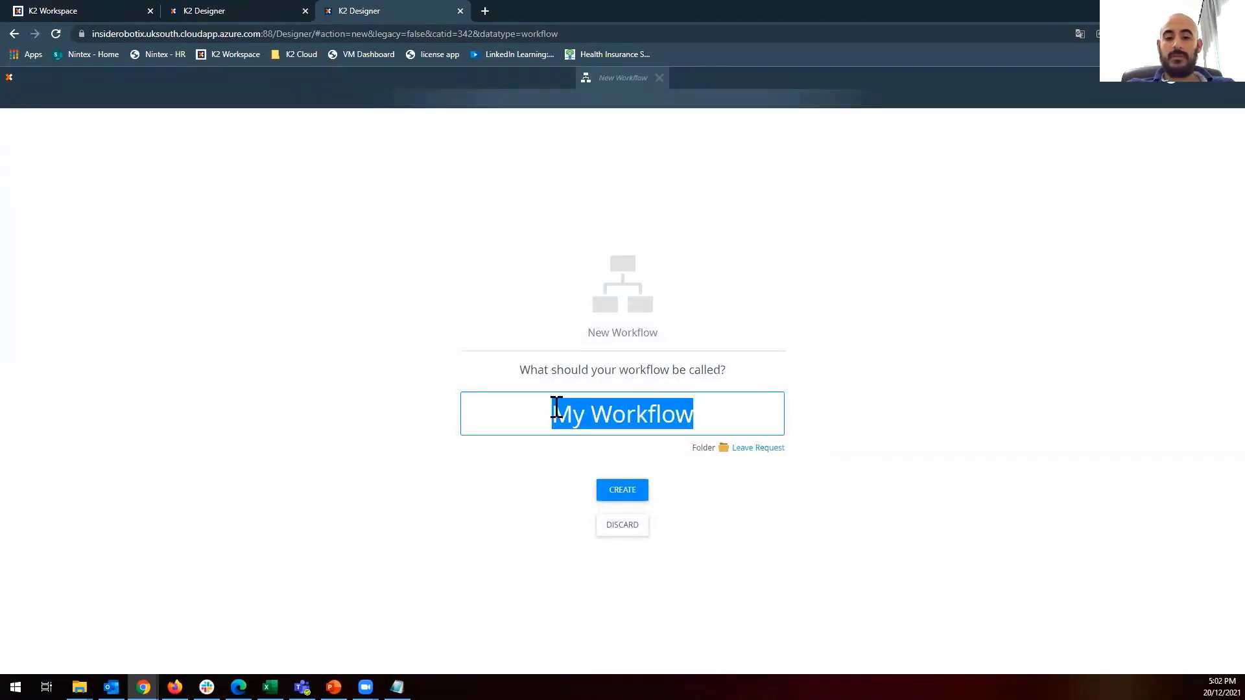
text(#)
key(BackSpace)
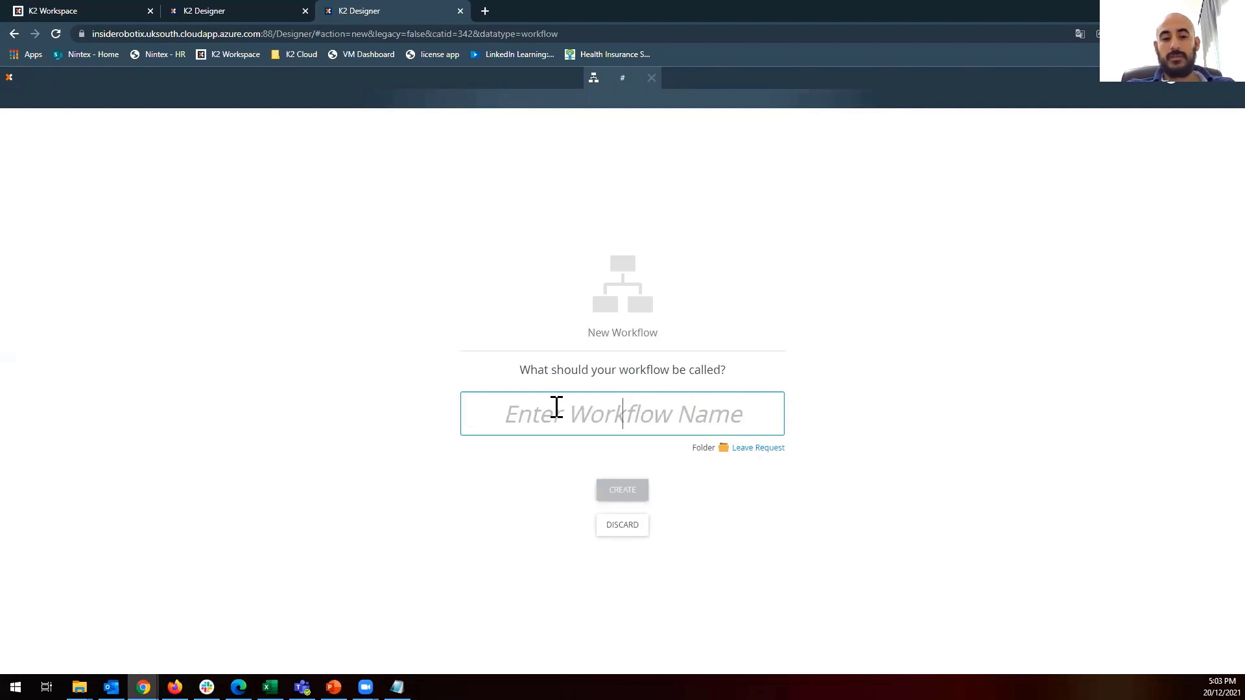
text(3Pa)
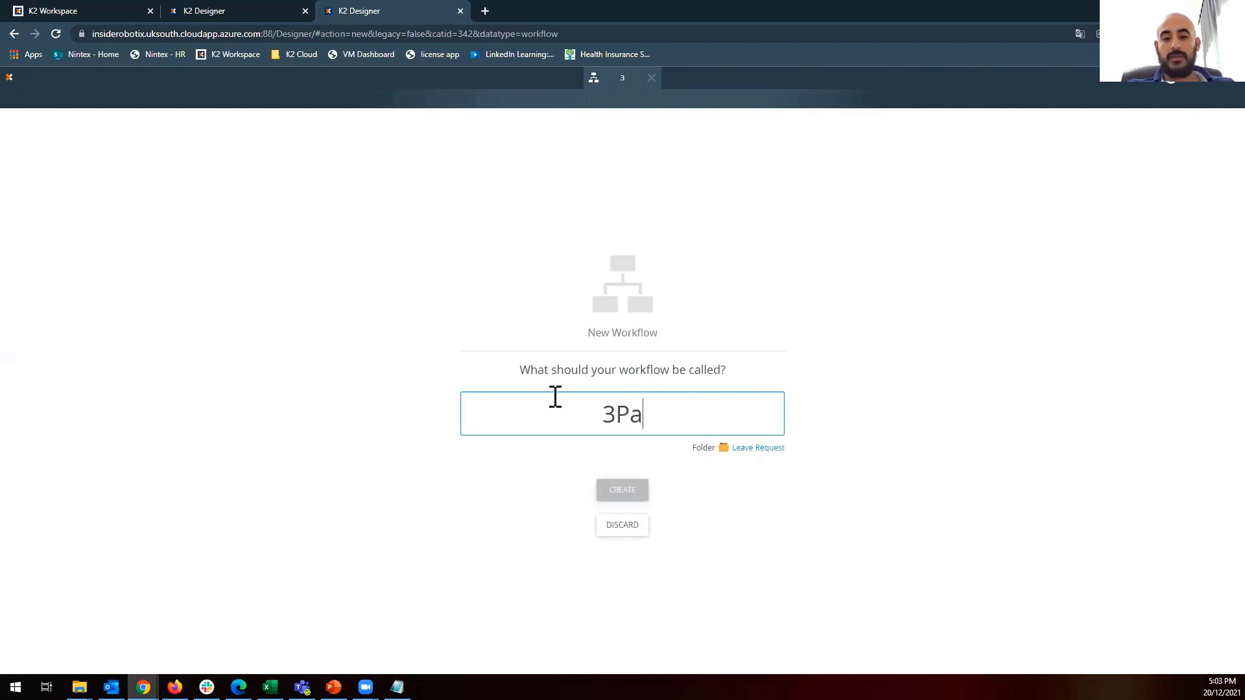
text(thes)
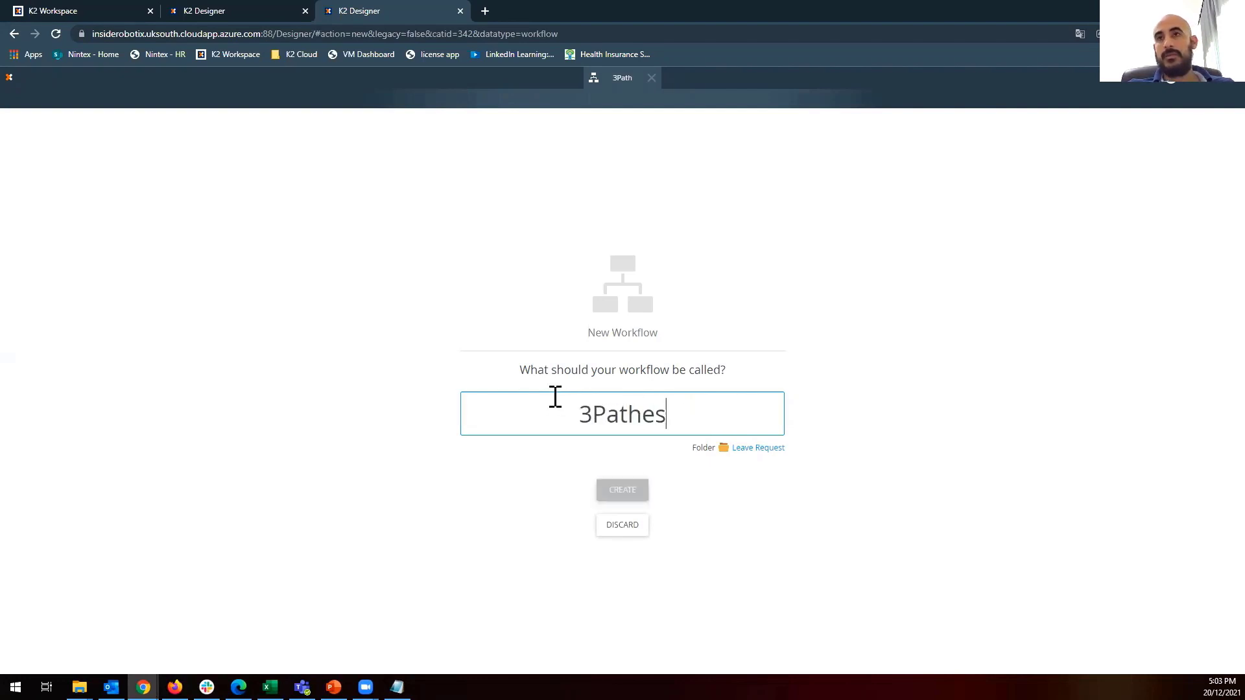
key(BackSpace)
key(BackSpace)
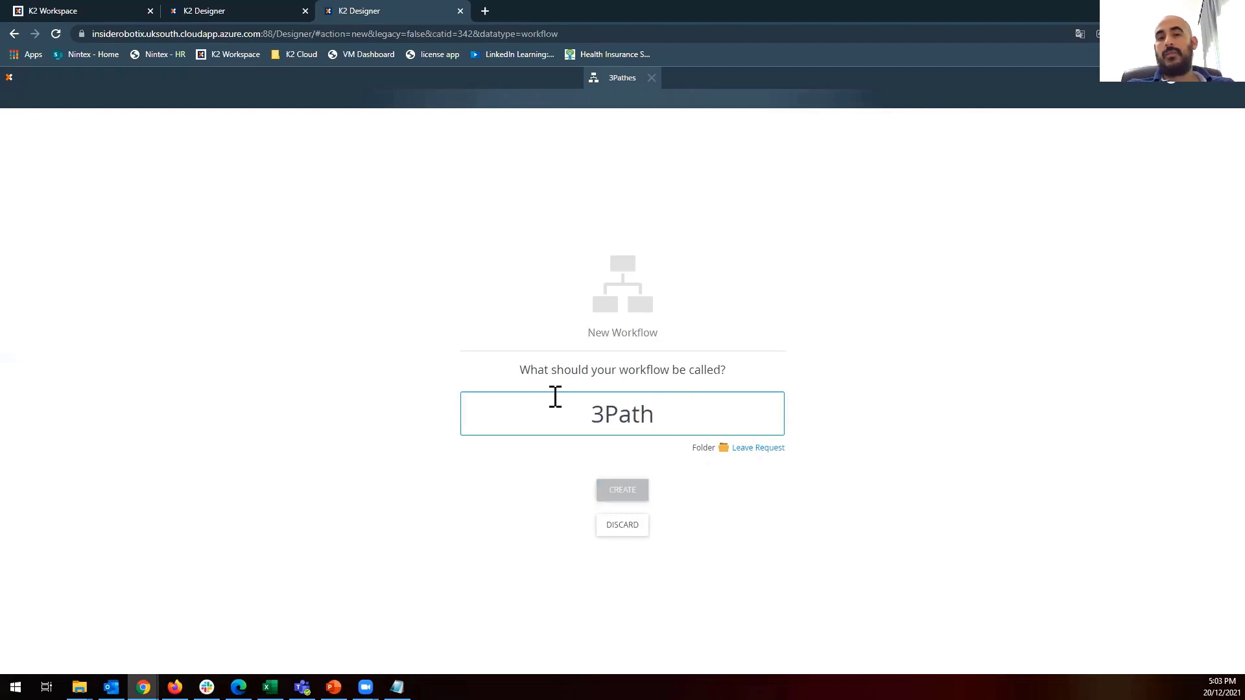
text(Workflow)
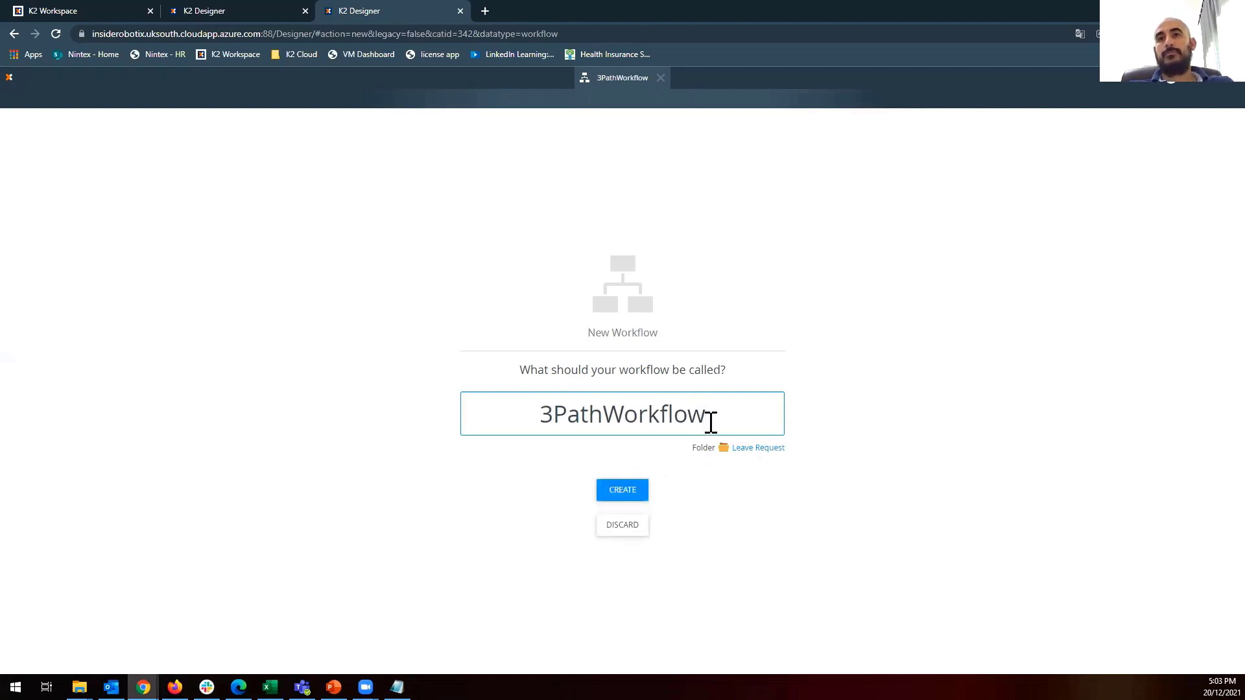
click(626, 506)
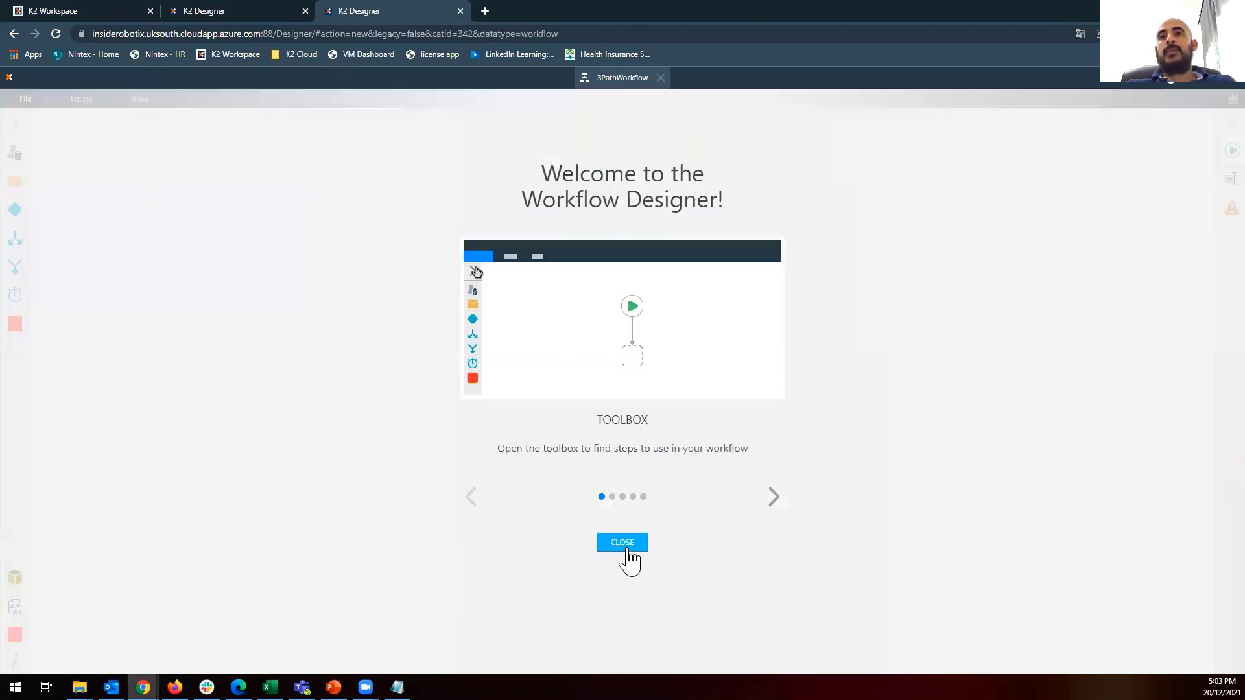
click(624, 545)
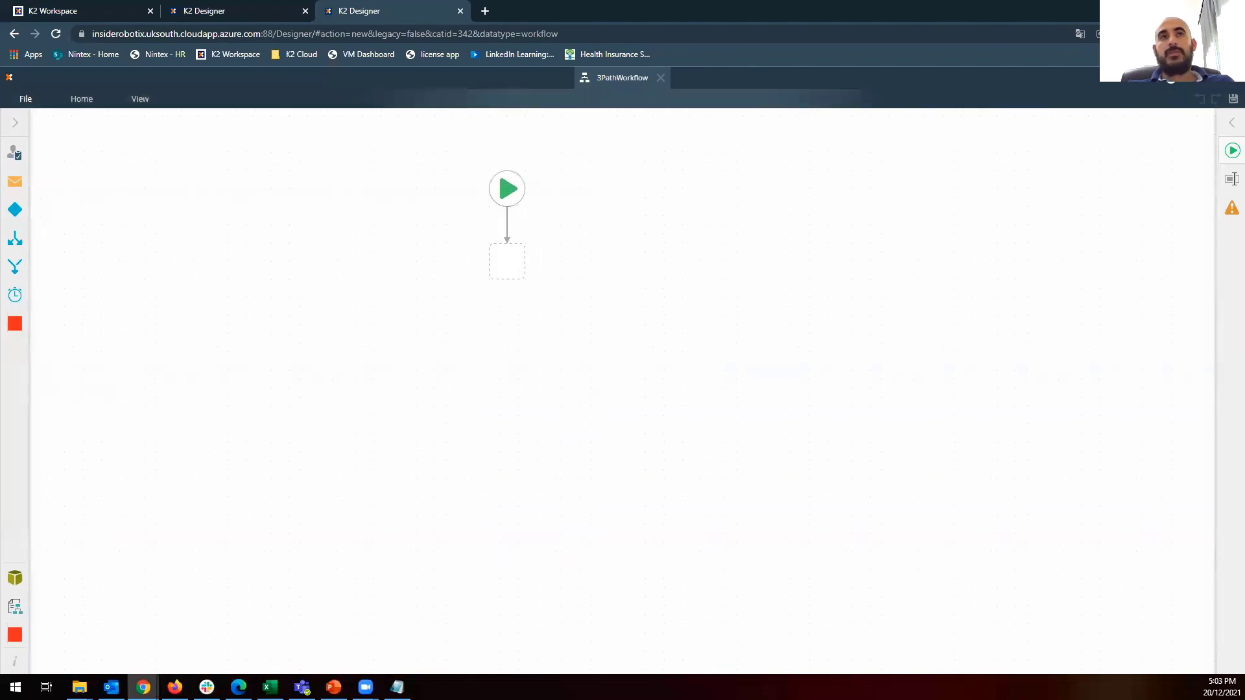
drag(14, 155, 507, 273)
click(507, 267)
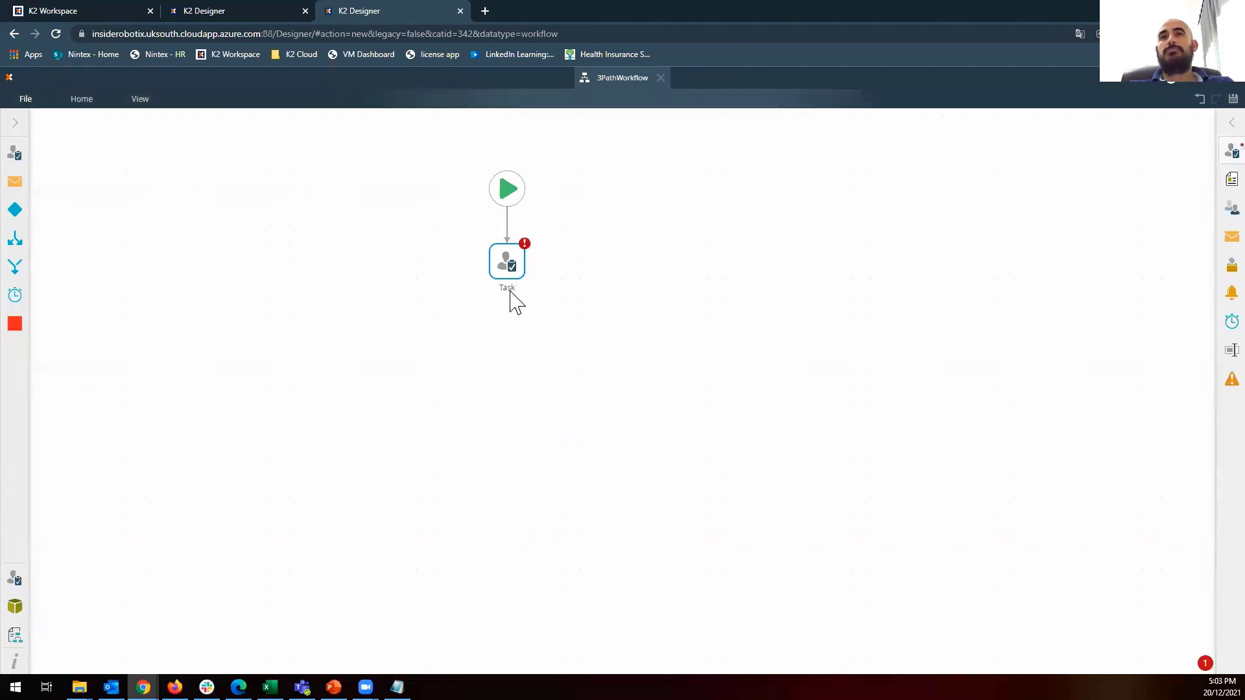
click(1228, 124)
click(1083, 371)
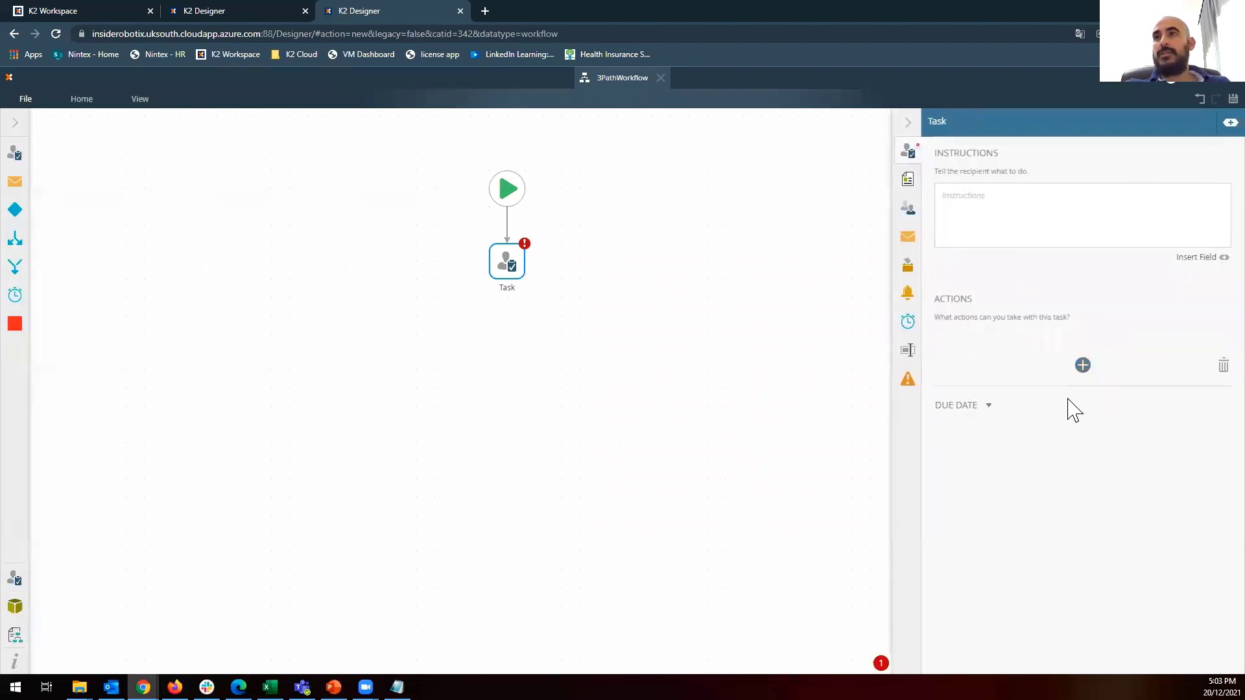
click(1222, 366)
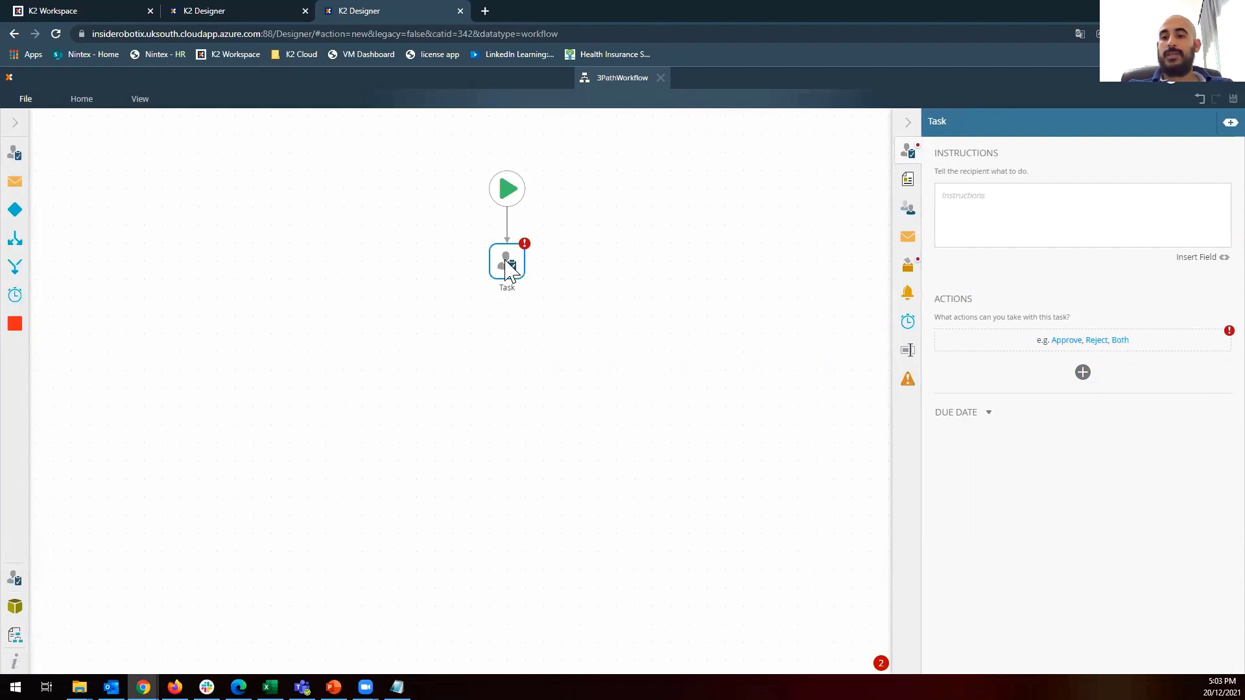
key(Delete)
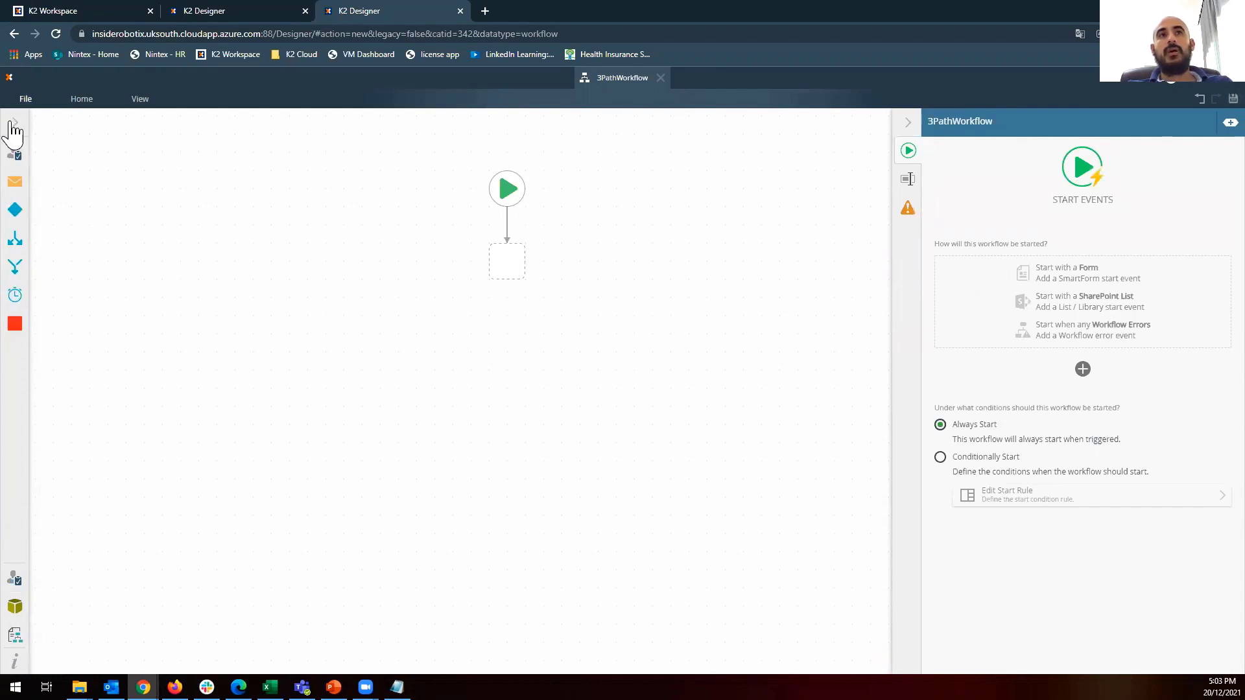
Add a Split step from the Logic category to the empty placeholder after the start step.
click(13, 124)
click(33, 201)
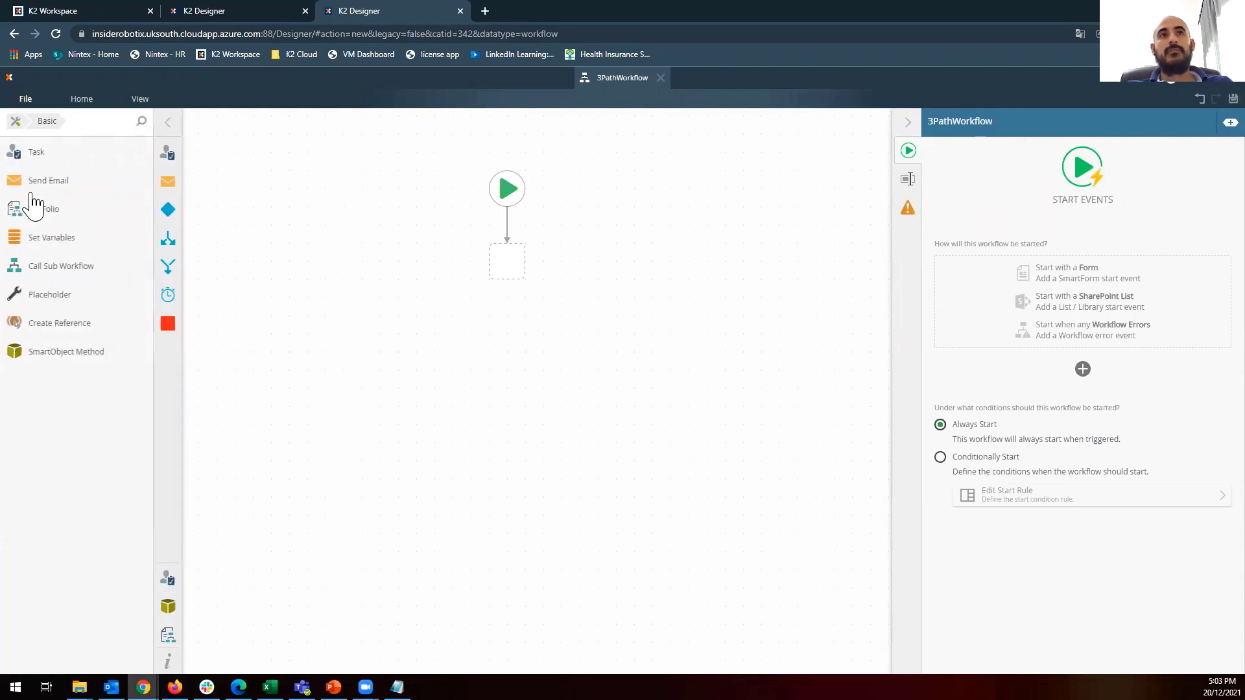
click(19, 123)
click(42, 176)
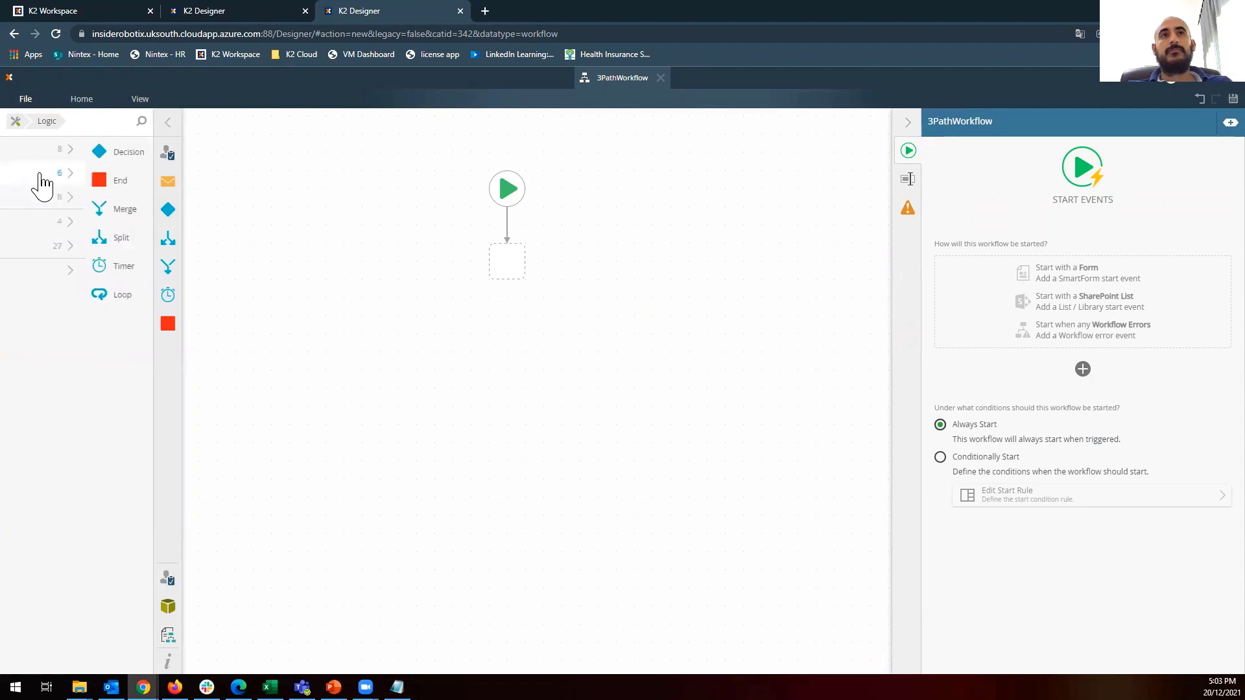
drag(35, 240, 510, 272)
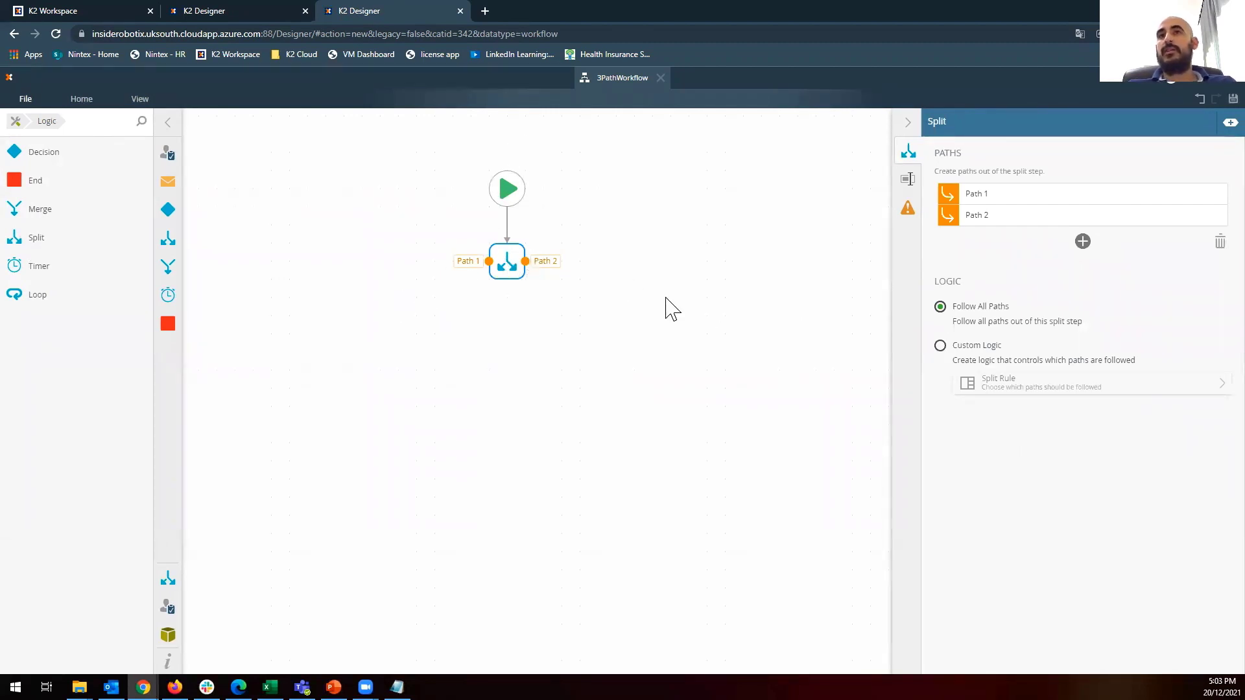
Add a third path to the split and rename the three paths HR Path, IT Path and Fac Path.
click(1091, 242)
click(1000, 194)
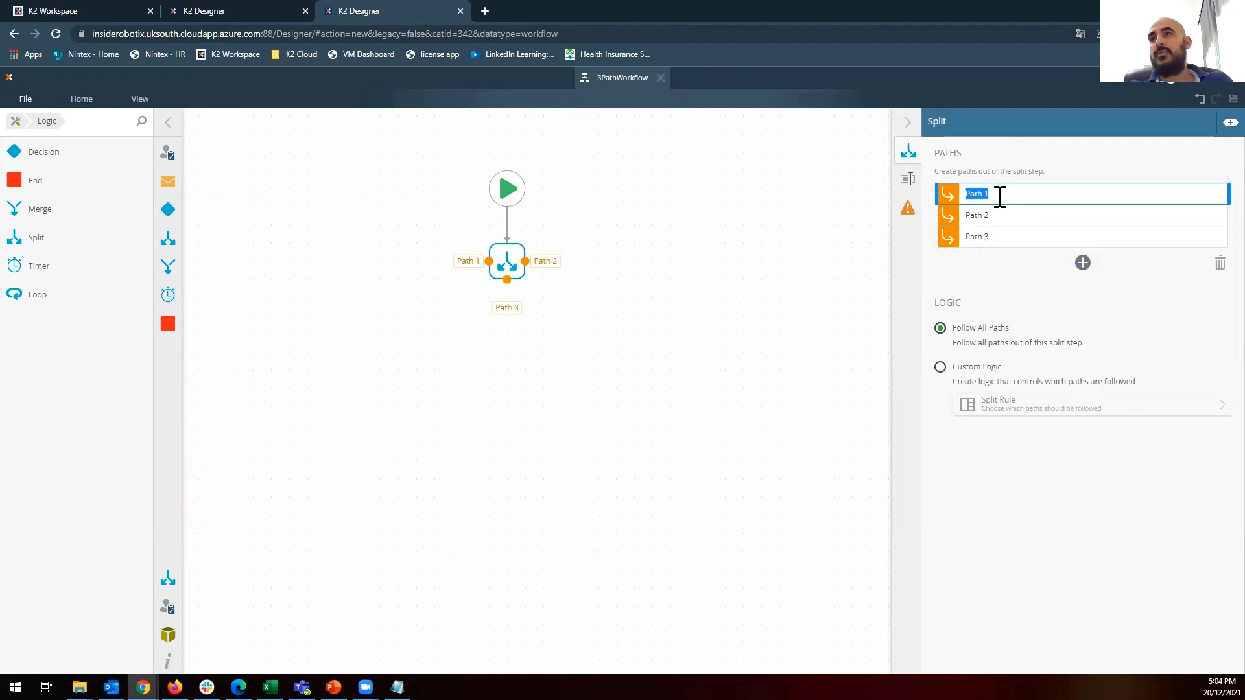
drag(983, 195, 1049, 195)
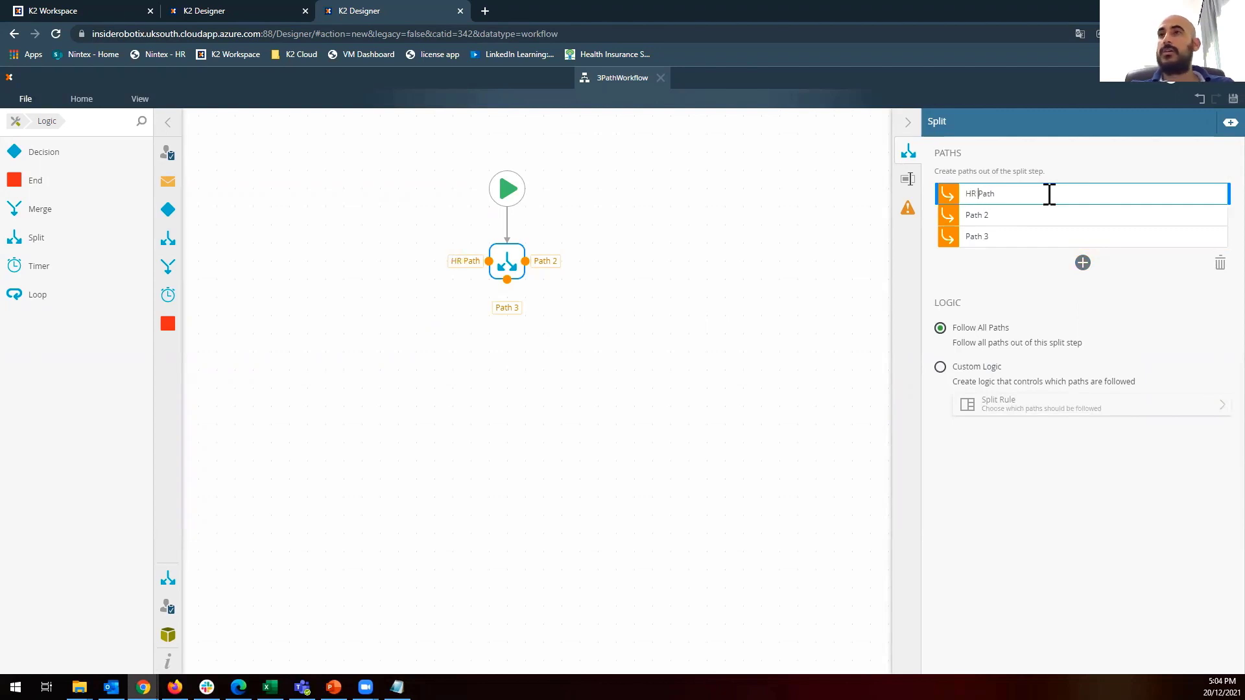
click(1012, 215)
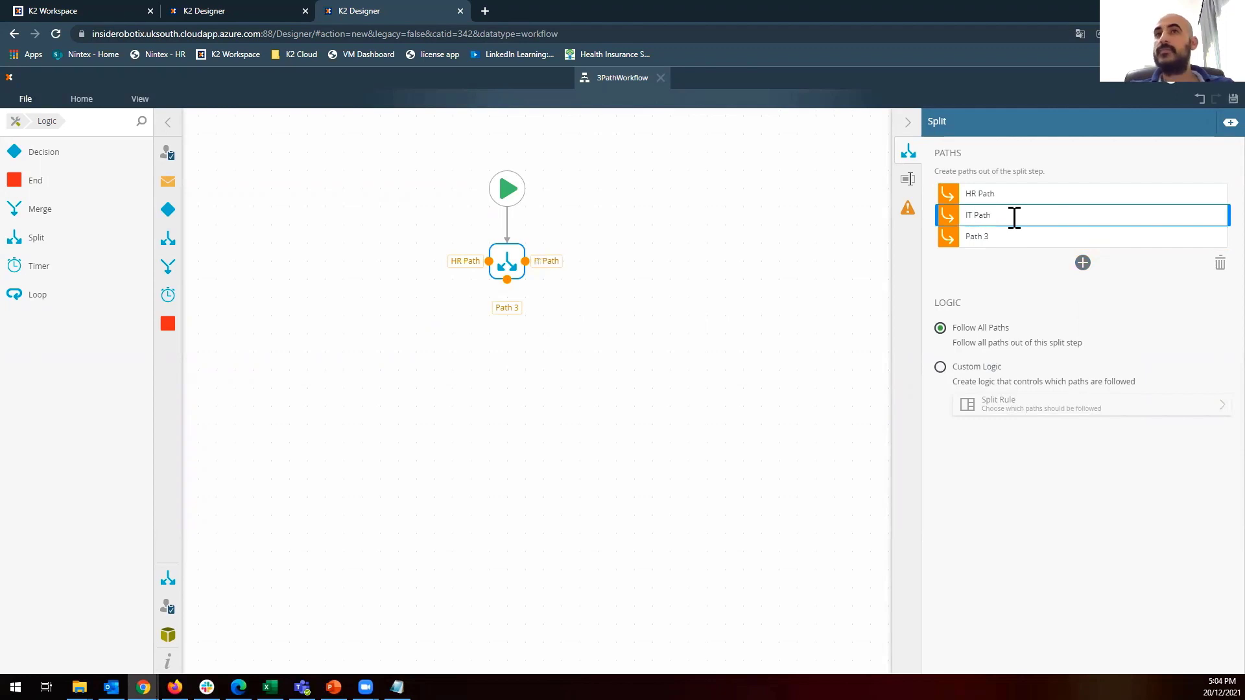
click(995, 237)
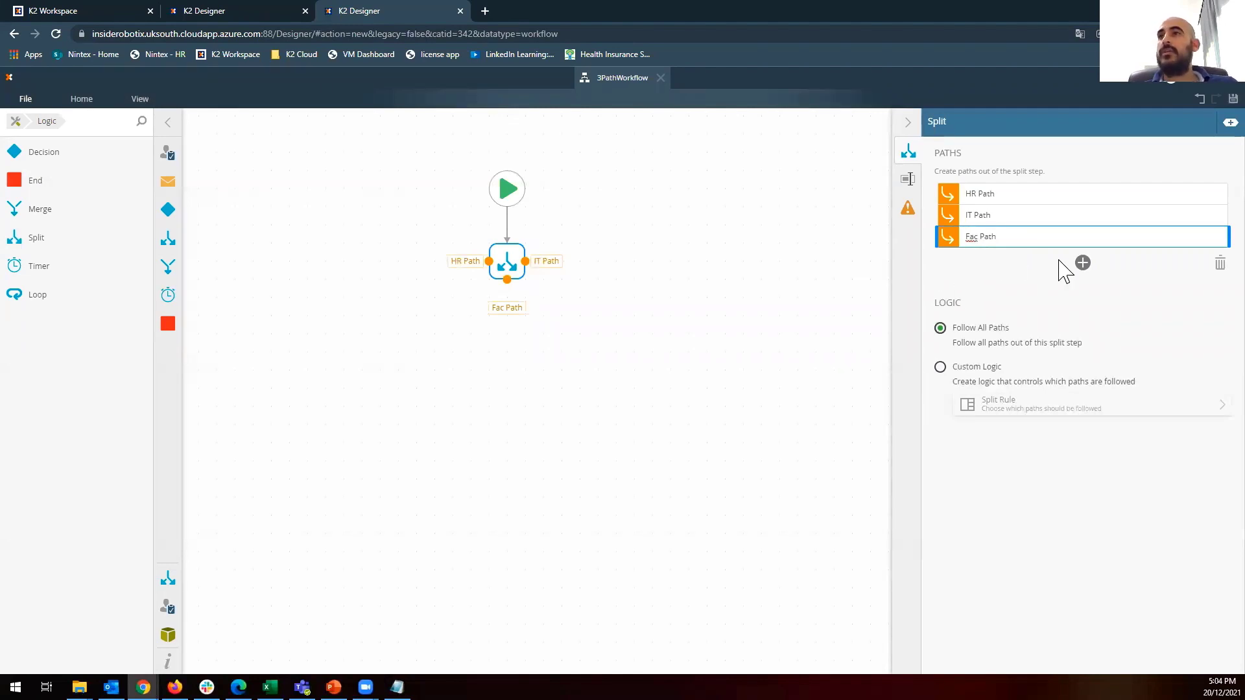
click(1082, 263)
click(1082, 295)
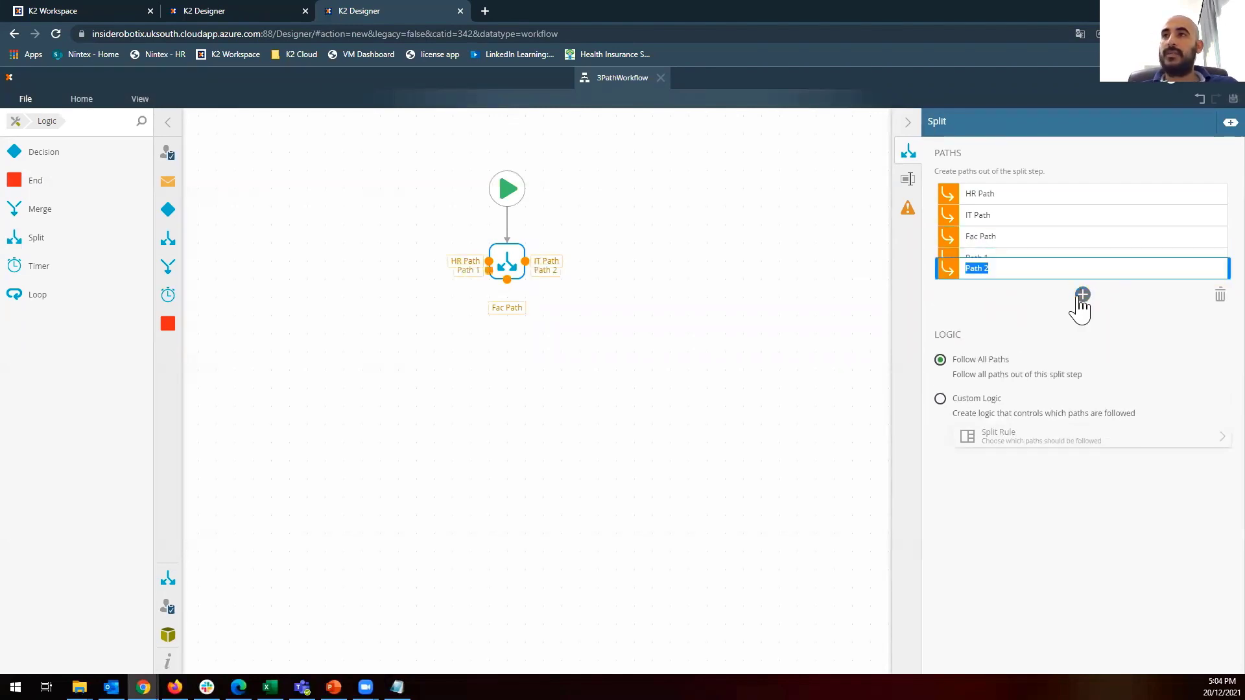
click(1082, 306)
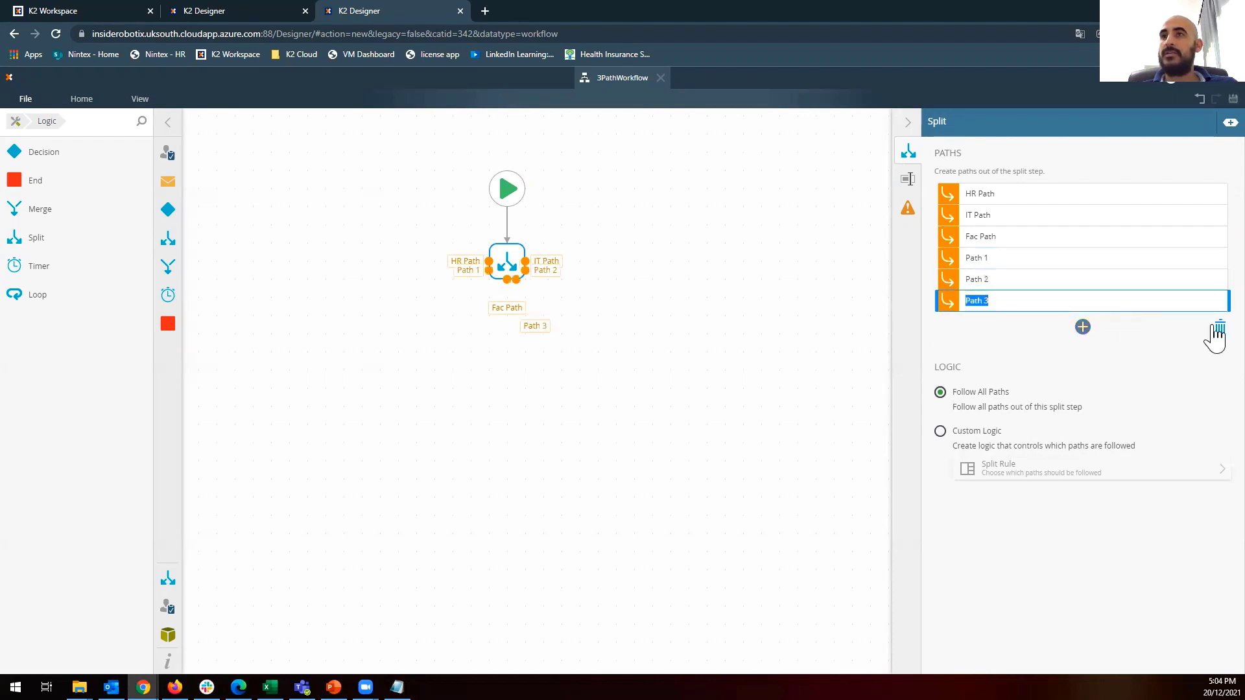
click(1217, 332)
click(1216, 310)
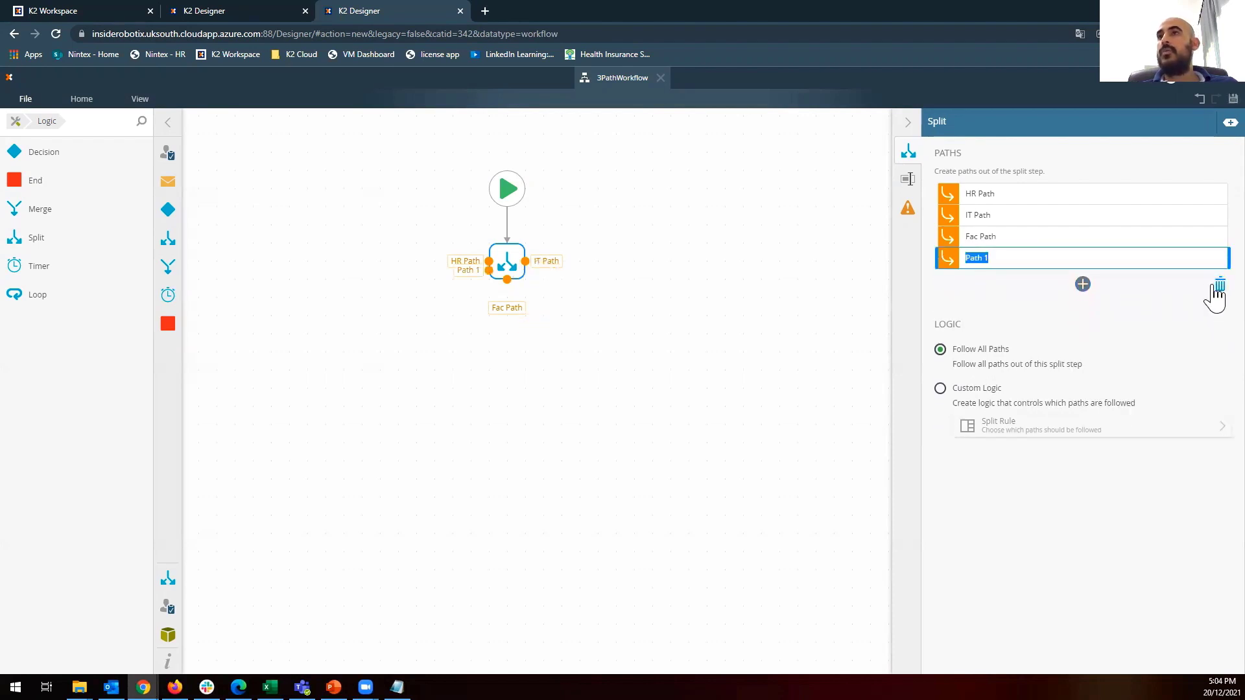
click(1217, 288)
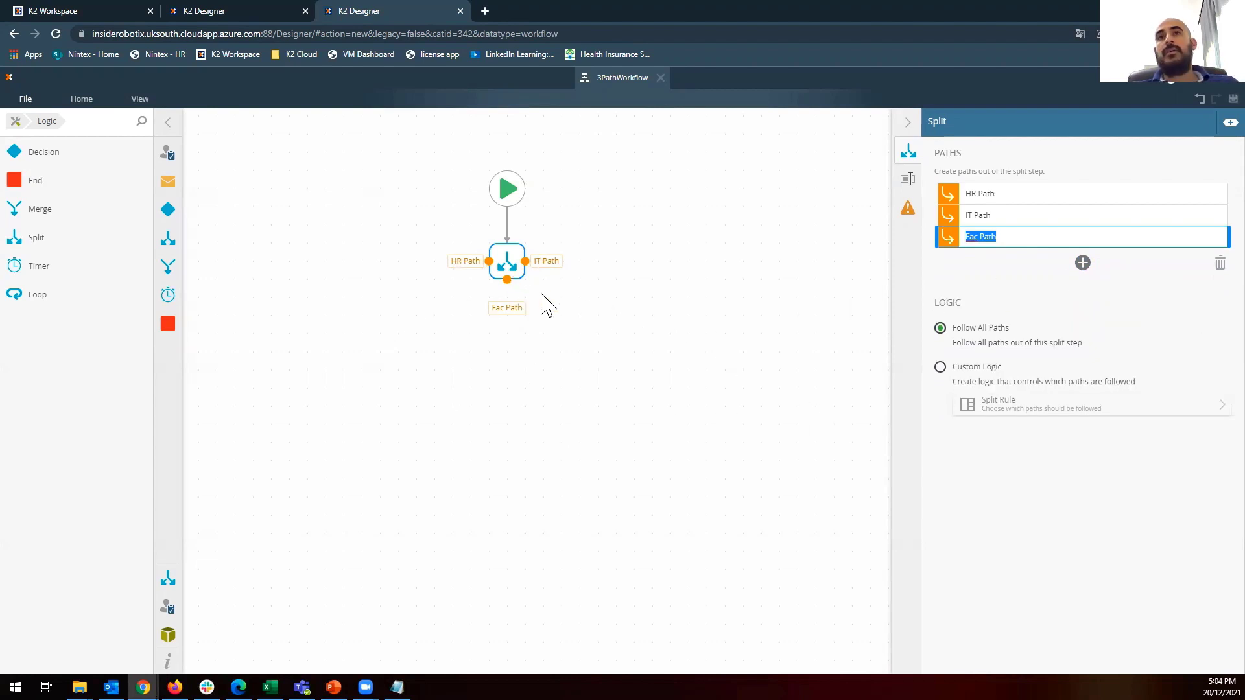
Add a Task step connected to the split's IT Path and name it IT Task.
drag(167, 154, 624, 305)
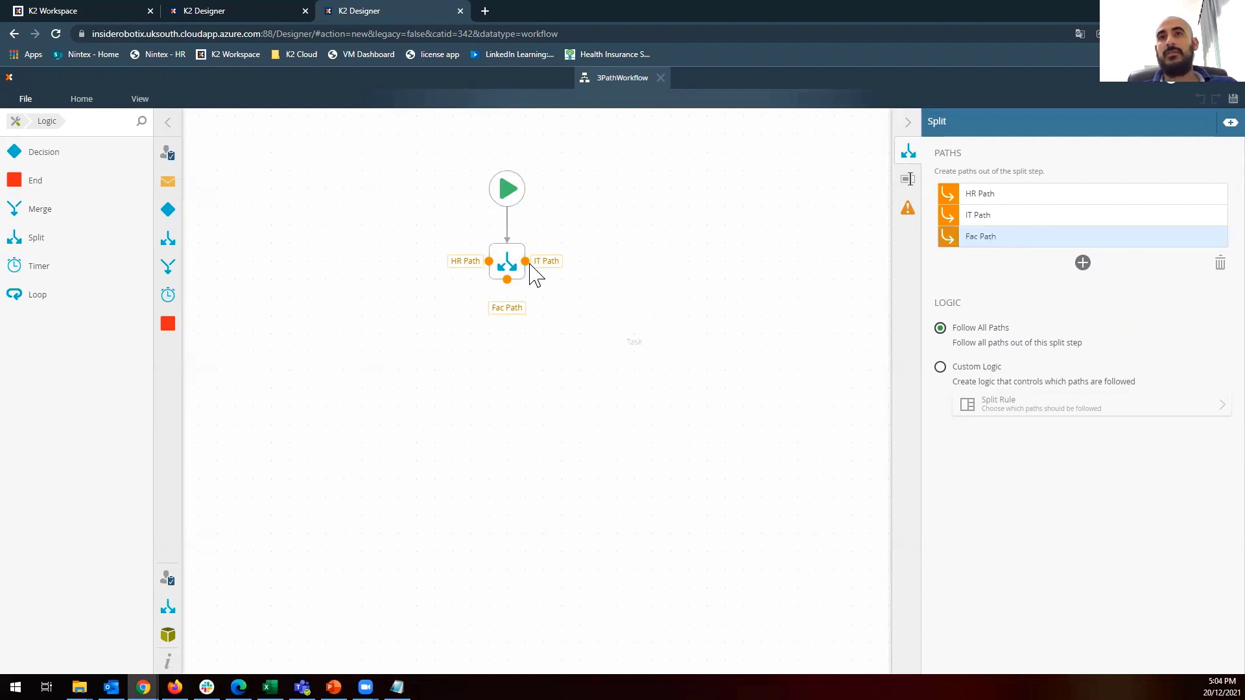
drag(527, 277, 638, 304)
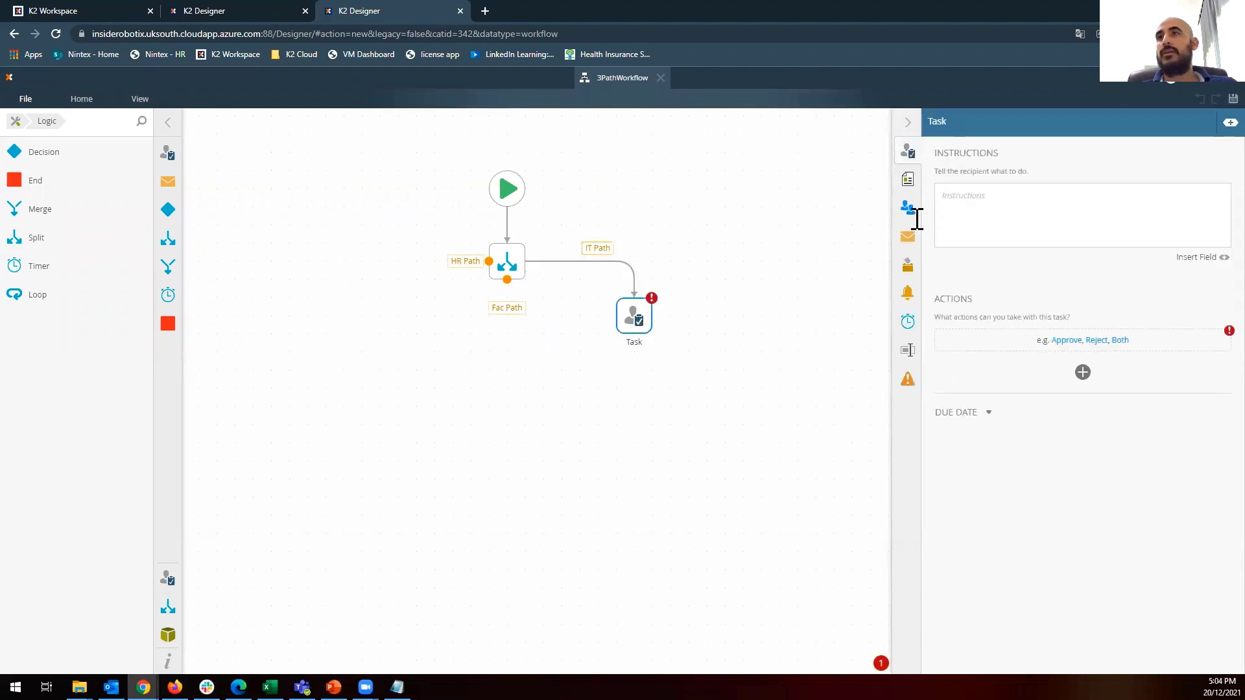
click(908, 350)
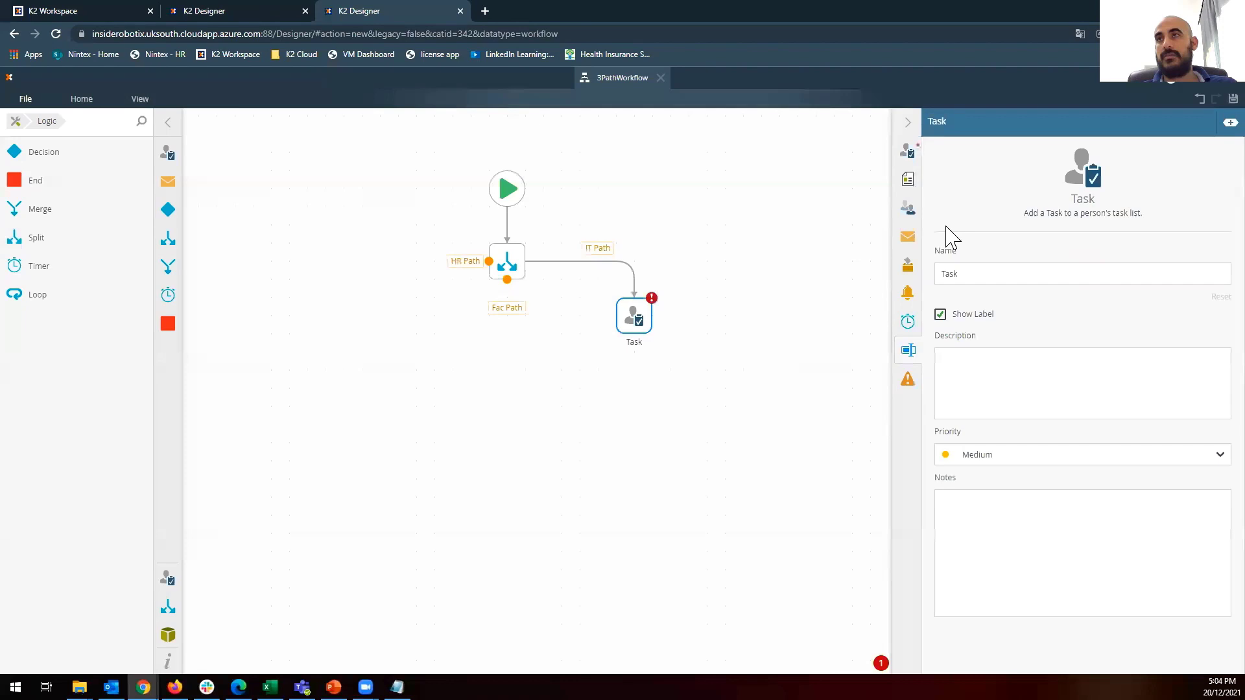
click(944, 273)
text(IT)
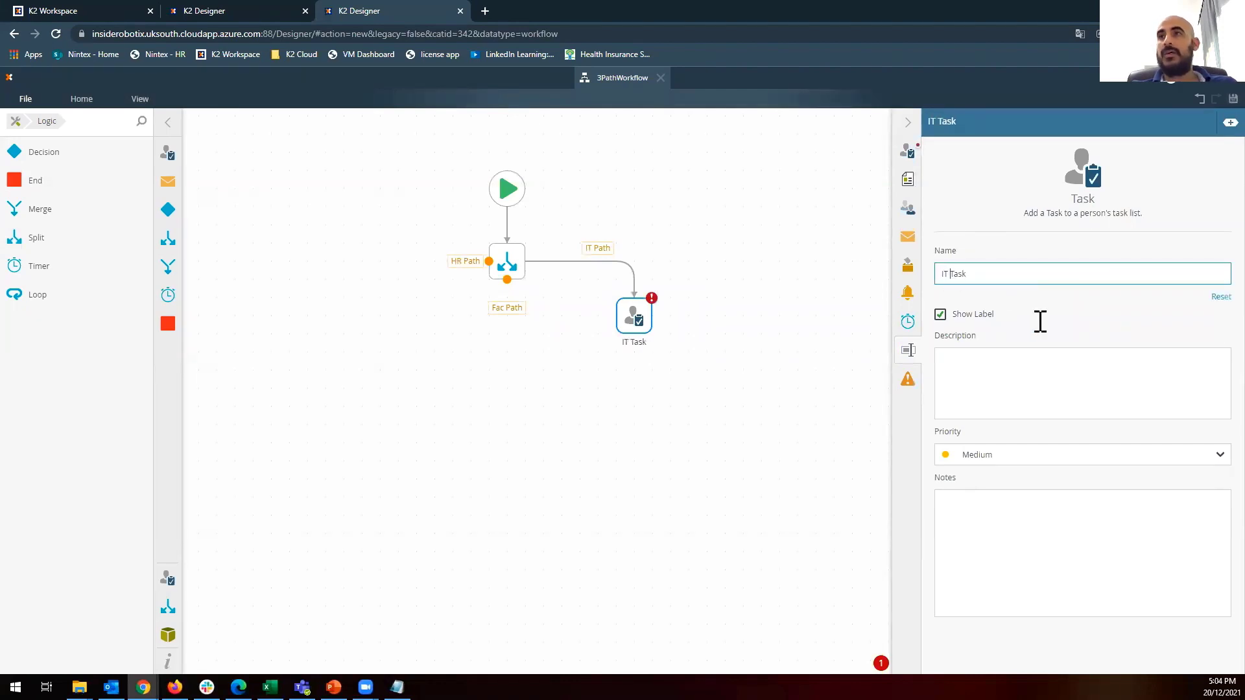
Add an action named Complete to the IT Task.
click(908, 154)
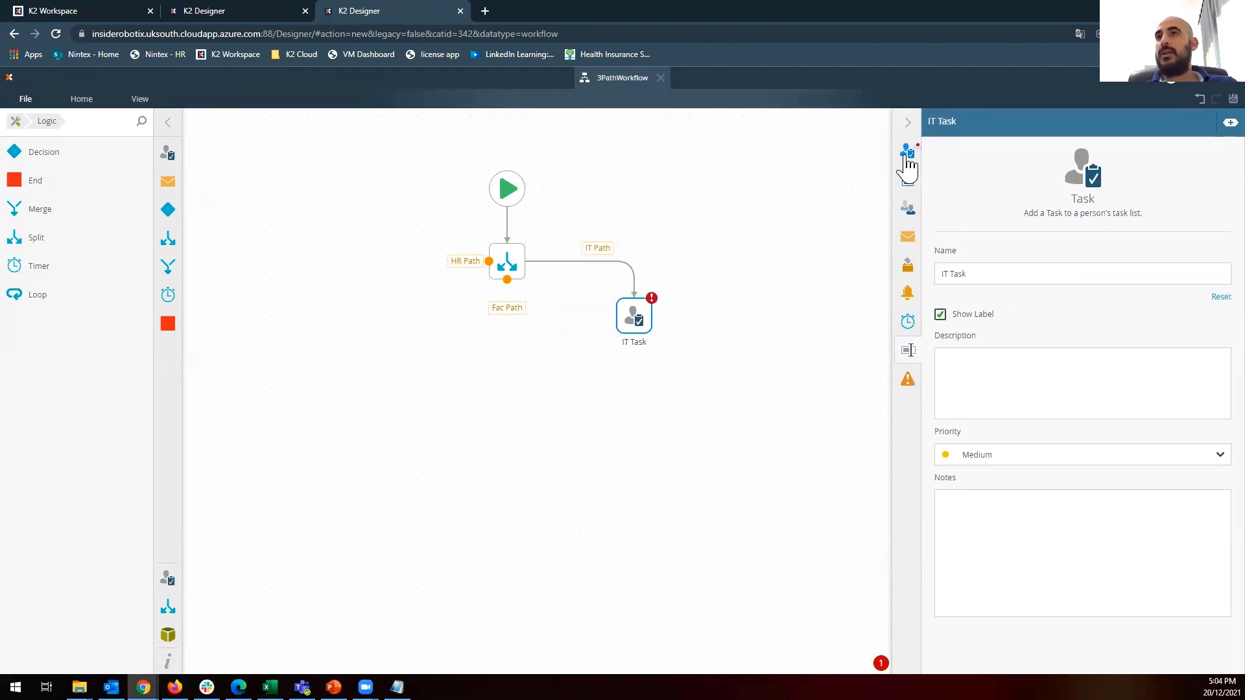
click(1082, 372)
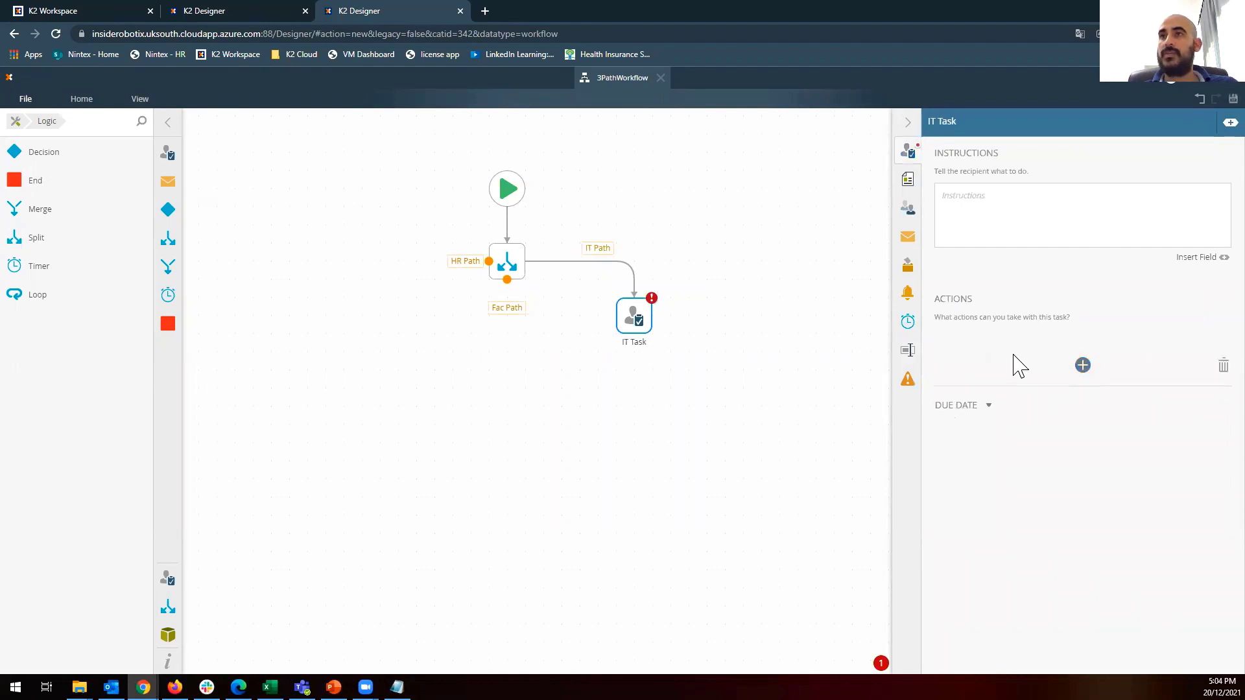
text(S)
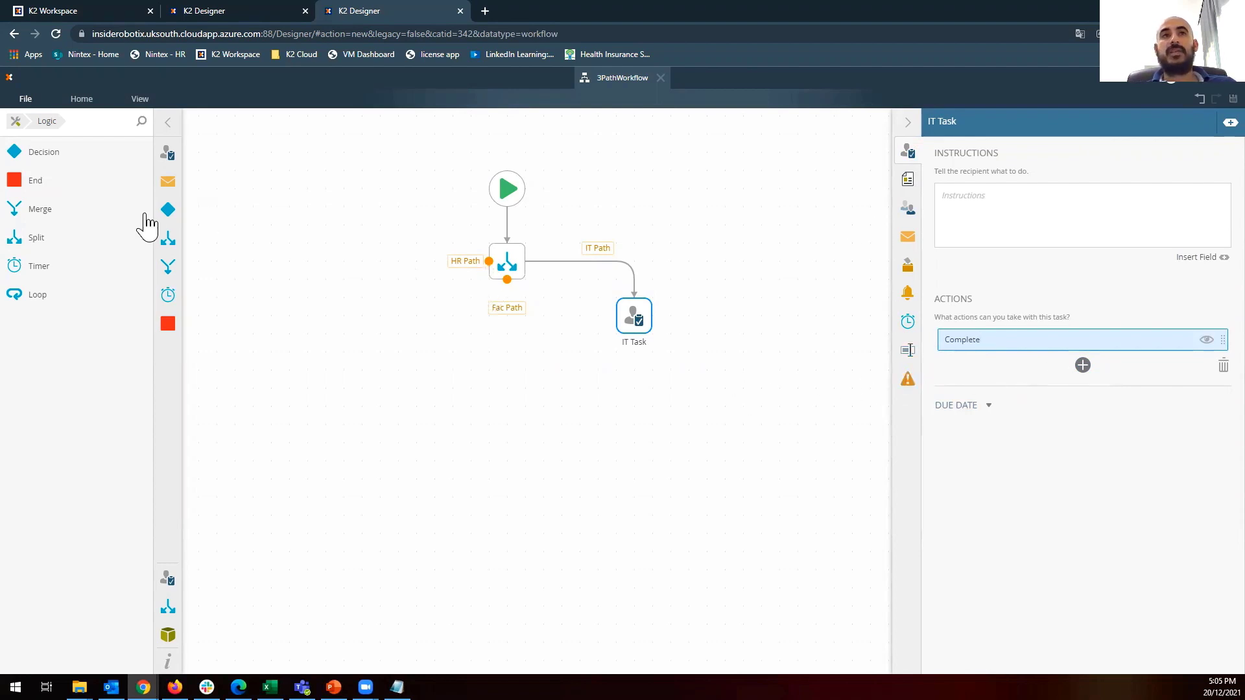
Add a Task step below the split, level with the IT Task, and connect the split's Fac Path to it.
drag(169, 159, 512, 366)
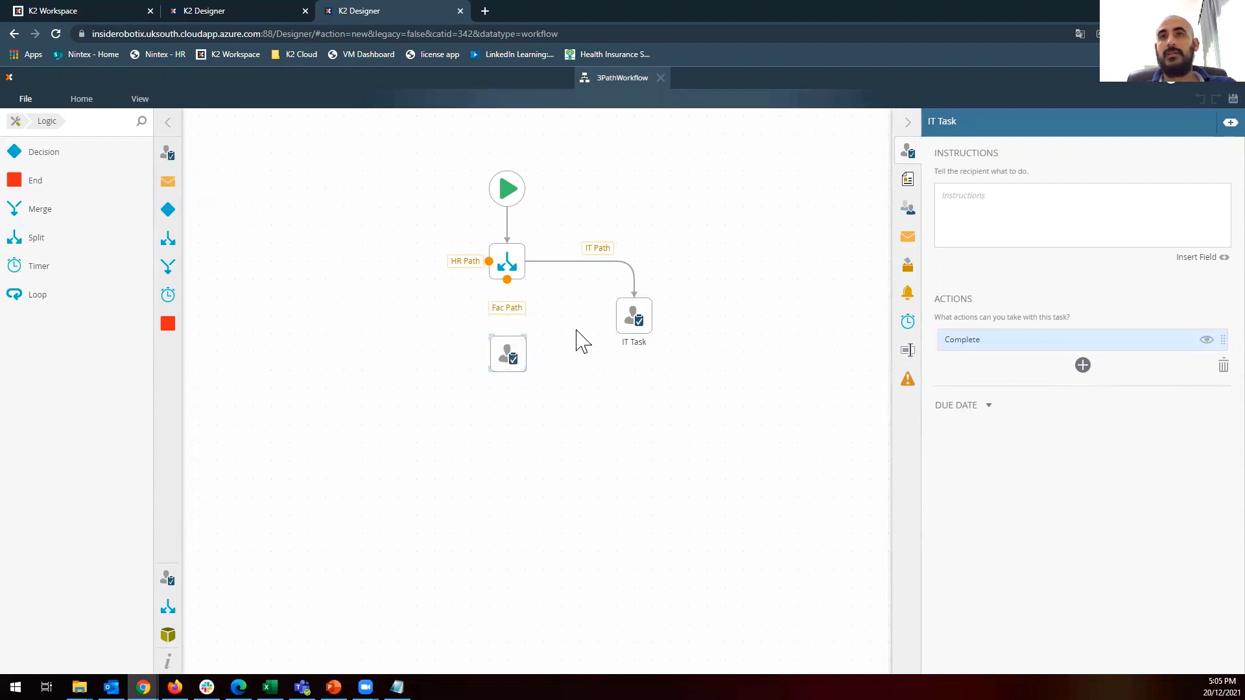
drag(639, 324, 650, 367)
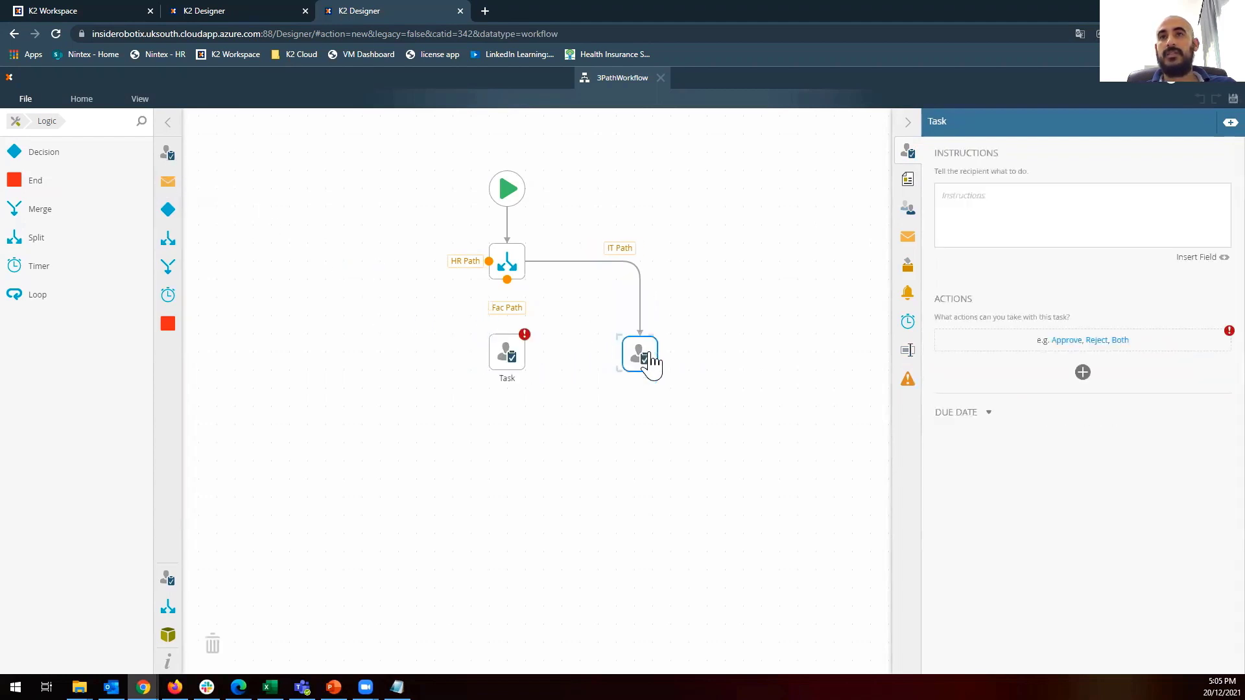
drag(505, 283, 512, 344)
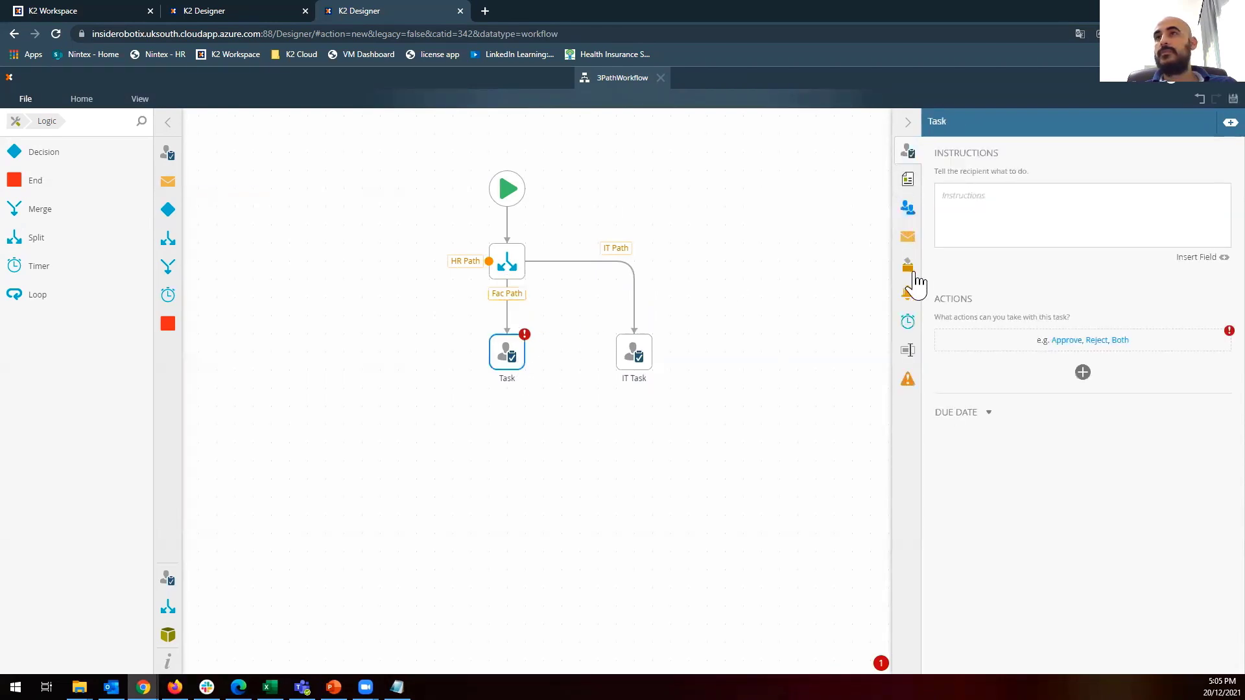
Name the new task on the Fac Path Fac Task and give it an action named Complete.
click(945, 273)
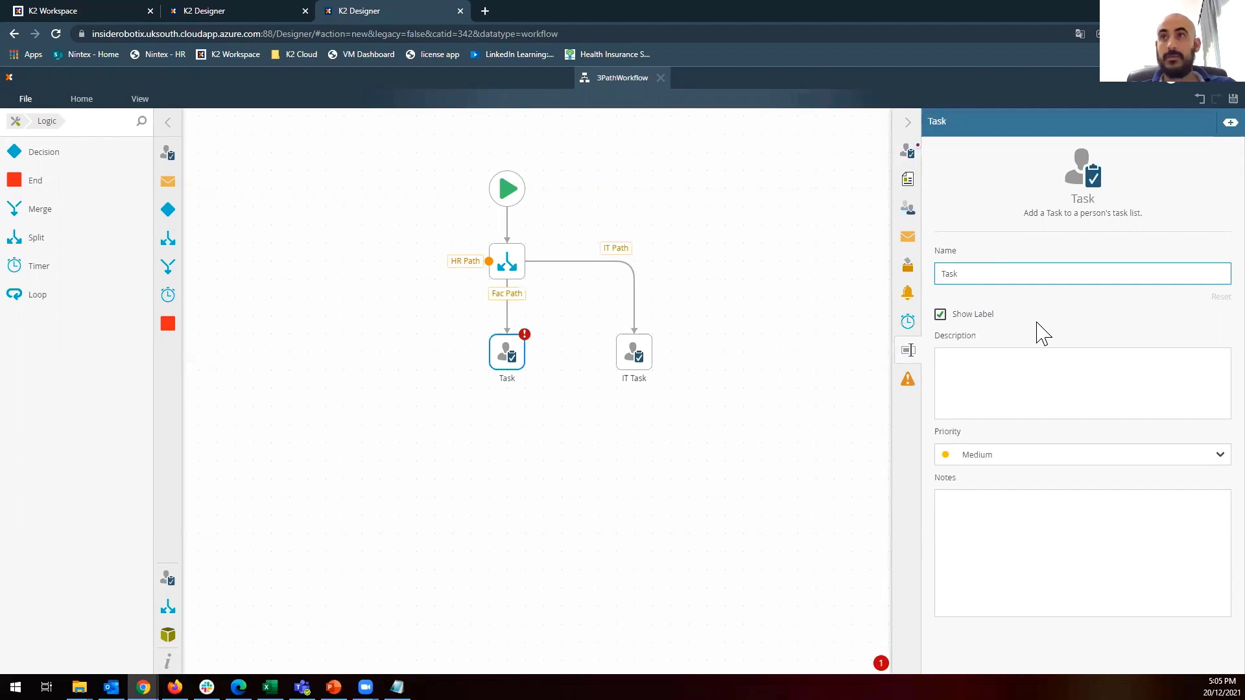
text(Fac)
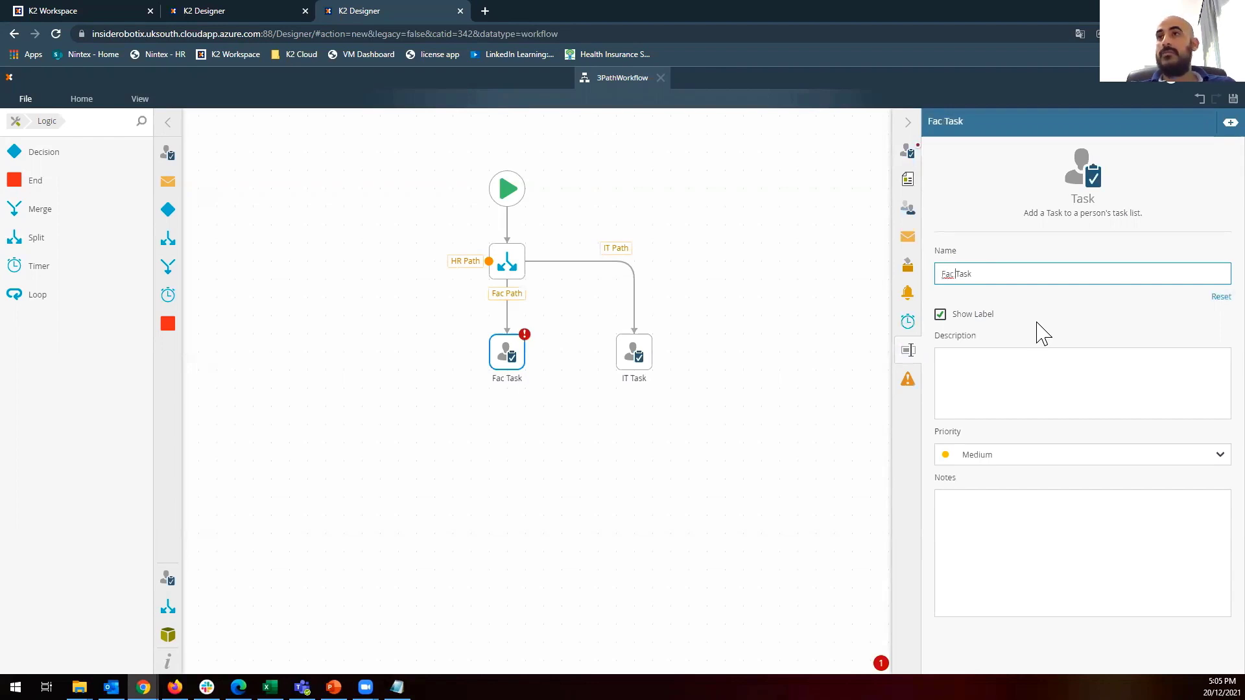
scroll(1038, 272, down, 5)
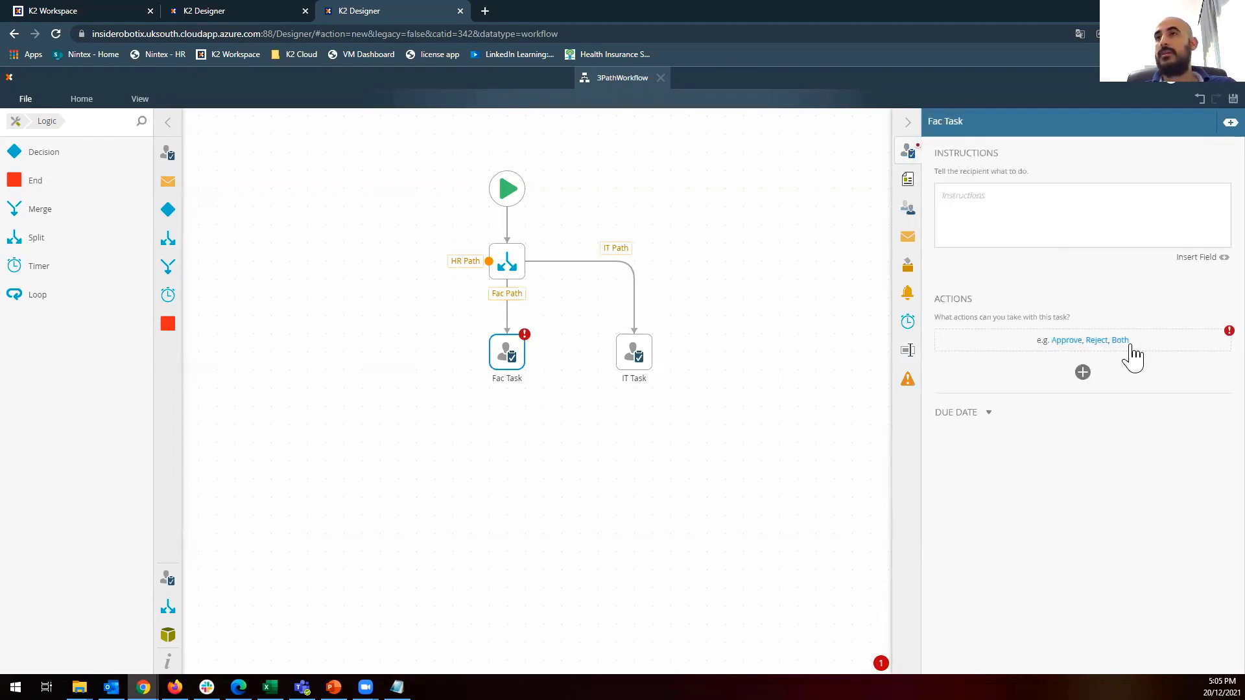
click(1080, 374)
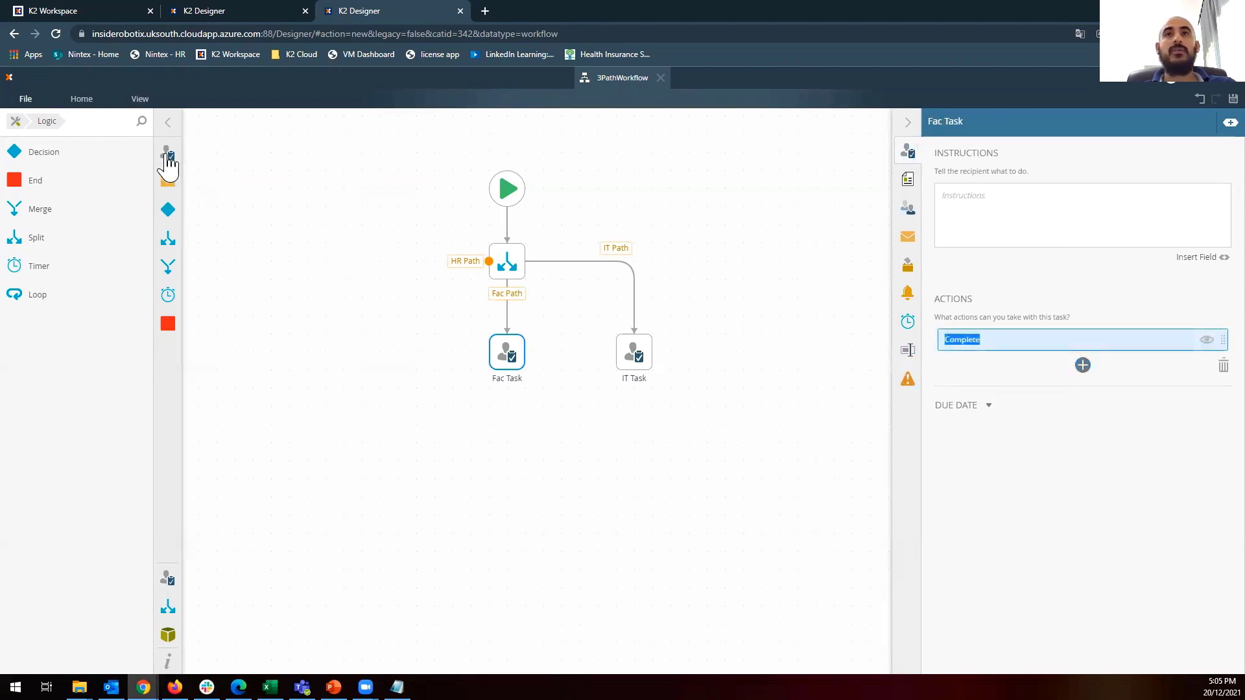
Add a Task step named HR Task on the split's HR Path and give it a Complete action.
drag(167, 155, 384, 367)
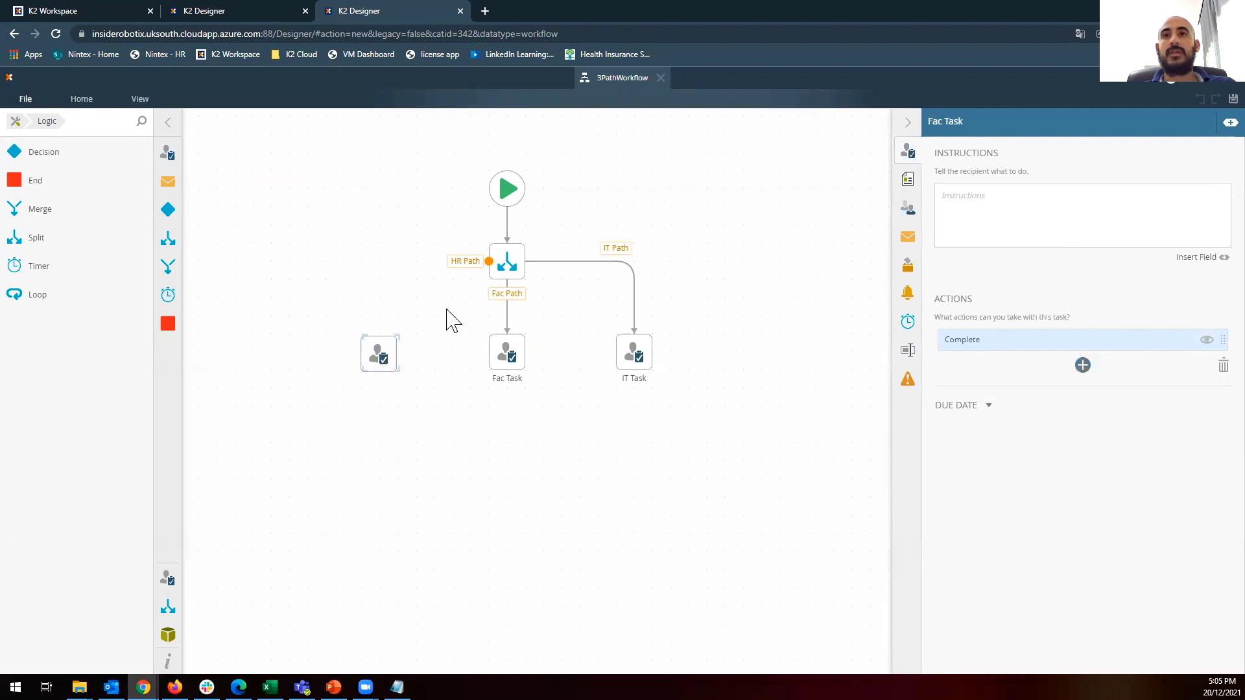
drag(488, 260, 381, 353)
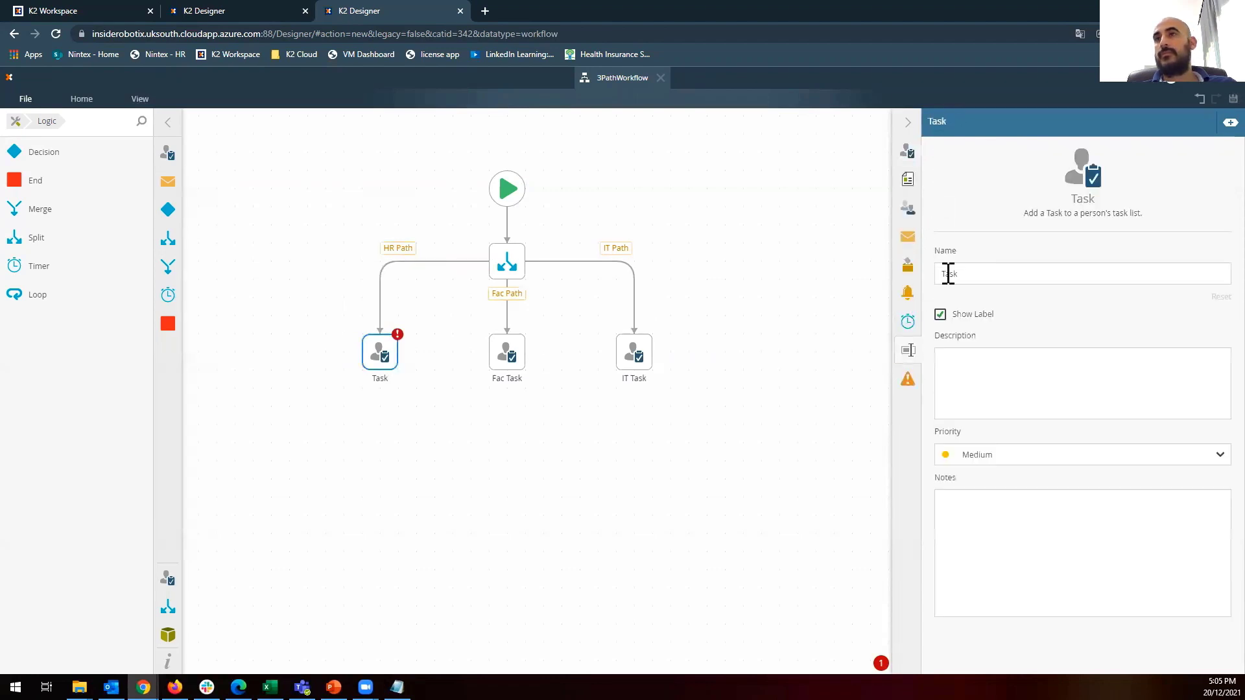
click(946, 273)
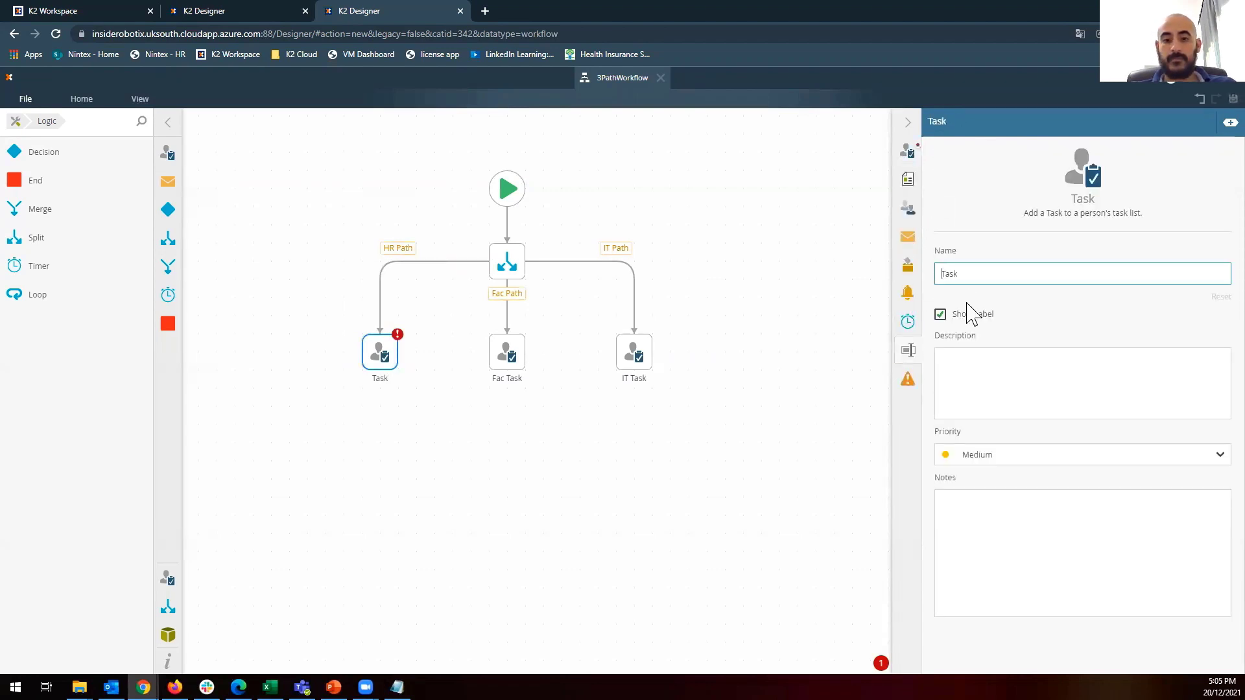
text(HR)
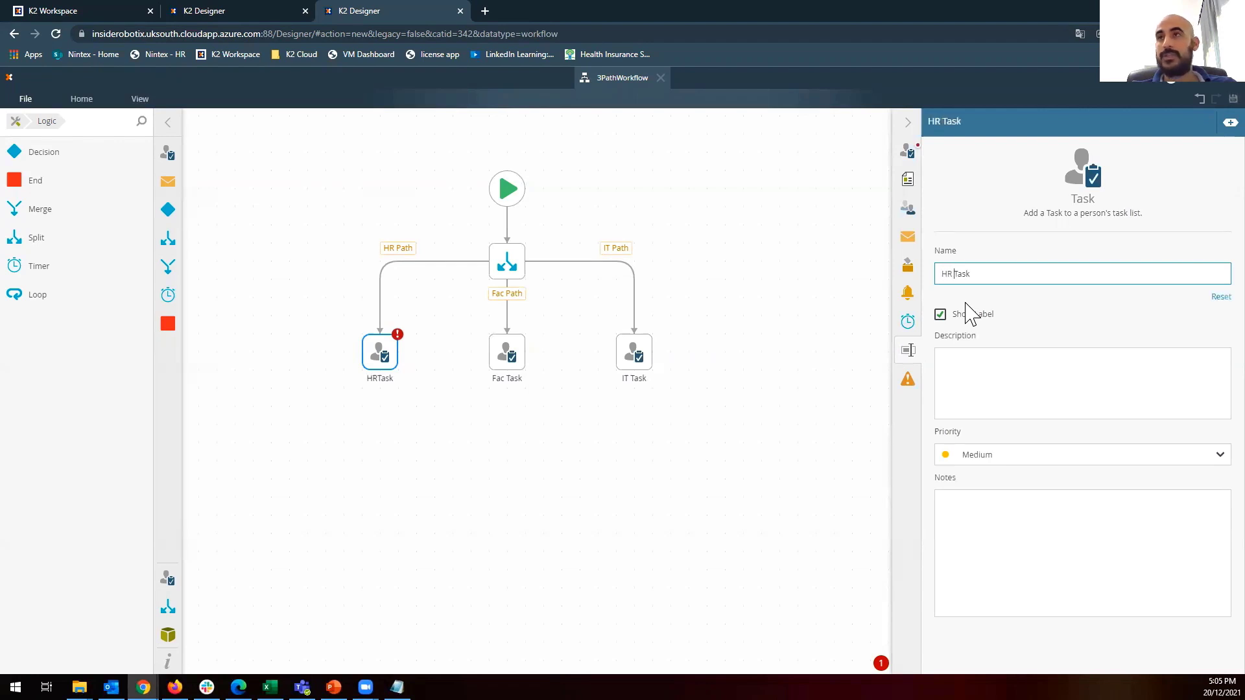
click(908, 153)
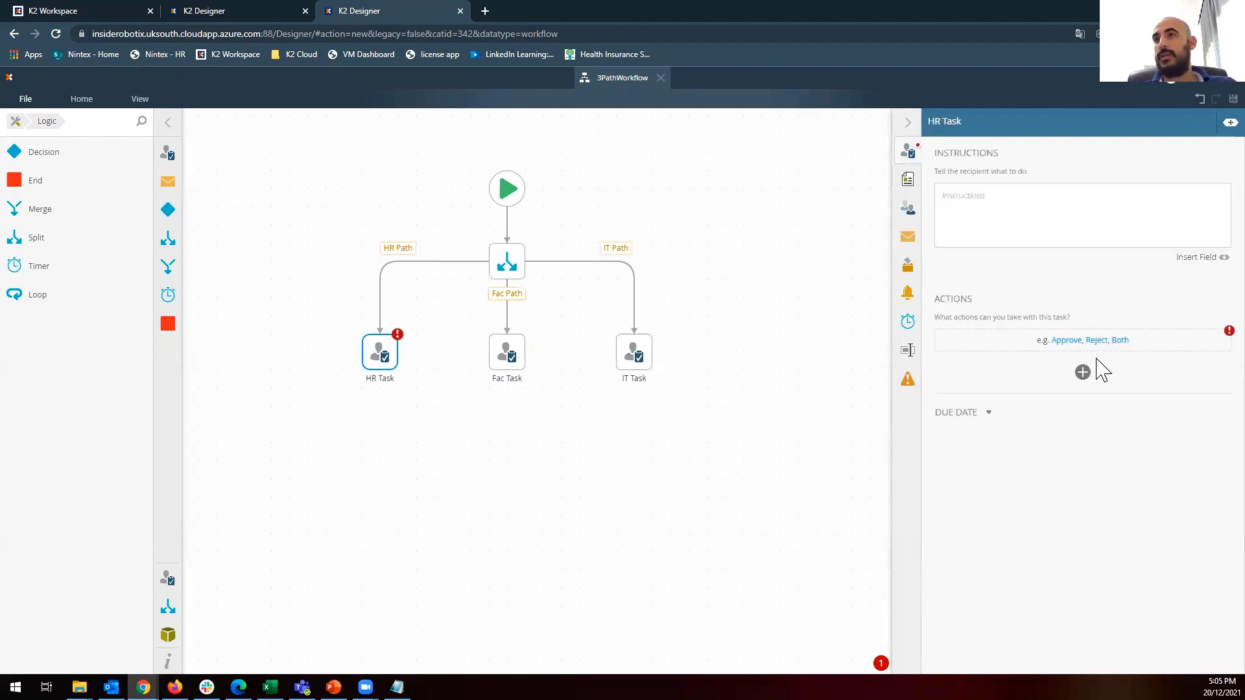
click(1082, 373)
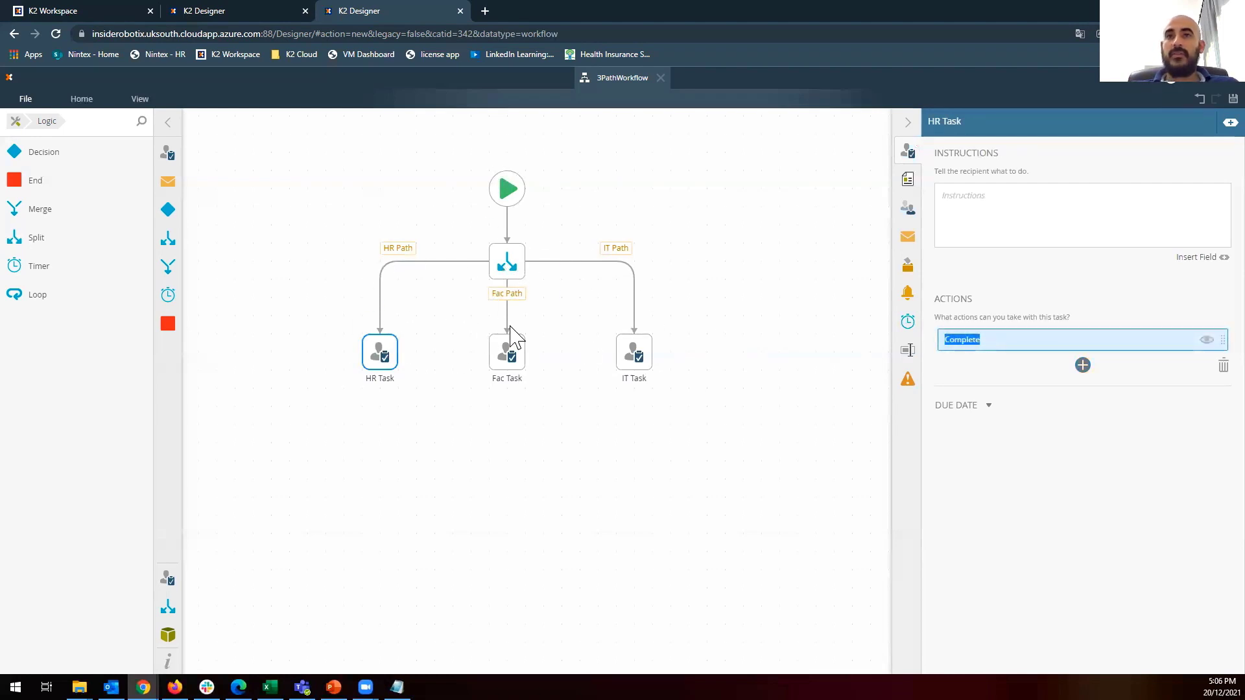
Rename the Split step as First Split.
click(506, 264)
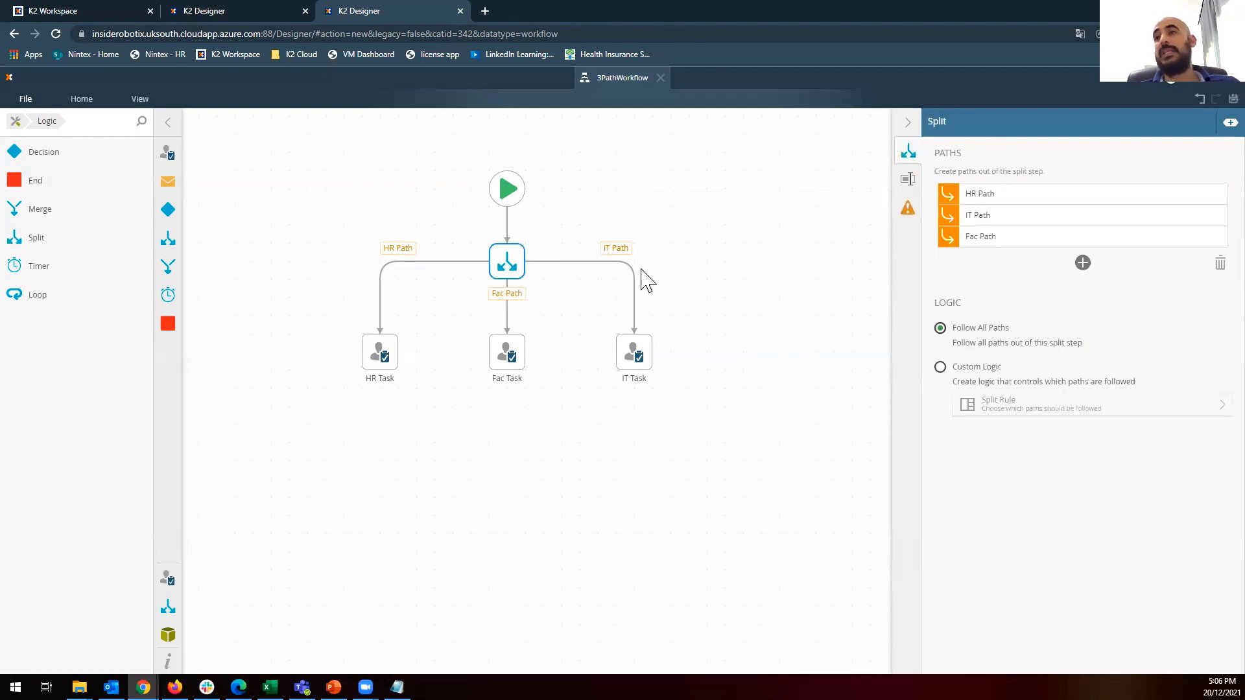
click(911, 183)
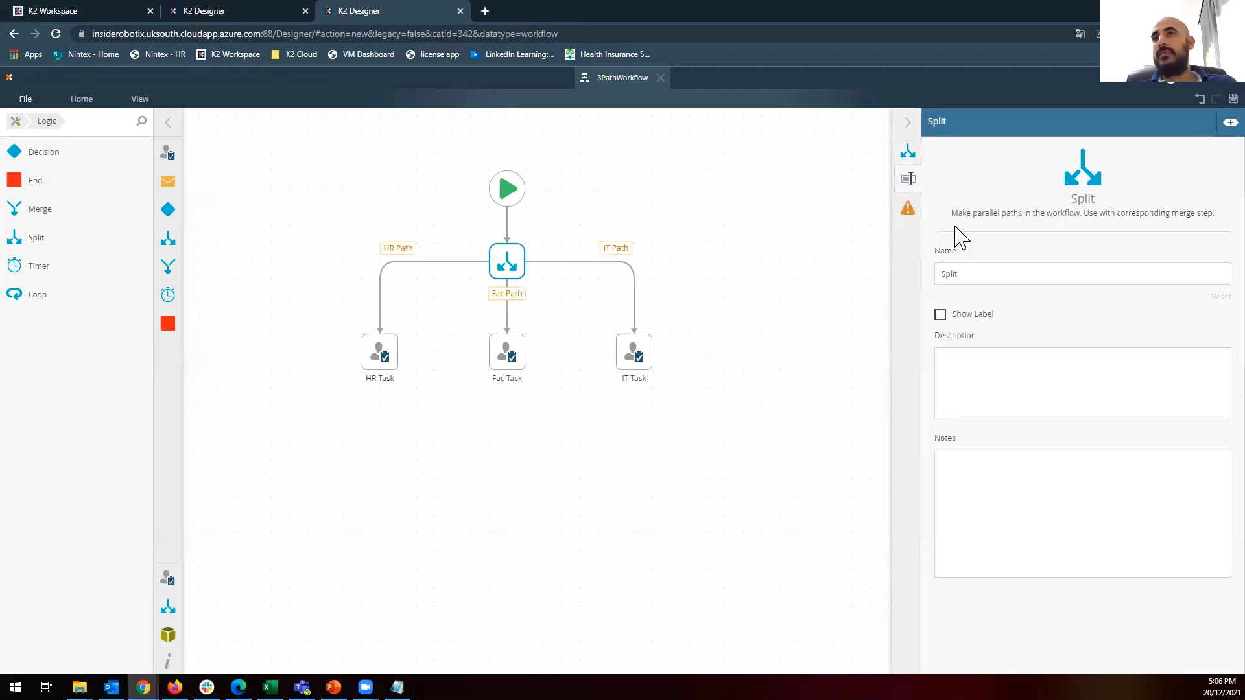
click(948, 274)
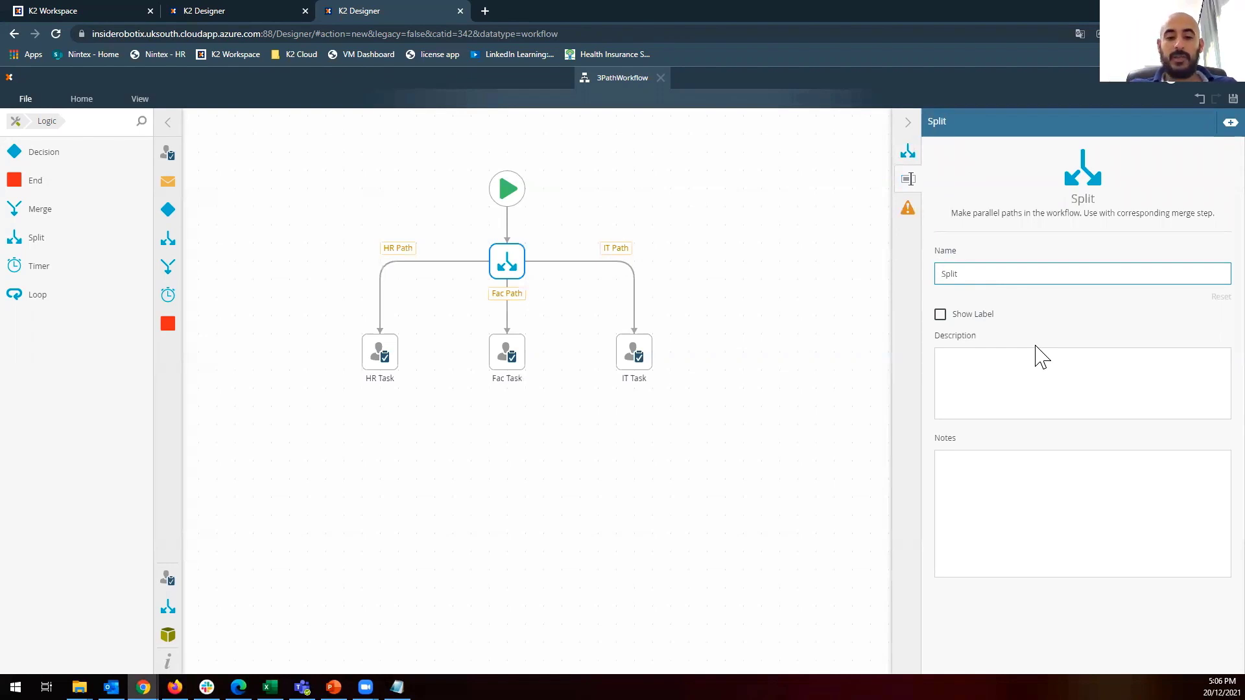
text(First)
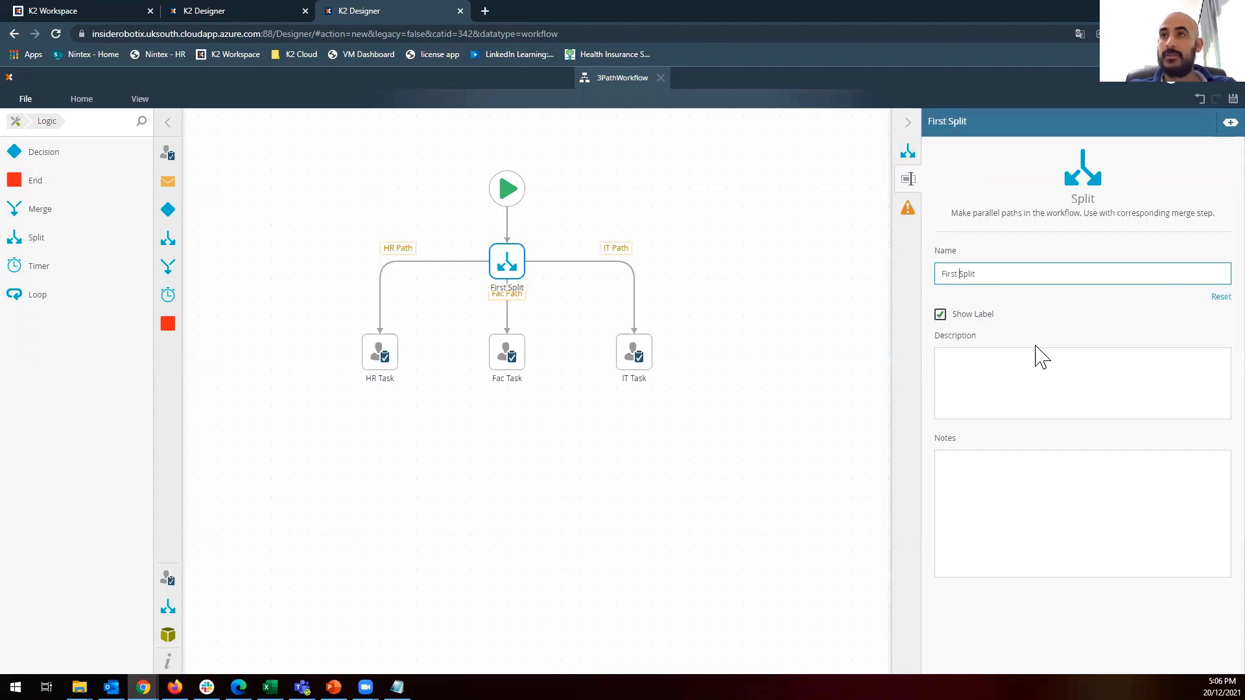
click(740, 418)
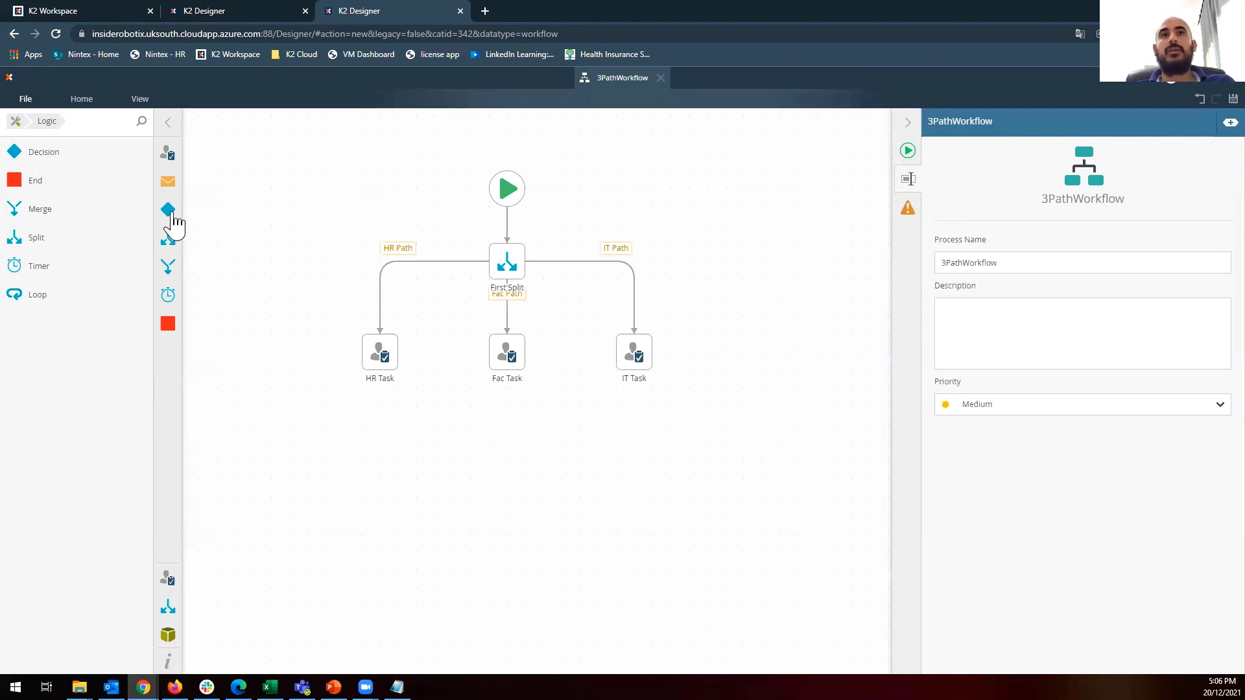
Add a Decision step below each of the IT, Fac and HR tasks and connect each task to its decision.
drag(168, 211, 639, 445)
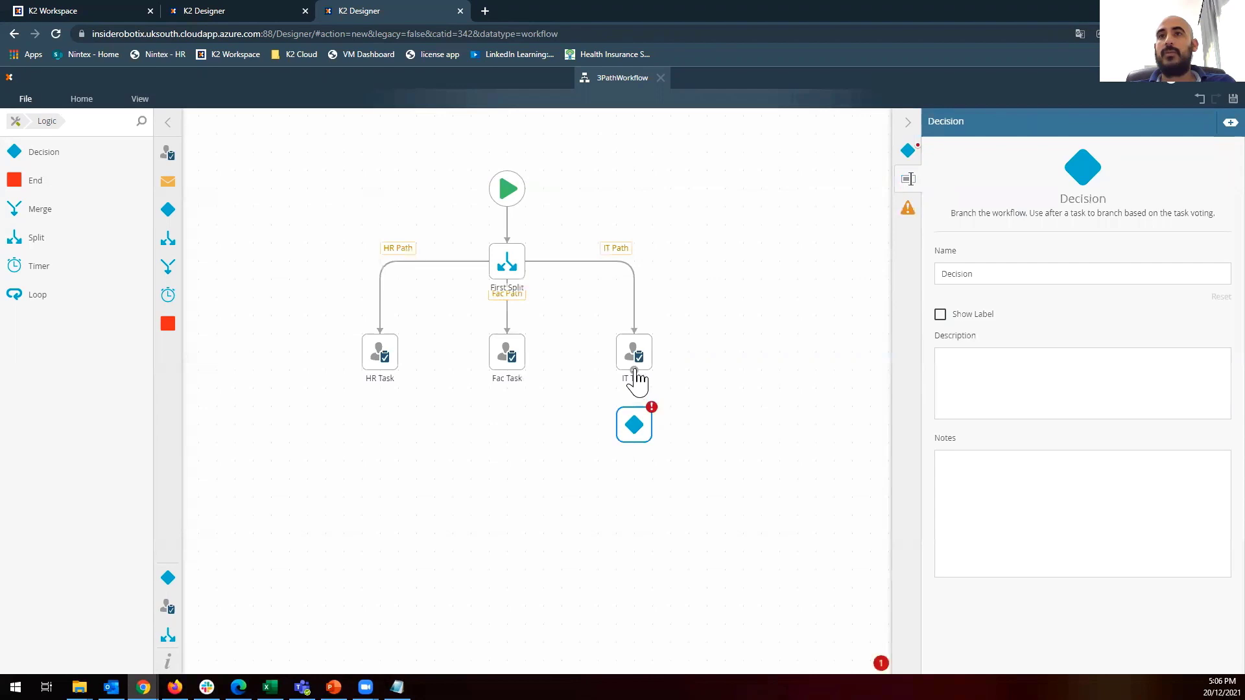
drag(634, 371, 635, 425)
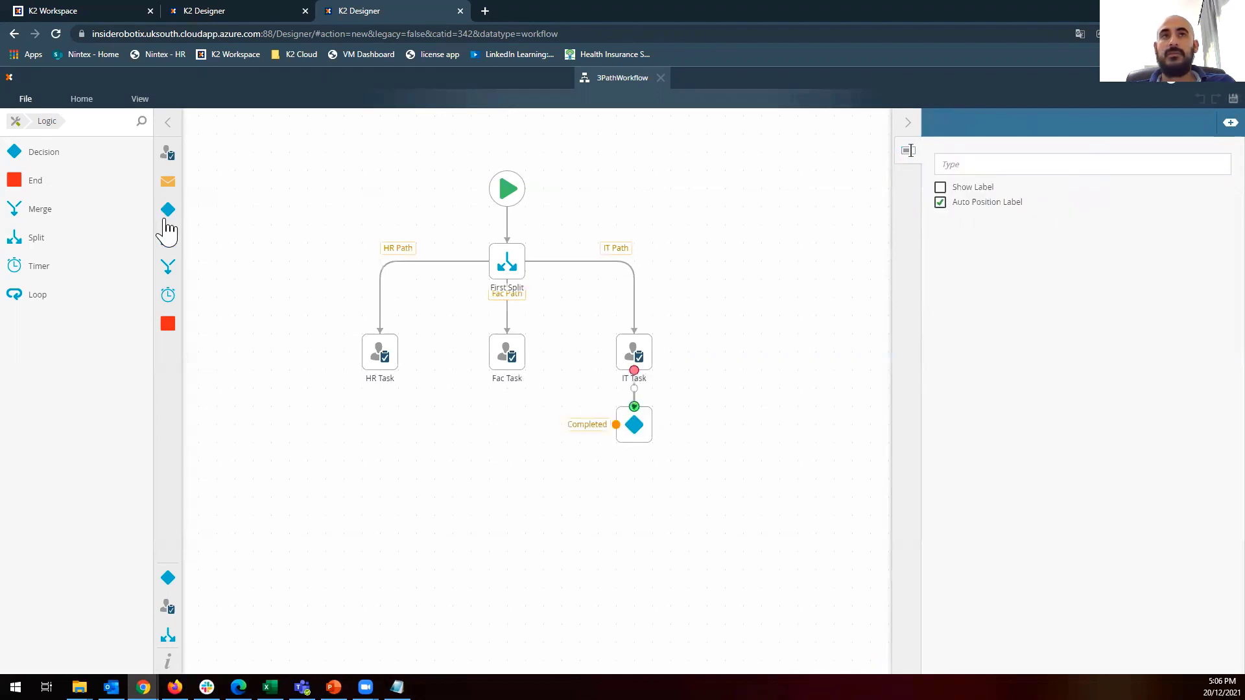
drag(169, 211, 509, 426)
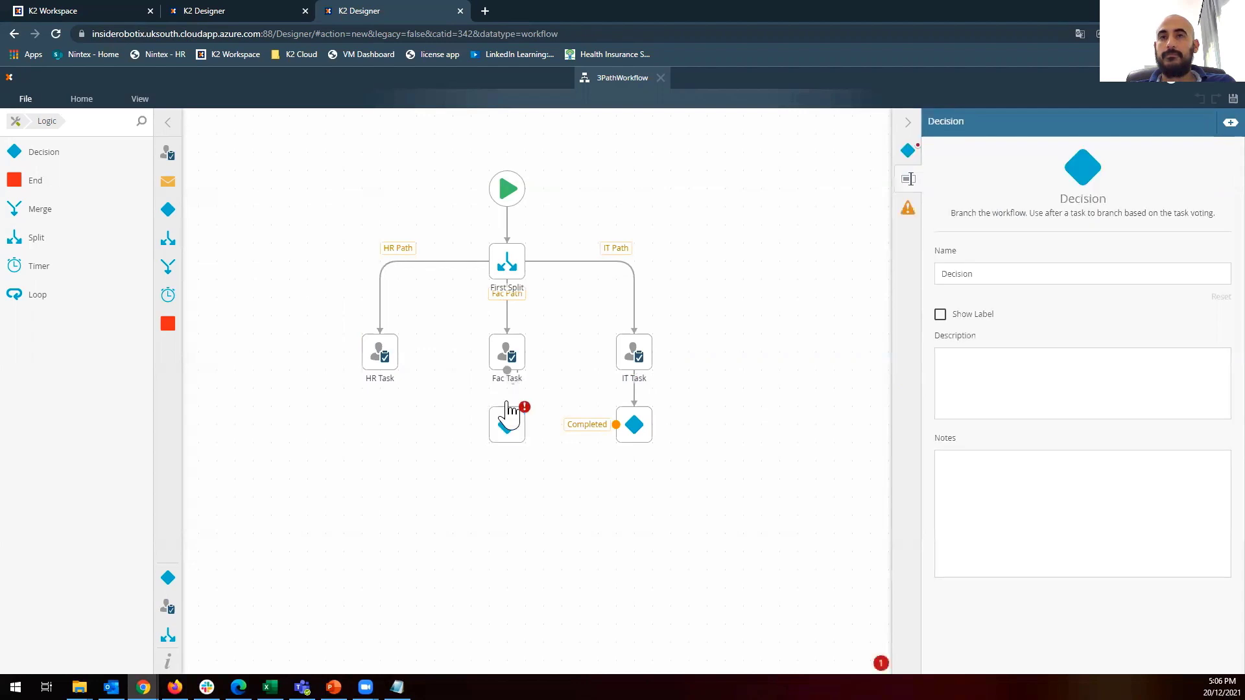
drag(507, 371, 507, 423)
drag(168, 210, 379, 426)
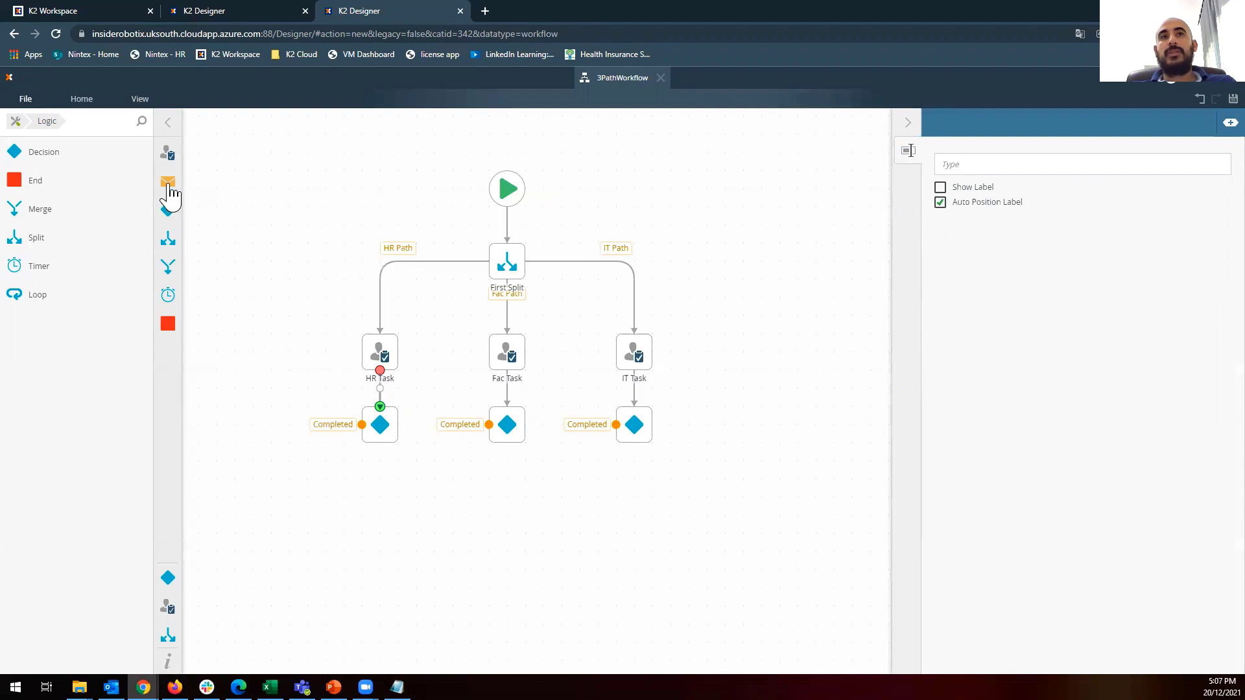
Add a Merge step below the decisions and connect the Completed outcome of all three decisions to it.
drag(169, 192, 507, 517)
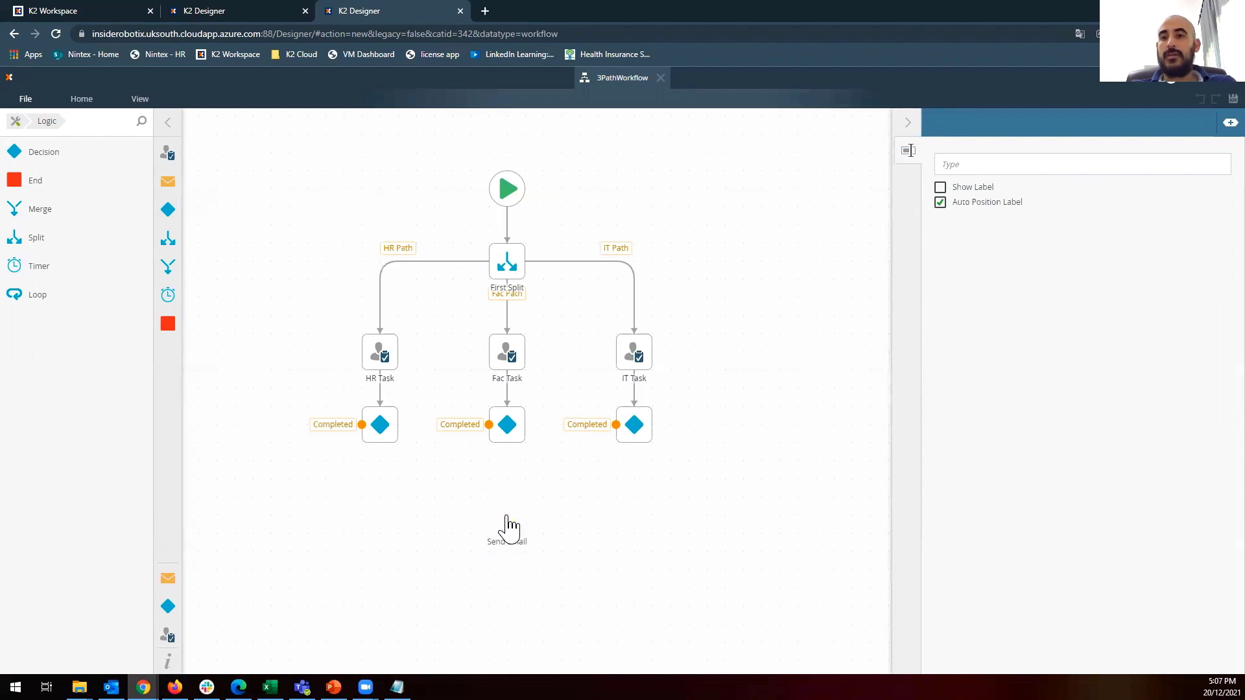
key(Delete)
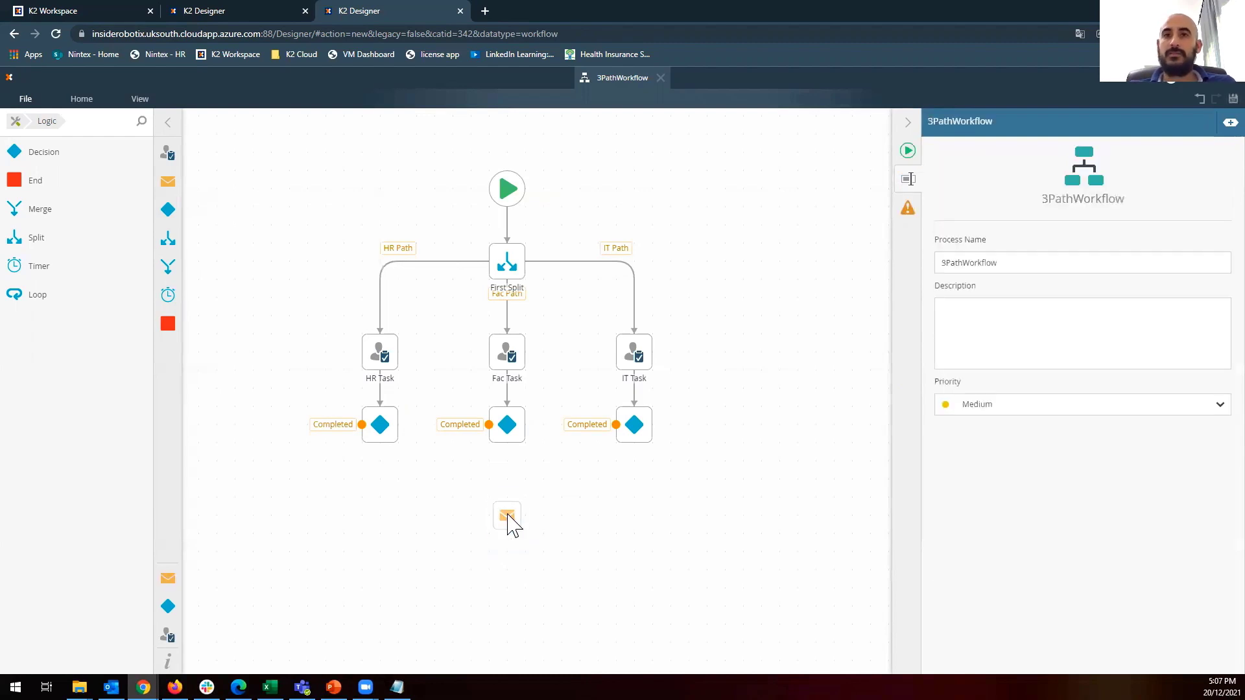
drag(175, 267, 505, 545)
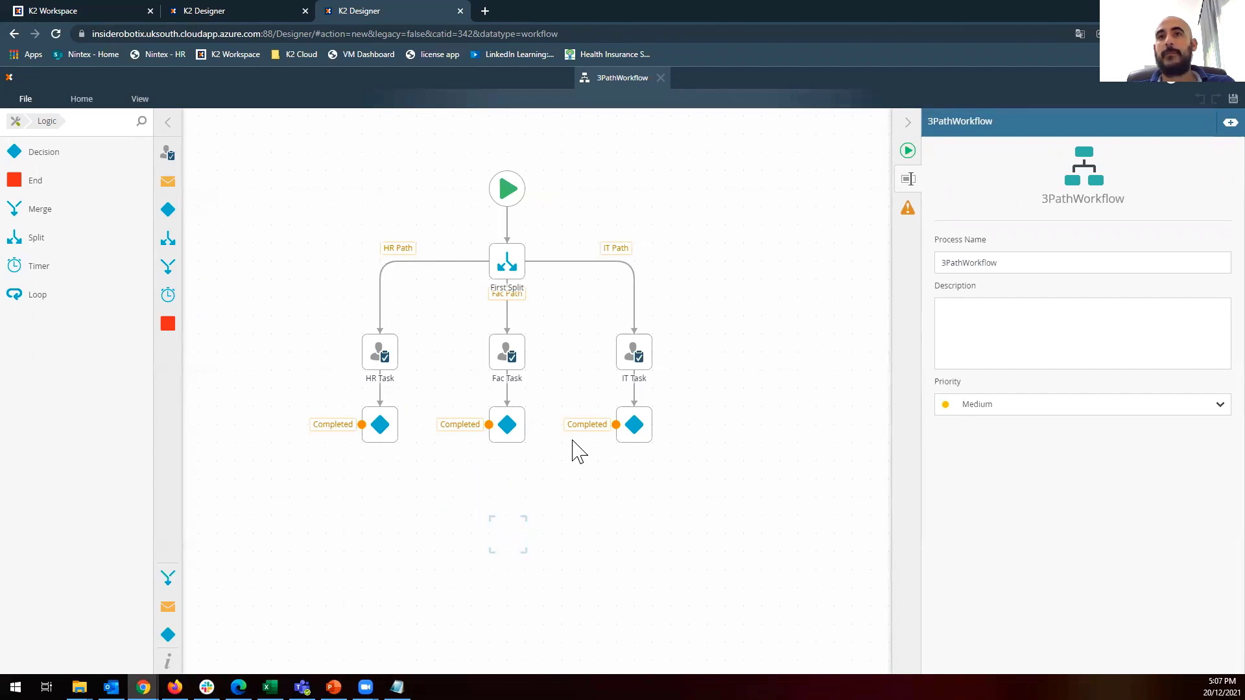
drag(616, 425, 526, 533)
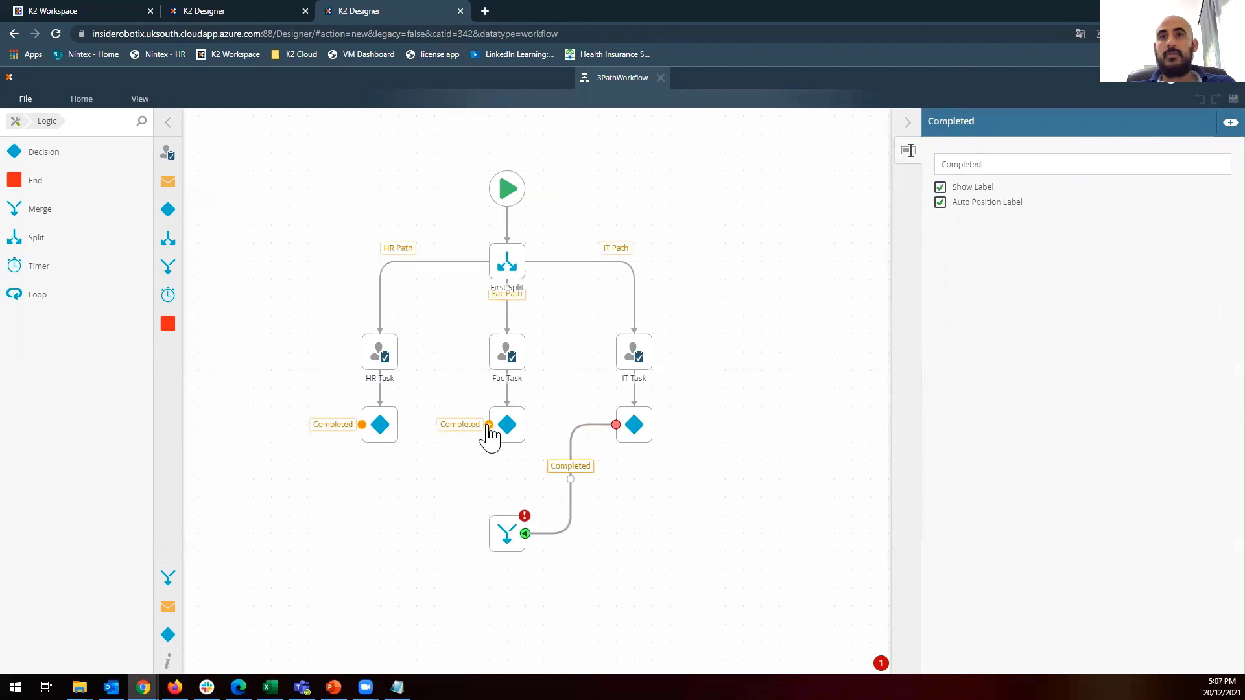
drag(489, 425, 511, 526)
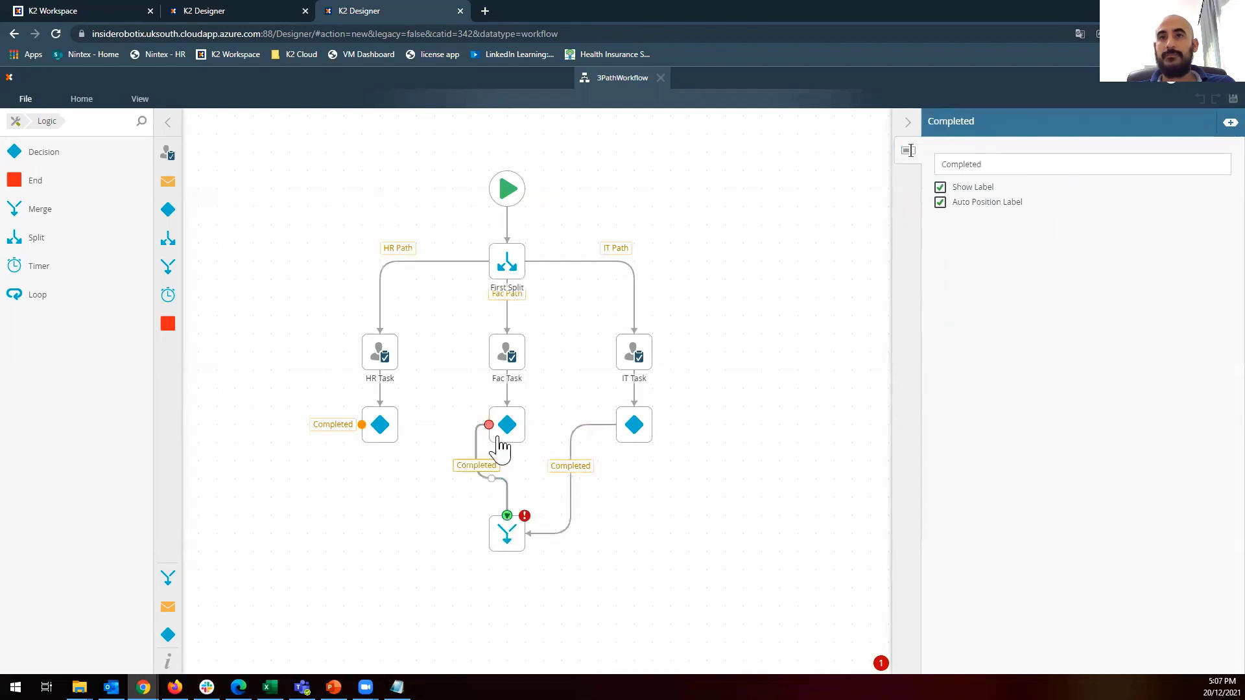
drag(362, 425, 398, 439)
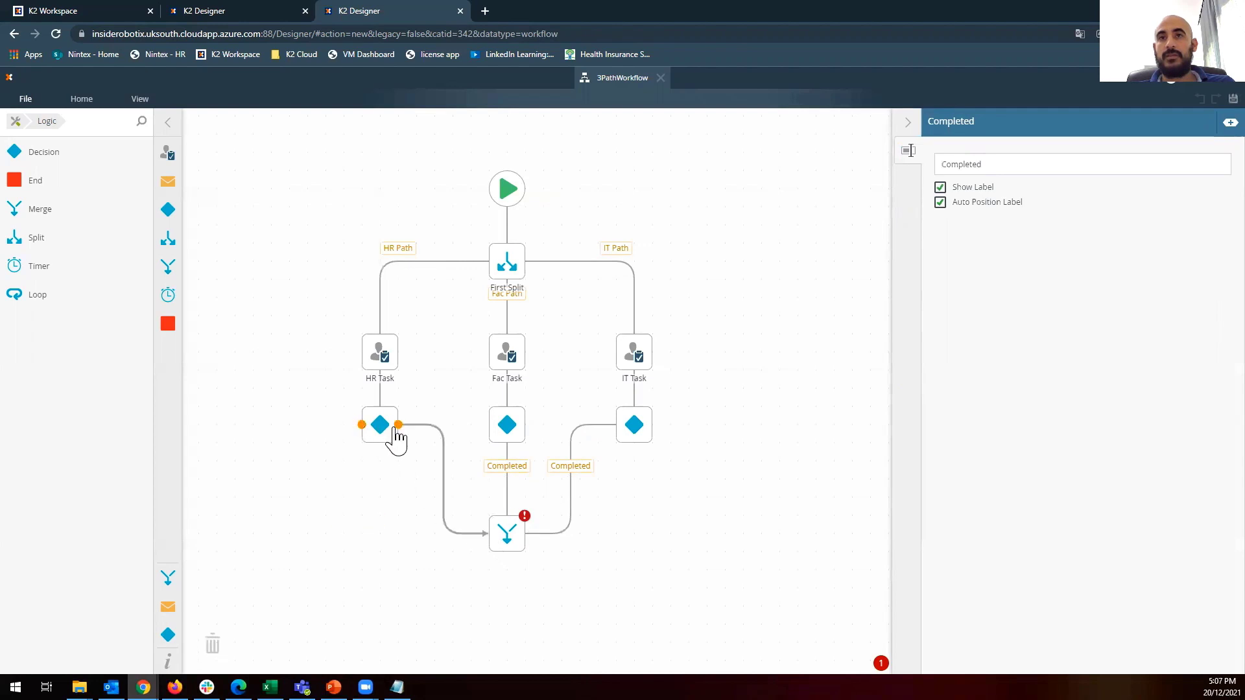
Link the Merge step to First Split.
click(517, 537)
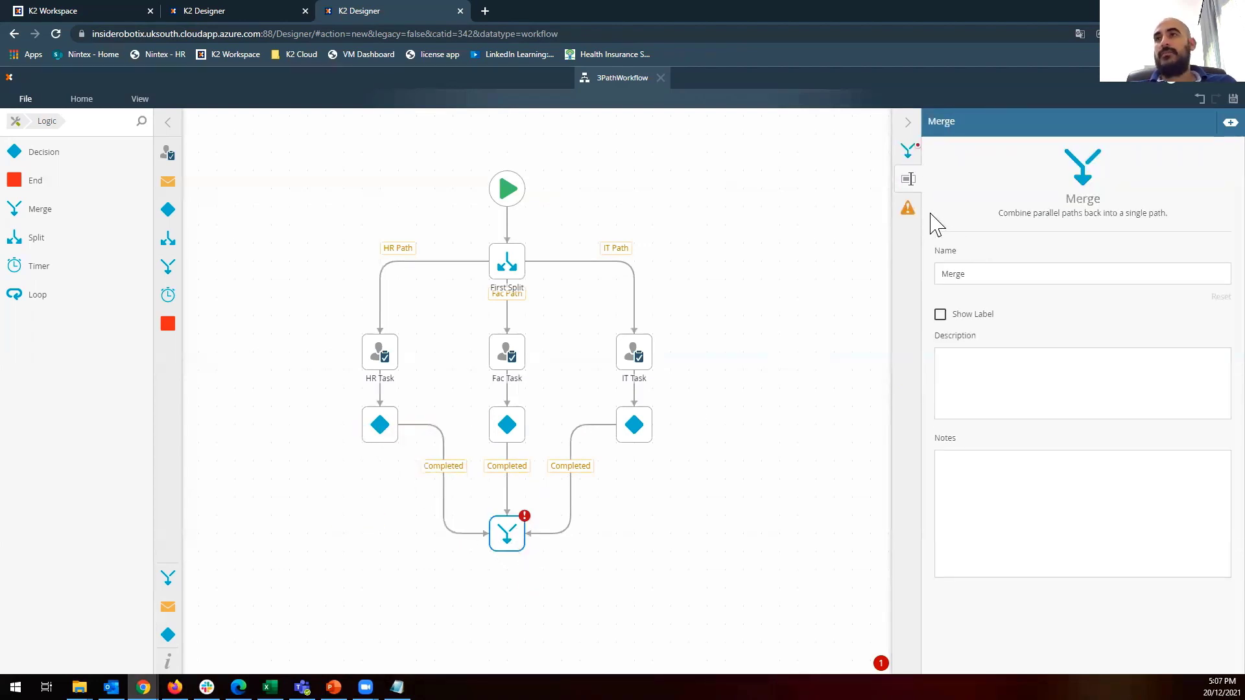
click(908, 153)
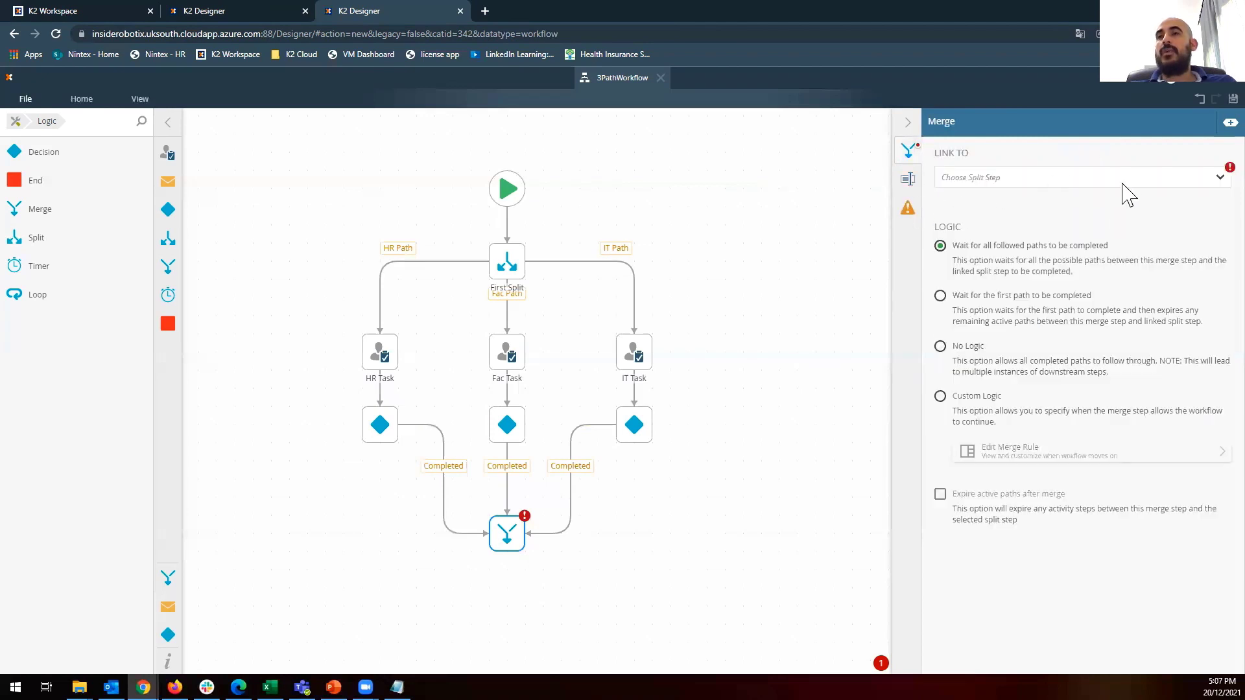
click(1057, 183)
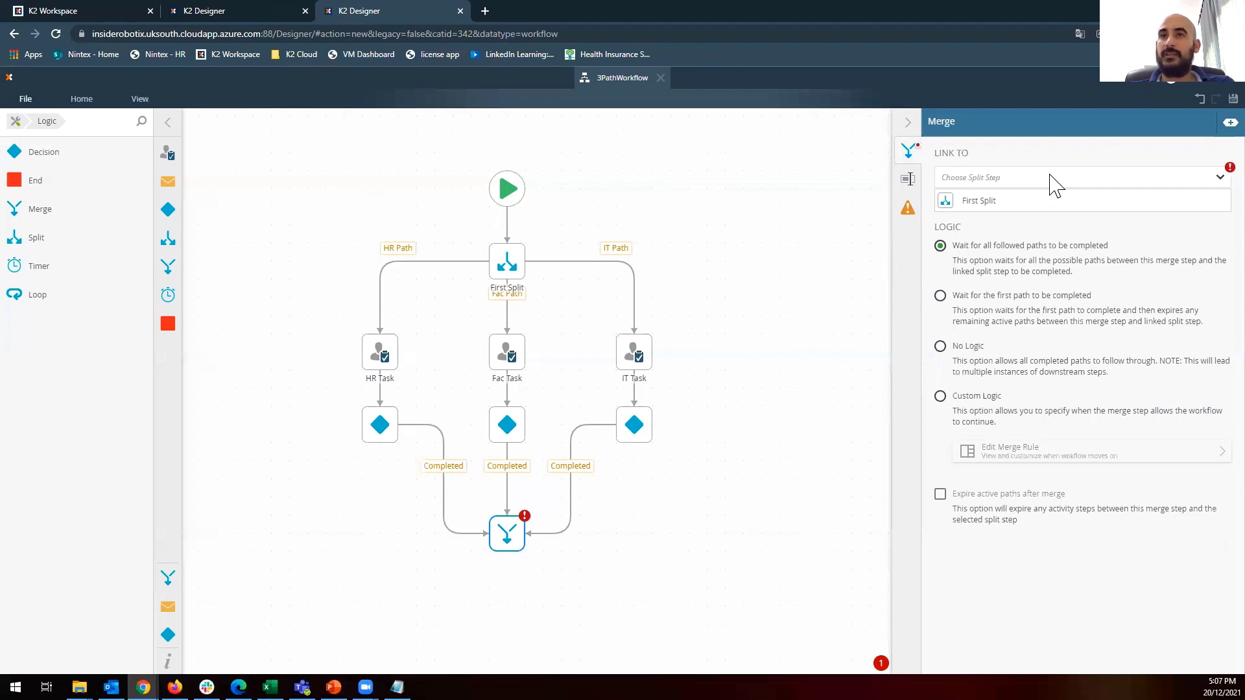
click(1027, 206)
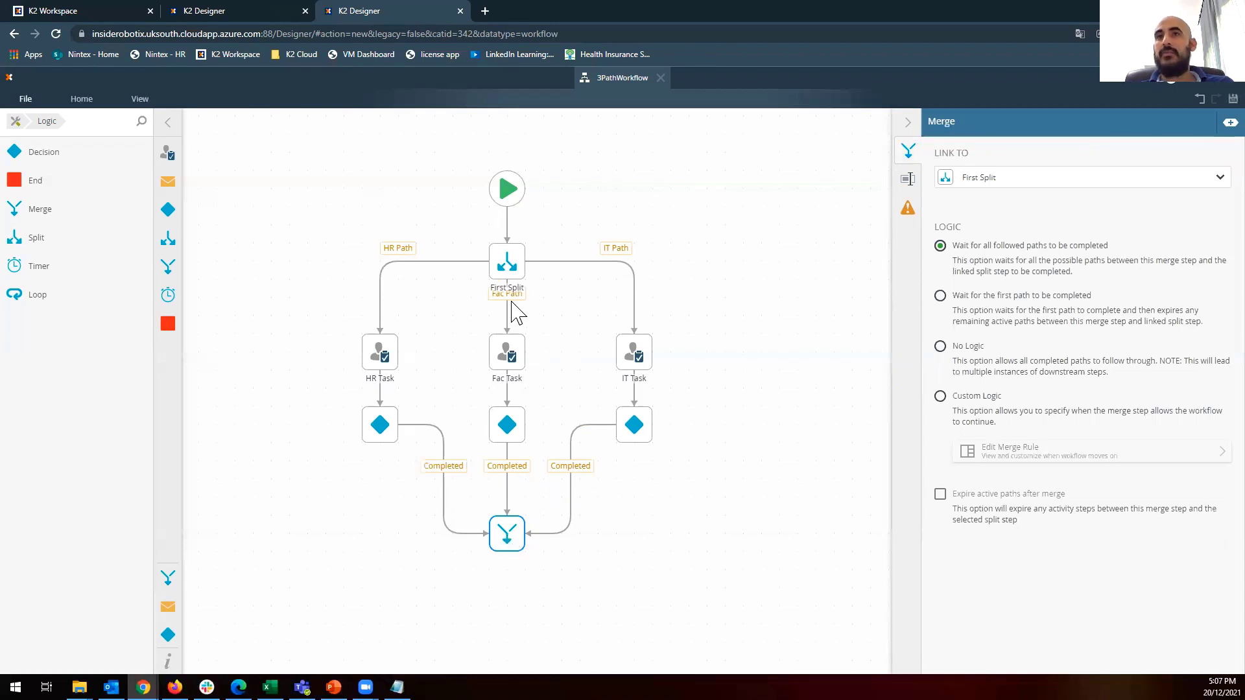
Add a Send Email step below the Merge step and connect the merge to it.
click(509, 263)
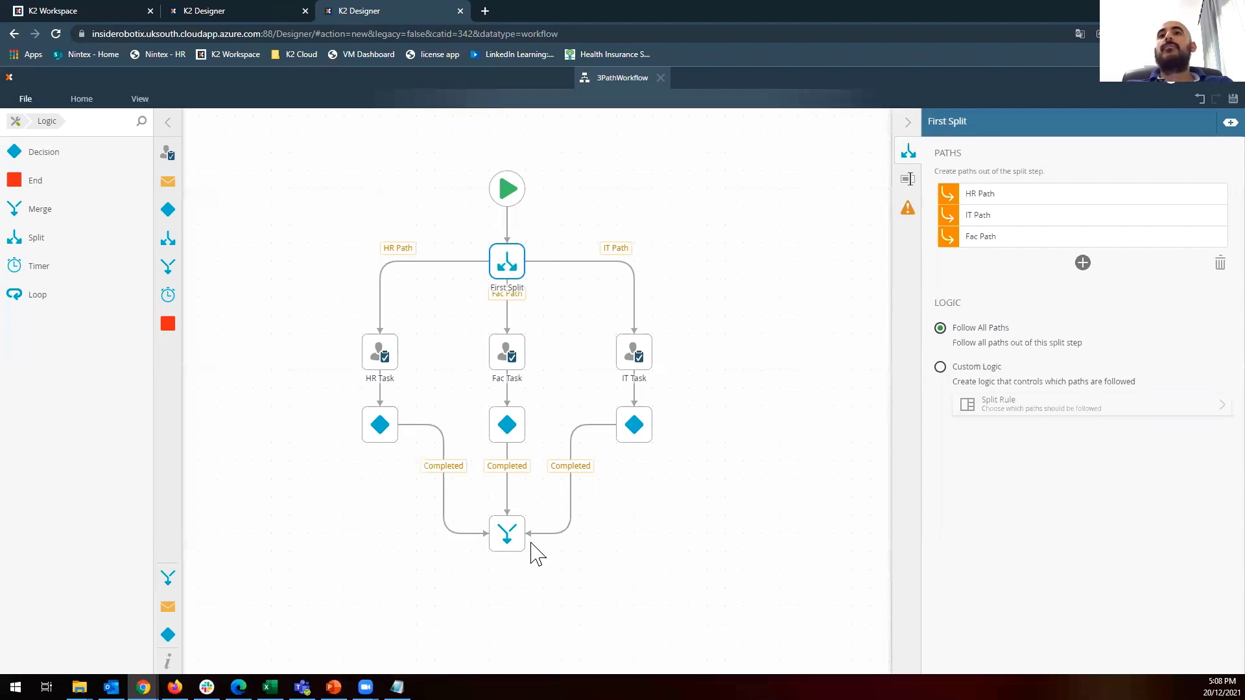
click(508, 535)
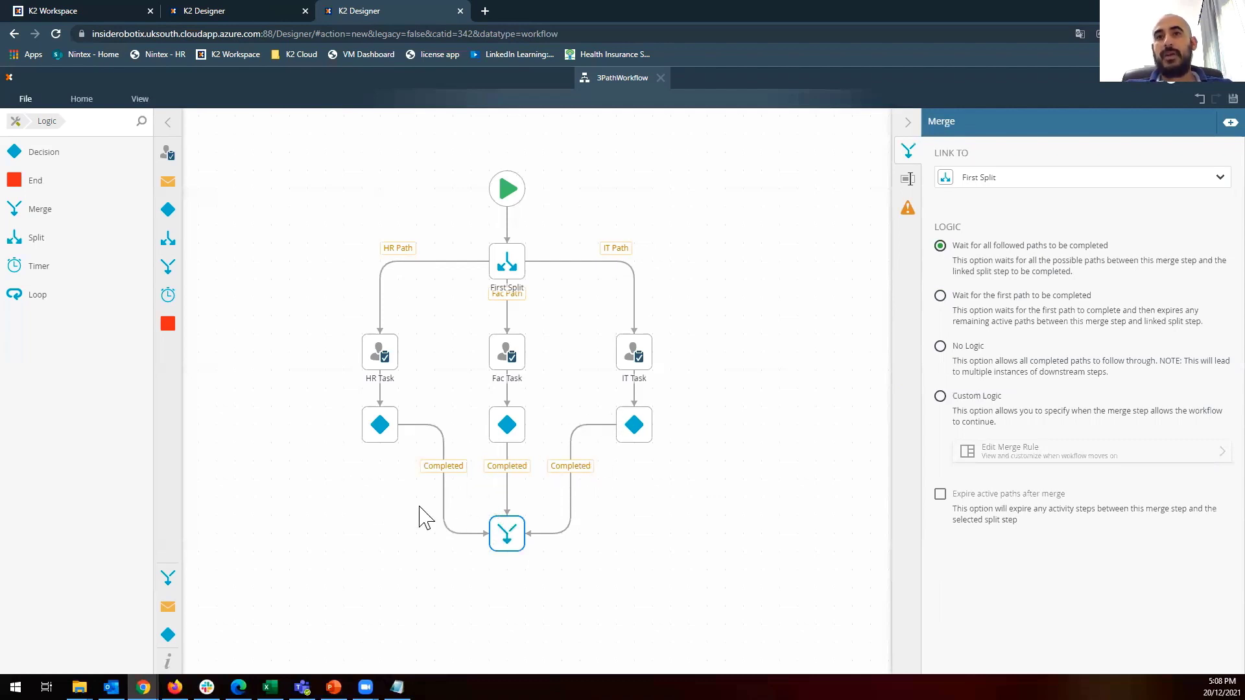
drag(168, 181, 517, 601)
drag(508, 553, 507, 605)
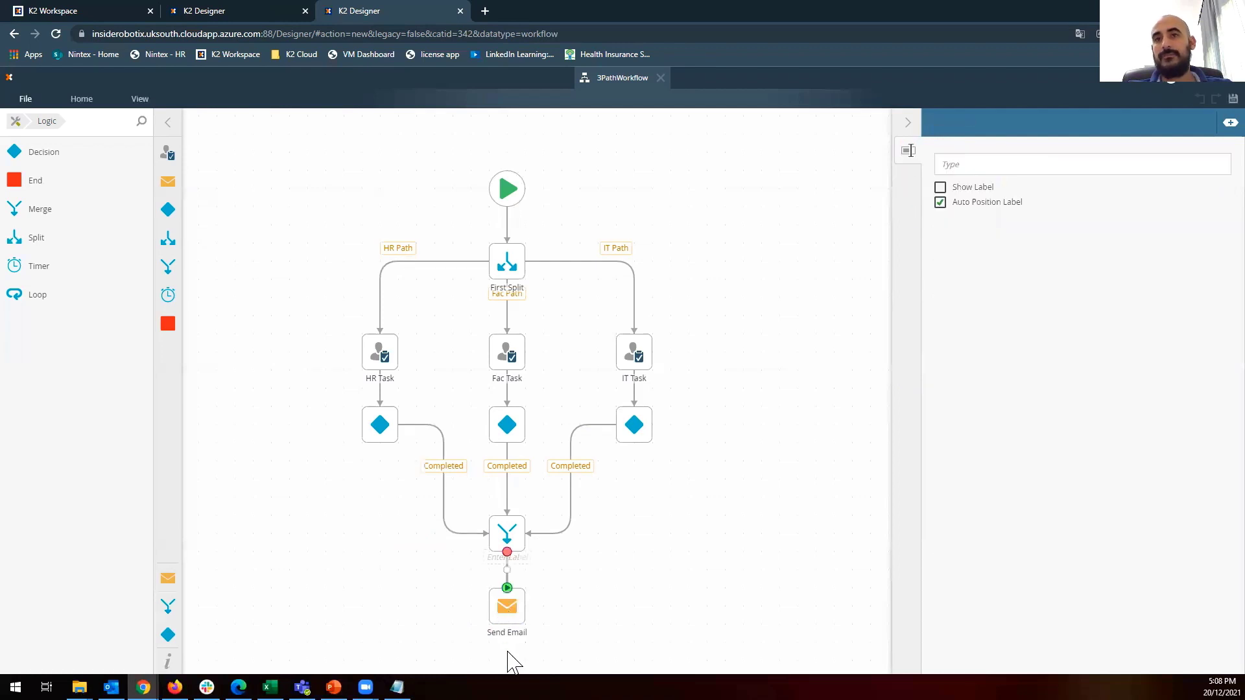
Try a custom merge rule that continues once HR Path is completed, and return the merge logic to waiting for all followed paths.
click(504, 537)
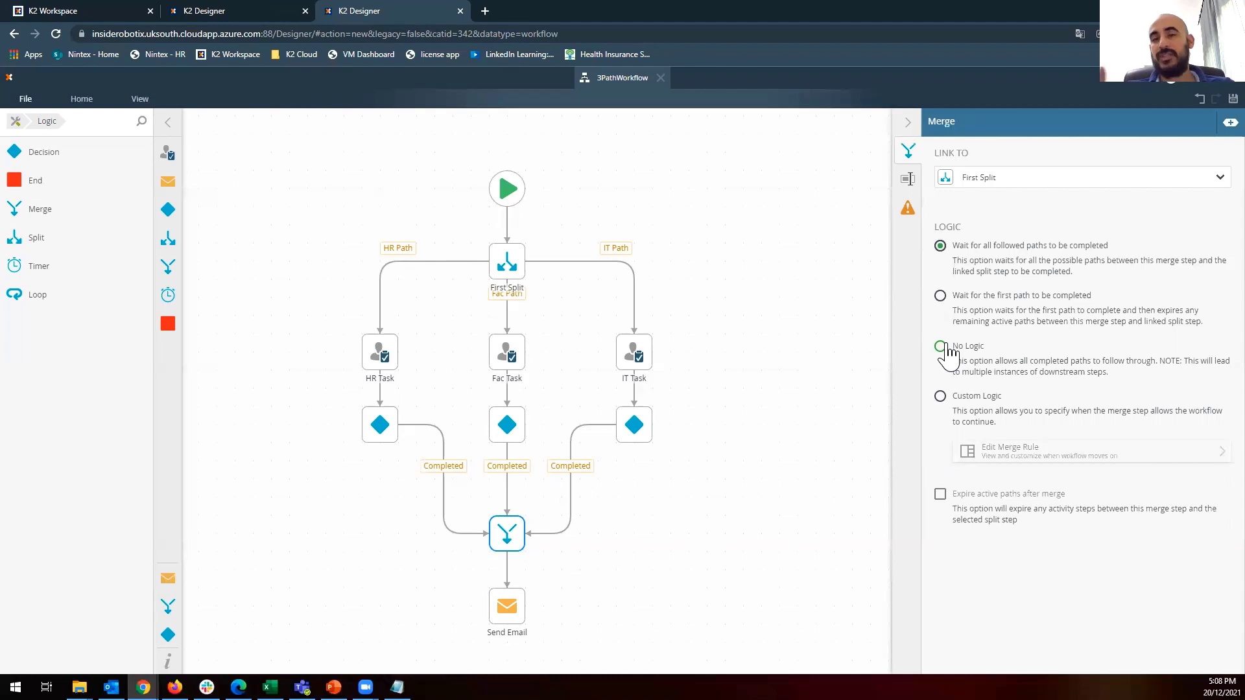
click(954, 399)
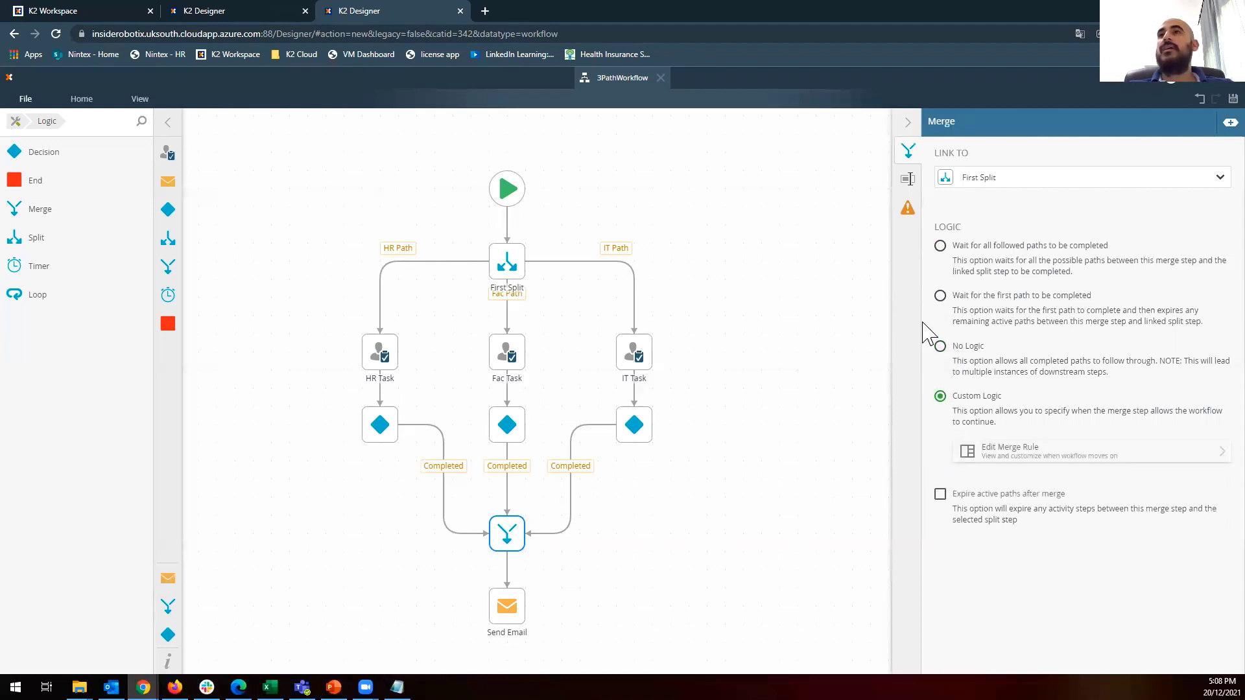
click(1007, 457)
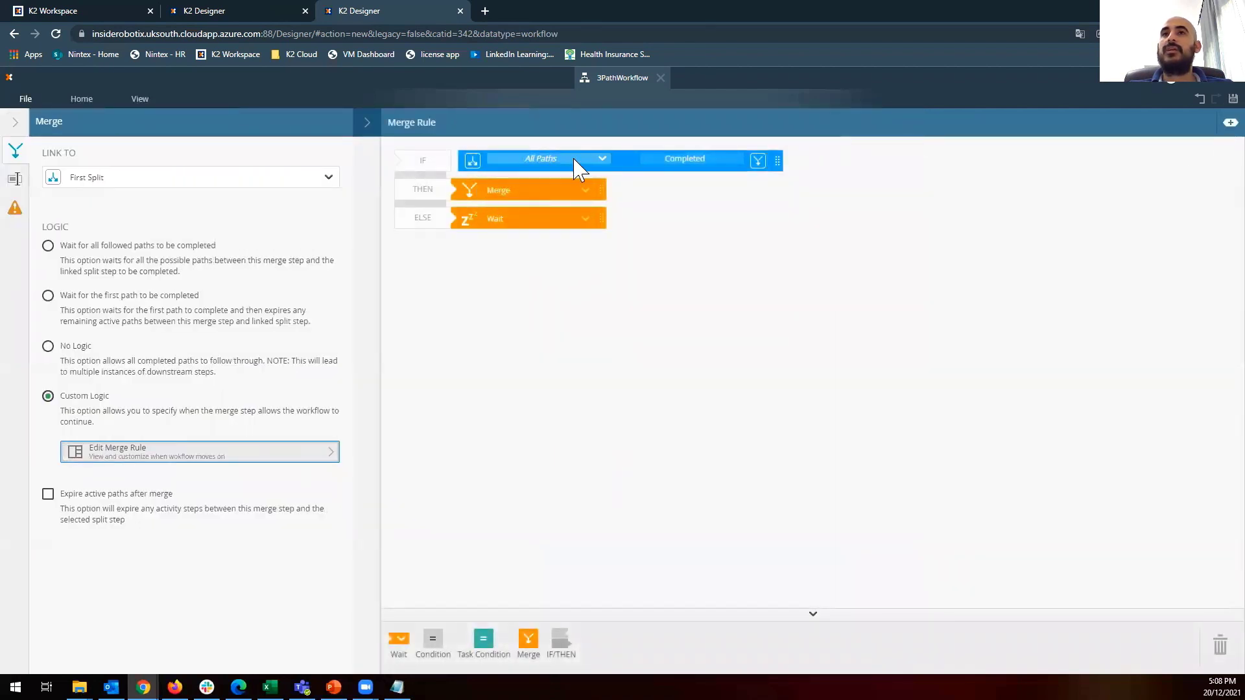
click(602, 160)
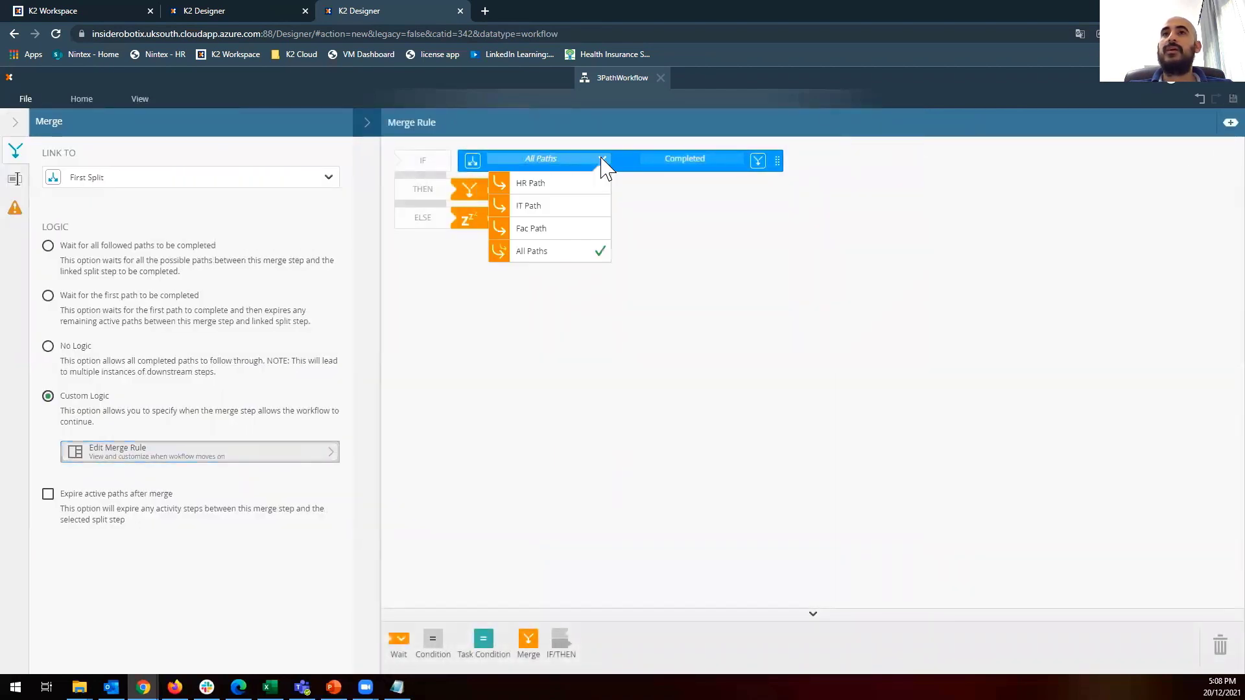
click(579, 184)
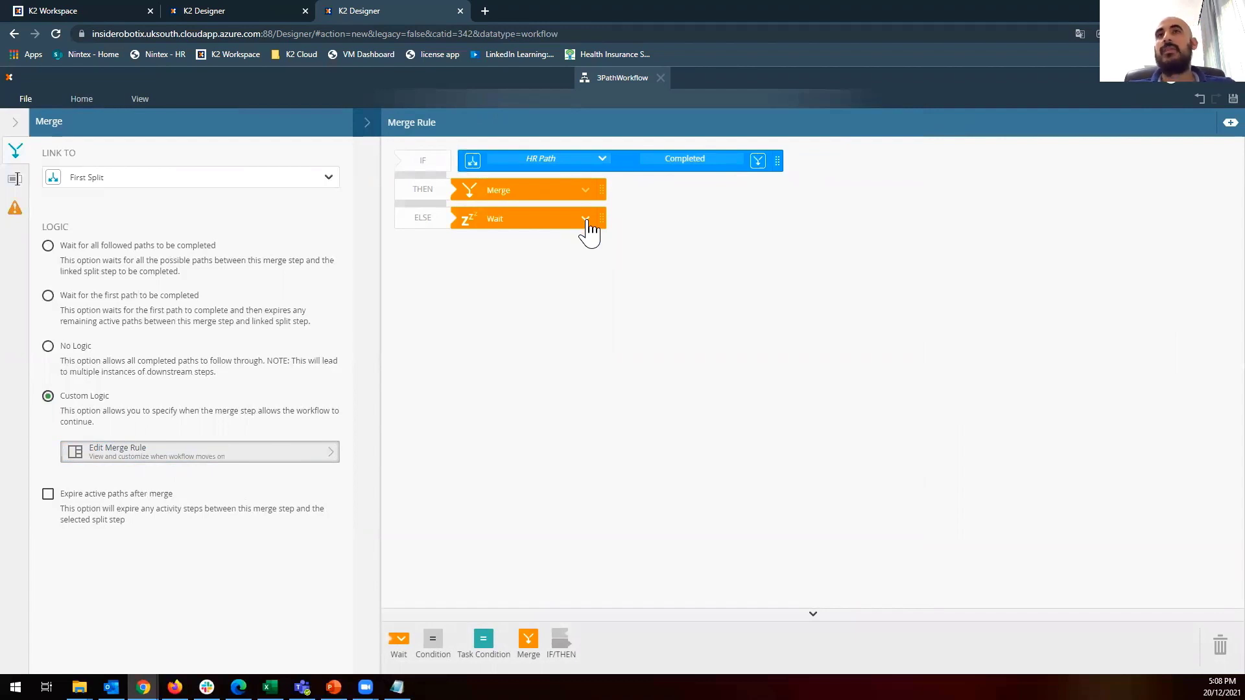
click(362, 124)
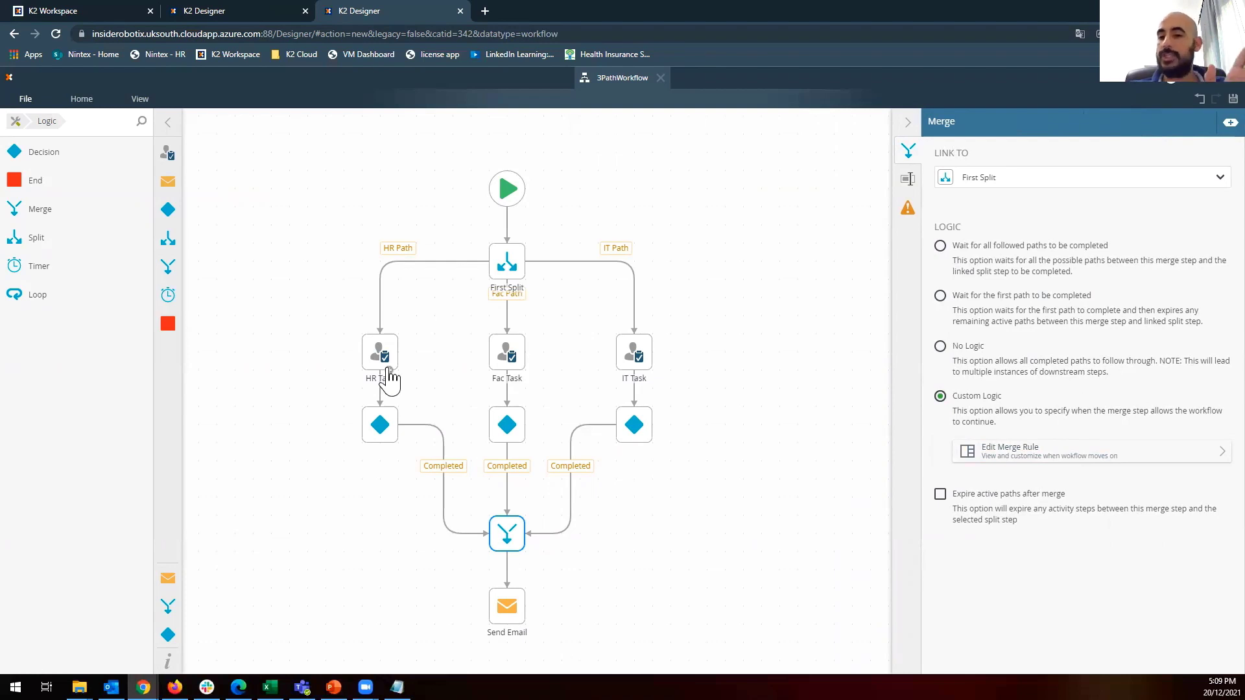
click(940, 245)
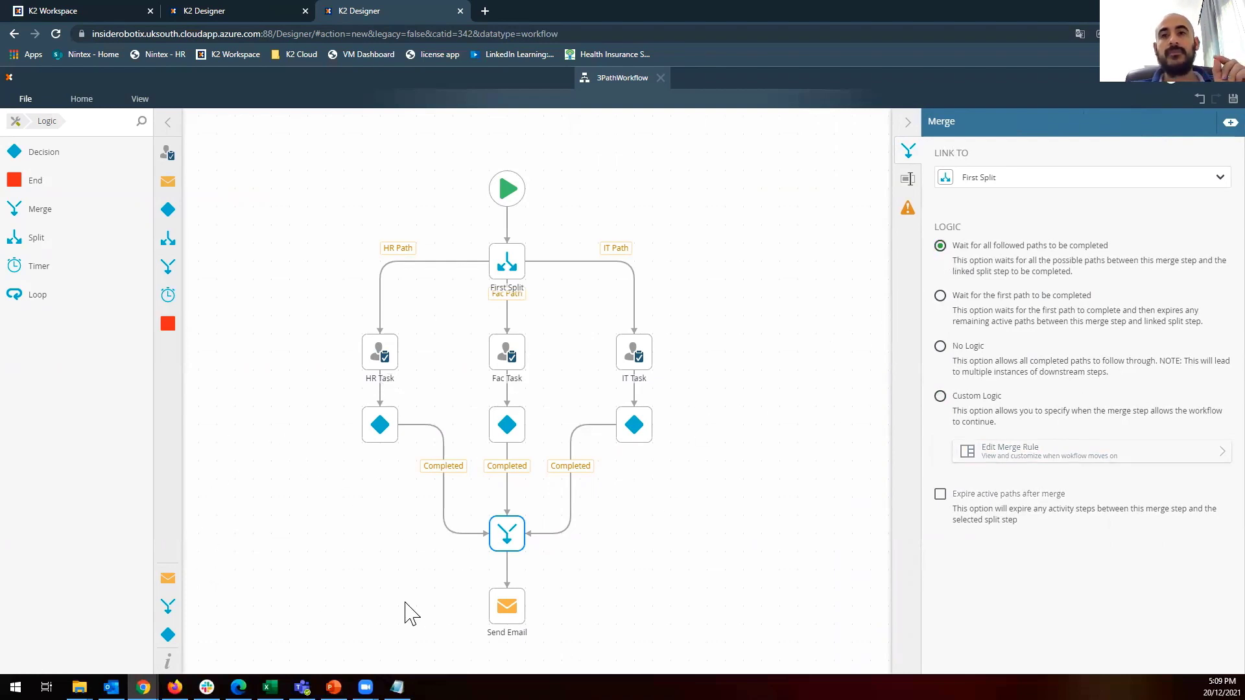
scroll(411, 613, down, 2)
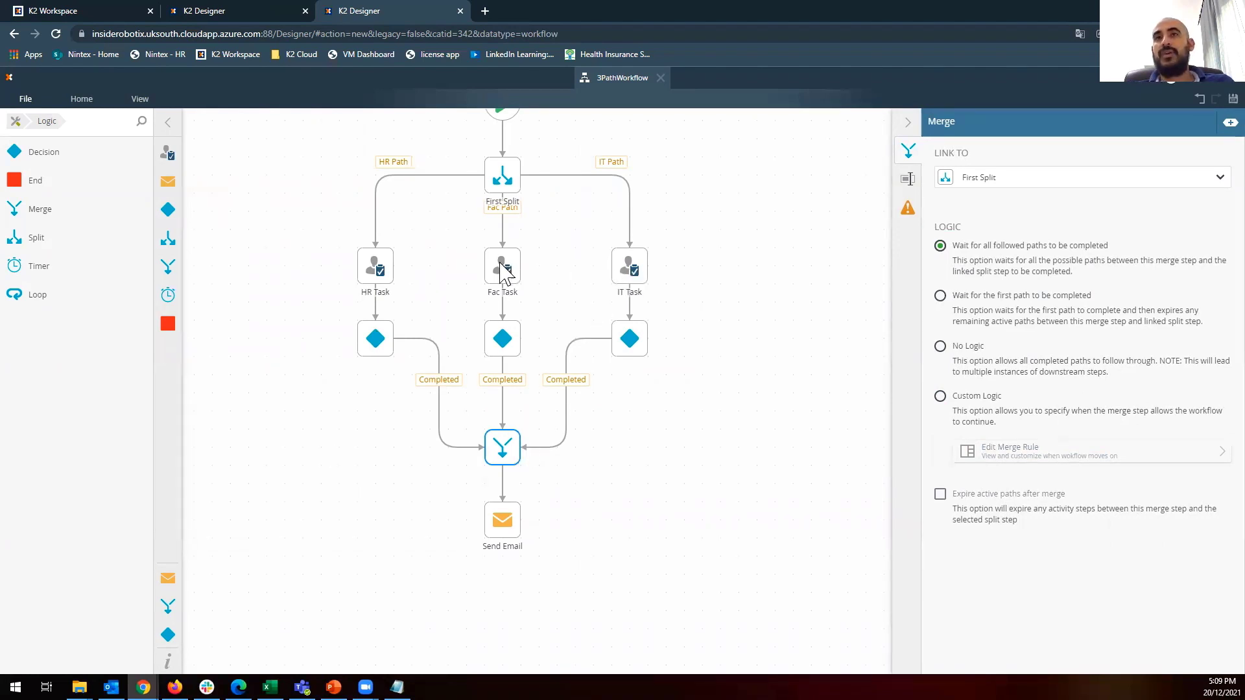
click(382, 279)
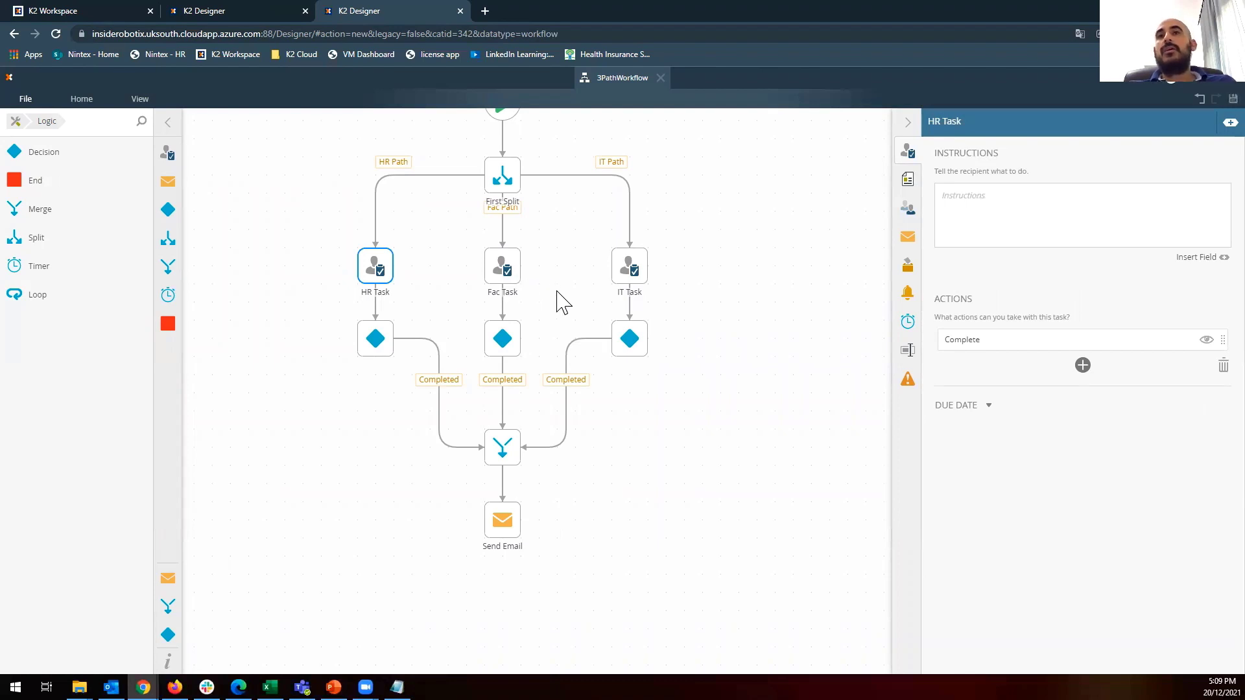
drag(558, 292, 574, 366)
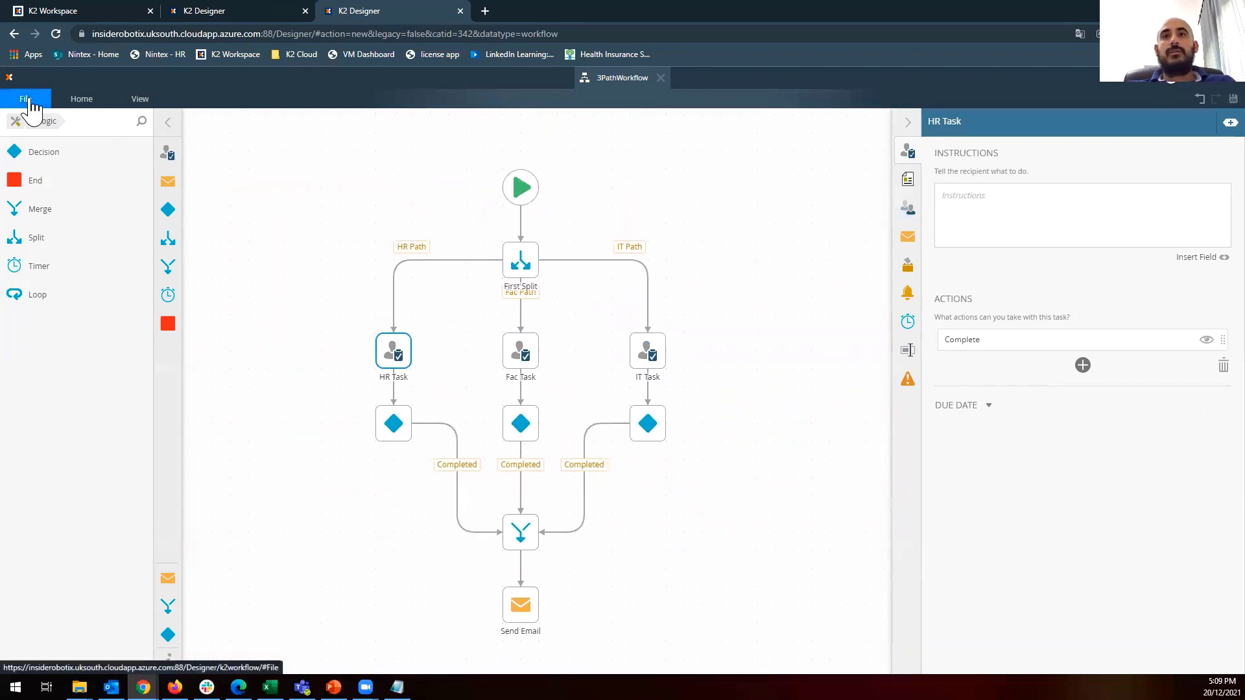
Close 3PathWorkflow and create a new workflow named LoopWorkflow in the Leave Request category, dismissing the welcome tour.
click(661, 78)
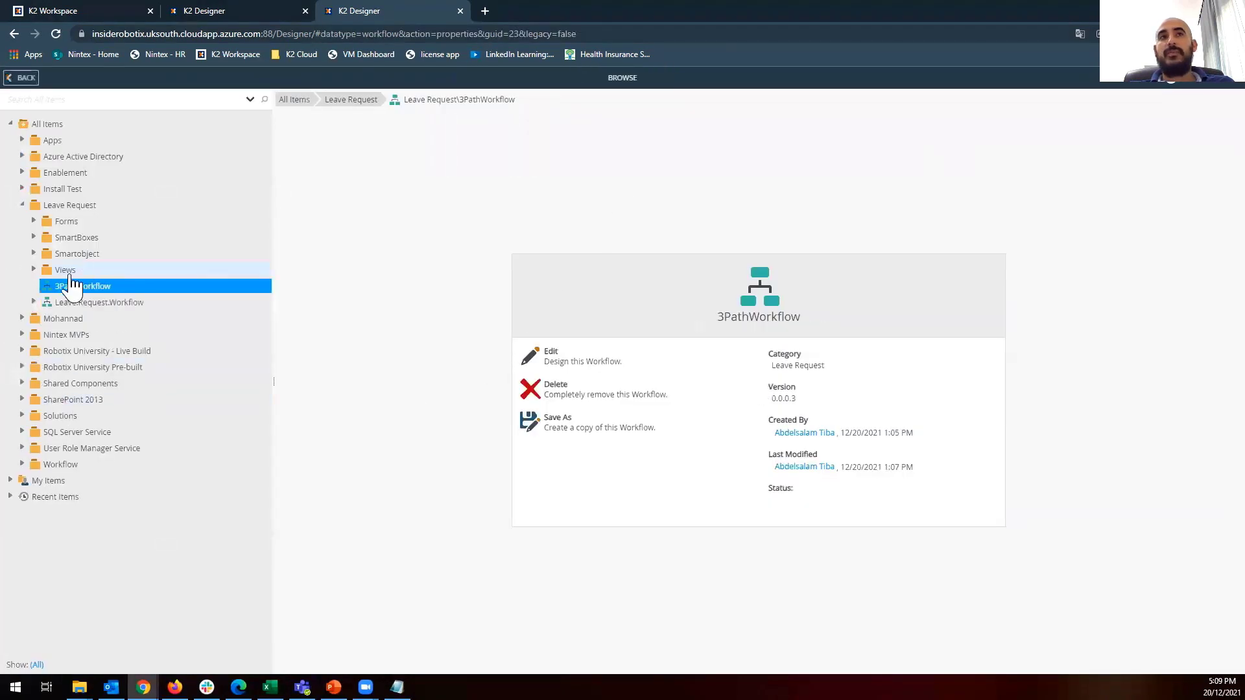
right_click(62, 206)
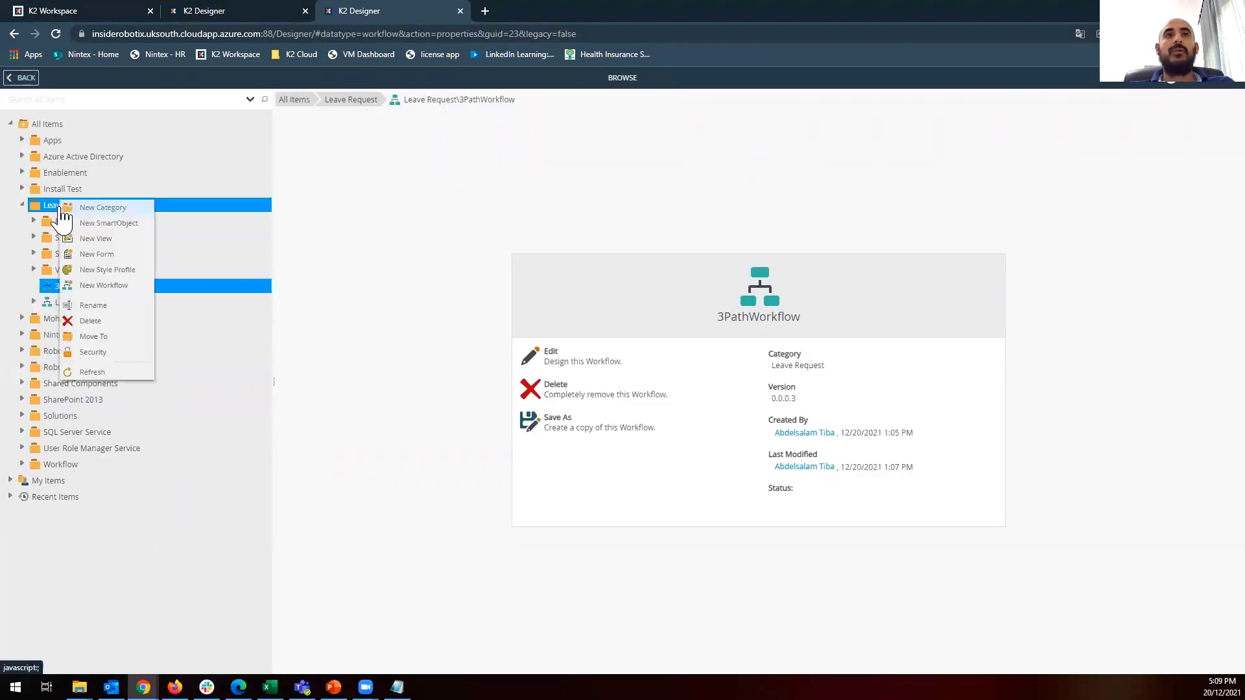
click(111, 286)
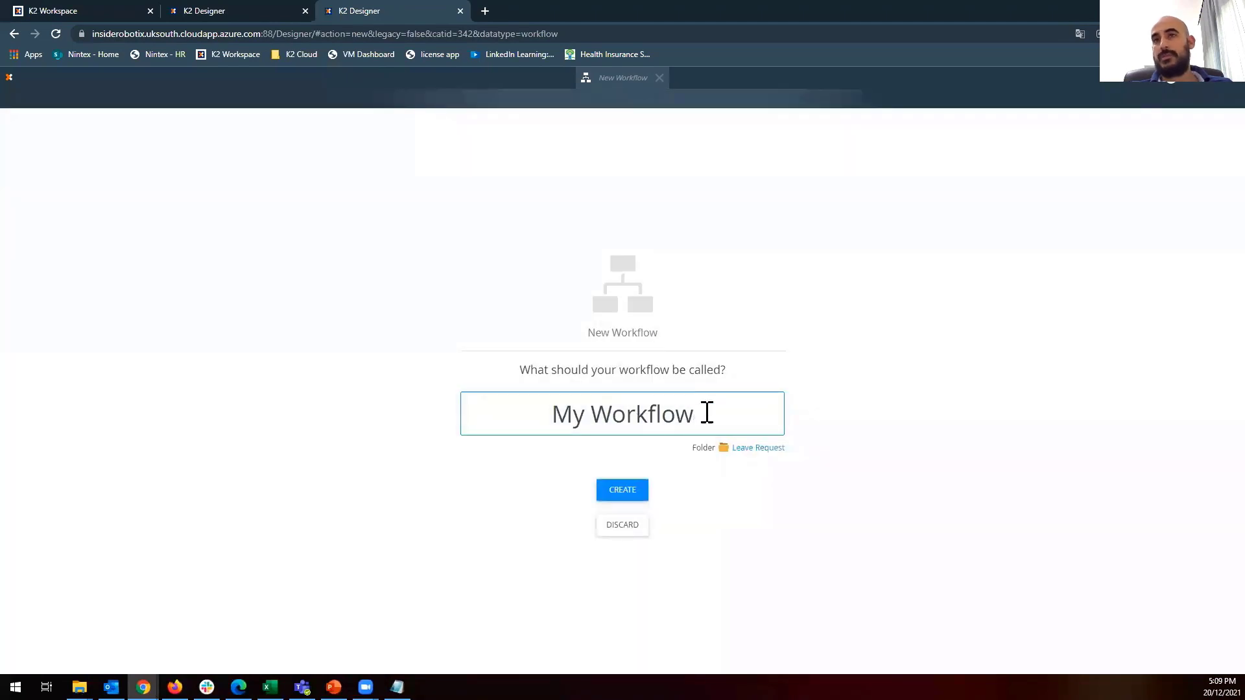
drag(706, 412, 463, 418)
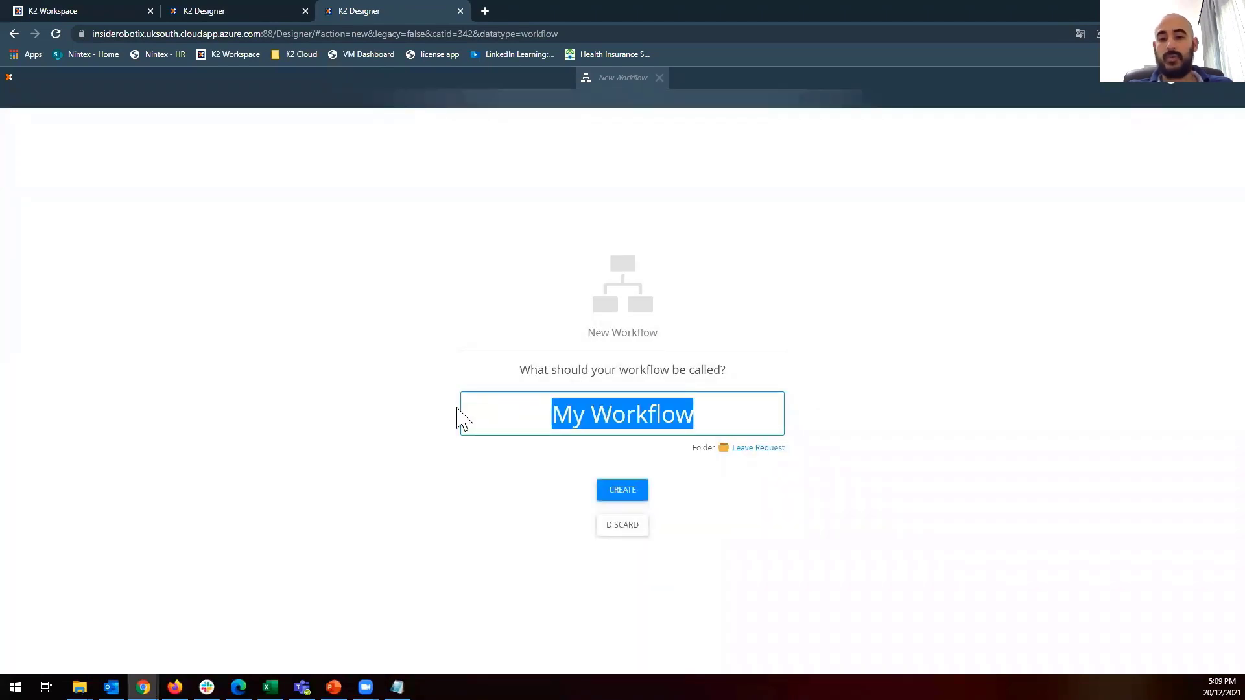
text(LoopW)
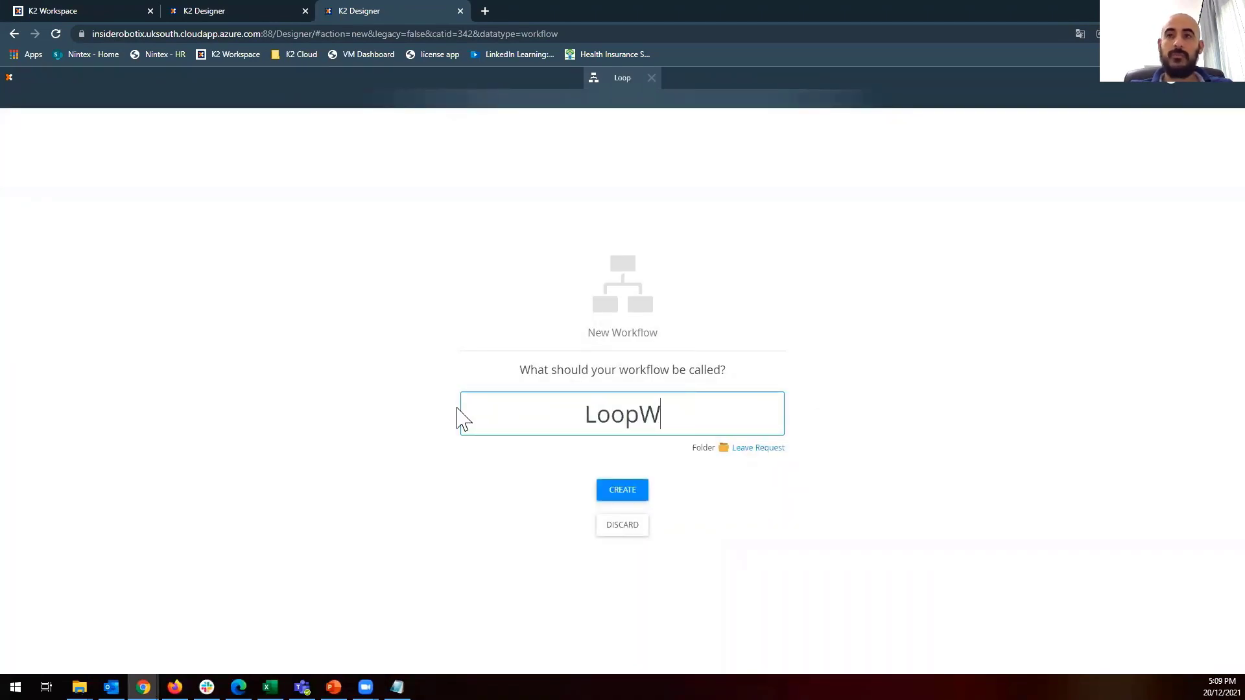
text(orkflow)
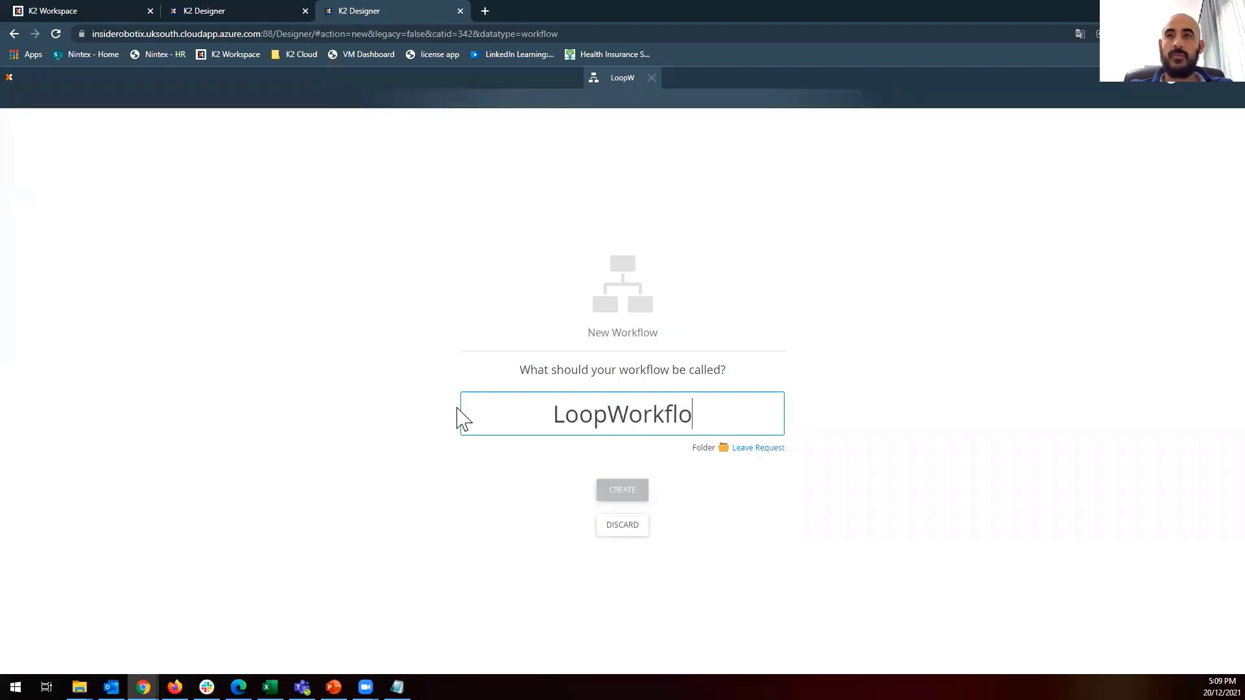
click(622, 493)
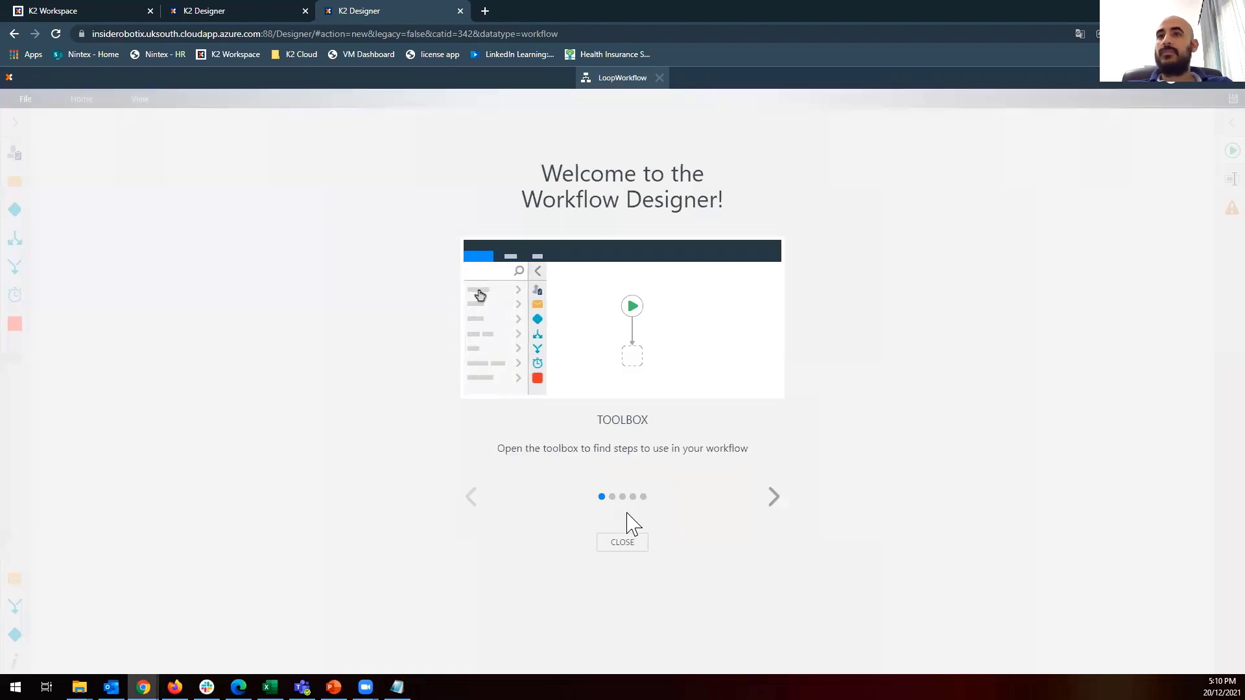
click(617, 545)
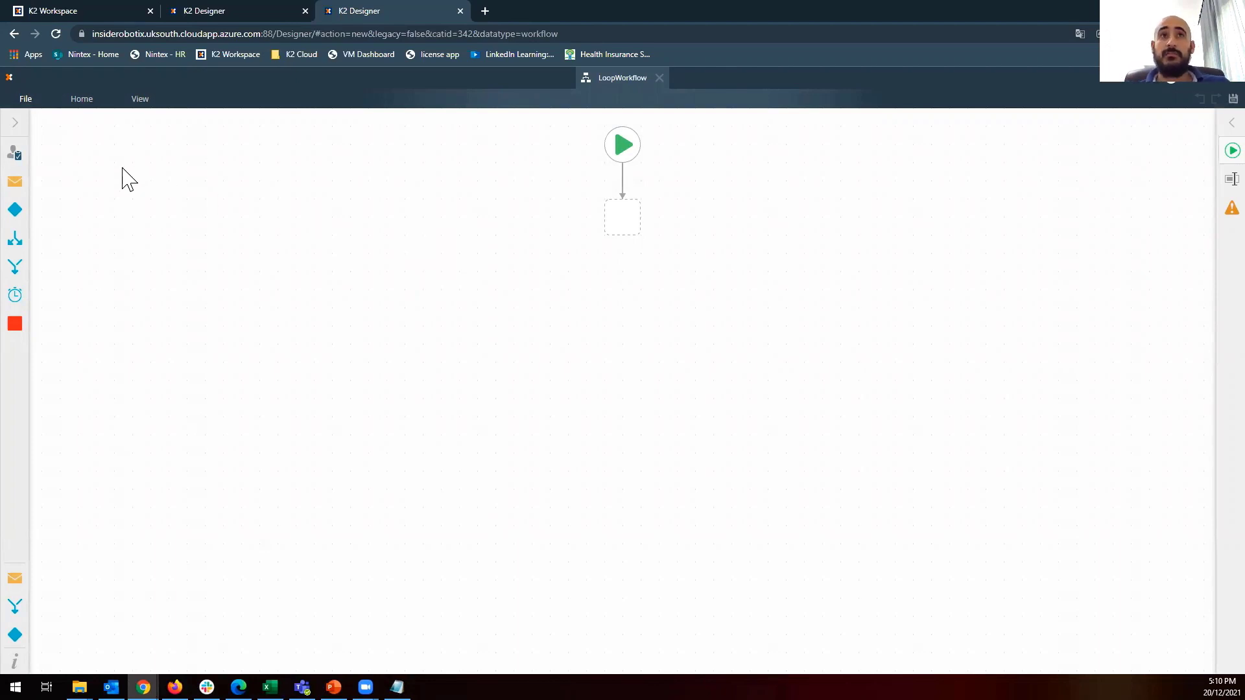
Add a Create Reference step from the Basic steps in the empty placeholder after the start.
click(14, 123)
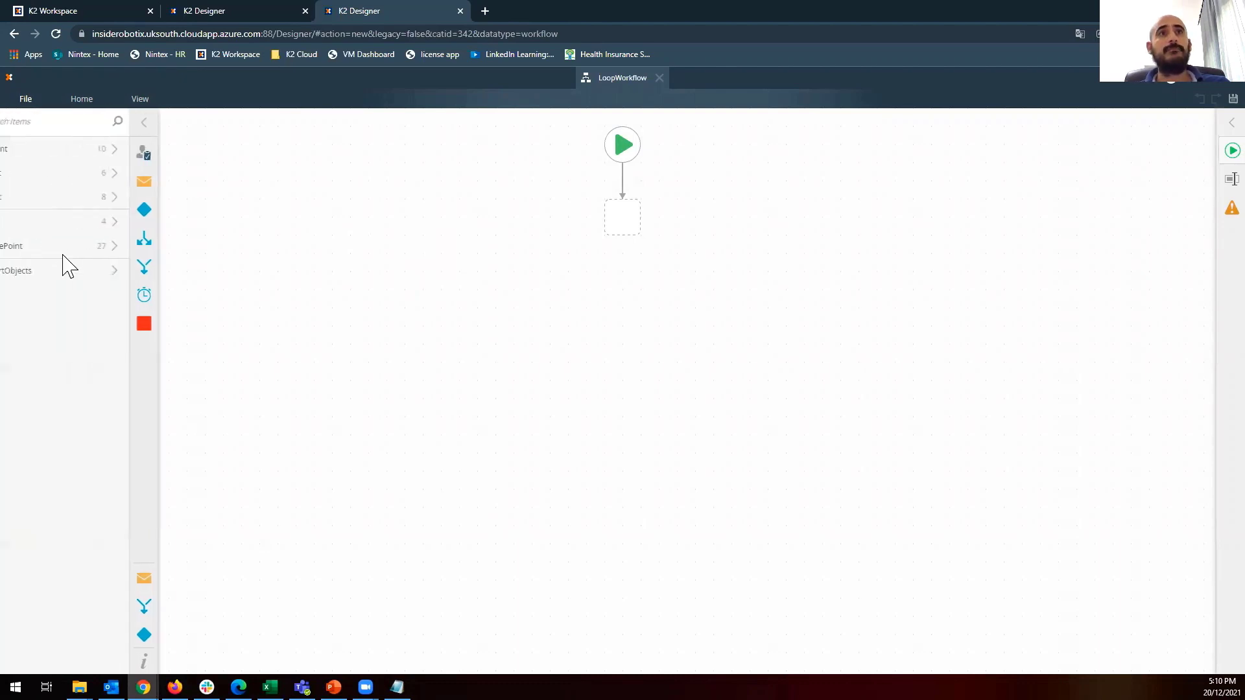
click(50, 198)
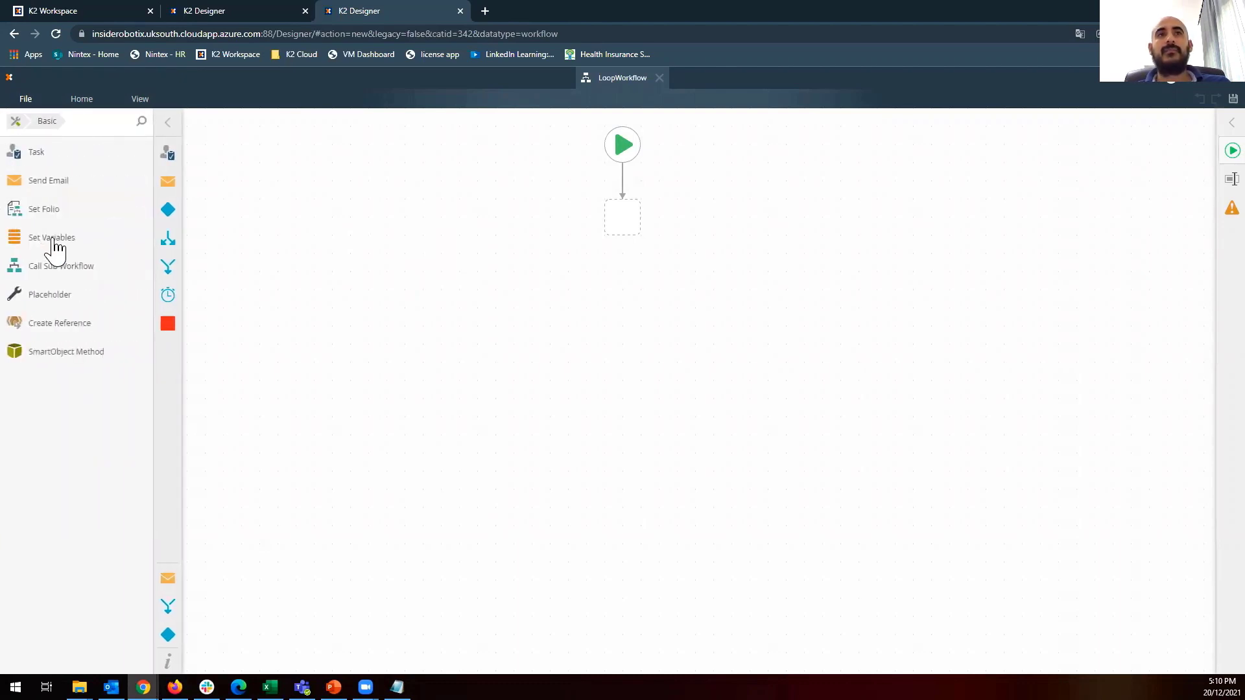
drag(58, 321, 616, 221)
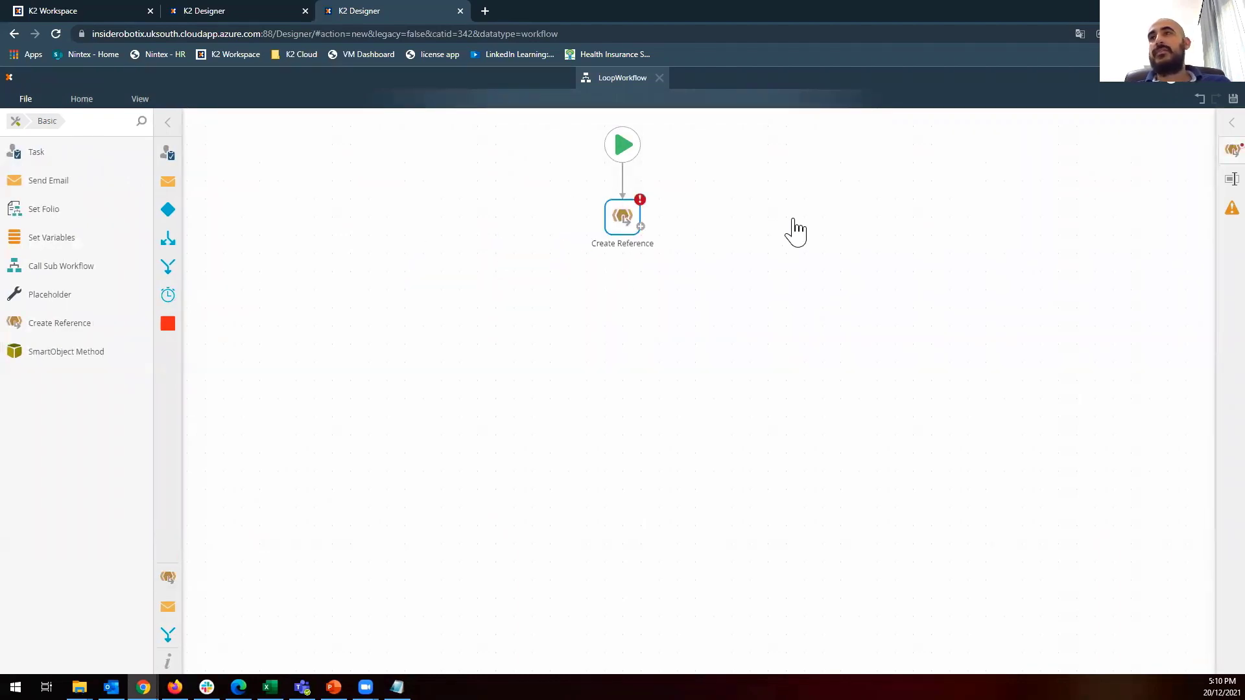
Set the Create Reference step's SmartObject to Country.SMO from the Smartobject folder of Leave Request.
click(1227, 151)
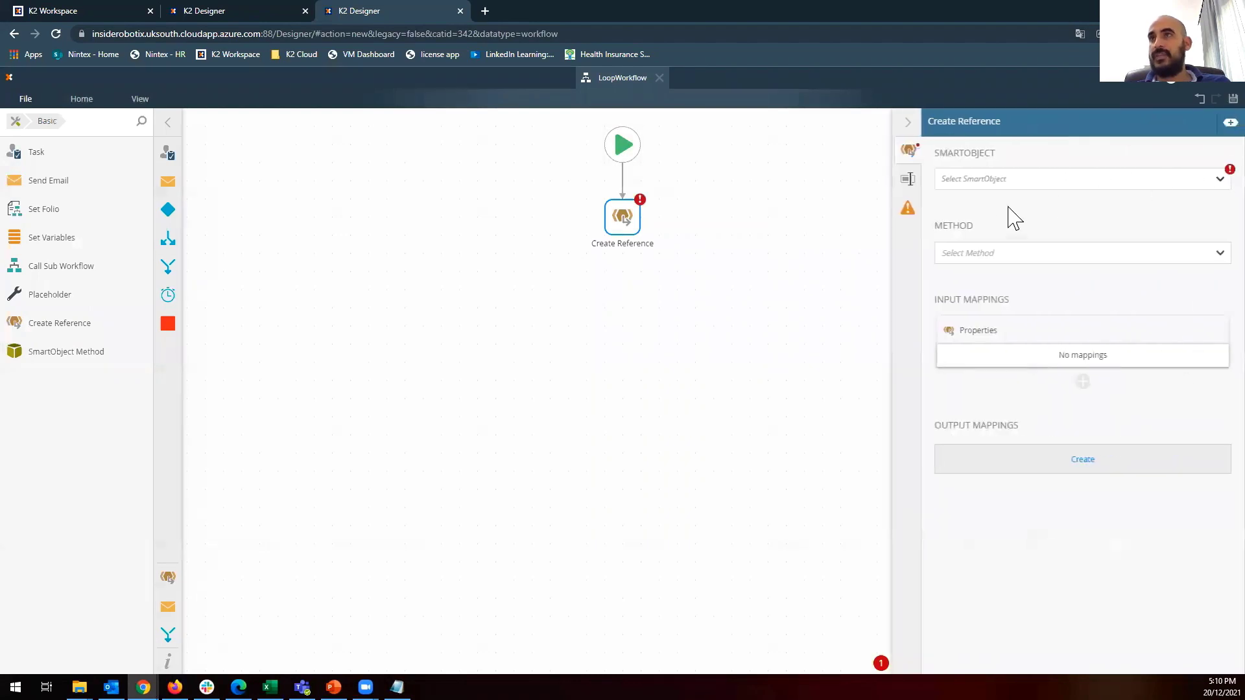
click(1205, 184)
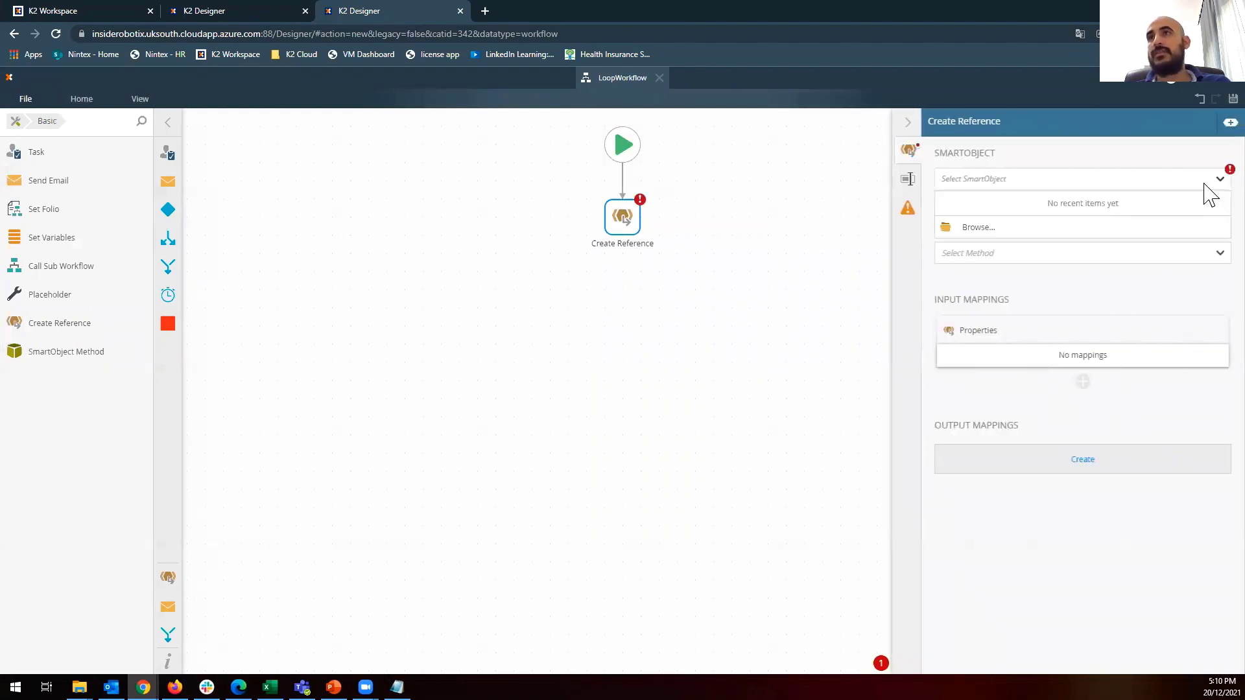
click(966, 234)
double_click(571, 353)
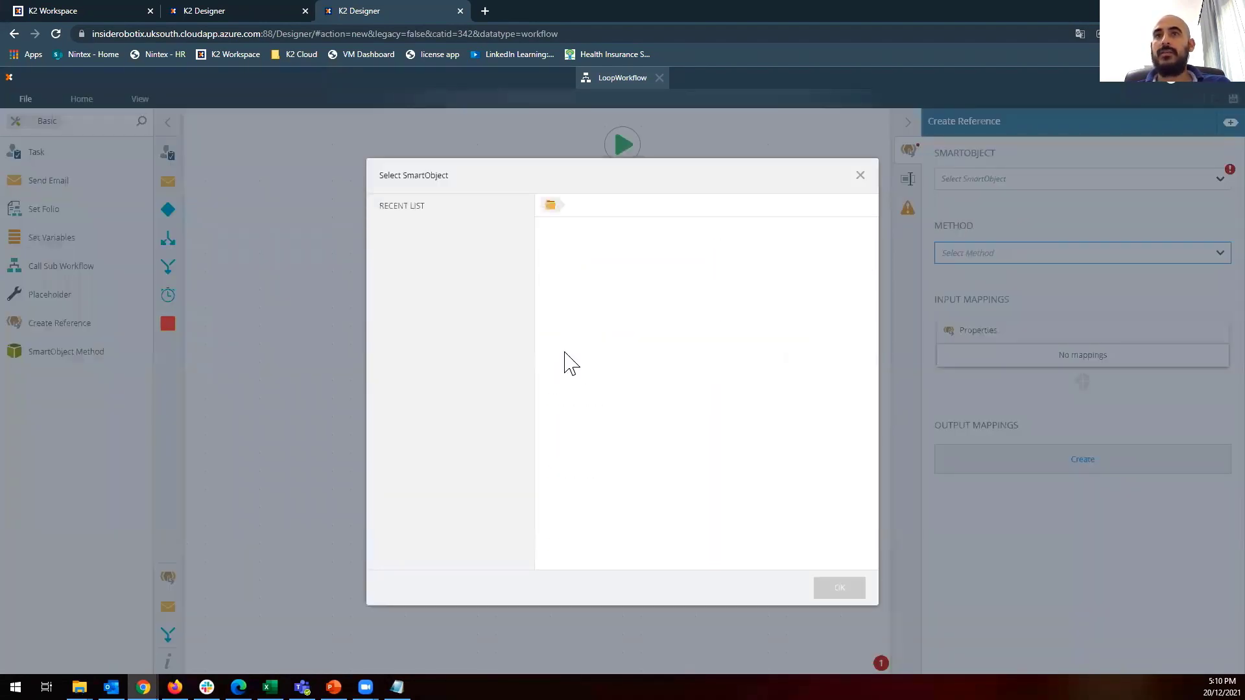
click(587, 259)
click(574, 305)
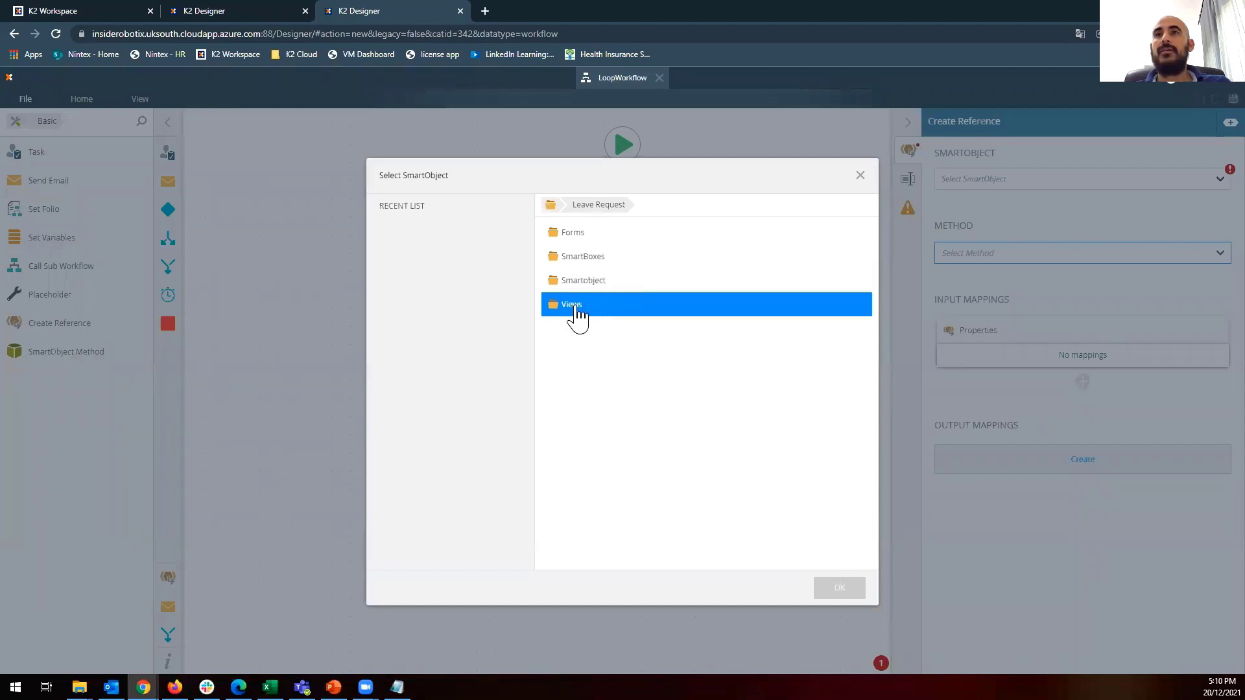
click(587, 284)
double_click(587, 290)
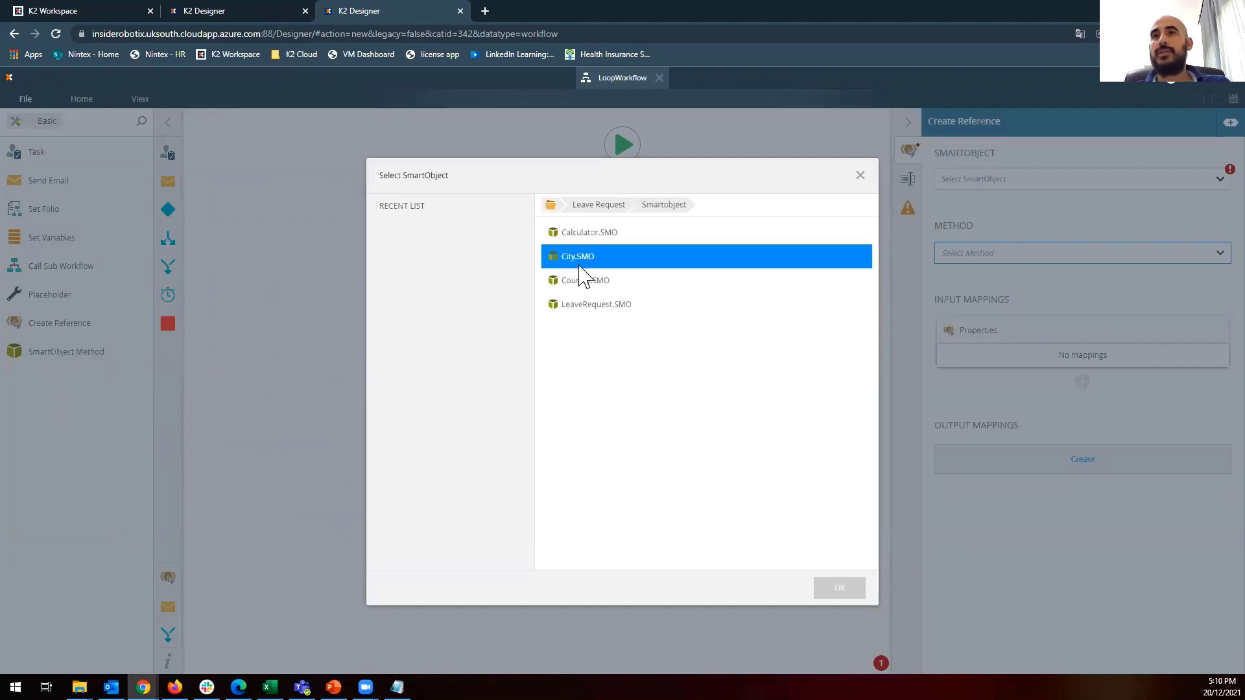
click(583, 289)
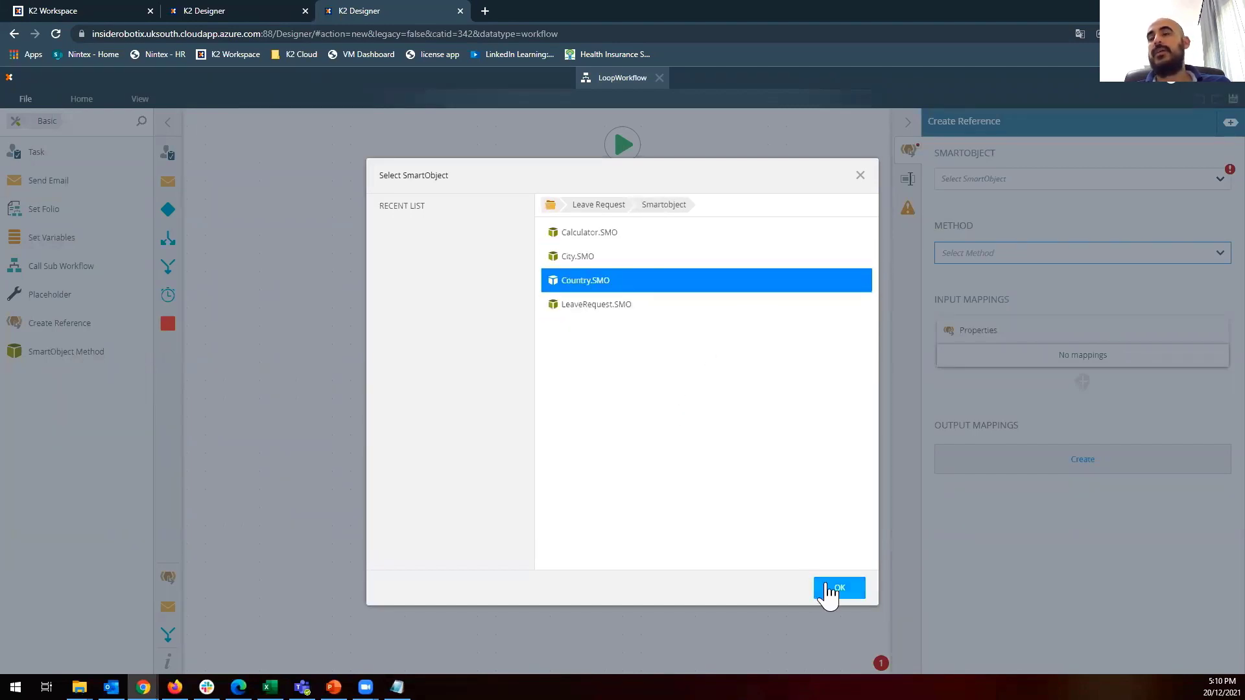
click(835, 592)
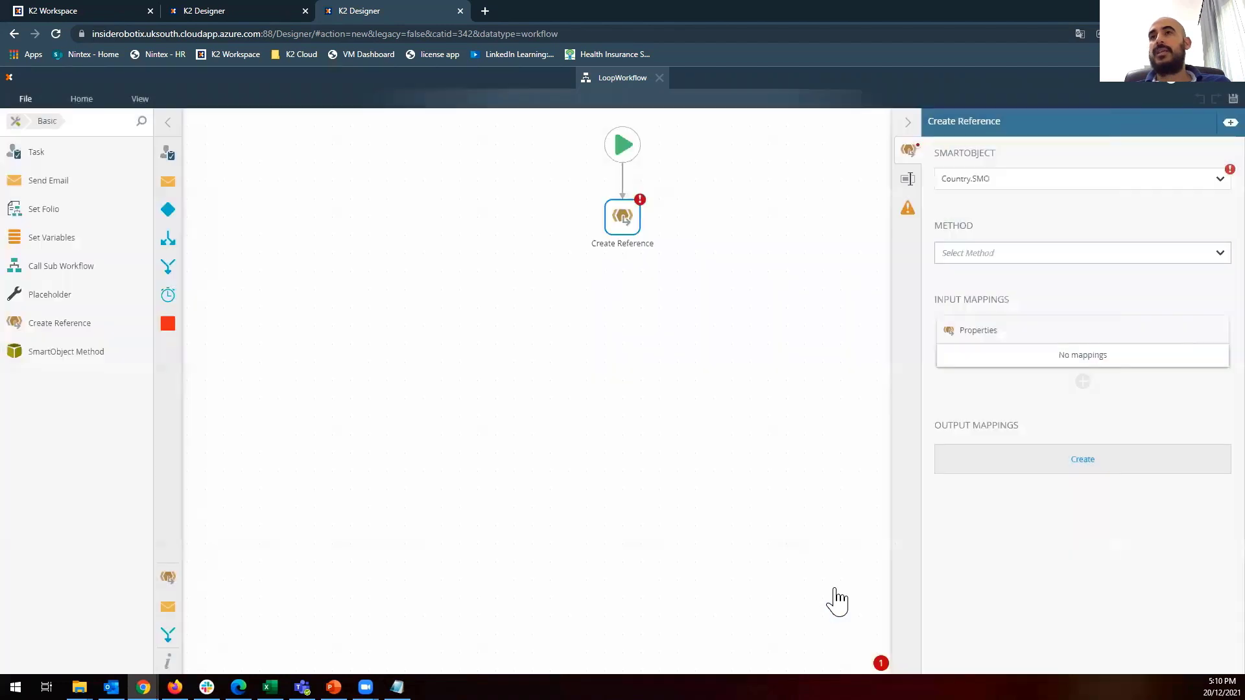
Set the reference's method to List and its identifier to ID.
click(1186, 257)
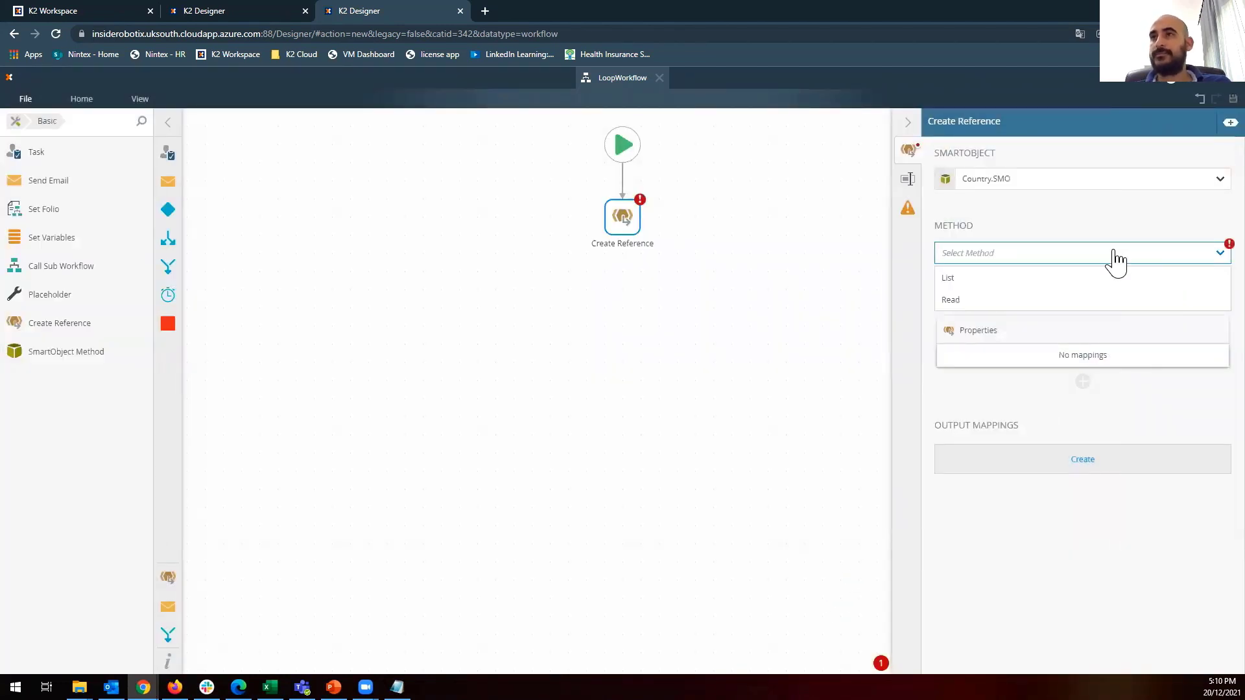
click(950, 280)
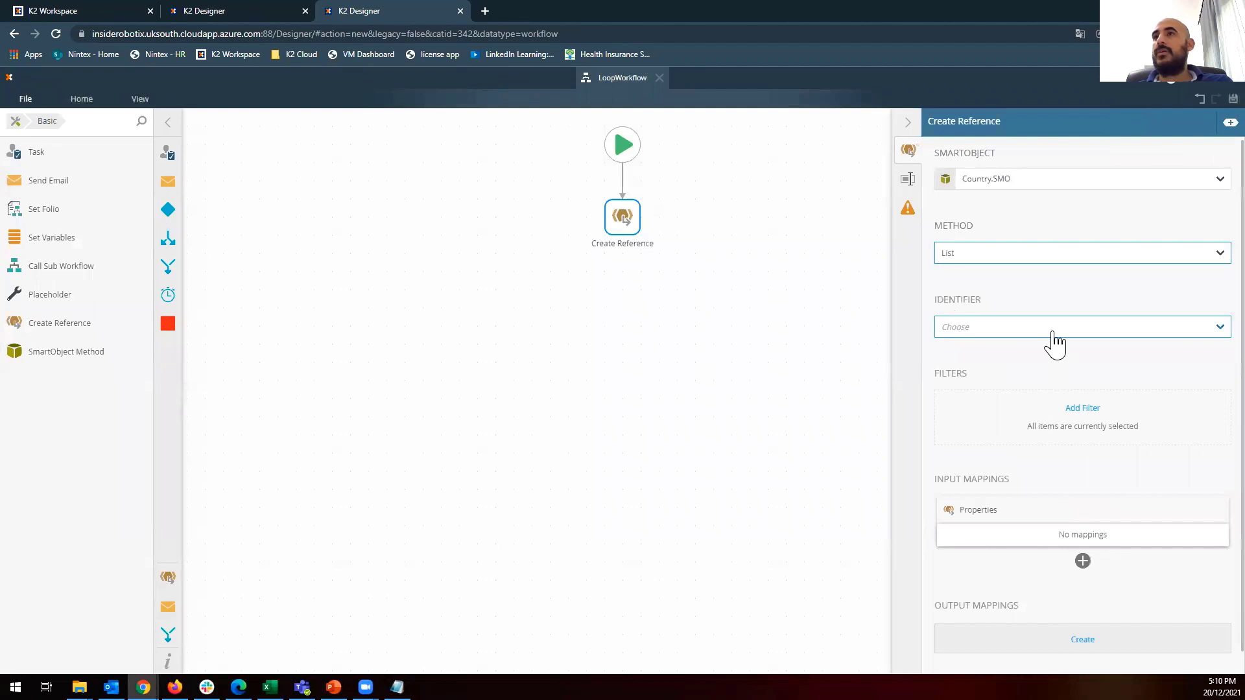
click(1048, 332)
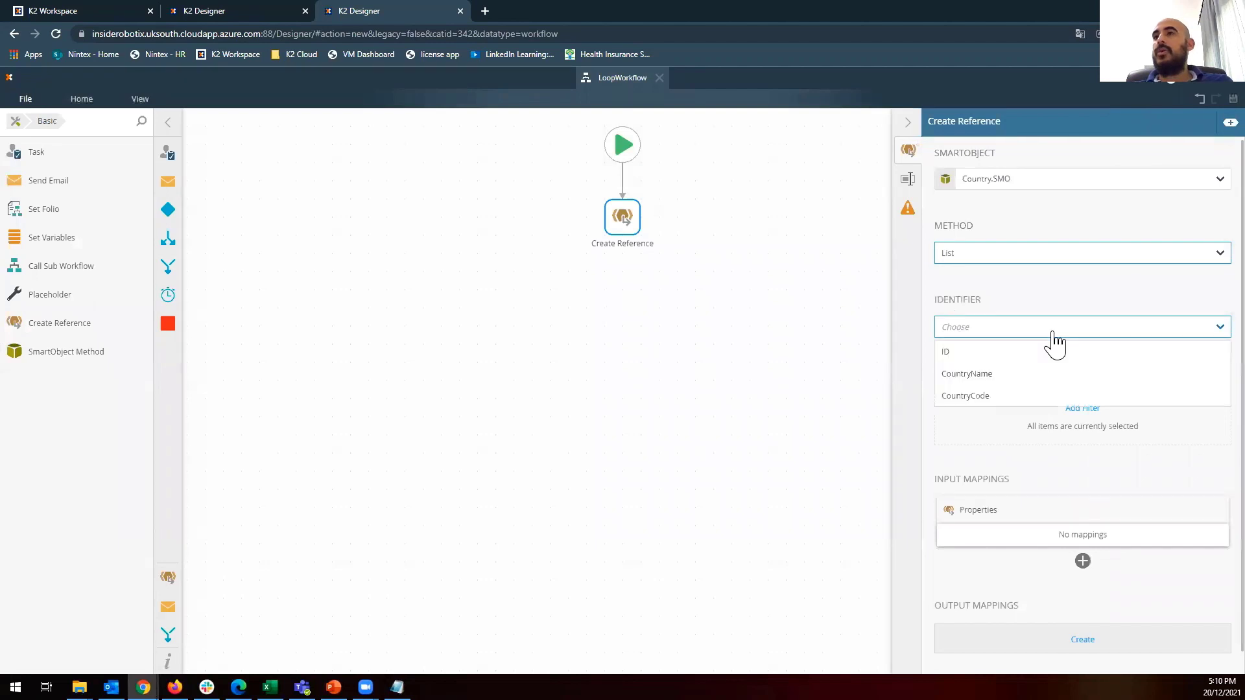
click(1024, 354)
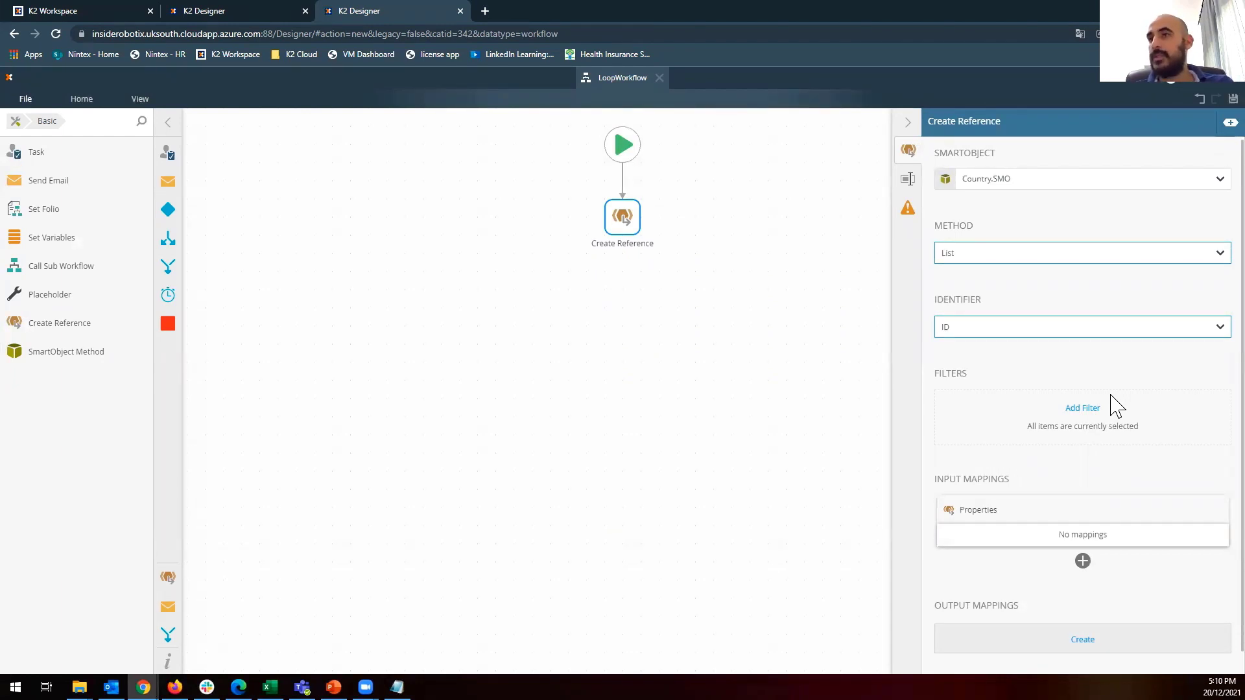
Create the output mapping for the Country reference and expand its list options.
scroll(1095, 419, down, 1)
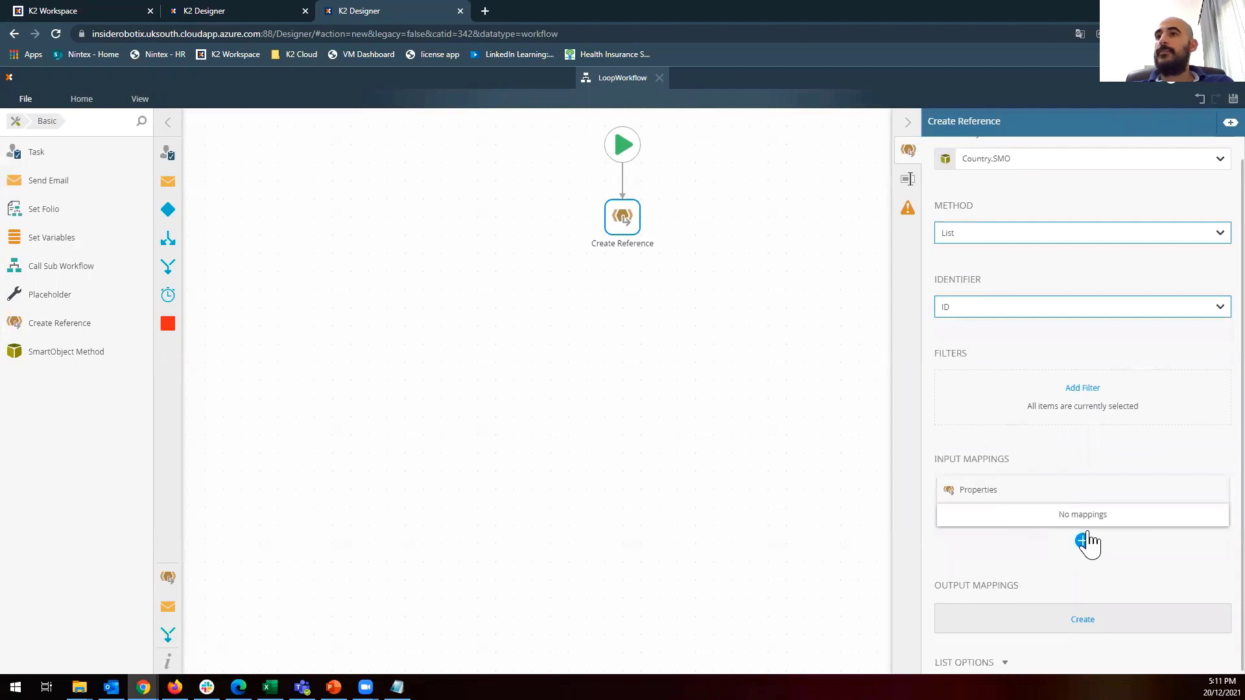
click(1087, 620)
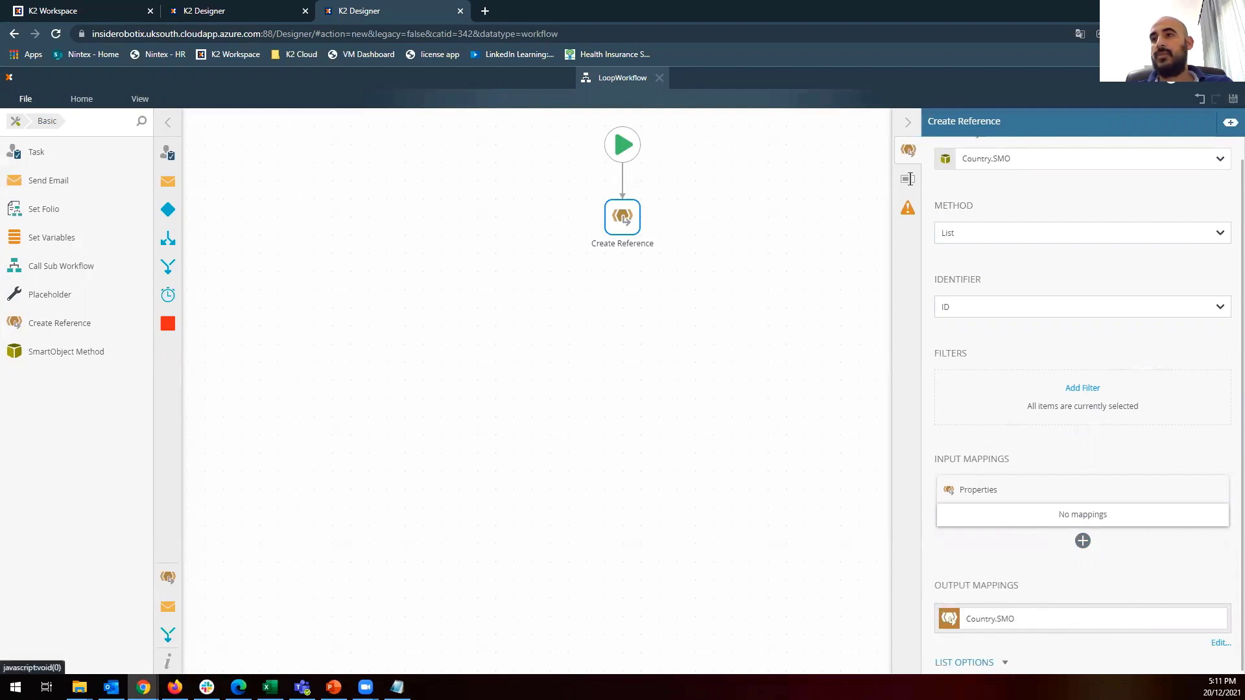
click(964, 662)
scroll(1005, 508, down, 2)
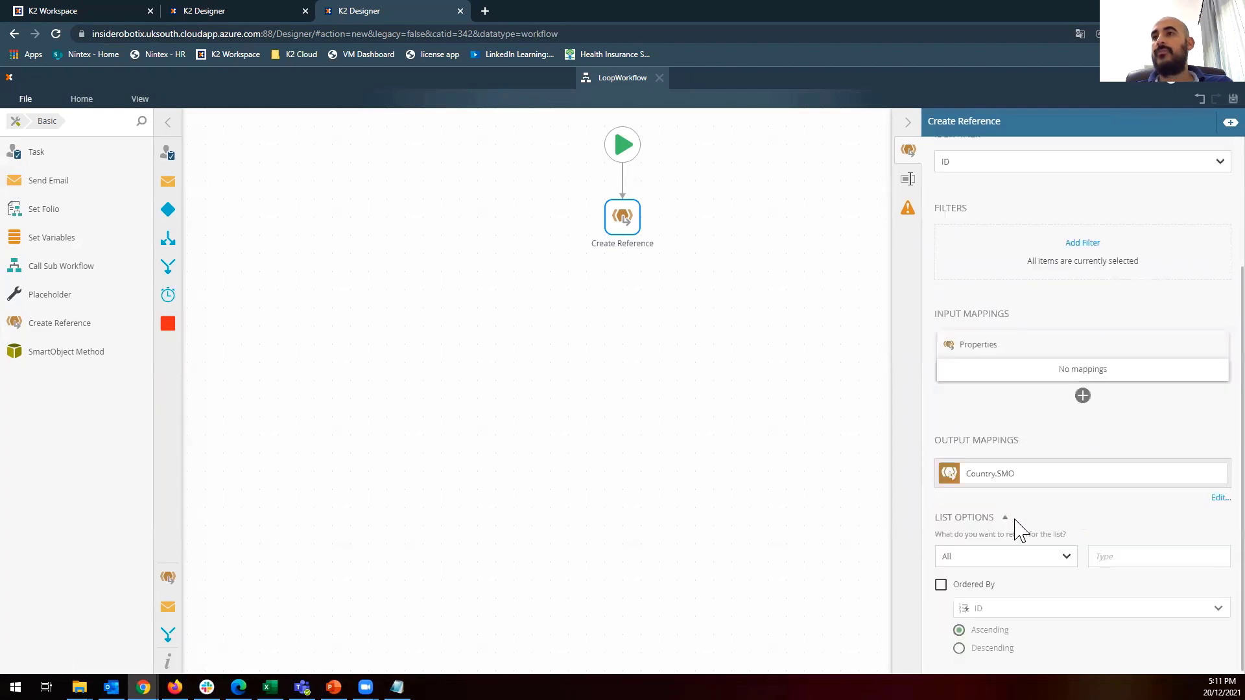
Show the workflow's context fields and rename the Create Reference step's output reference to CountryList.SMO.
scroll(1011, 519, up, 2)
click(1216, 123)
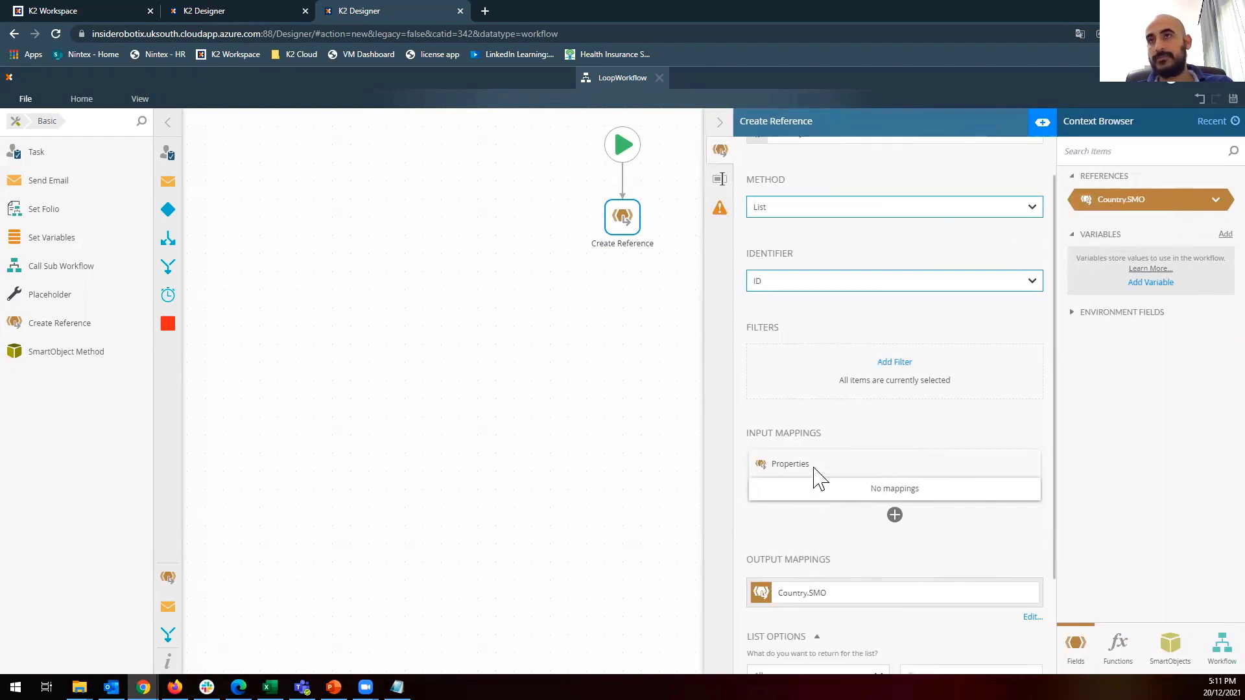
scroll(817, 478, up, 1)
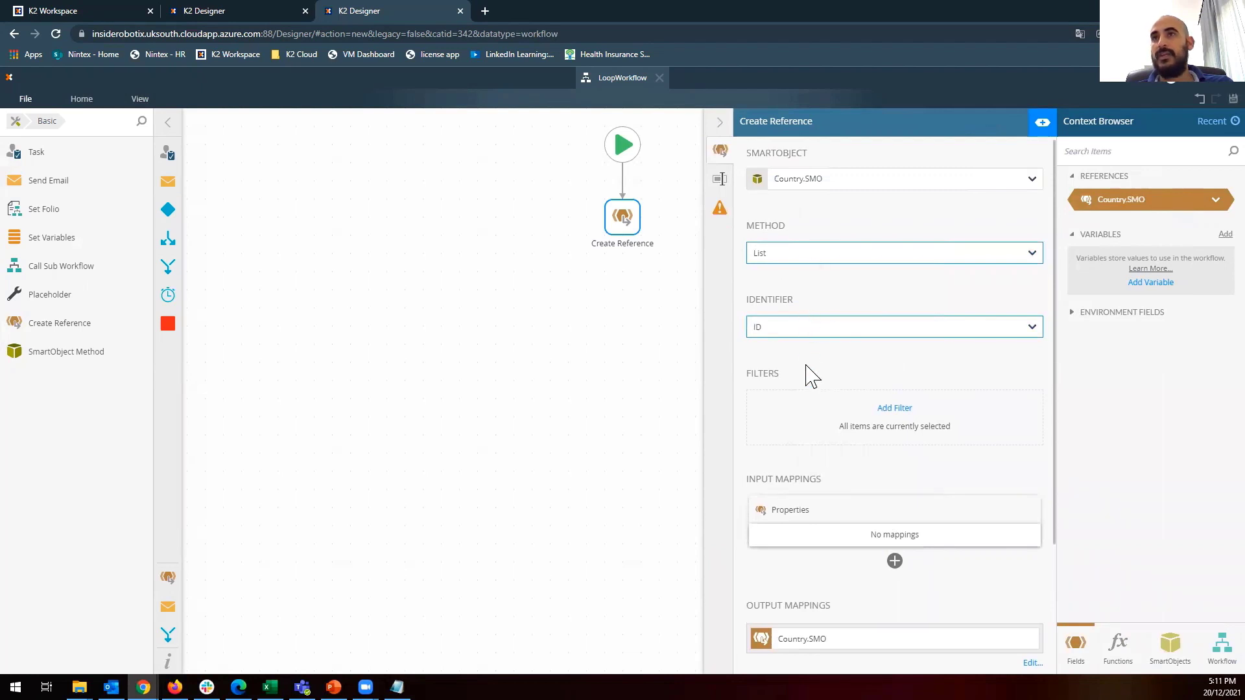
scroll(810, 382, down, 1)
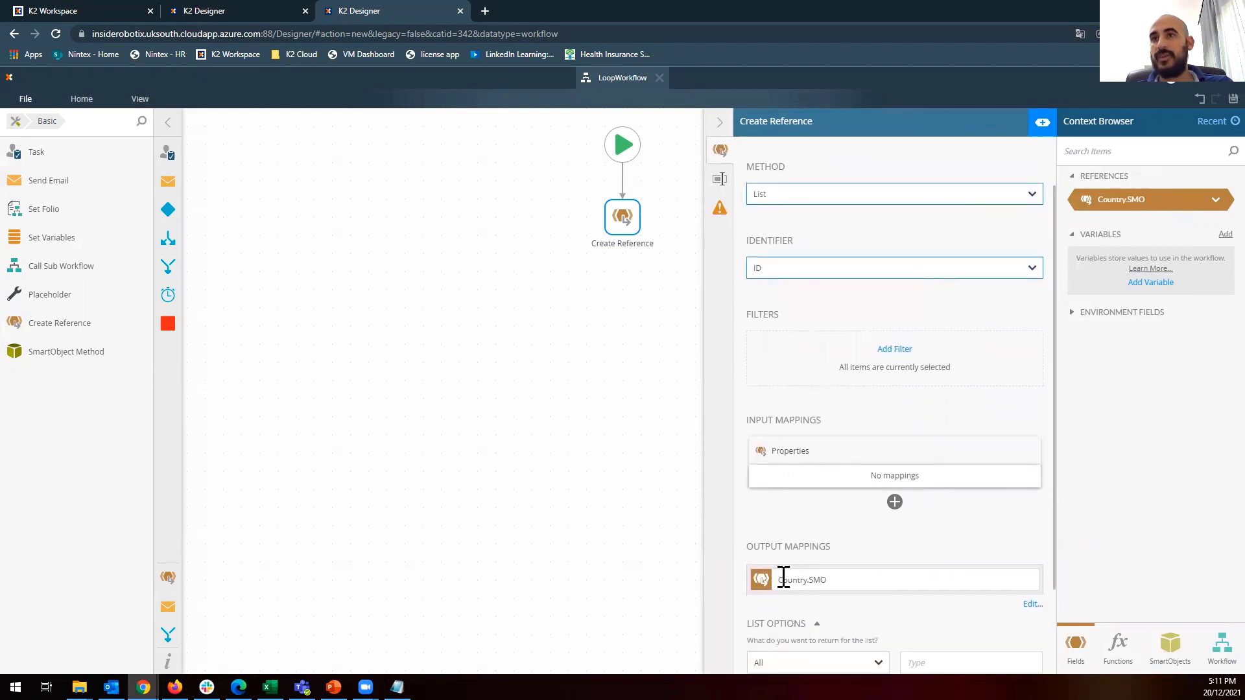
scroll(803, 495, down, 2)
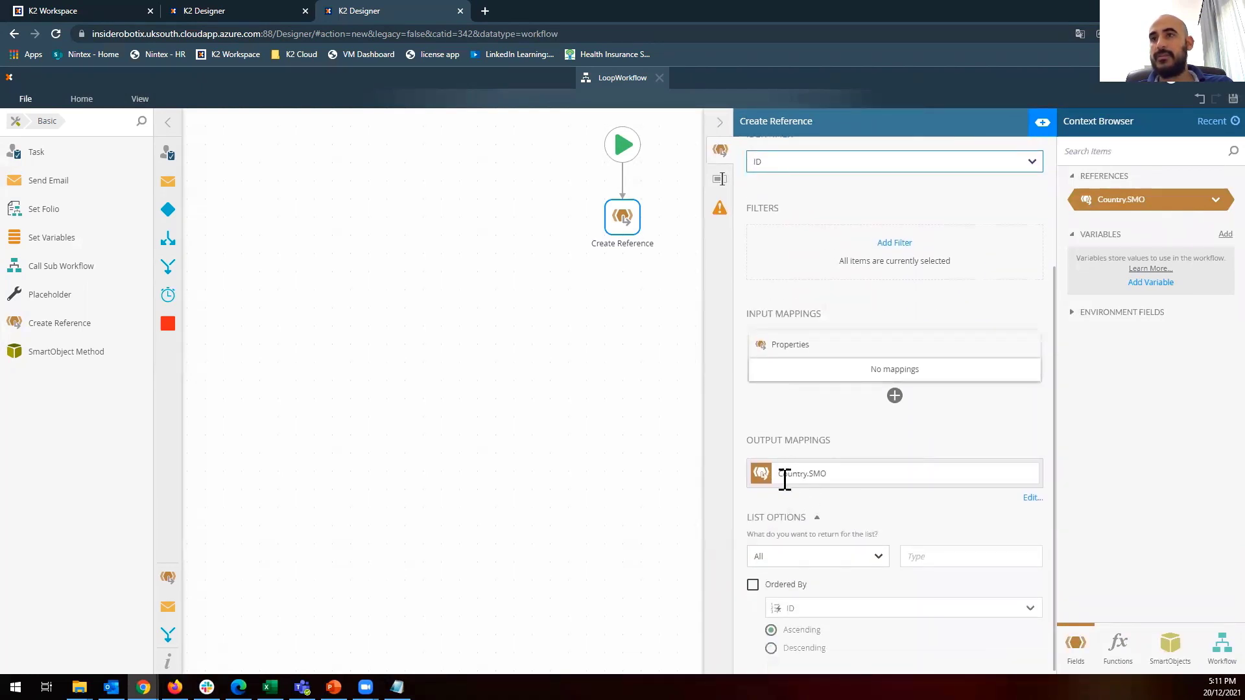
click(781, 473)
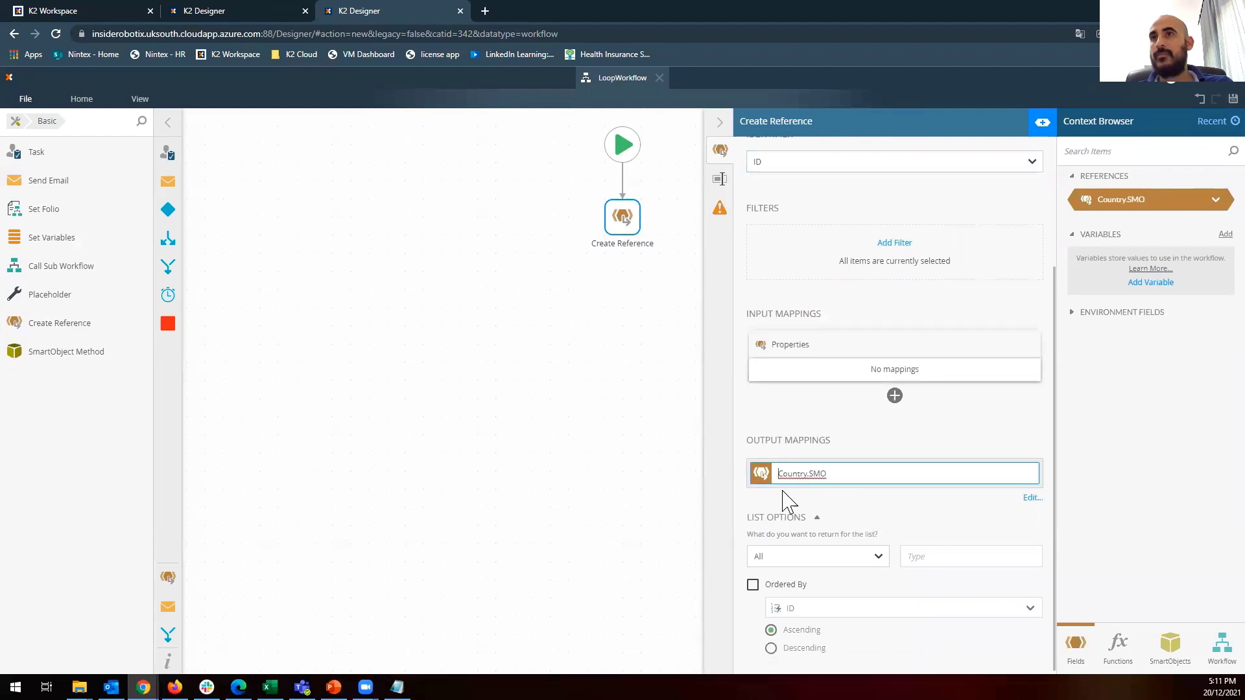
click(810, 473)
text(Lis)
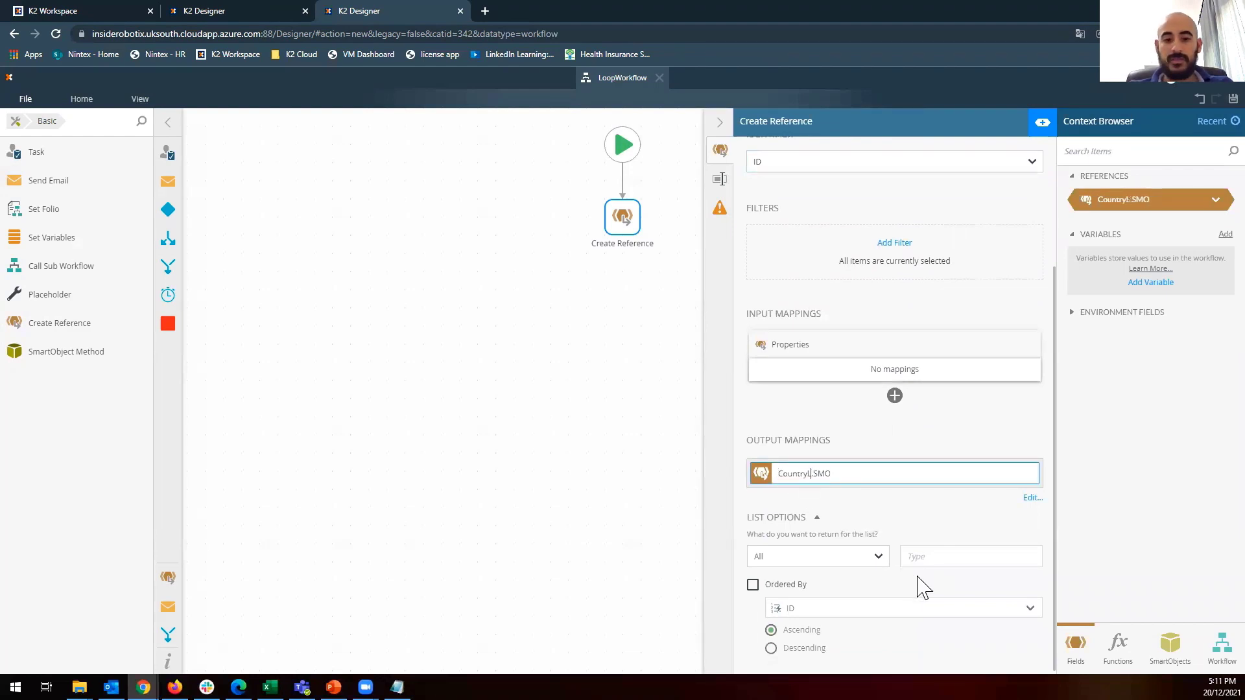
text(t)
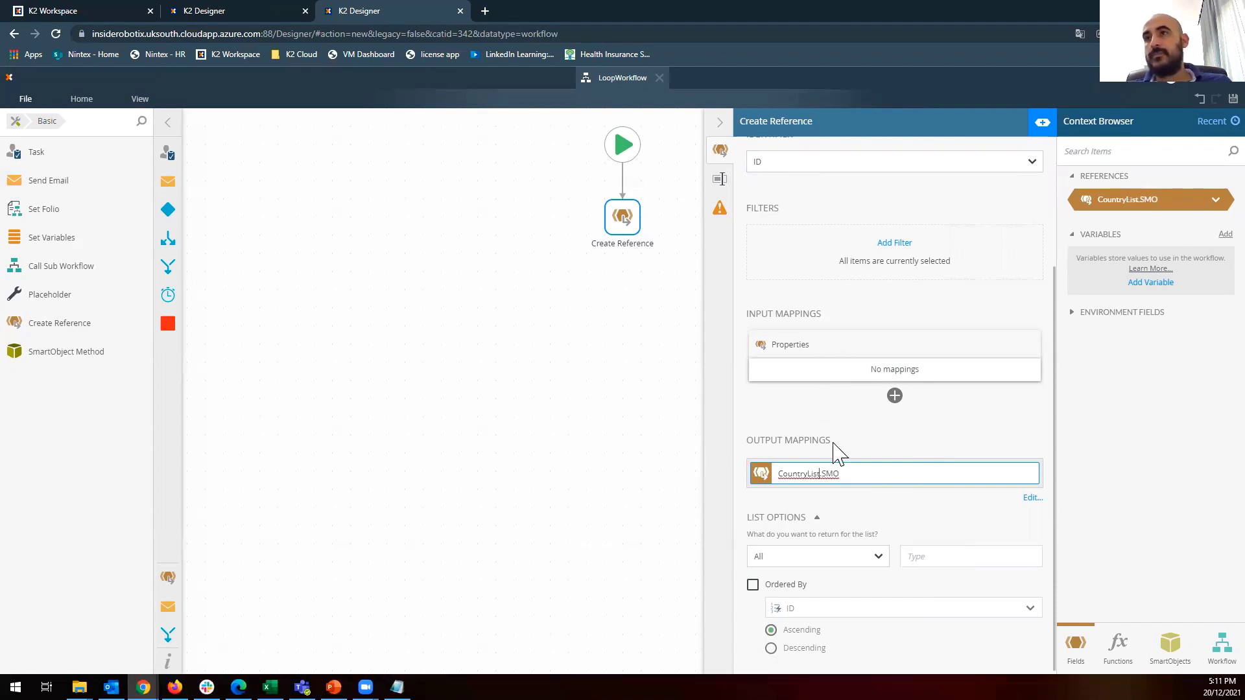
Review the Create Reference step's SmartObject, method, identifier, filter, mapping and list option settings.
scroll(864, 417, up, 3)
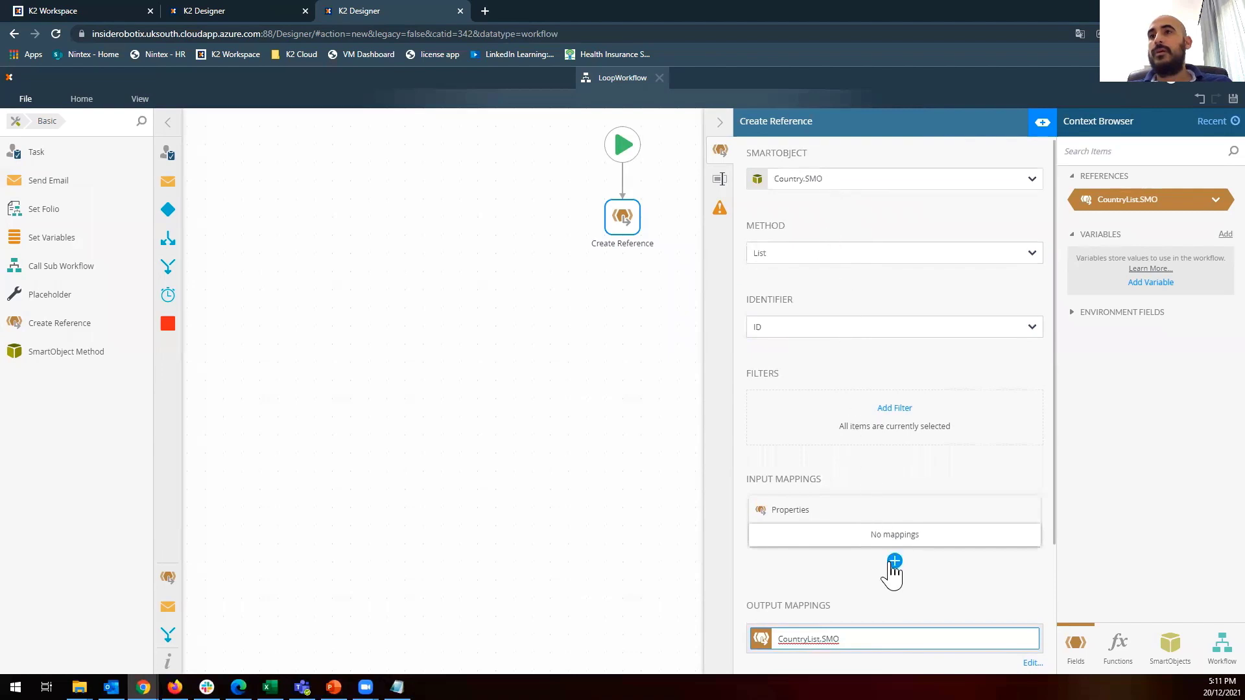
scroll(797, 392, down, 3)
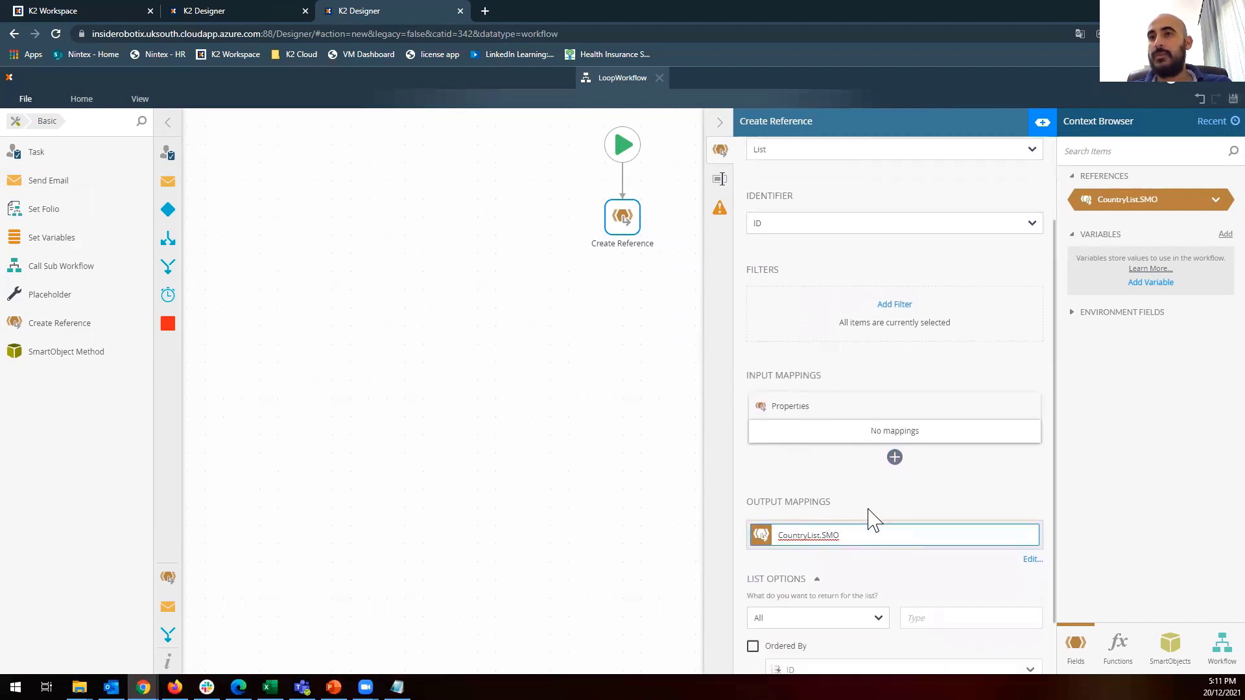
scroll(836, 512, down, 2)
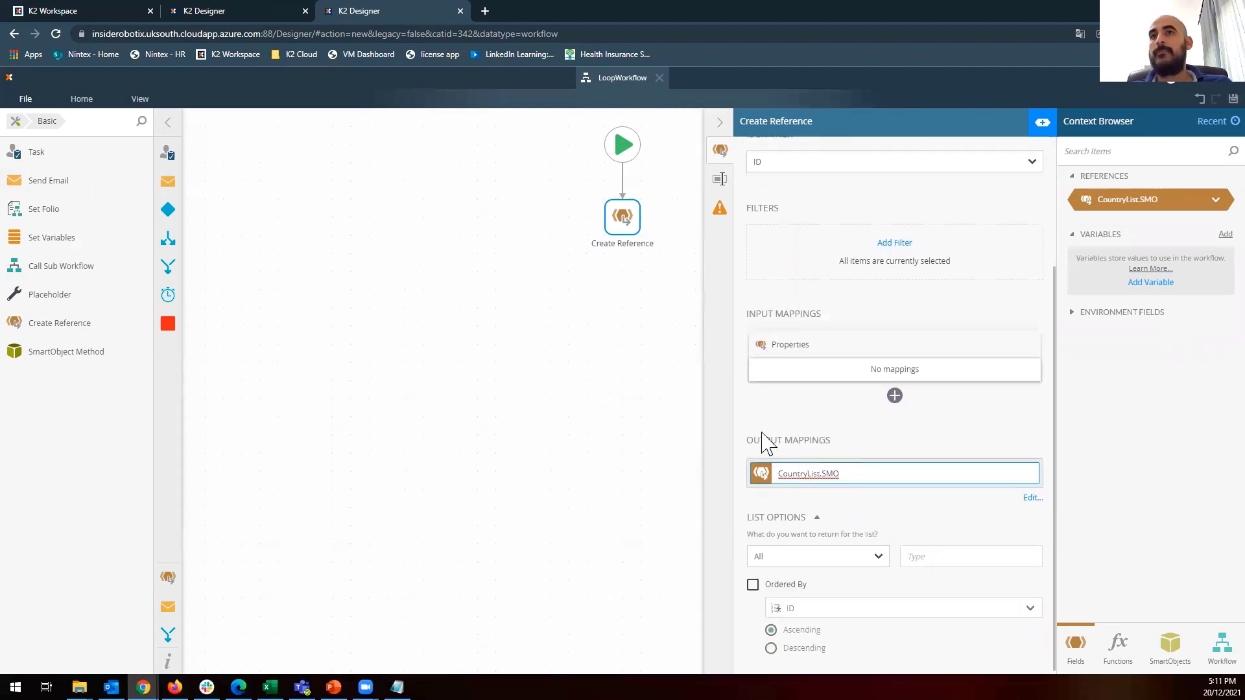
scroll(761, 421, up, 2)
click(639, 283)
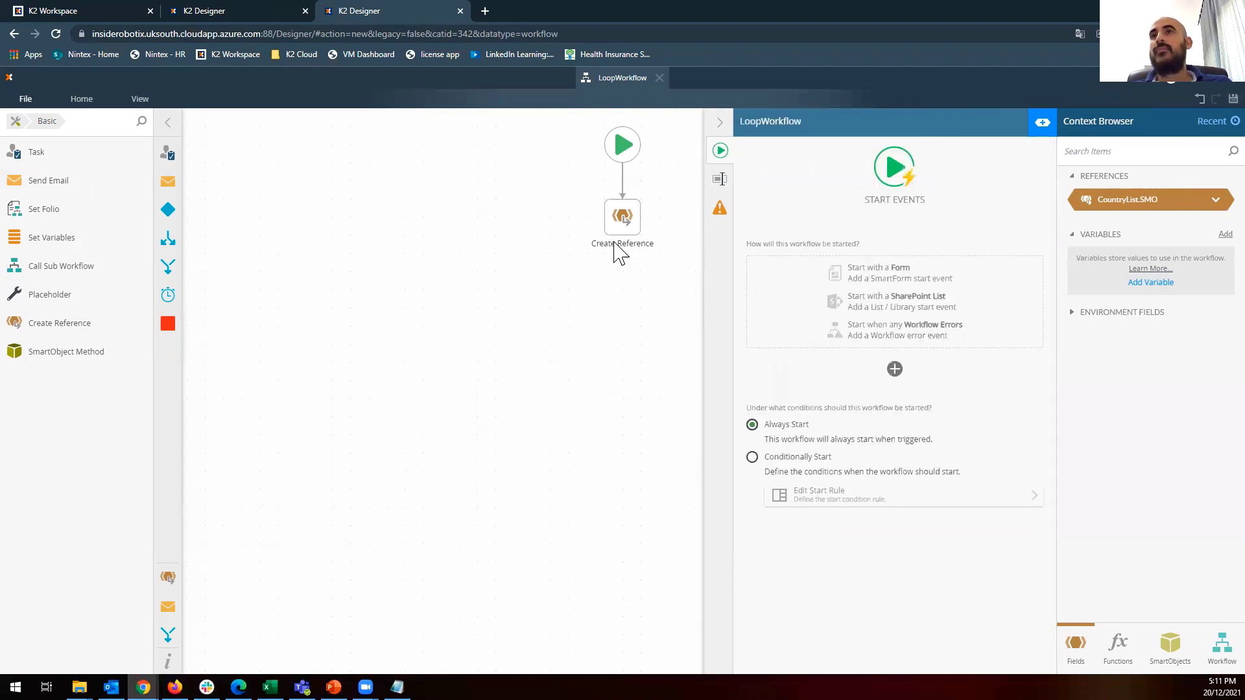
click(627, 220)
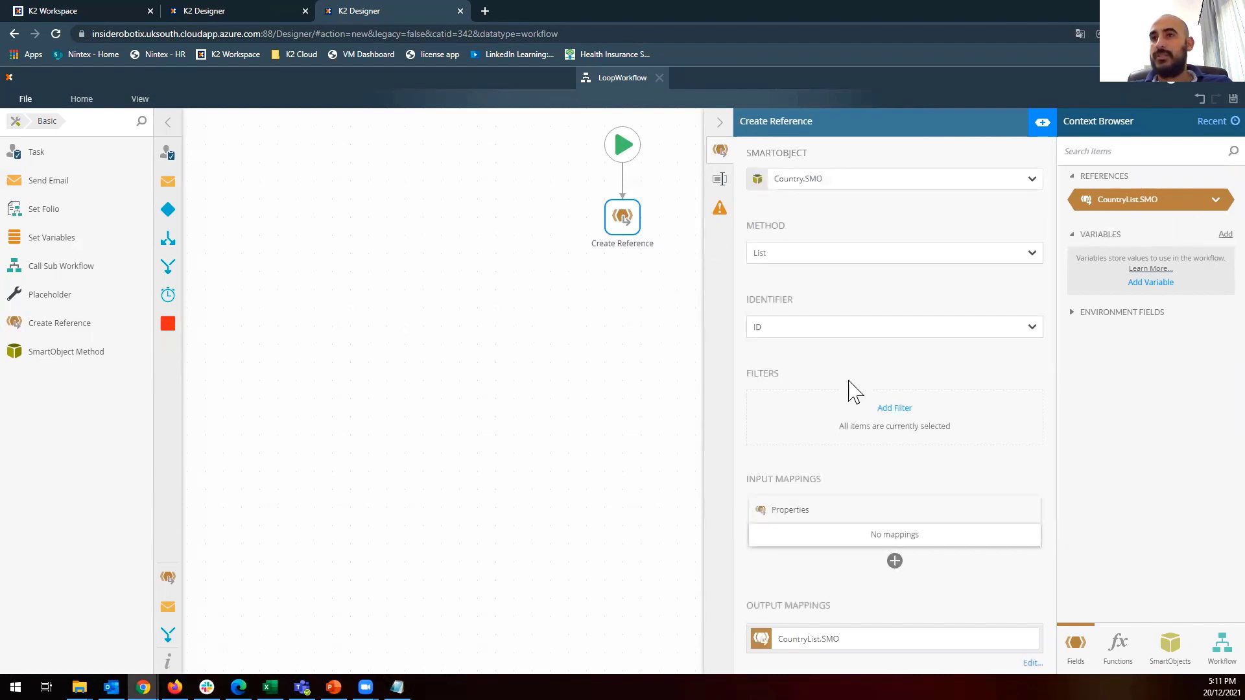
scroll(856, 373, down, 2)
scroll(862, 358, up, 2)
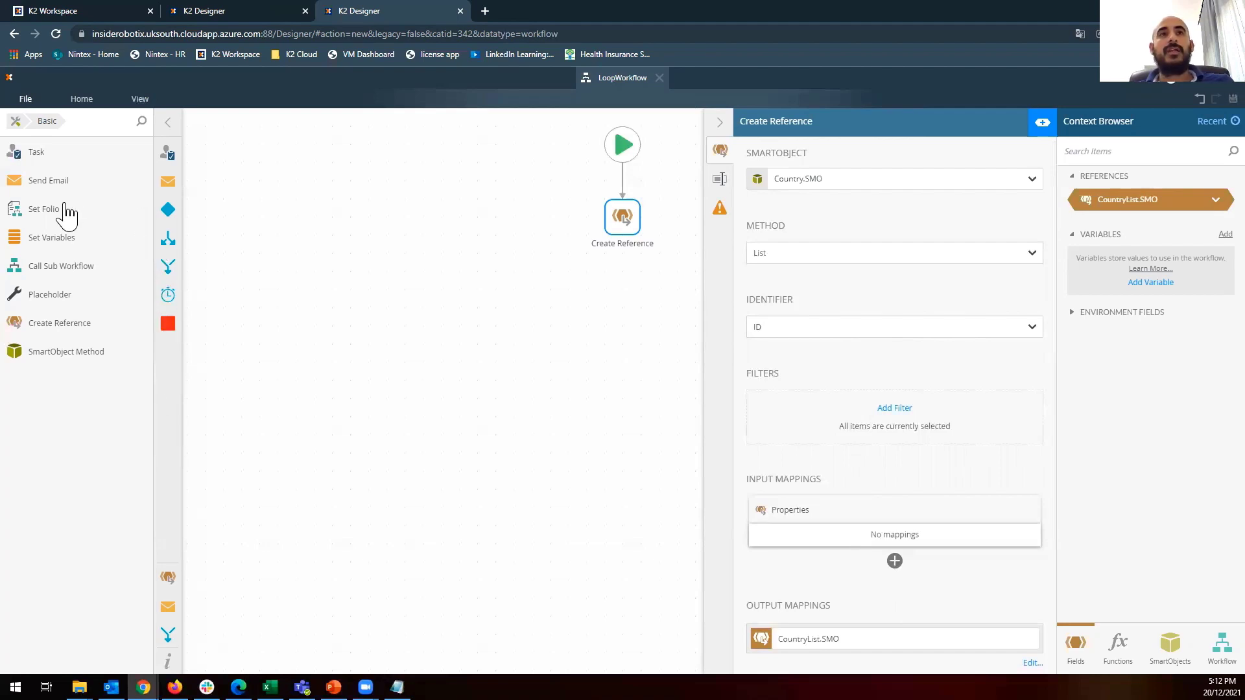
Add a Loop step from the Logic steps directly below Create Reference and select it.
click(13, 121)
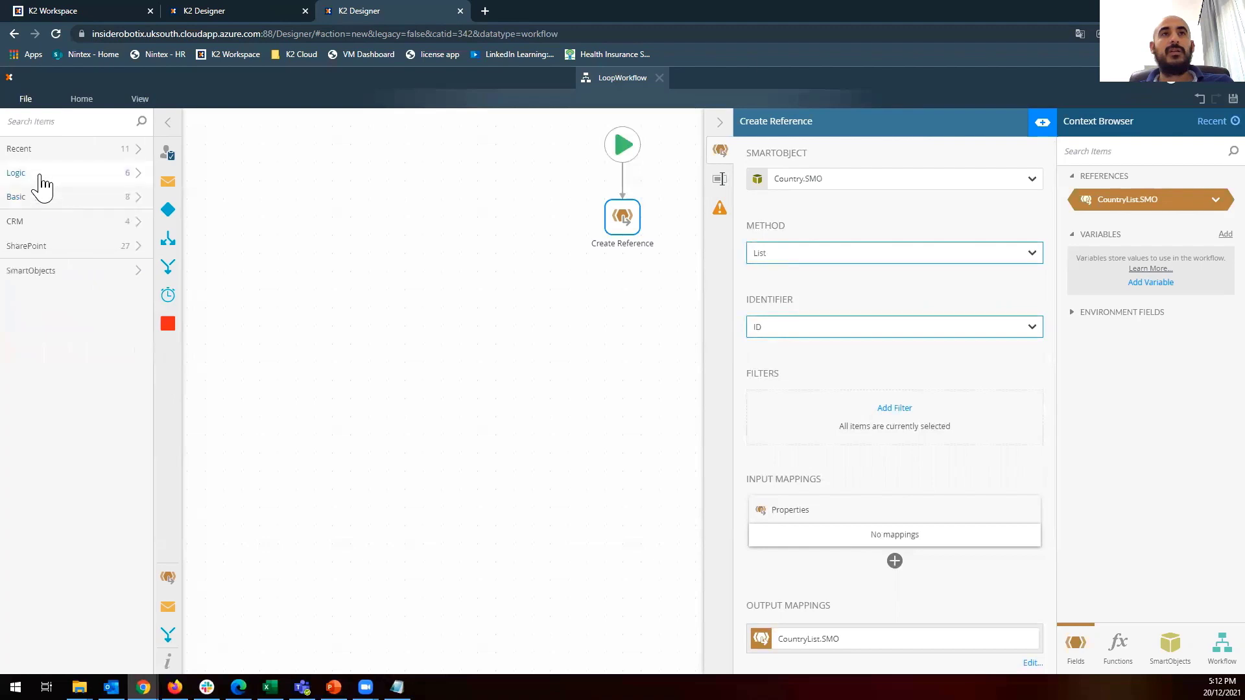
click(39, 175)
drag(31, 303, 625, 295)
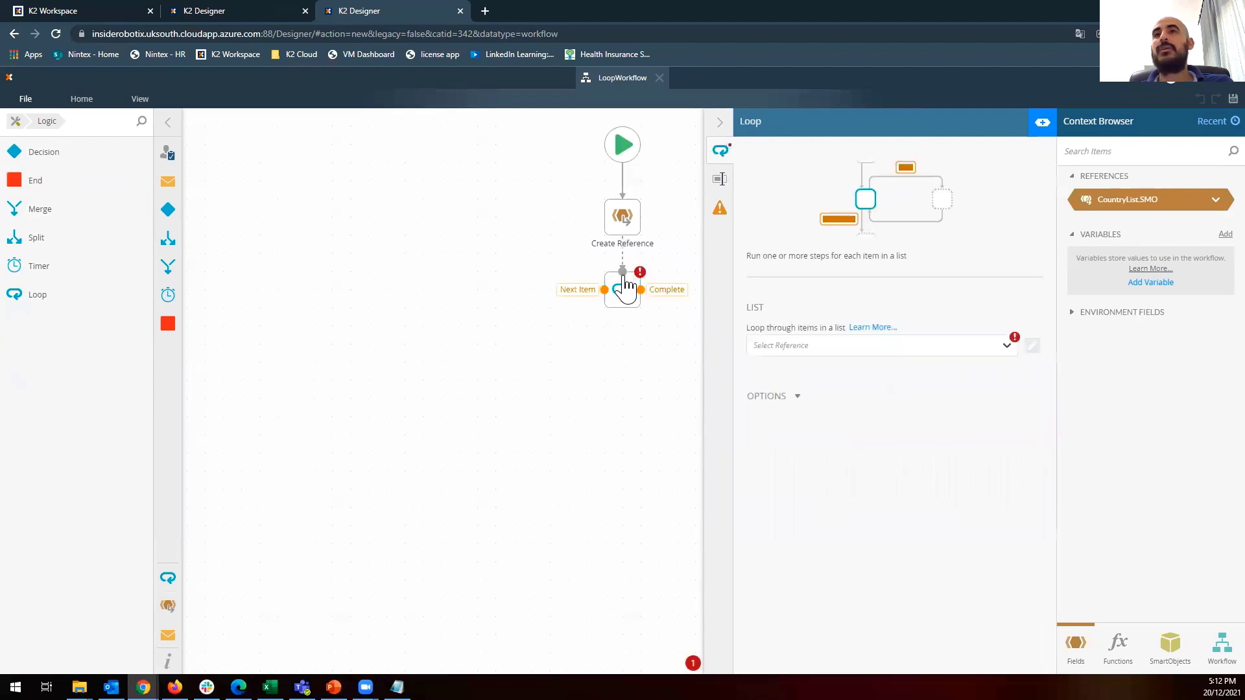
click(628, 300)
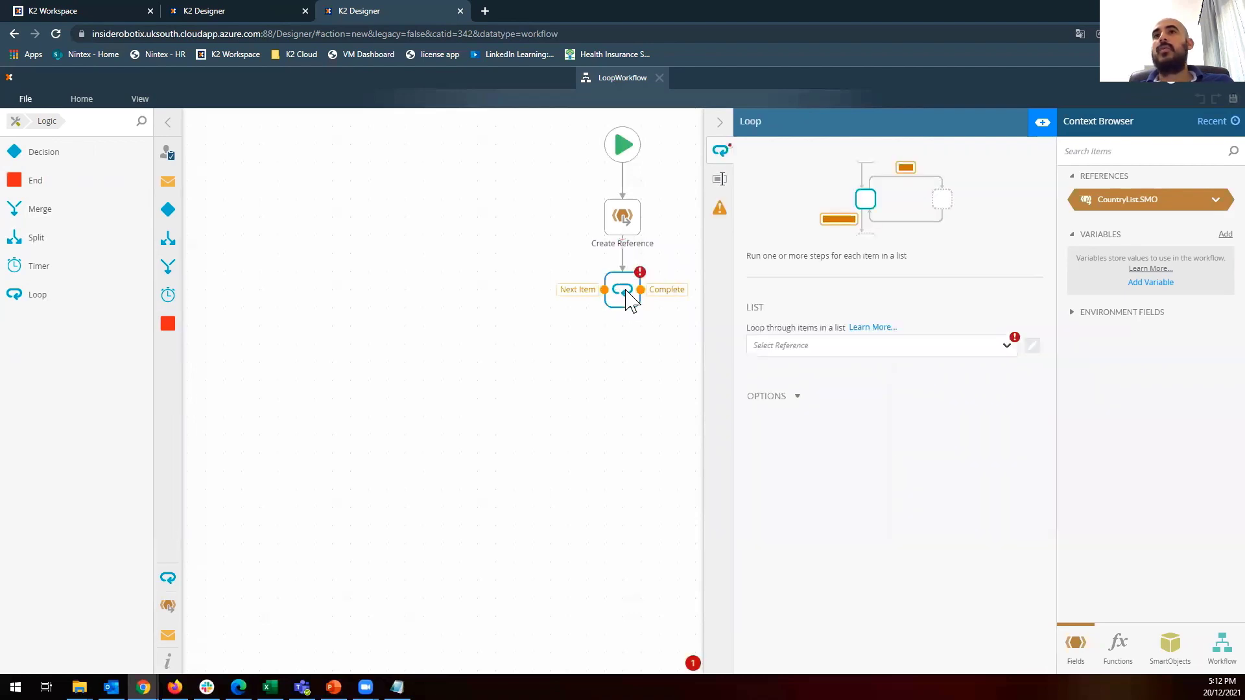
Set the loop to run through CountryList.SMO and expand the fields of both the list and item references.
click(808, 350)
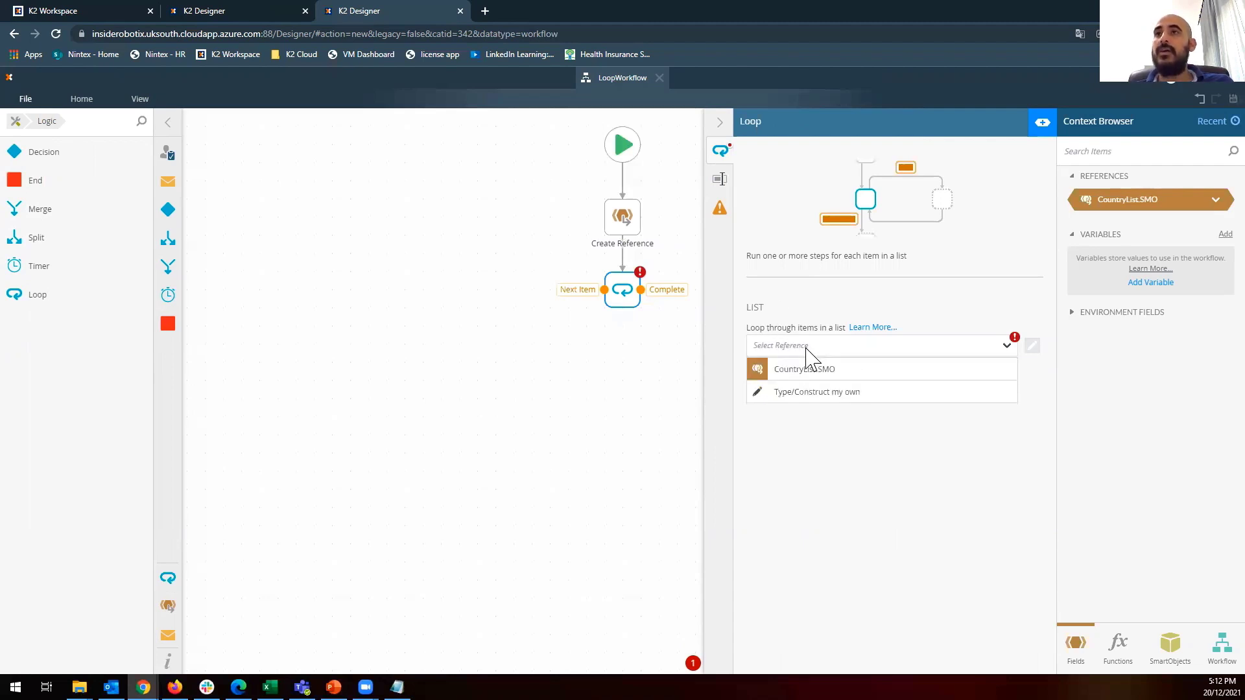
click(828, 370)
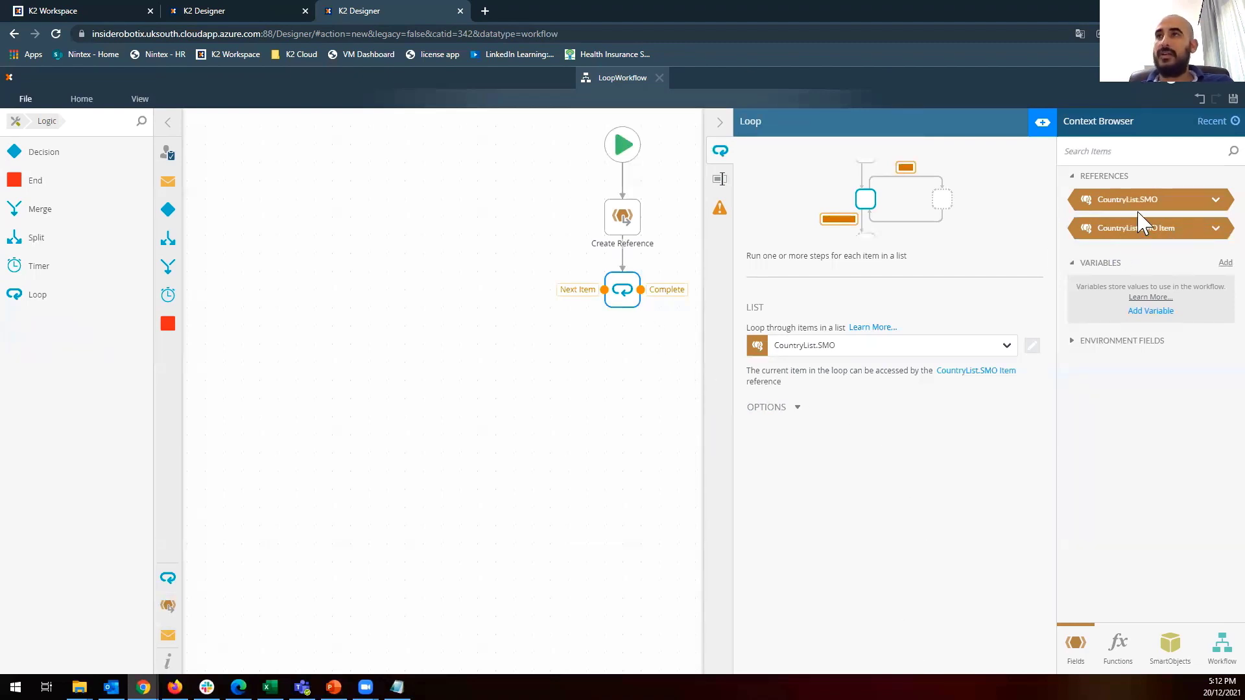
click(1215, 200)
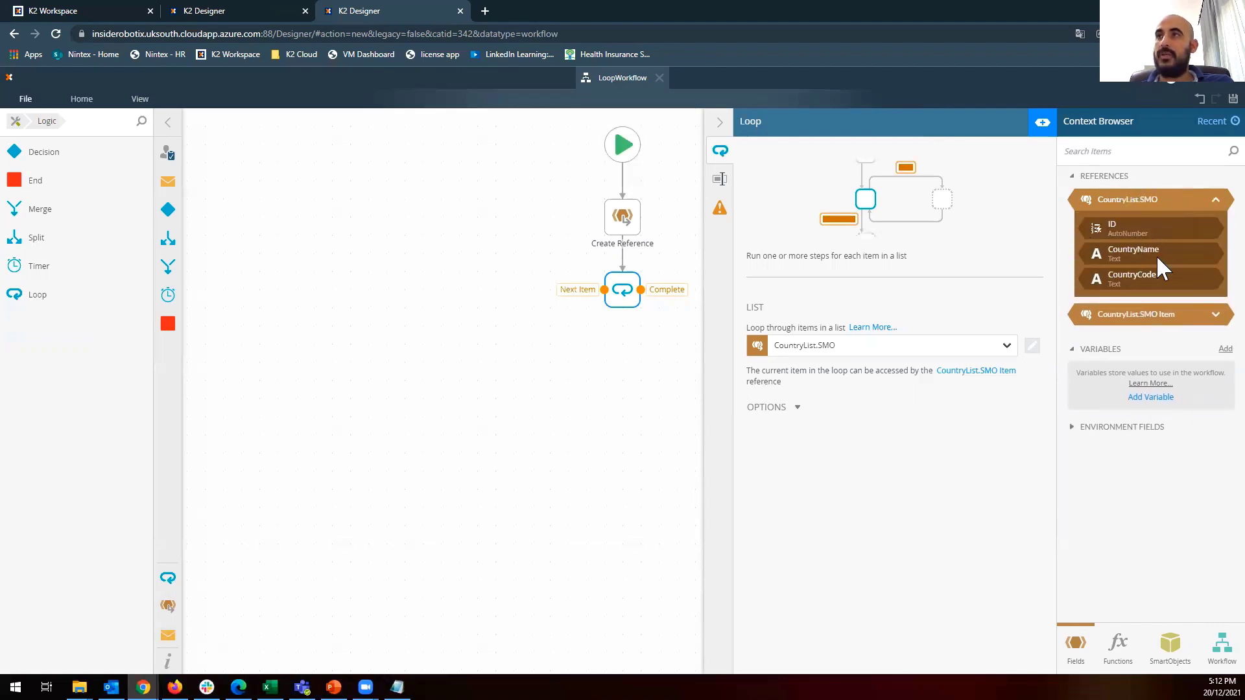
click(1214, 318)
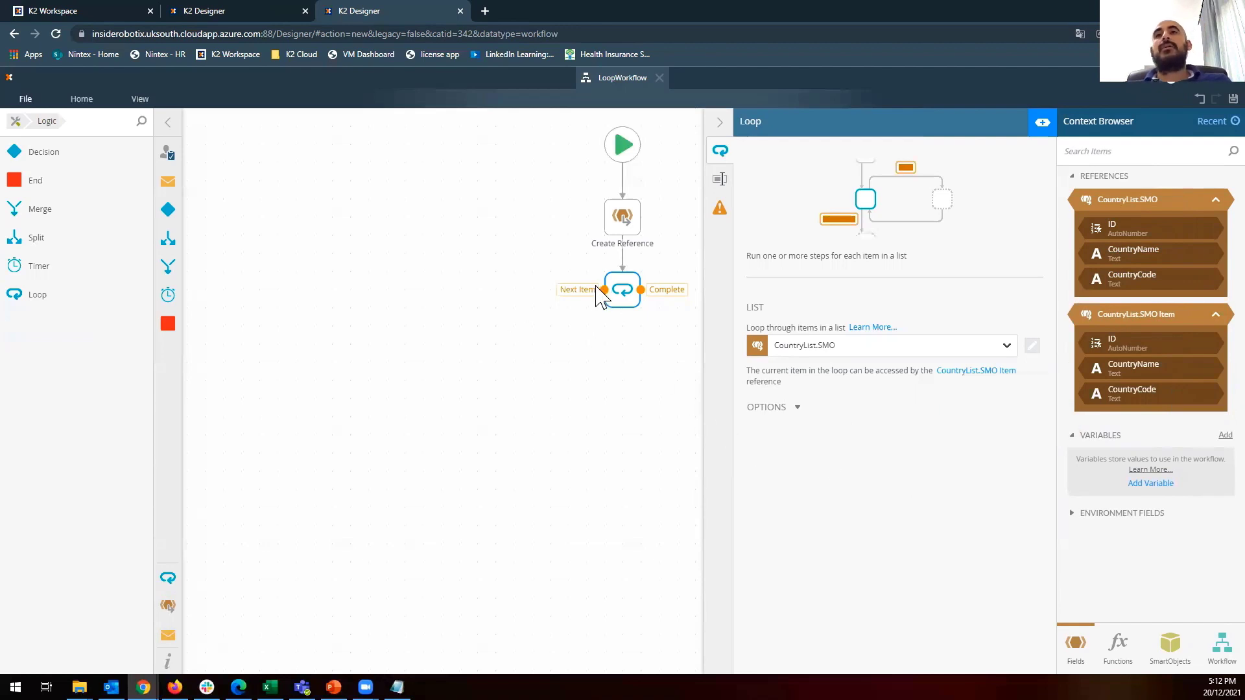
Add a Send Email step, connect the loop's Next Item outcome to it, and link the email back to the loop.
drag(168, 182, 544, 349)
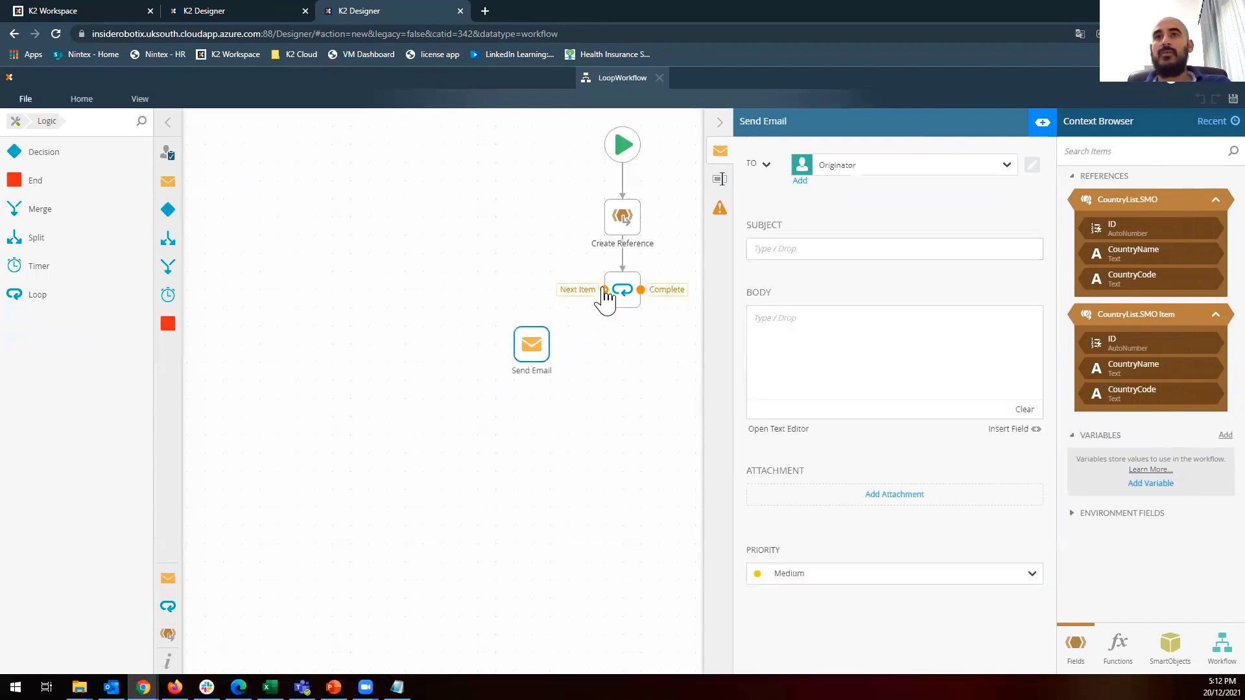
drag(603, 290, 528, 337)
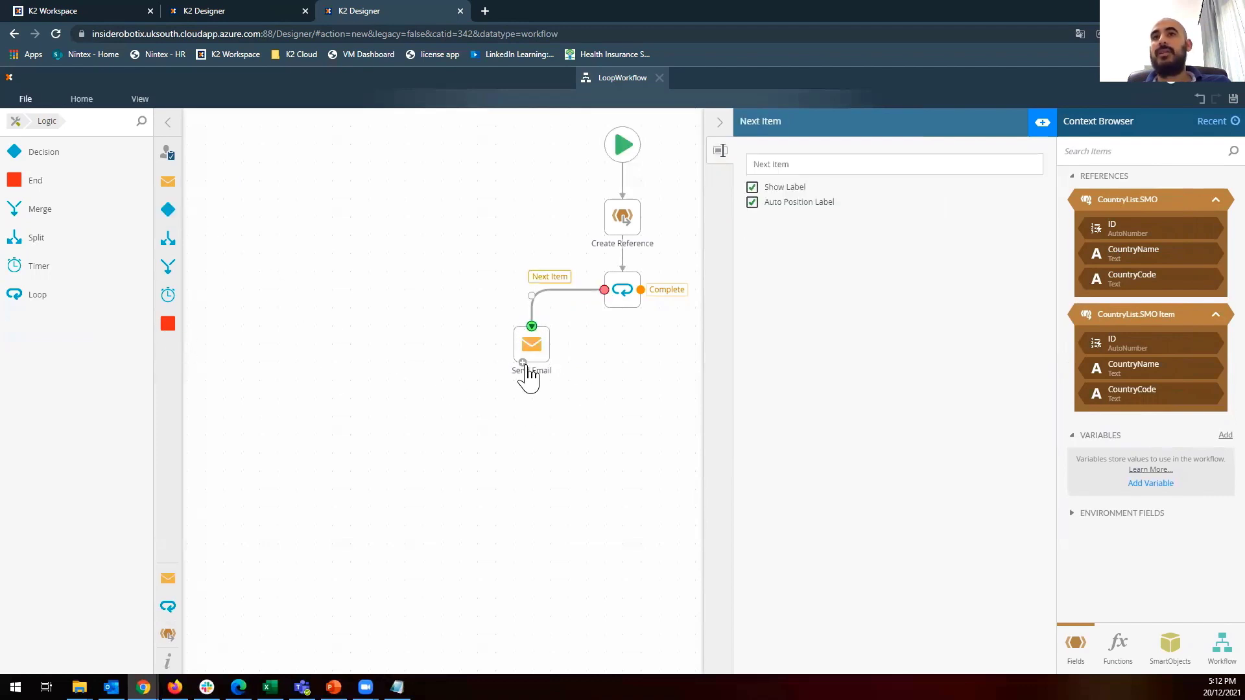
drag(531, 364, 624, 318)
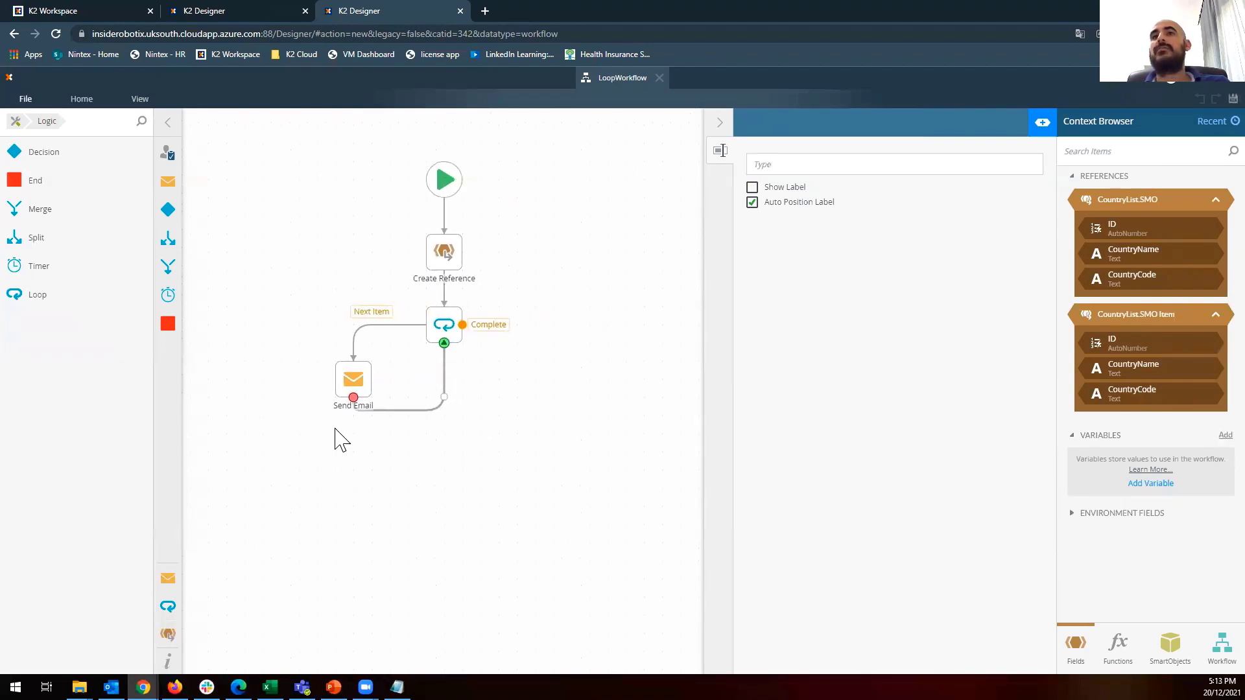
Write "country name:" in the Send Email body, followed by the CountryName field of CountryList.SMO Item.
click(365, 380)
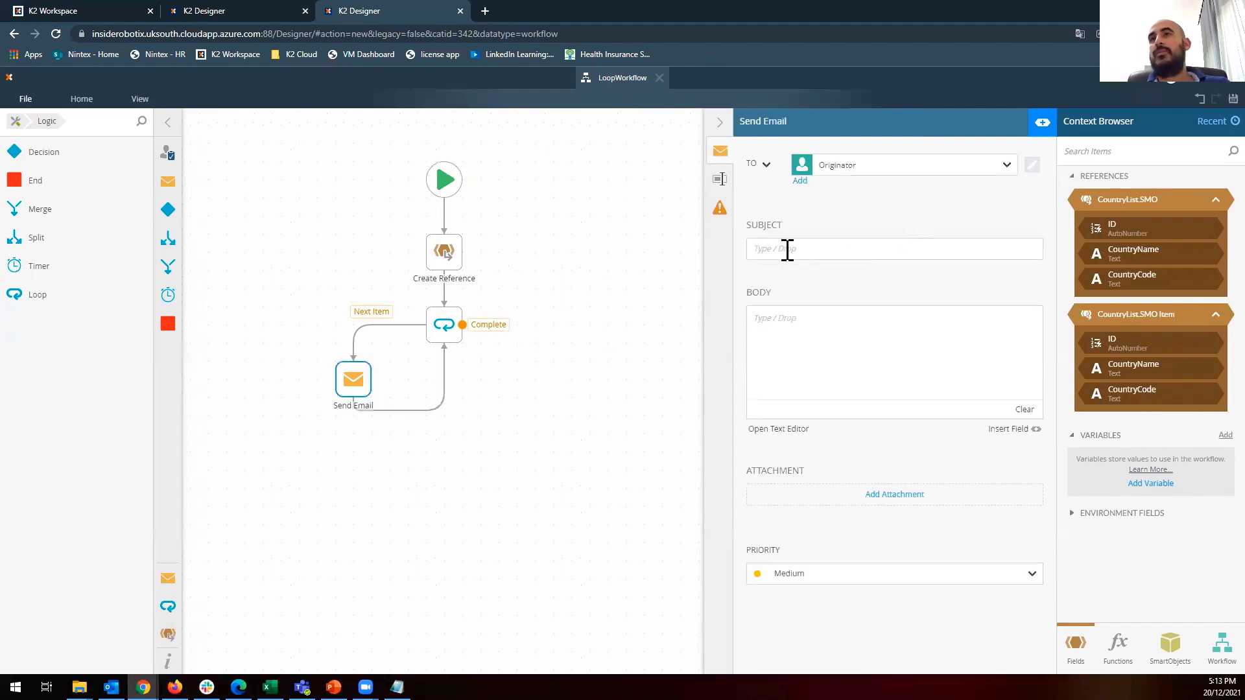
click(808, 253)
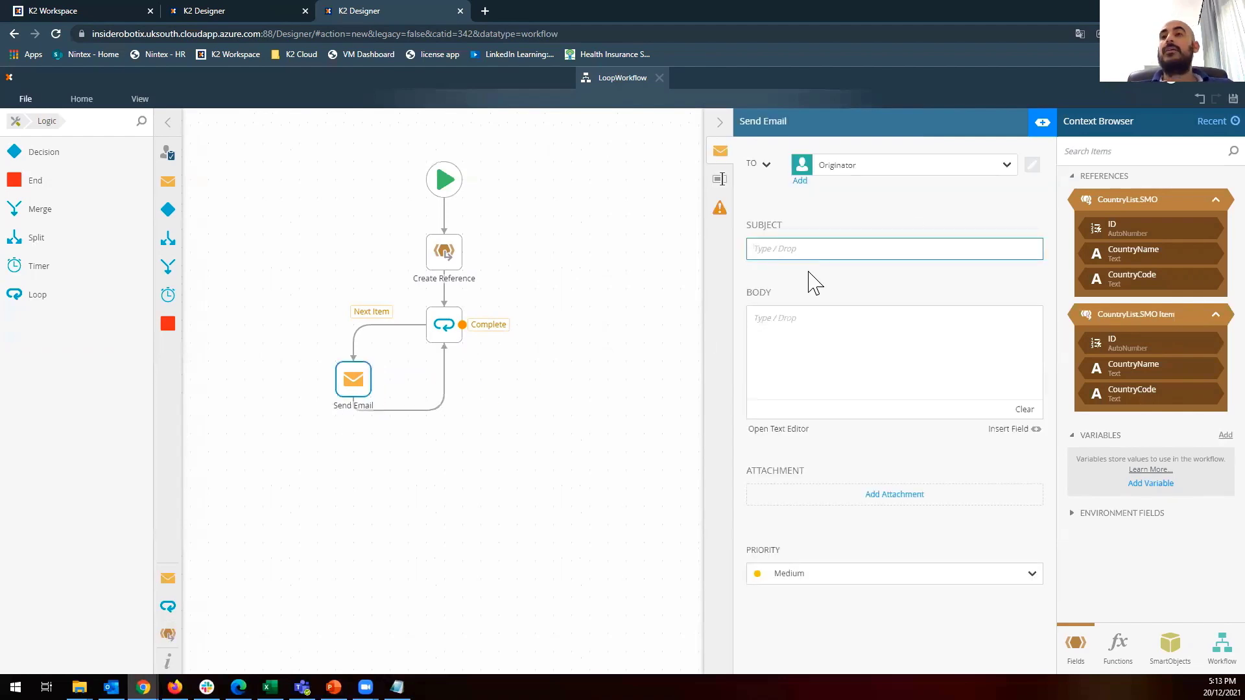
click(872, 346)
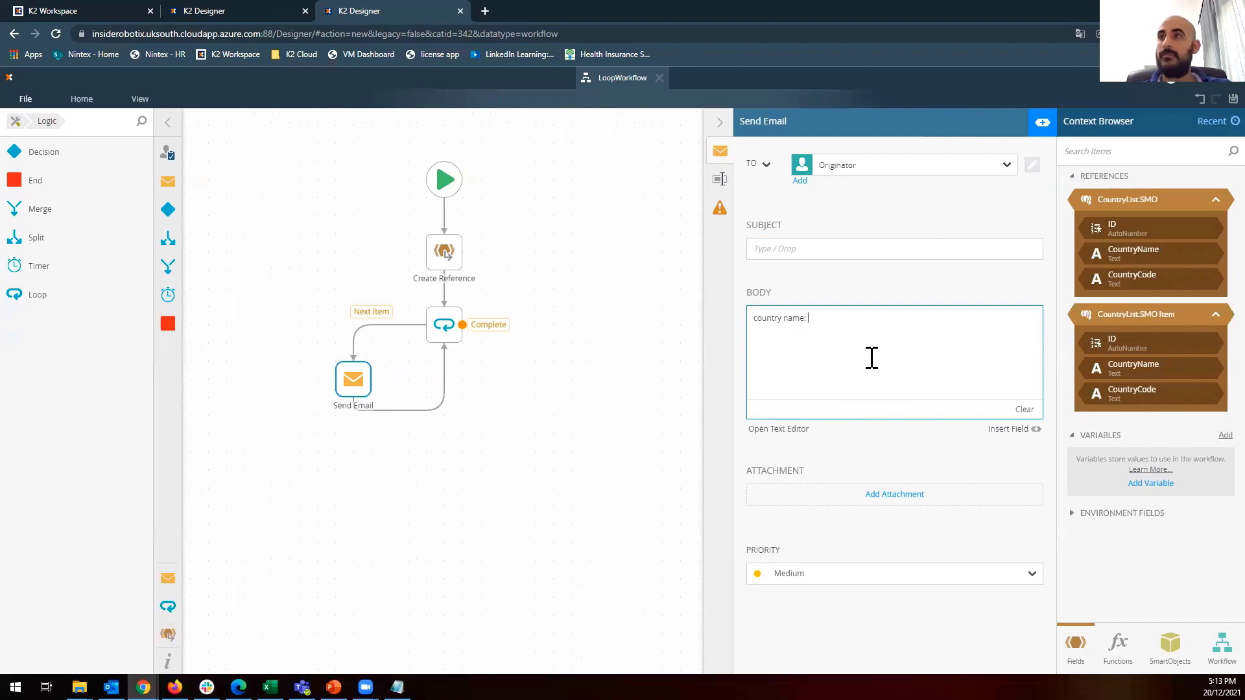
drag(1127, 367, 880, 325)
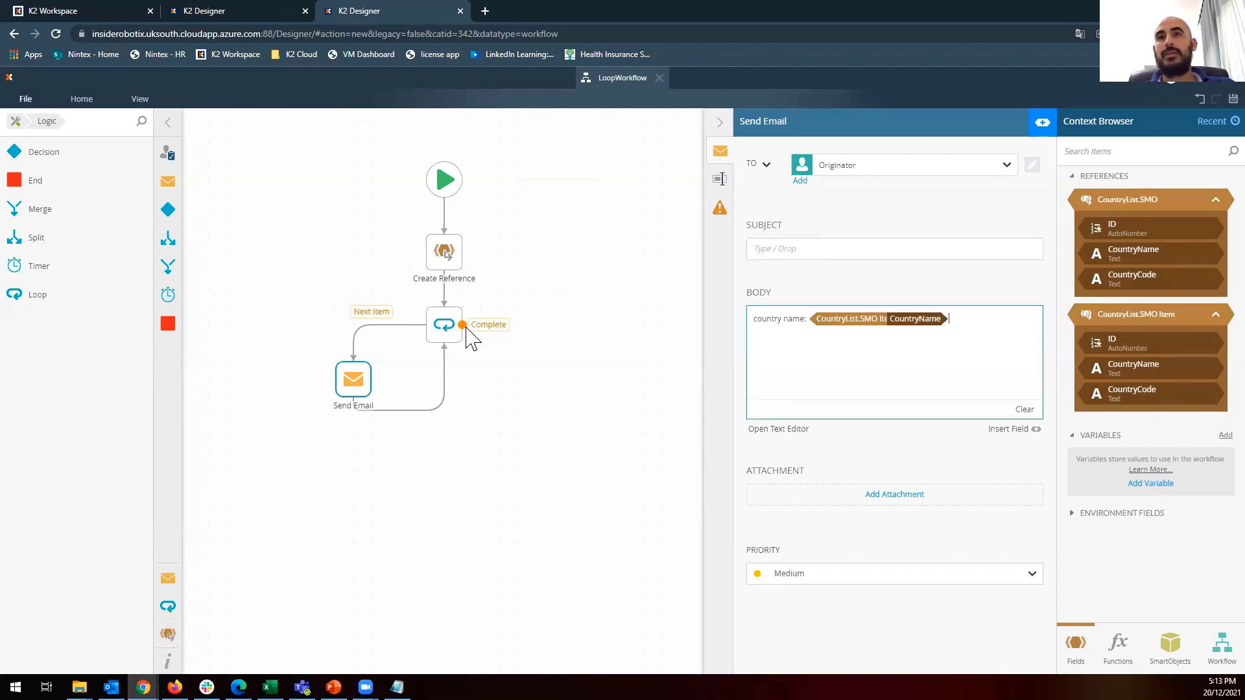
Route the loop's Complete outcome to a new placeholder below it and fill that placeholder with an End step.
drag(462, 325, 531, 454)
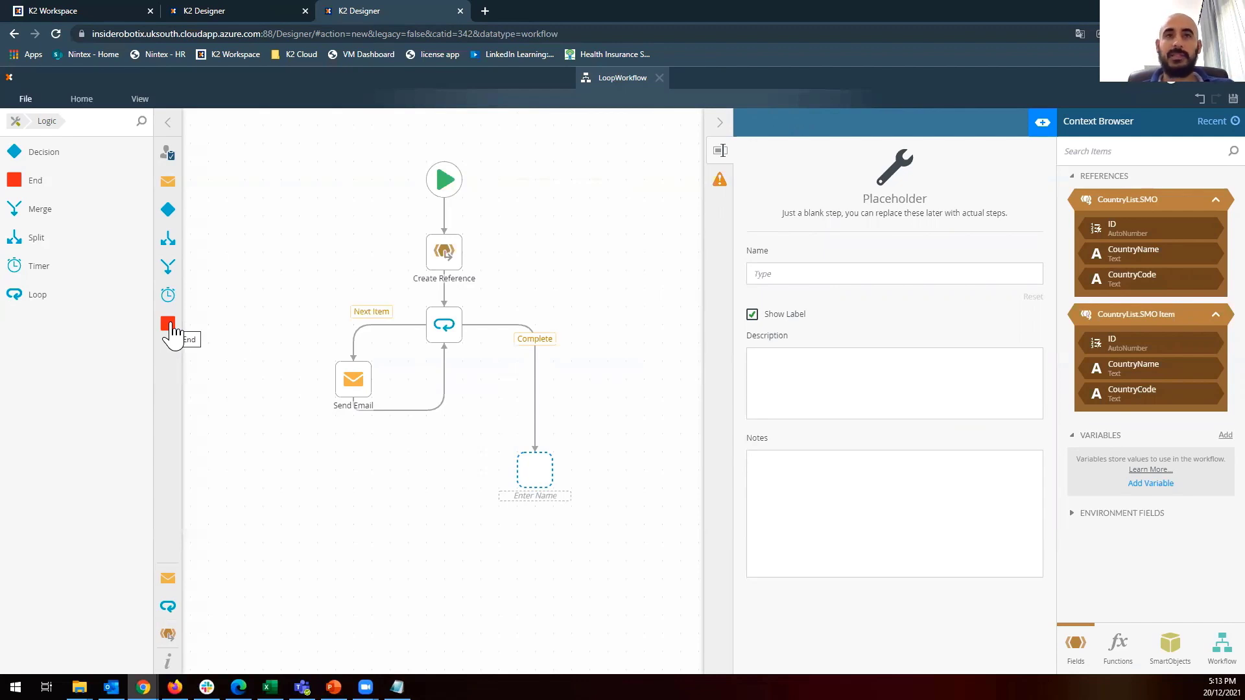
drag(172, 333, 538, 486)
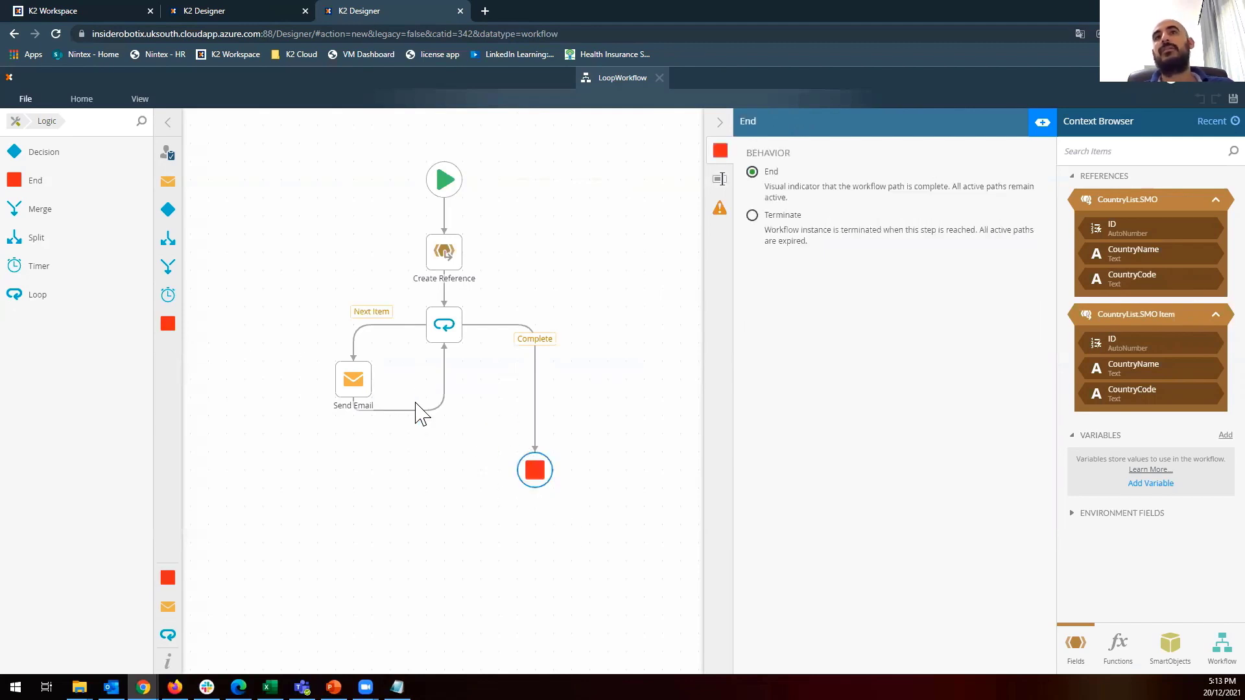